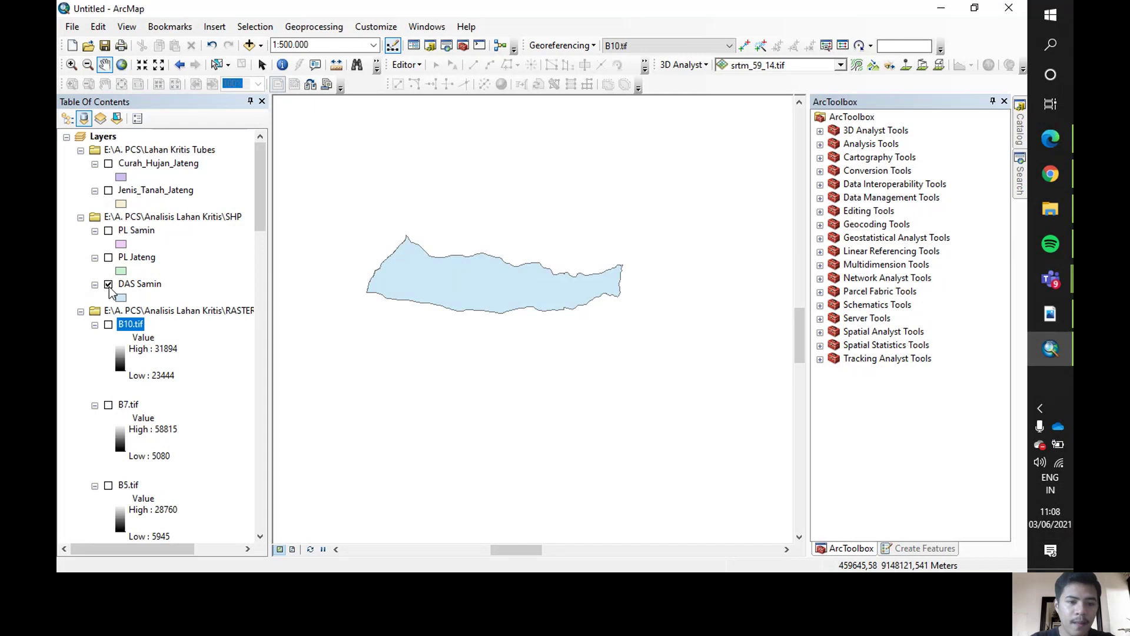
# Hide the DAS Samin layer and display the Landsat raster LC08_L1TP_119065_20200823_20200905_01_T1_B10.TIF to check its extent.
pyautogui.click(120, 287)
pyautogui.click(109, 285)
pyautogui.scroll(-20, 112, 281)
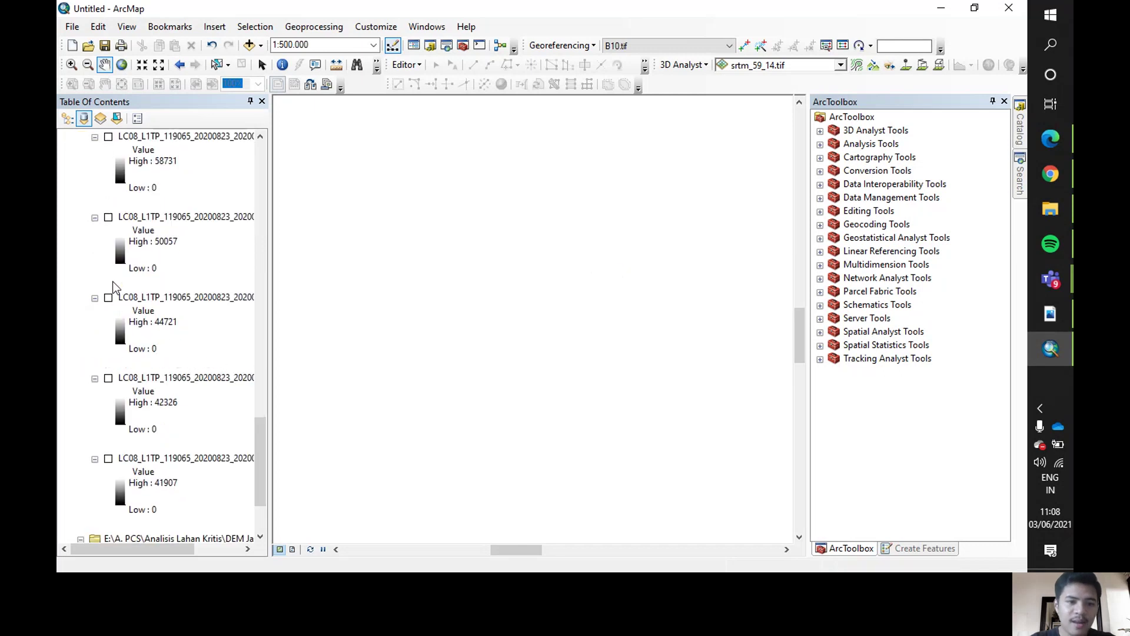
pyautogui.scroll(2, 104, 228)
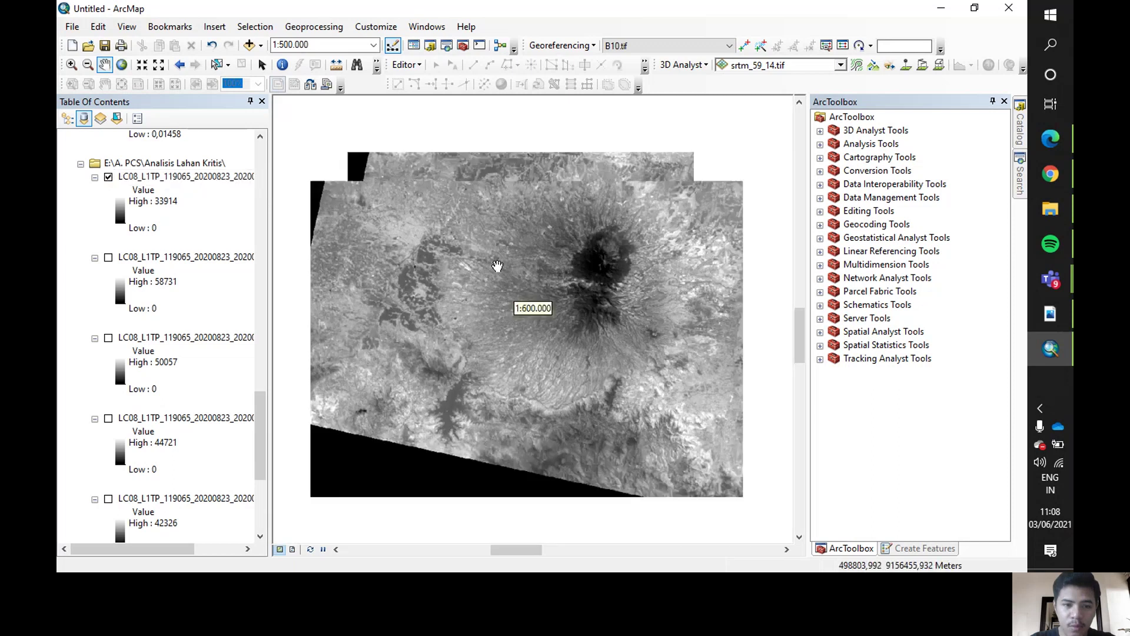
pyautogui.scroll(-1, 497, 269)
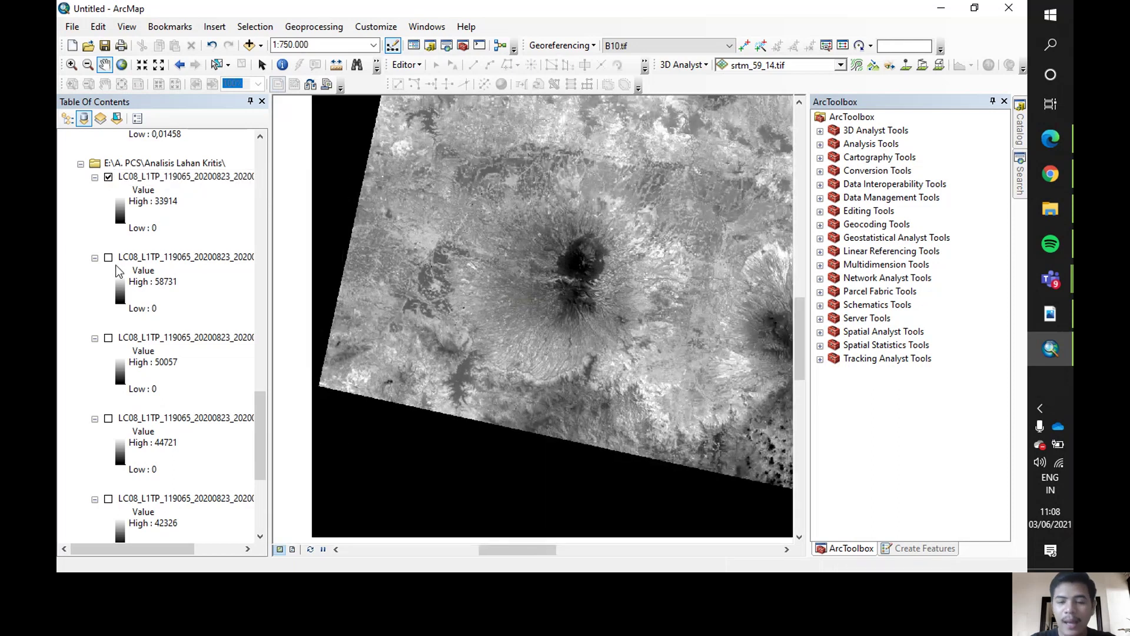
pyautogui.click(108, 177)
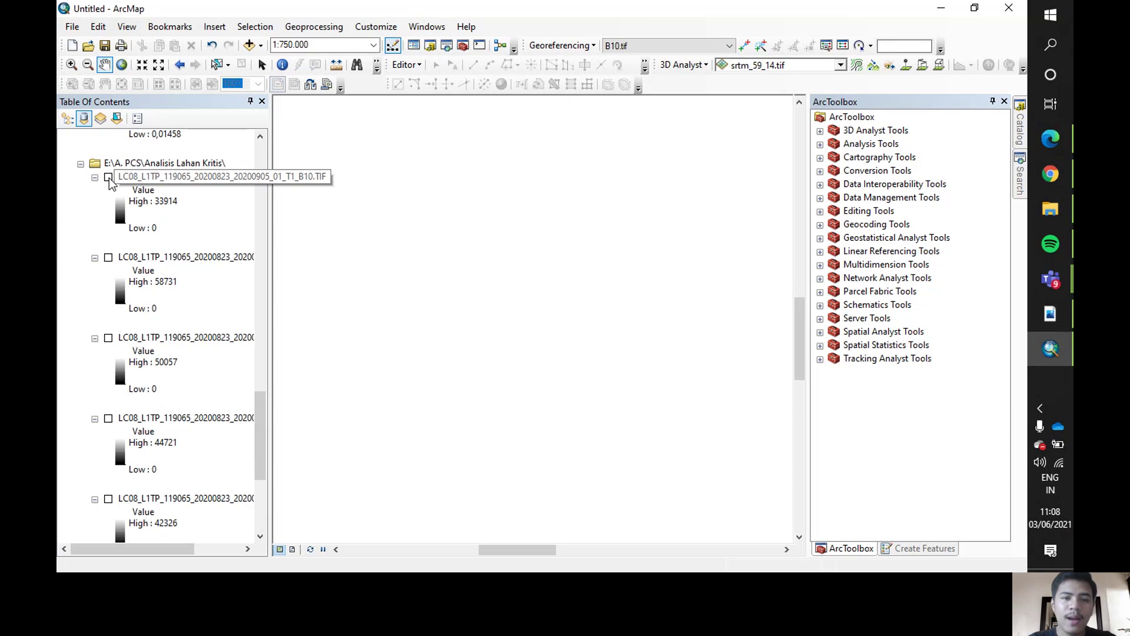
# Display the DAS Samin layer over the Landsat B10 raster.
pyautogui.scroll(15, 167, 203)
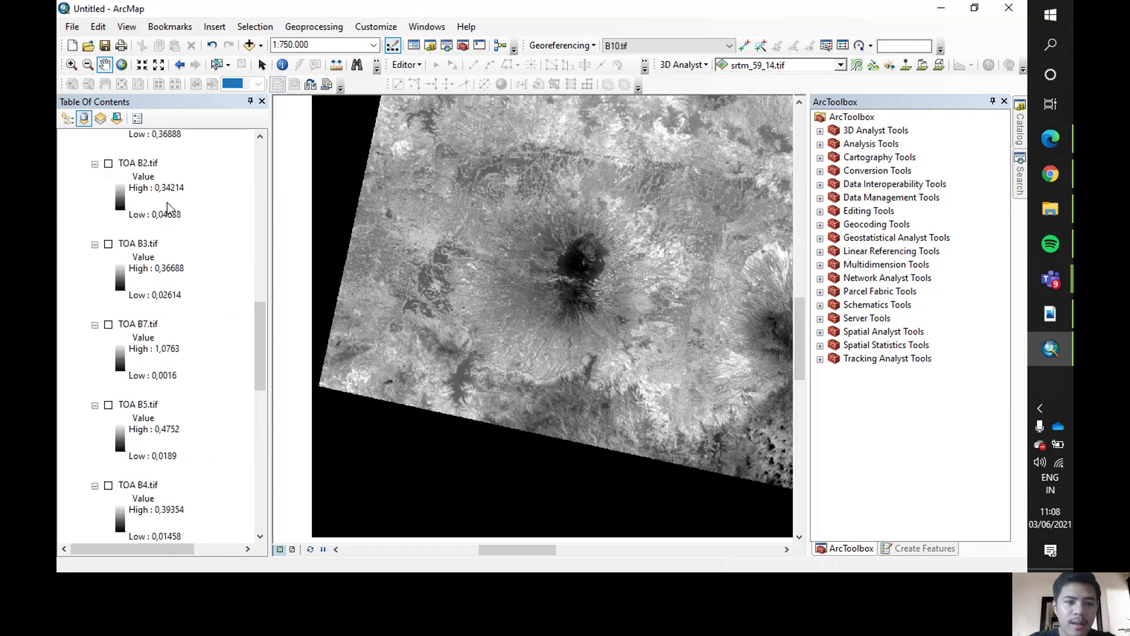
pyautogui.scroll(5, 167, 202)
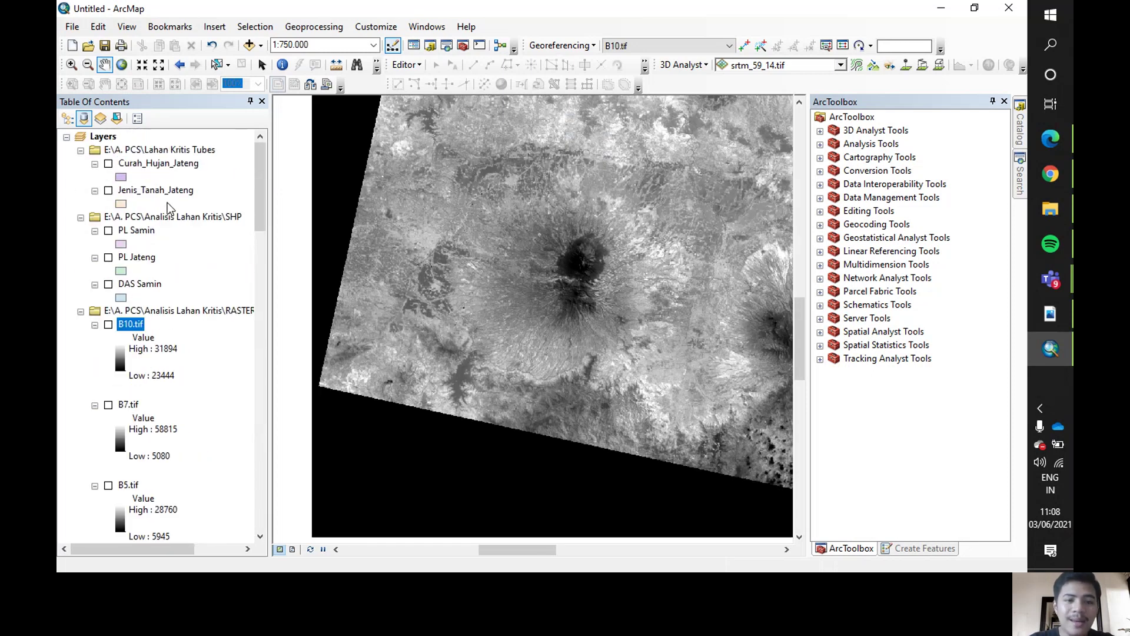
pyautogui.click(109, 286)
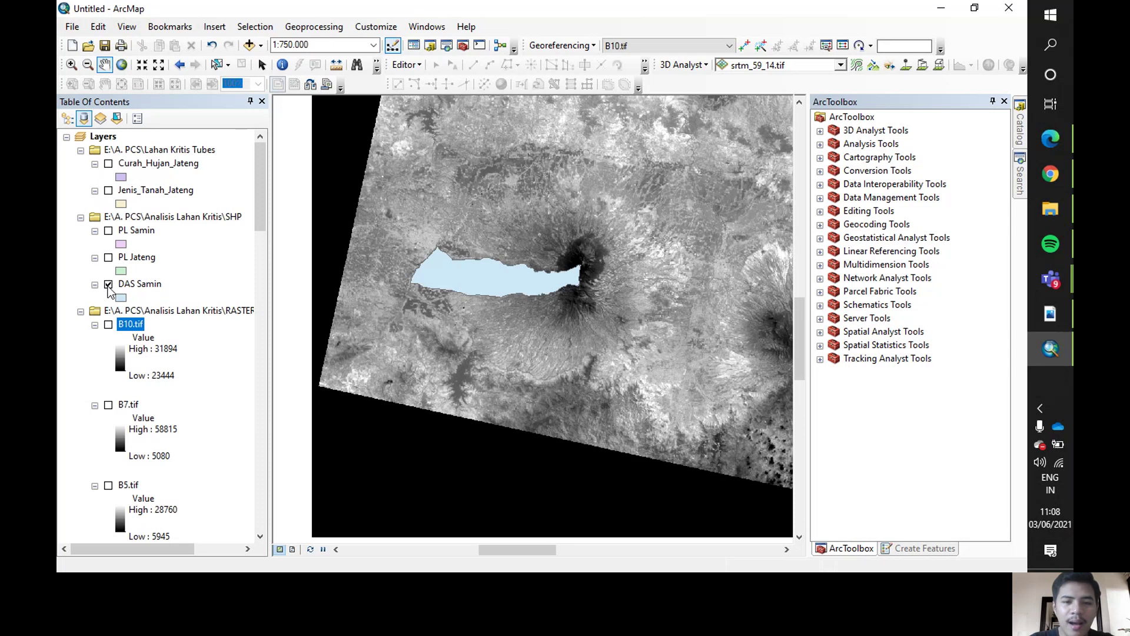
pyautogui.scroll(-8, 130, 277)
pyautogui.scroll(-10, 131, 276)
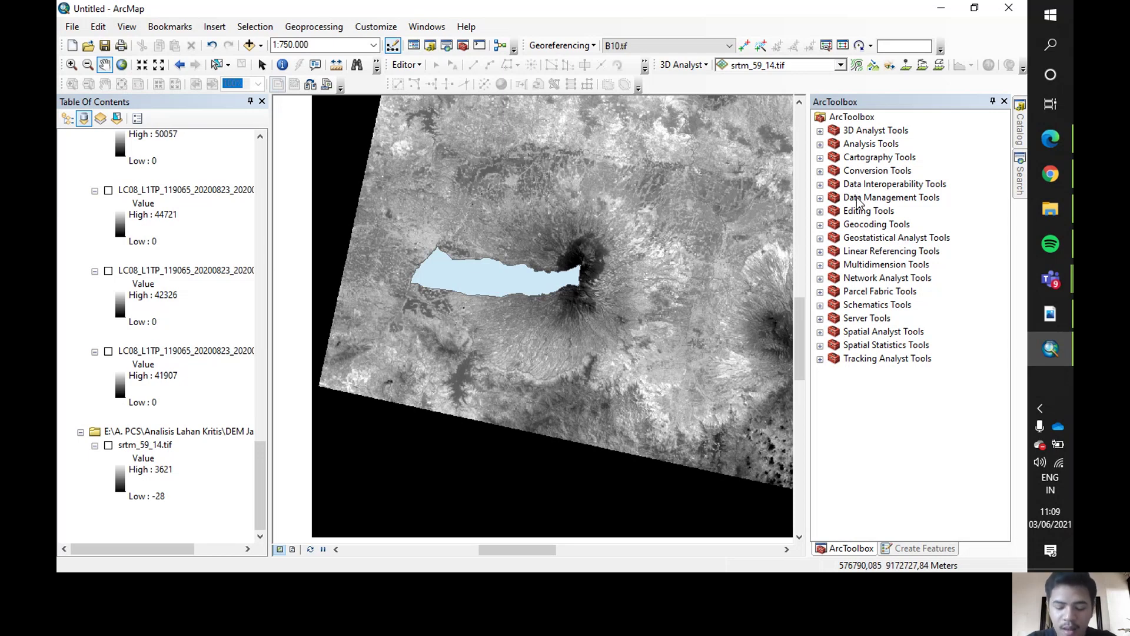
# Open the Extract by Mask tool from the Spatial Analyst Extraction toolset.
pyautogui.doubleClick(906, 333)
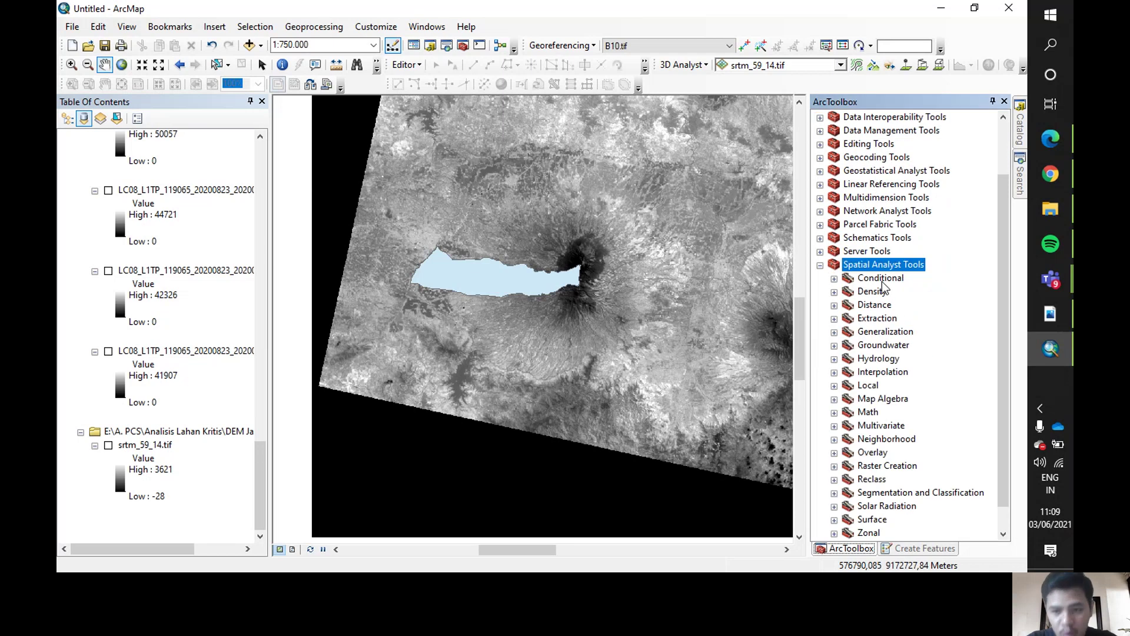
pyautogui.scroll(1, 883, 286)
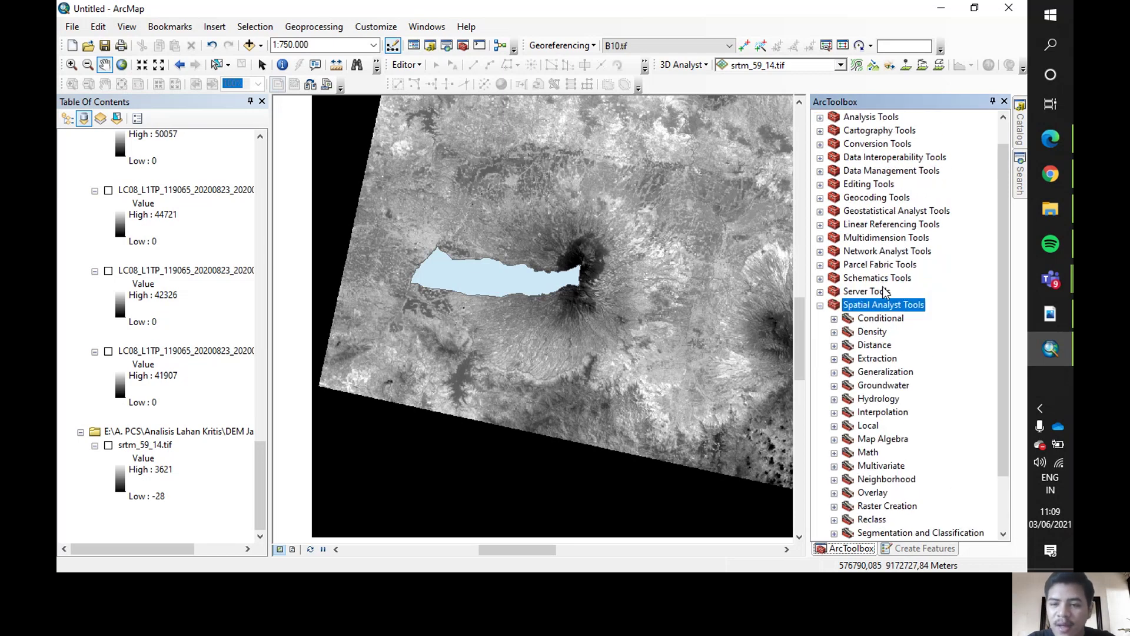
pyautogui.scroll(-1, 883, 285)
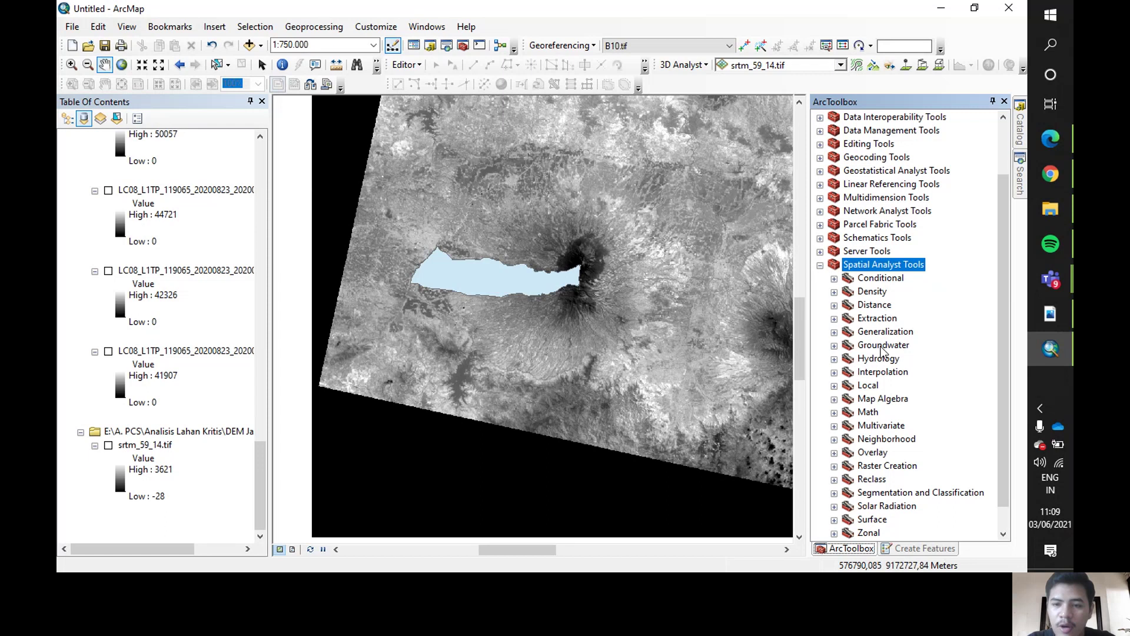
pyautogui.doubleClick(890, 321)
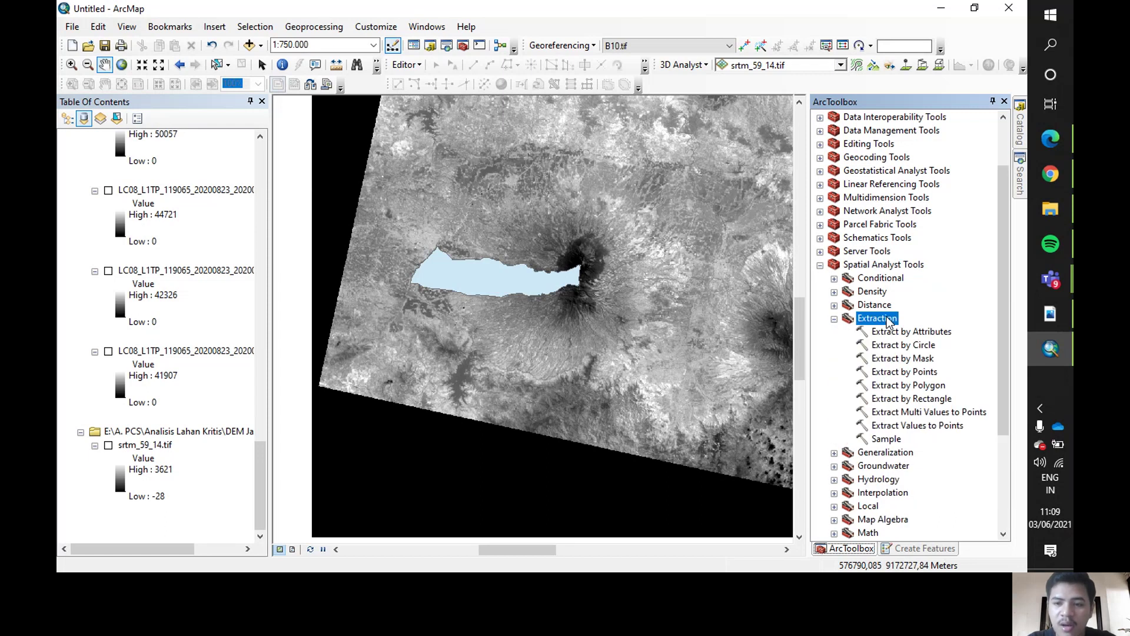
pyautogui.click(920, 360)
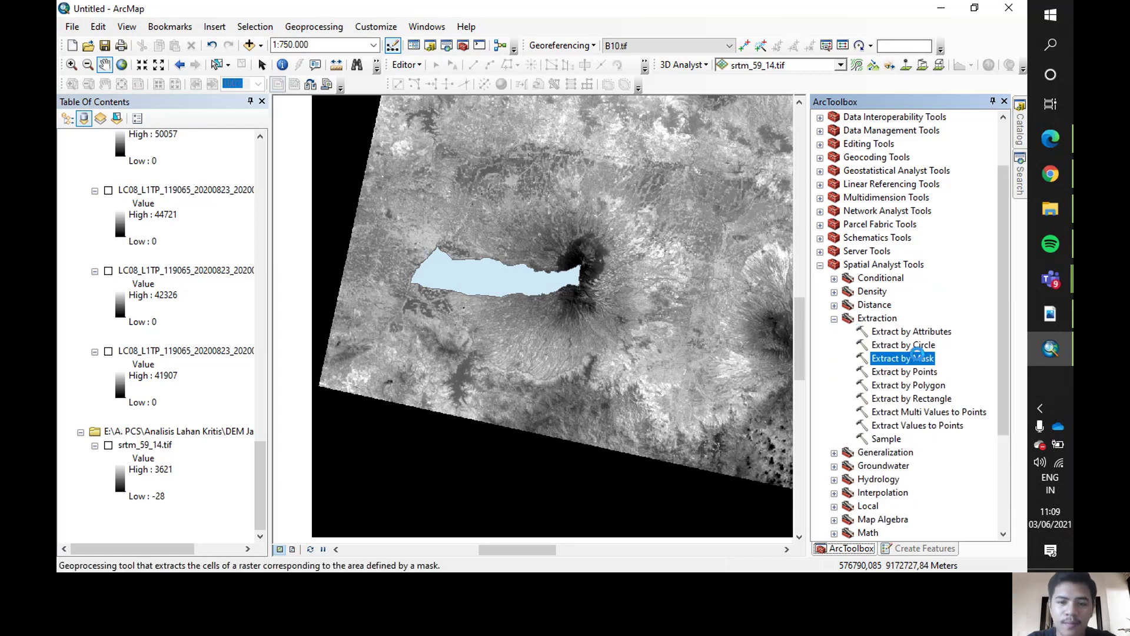
pyautogui.doubleClick(920, 358)
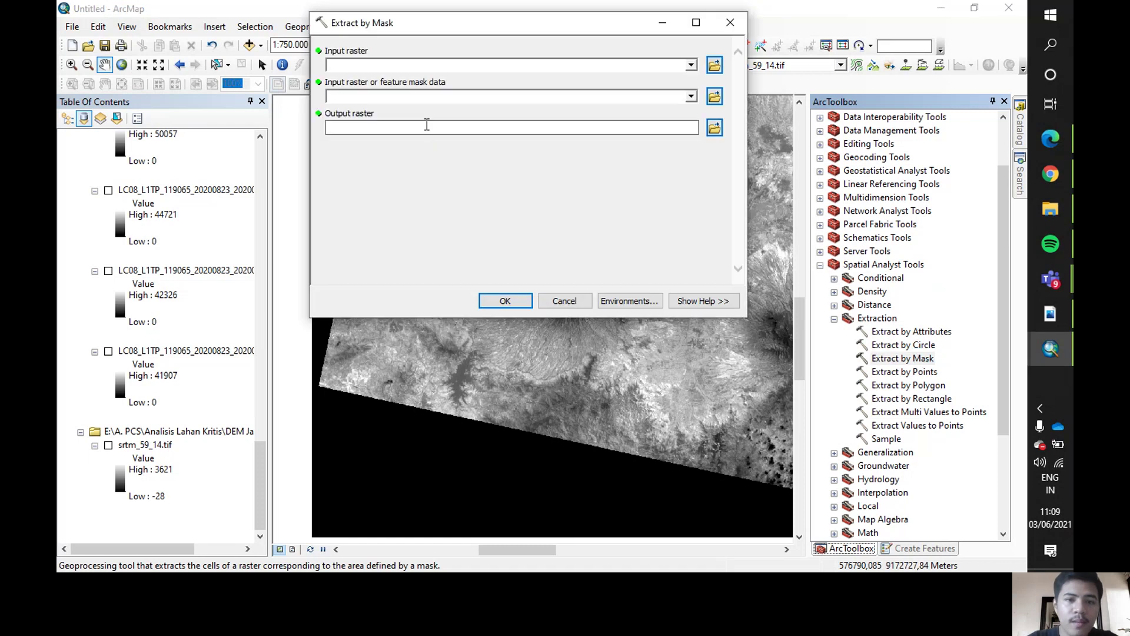
# Set the input raster to LC08_L1TP_119065_20200823_20200905_01_T1_B10.TIF and the mask data to DAS Samin.
pyautogui.click(690, 65)
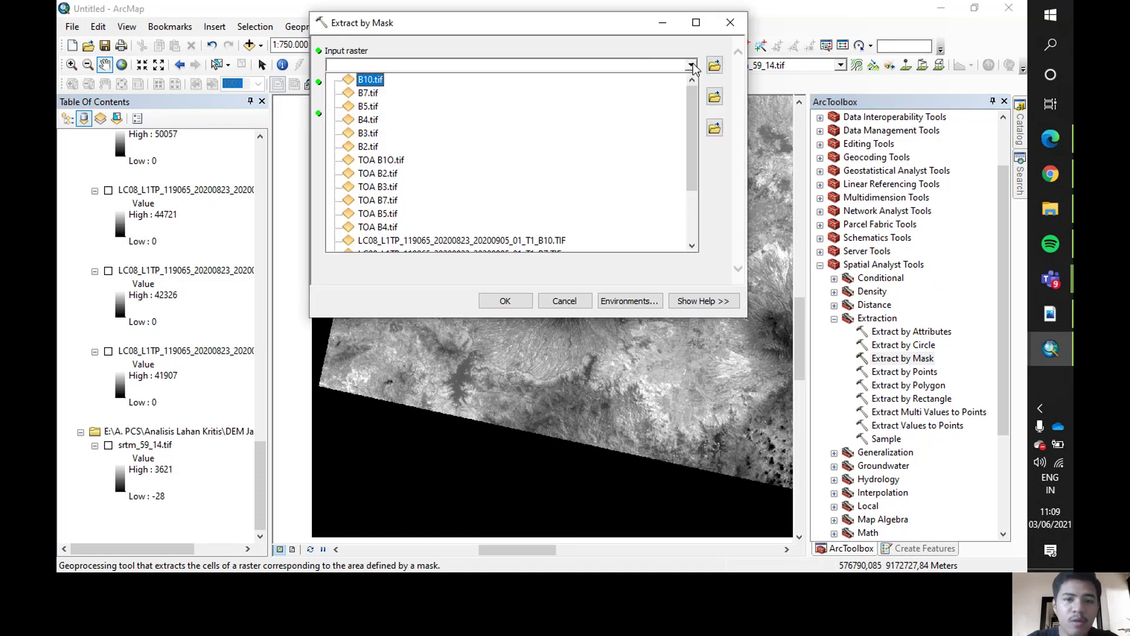
pyautogui.click(475, 240)
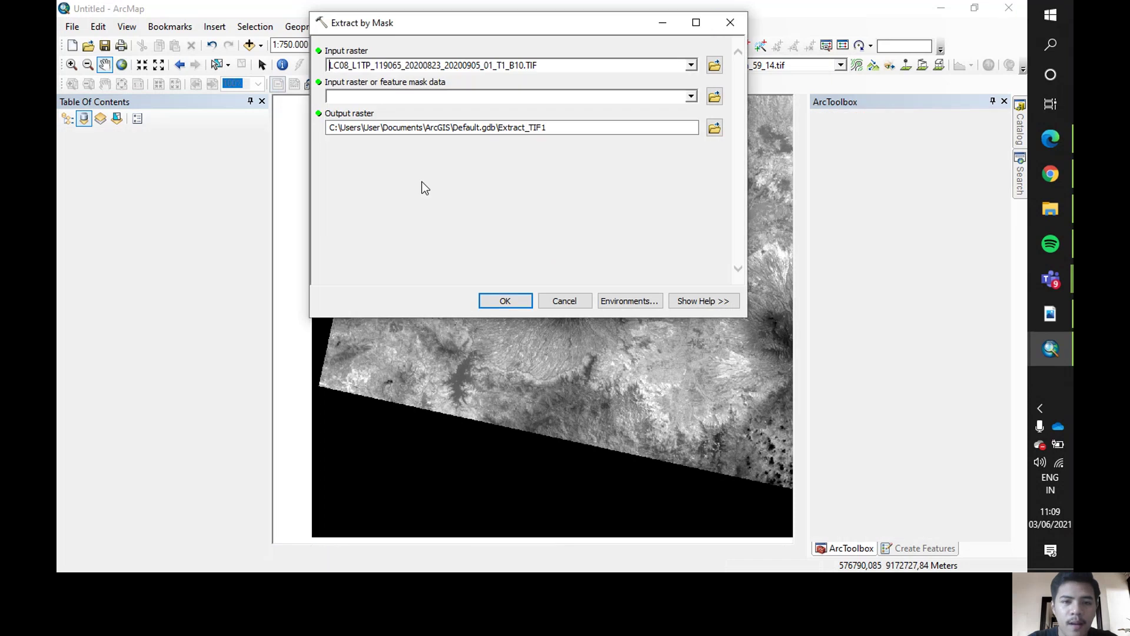
pyautogui.click(691, 98)
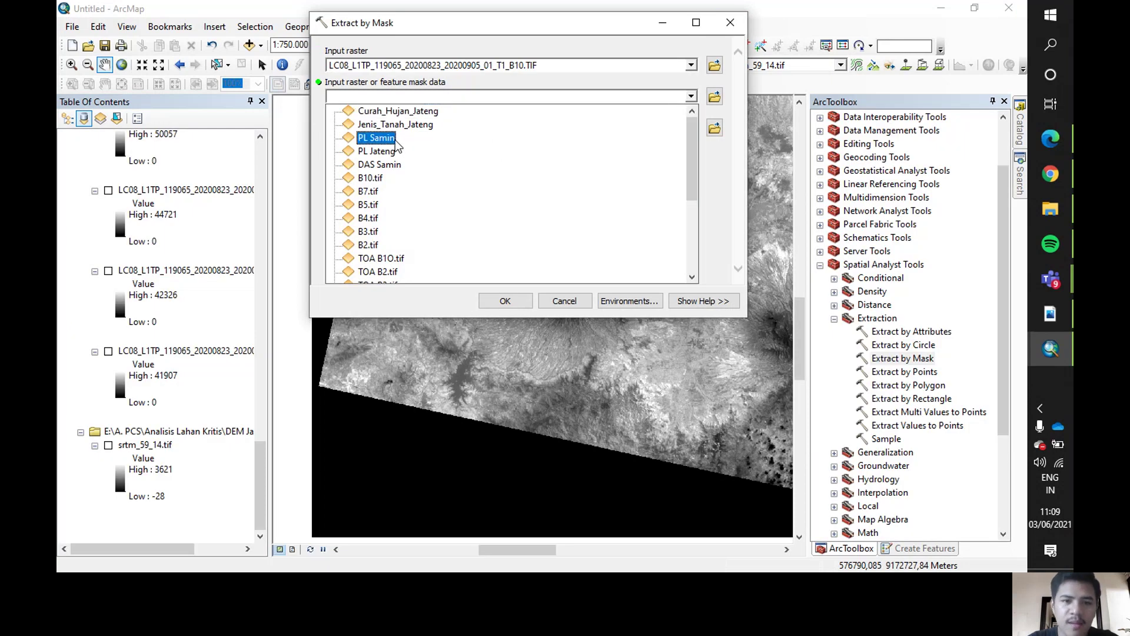
pyautogui.click(387, 164)
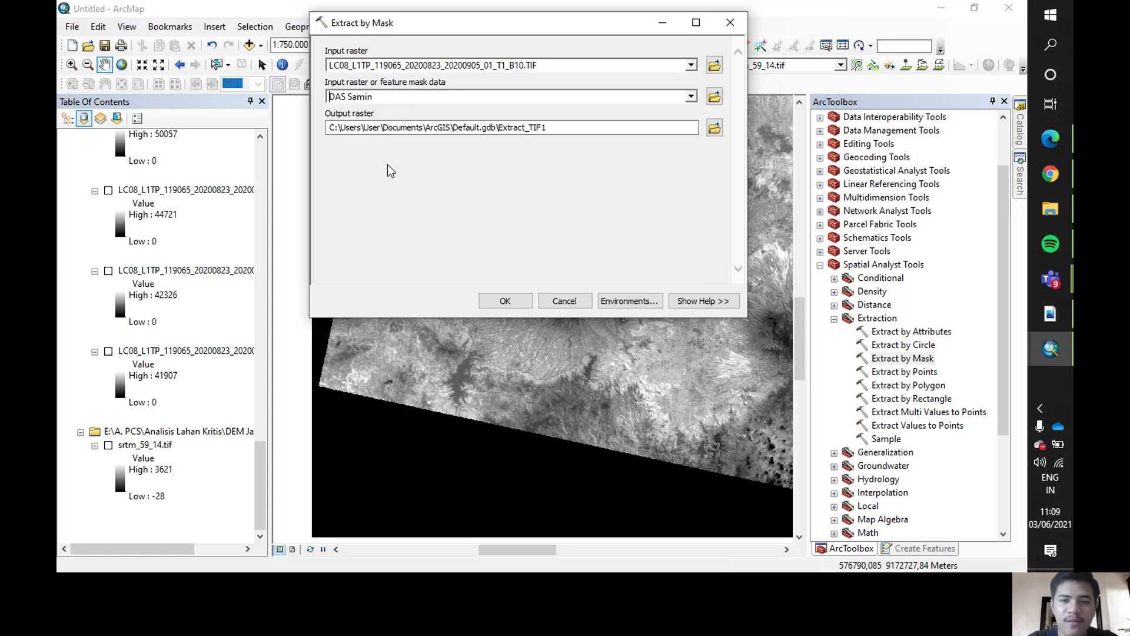
# Browse for the output raster's location and enter the Praktikum Lahan Kritis folder in E:\A. PCS.
pyautogui.click(714, 127)
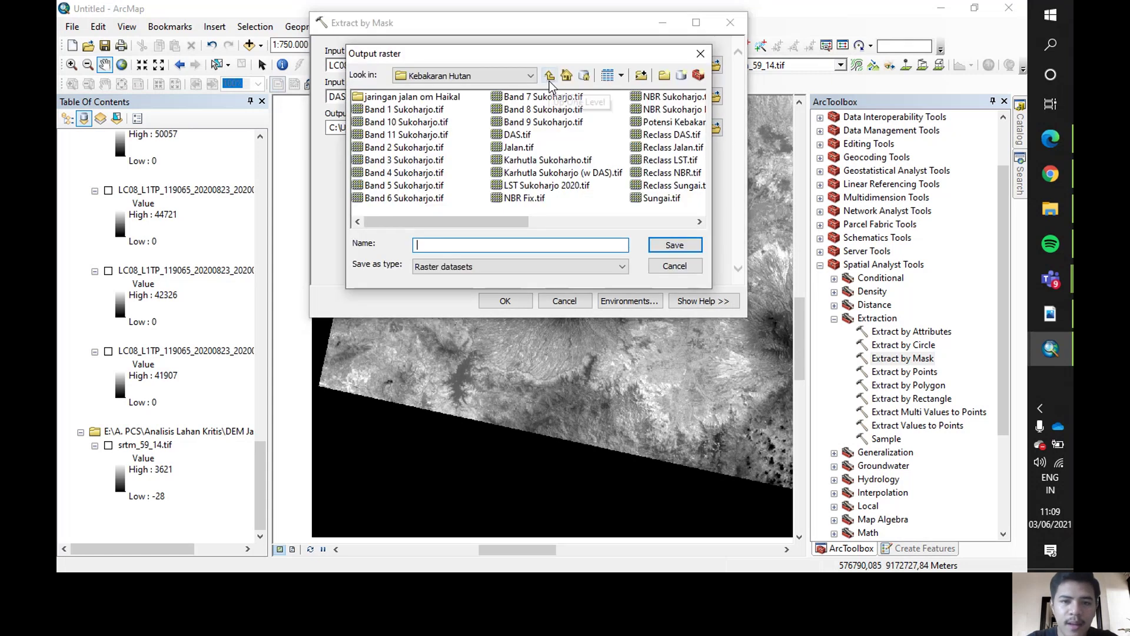
pyautogui.click(549, 75)
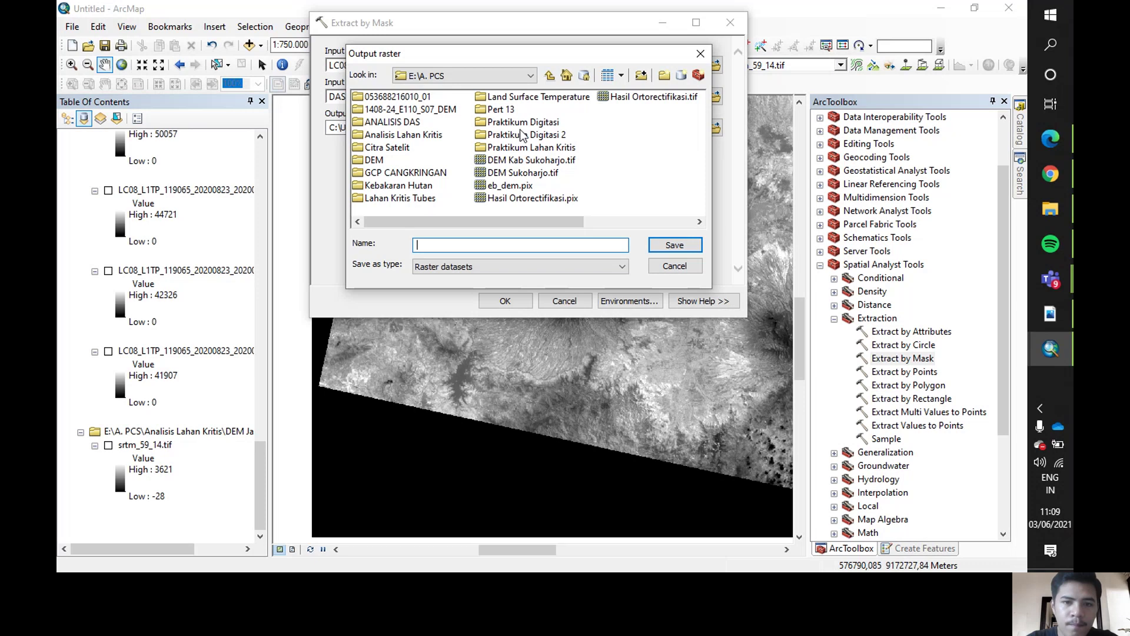
pyautogui.doubleClick(541, 152)
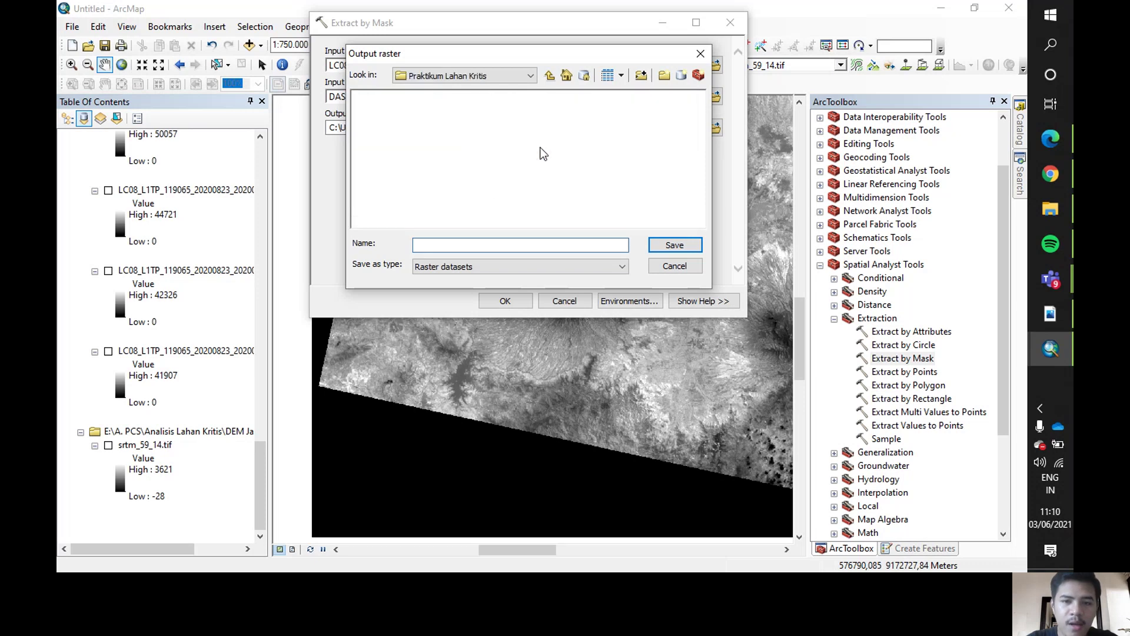
# Add a folder connection to E:\A. PCS\Praktikum Lahan Kritis.
pyautogui.click(640, 75)
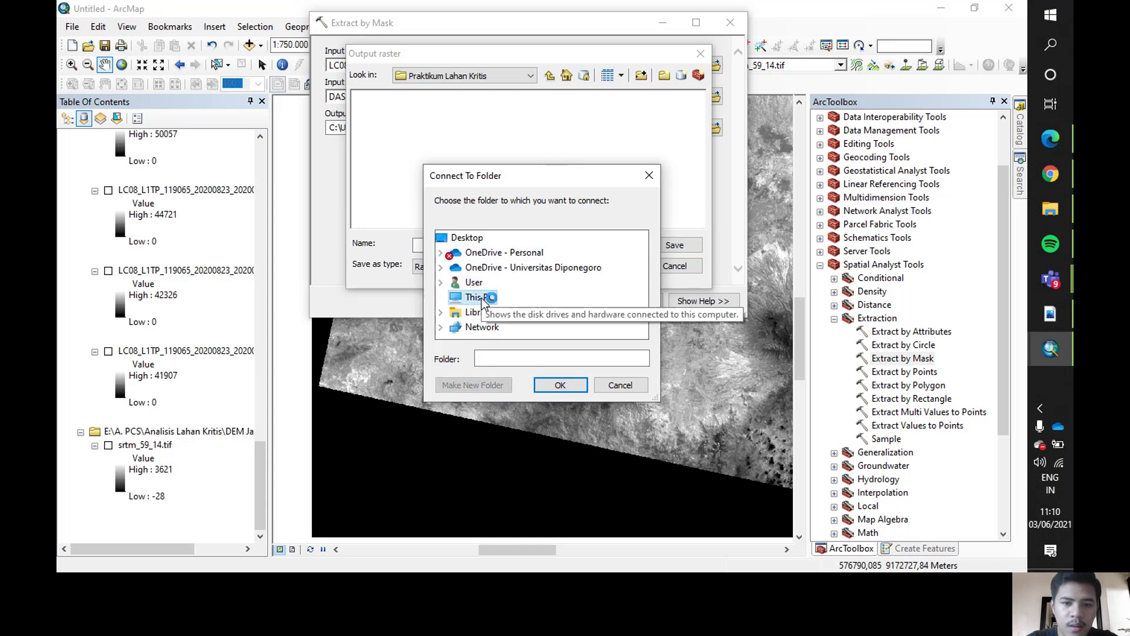
pyautogui.doubleClick(481, 297)
pyautogui.scroll(-2, 474, 287)
pyautogui.doubleClick(479, 297)
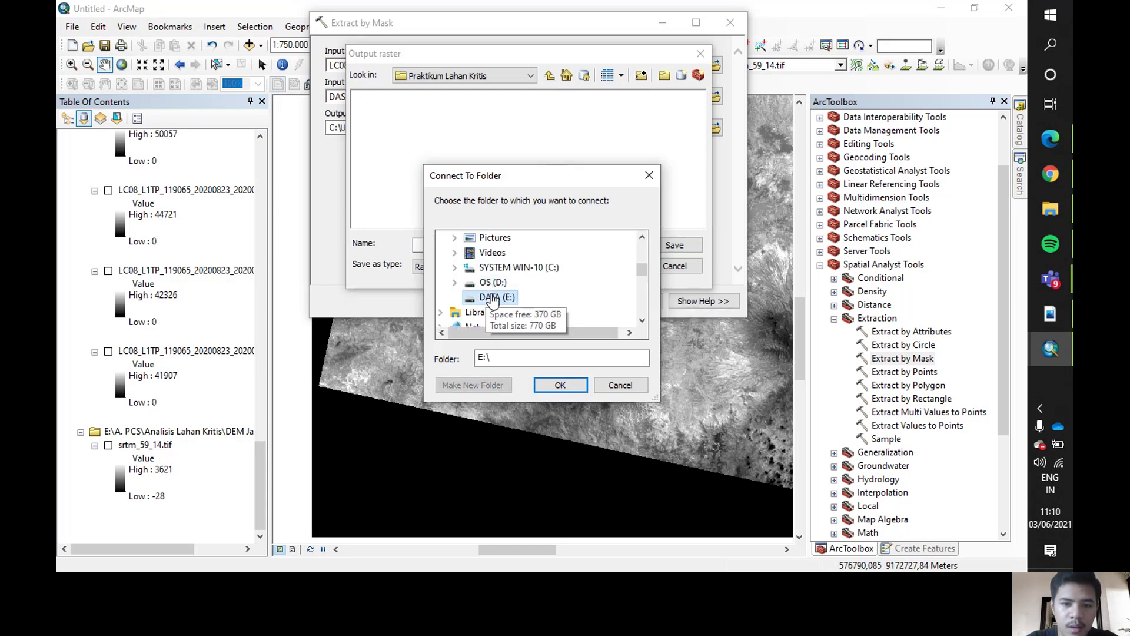
pyautogui.scroll(1, 511, 288)
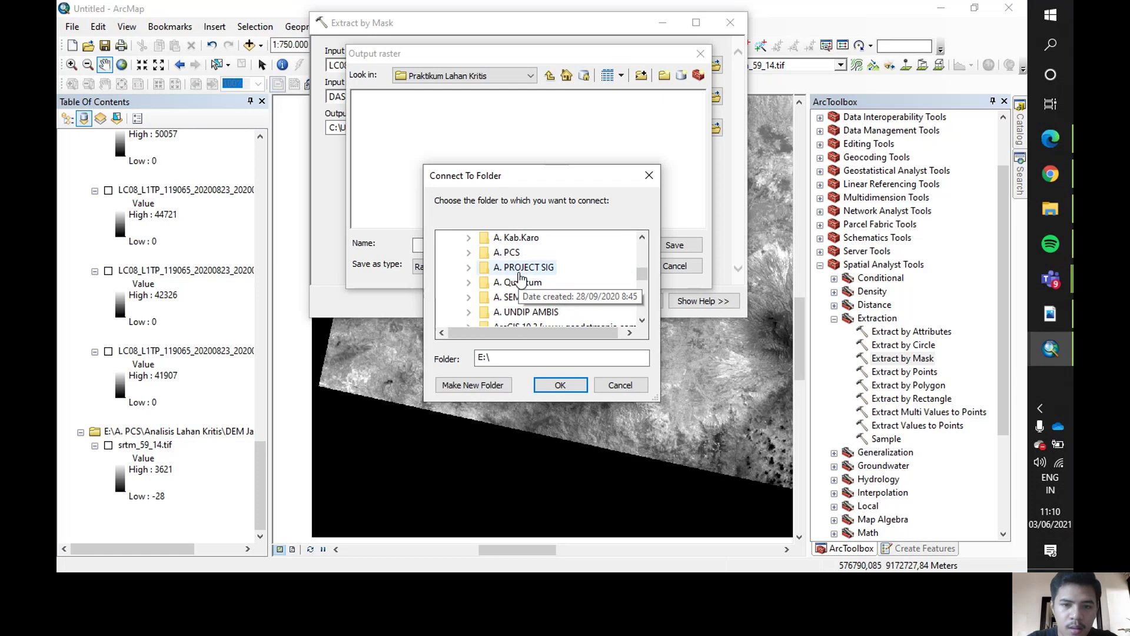
pyautogui.doubleClick(511, 253)
pyautogui.scroll(-3, 529, 294)
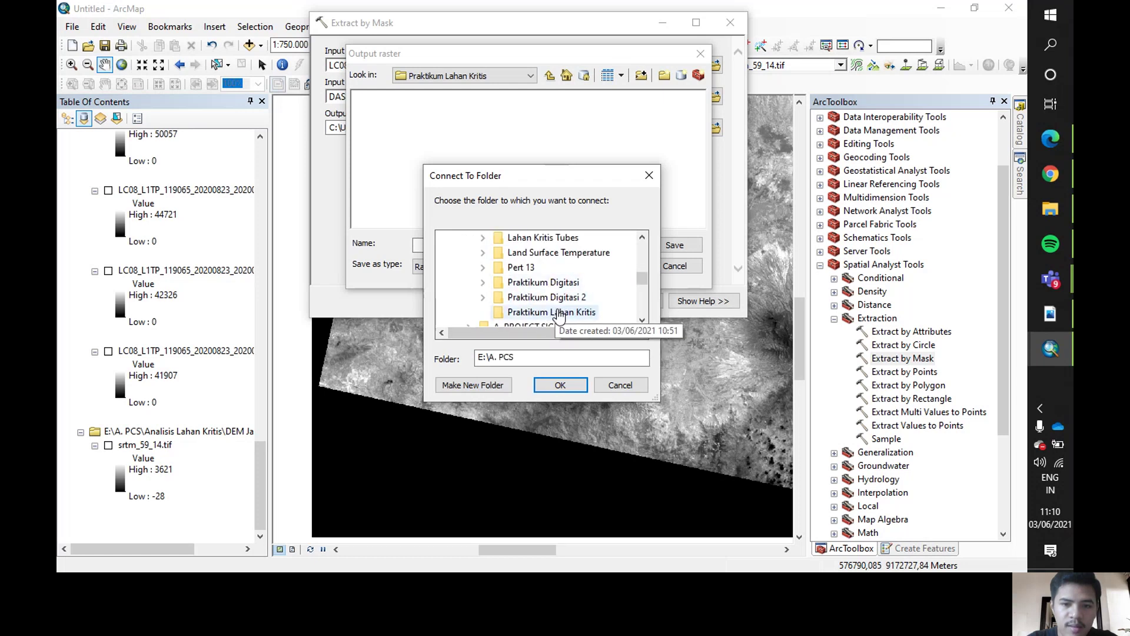
pyautogui.click(559, 315)
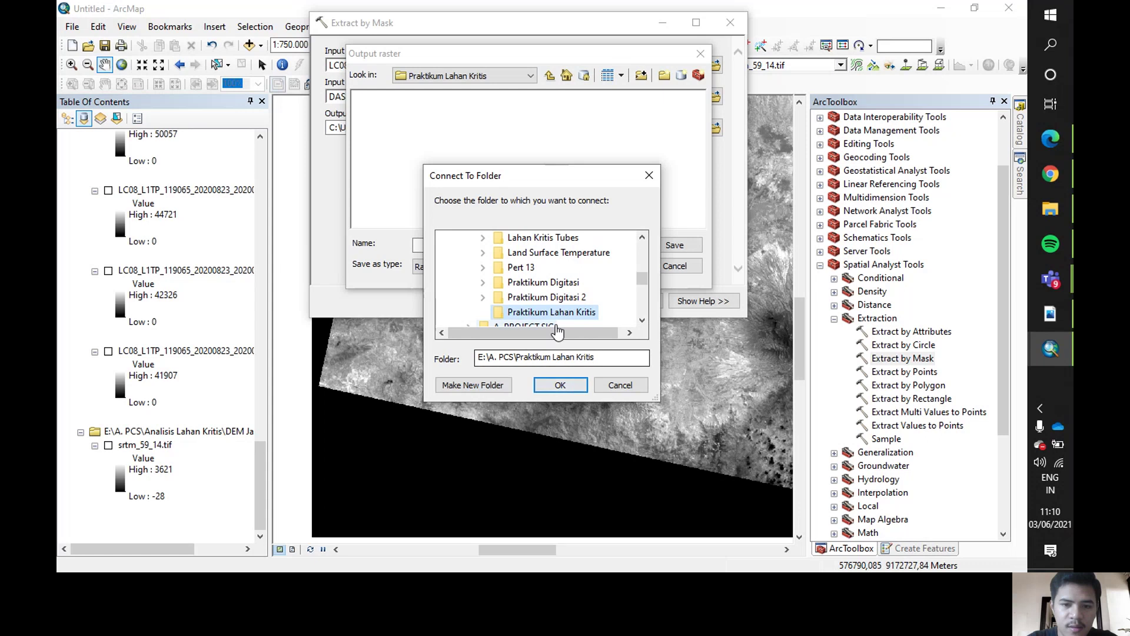
pyautogui.click(562, 385)
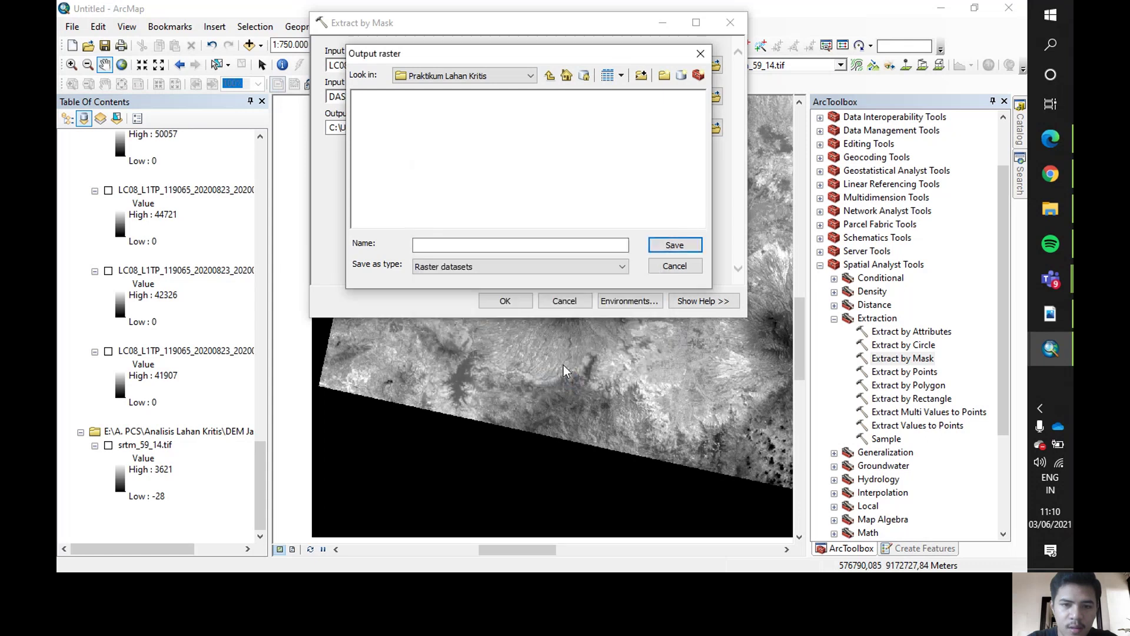
# Set the output raster to Band 10.tif in the connected E:\A. PCS\Praktikum Lahan Kritis folder.
pyautogui.click(549, 77)
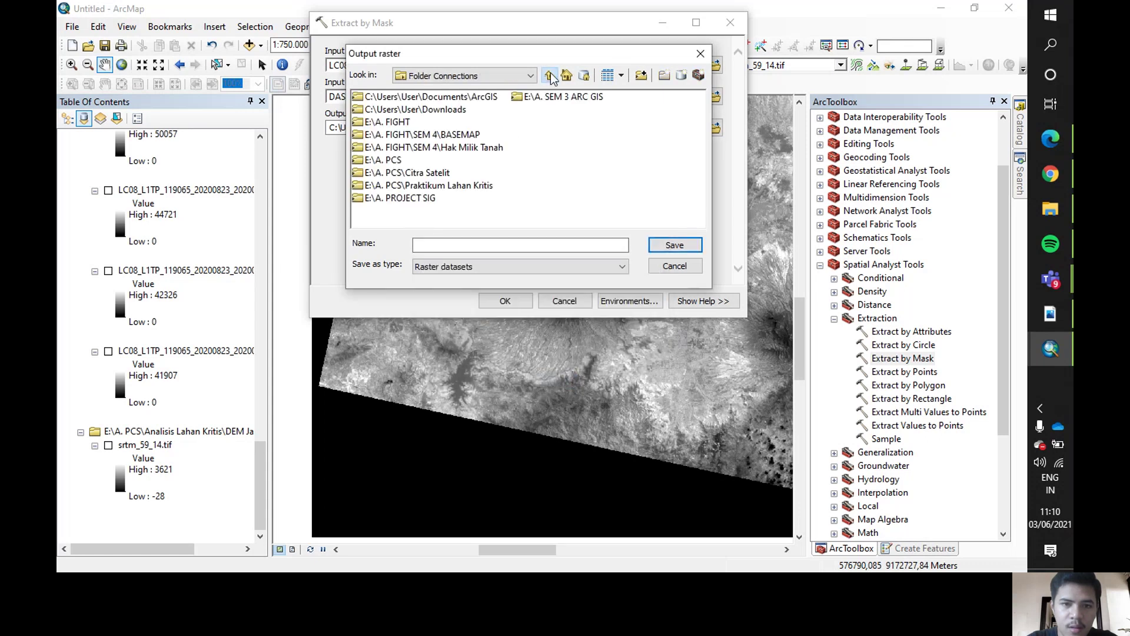
pyautogui.doubleClick(411, 186)
pyautogui.click(451, 246)
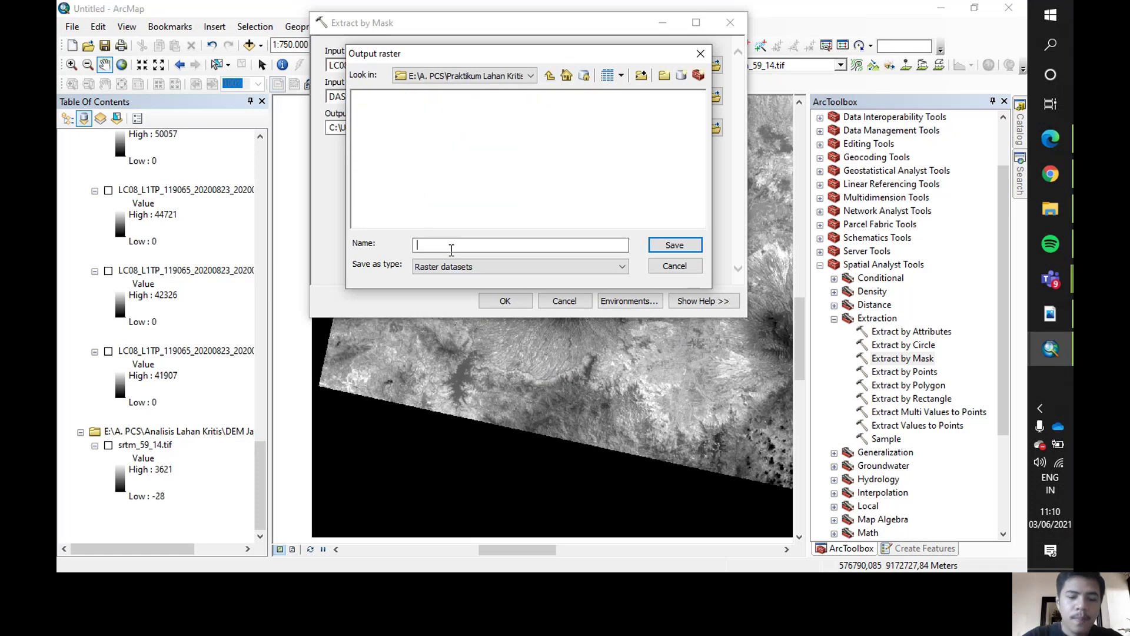
pyautogui.write('B')
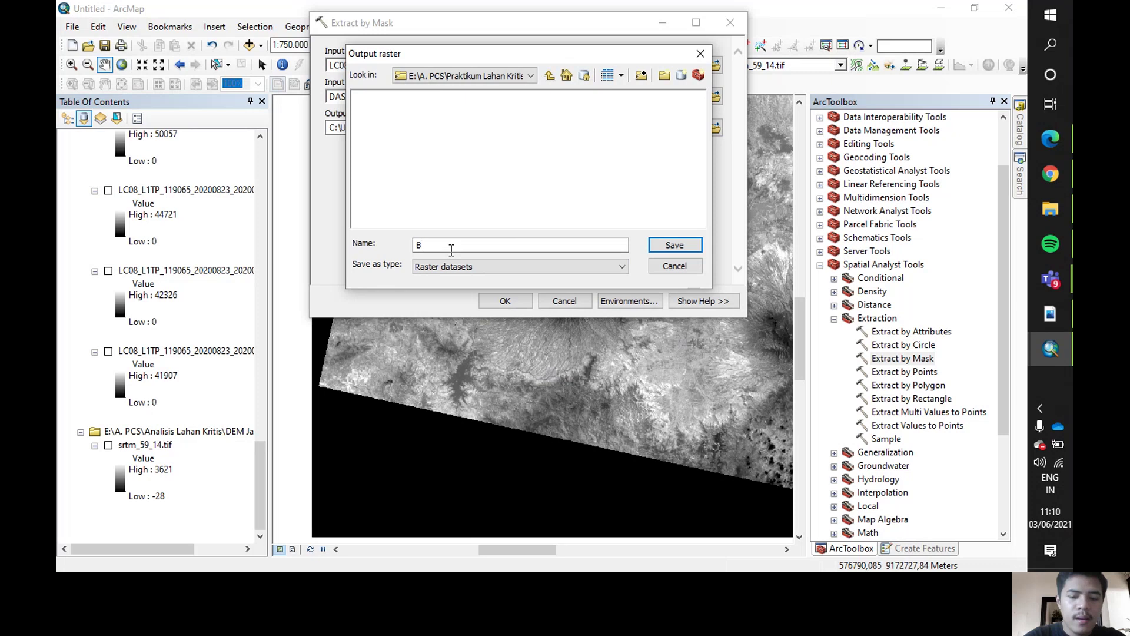
pyautogui.write('and 10')
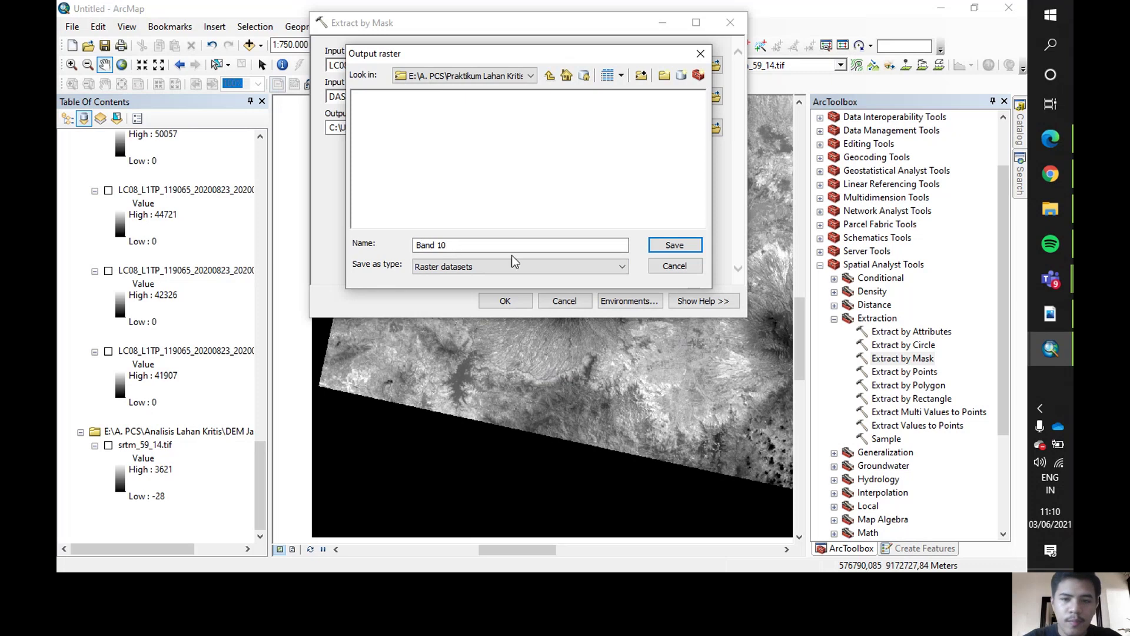
pyautogui.click(671, 246)
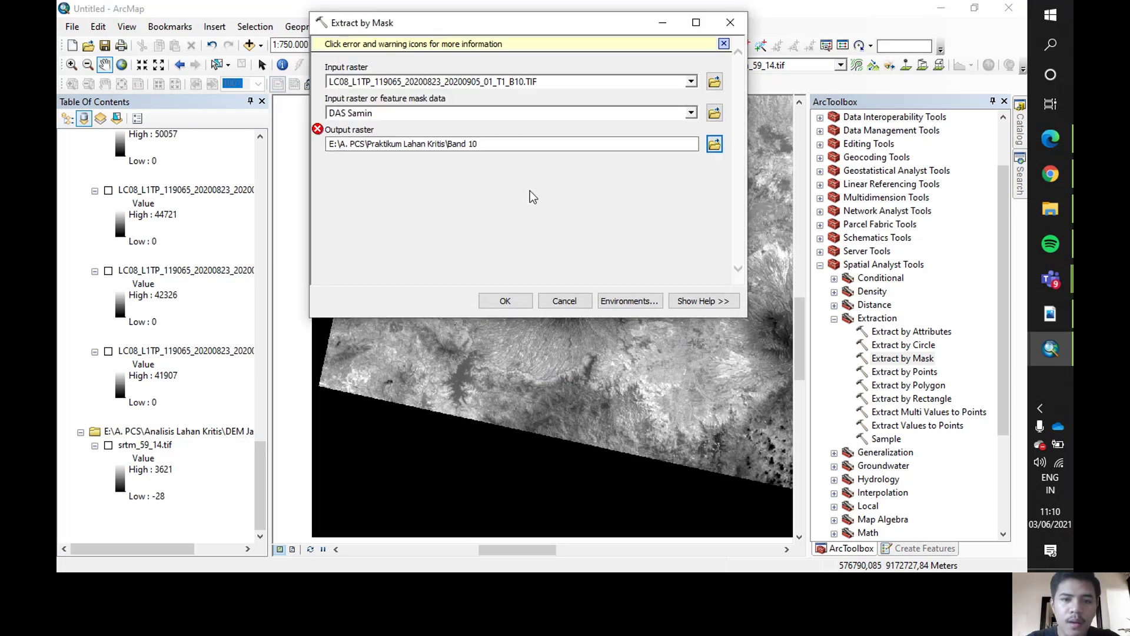
pyautogui.click(506, 145)
pyautogui.write('.tif')
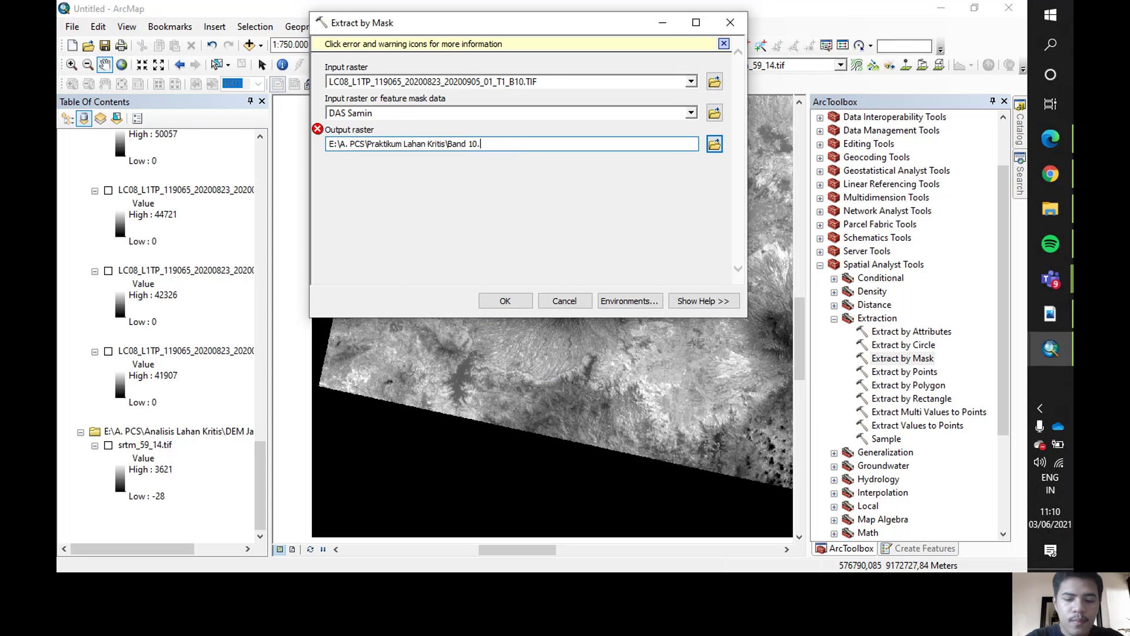
pyautogui.click(463, 186)
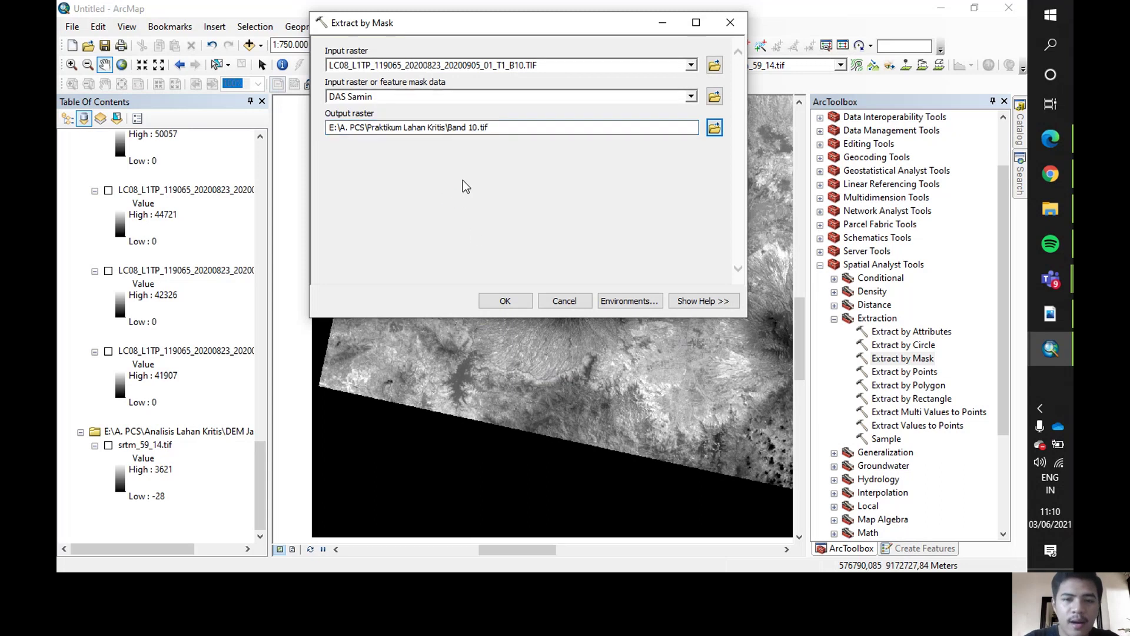
# Set the output coordinate system environment to WGS 1984 UTM Zone 49S, specified manually, and run Extract by Mask.
pyautogui.click(633, 303)
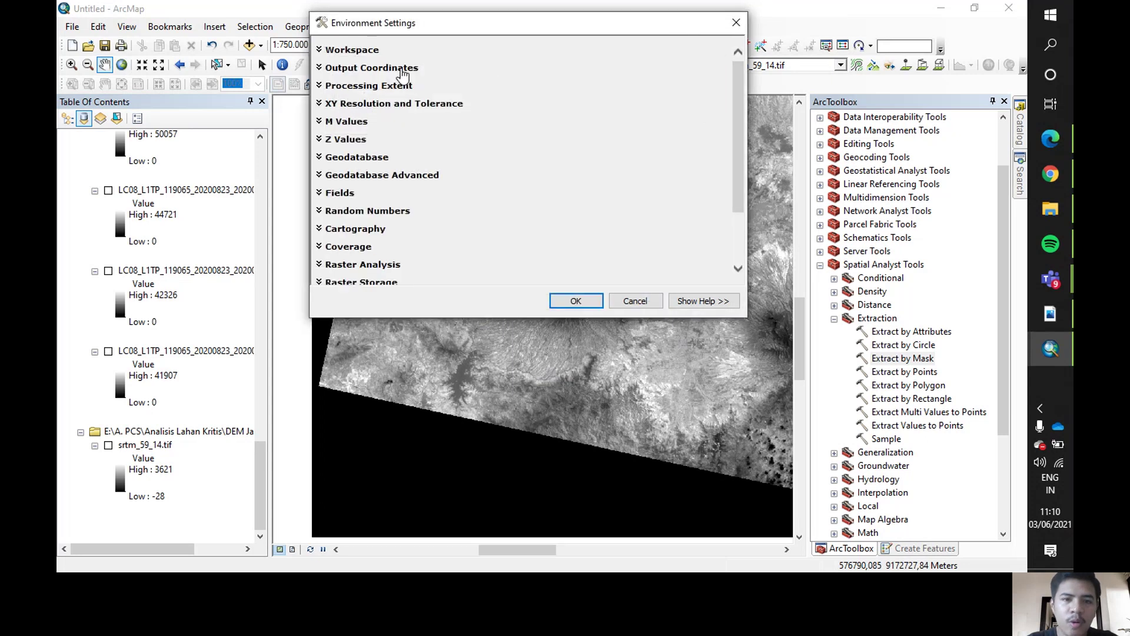
pyautogui.click(402, 70)
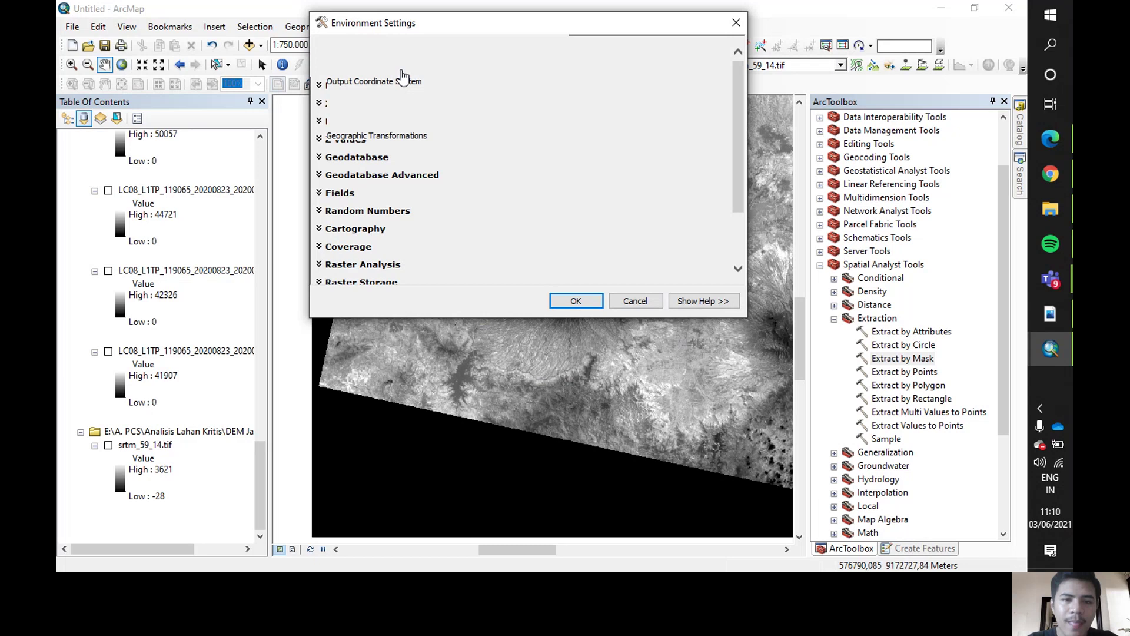
pyautogui.click(403, 72)
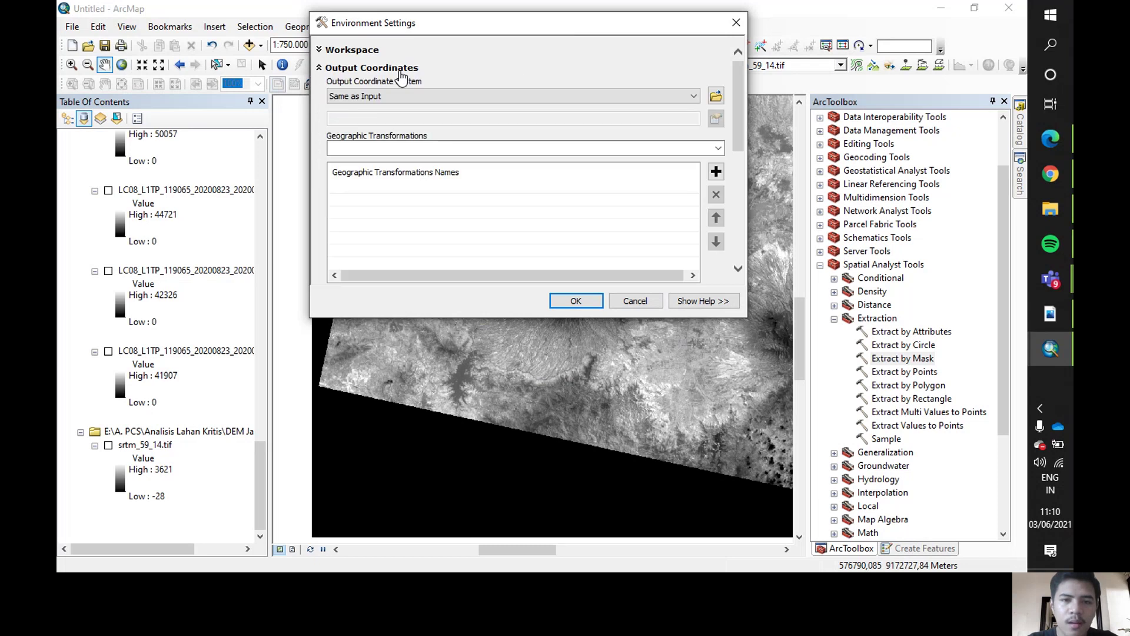
pyautogui.click(531, 100)
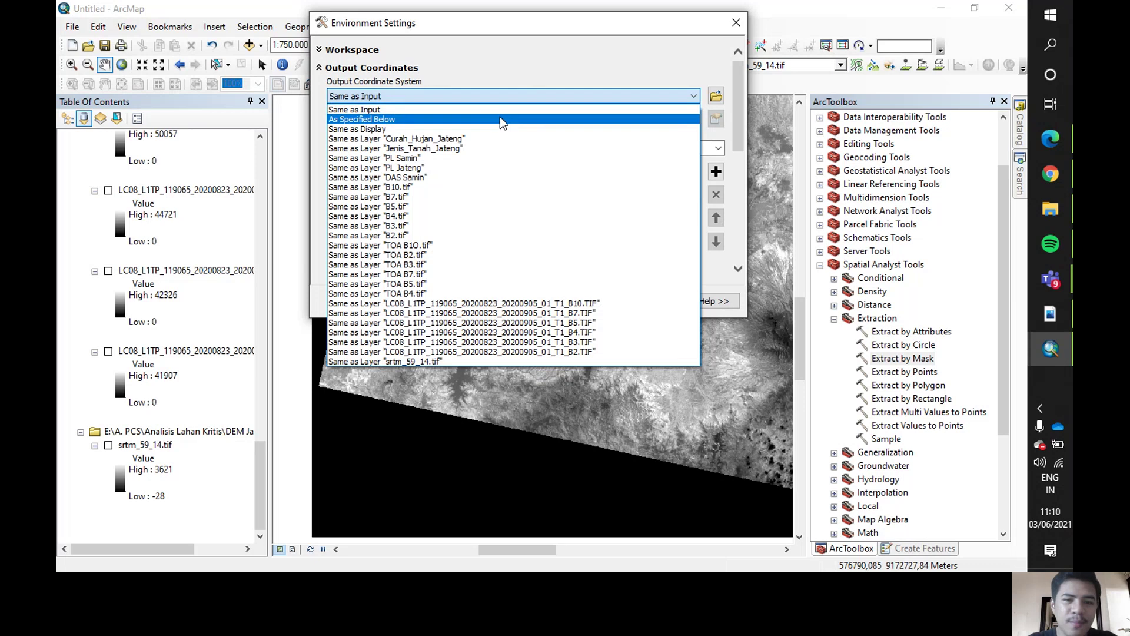
pyautogui.click(500, 116)
pyautogui.click(715, 119)
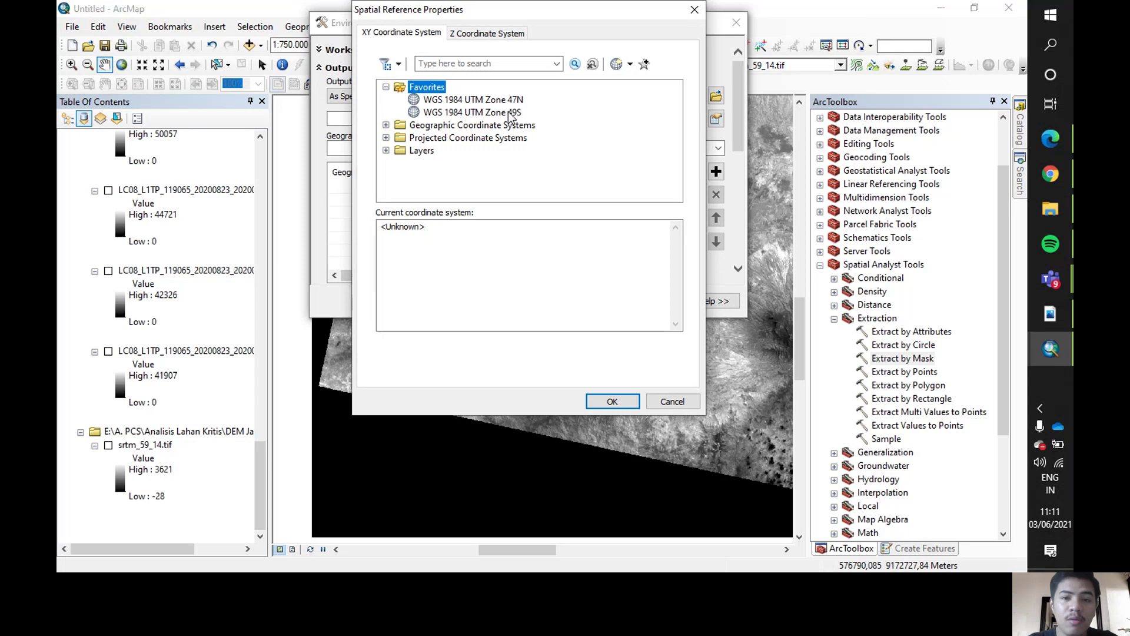
pyautogui.click(516, 115)
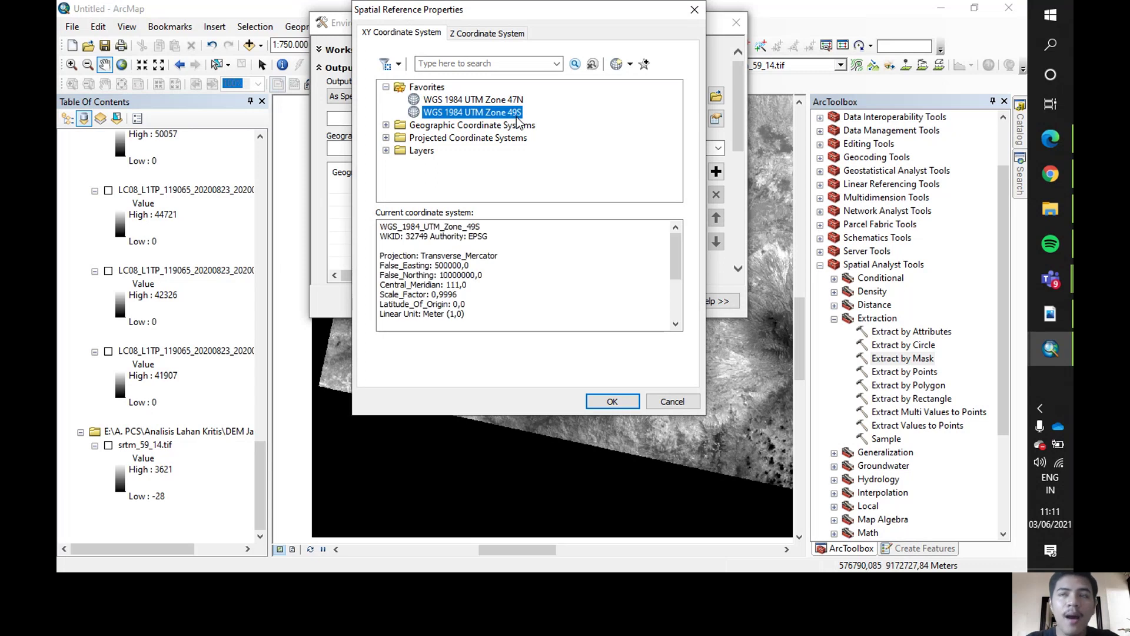
pyautogui.click(626, 406)
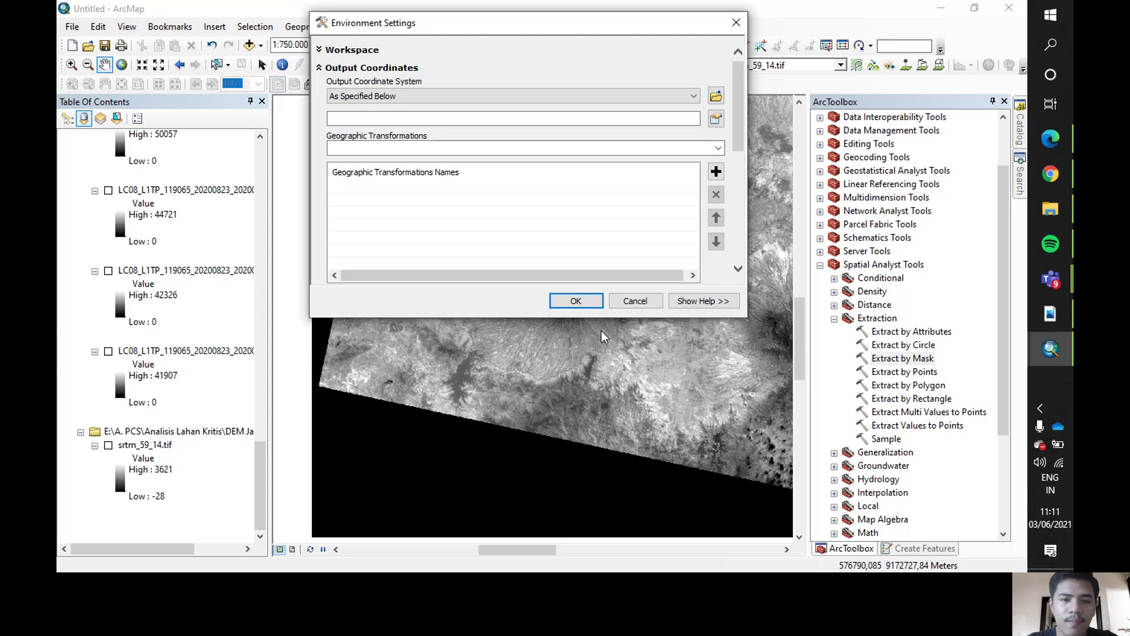
pyautogui.click(576, 302)
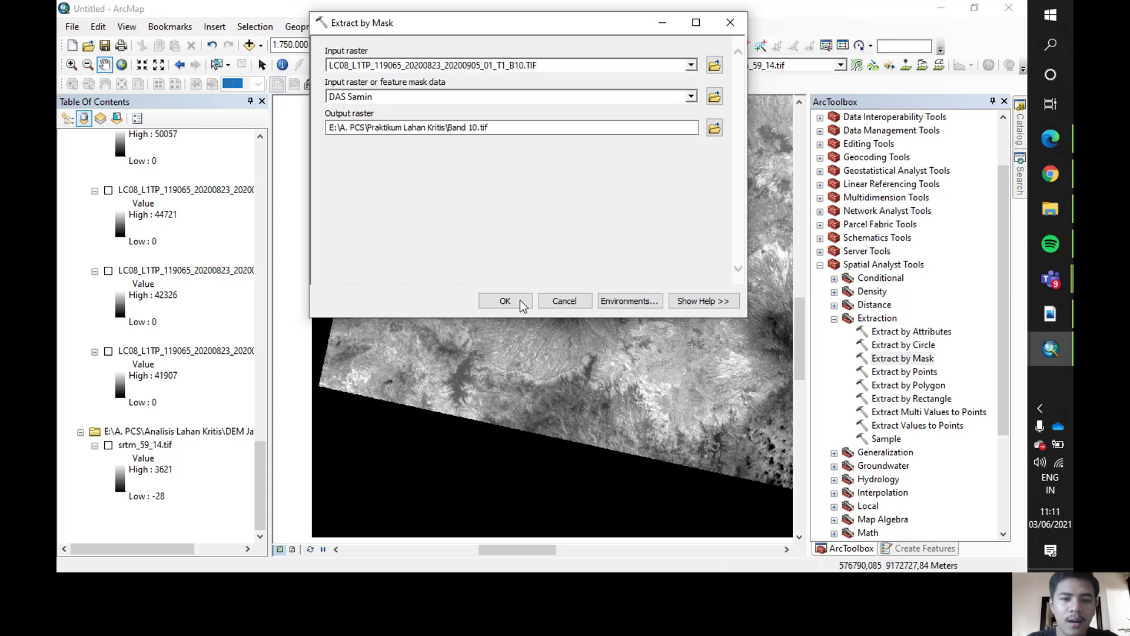
pyautogui.click(505, 301)
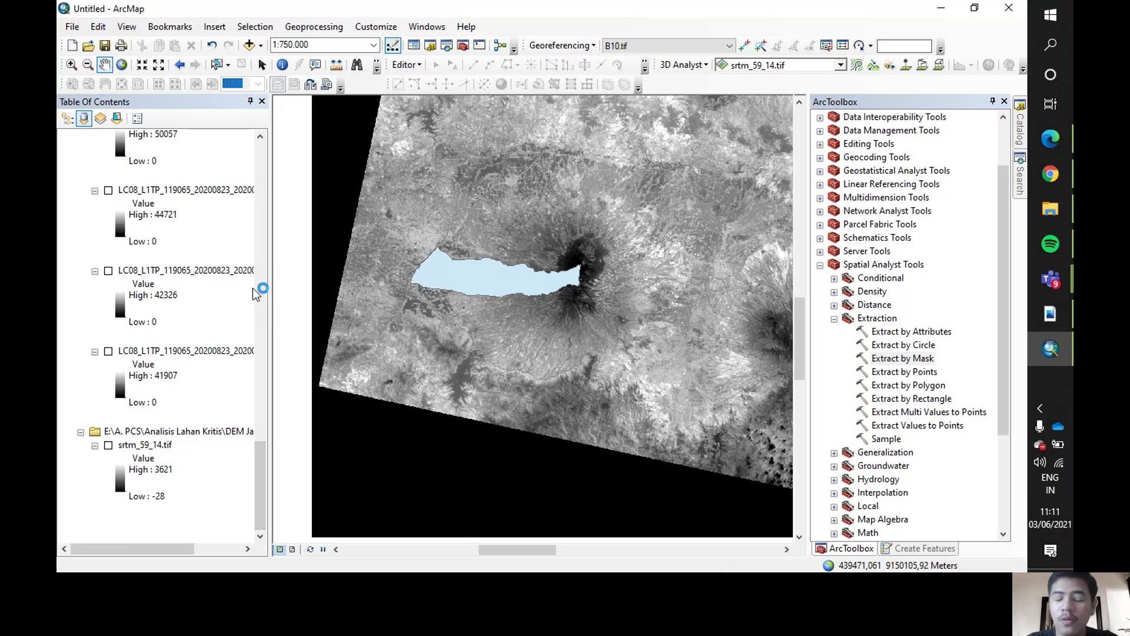
# Collapse the E:\A. PCS\Analisis Lahan Kritis\RASTER group in the layer list.
pyautogui.scroll(2, 217, 309)
pyautogui.scroll(10, 218, 309)
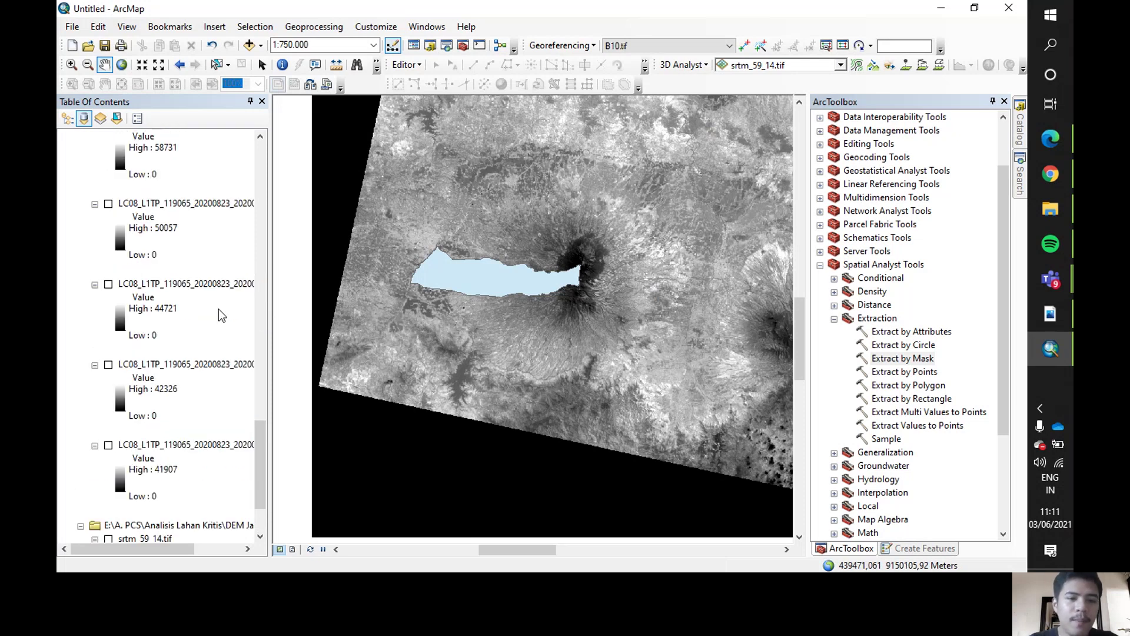
pyautogui.scroll(10, 218, 309)
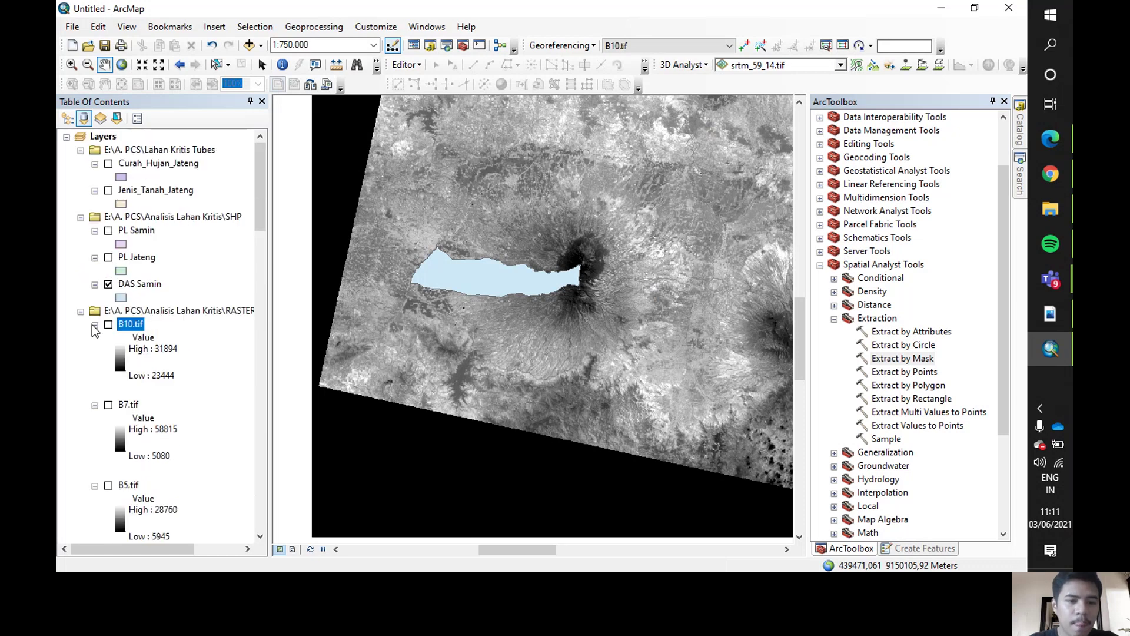
pyautogui.click(81, 312)
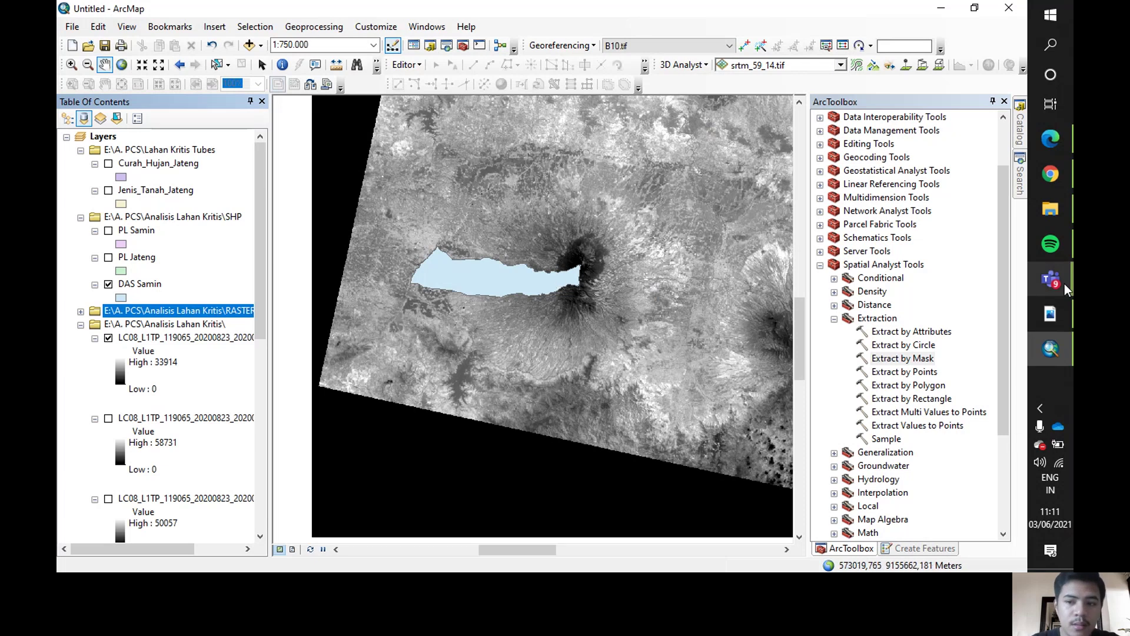
pyautogui.moveTo(1064, 284)
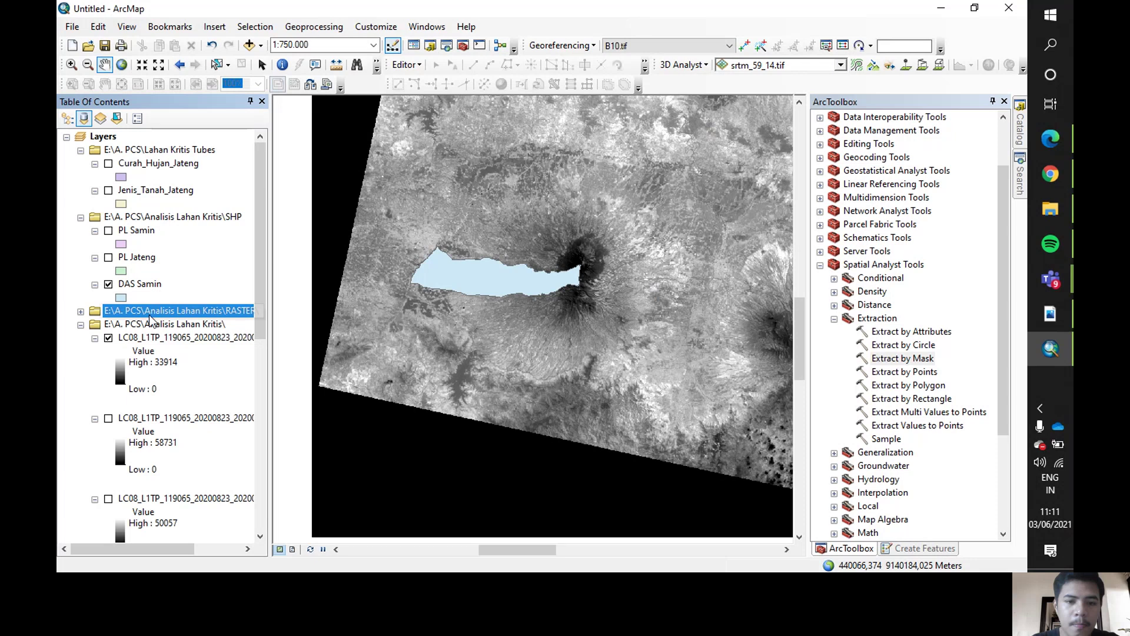
# Check the E:\A. PCS\Praktikum Lahan Kritis folder for the extracted raster, without adding any data.
pyautogui.click(252, 50)
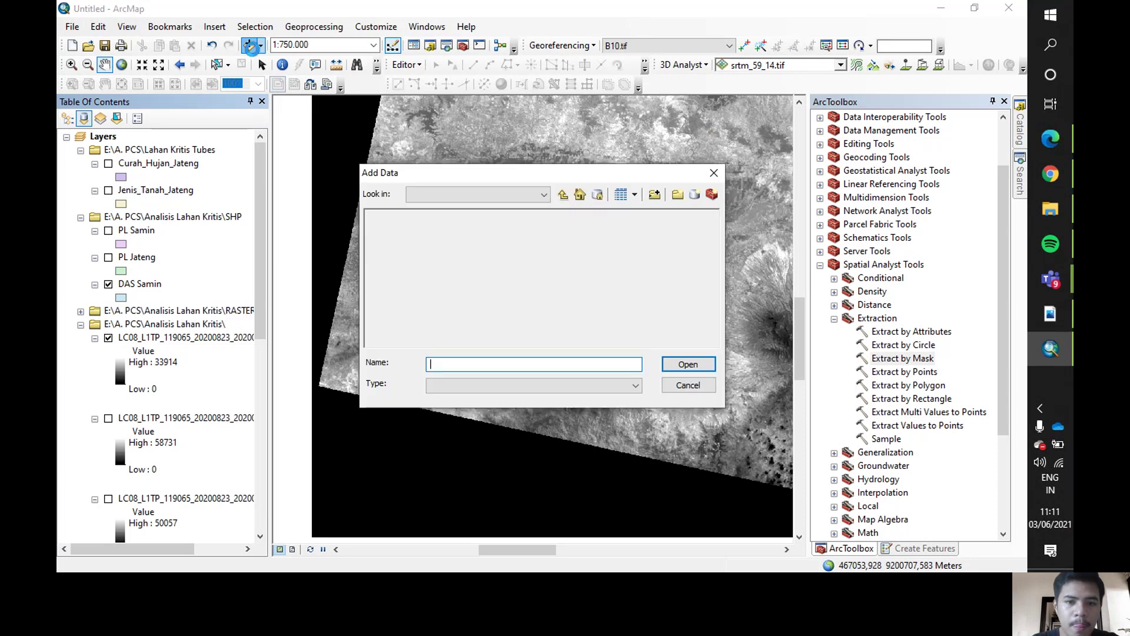
pyautogui.click(563, 195)
pyautogui.click(563, 197)
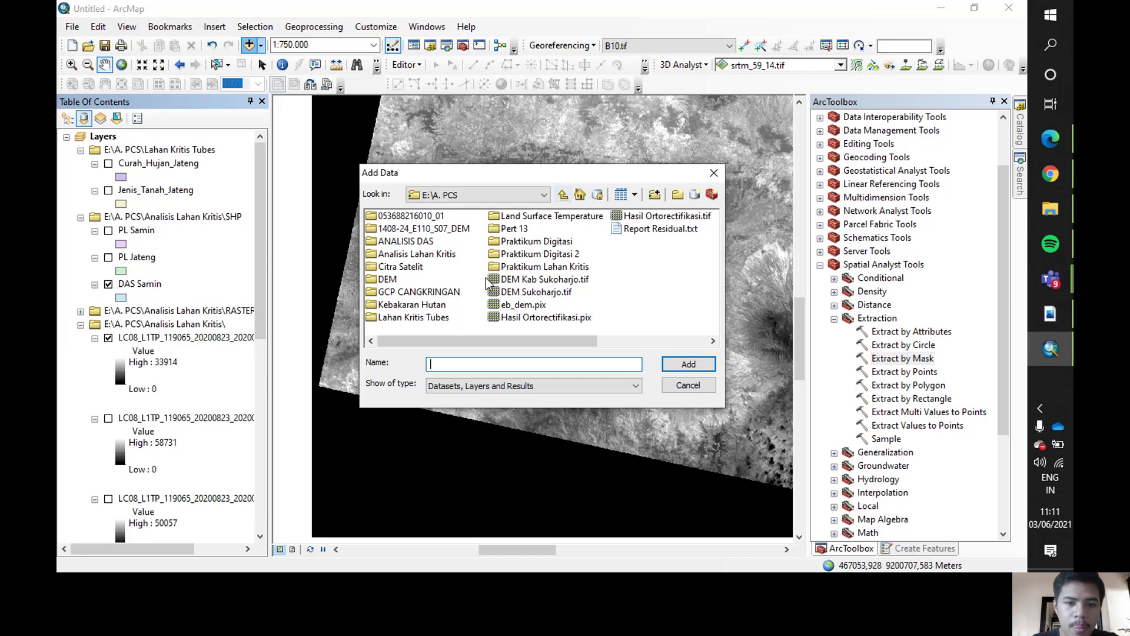
pyautogui.doubleClick(514, 268)
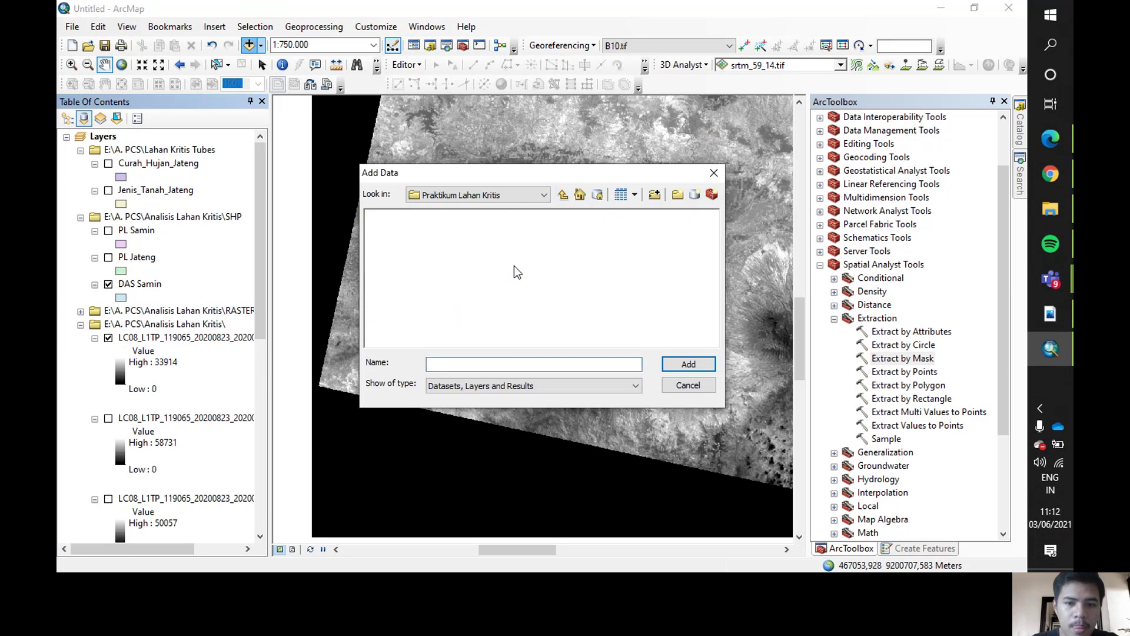
pyautogui.click(714, 172)
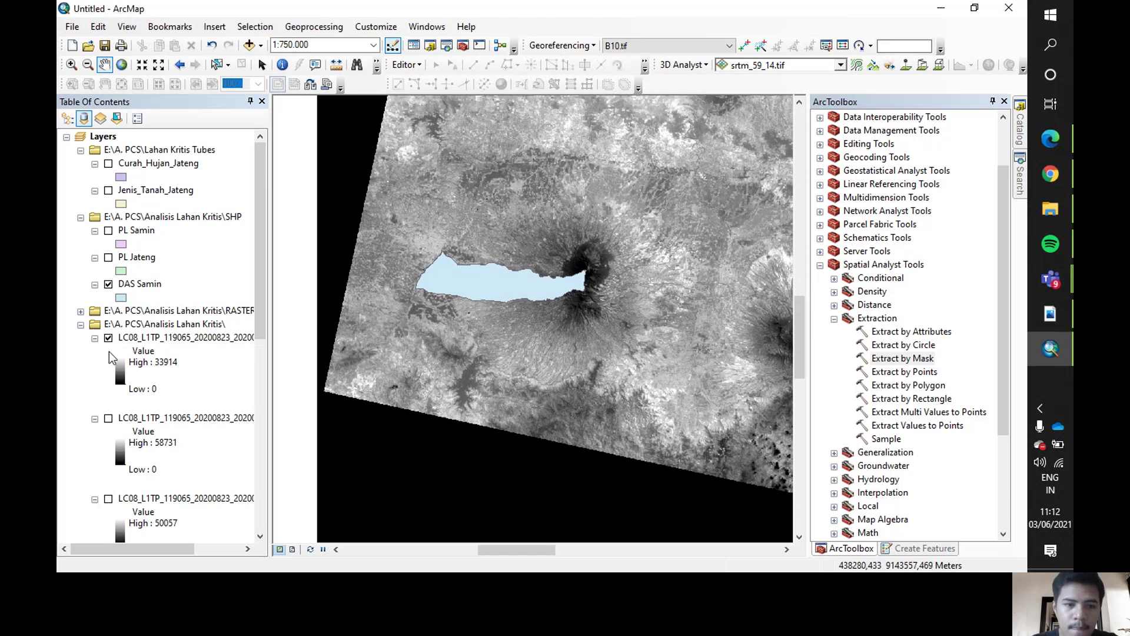
# Hide the LC08_L1TP_119065_20200823_20200905_01_T1_B10.TIF layer, leaving DAS Samin displayed and the RASTER group collapsed.
pyautogui.click(109, 338)
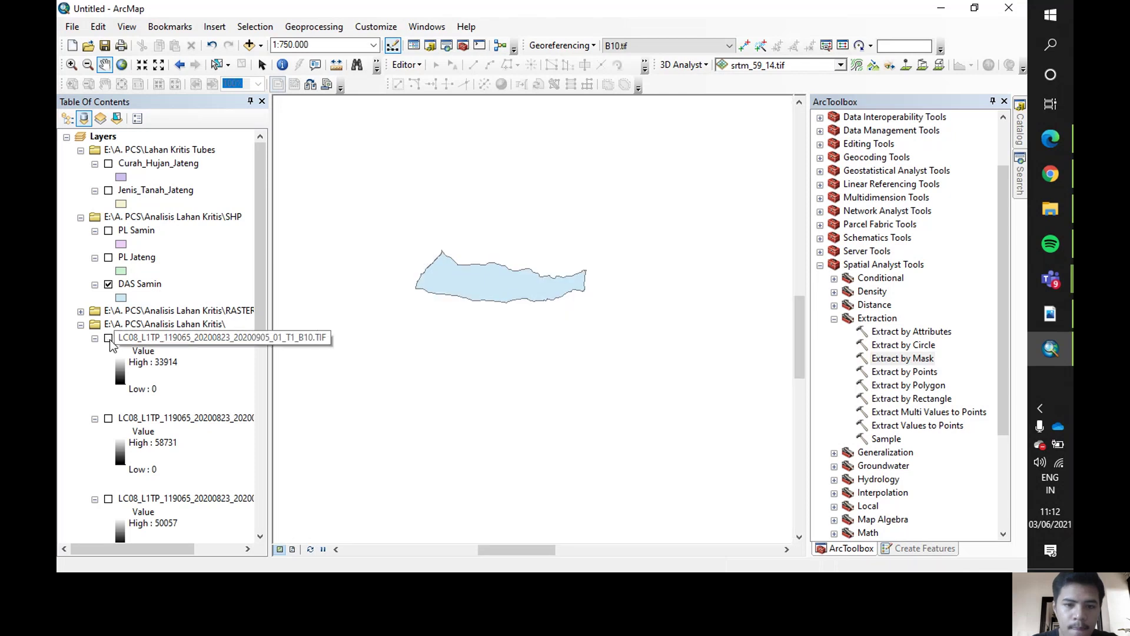
pyautogui.click(108, 284)
pyautogui.click(109, 283)
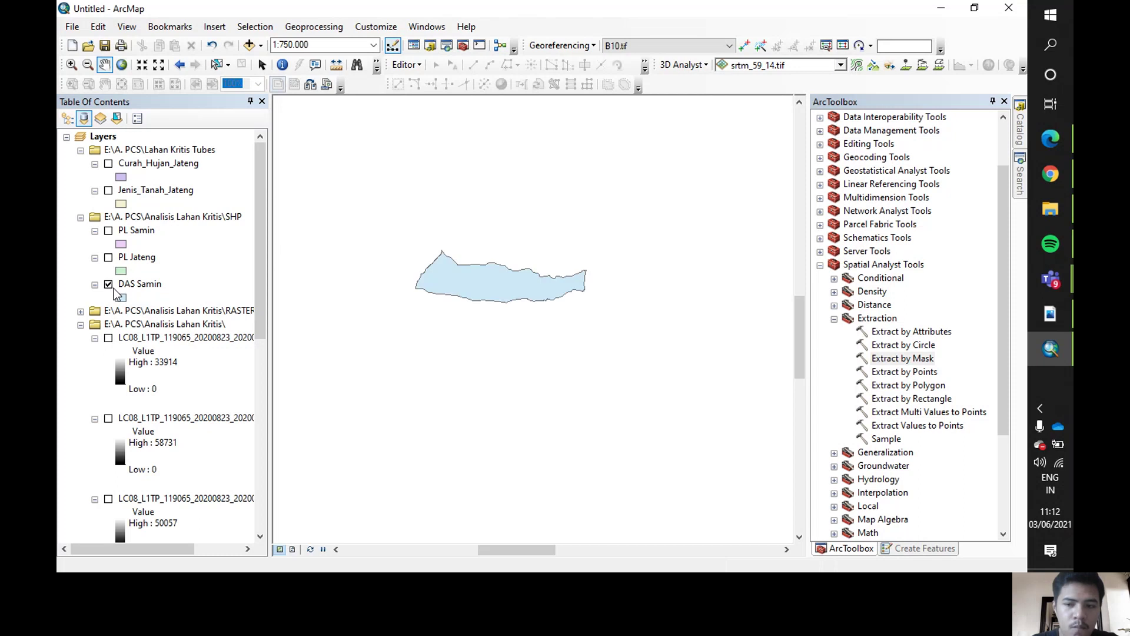
pyautogui.click(81, 312)
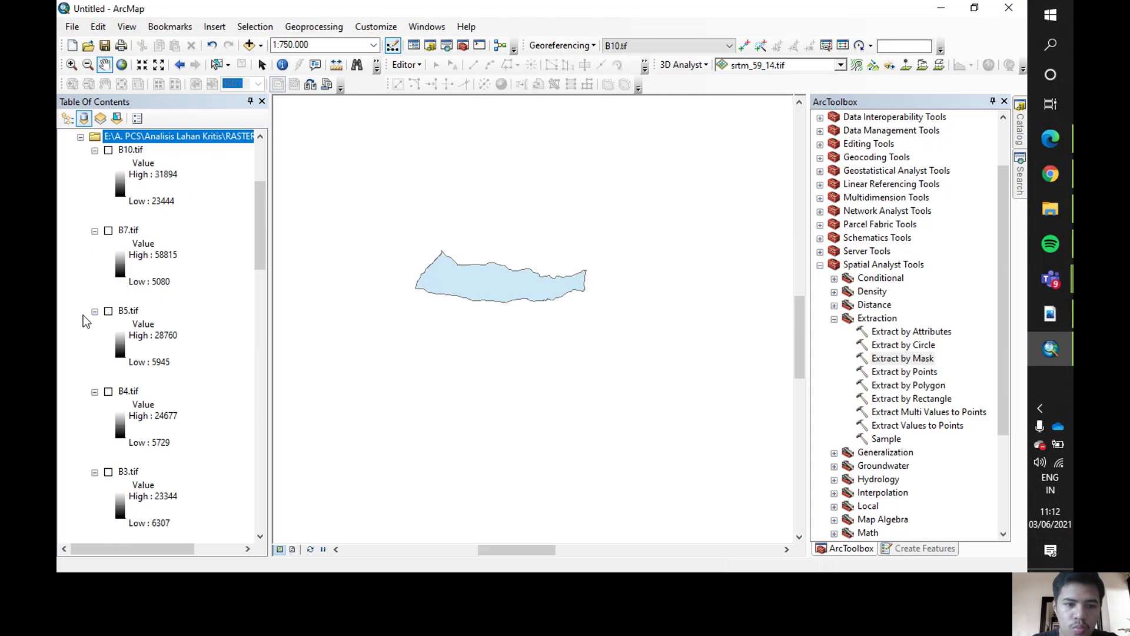
pyautogui.click(80, 137)
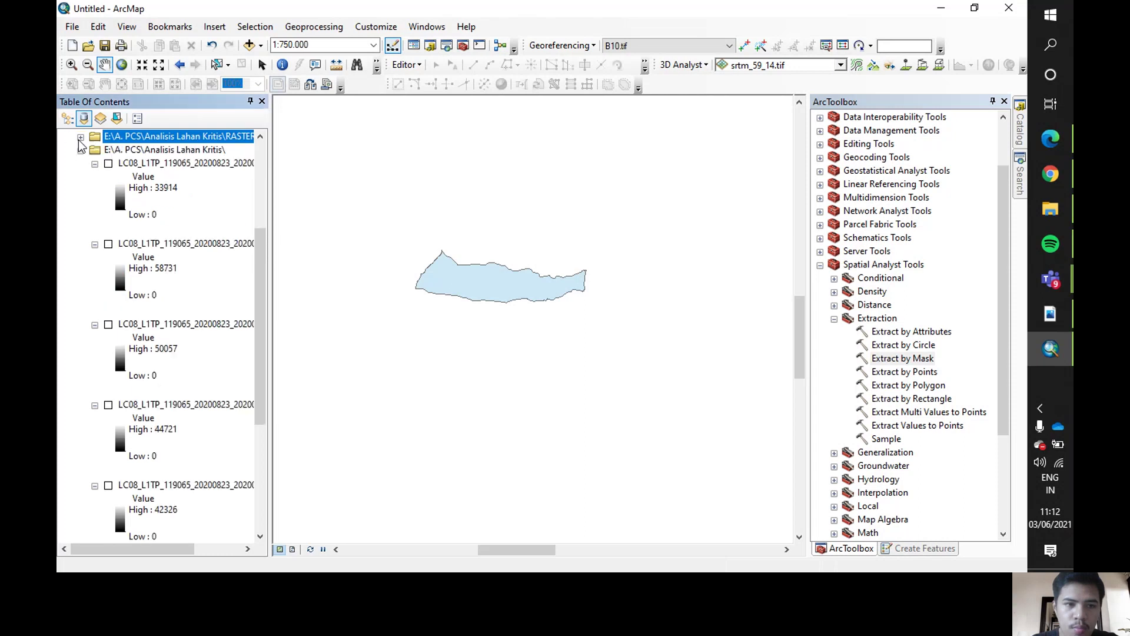
pyautogui.scroll(3, 165, 176)
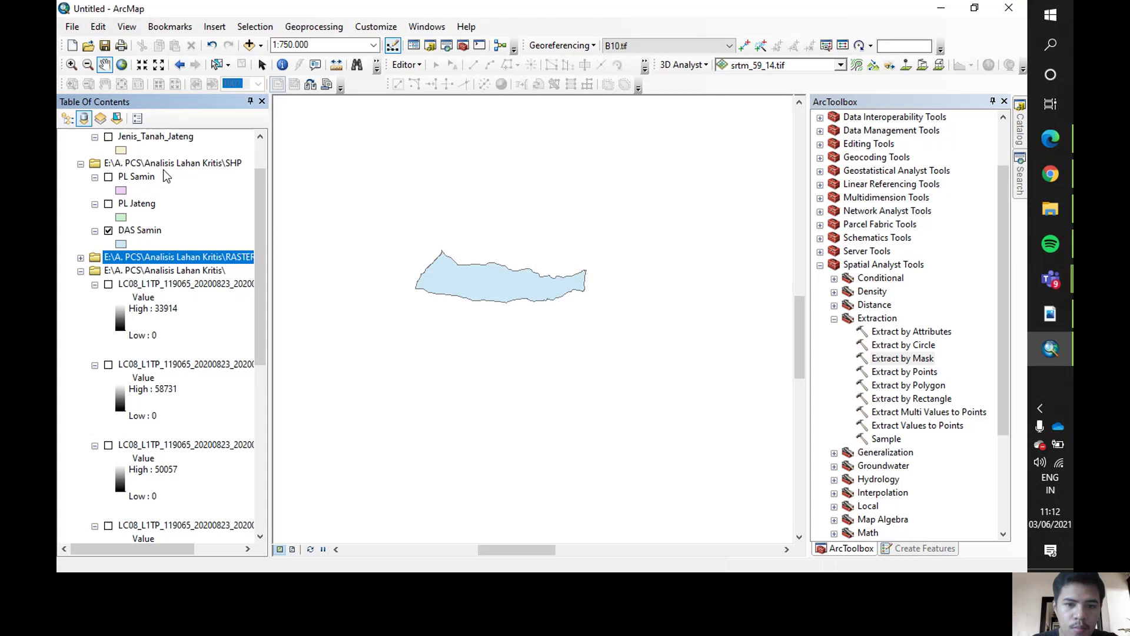
pyautogui.click(1061, 281)
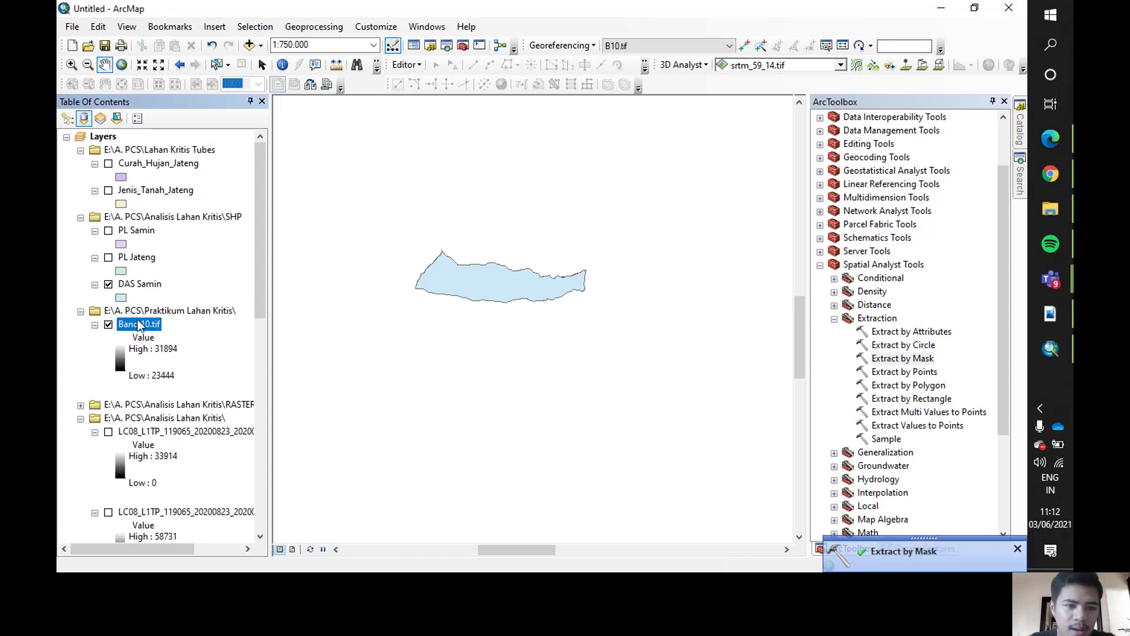
# Hide the DAS Samin layer and inspect the clipped Band 10.tif raster up close.
pyautogui.click(108, 284)
pyautogui.scroll(3, 518, 303)
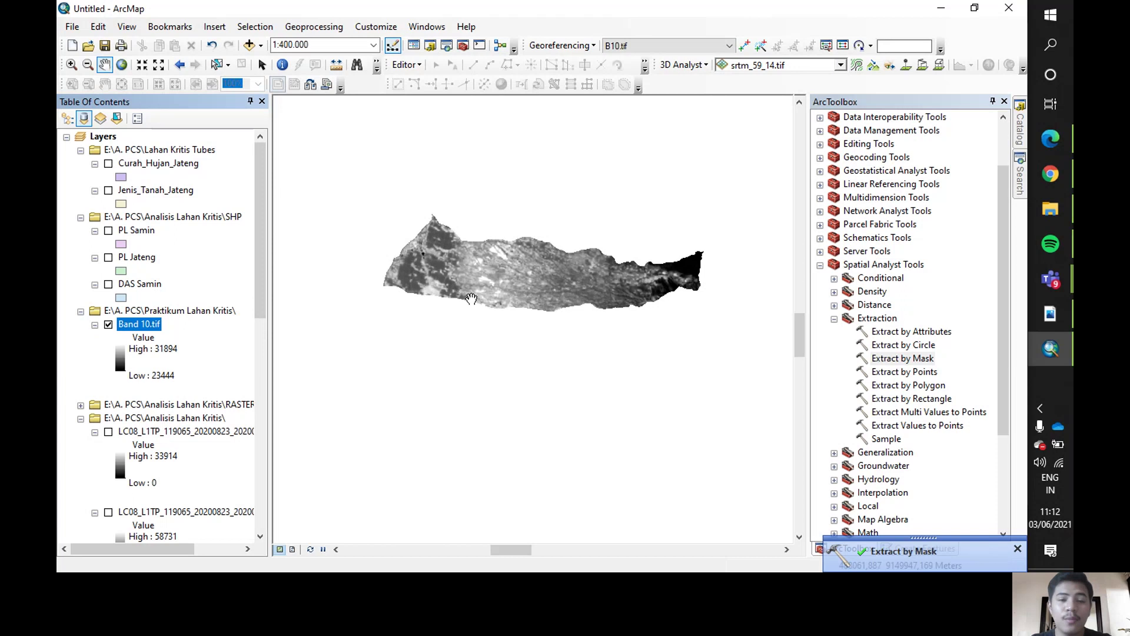
pyautogui.scroll(-3, 114, 328)
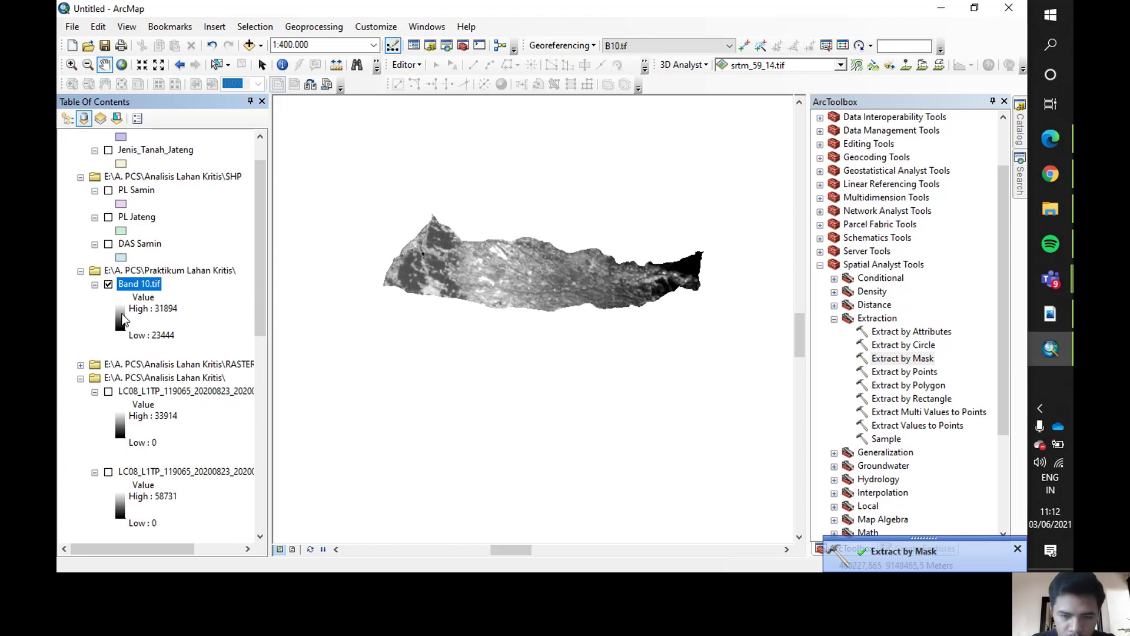
pyautogui.moveTo(389, 274); pyautogui.dragTo(370, 284)
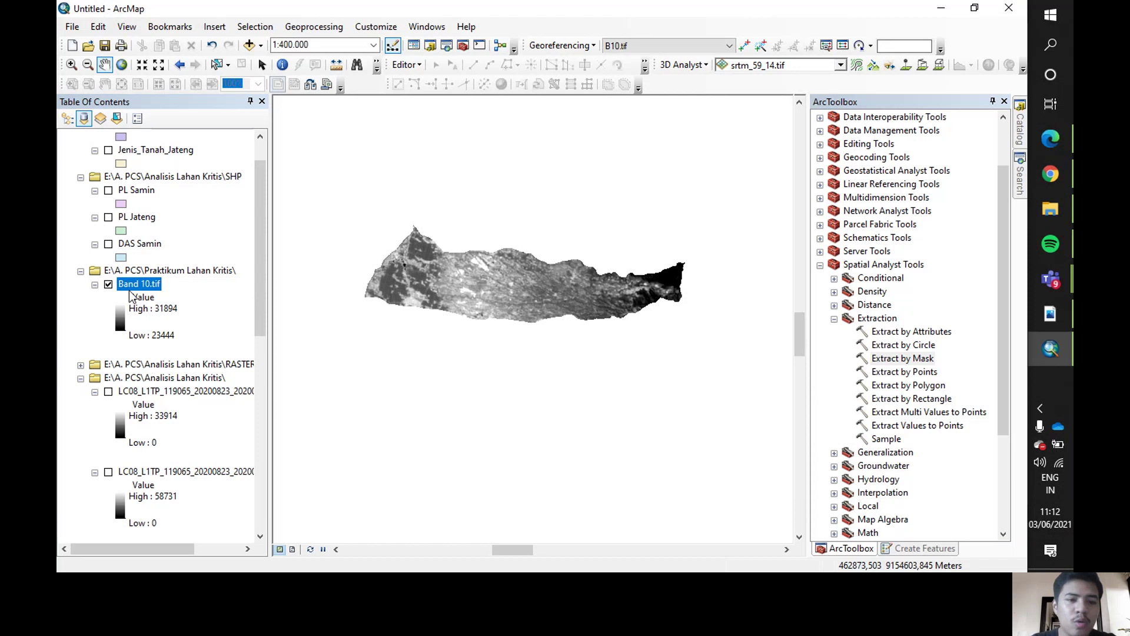
pyautogui.scroll(-1, 129, 290)
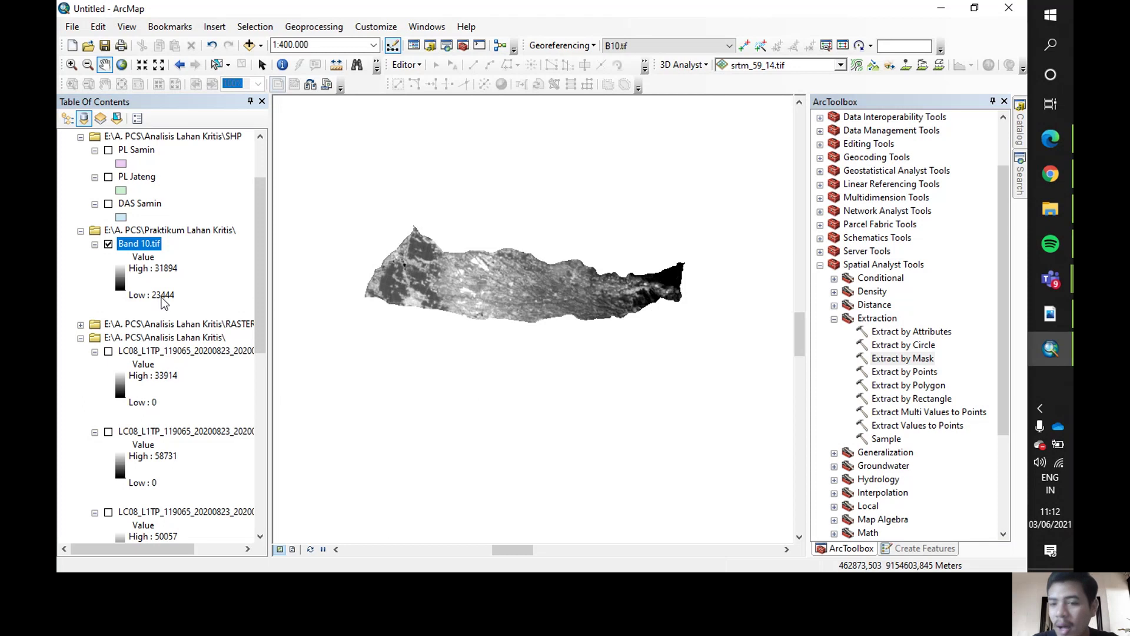
pyautogui.click(921, 359)
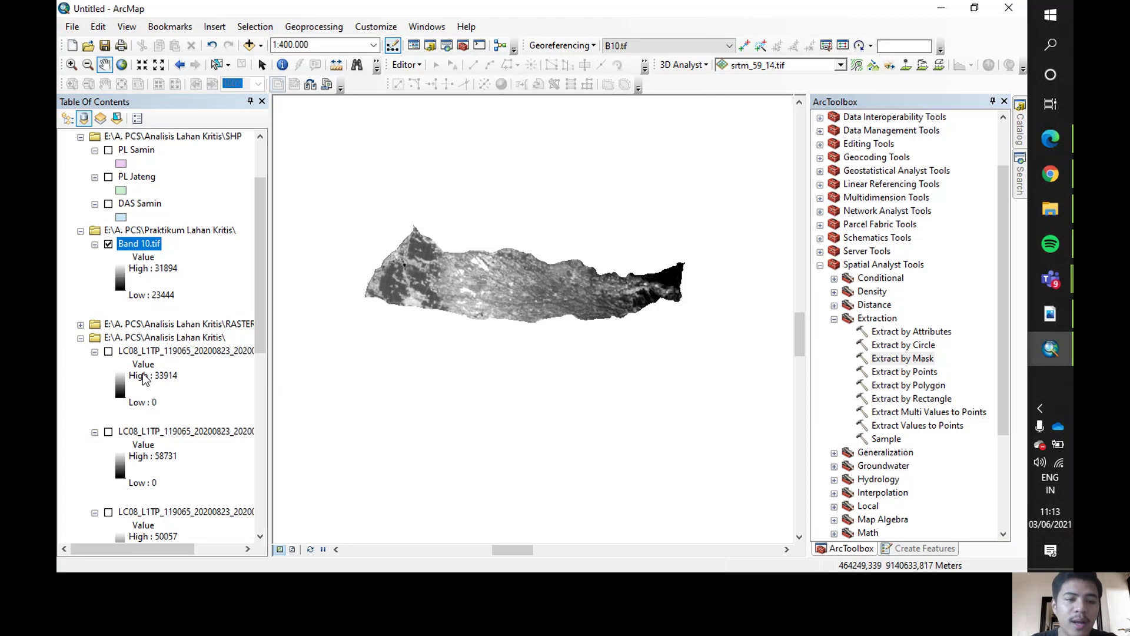
# Collapse the group of original Landsat bands and expand the RASTER group in the layer list.
pyautogui.click(81, 338)
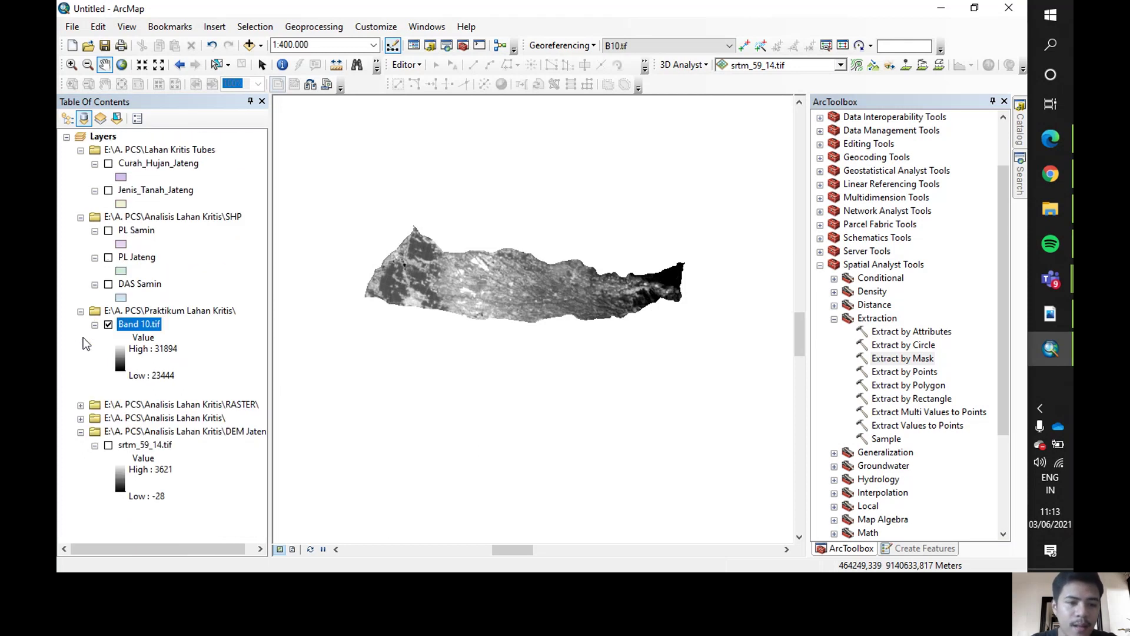
pyautogui.click(80, 405)
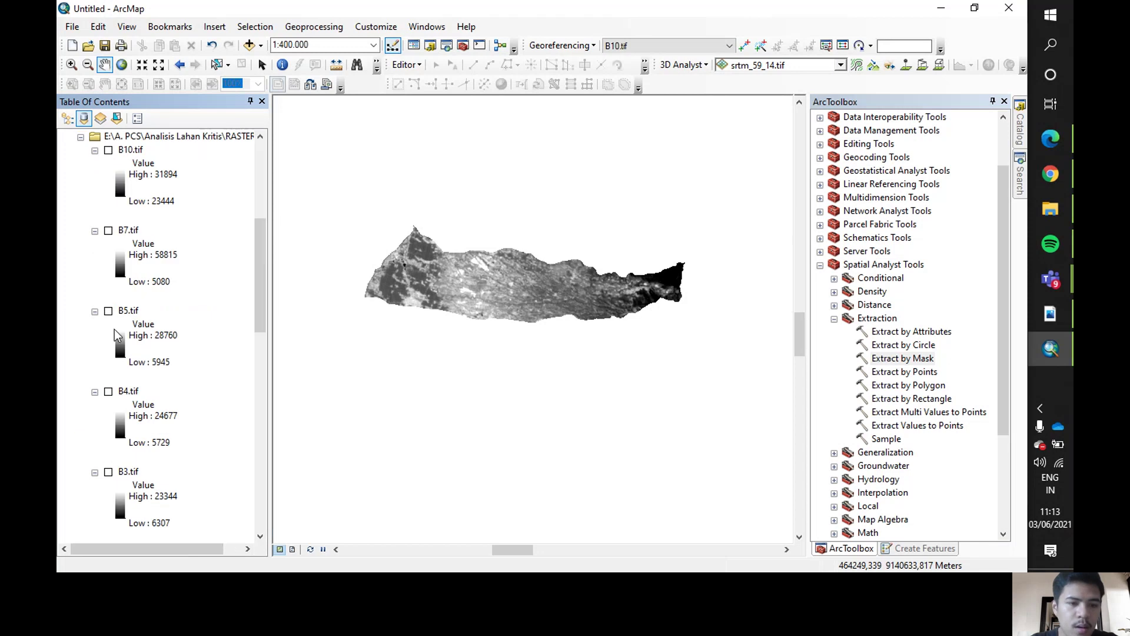
pyautogui.scroll(5, 115, 325)
pyautogui.scroll(-2, 117, 324)
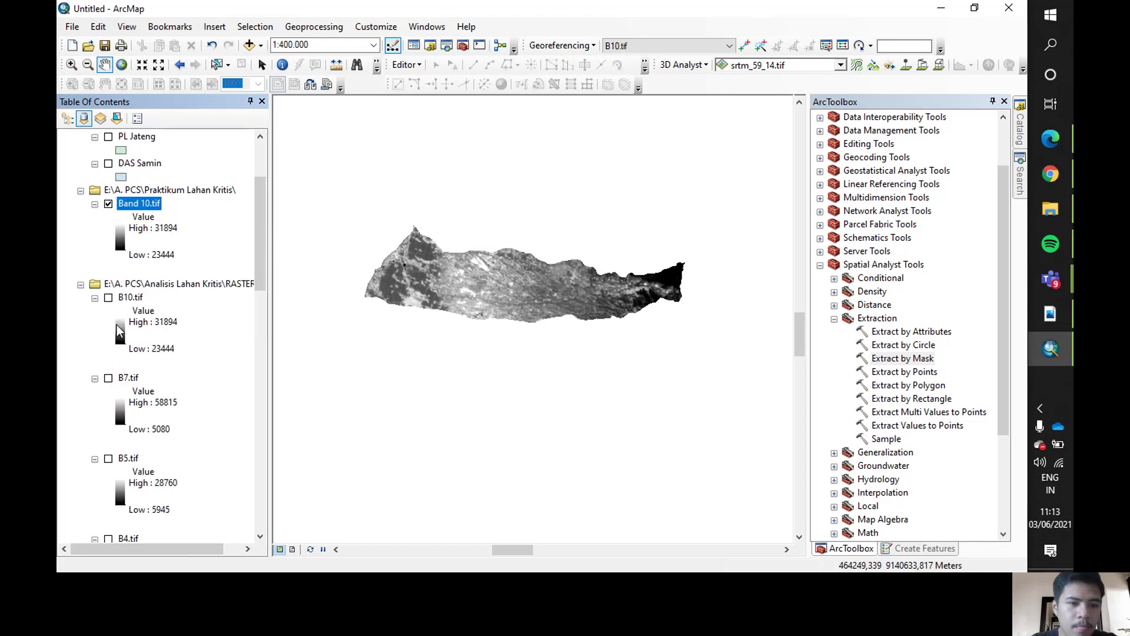
pyautogui.scroll(1, 116, 324)
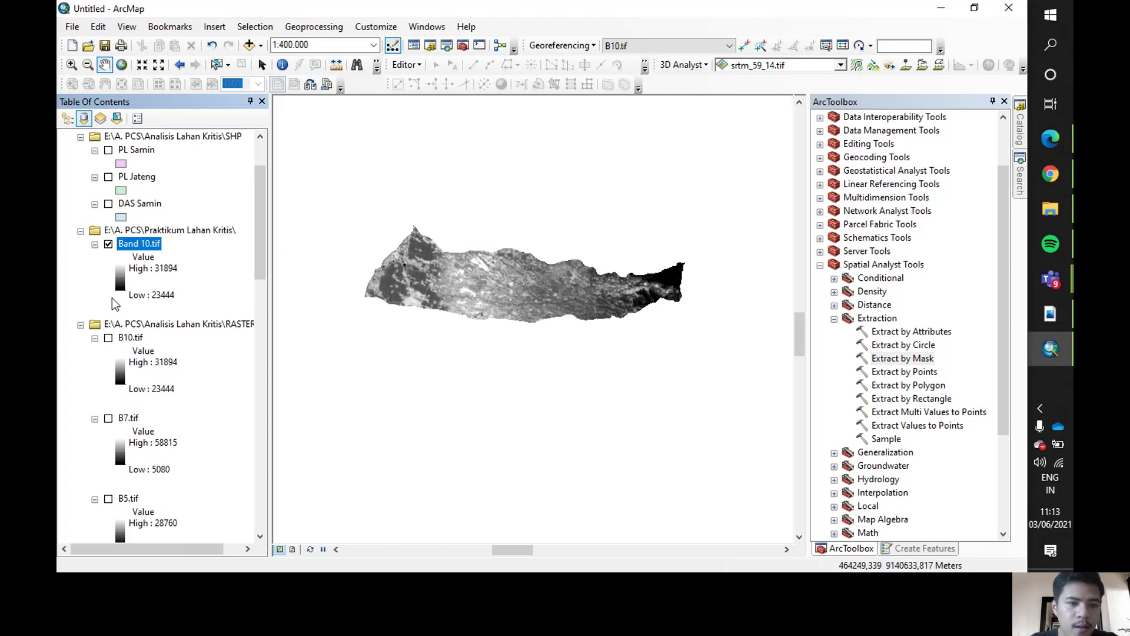
# Hide the Band 10.tif layer and preview the clipped B10.tif, B7.tif and B5.tif rasters one at a time.
pyautogui.click(111, 245)
pyautogui.scroll(-2, 111, 248)
pyautogui.scroll(-1, 112, 261)
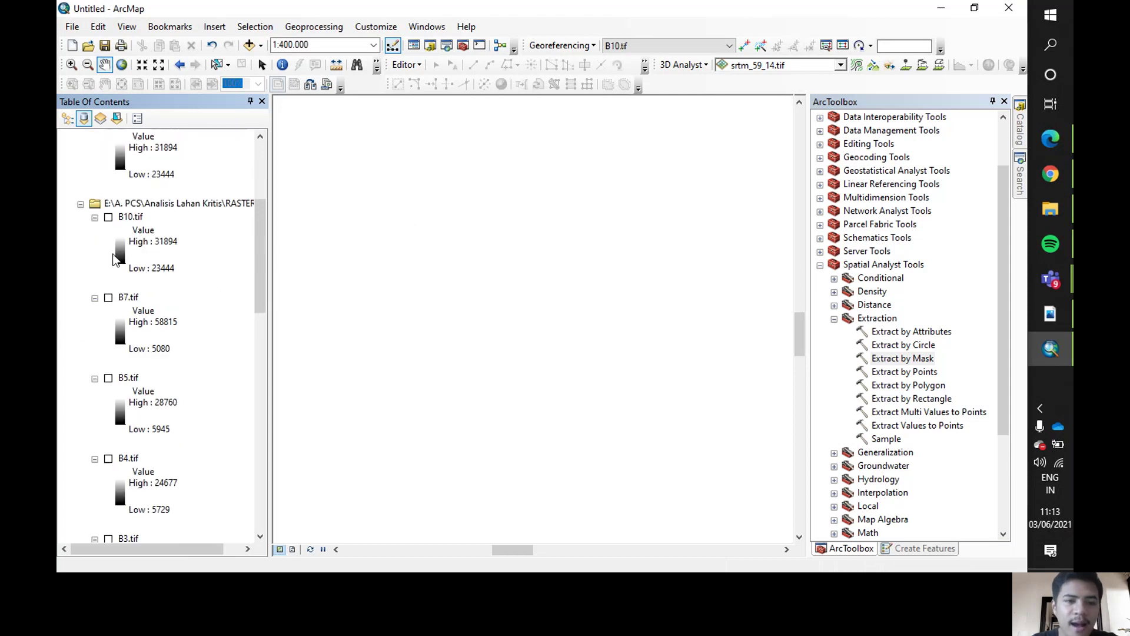
pyautogui.click(109, 217)
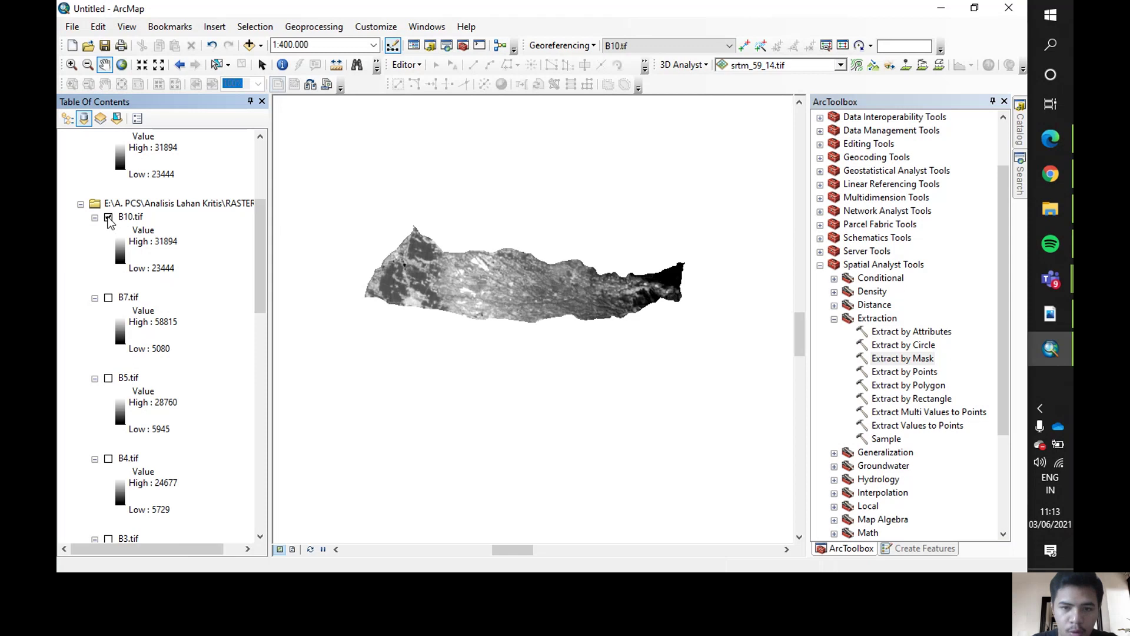
pyautogui.click(109, 218)
pyautogui.click(110, 298)
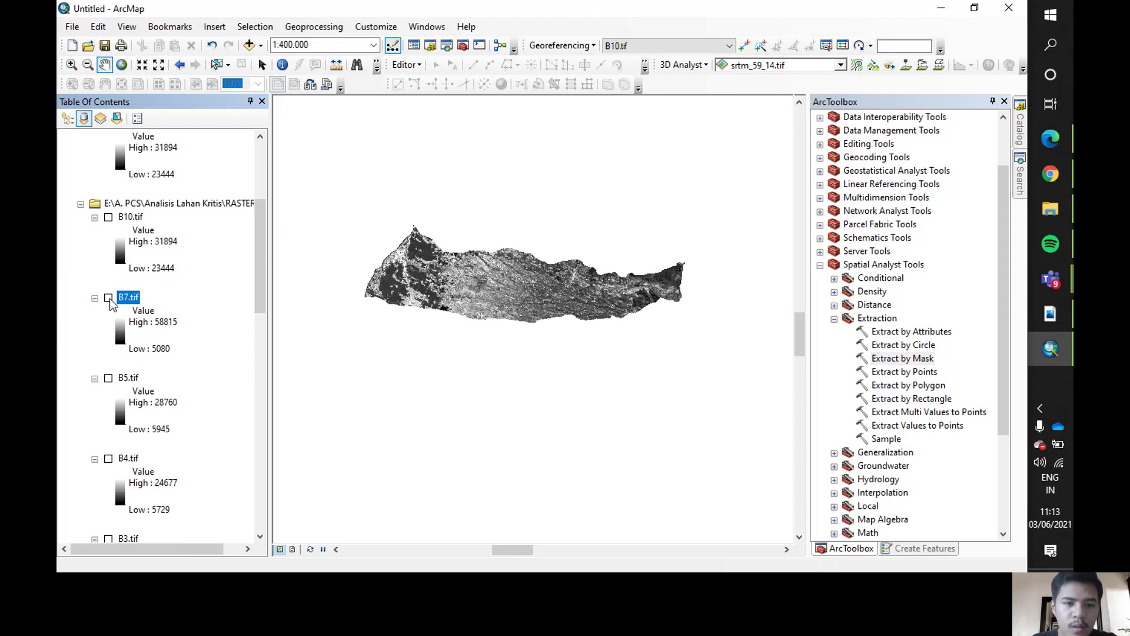
pyautogui.click(110, 299)
pyautogui.click(108, 378)
pyautogui.click(108, 379)
pyautogui.scroll(-1, 116, 321)
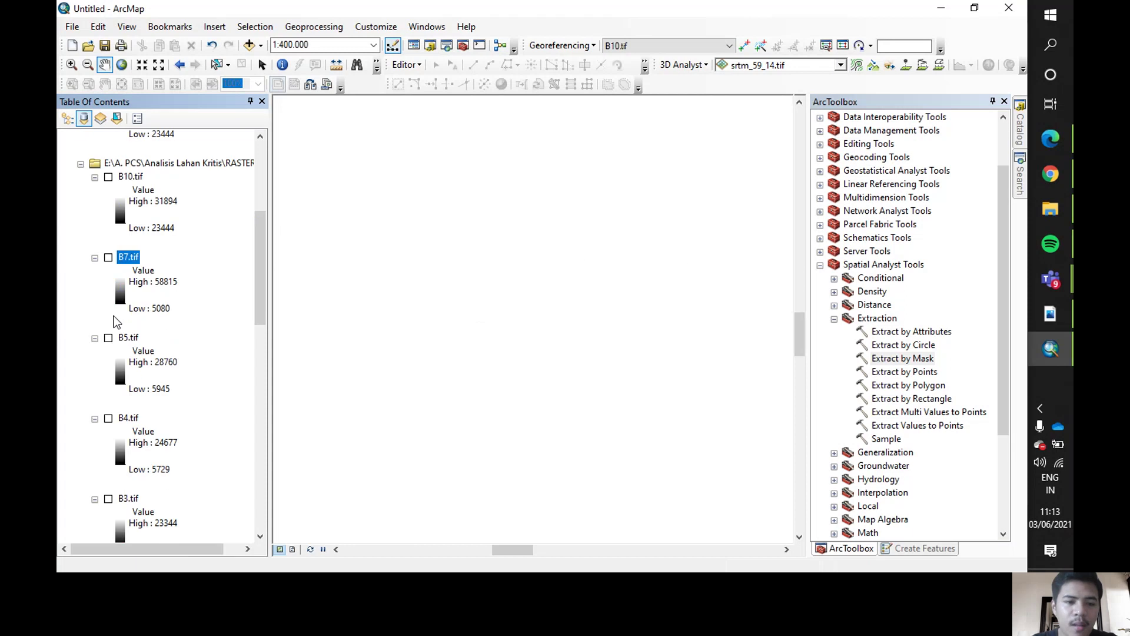
# Preview the clipped B4.tif, B3.tif and B2.tif rasters one at a time, hiding each after viewing.
pyautogui.click(108, 418)
pyautogui.click(108, 419)
pyautogui.scroll(-1, 117, 436)
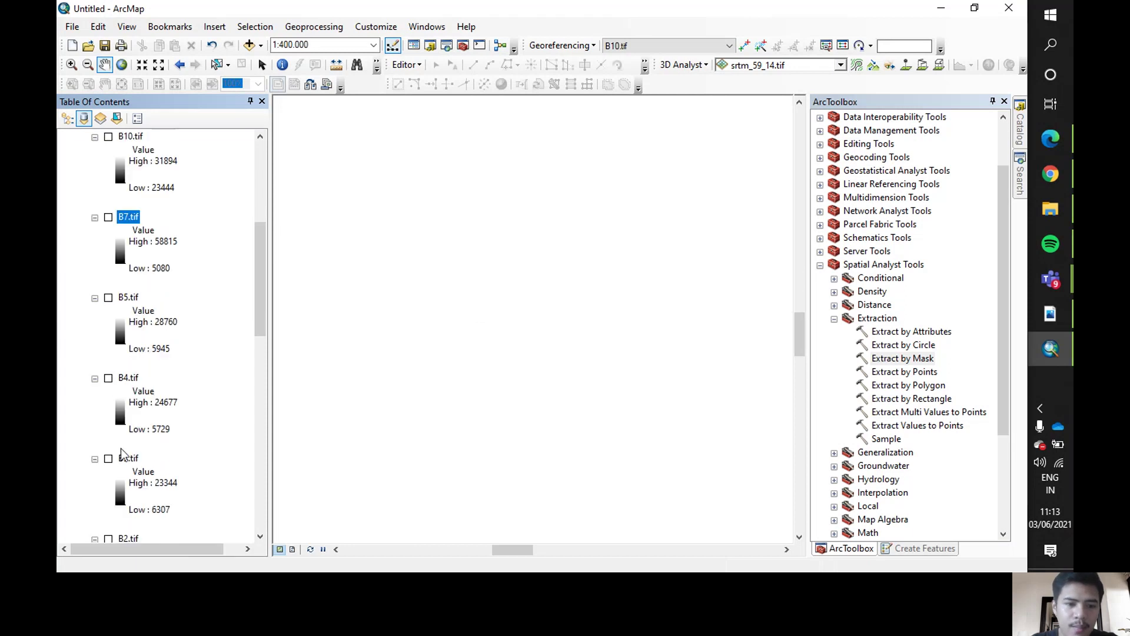
pyautogui.click(109, 459)
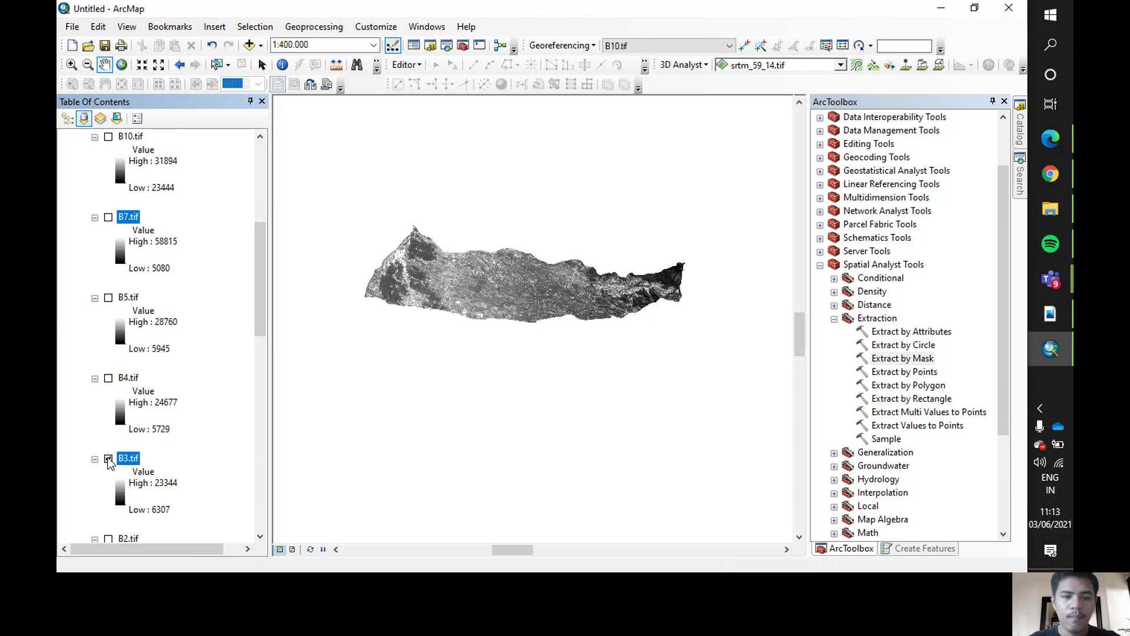
pyautogui.click(108, 459)
pyautogui.scroll(-1, 109, 460)
pyautogui.click(111, 457)
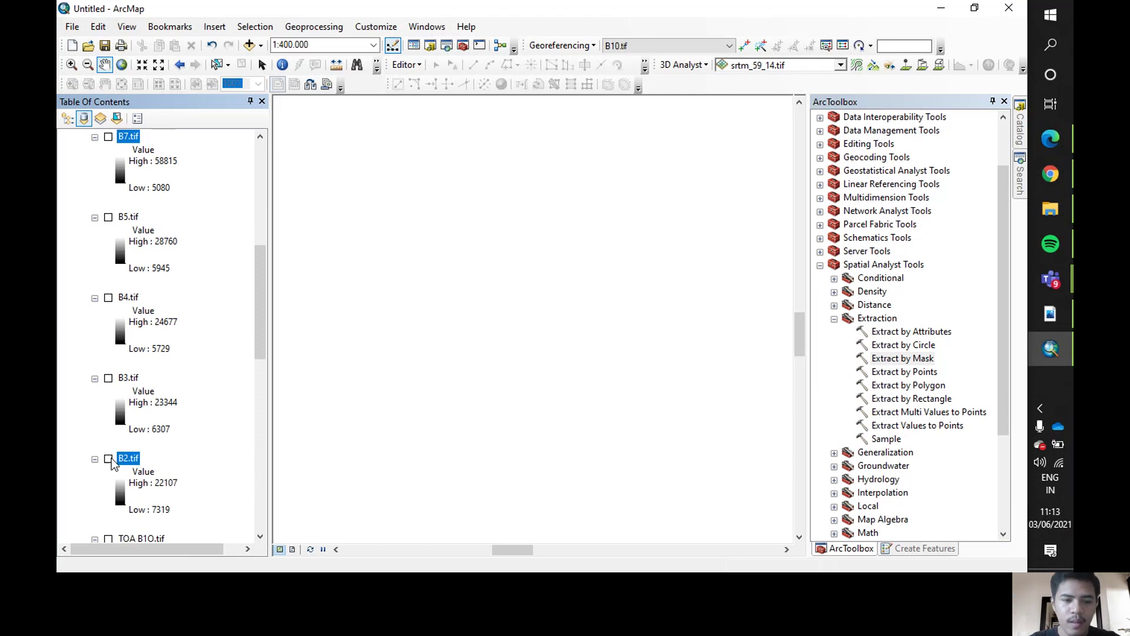
pyautogui.click(108, 459)
# Display the clipped Band 10.tif raster in the Praktikum Lahan Kritis group for review, and hide it again.
pyautogui.scroll(3, 140, 354)
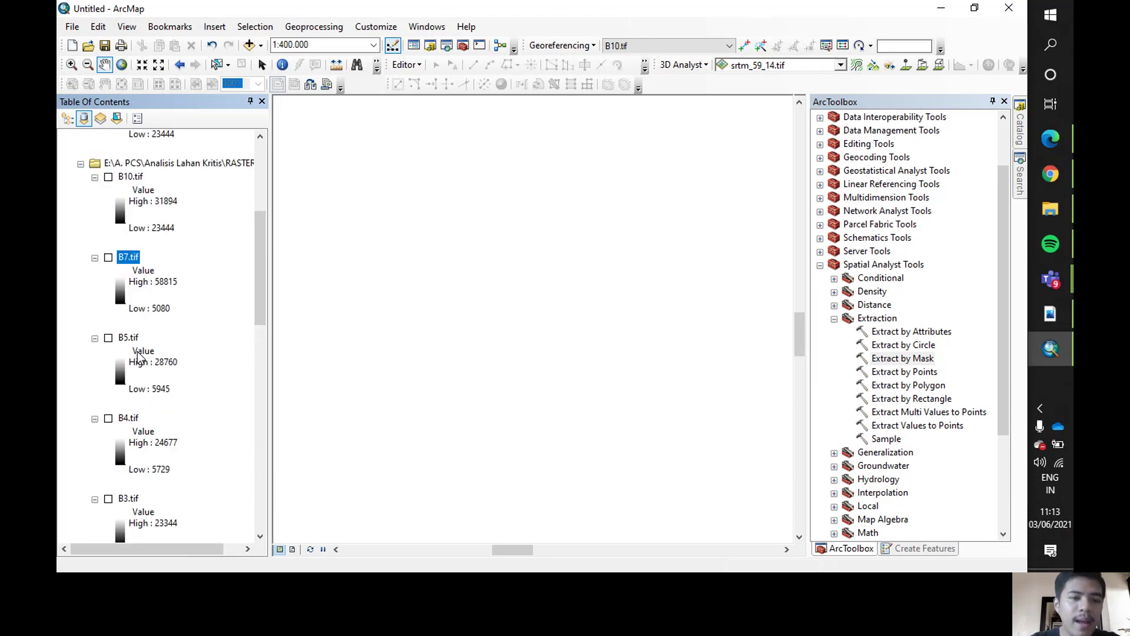
pyautogui.scroll(2, 136, 353)
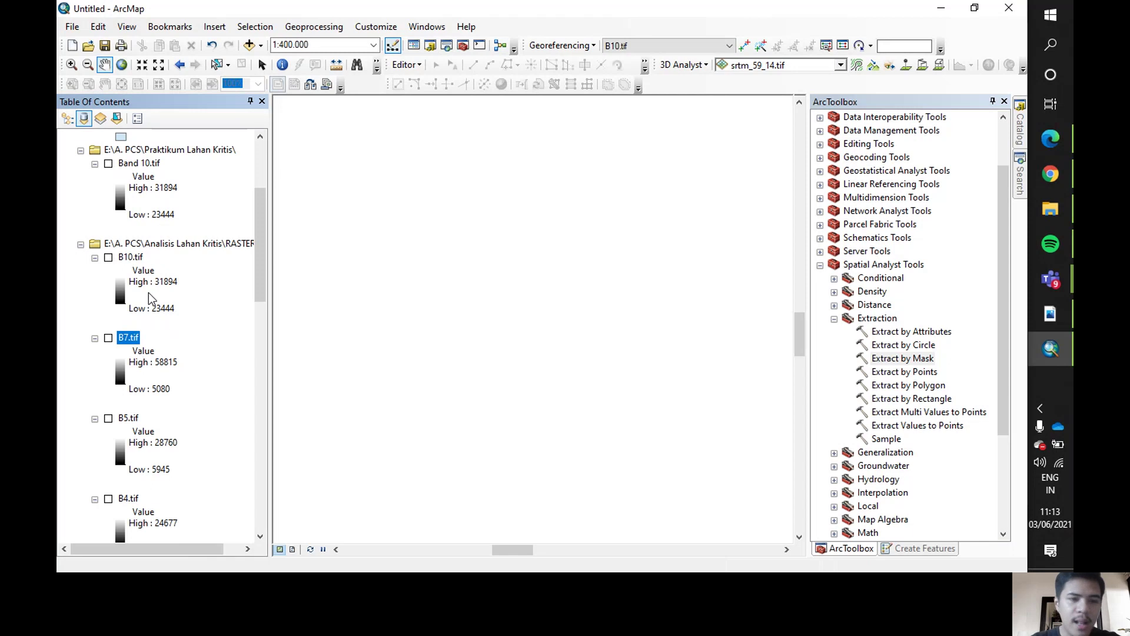
pyautogui.click(108, 163)
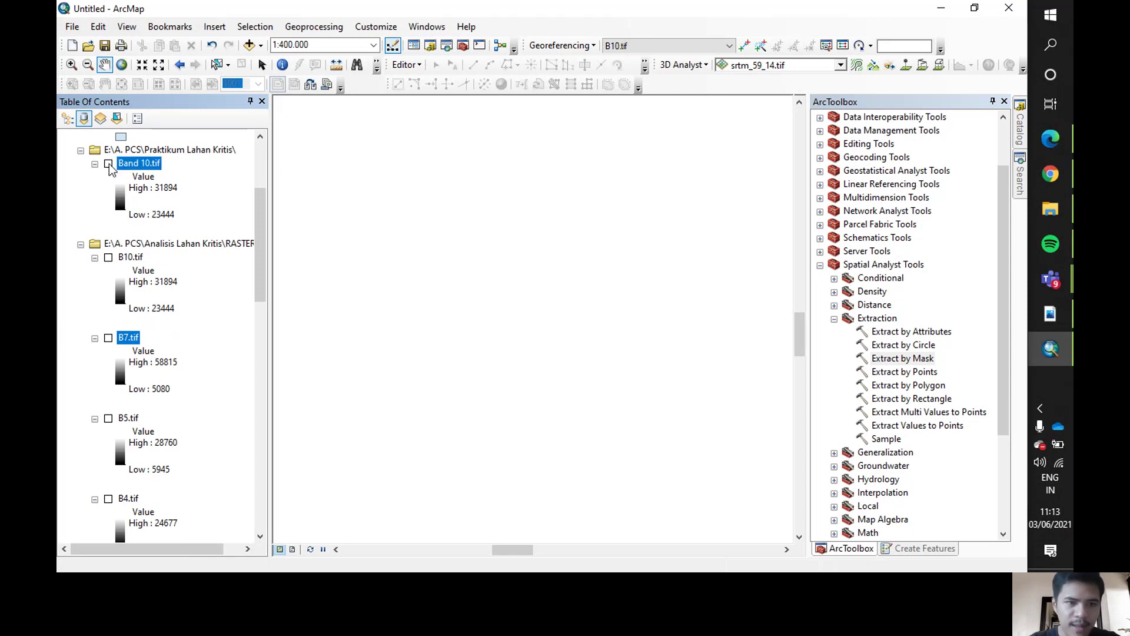
pyautogui.scroll(1, 178, 215)
pyautogui.scroll(1, 178, 216)
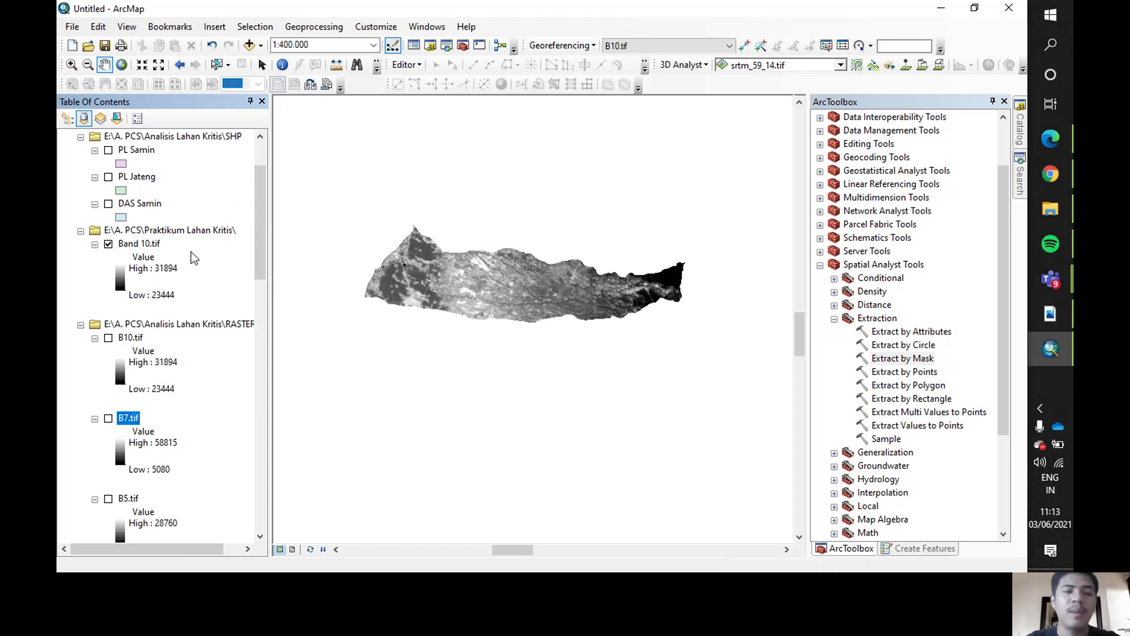
pyautogui.click(108, 243)
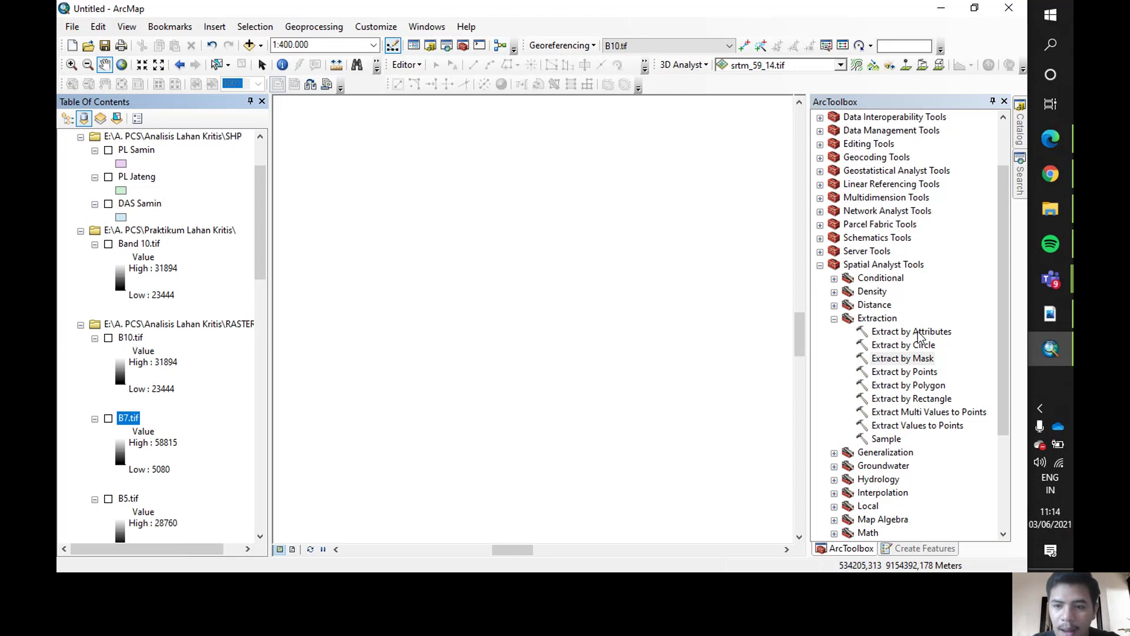
# Build the Raster Calculator expression "Band 10.tif"*0.00002-0.1 for the top-of-atmosphere correction of Band 10.
pyautogui.scroll(-2, 921, 340)
pyautogui.doubleClick(907, 440)
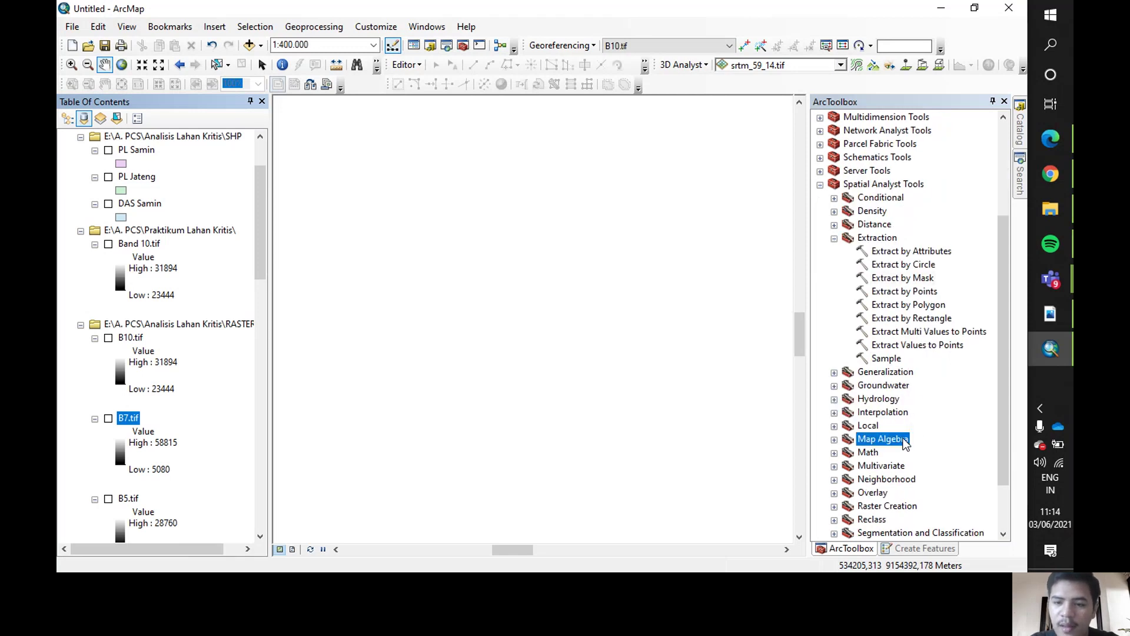
pyautogui.doubleClick(904, 454)
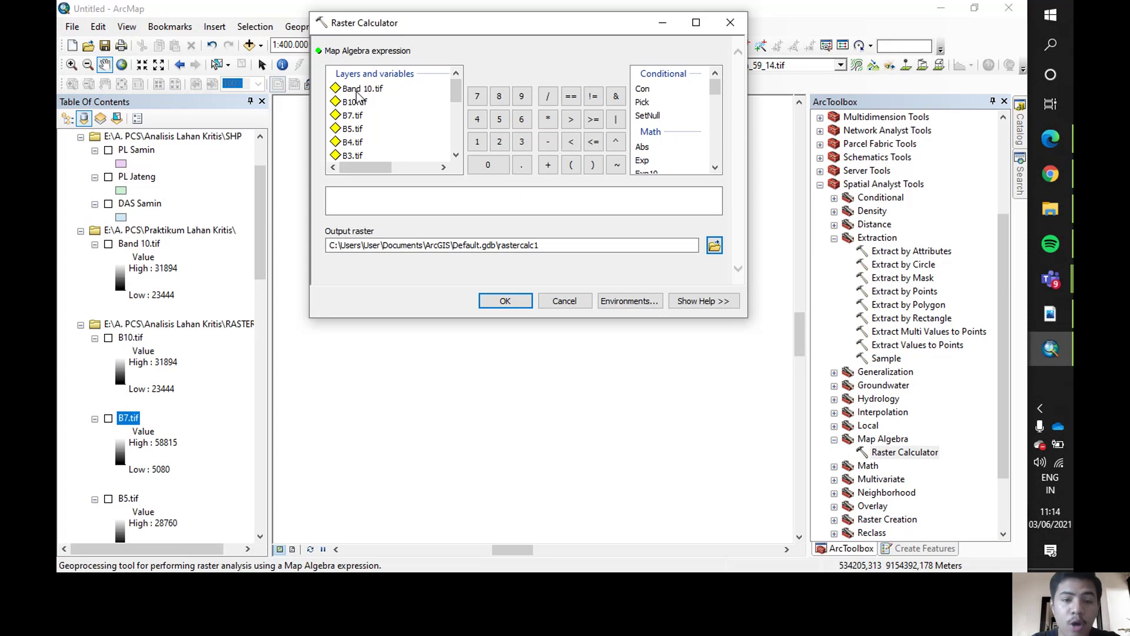
pyautogui.doubleClick(357, 89)
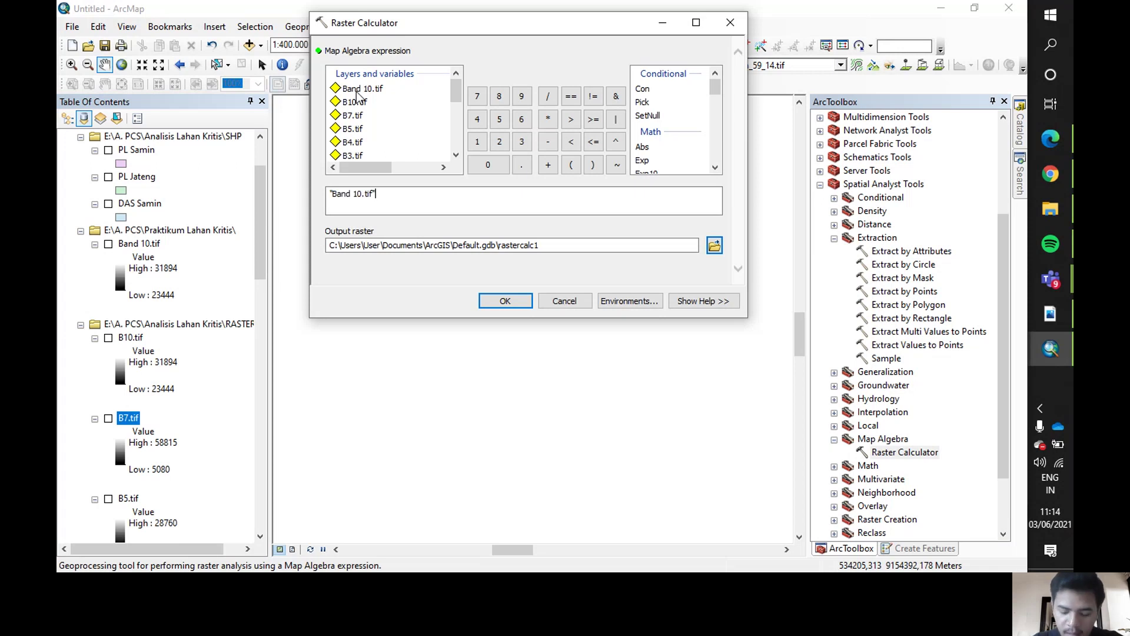
pyautogui.click(414, 196)
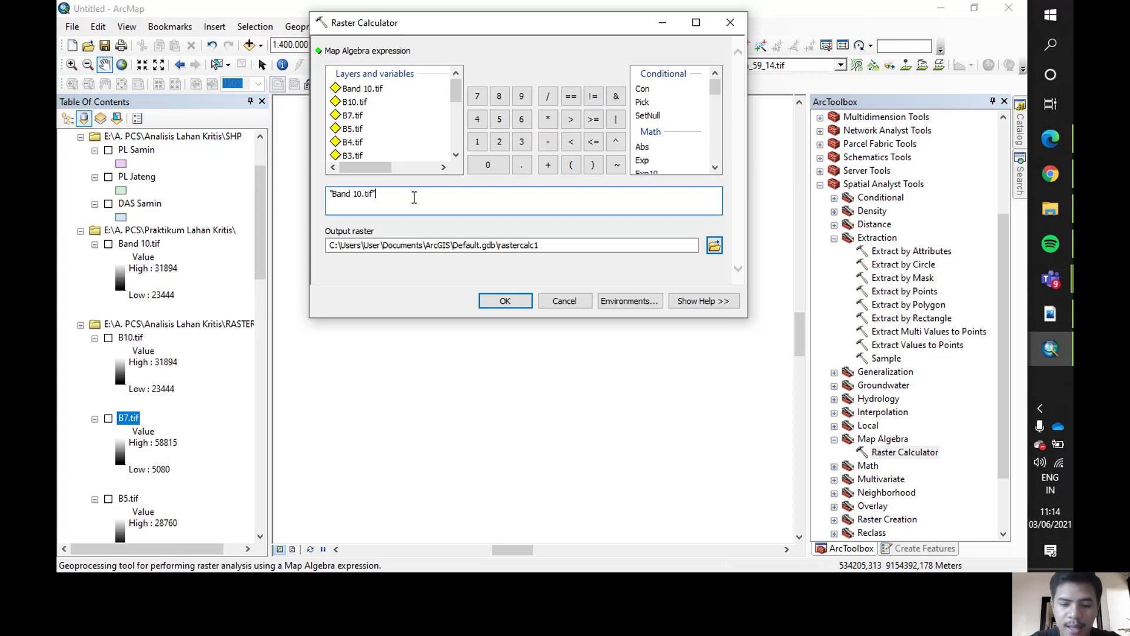
pyautogui.write('*0.')
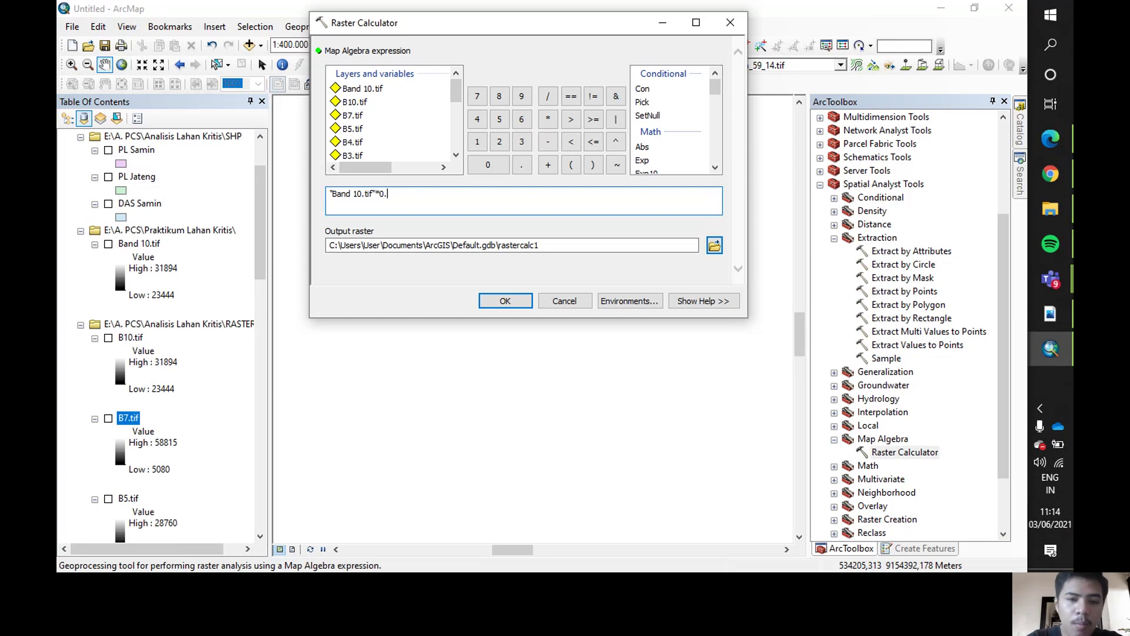
pyautogui.write('0000')
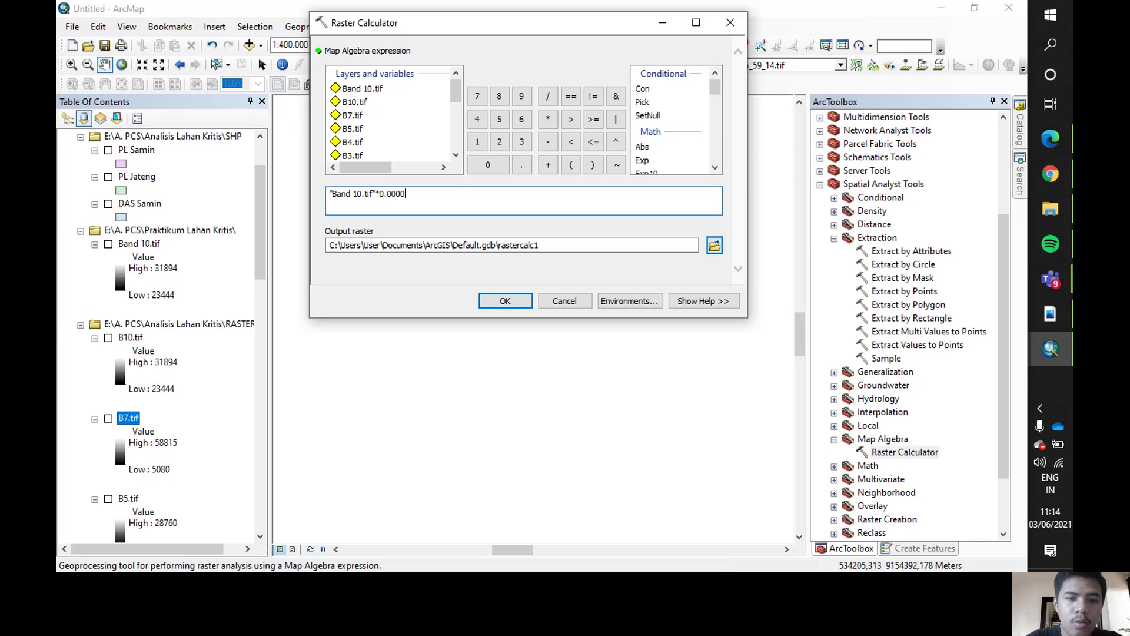
pyautogui.write('2-0.1')
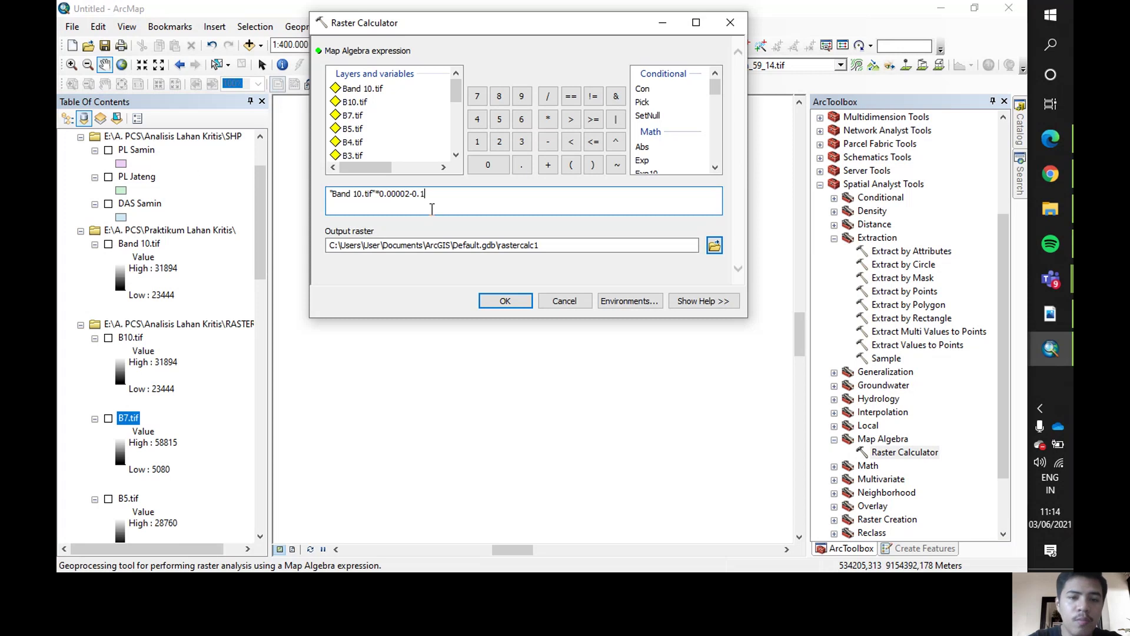
# Set the output raster to TOA Band 10.tif in the Praktikum Lahan Kritis folder and run the calculation.
pyautogui.click(714, 246)
pyautogui.write('T')
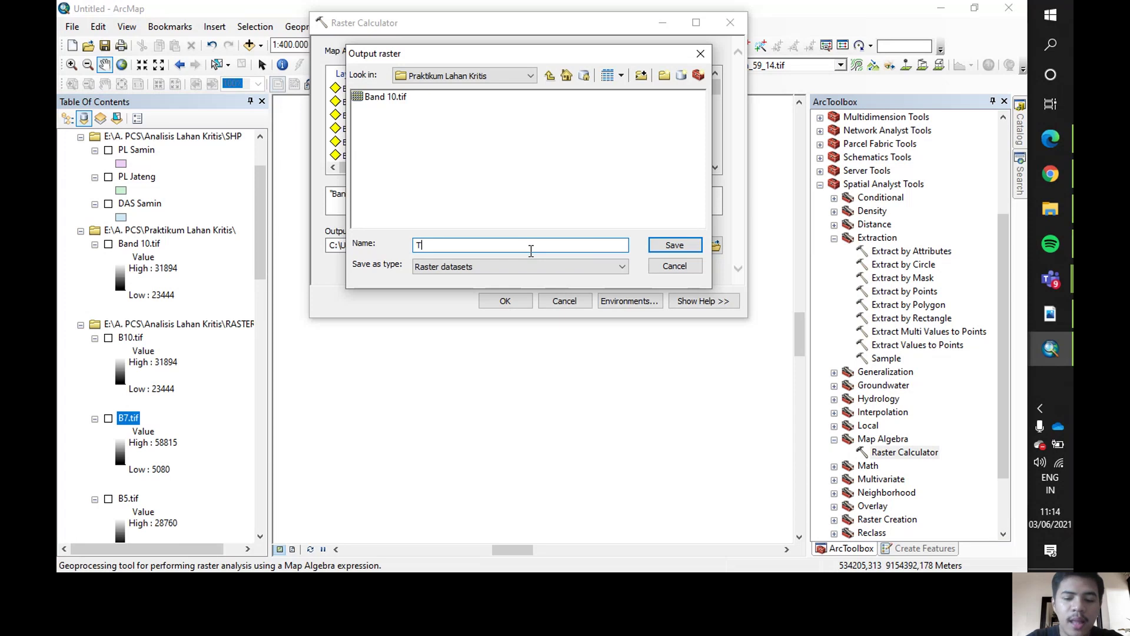
pyautogui.write('OA Band 10')
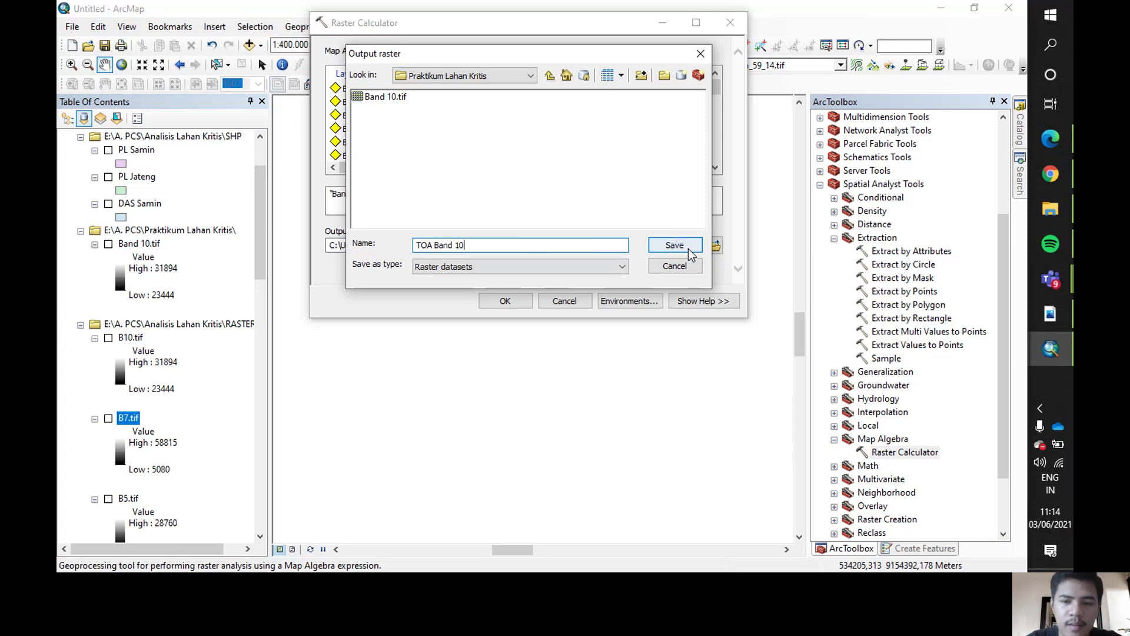
pyautogui.write('.tif')
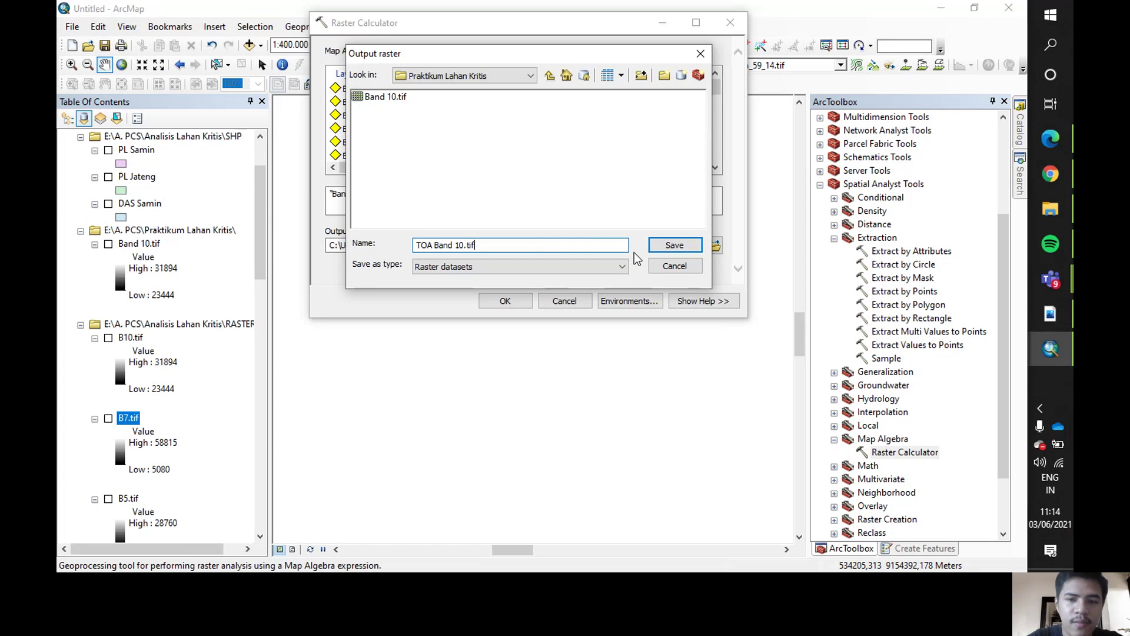
pyautogui.press('Return')
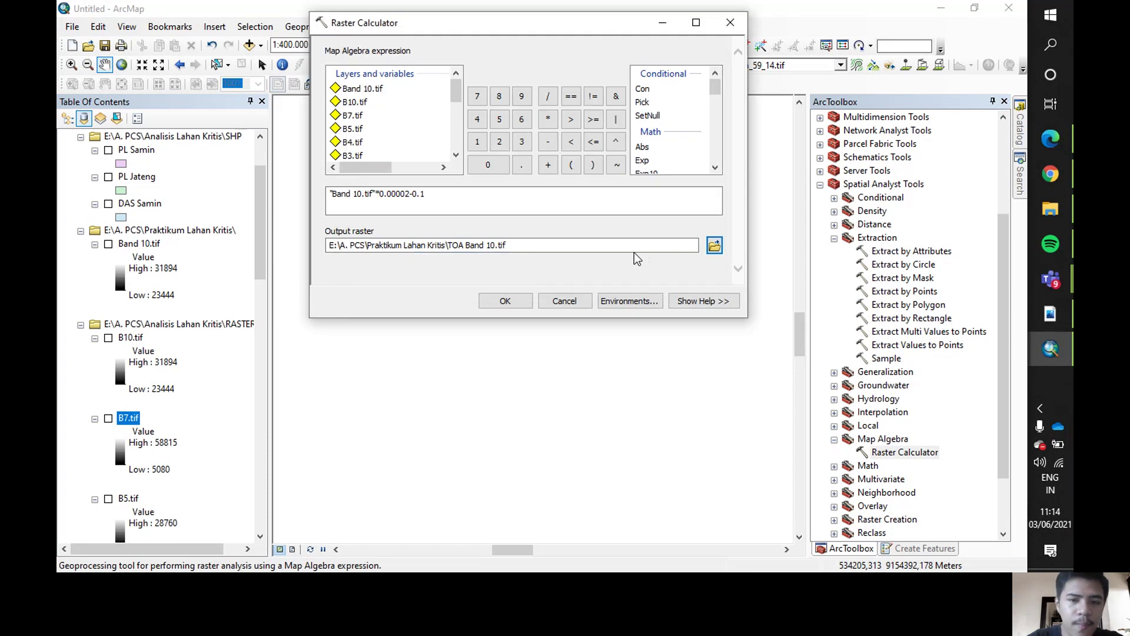
pyautogui.click(504, 302)
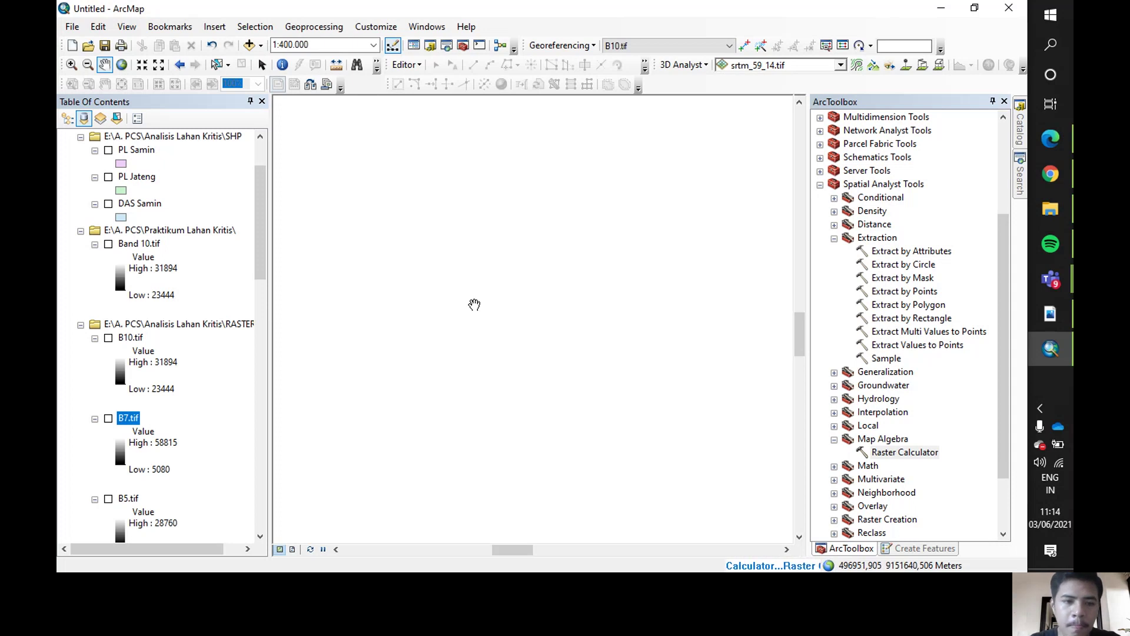
# Collapse the RASTER layer group and examine the pixel type and depth in the source properties of Band 10.tif.
pyautogui.scroll(2, 84, 330)
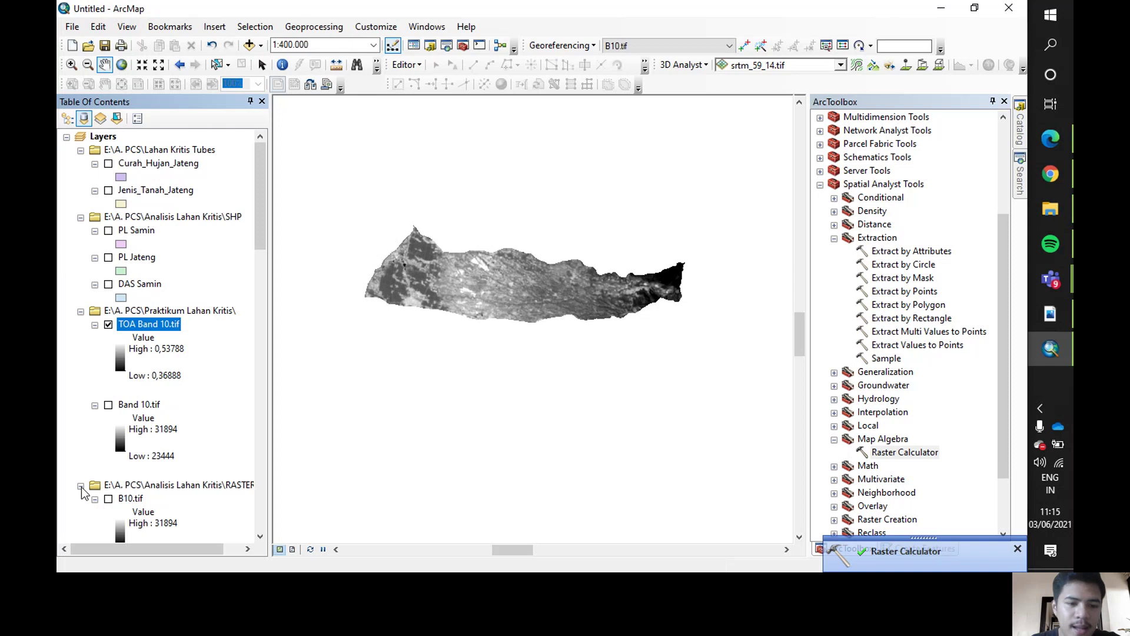
pyautogui.click(81, 484)
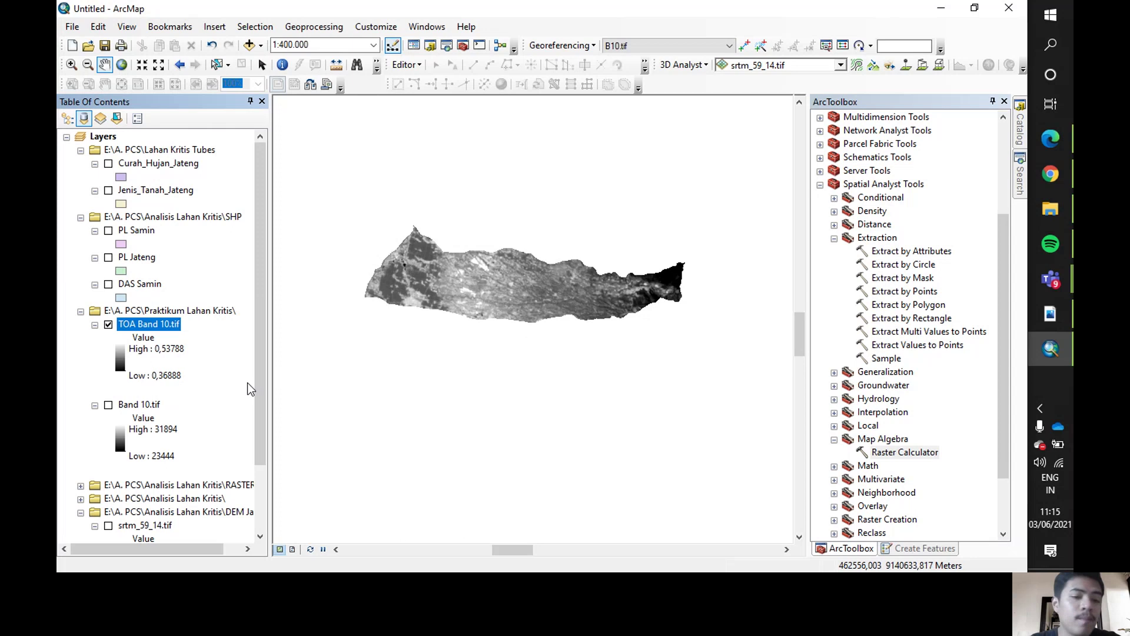
pyautogui.click(141, 404)
pyautogui.rightClick(169, 403)
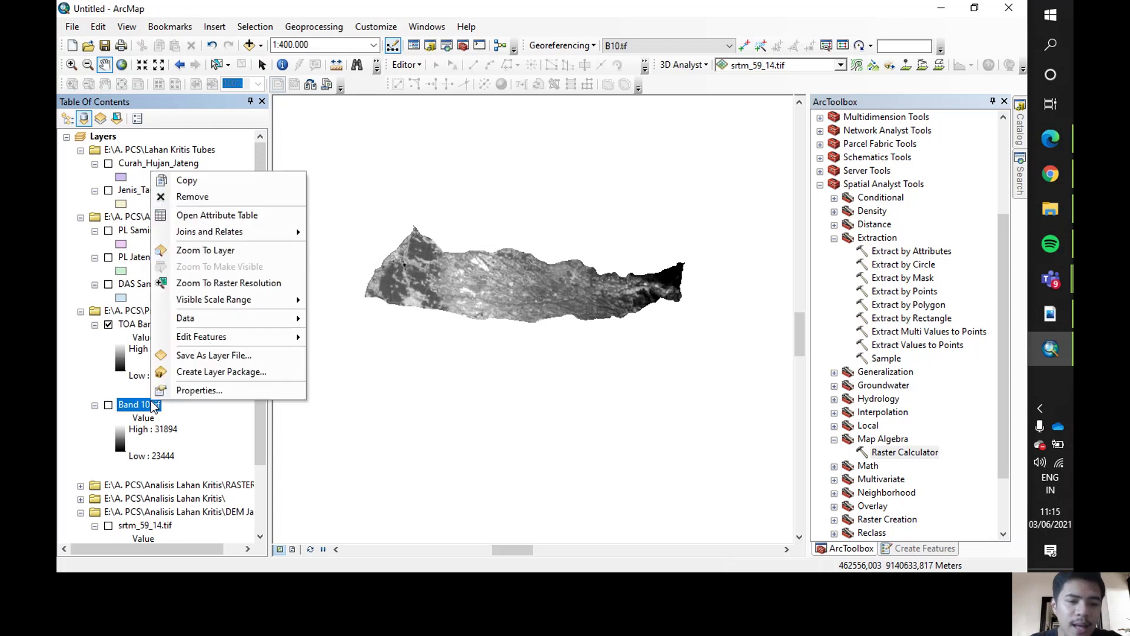
pyautogui.click(199, 390)
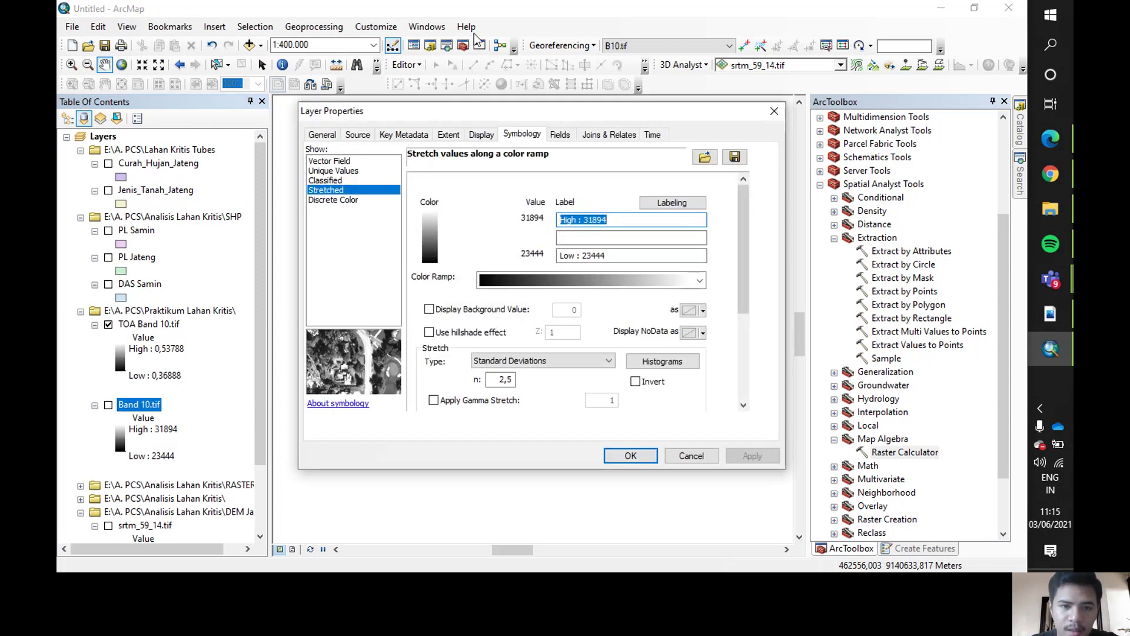
pyautogui.click(354, 136)
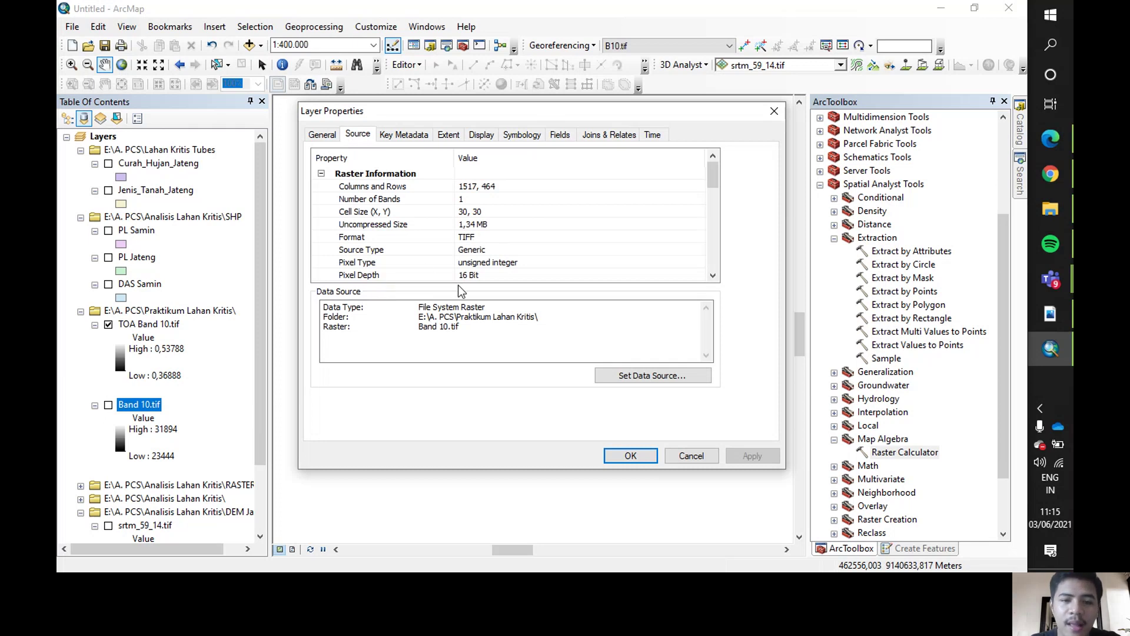
pyautogui.click(773, 112)
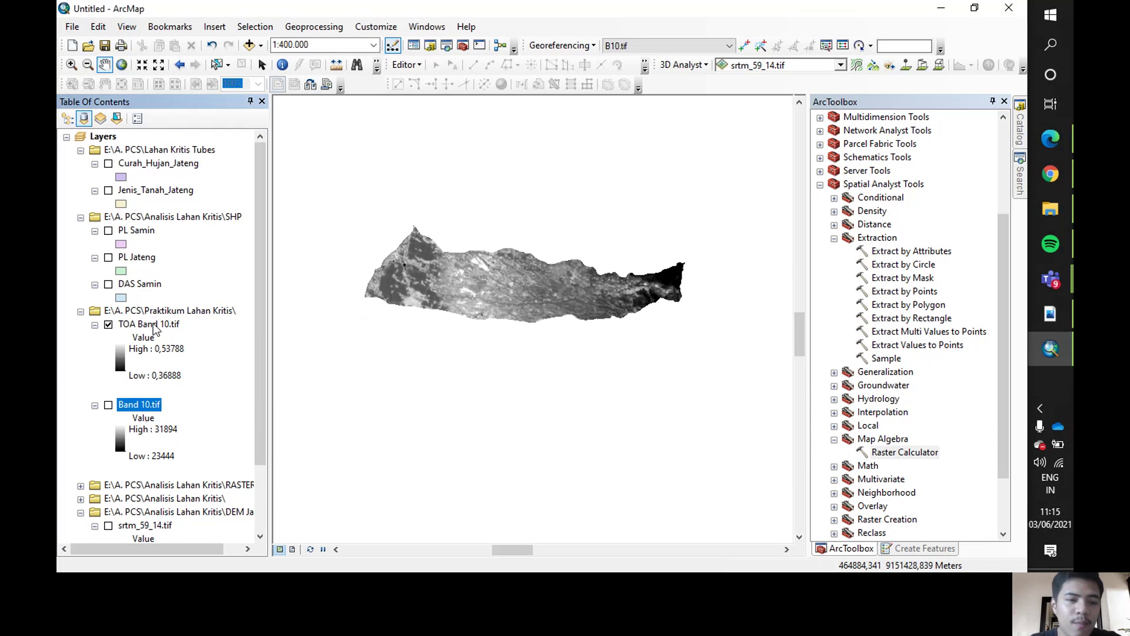
# Examine the pixel type and depth in the source properties of TOA Band 10.tif for comparison with the uncorrected band.
pyautogui.click(153, 323)
pyautogui.rightClick(153, 323)
pyautogui.click(227, 544)
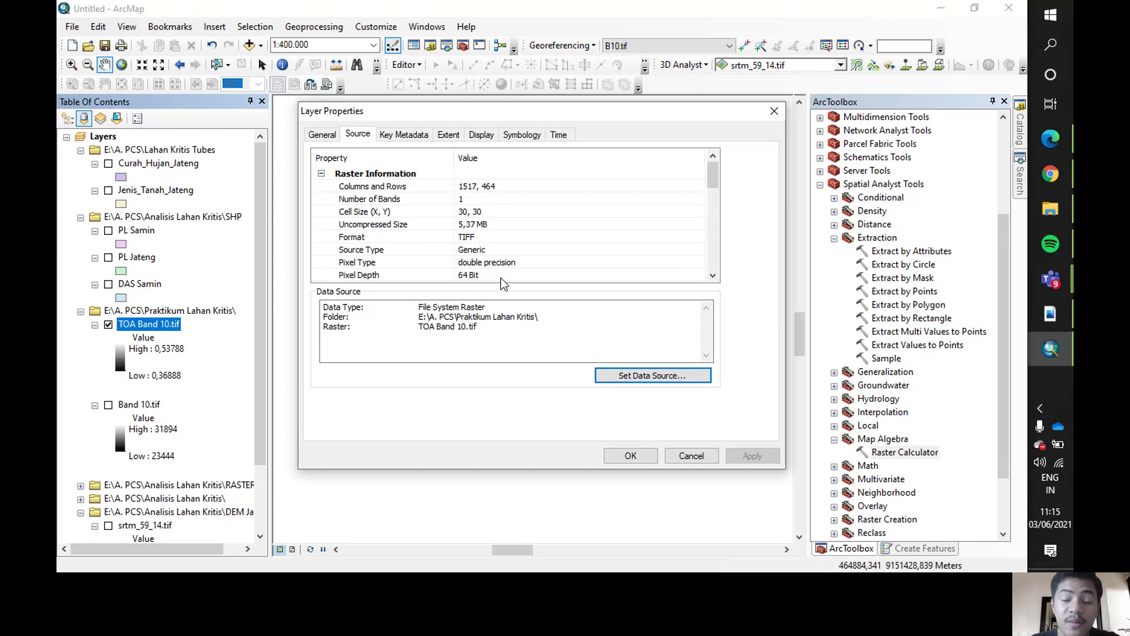
pyautogui.click(691, 456)
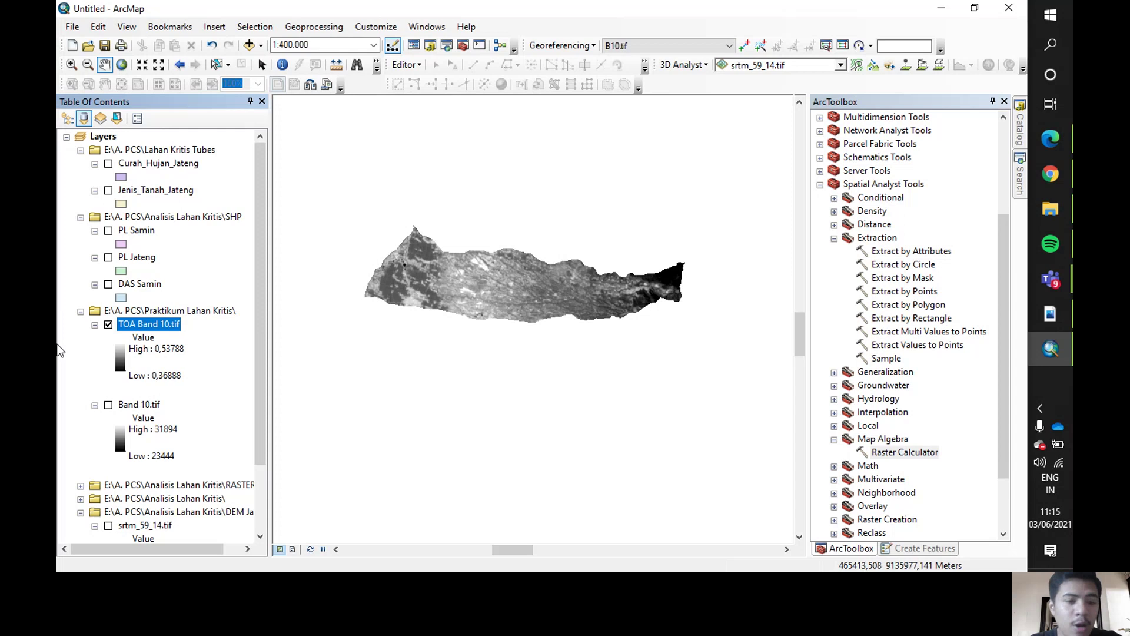
# Hide the TOA Band 10.tif layer and collapse the Praktikum Lahan Kritis layer group.
pyautogui.click(108, 325)
pyautogui.click(81, 311)
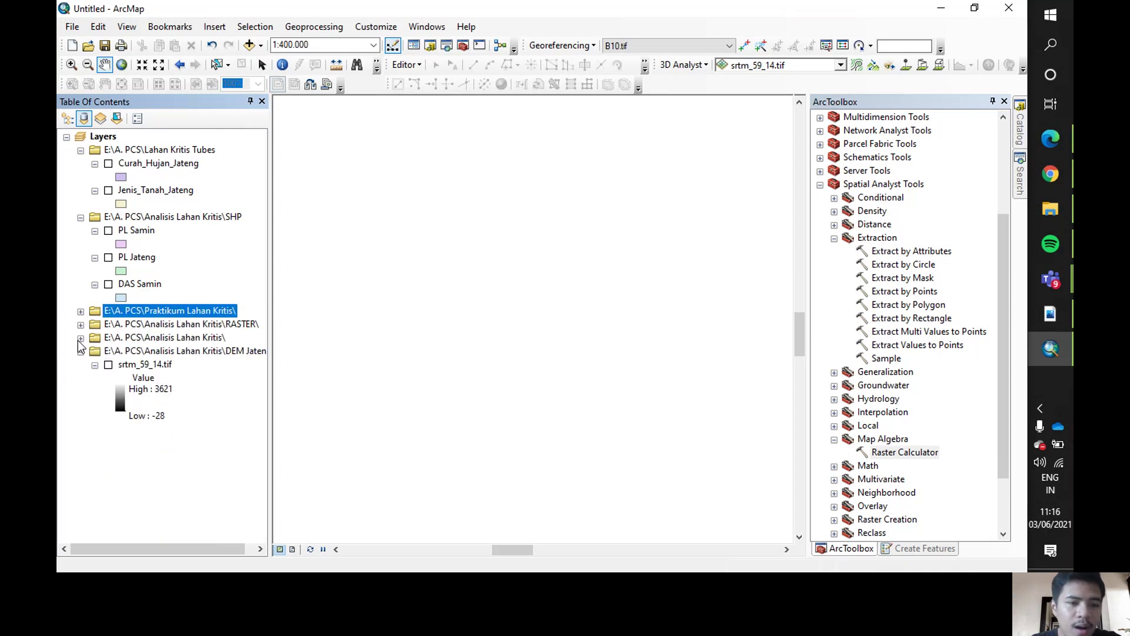
# Expand the Analisis Lahan Kritis group to look over the original Landsat bands, and collapse it again.
pyautogui.click(80, 337)
pyautogui.scroll(2, 94, 254)
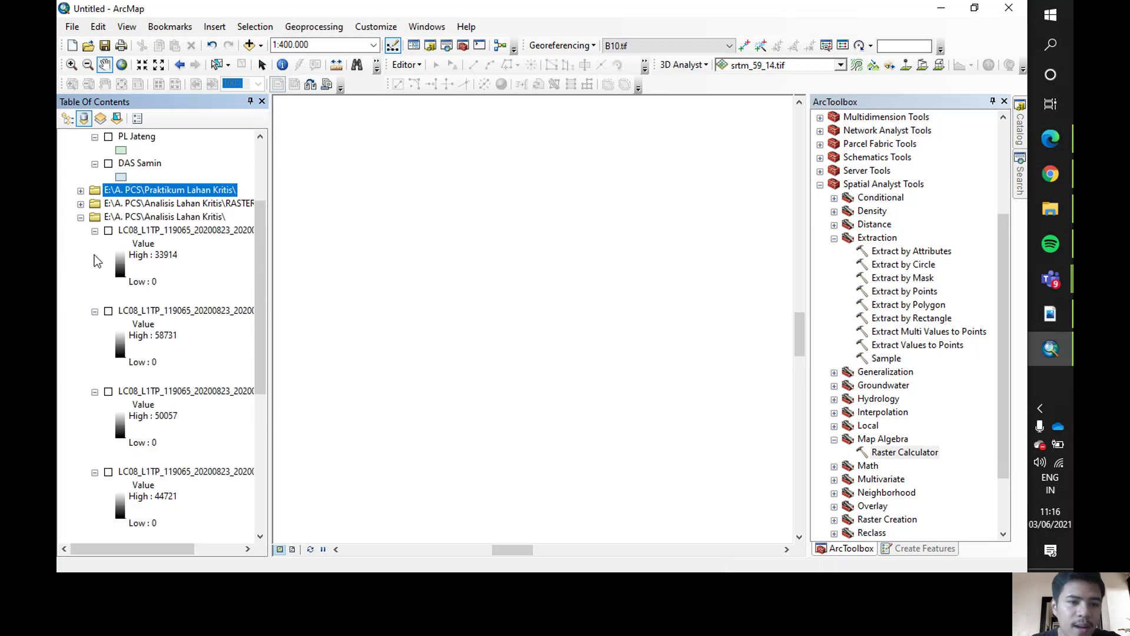
pyautogui.click(80, 218)
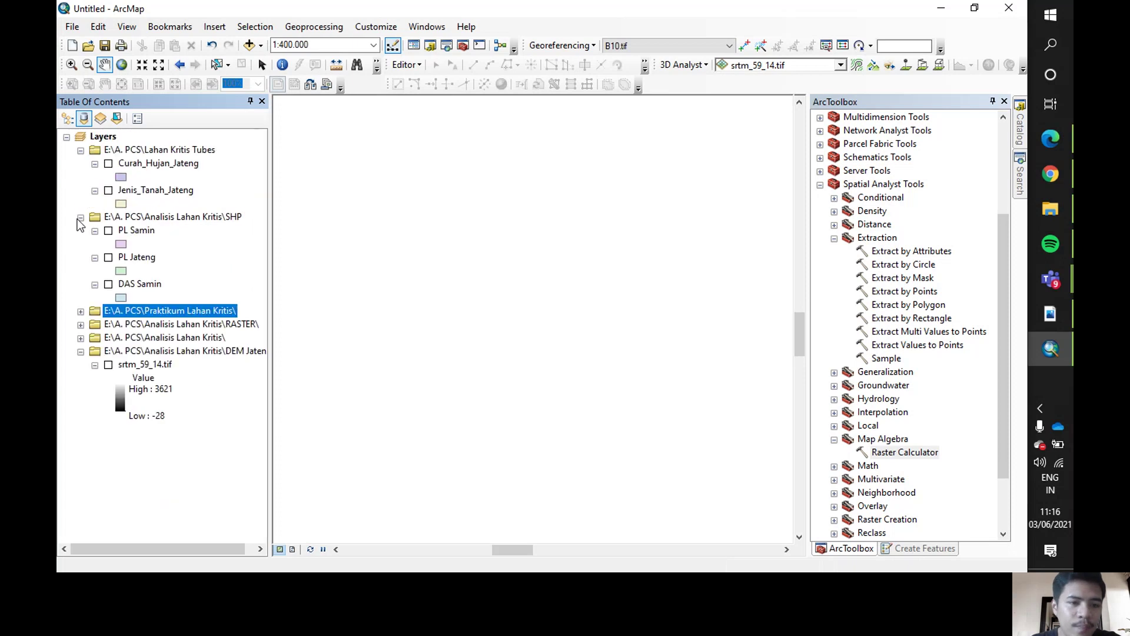
# Expand the RASTER layer group and preview TOA B10.tif, TOA B2.tif and TOA B3.tif on the map one at a time.
pyautogui.click(80, 323)
pyautogui.scroll(-10, 81, 333)
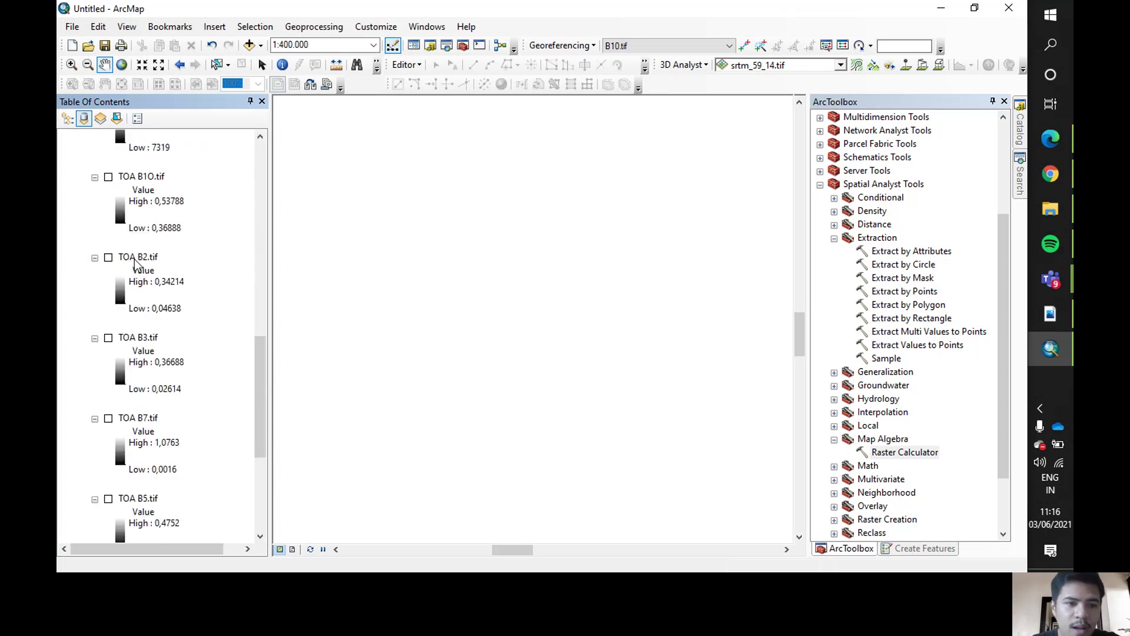
pyautogui.scroll(2, 117, 247)
pyautogui.click(109, 218)
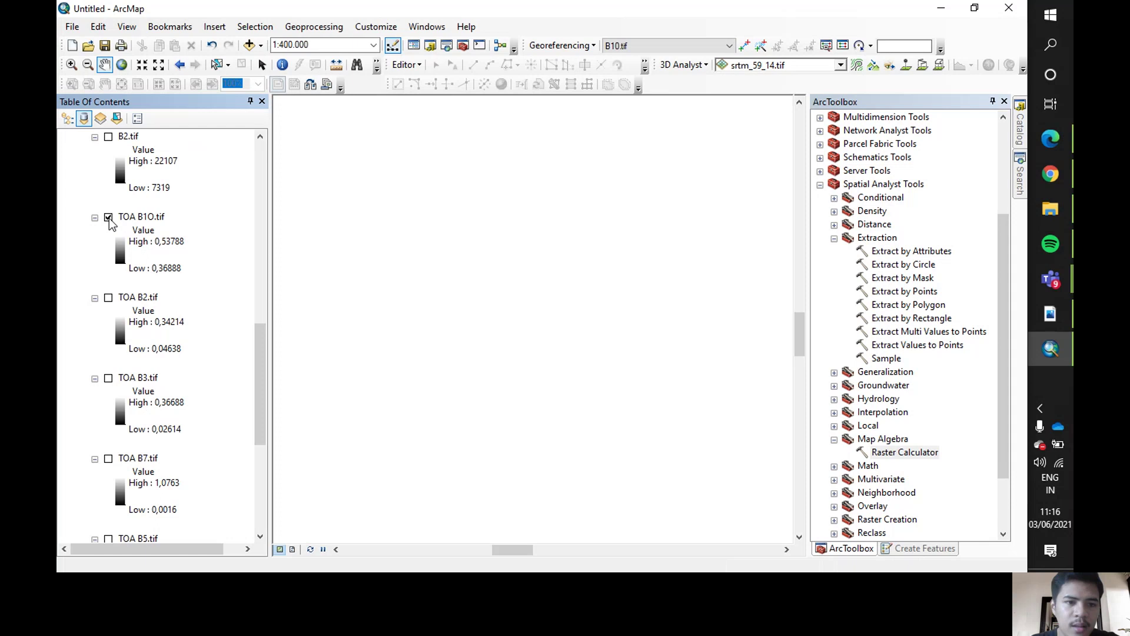
pyautogui.click(108, 218)
pyautogui.click(109, 298)
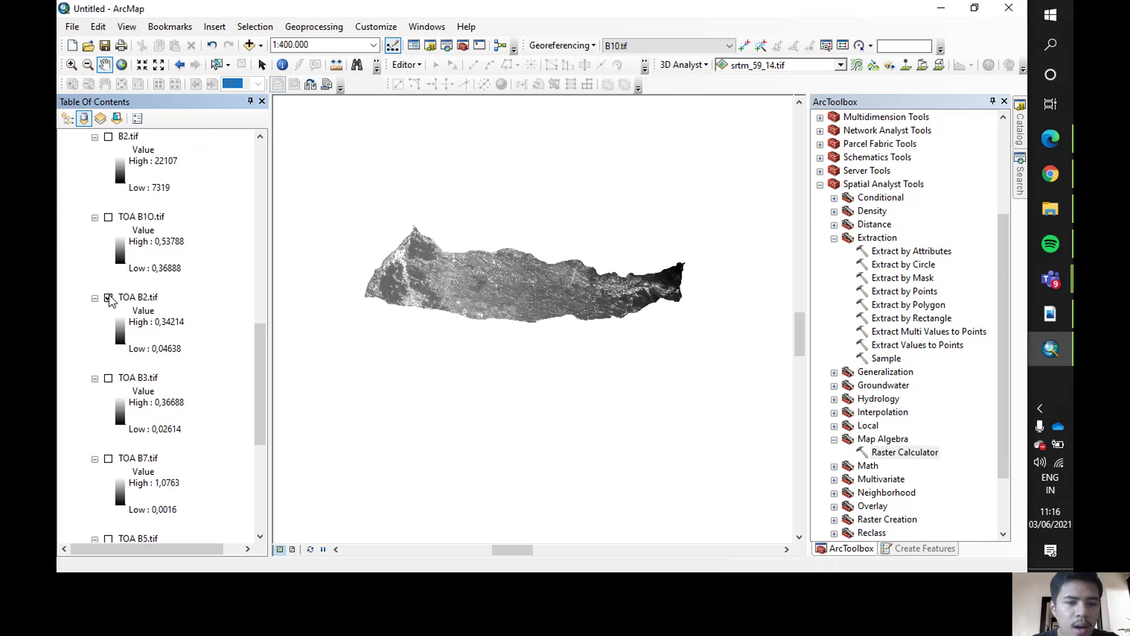
pyautogui.click(108, 297)
pyautogui.click(108, 379)
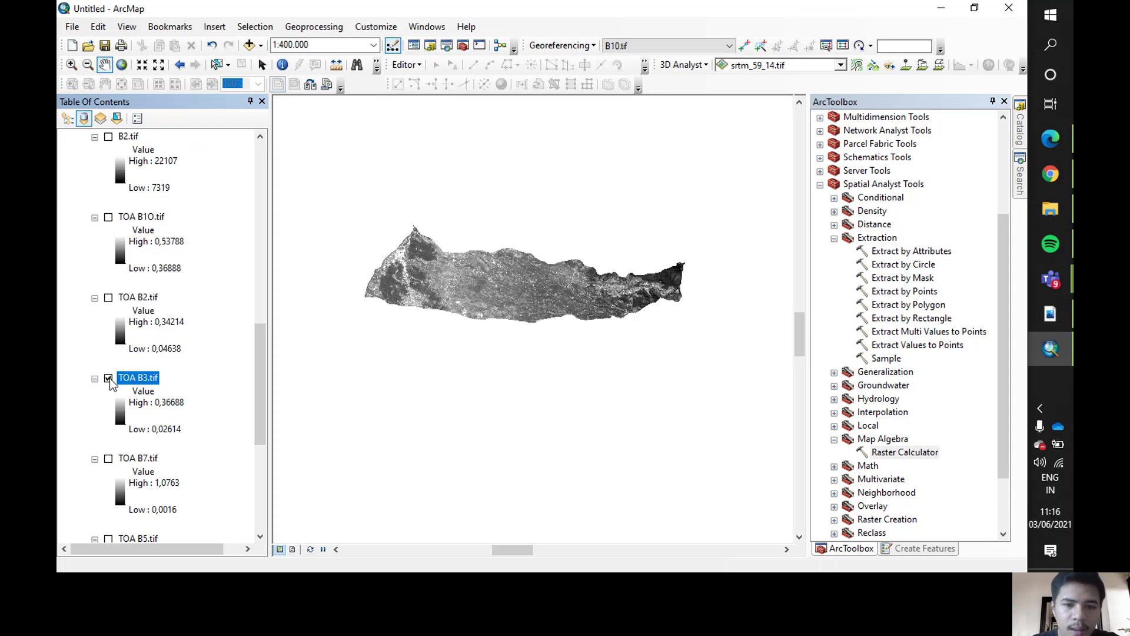
pyautogui.click(109, 378)
# Preview the TOA B7.tif, TOA B5.tif and TOA B4.tif layers one at a time, hiding each after viewing.
pyautogui.scroll(-1, 112, 383)
pyautogui.click(109, 418)
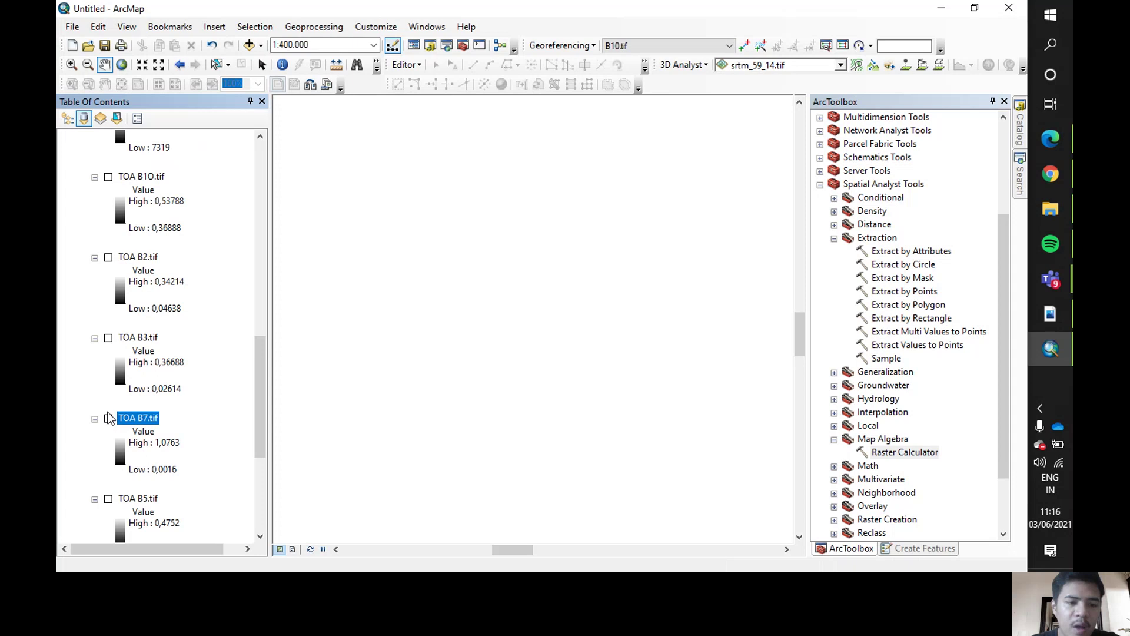
pyautogui.click(109, 418)
pyautogui.scroll(-1, 108, 419)
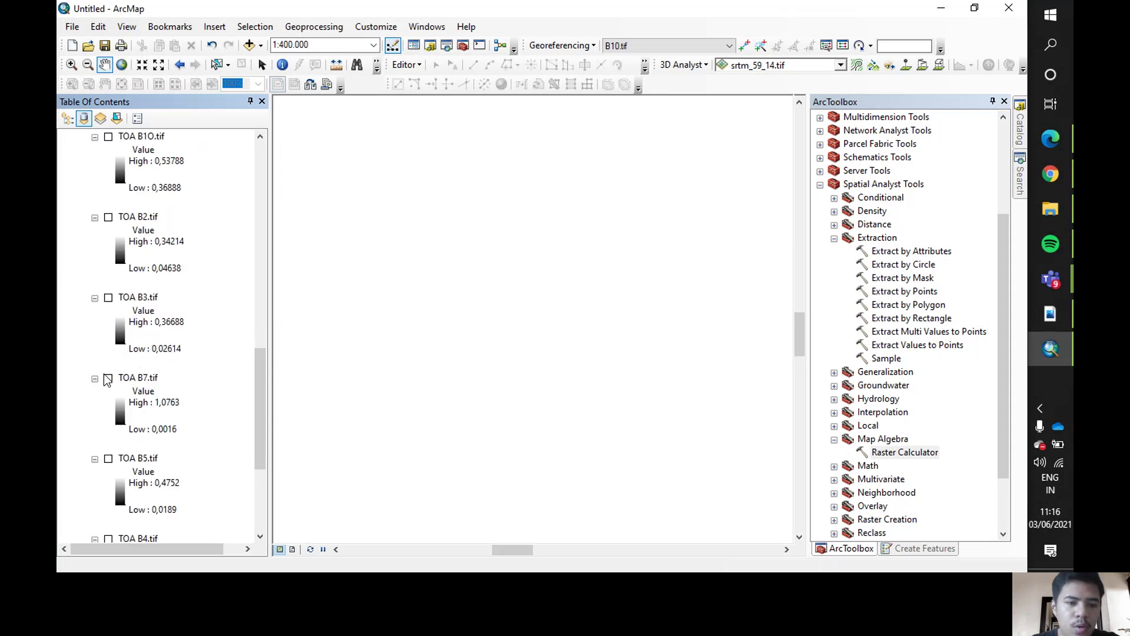
pyautogui.click(108, 460)
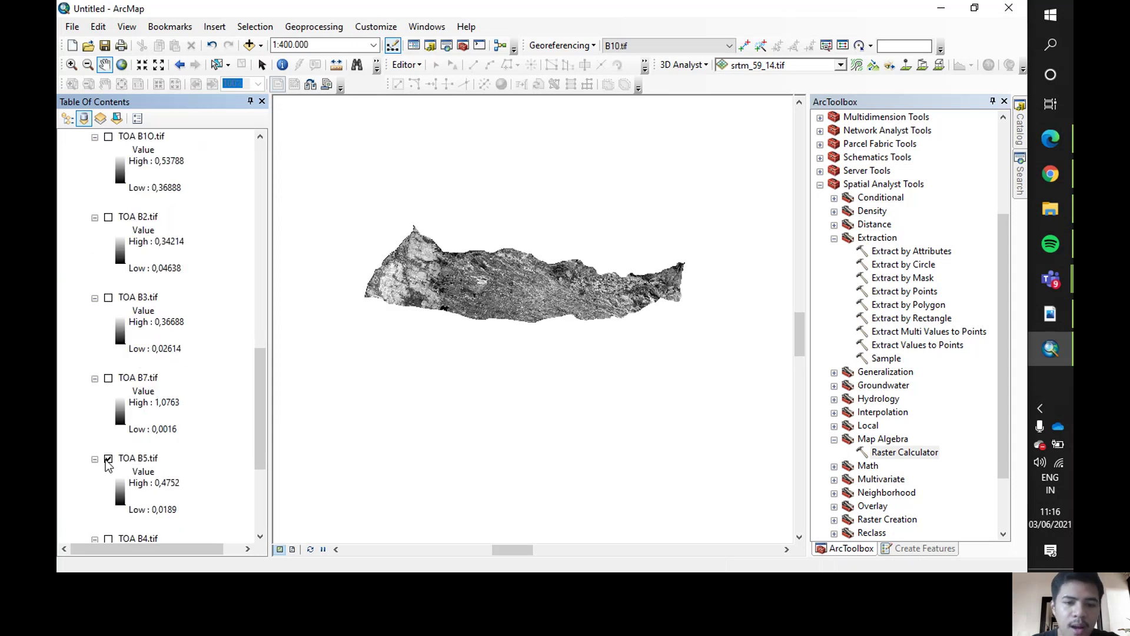
pyautogui.click(108, 460)
pyautogui.scroll(-1, 112, 465)
pyautogui.click(111, 460)
pyautogui.click(109, 459)
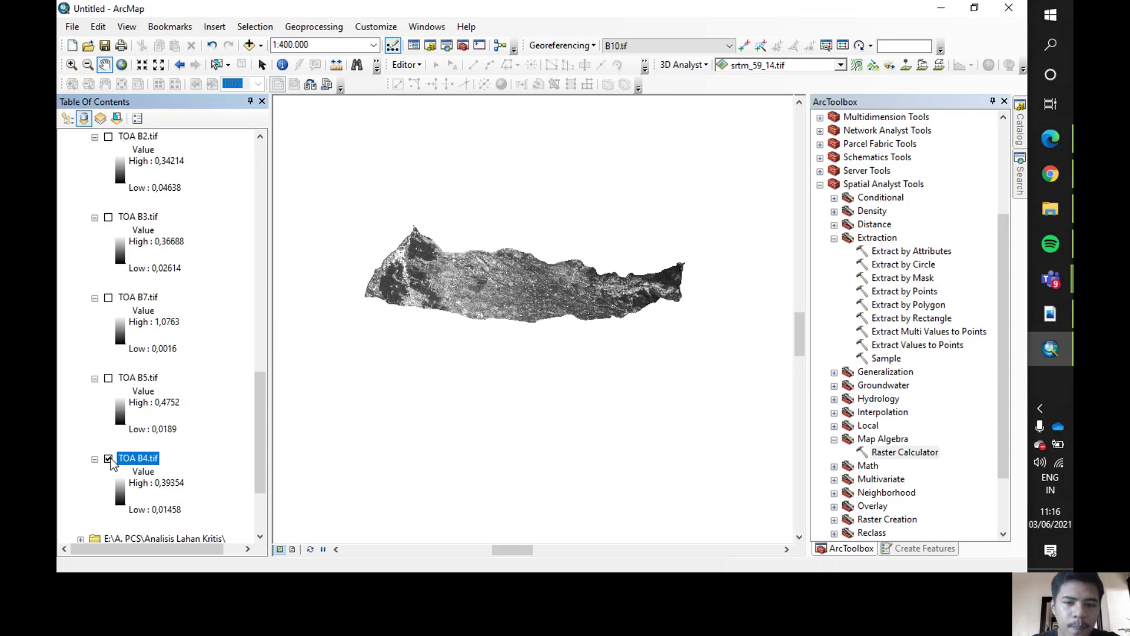
pyautogui.click(108, 460)
pyautogui.scroll(2, 149, 355)
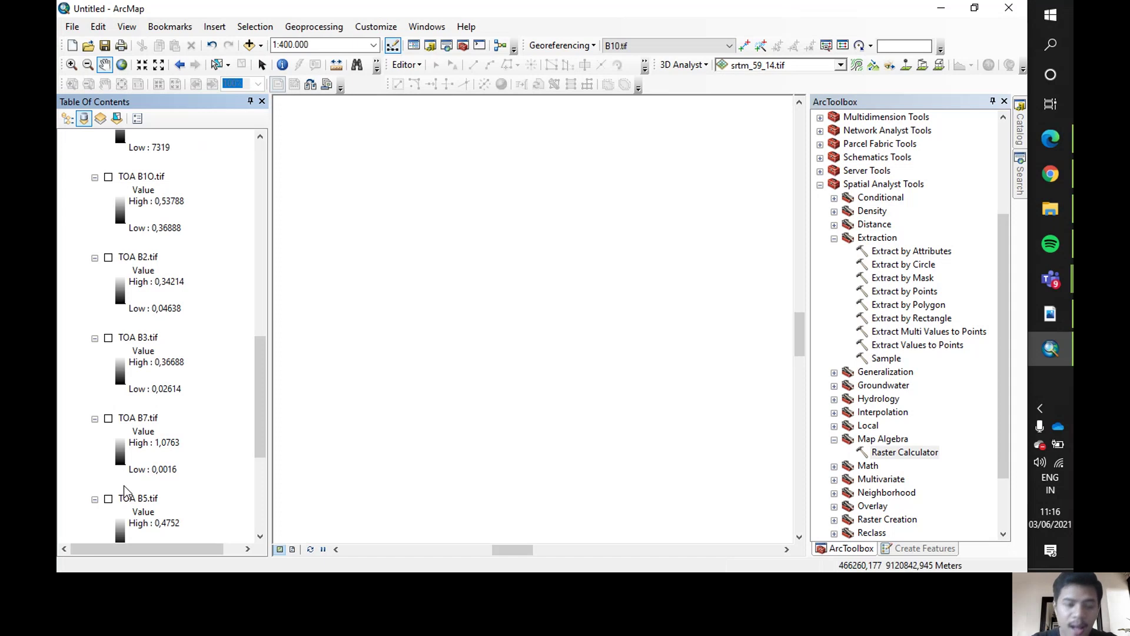
pyautogui.scroll(2, 187, 389)
pyautogui.scroll(3, 188, 389)
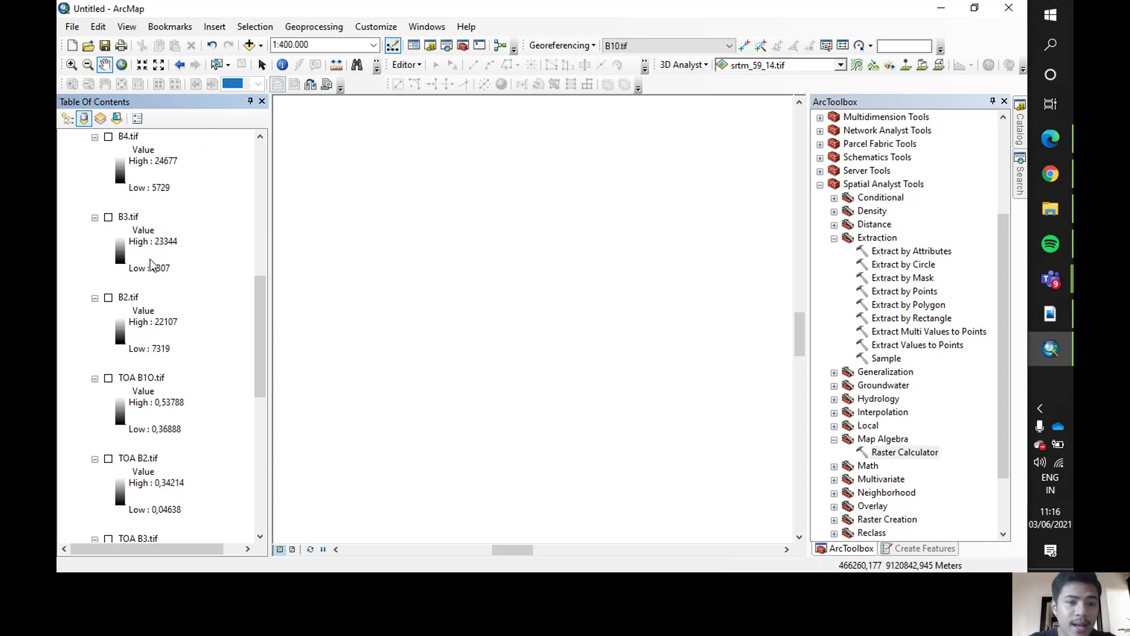
pyautogui.scroll(5, 151, 259)
pyautogui.scroll(2, 151, 259)
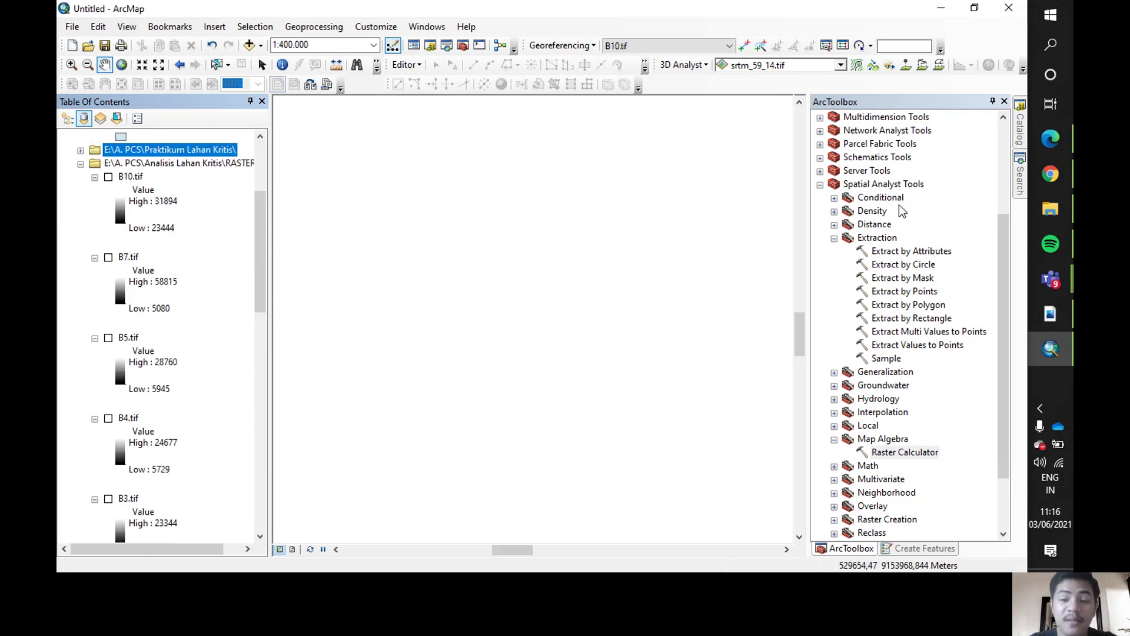
pyautogui.doubleClick(910, 453)
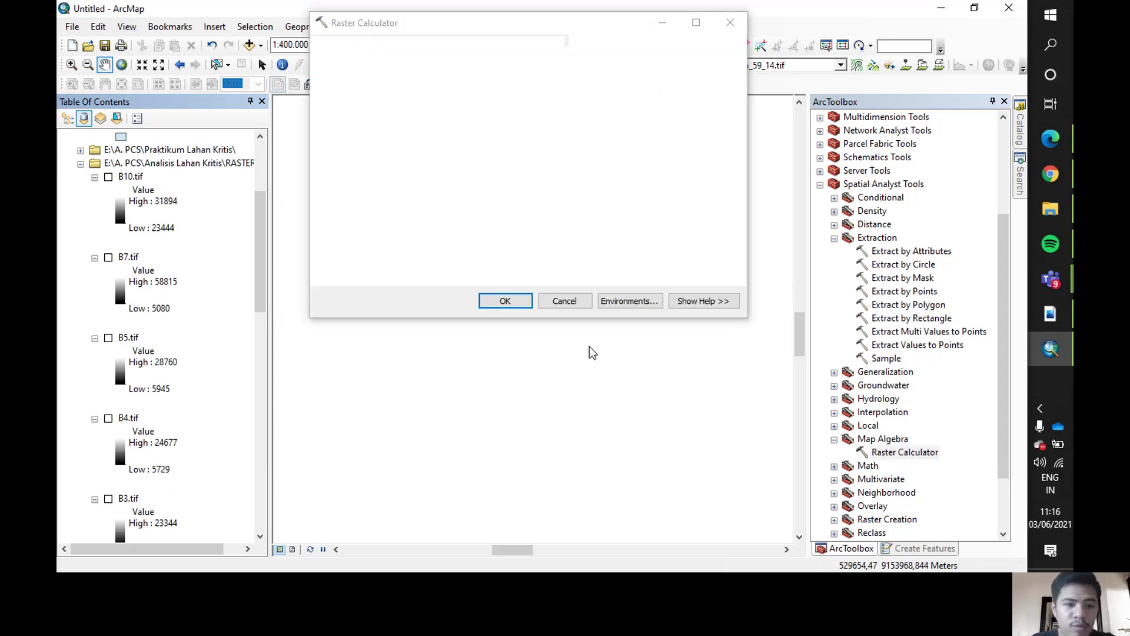
pyautogui.scroll(-2, 243, 279)
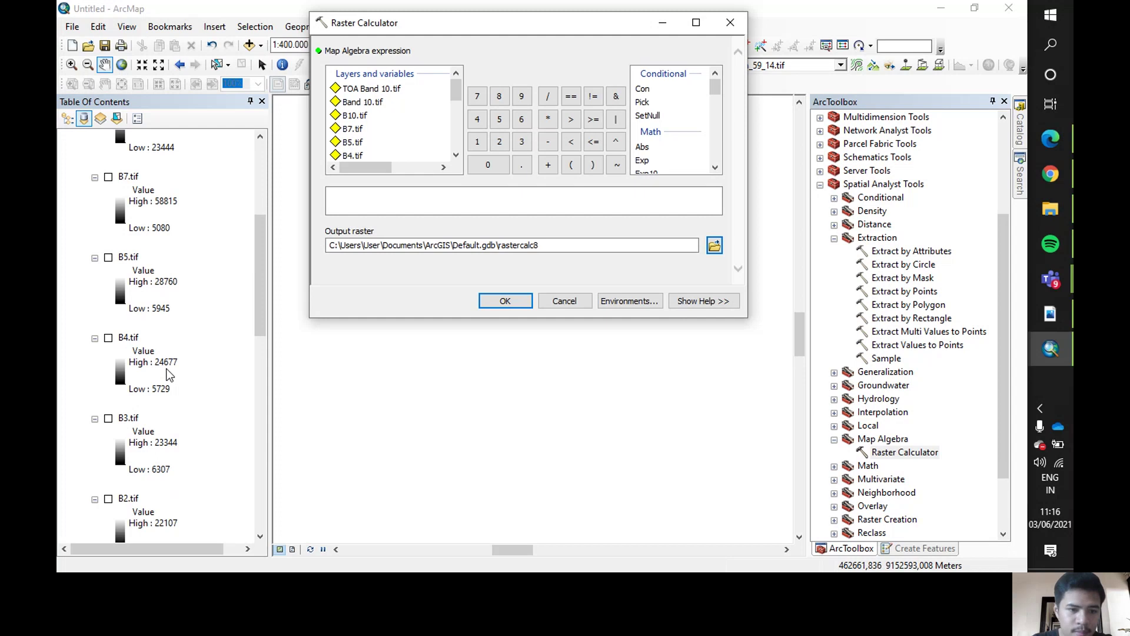
pyautogui.scroll(-5, 169, 375)
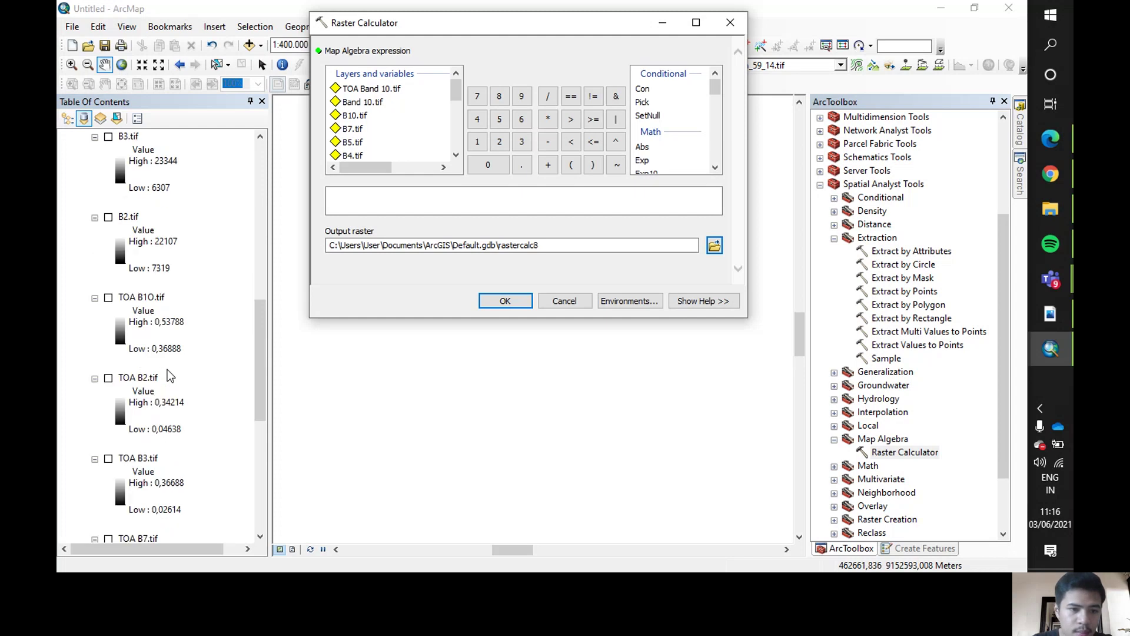
pyautogui.scroll(1, 169, 374)
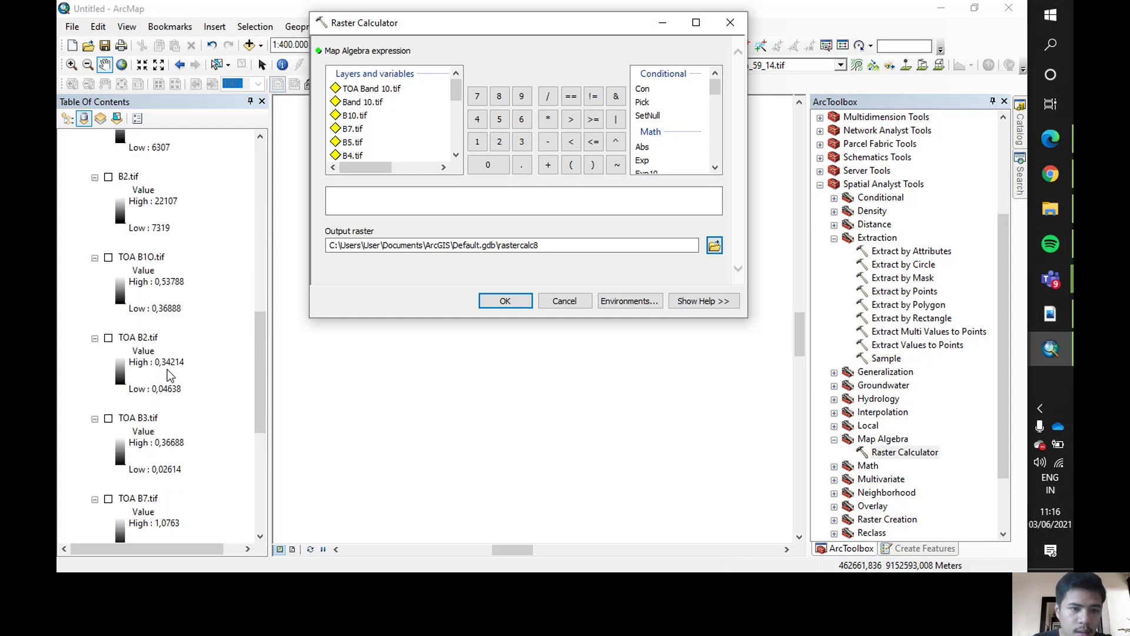
pyautogui.scroll(1, 167, 374)
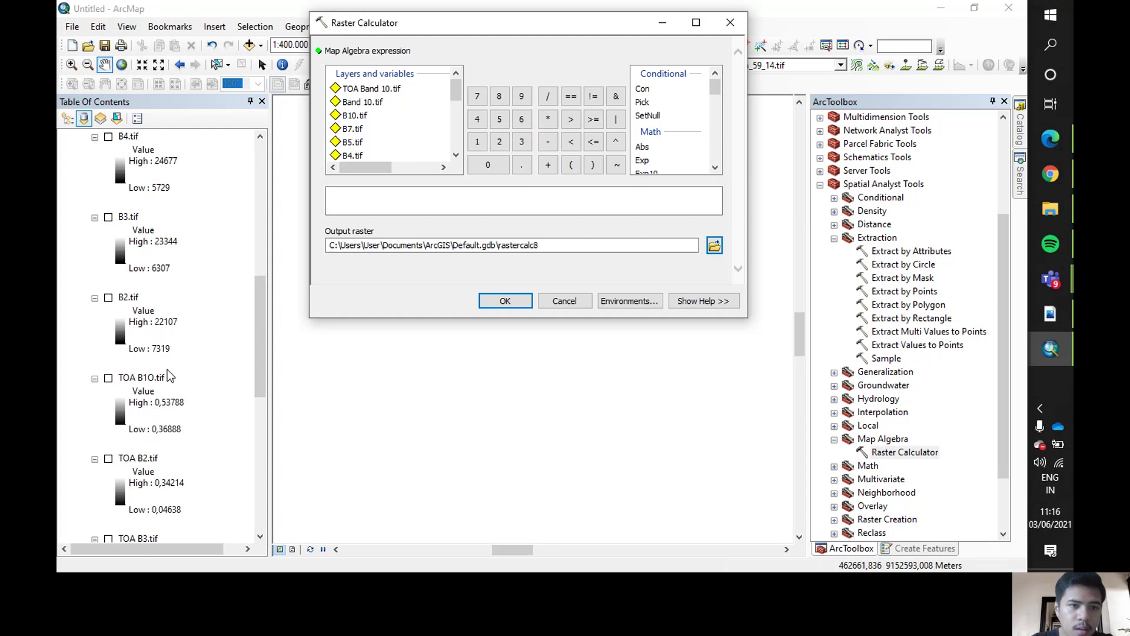
pyautogui.scroll(-4, 167, 369)
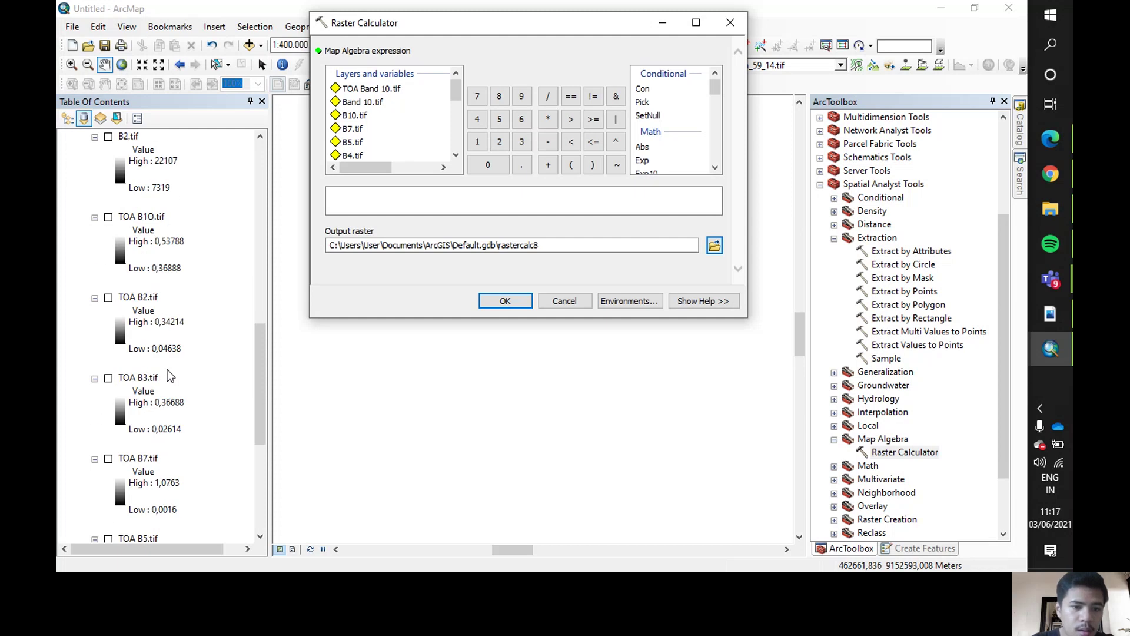
pyautogui.scroll(-3, 167, 369)
pyautogui.scroll(-1, 167, 369)
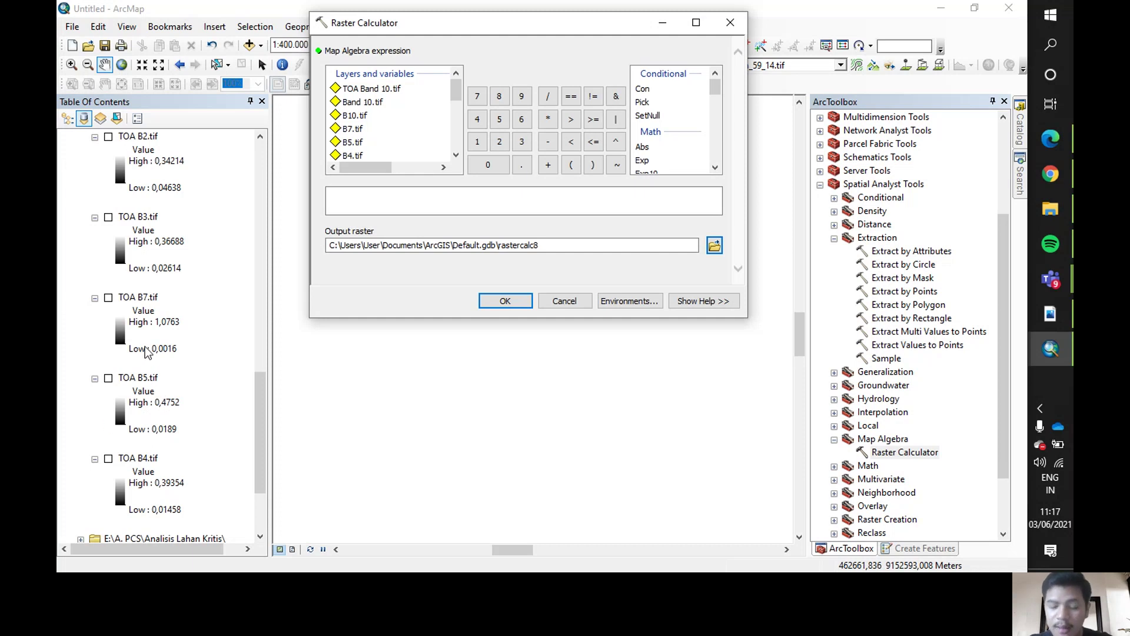
pyautogui.click(398, 208)
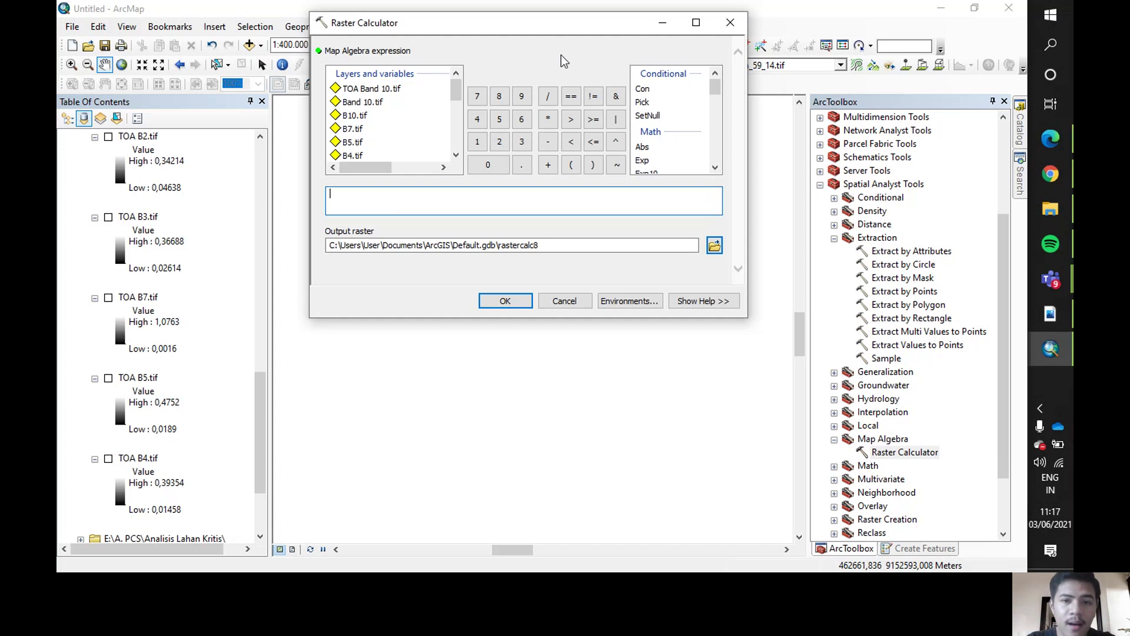
pyautogui.click(730, 22)
# Remove the uncorrected band layers from B10.tif through B2.tif from the RASTER group.
pyautogui.scroll(5, 151, 256)
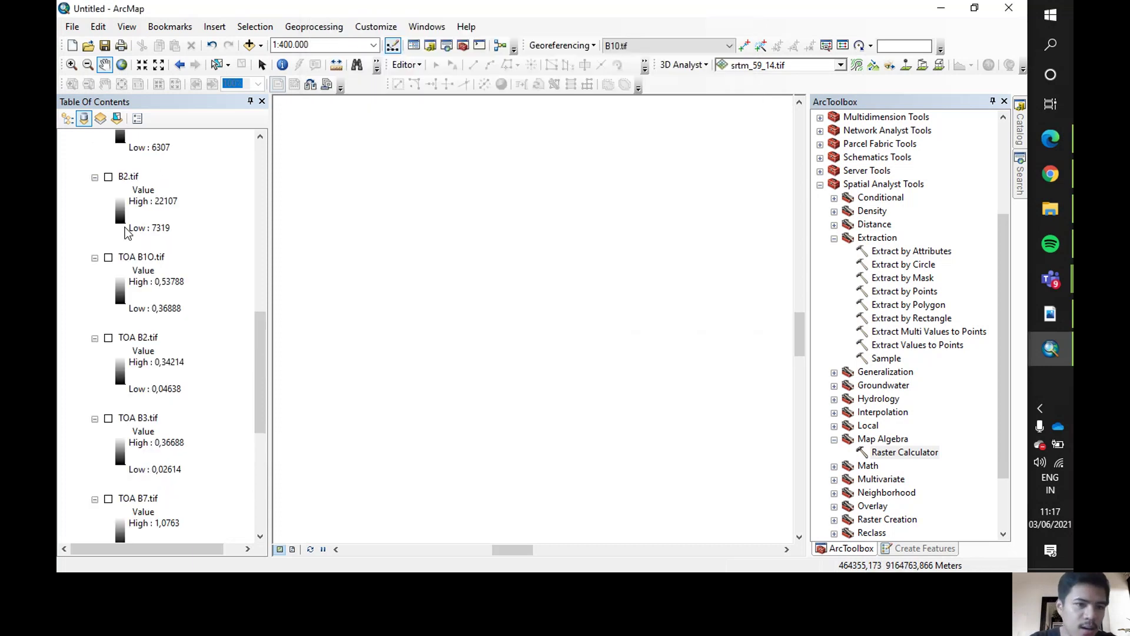
pyautogui.scroll(5, 125, 233)
pyautogui.click(128, 177)
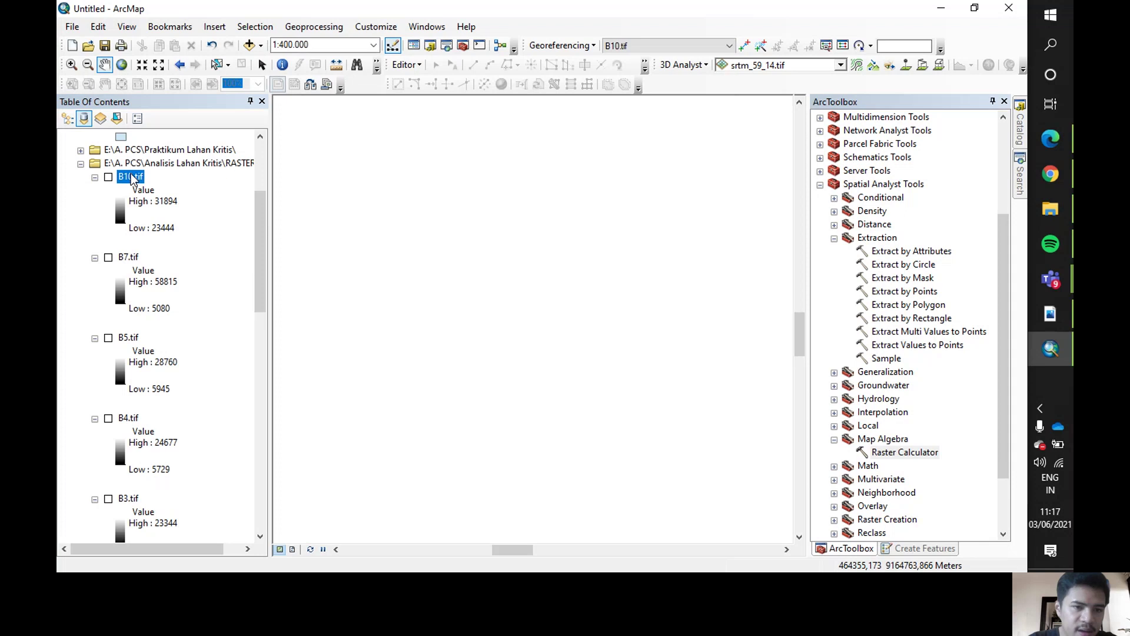
pyautogui.scroll(-5, 180, 302)
pyautogui.scroll(-2, 180, 302)
pyautogui.keyDown('shift'); pyautogui.click(126, 302); pyautogui.keyUp('shift')
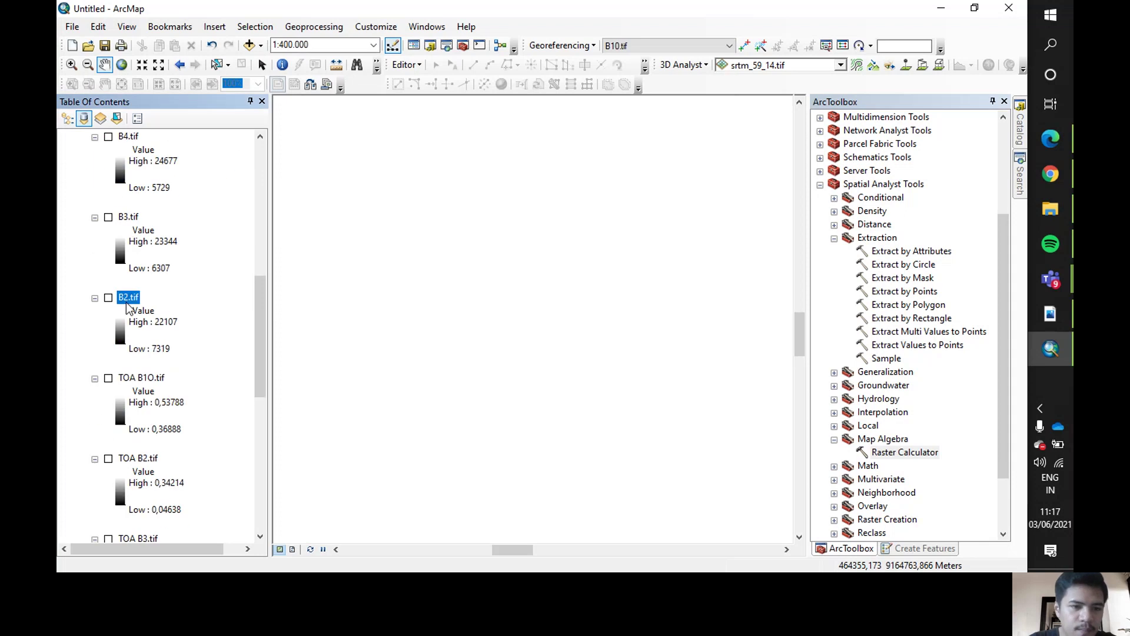
pyautogui.rightClick(125, 302)
pyautogui.click(154, 319)
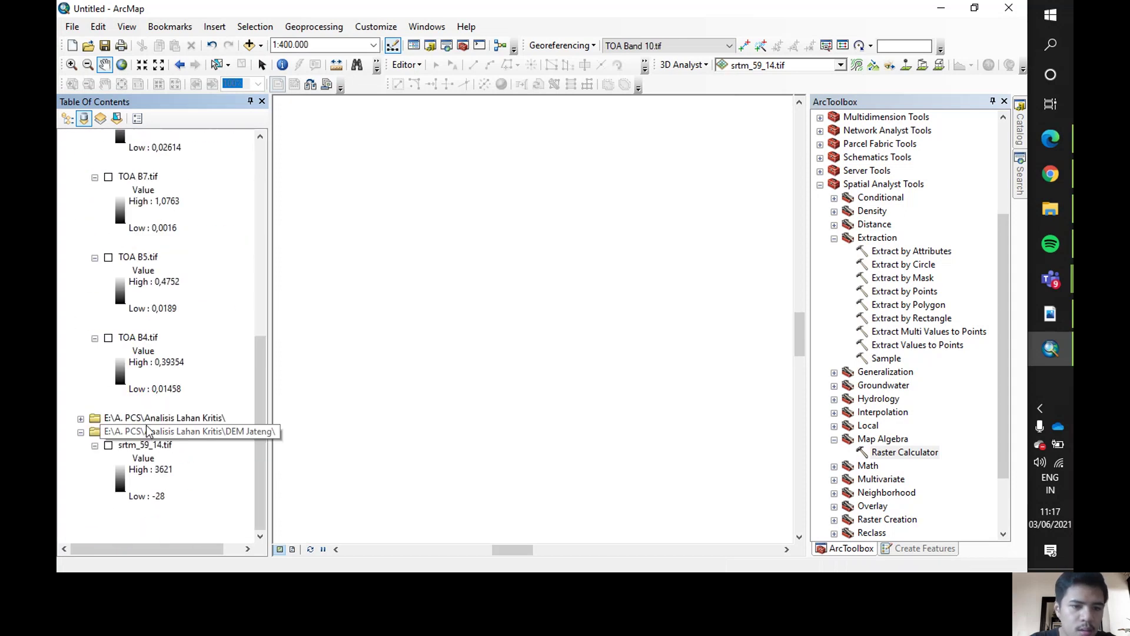
# Check the contents of the Analisis Lahan Kritis group with the original Landsat bands and remove the whole group.
pyautogui.click(94, 418)
pyautogui.click(81, 418)
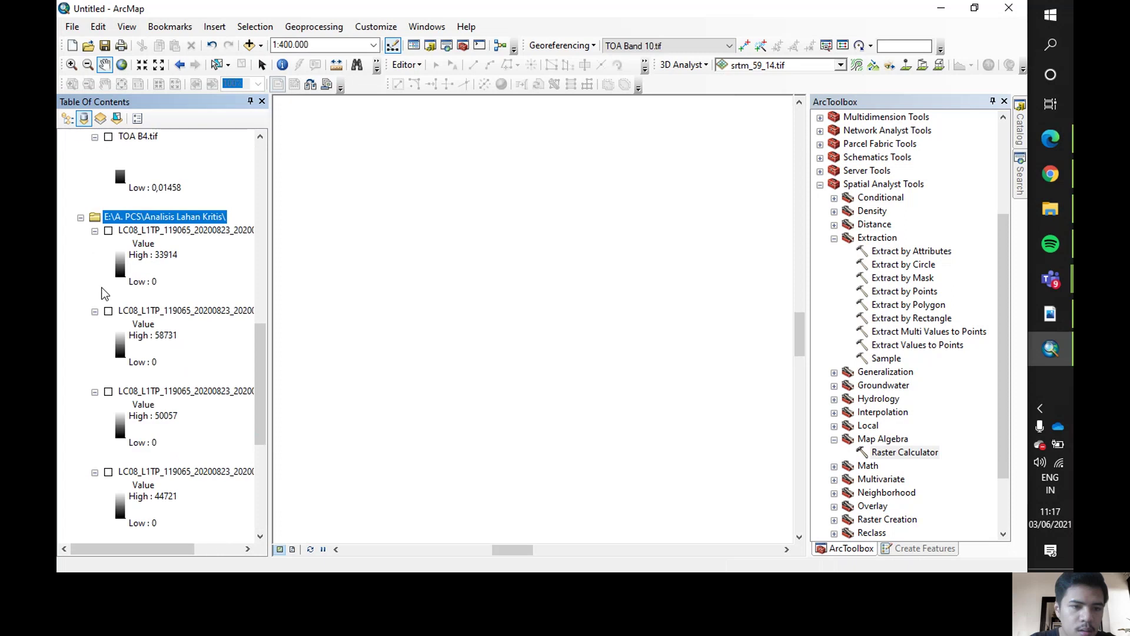
pyautogui.scroll(3, 97, 309)
pyautogui.click(81, 340)
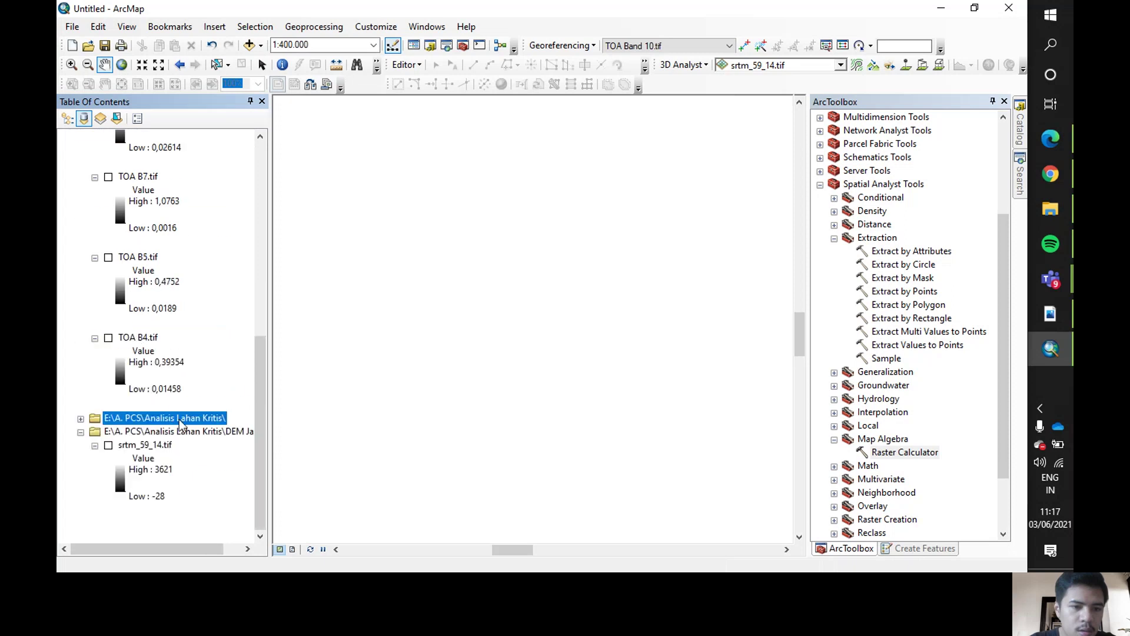
pyautogui.rightClick(179, 418)
pyautogui.click(195, 430)
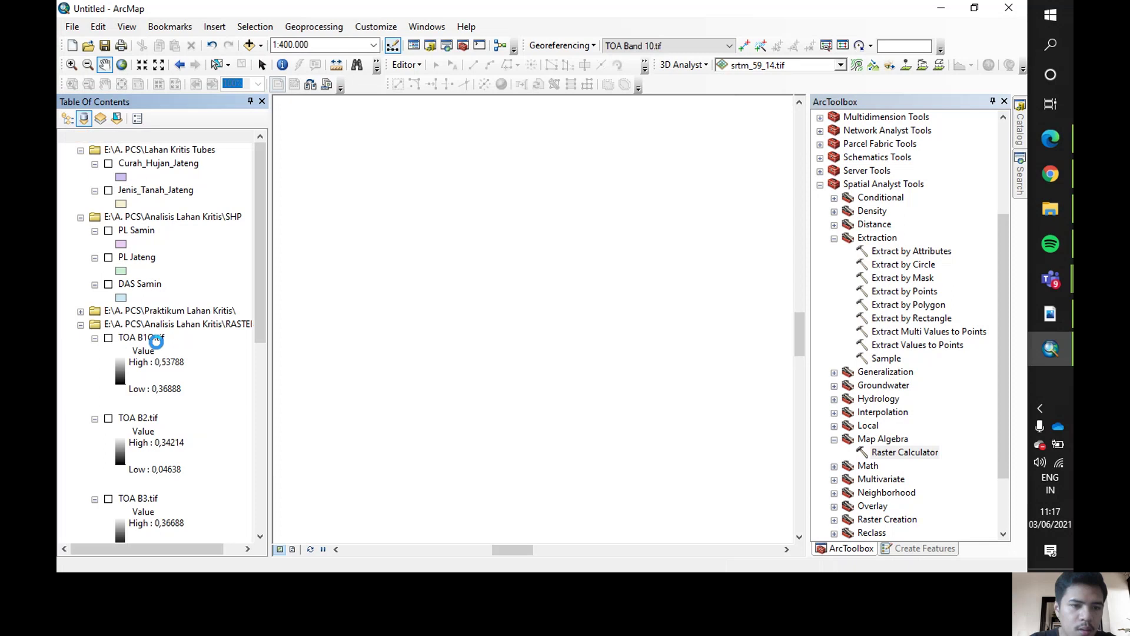
# Begin a new Raster Calculator expression with two opening parentheses.
pyautogui.doubleClick(888, 452)
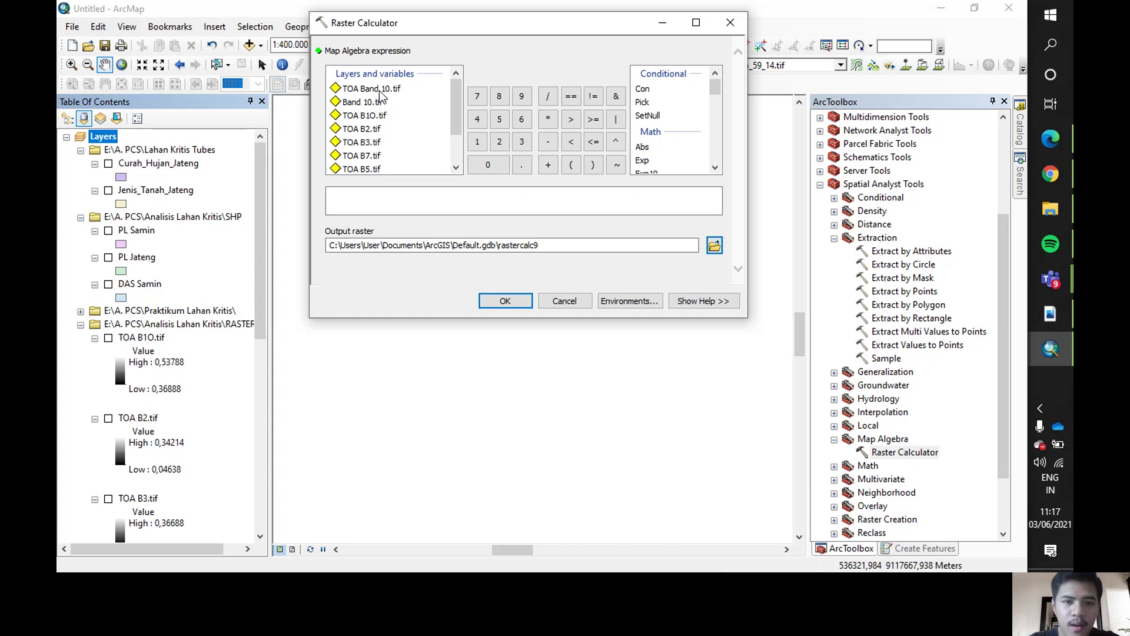
pyautogui.scroll(-1, 383, 100)
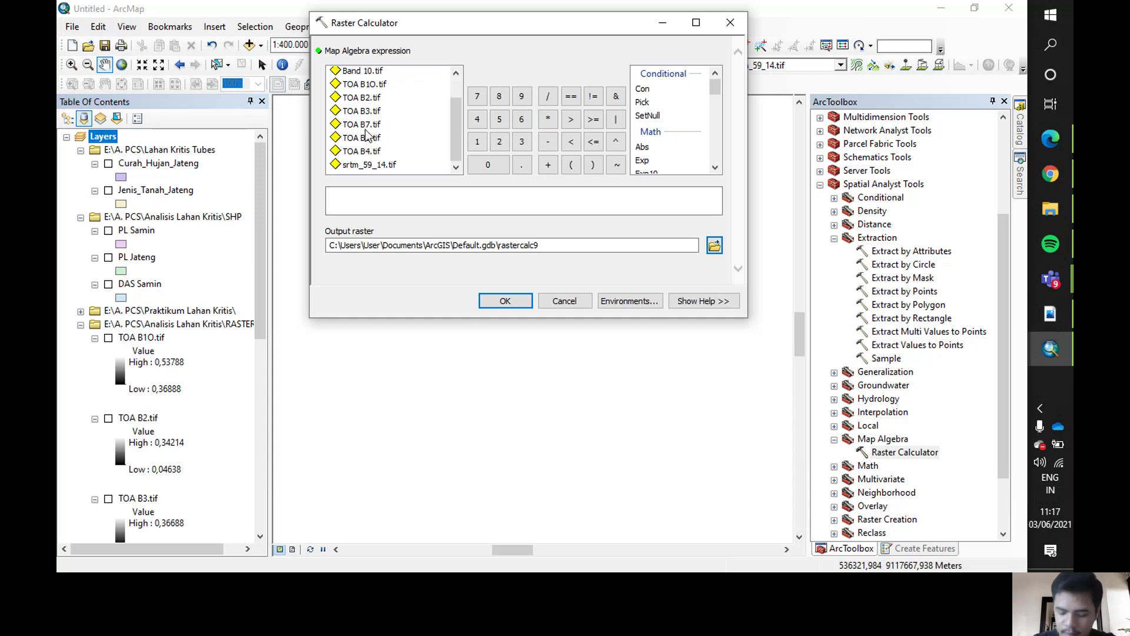
pyautogui.click(391, 198)
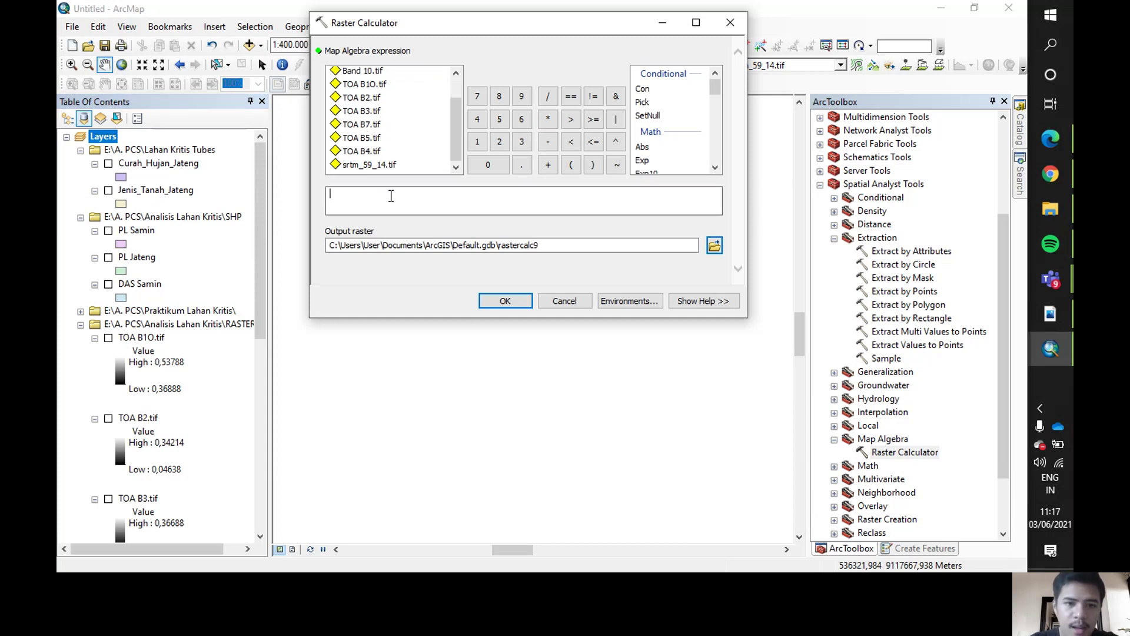
pyautogui.write('((')
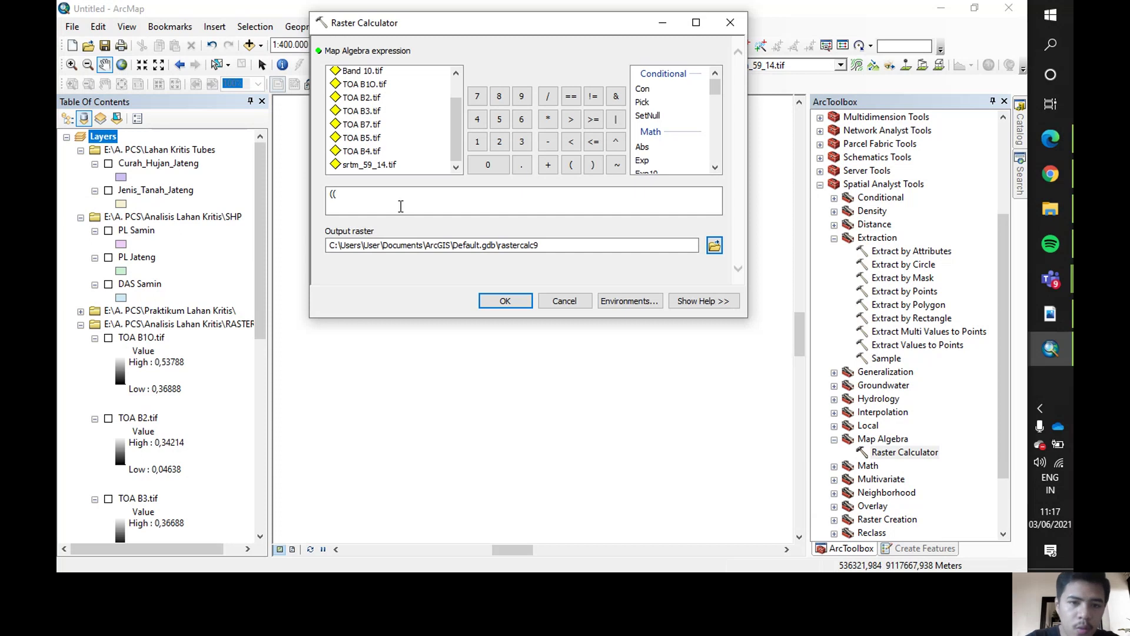
pyautogui.doubleClick(371, 84)
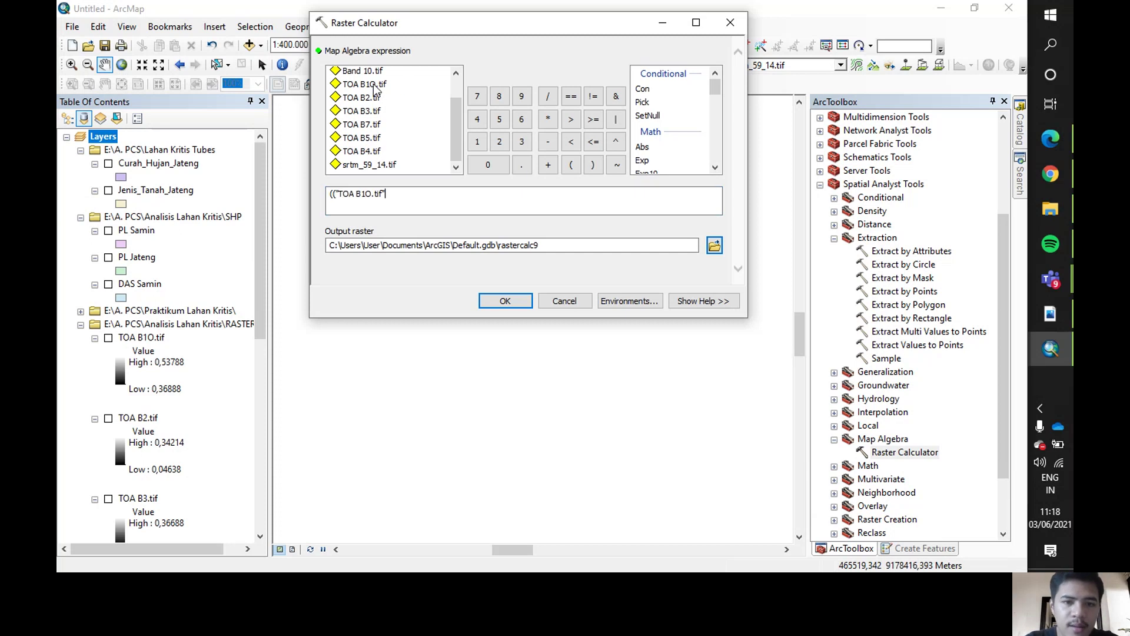
pyautogui.press('BackSpace')
pyautogui.press('BackSpace')
pyautogui.press('BackSpace')
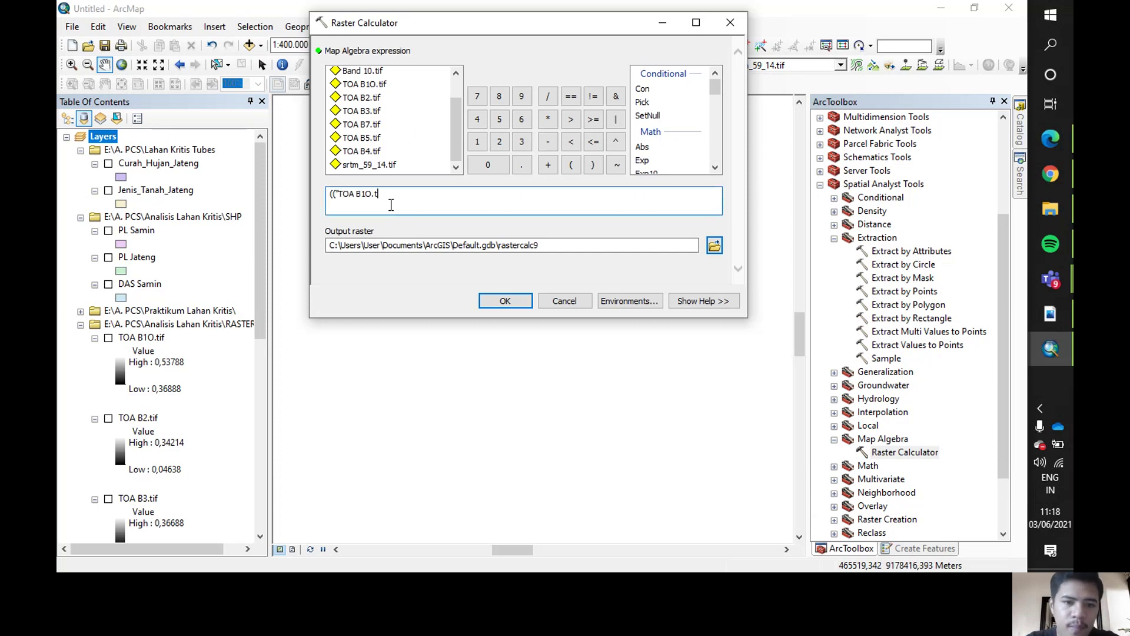
pyautogui.moveTo(380, 194); pyautogui.dragTo(347, 198)
pyautogui.press('BackSpace')
pyautogui.press('BackSpace')
pyautogui.press('BackSpace')
pyautogui.press('BackSpace')
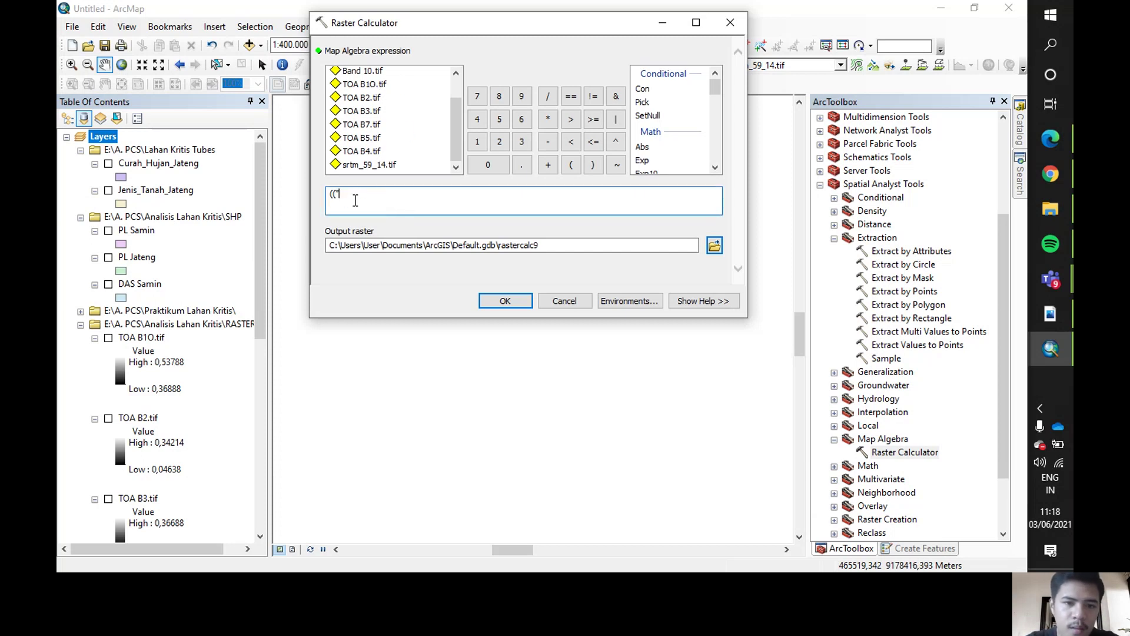
# Extend the expression with "TOA B5.tif"+1)*(0.39354-"TOA B4.tif".
pyautogui.doubleClick(372, 138)
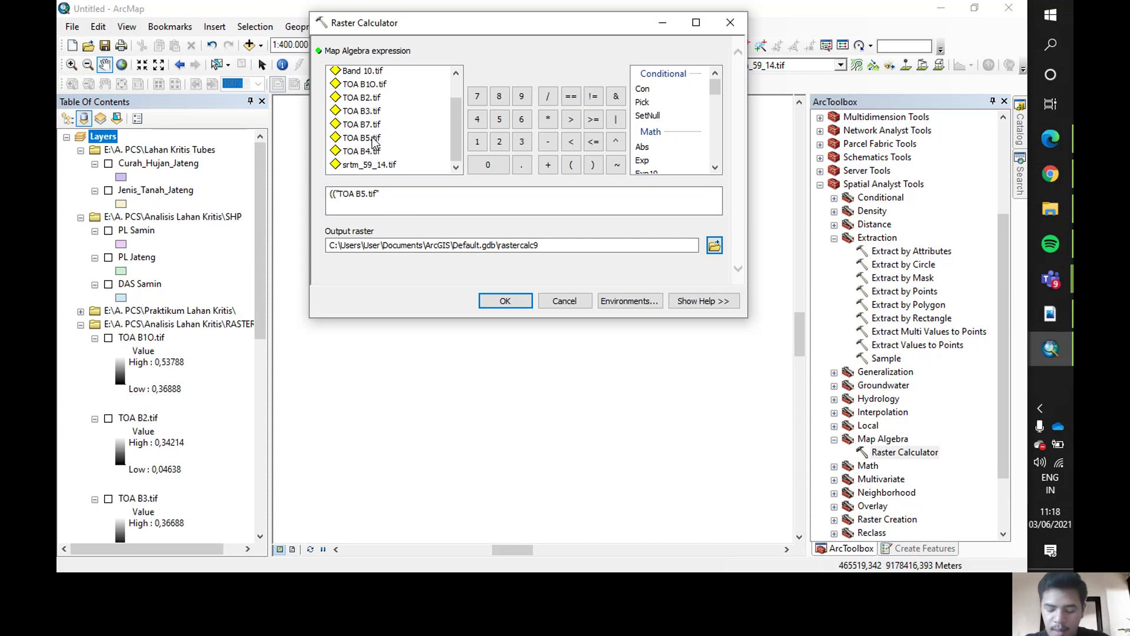
pyautogui.write('+1')
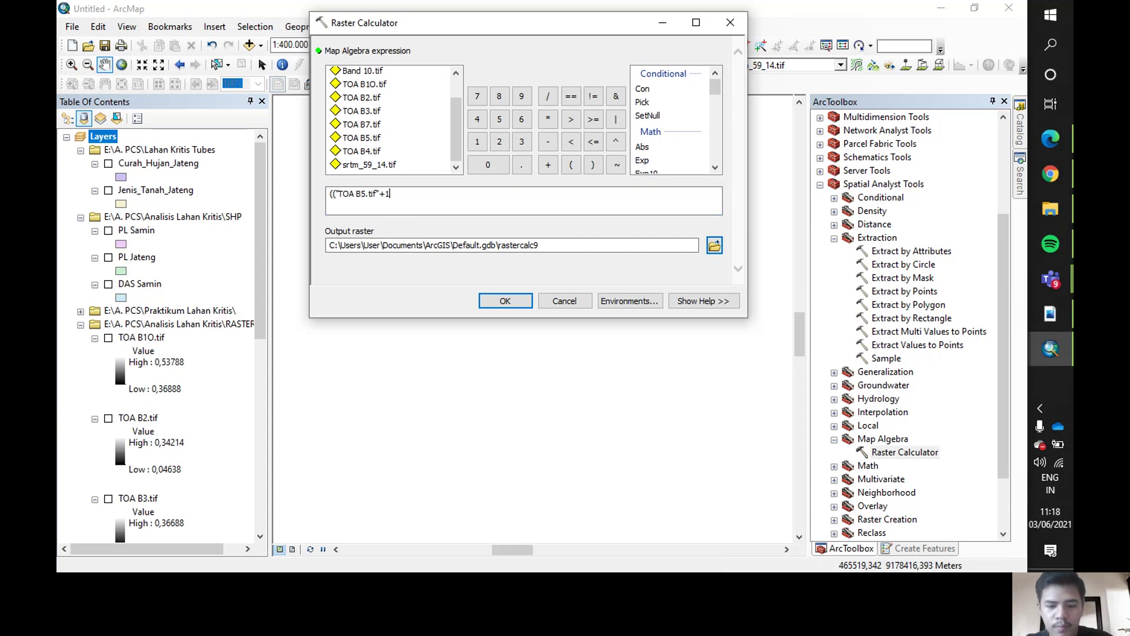
pyautogui.write(')')
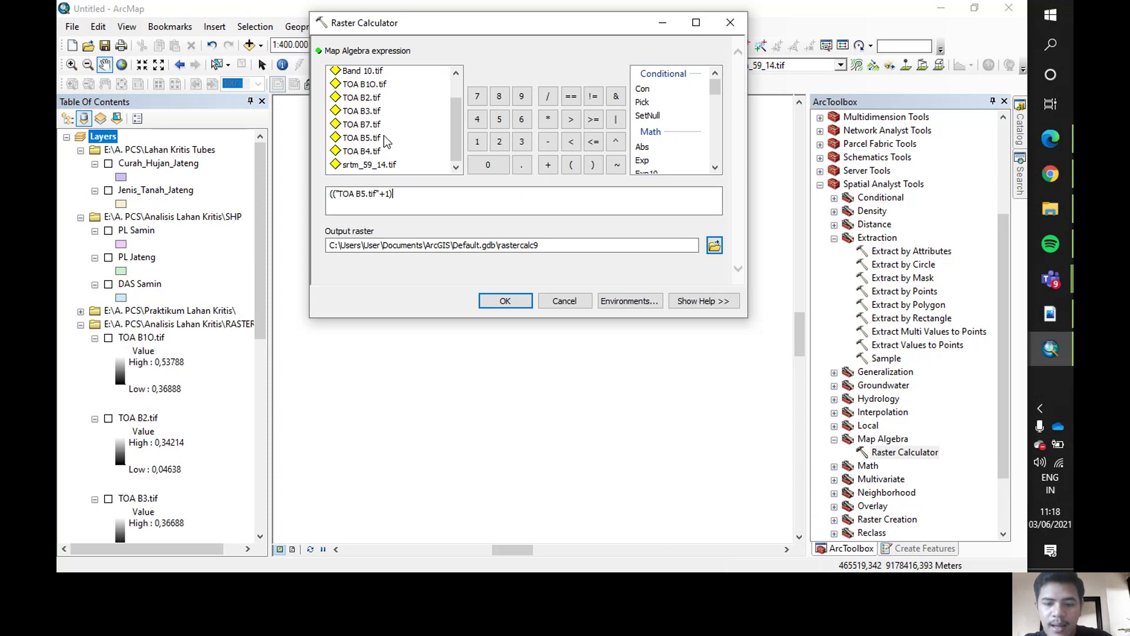
pyautogui.write('*(')
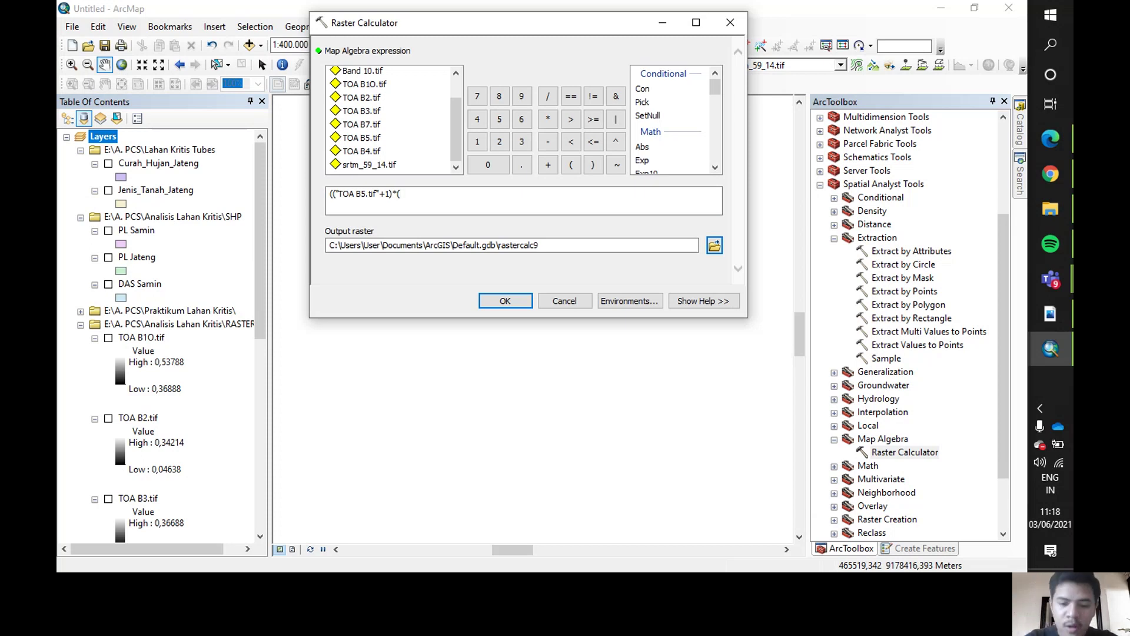
pyautogui.write('0.3')
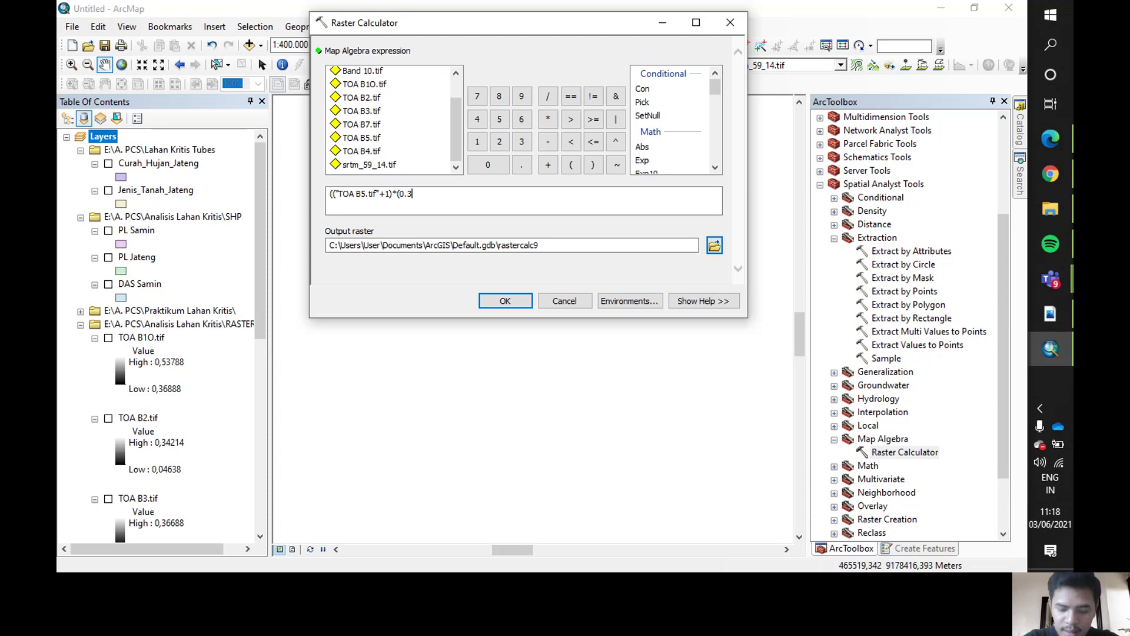
pyautogui.write('9354')
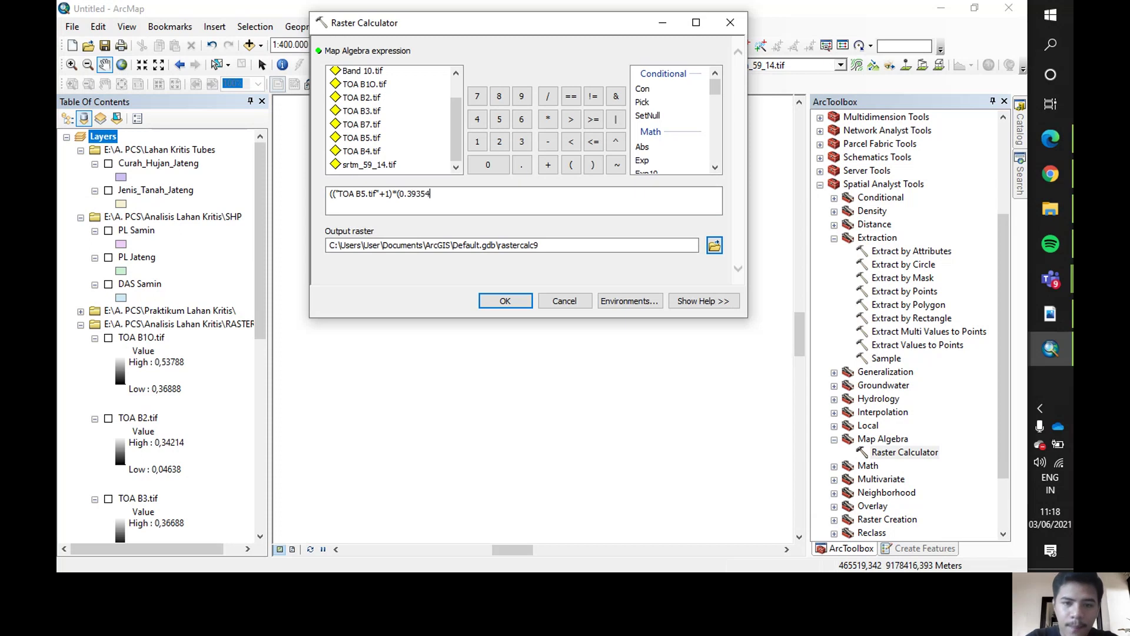
pyautogui.write('-')
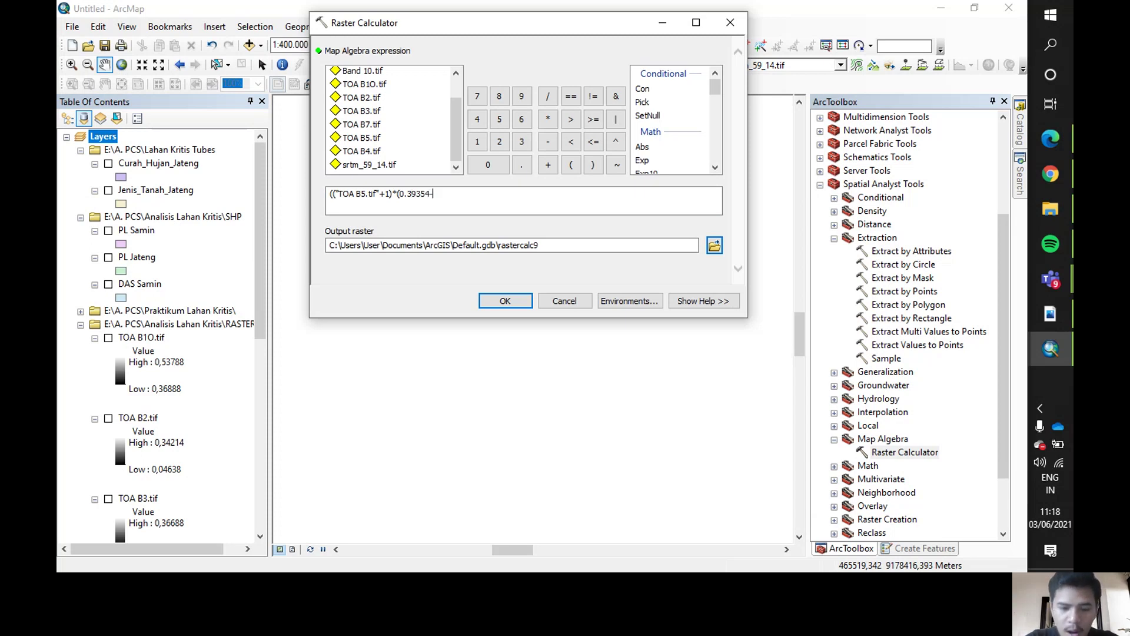
pyautogui.click(354, 154)
pyautogui.doubleClick(353, 154)
pyautogui.click(541, 198)
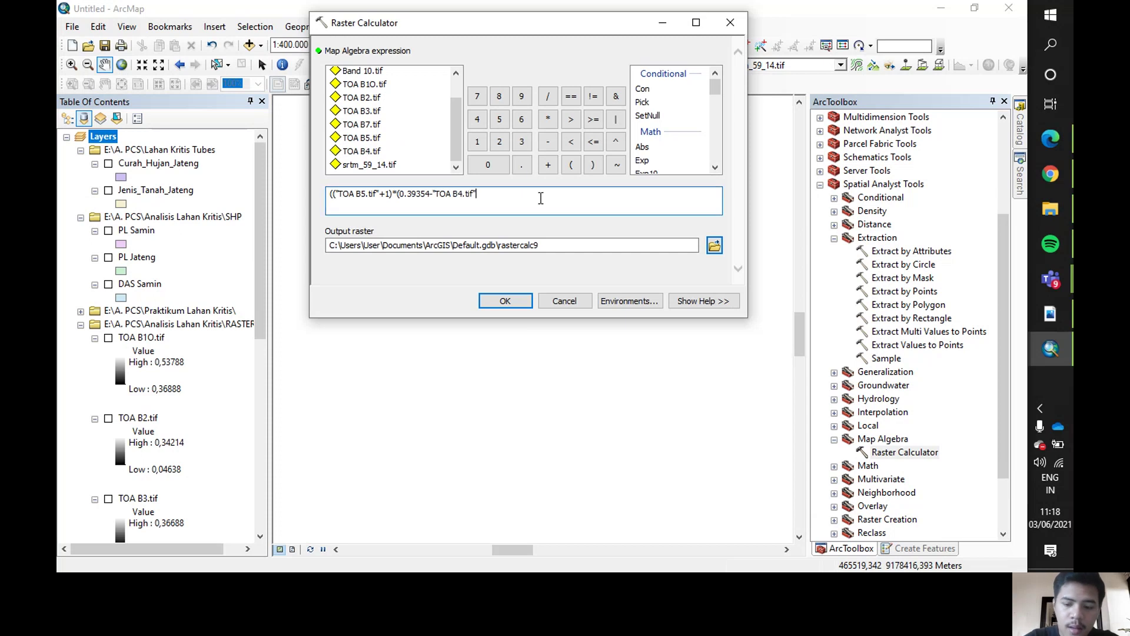
# Close the second factor and multiply by ("TOA B5.tif"-"TOA B4.tif"), closing the outer parenthesis as well.
pyautogui.write(')*')
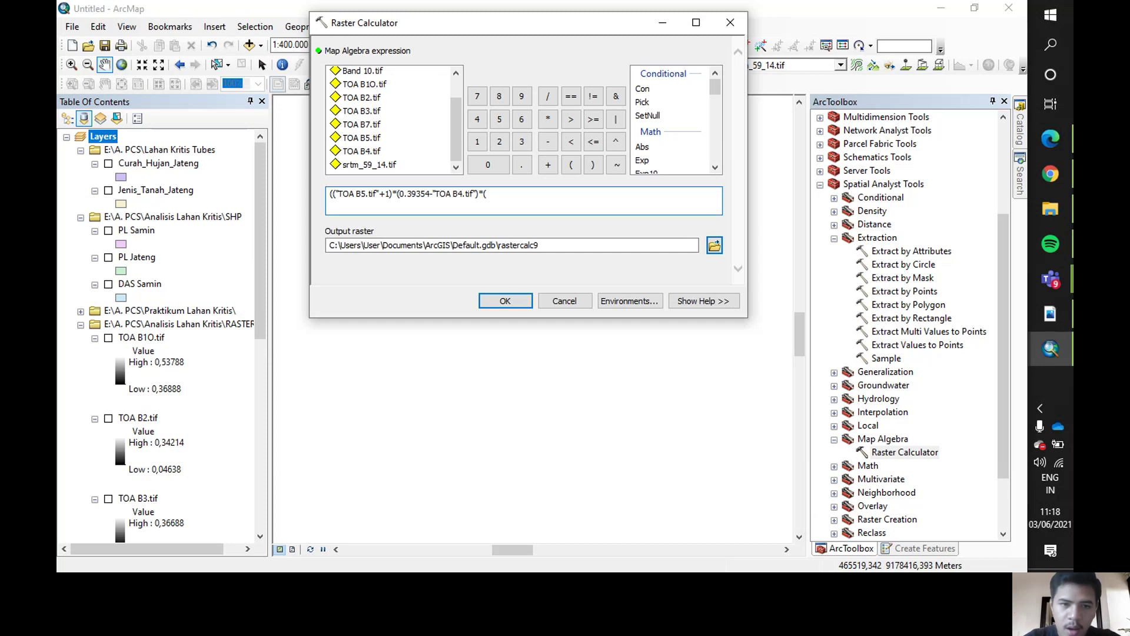
pyautogui.doubleClick(370, 138)
pyautogui.write('-')
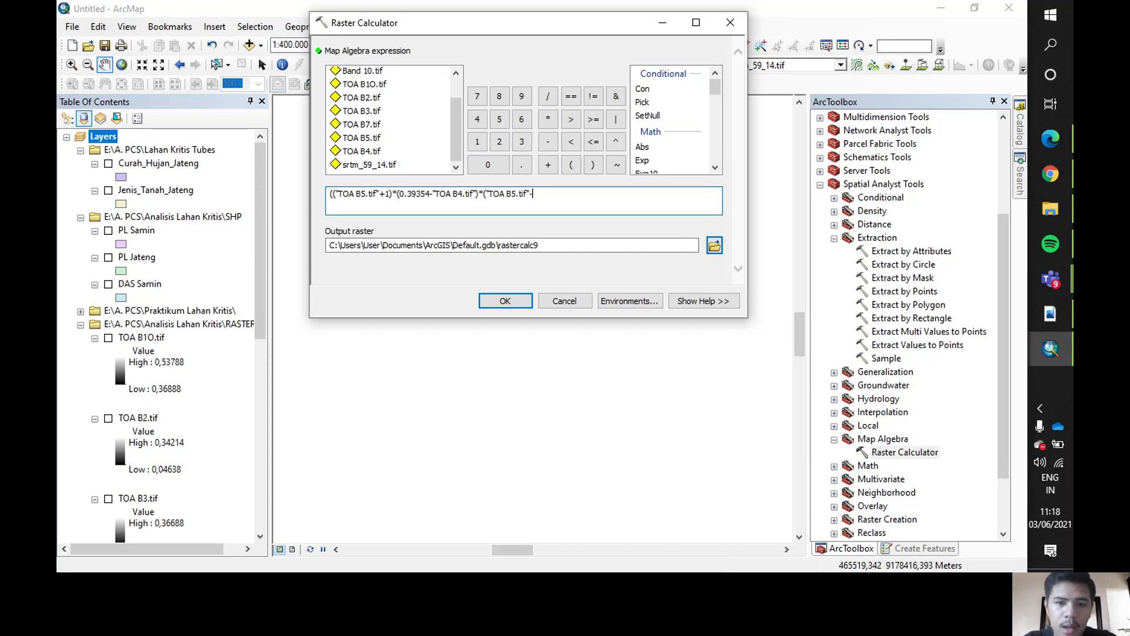
pyautogui.doubleClick(375, 151)
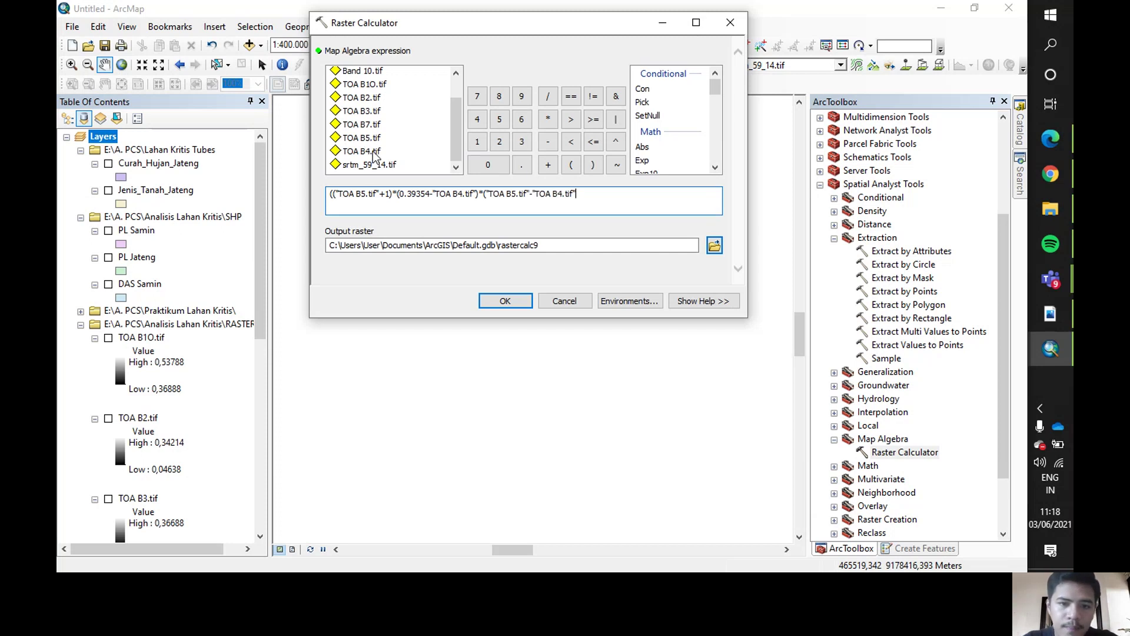
pyautogui.write(')')
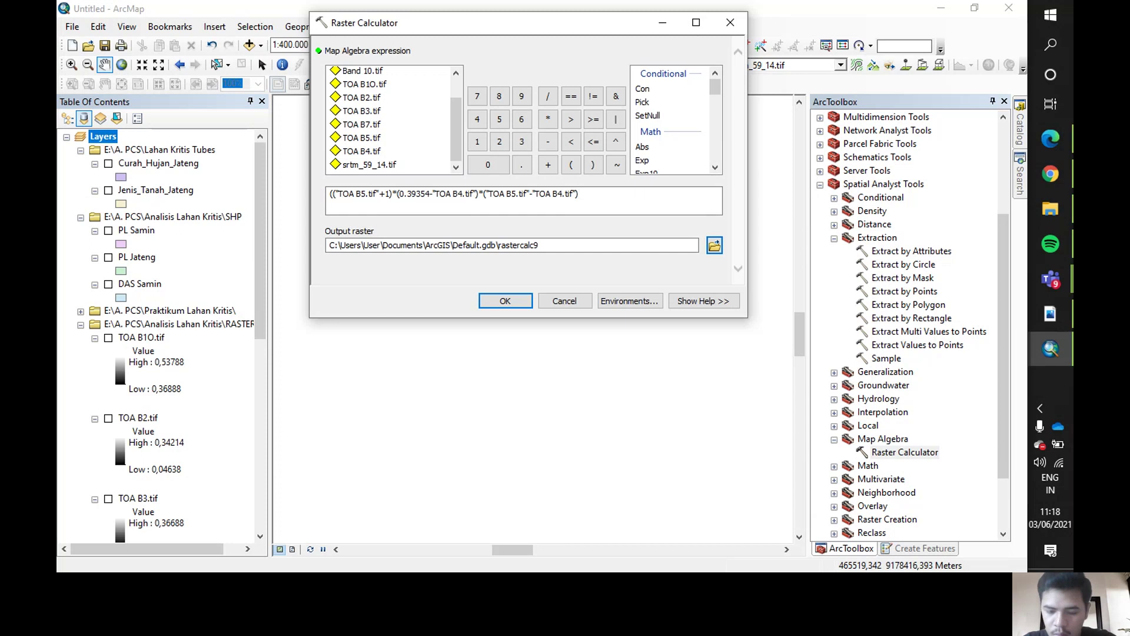
pyautogui.write(')')
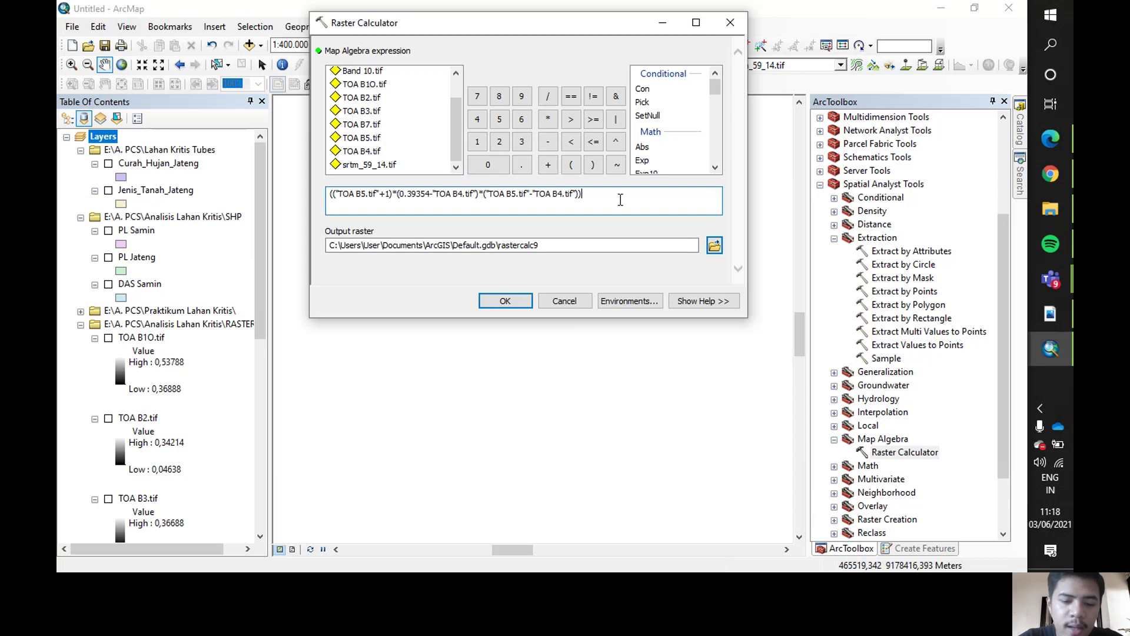
# Raise the whole bracketed product to the power **(1.0/3.0).
pyautogui.write('**')
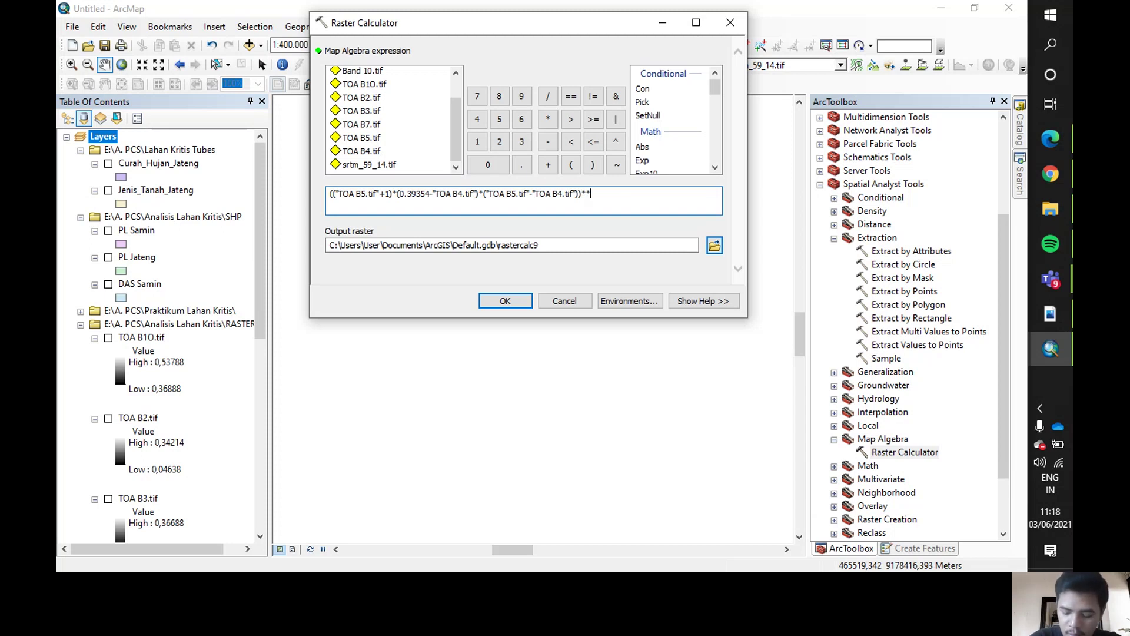
pyautogui.write('(')
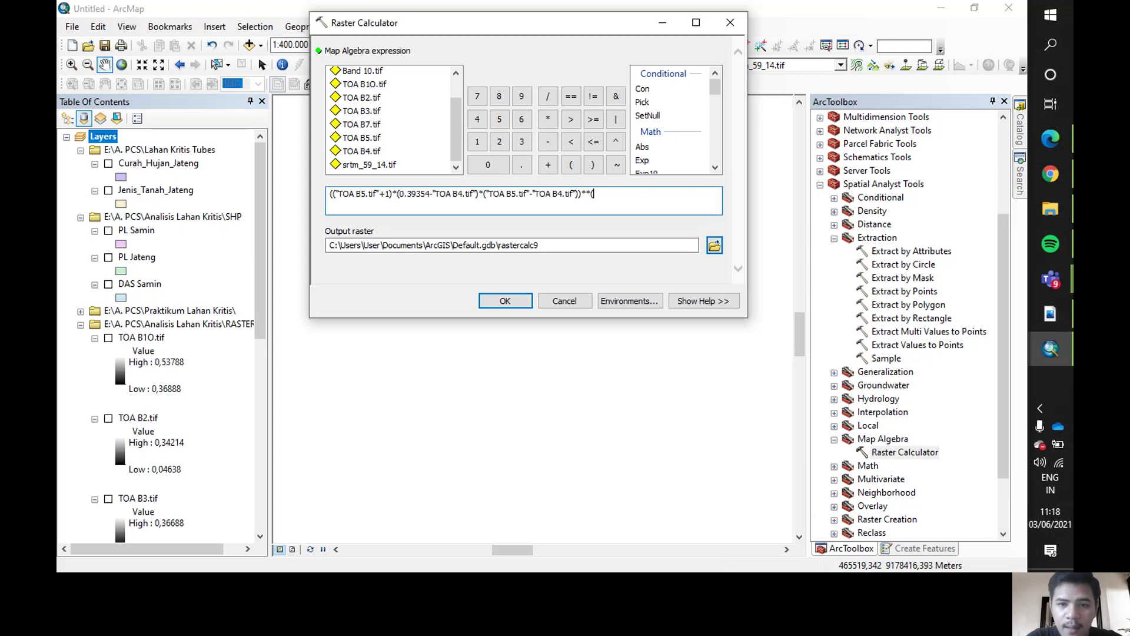
pyautogui.write('1.0/3.0')
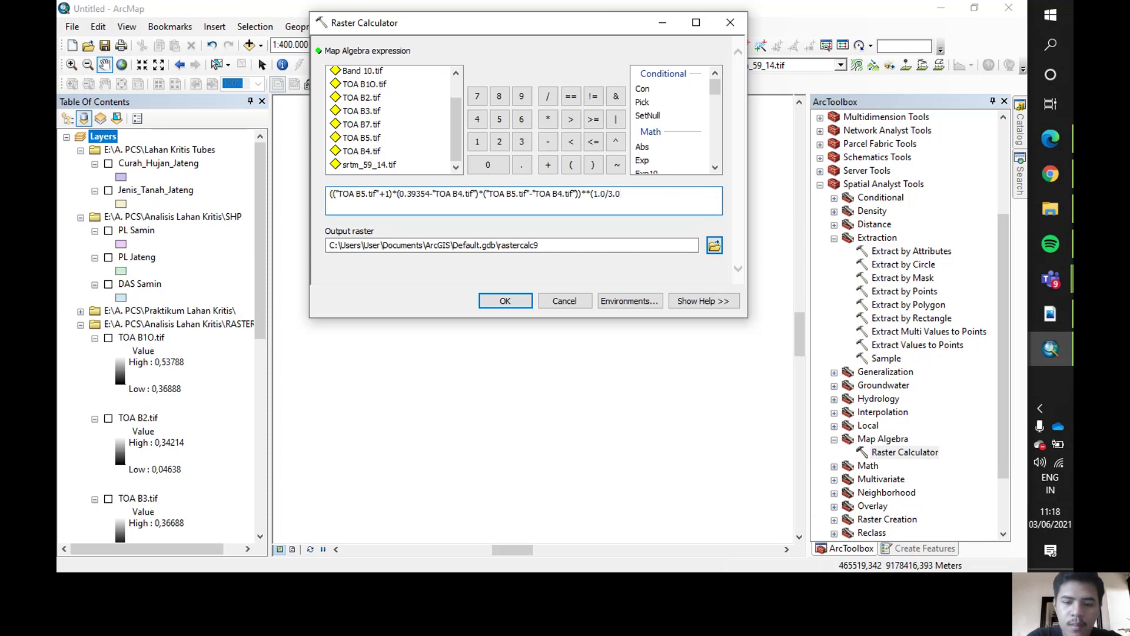
pyautogui.write(')')
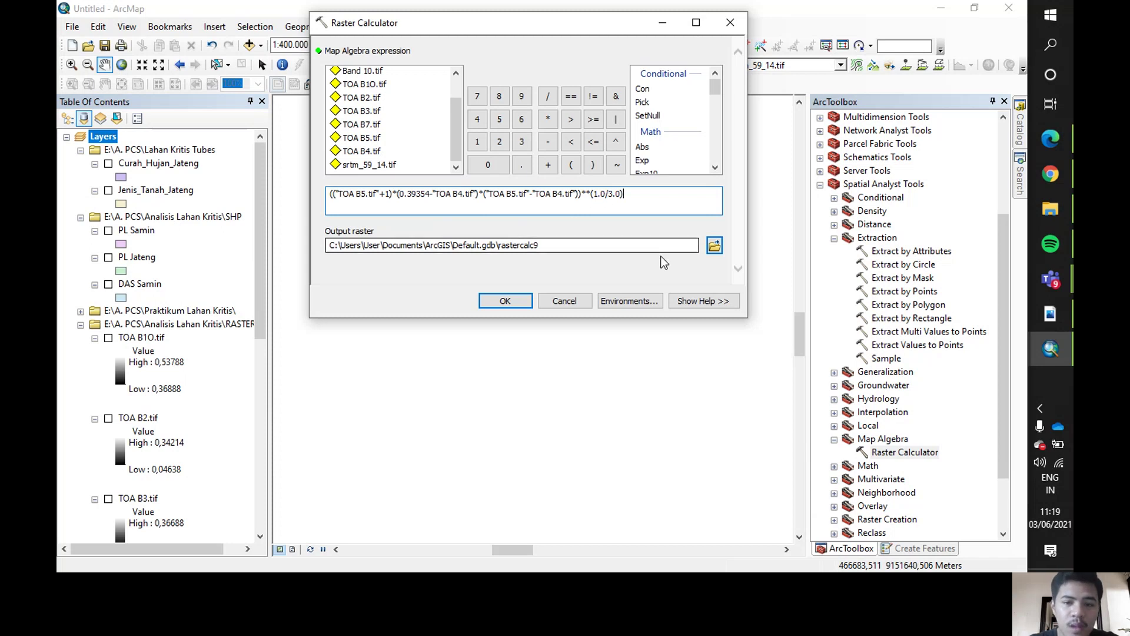
# Try to run the calculation with the output raster saved as AVI in the Praktikum Lahan Kritis folder.
pyautogui.click(712, 244)
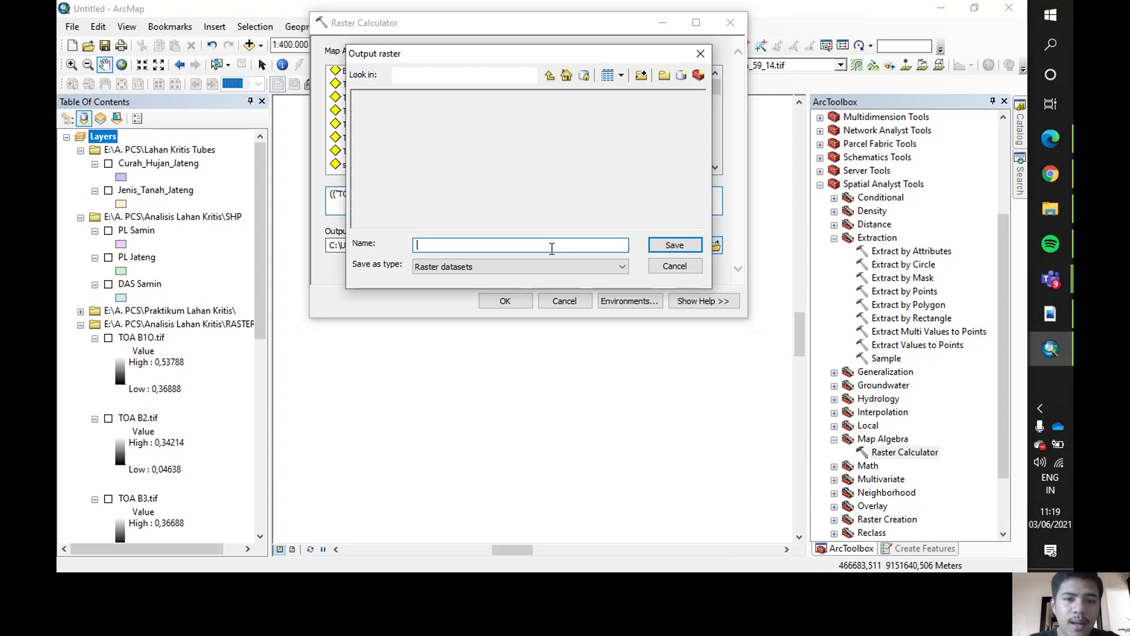
pyautogui.write('AVI')
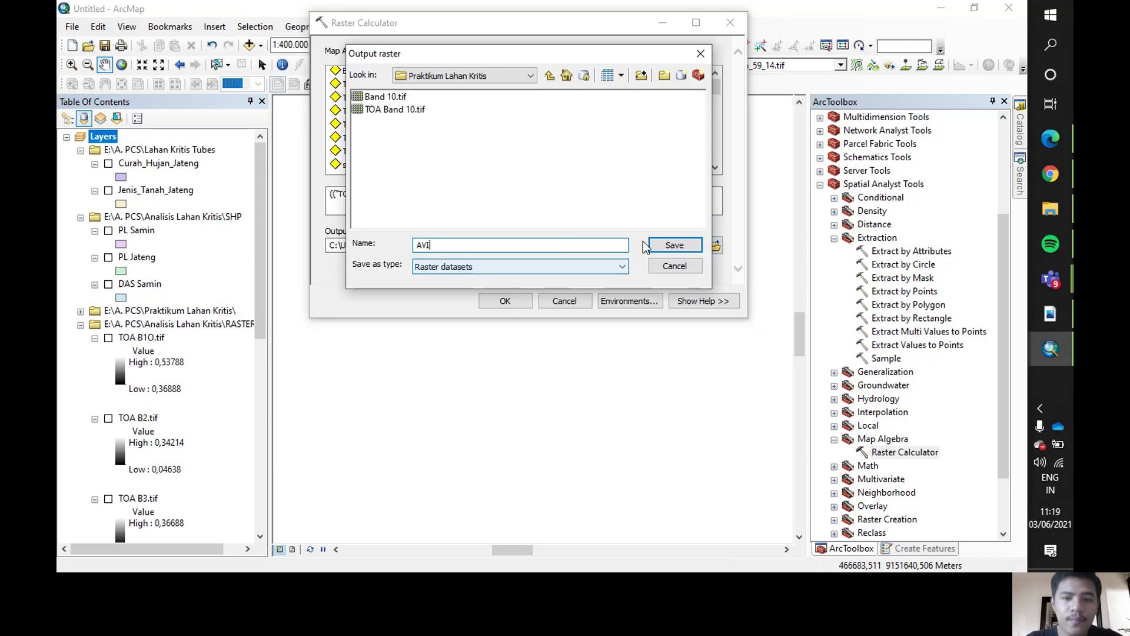
pyautogui.click(674, 245)
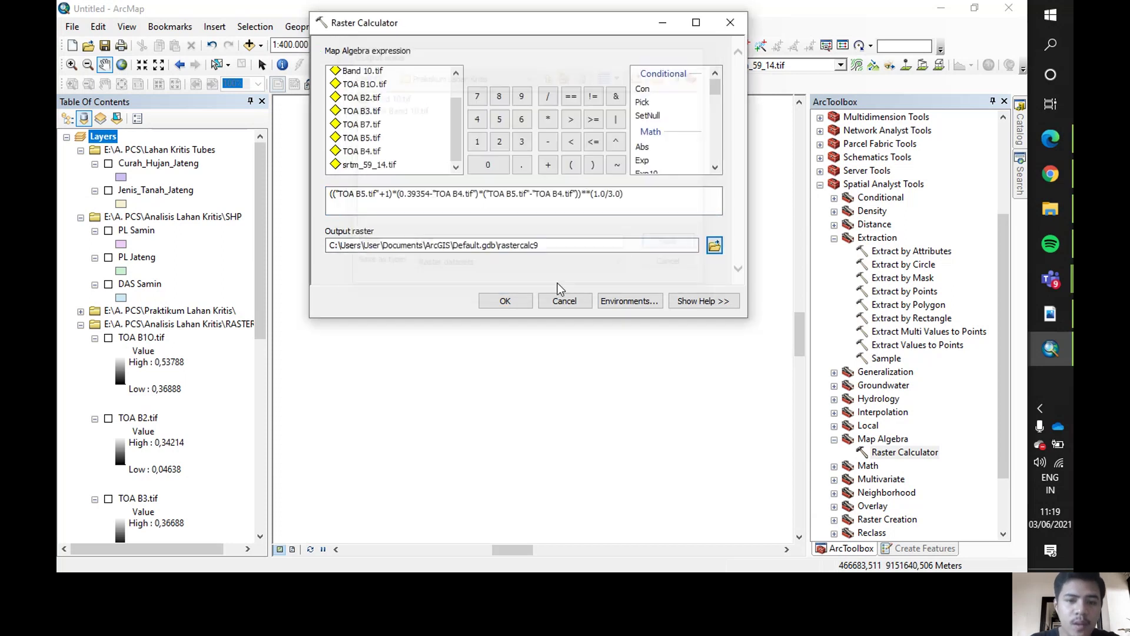
pyautogui.click(512, 300)
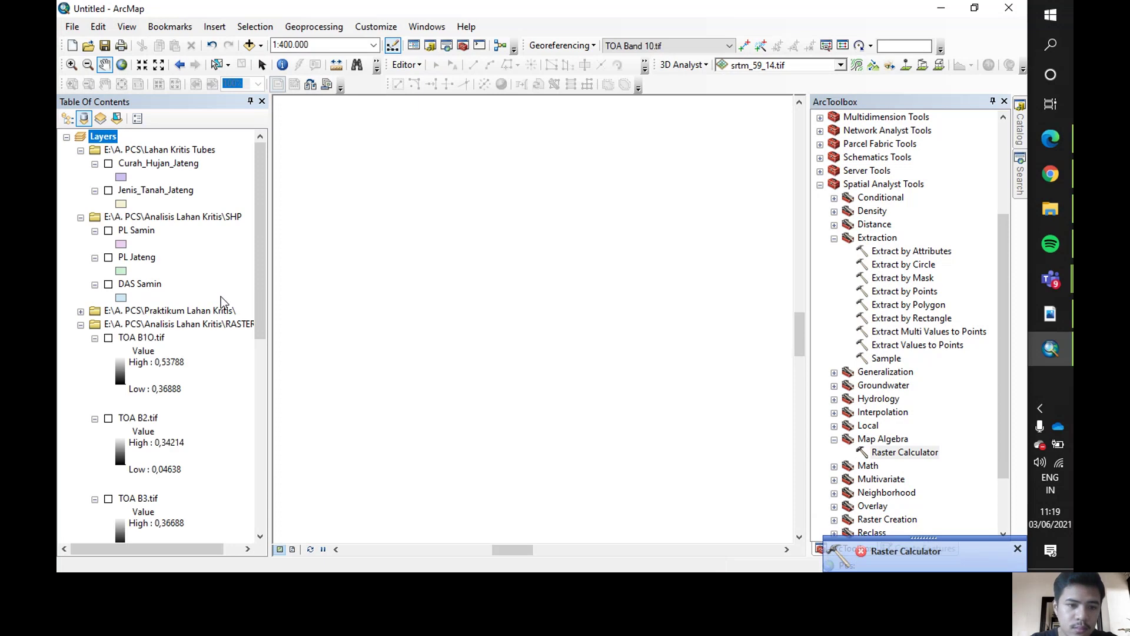
# Start a new Raster Calculator expression with (("TOA B5.tif"+1).
pyautogui.click(903, 452)
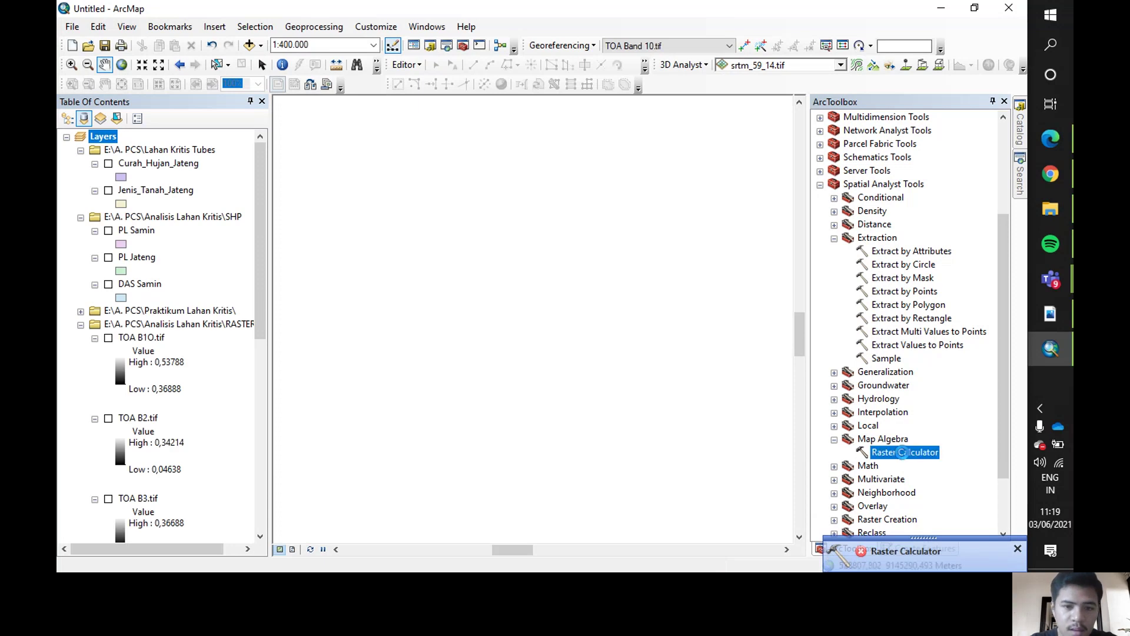
pyautogui.doubleClick(903, 452)
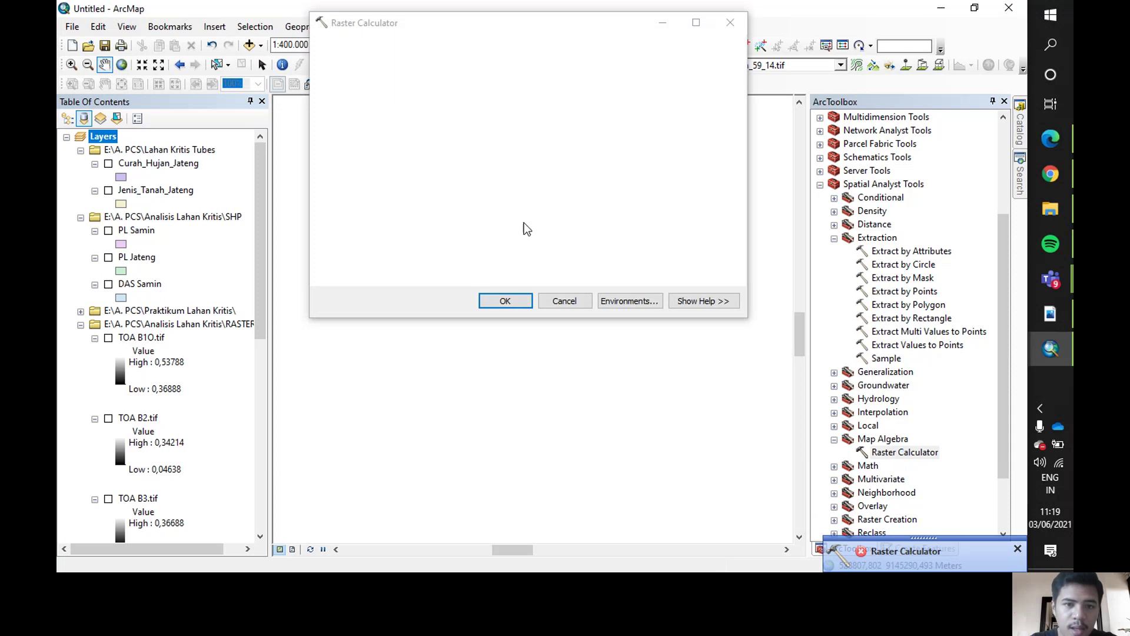
pyautogui.scroll(-3, 373, 155)
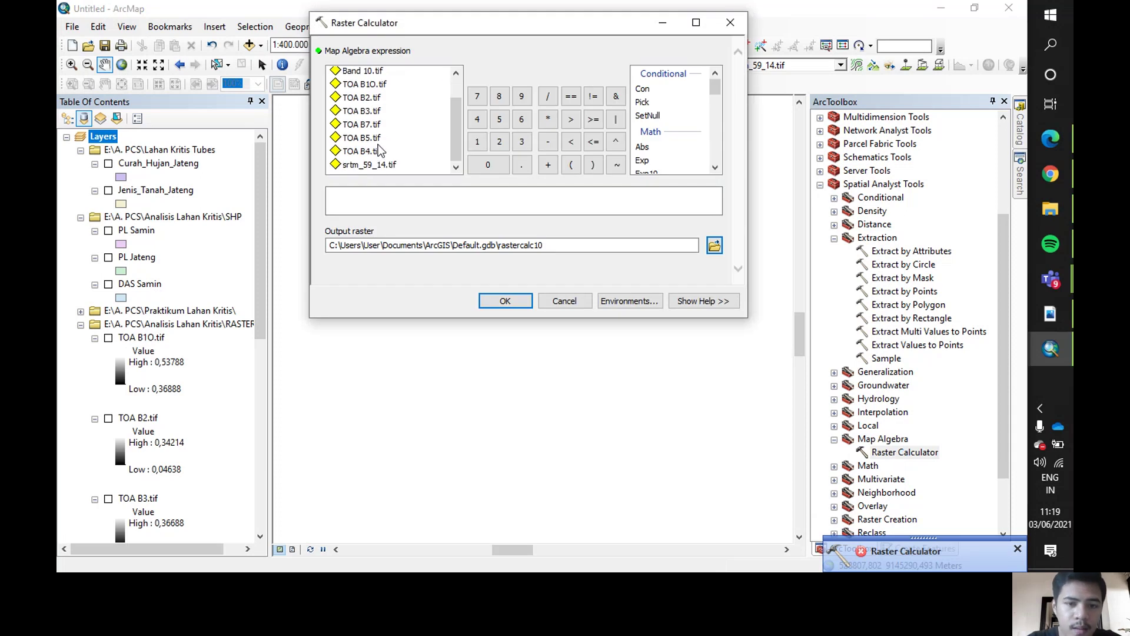
pyautogui.click(443, 196)
pyautogui.write('((')
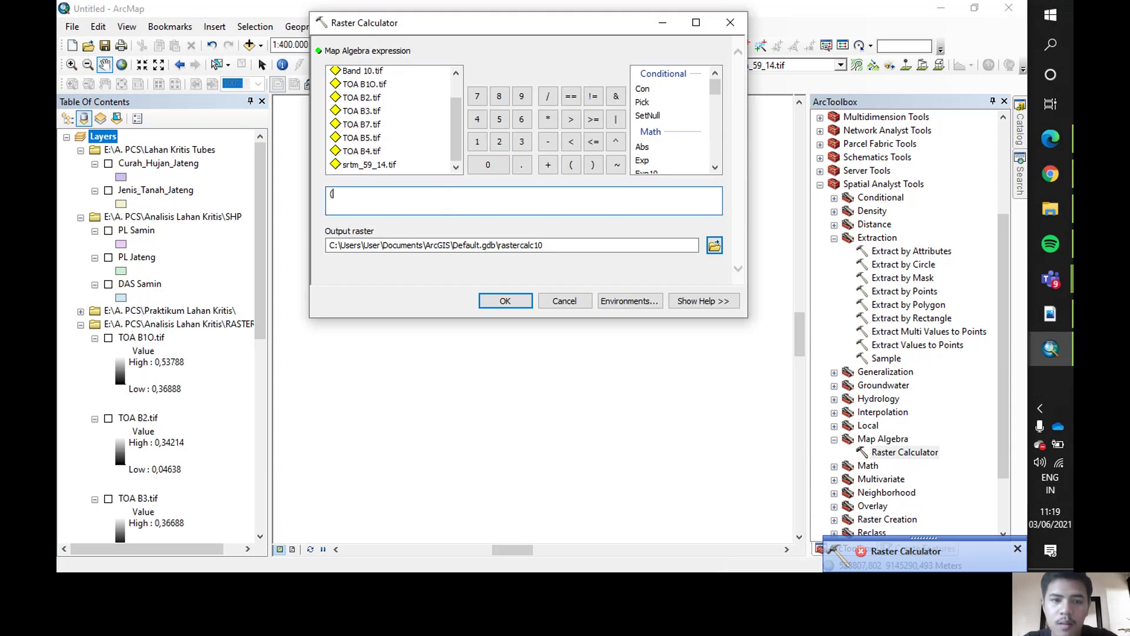
pyautogui.doubleClick(374, 139)
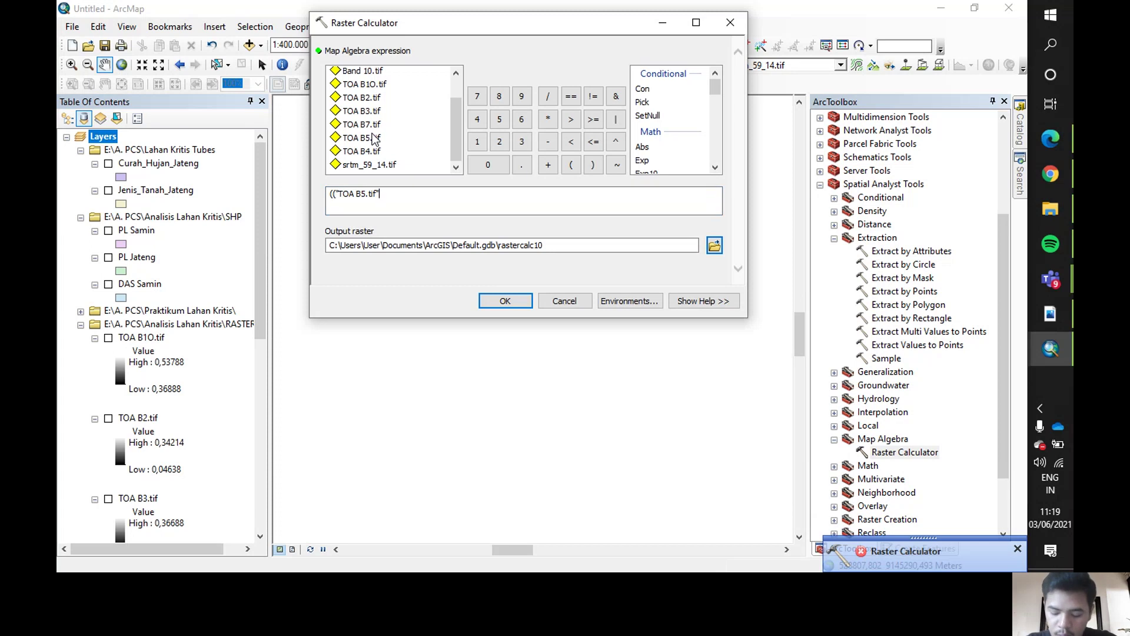
pyautogui.write('+')
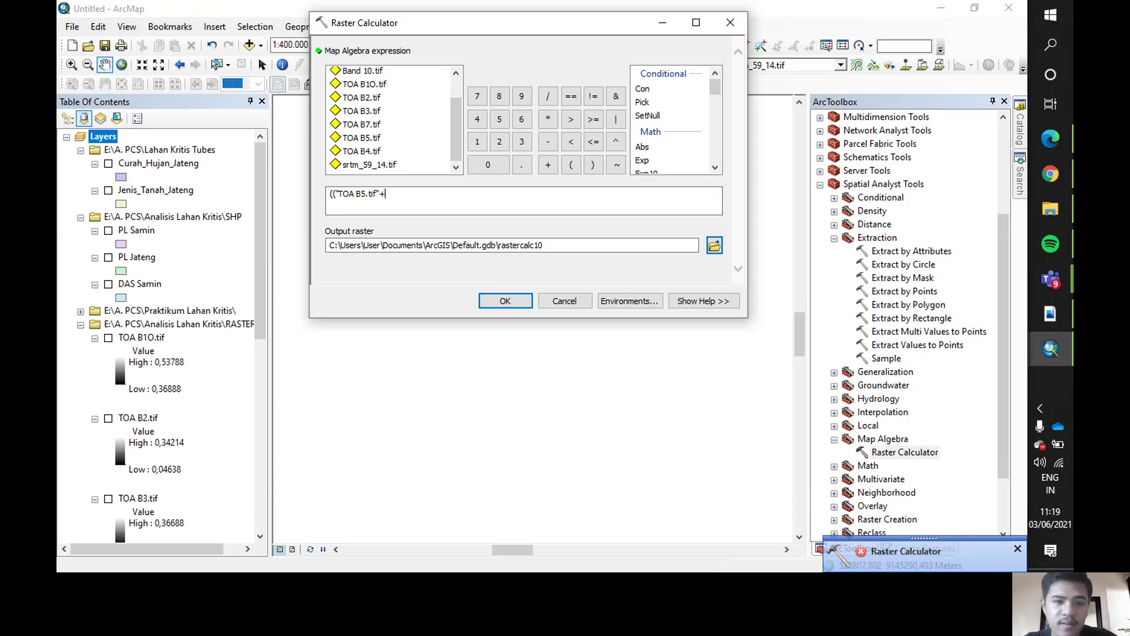
pyautogui.write('1)')
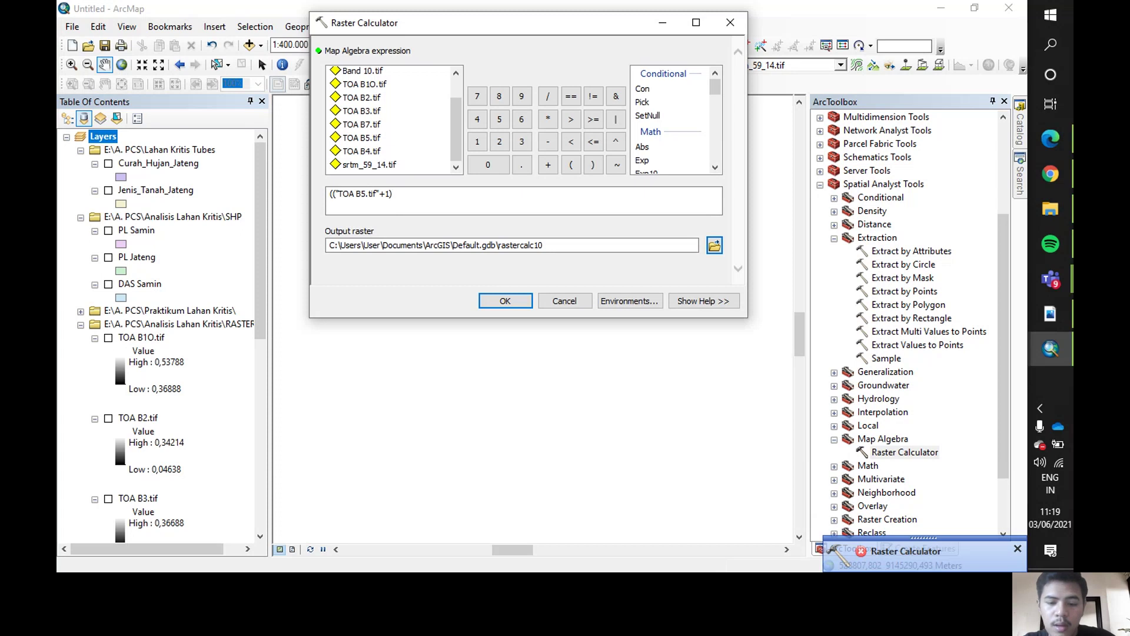
# Continue the new expression with *(0.39354-"TOA B4.tif" as the second factor.
pyautogui.write('*')
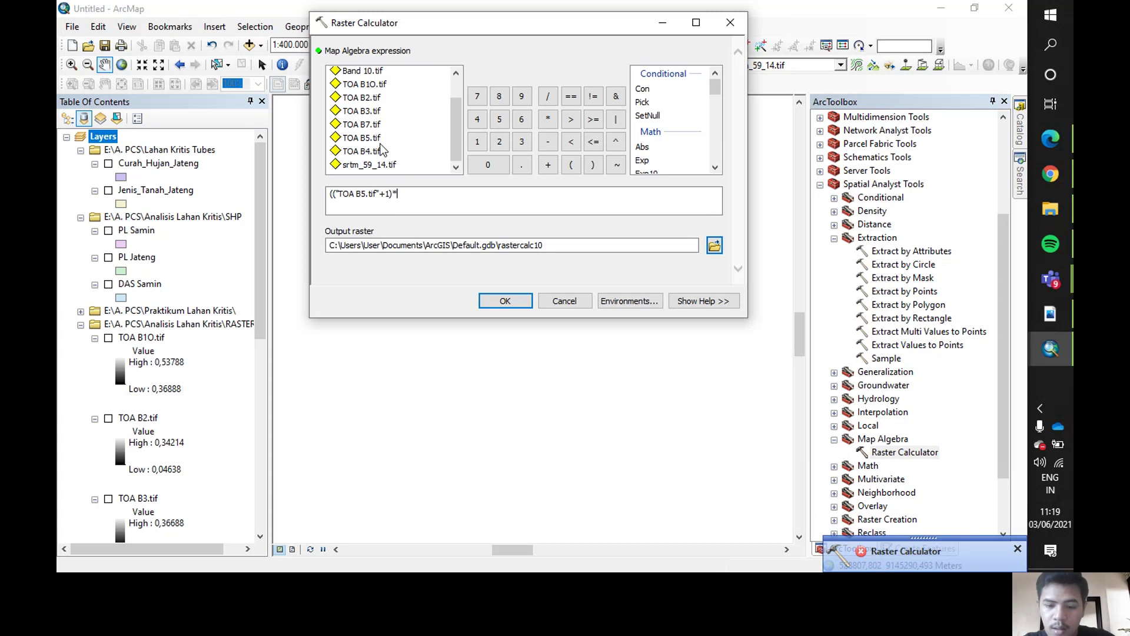
pyautogui.write('(0.3')
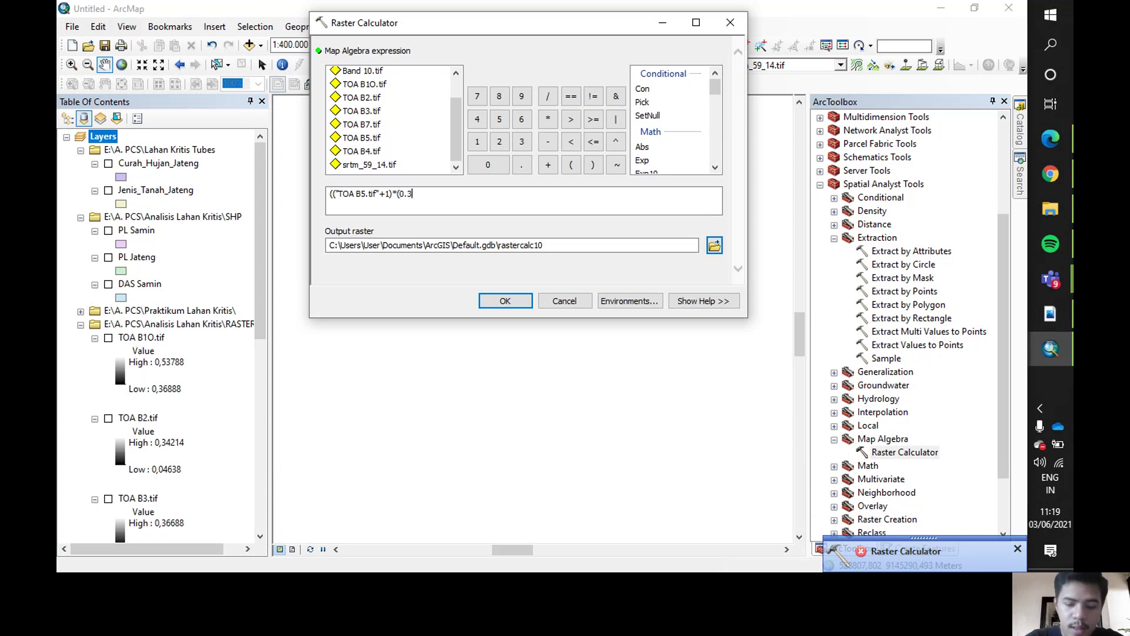
pyautogui.write('9')
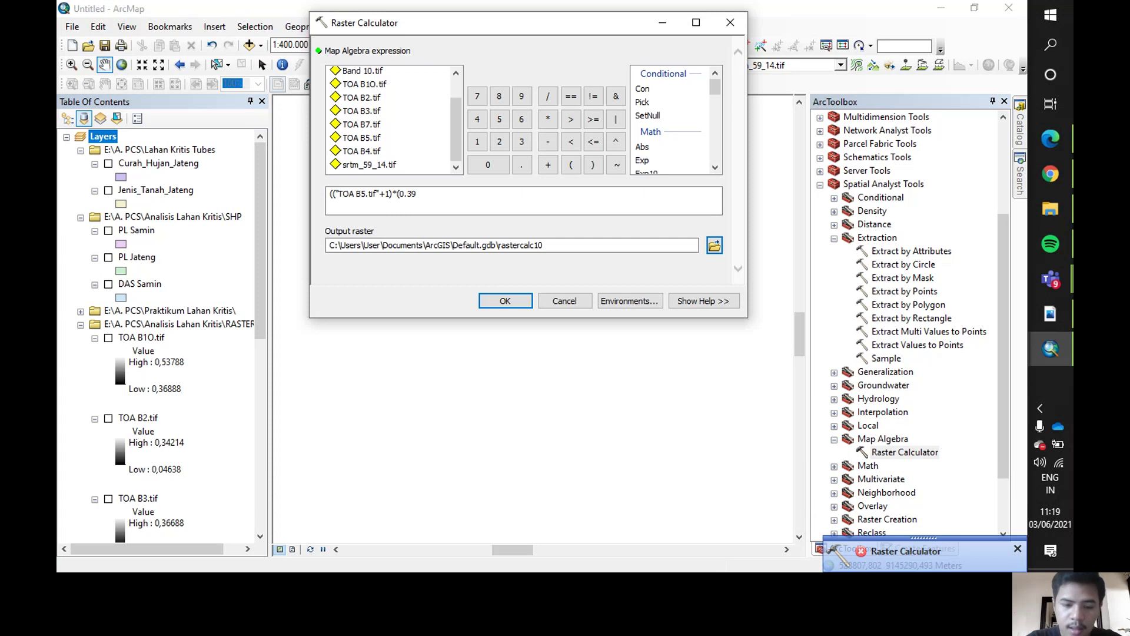
pyautogui.write('354-')
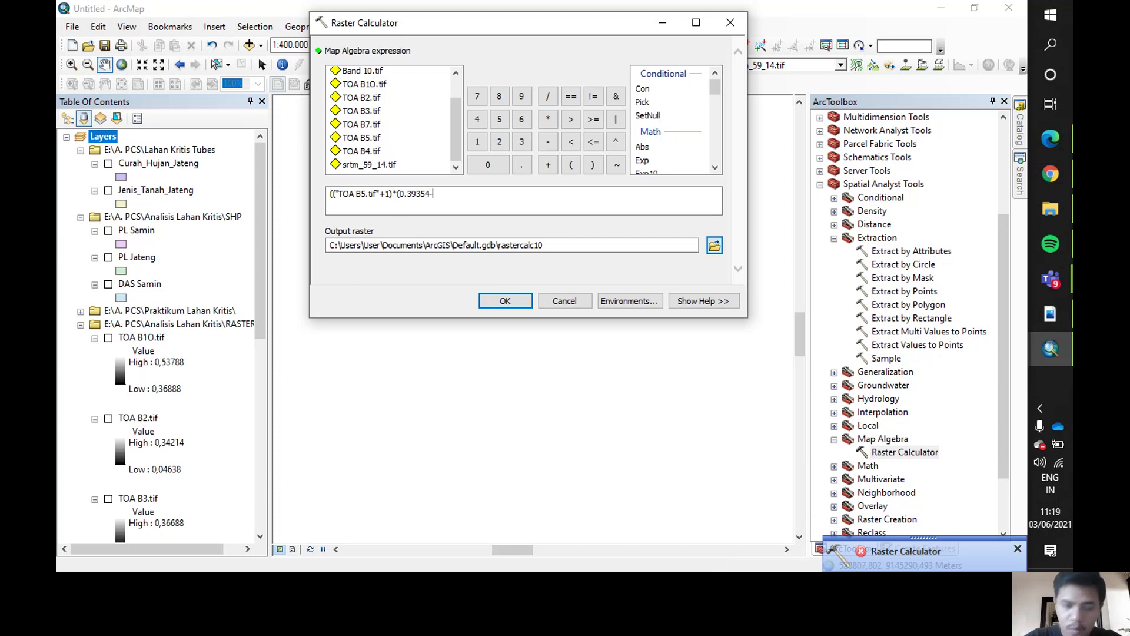
pyautogui.doubleClick(384, 149)
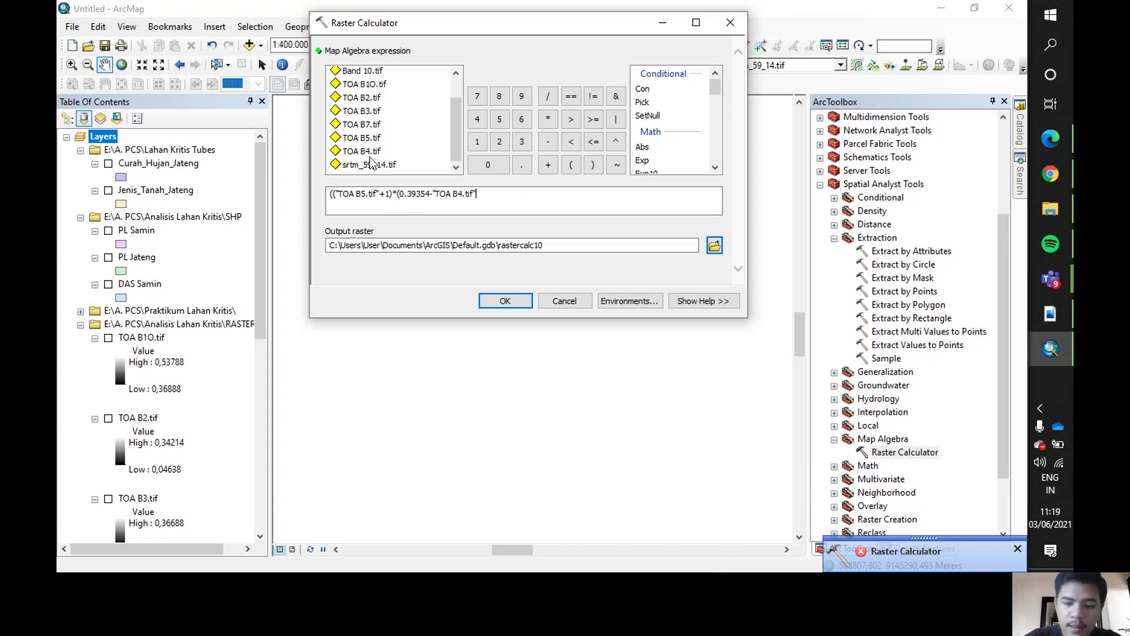
# Extend the expression with the third factor )*("TOA B5.tif"-"TOA B4.tif".
pyautogui.write(')*(')
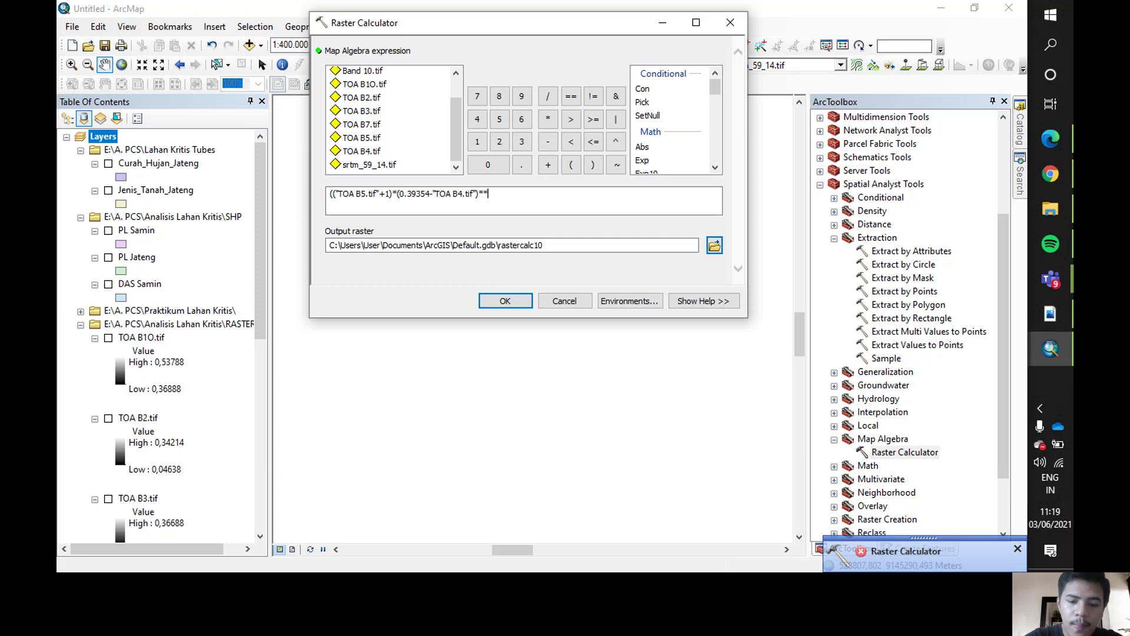
pyautogui.doubleClick(371, 138)
pyautogui.write('-')
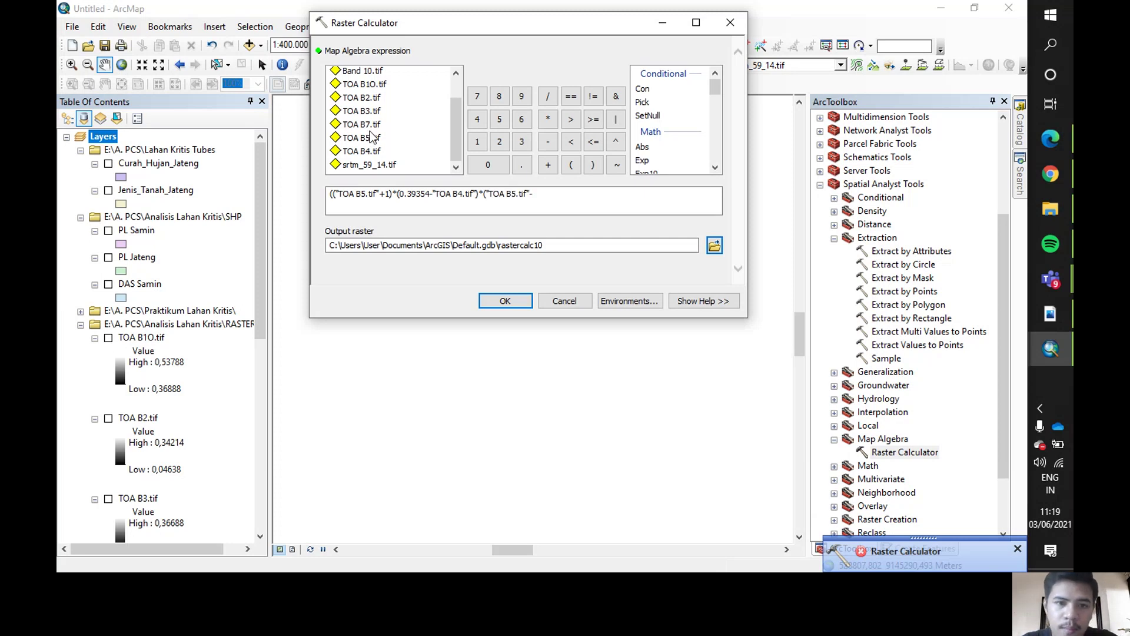
pyautogui.doubleClick(374, 152)
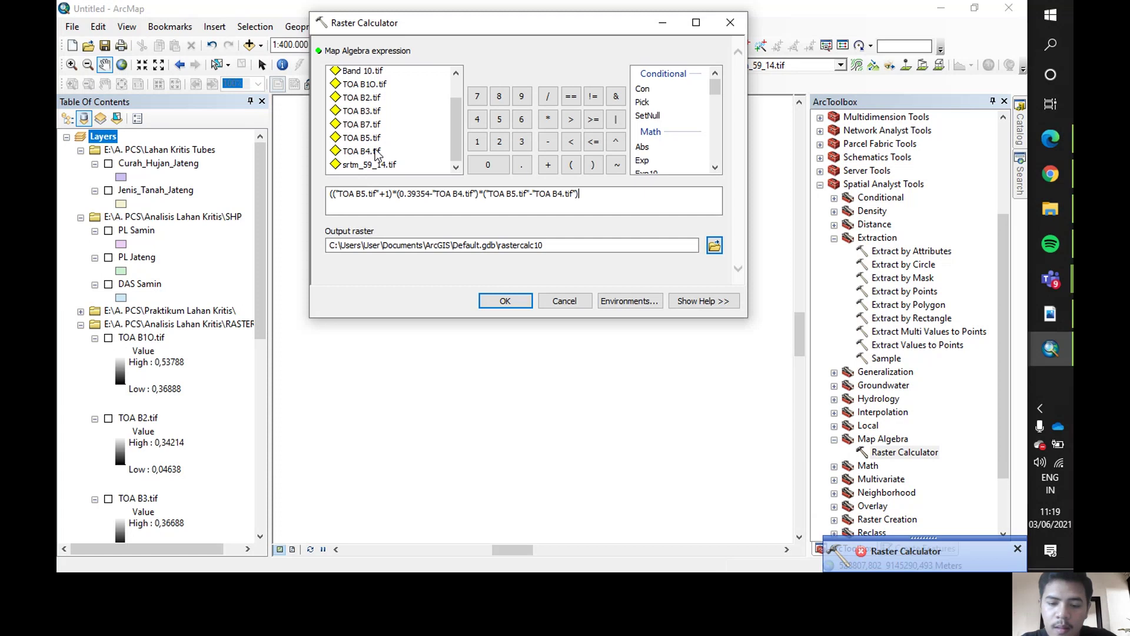
# Close the third factor's bracket and add the exponent **(1.0/3.0) to the expression.
pyautogui.write(')**')
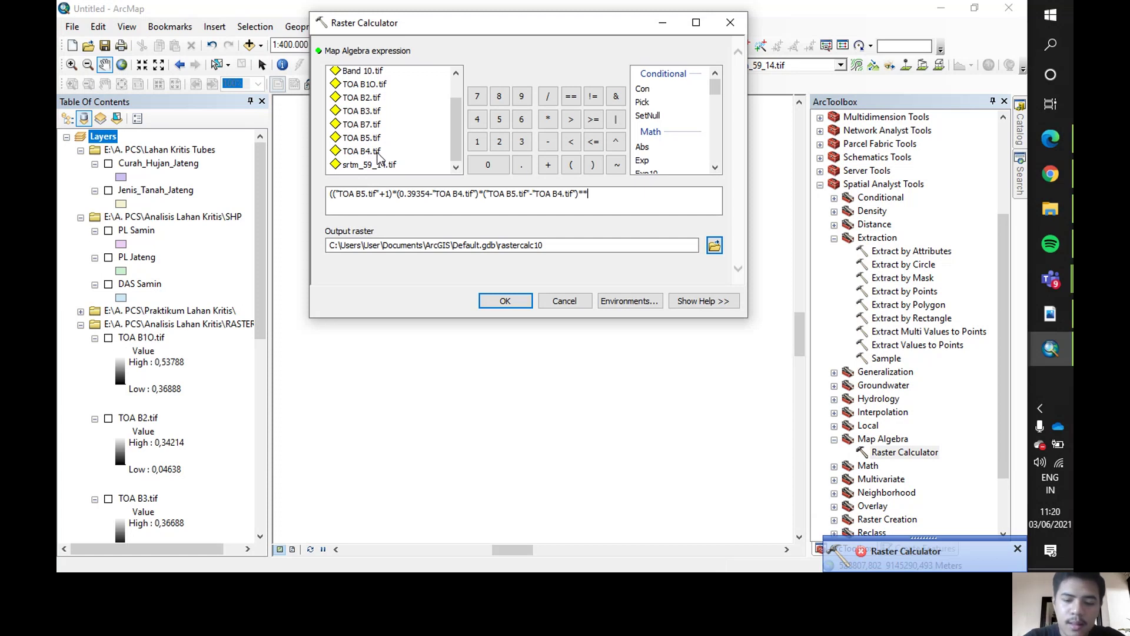
pyautogui.write('(1.0/3')
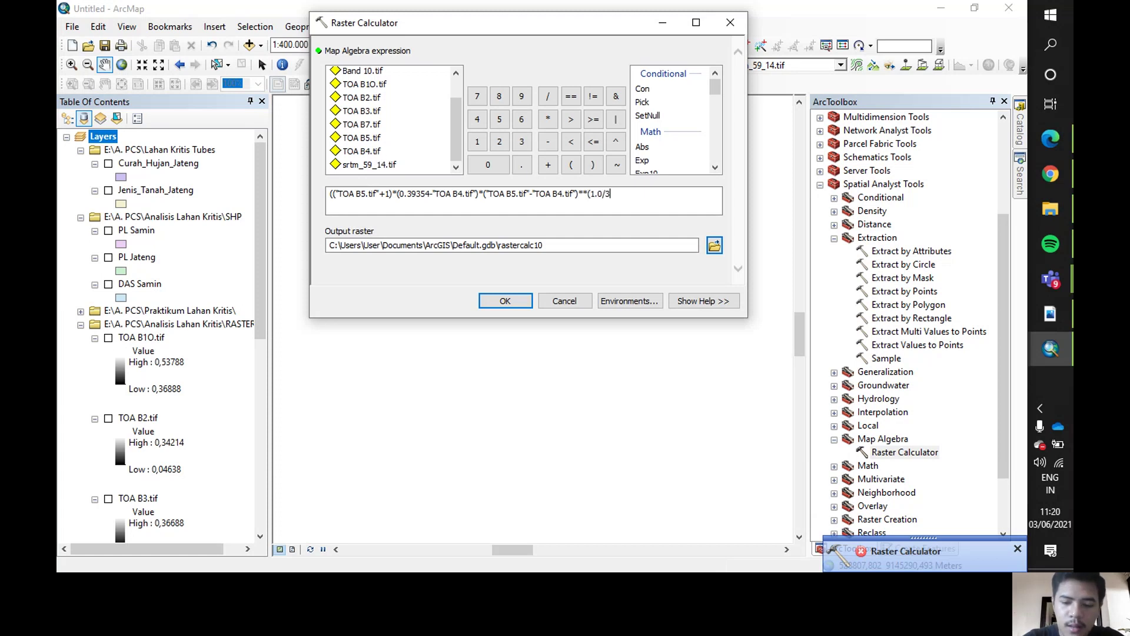
pyautogui.write('.0)')
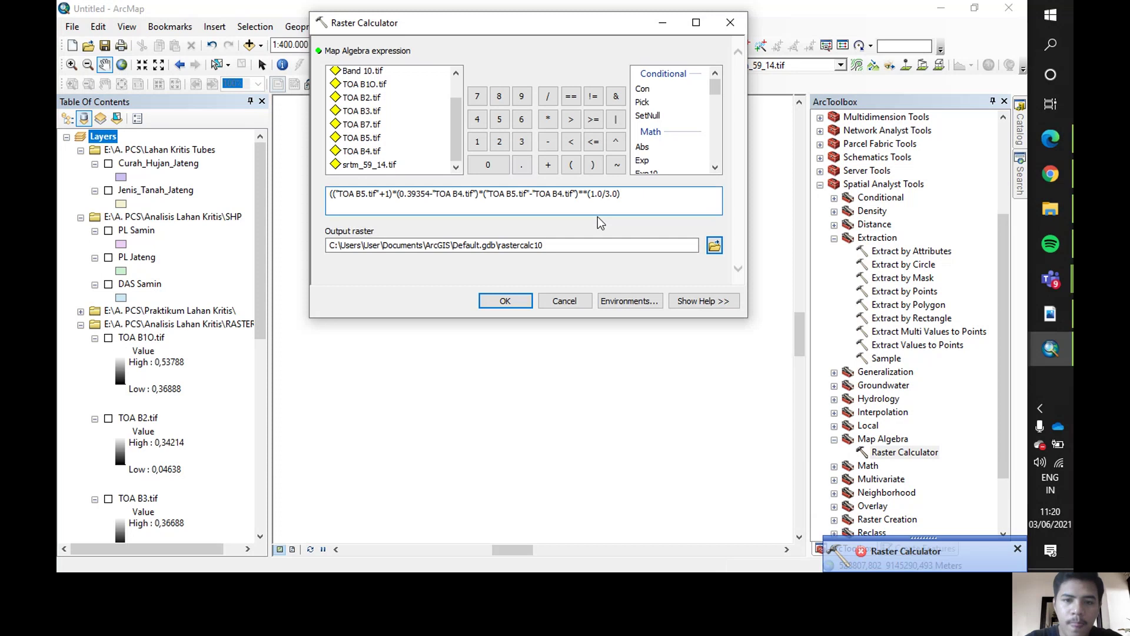
# Set the output raster to AVI.tif in the Praktikum Lahan Kritis folder.
pyautogui.click(714, 247)
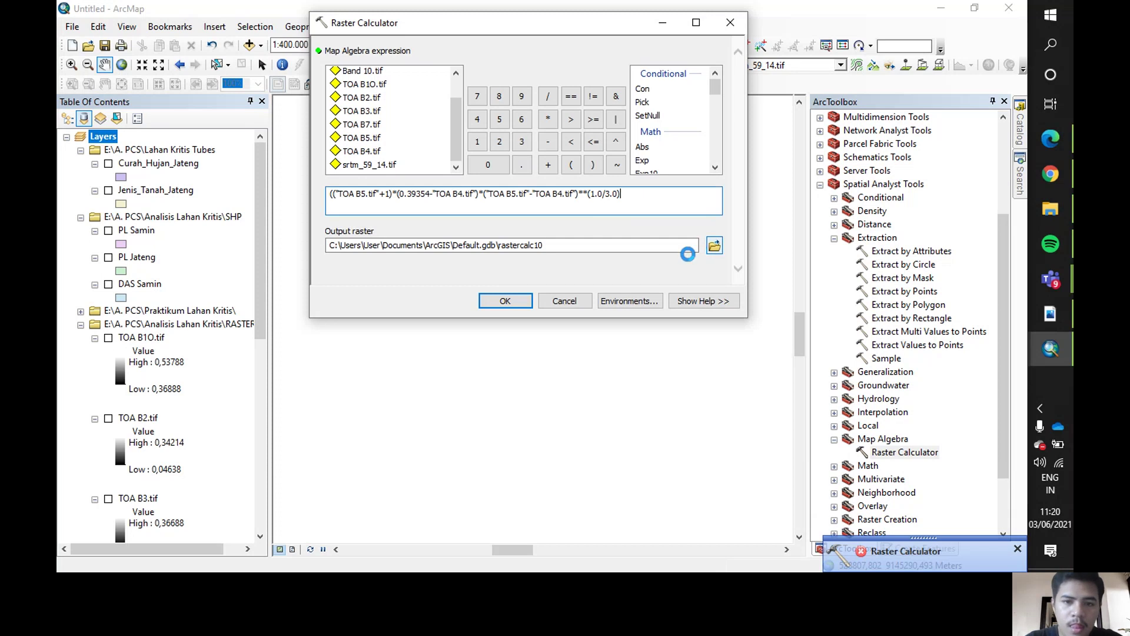
pyautogui.write('av')
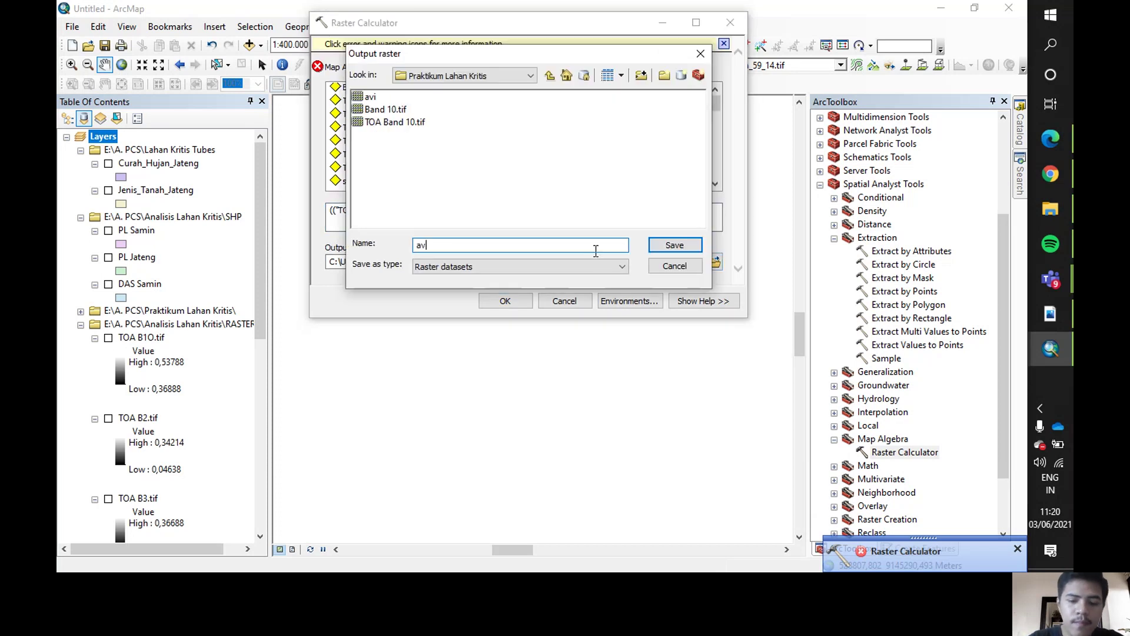
pyautogui.write('i,TO')
pyautogui.press('BackSpace')
pyautogui.press('BackSpace')
pyautogui.press('BackSpace')
pyautogui.press('BackSpace')
pyautogui.press('BackSpace')
pyautogui.press('BackSpace')
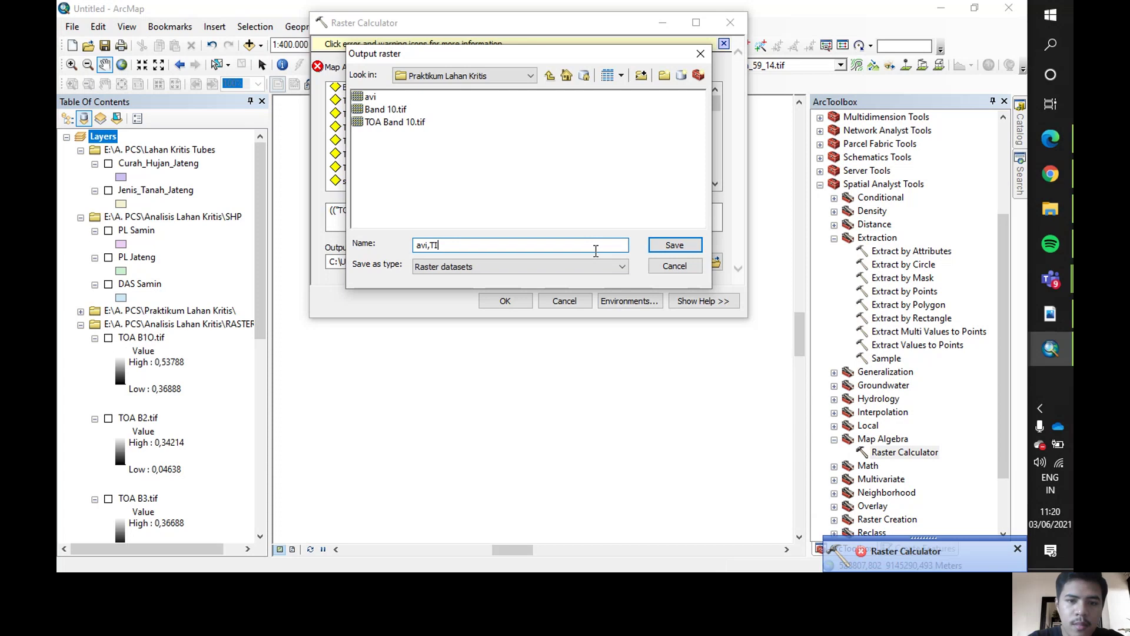
pyautogui.write('AVI.tif')
pyautogui.press('Return')
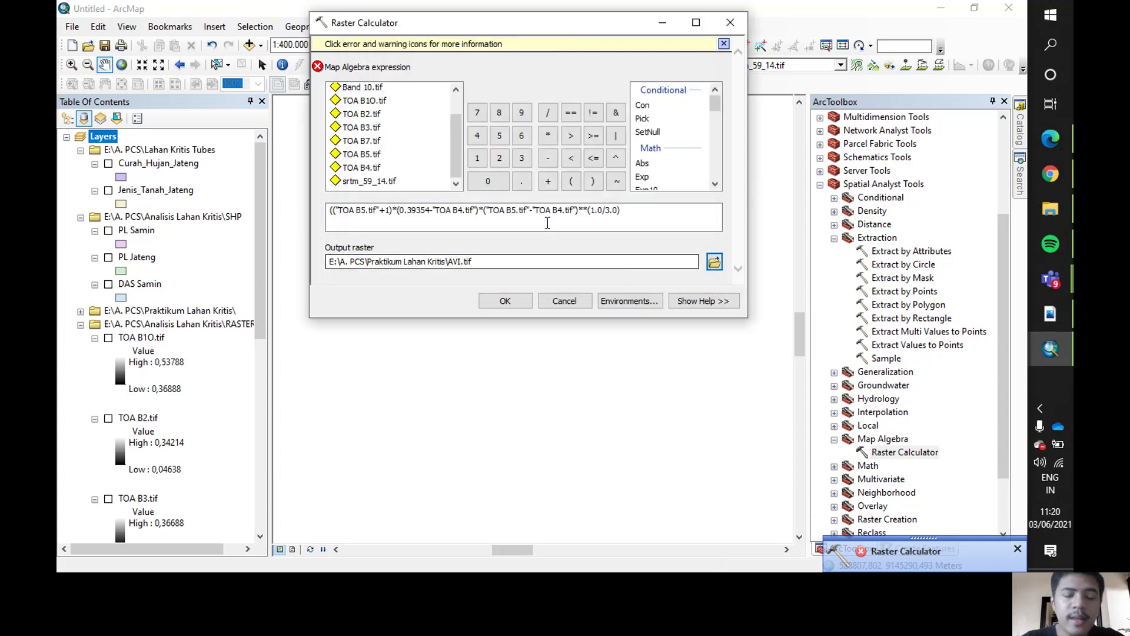
# Add the missing closing parenthesis before **(1.0/3.0) and run the raster calculation.
pyautogui.click(584, 213)
pyautogui.write(')')
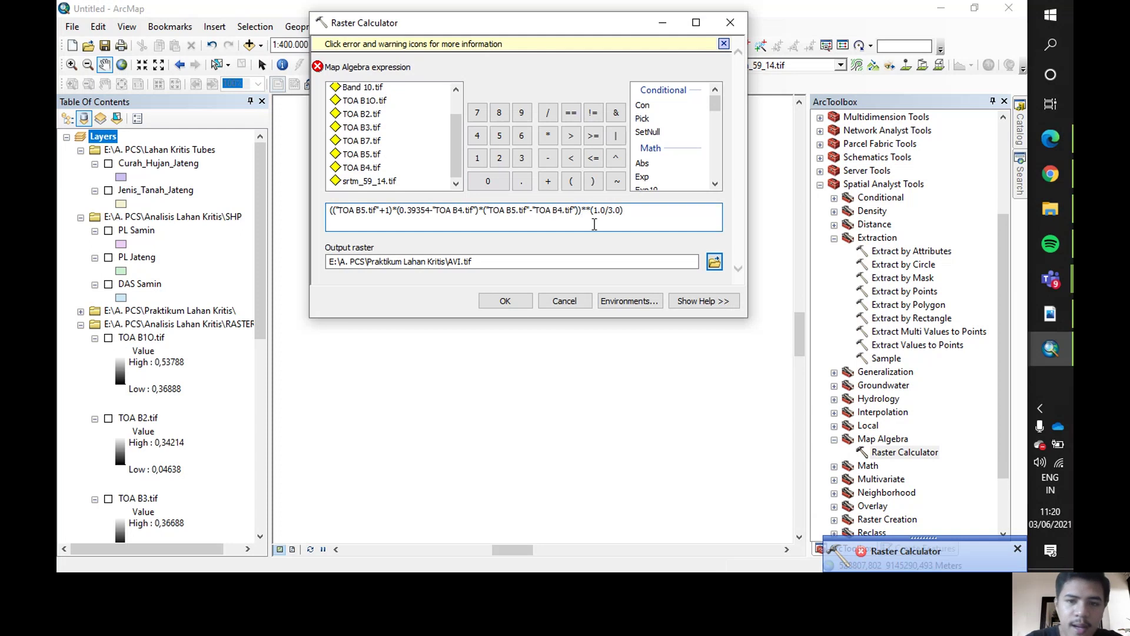
pyautogui.click(519, 298)
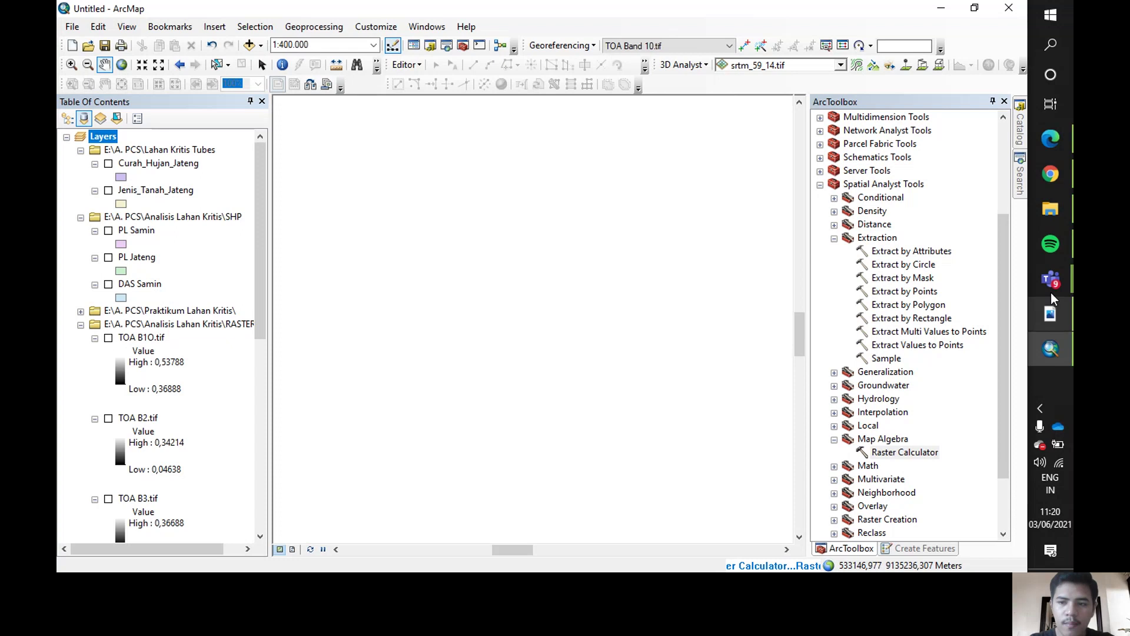
pyautogui.moveTo(1051, 292)
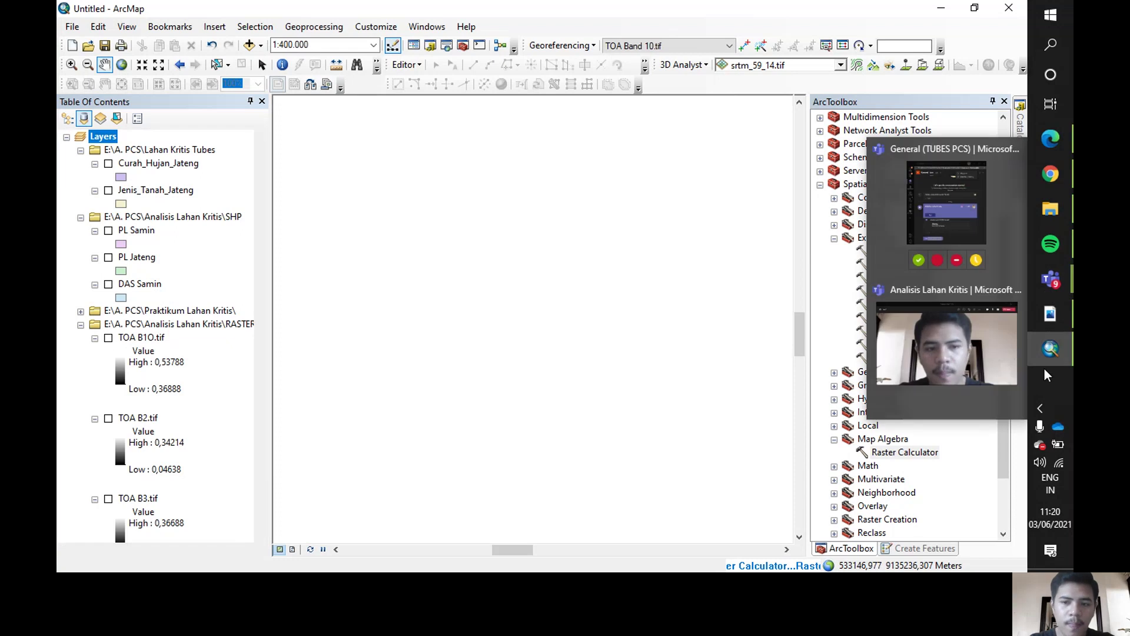
pyautogui.click(965, 347)
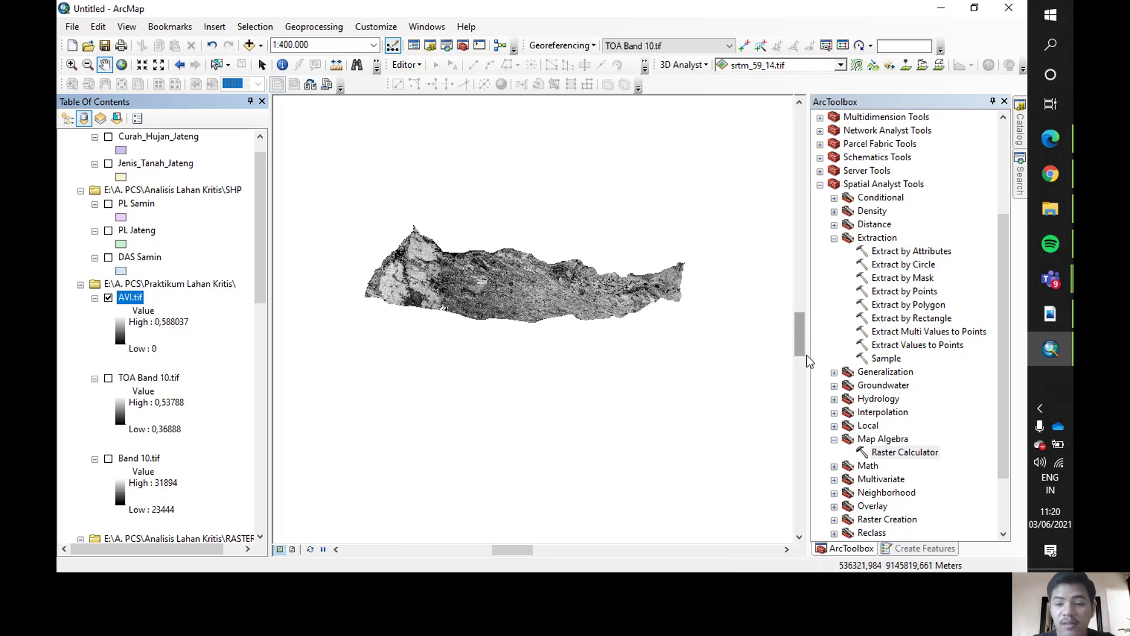
# Start a new Raster Calculator expression with (("TOA B7.tif"+"TOA B4.tif")-.
pyautogui.doubleClick(912, 452)
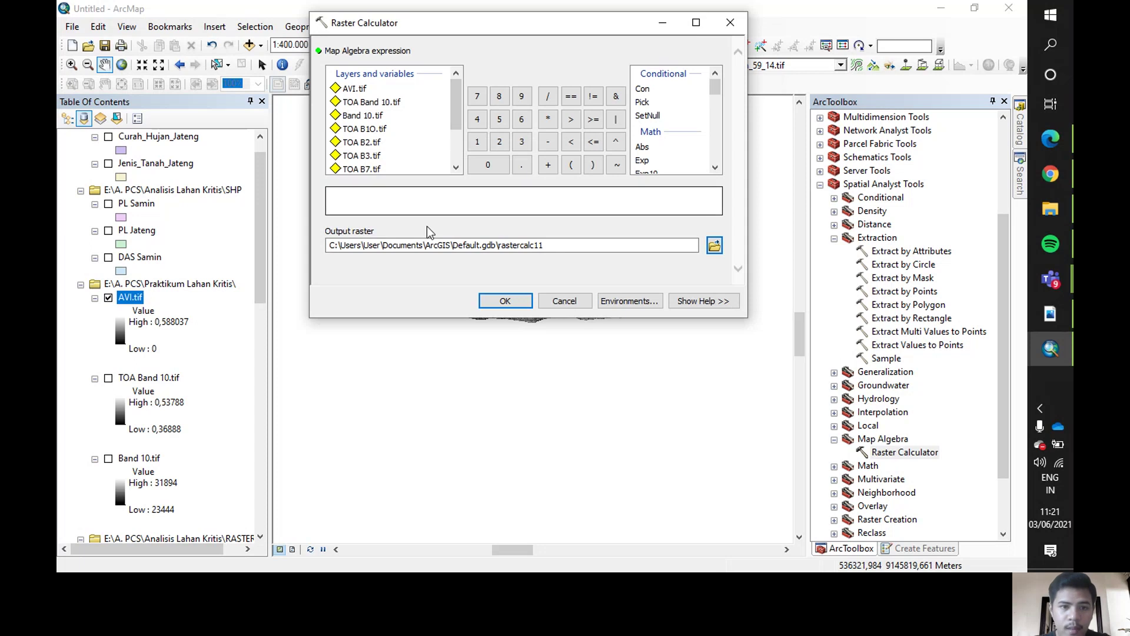
pyautogui.click(423, 202)
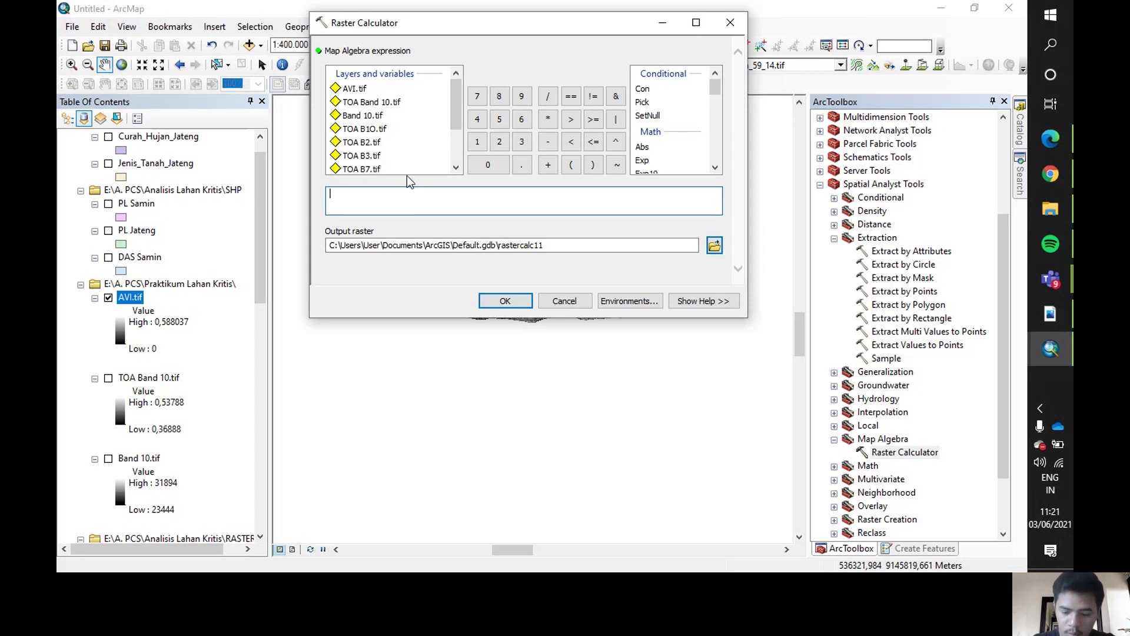
pyautogui.write('((')
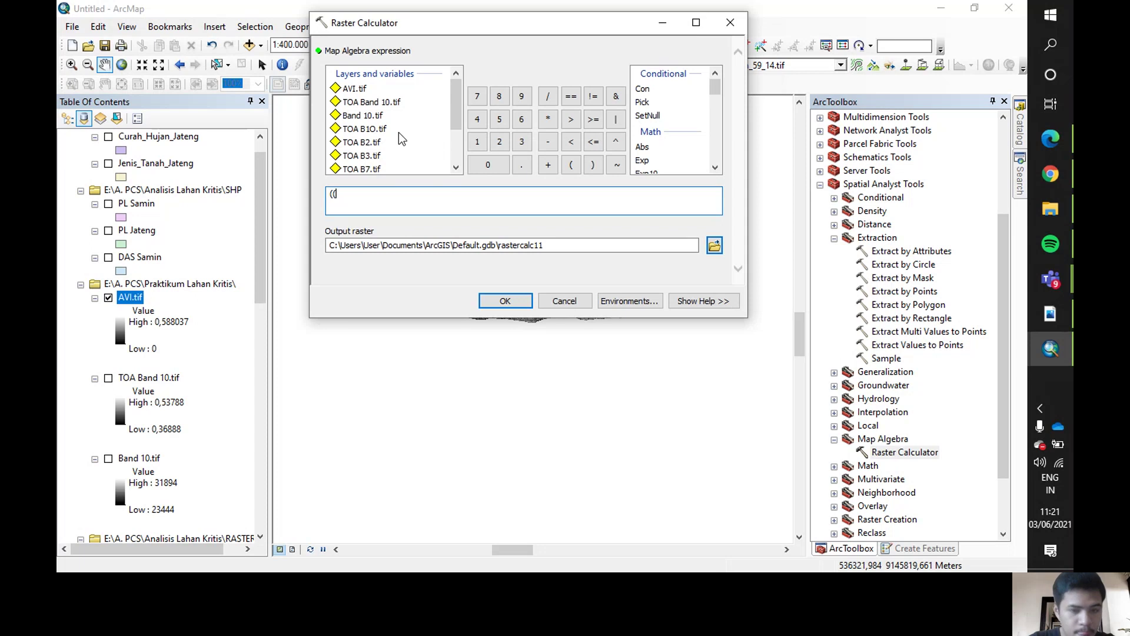
pyautogui.doubleClick(369, 169)
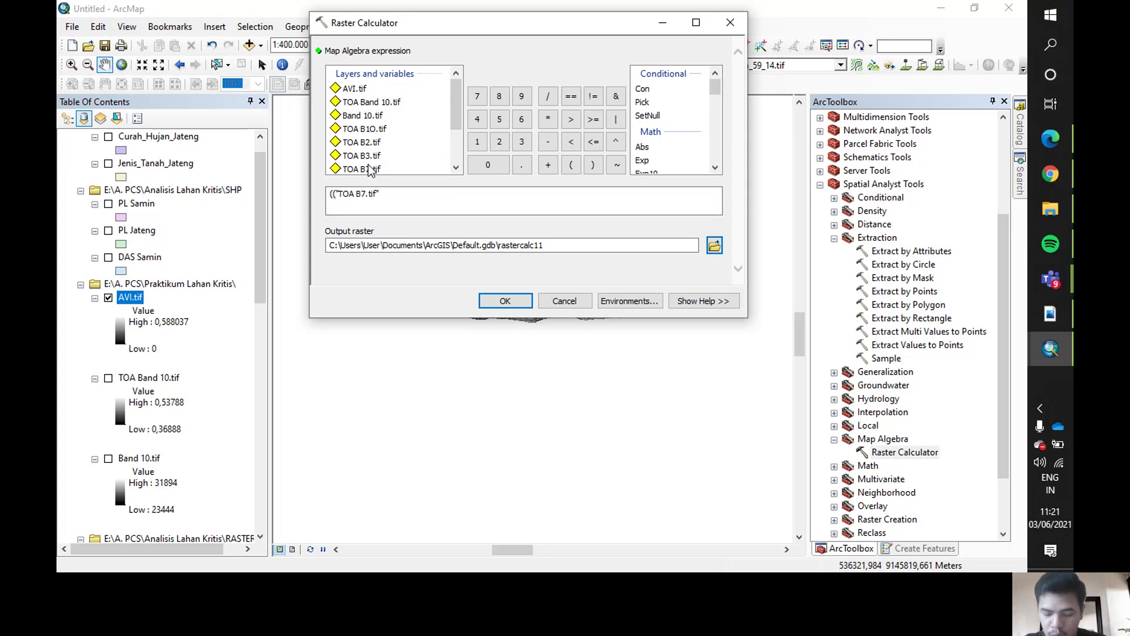
pyautogui.write('+')
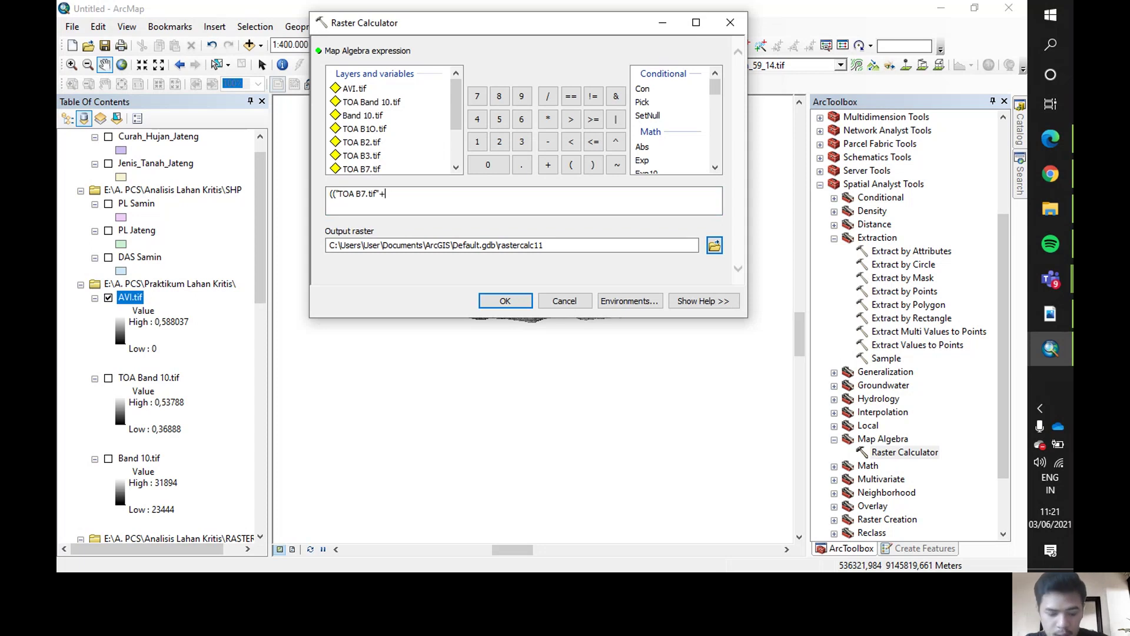
pyautogui.scroll(-1, 374, 158)
pyautogui.doubleClick(361, 158)
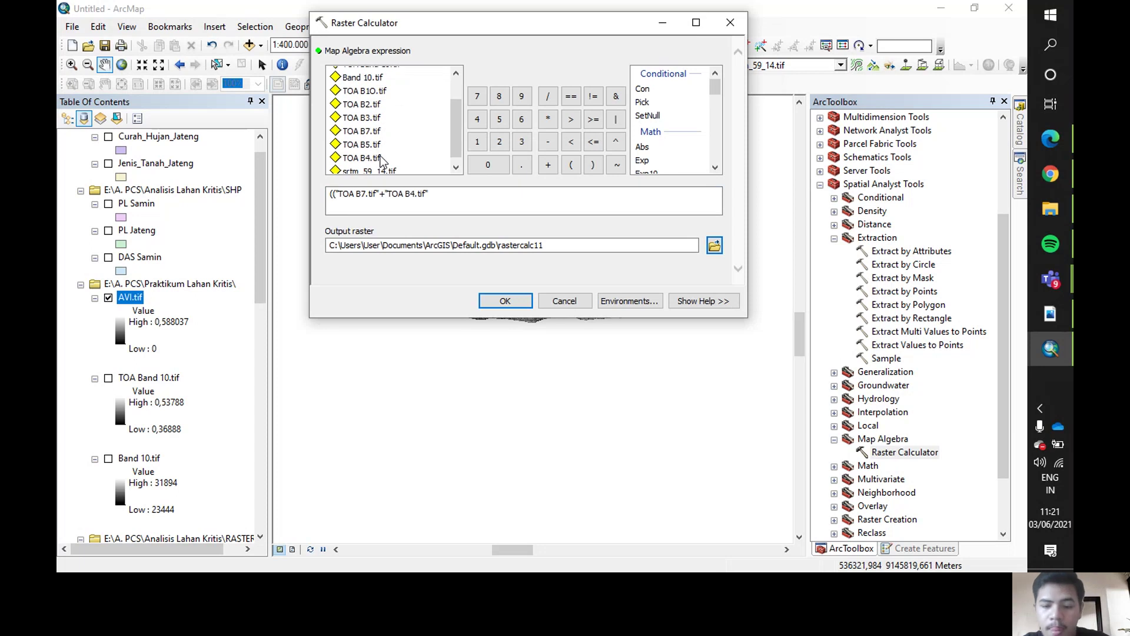
pyautogui.write(')-')
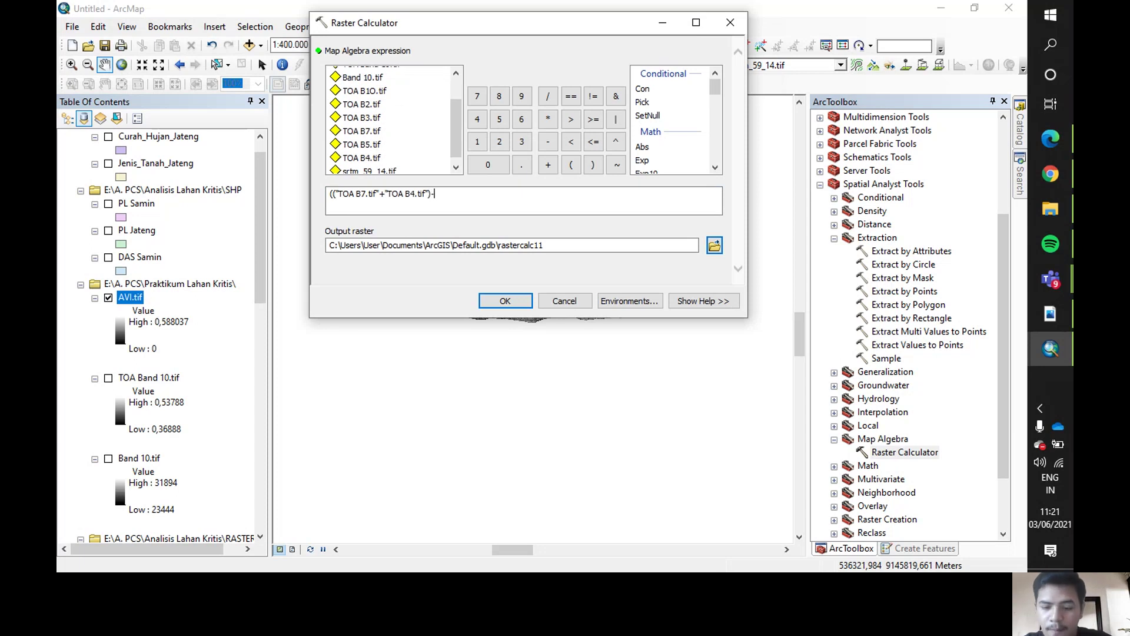
# Continue the expression with the subtracted sum and division sign ("TOA B5.tif"+"TOA B2.tif")/.
pyautogui.write('(')
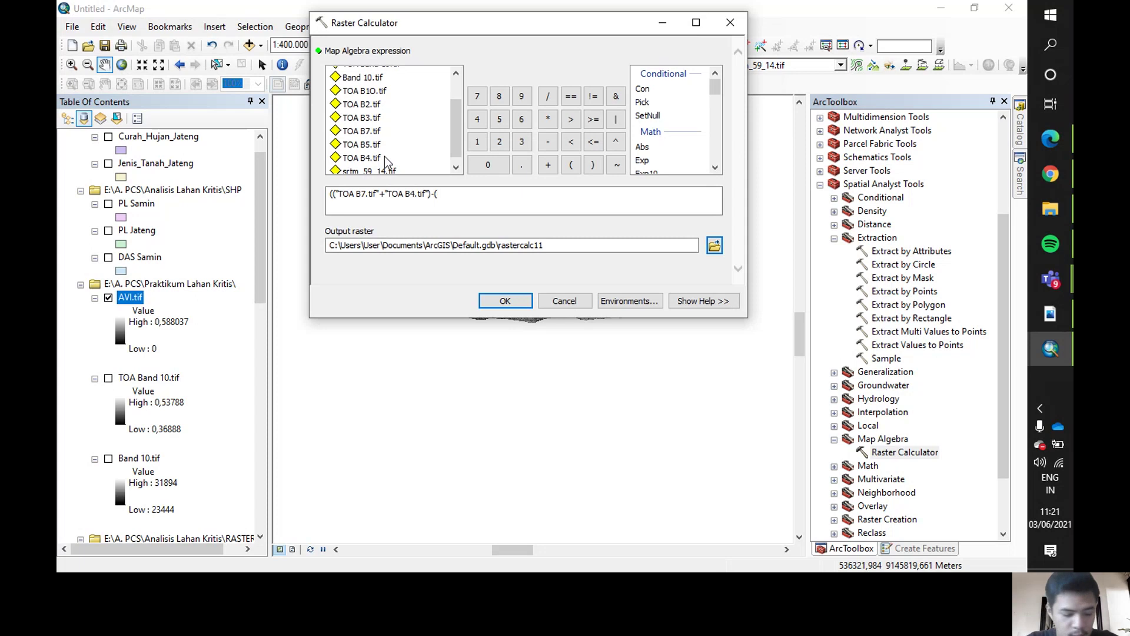
pyautogui.doubleClick(368, 149)
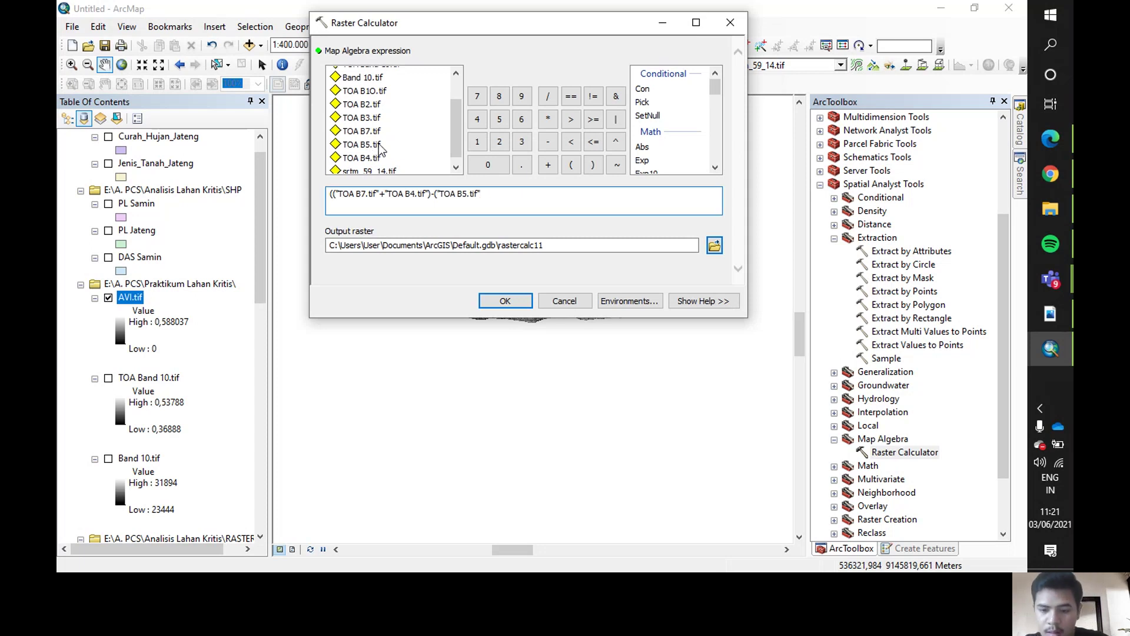
pyautogui.write('+')
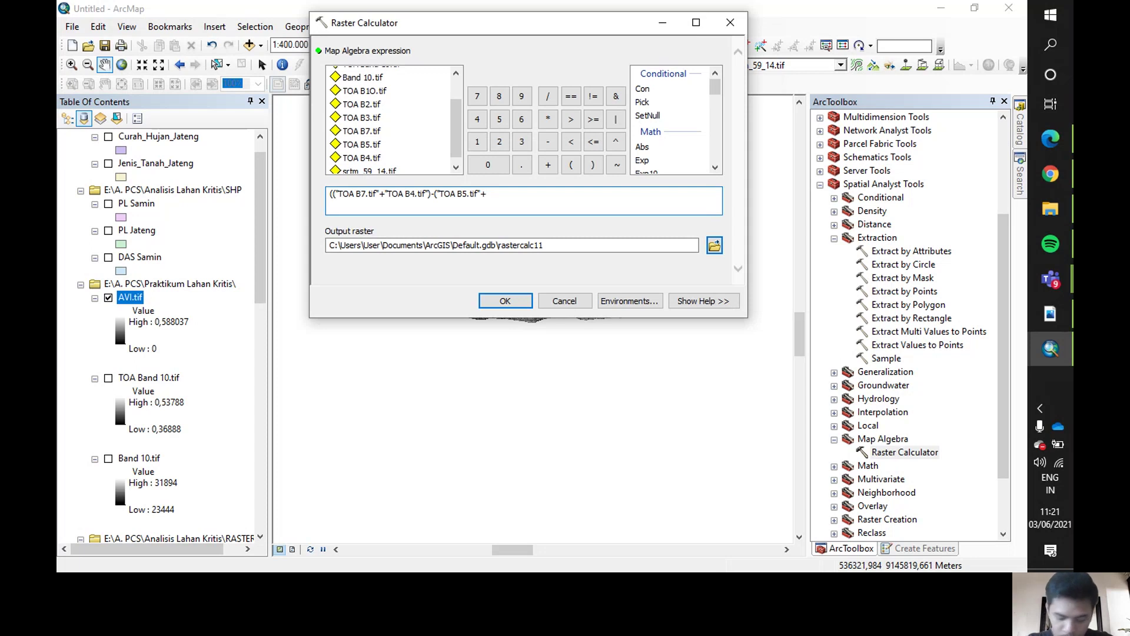
pyautogui.doubleClick(364, 106)
pyautogui.write(')/')
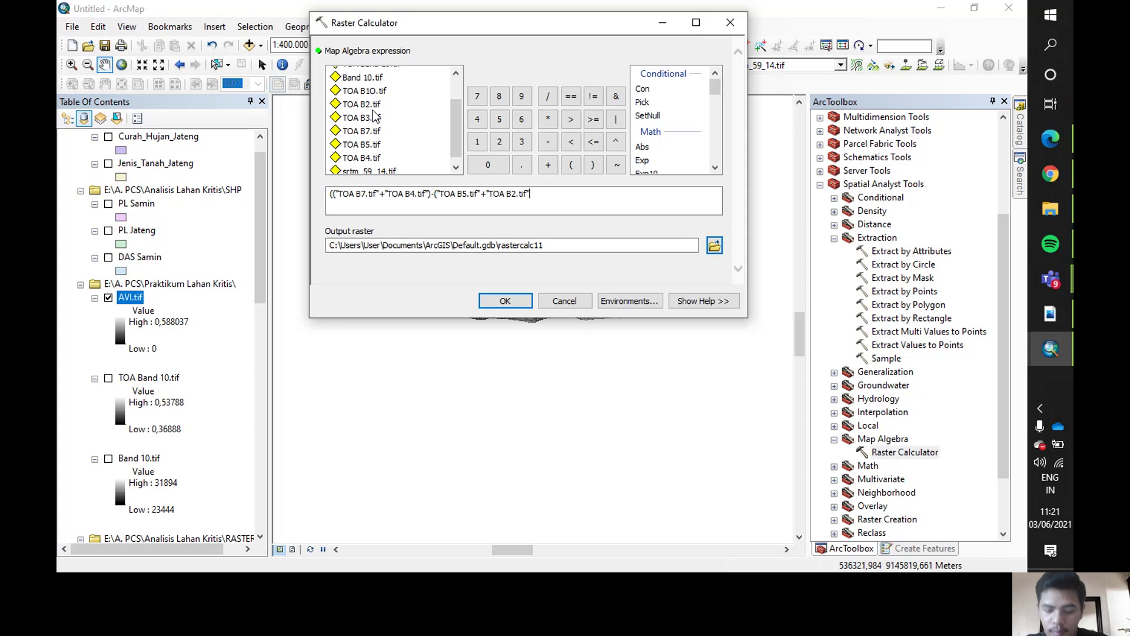
# Begin the divisor of the expression with ("TOA B7.tif"+"TOA B4.tif")+.
pyautogui.write('(')
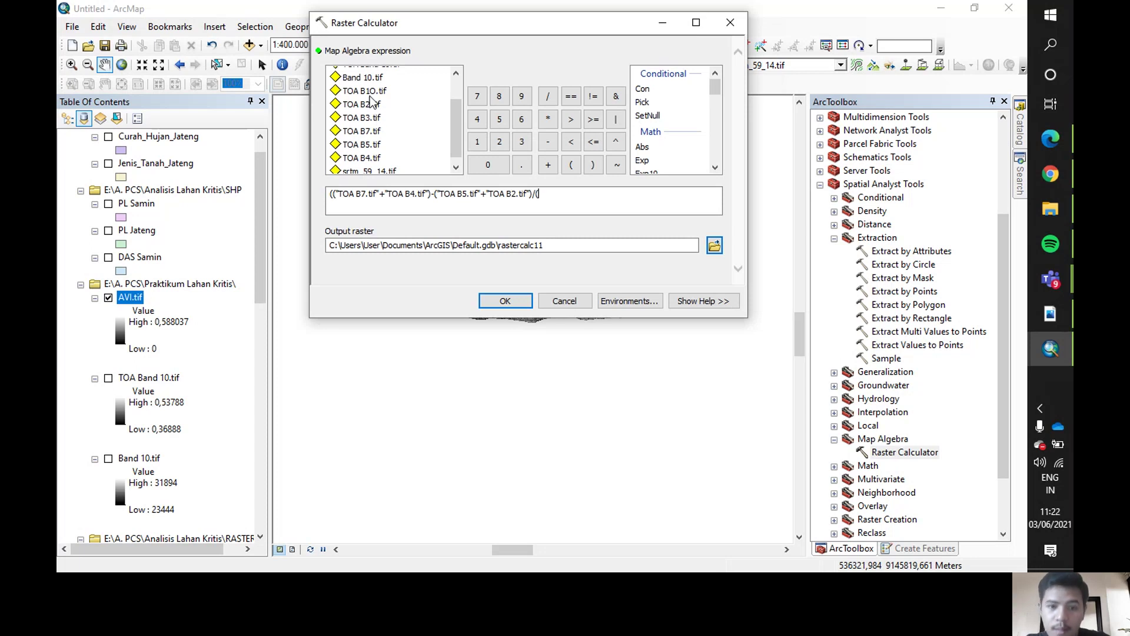
pyautogui.doubleClick(370, 132)
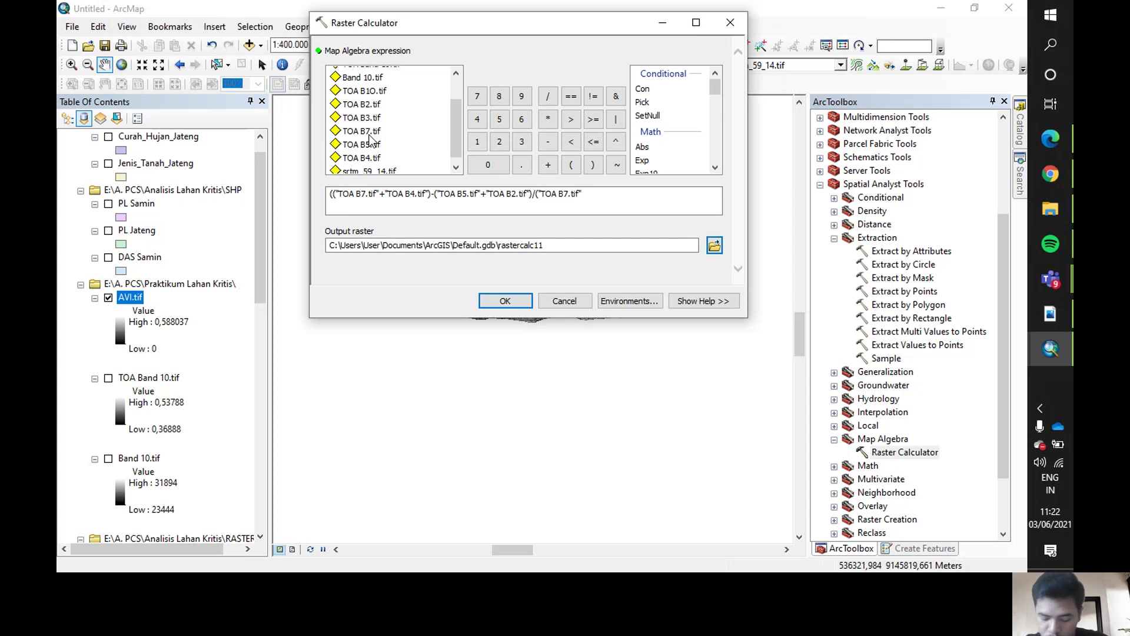
pyautogui.write('+')
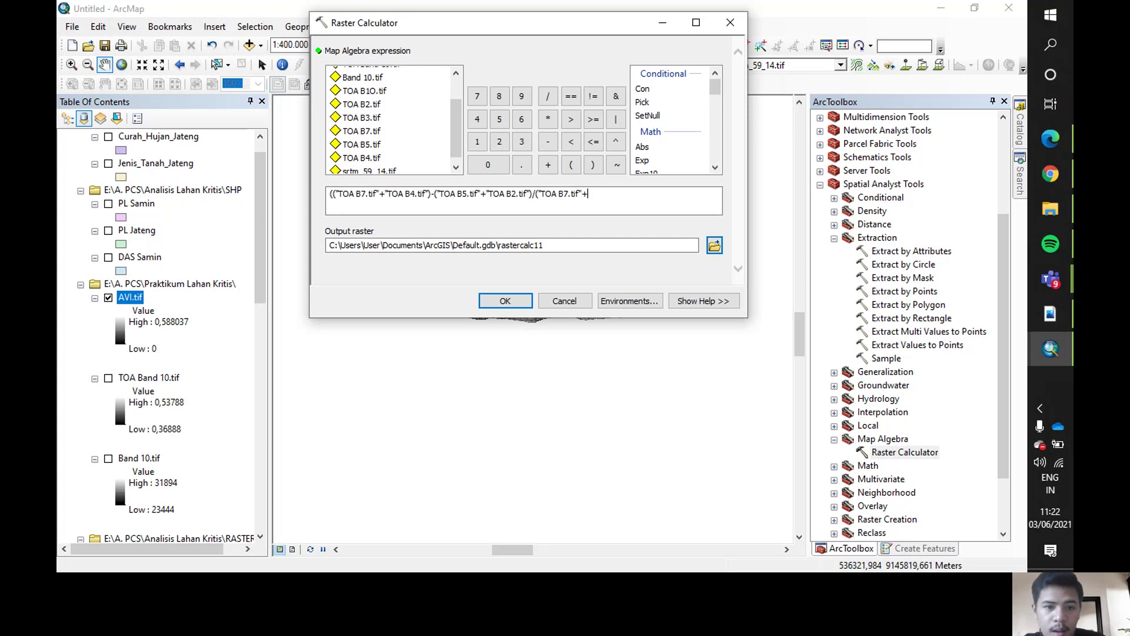
pyautogui.doubleClick(373, 158)
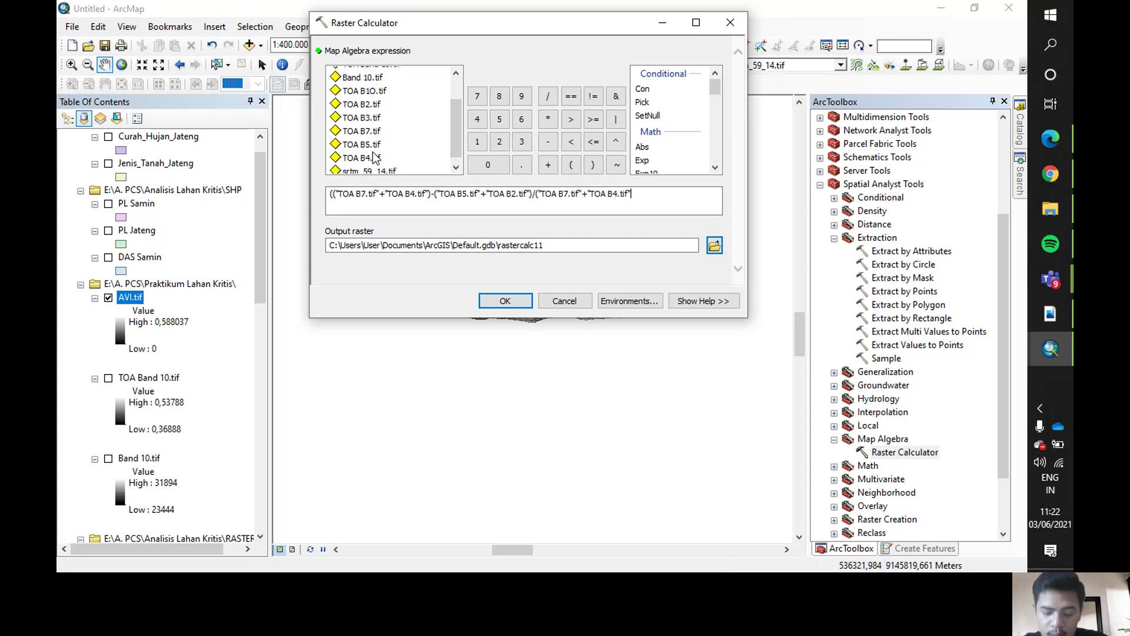
pyautogui.write(')+')
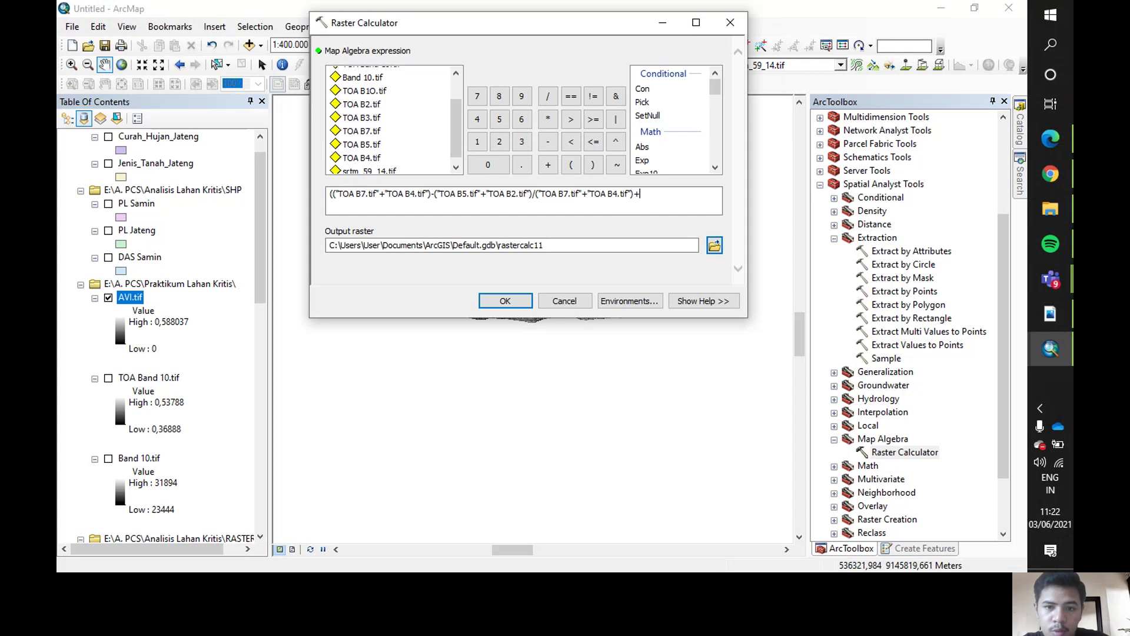
# Add the bracketed sum ("TOA B5.tif"+"TOA B2.tif") as the divisor's second term.
pyautogui.doubleClick(369, 145)
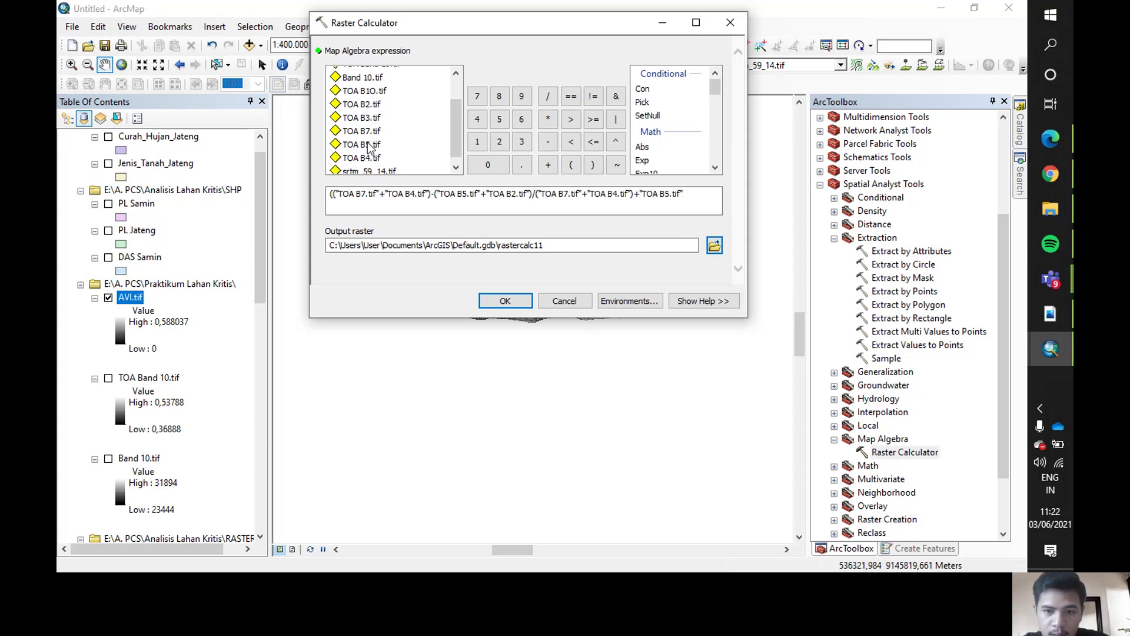
pyautogui.write('+')
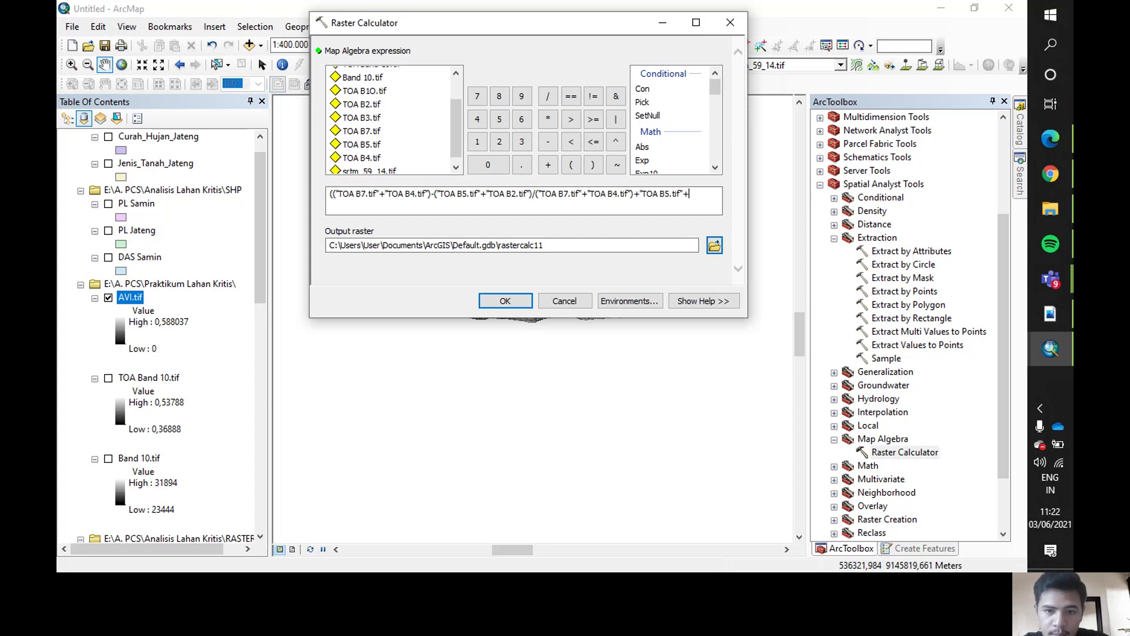
pyautogui.click(642, 190)
pyautogui.write('(')
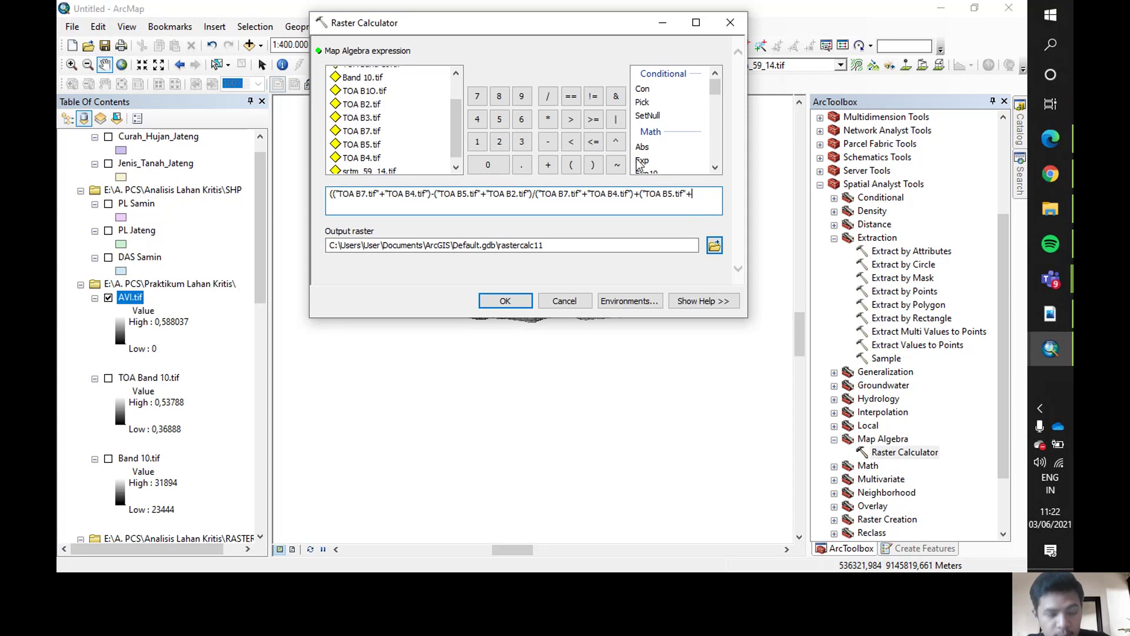
pyautogui.doubleClick(361, 104)
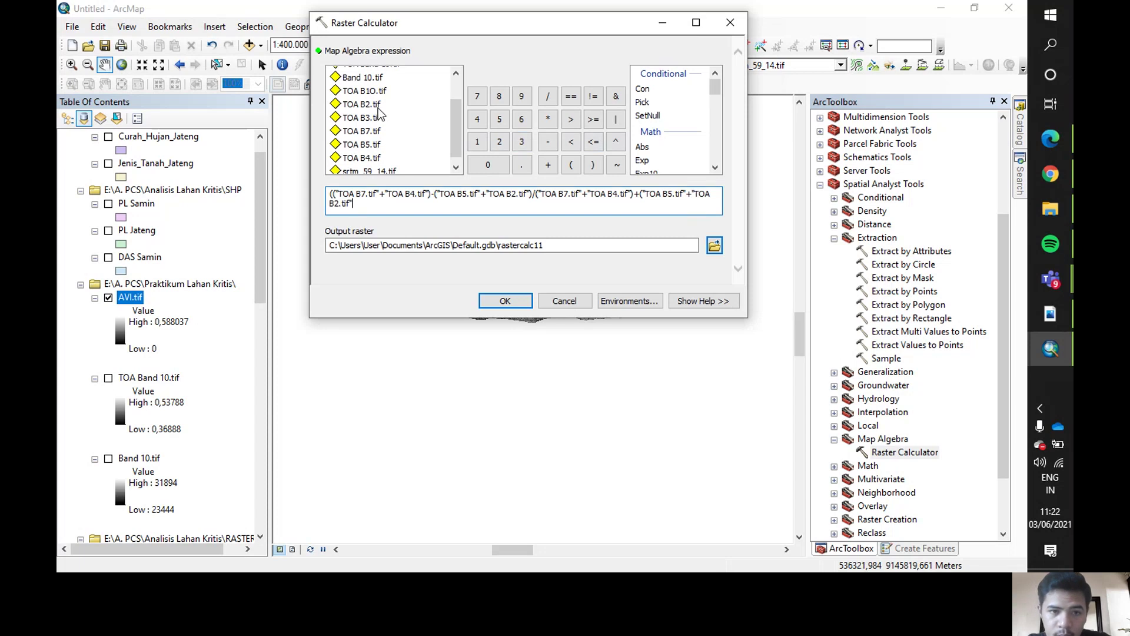
pyautogui.write(')')
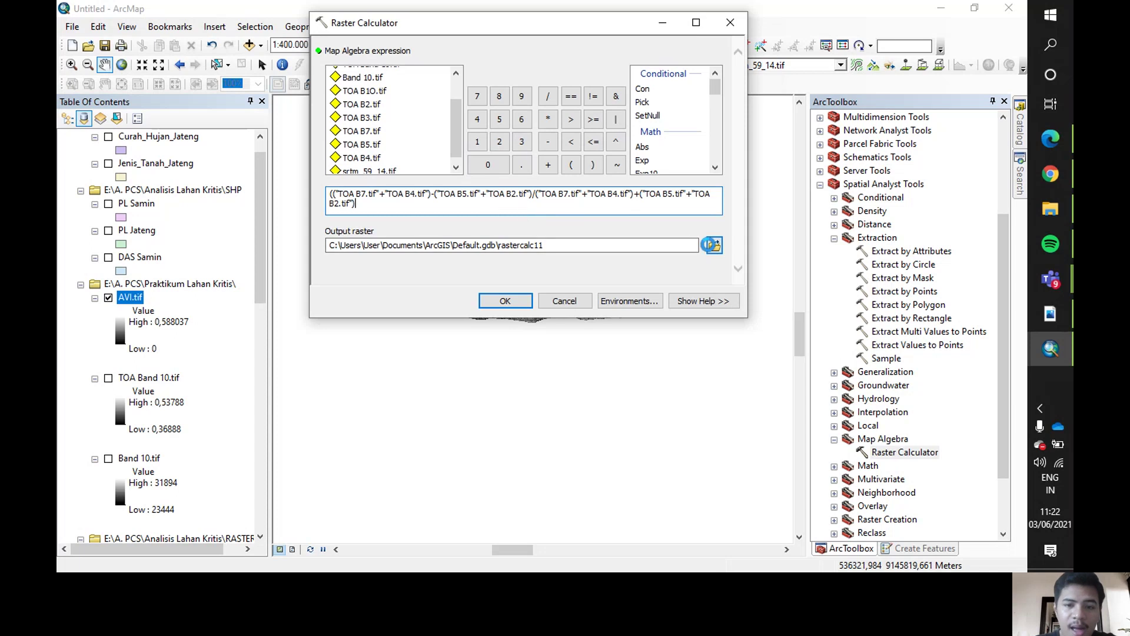
# Set the output raster to BSI.tif in the Praktikum Lahan Kritis folder.
pyautogui.write('B')
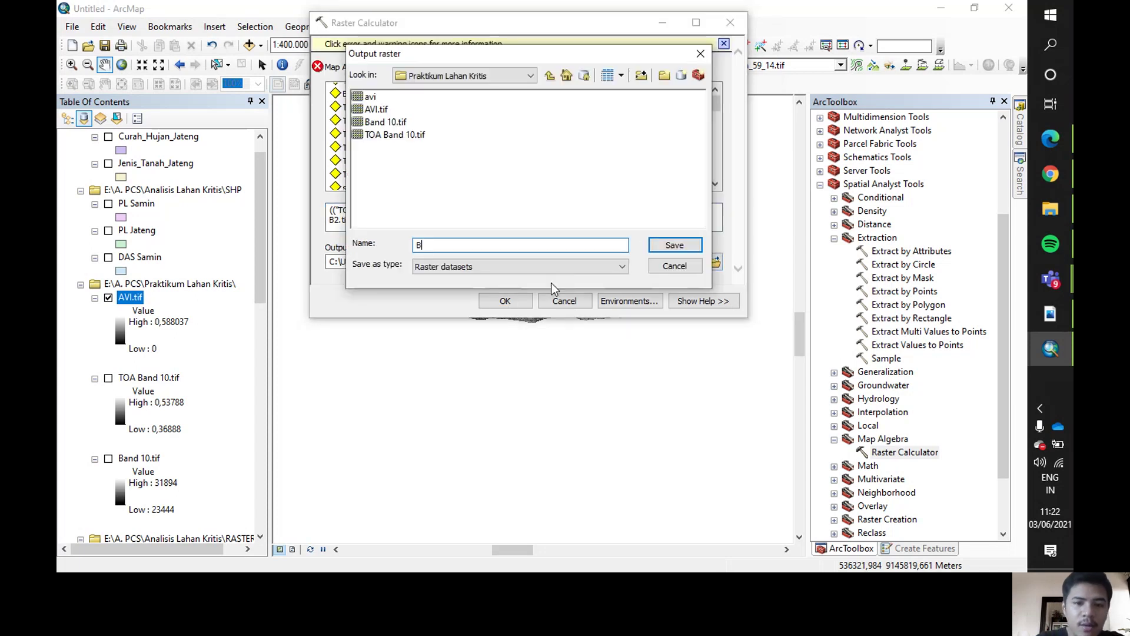
pyautogui.write('ASI.tif')
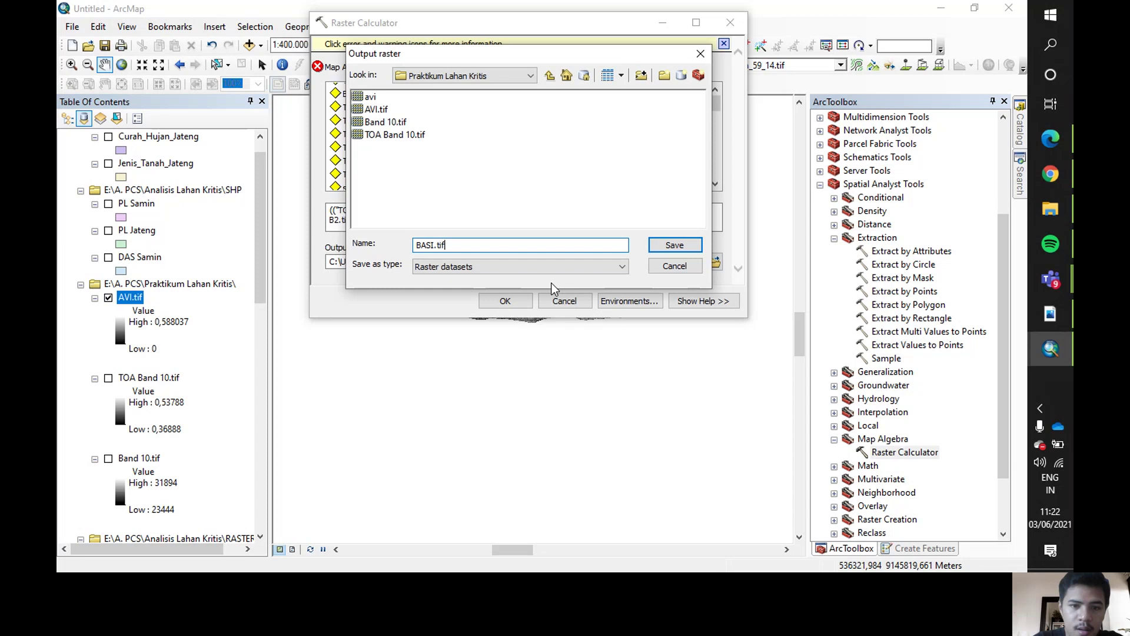
pyautogui.press('Return')
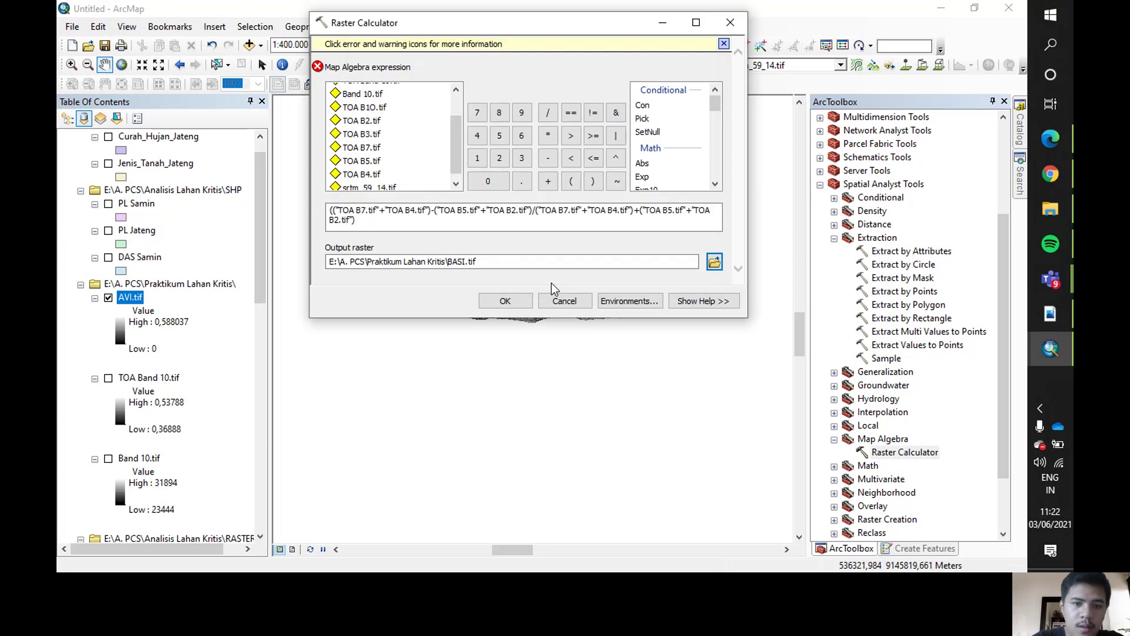
pyautogui.click(457, 263)
pyautogui.press('BackSpace')
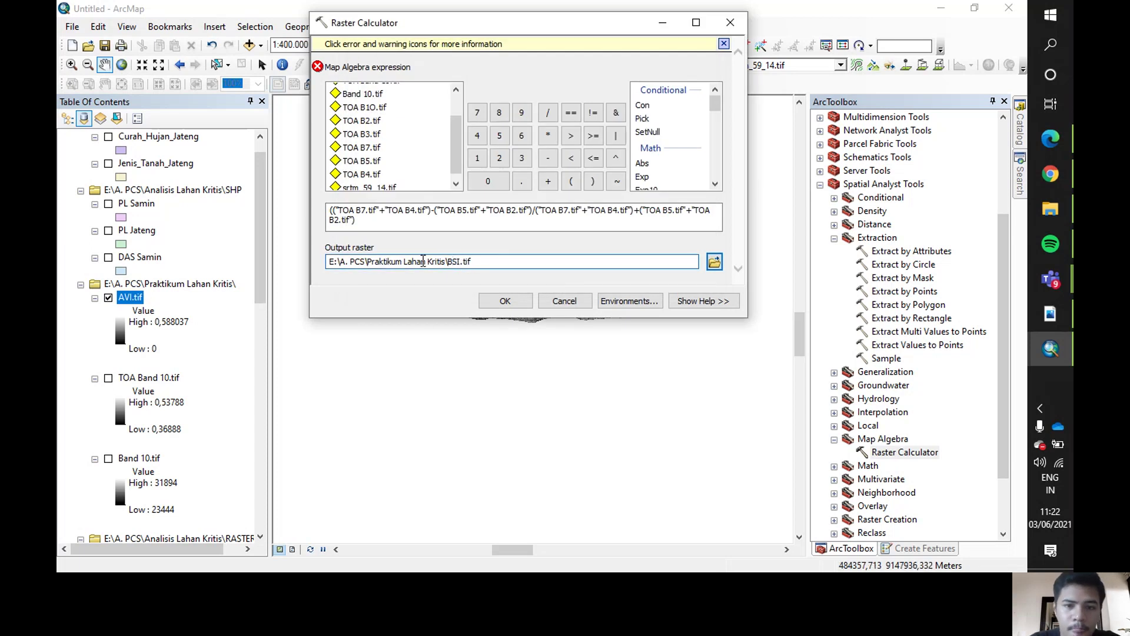
# Remove the surplus outer opening parenthesis so the expression starts with ("TOA B7.tif"+"TOA B4.tif"), and run the calculation.
pyautogui.click(455, 229)
pyautogui.write(')')
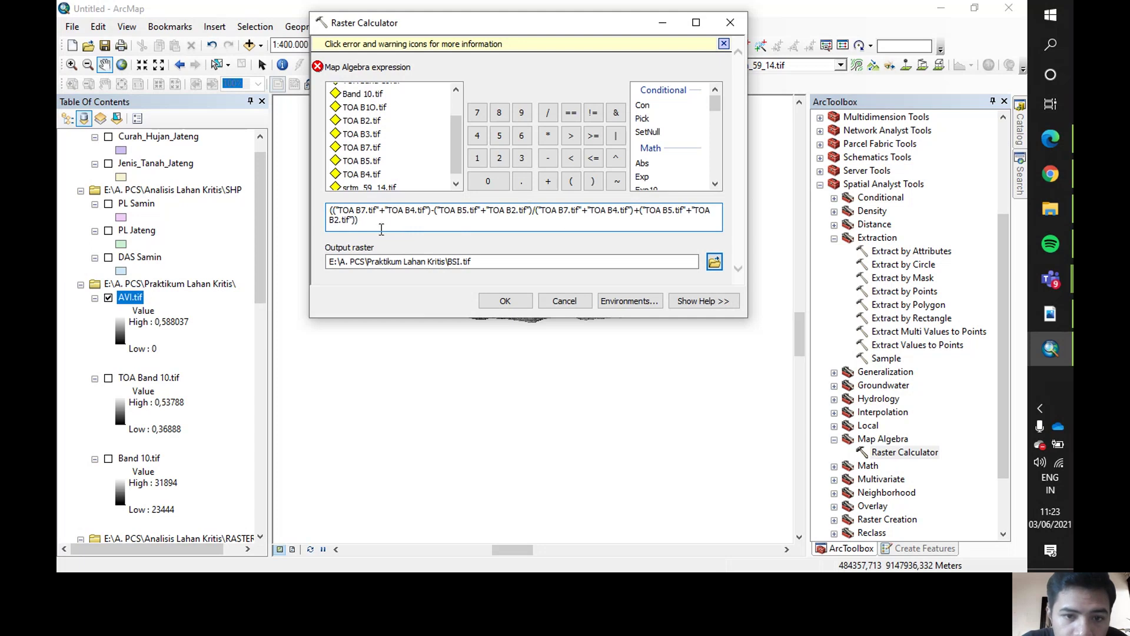
pyautogui.click(332, 210)
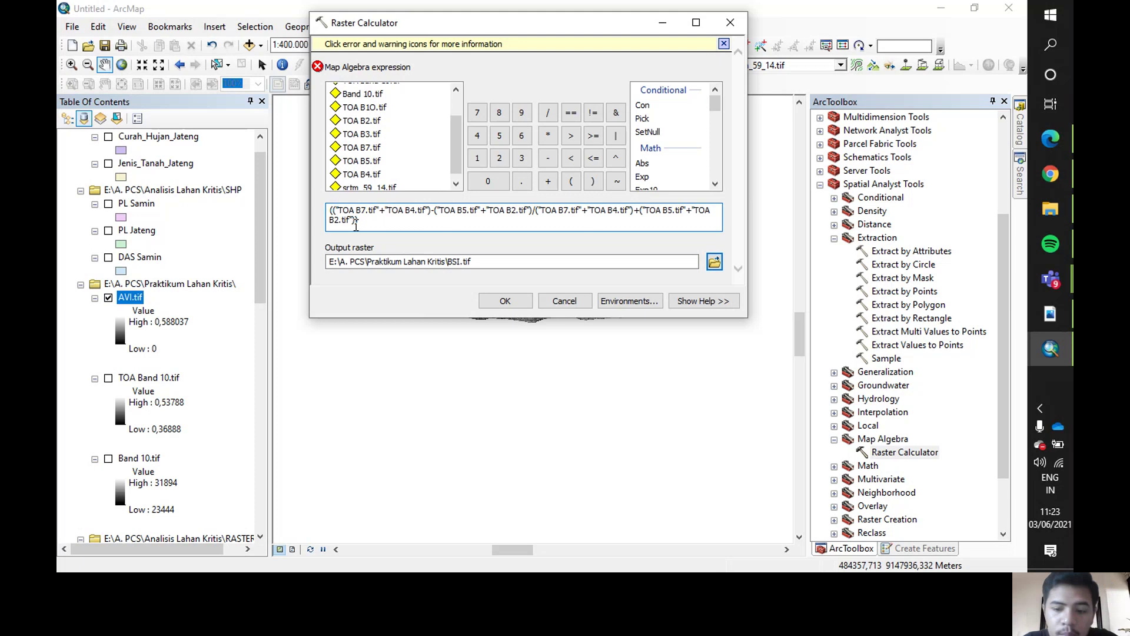
pyautogui.press('BackSpace')
pyautogui.click(368, 221)
pyautogui.press('BackSpace')
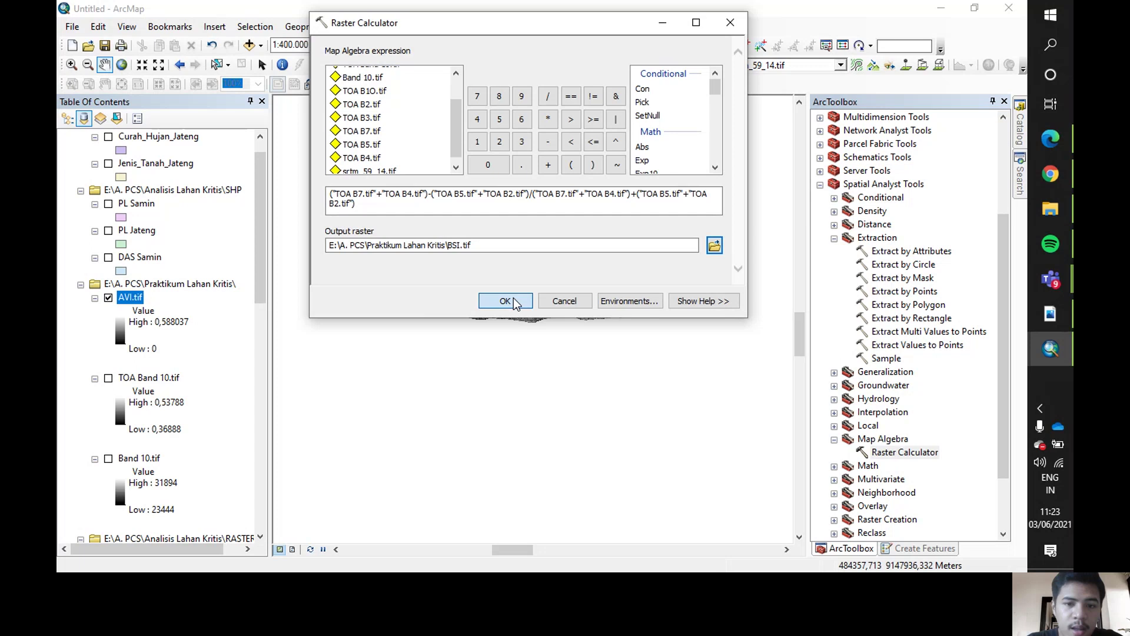
pyautogui.click(506, 301)
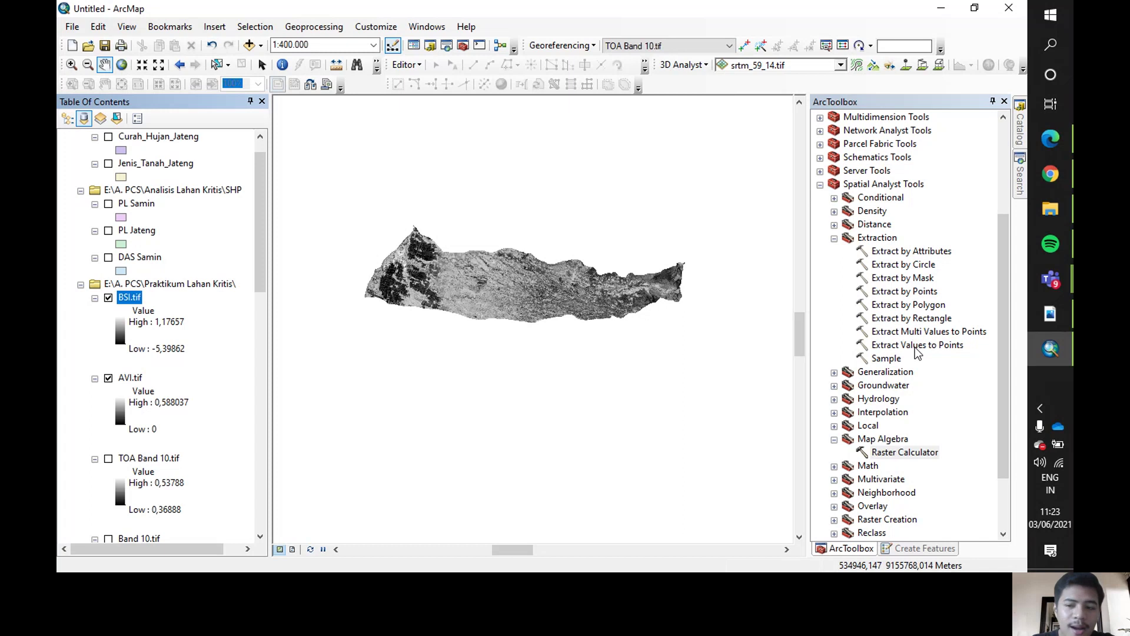
# Open the Principal Components tool and add BSI.tif and AVI.tif as the input raster bands.
pyautogui.scroll(-1, 917, 352)
pyautogui.scroll(-1, 918, 351)
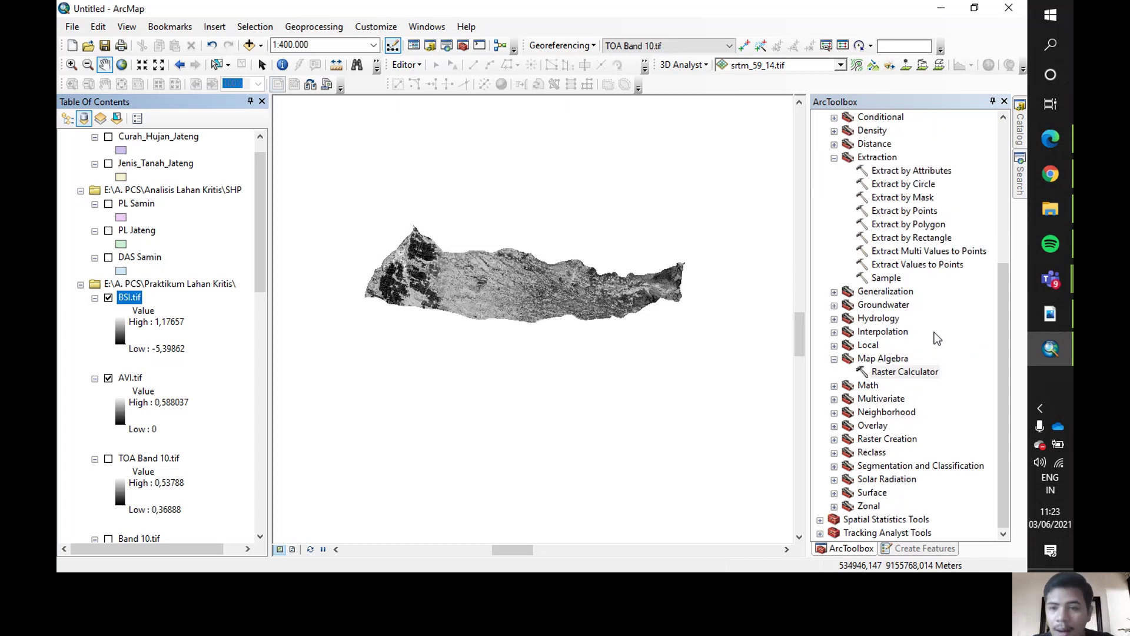
pyautogui.scroll(2, 934, 332)
pyautogui.scroll(-1, 864, 292)
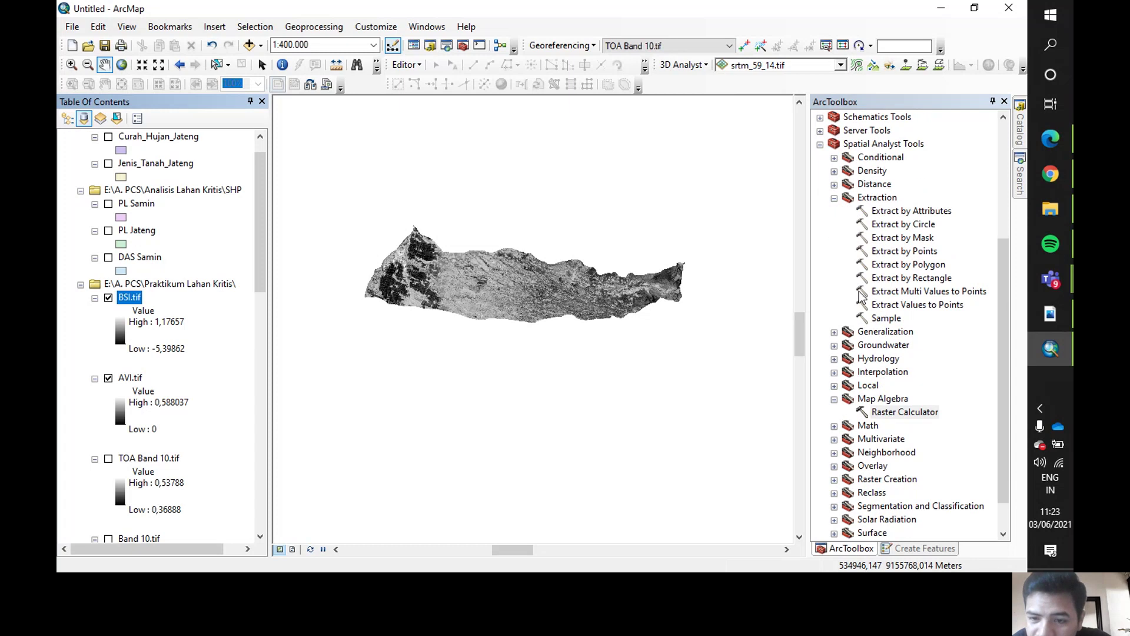
pyautogui.doubleClick(895, 442)
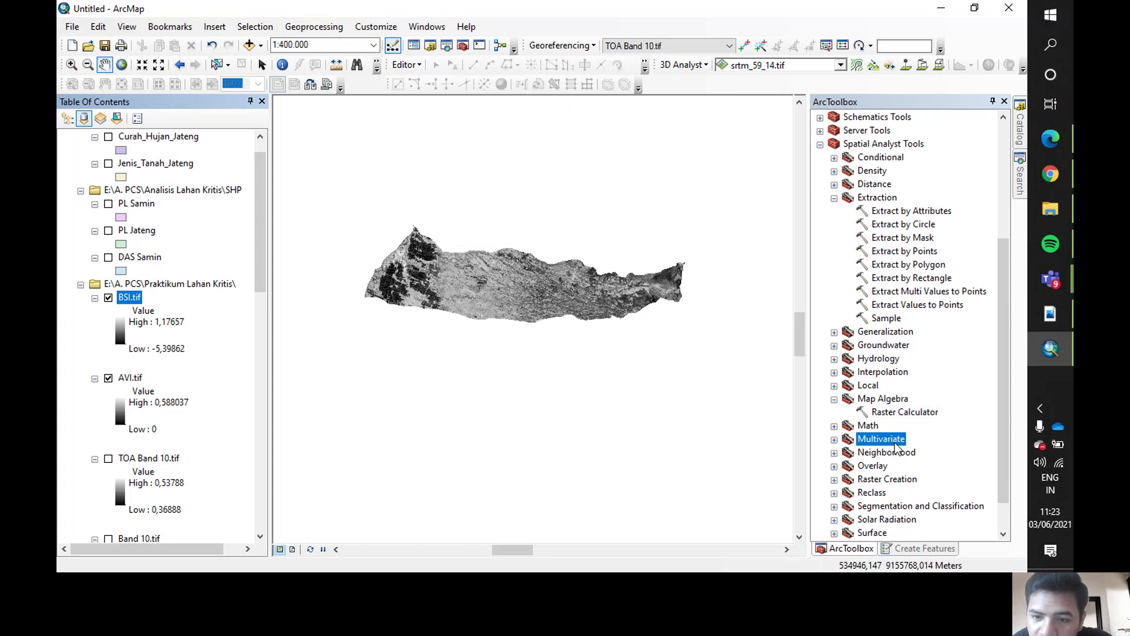
pyautogui.doubleClick(909, 440)
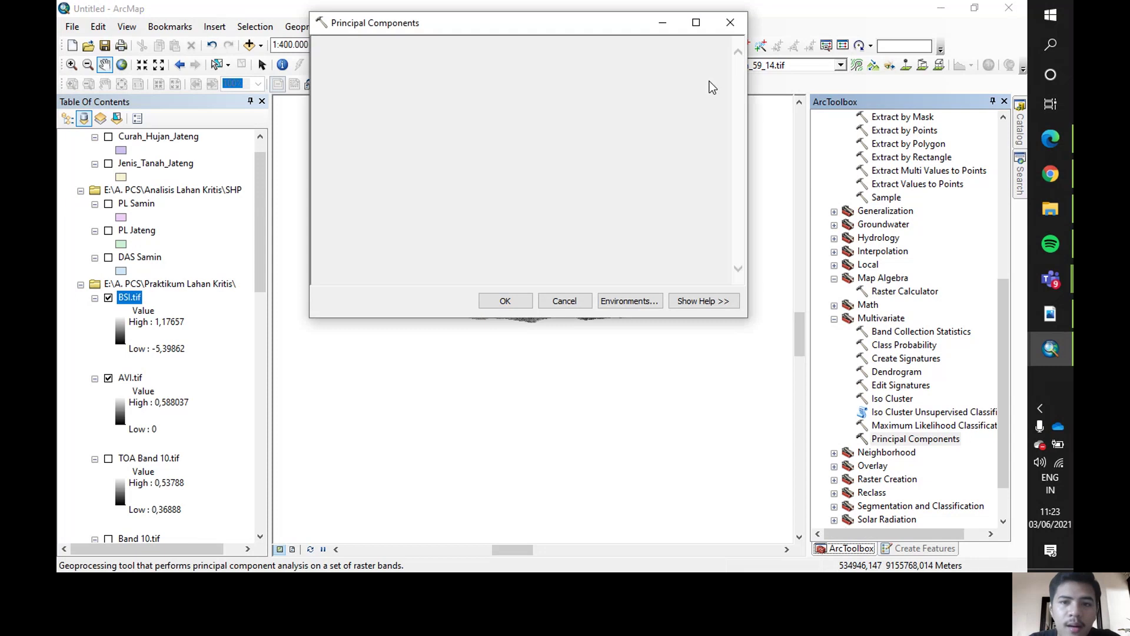
pyautogui.click(695, 66)
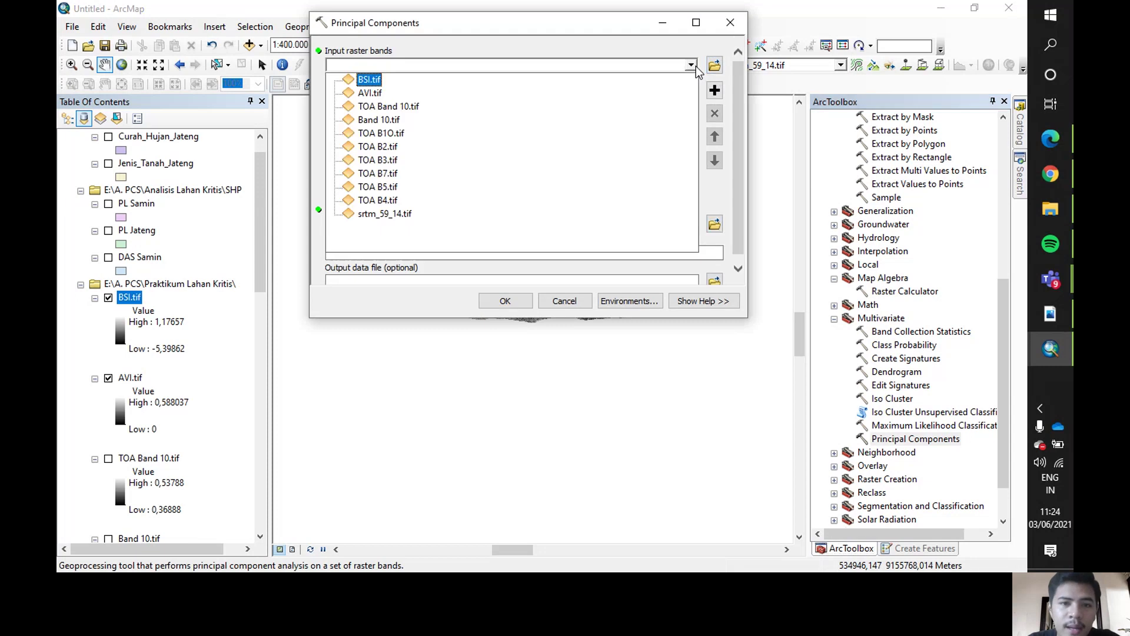
pyautogui.click(371, 79)
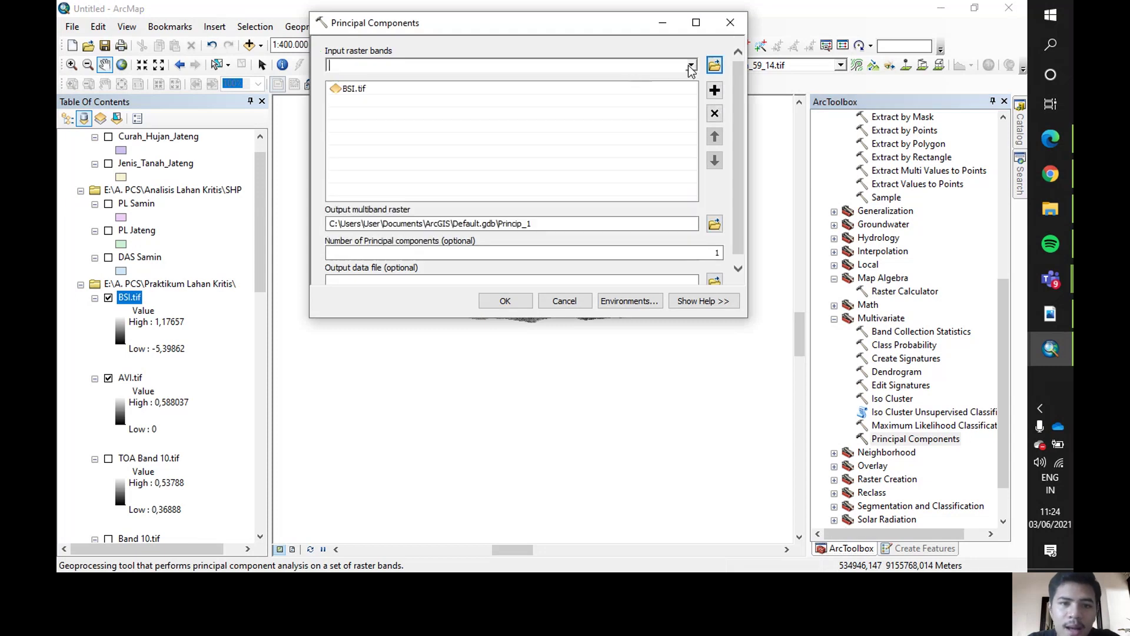
pyautogui.click(689, 65)
pyautogui.click(370, 93)
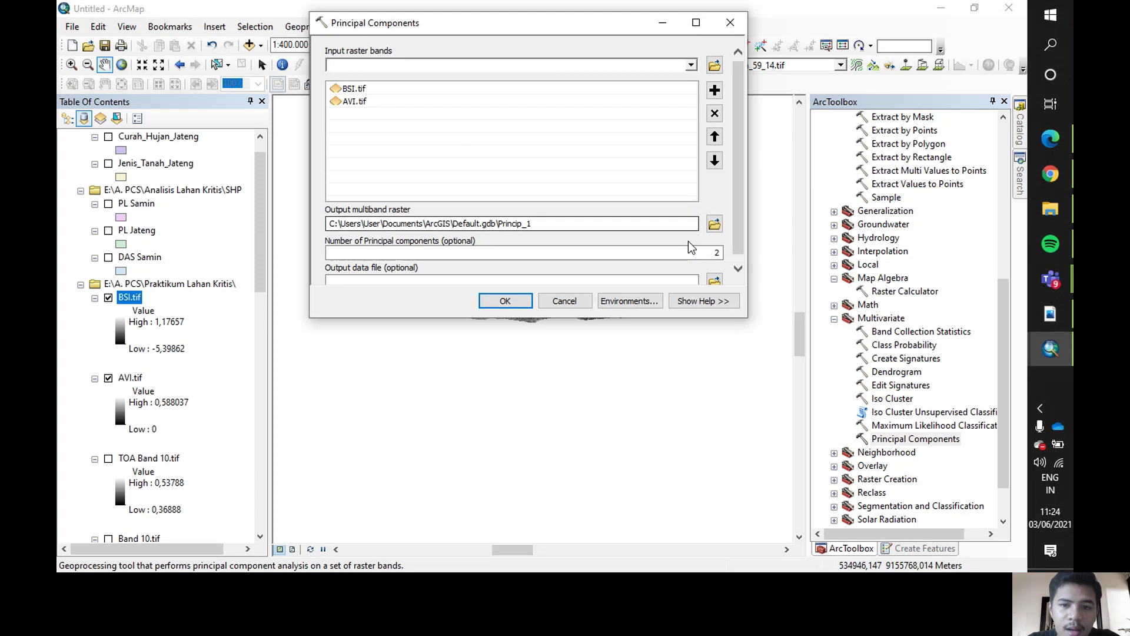
# Save the output multiband raster as VD.tif in the Praktikum Lahan Kritis folder and run Principal Components.
pyautogui.click(714, 227)
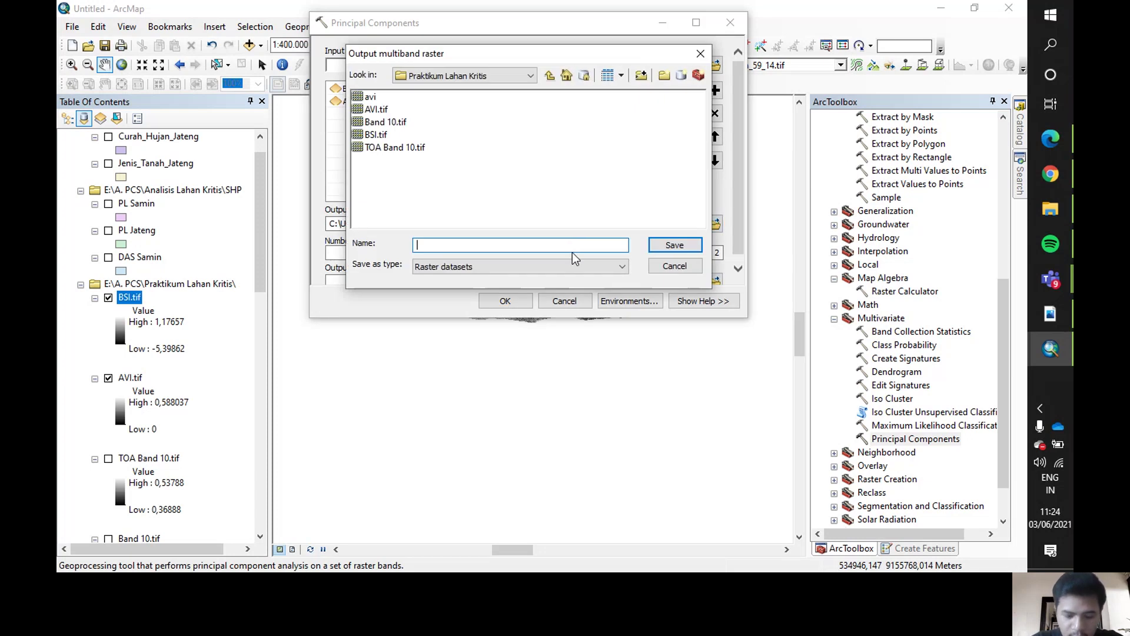
pyautogui.write('VD.t')
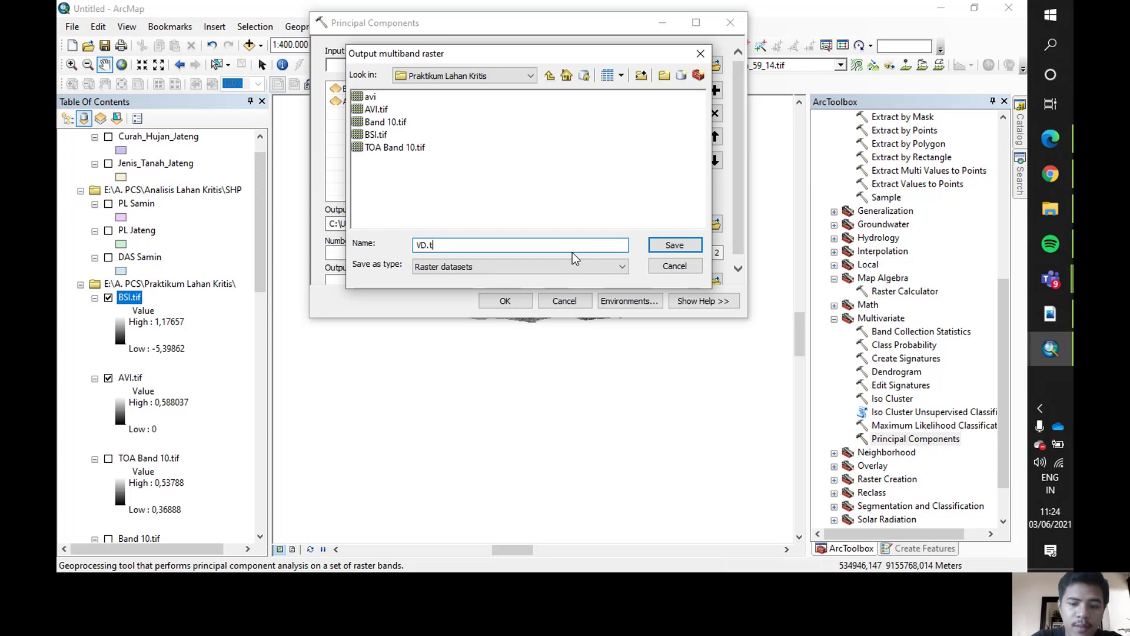
pyautogui.write('if')
pyautogui.press('Return')
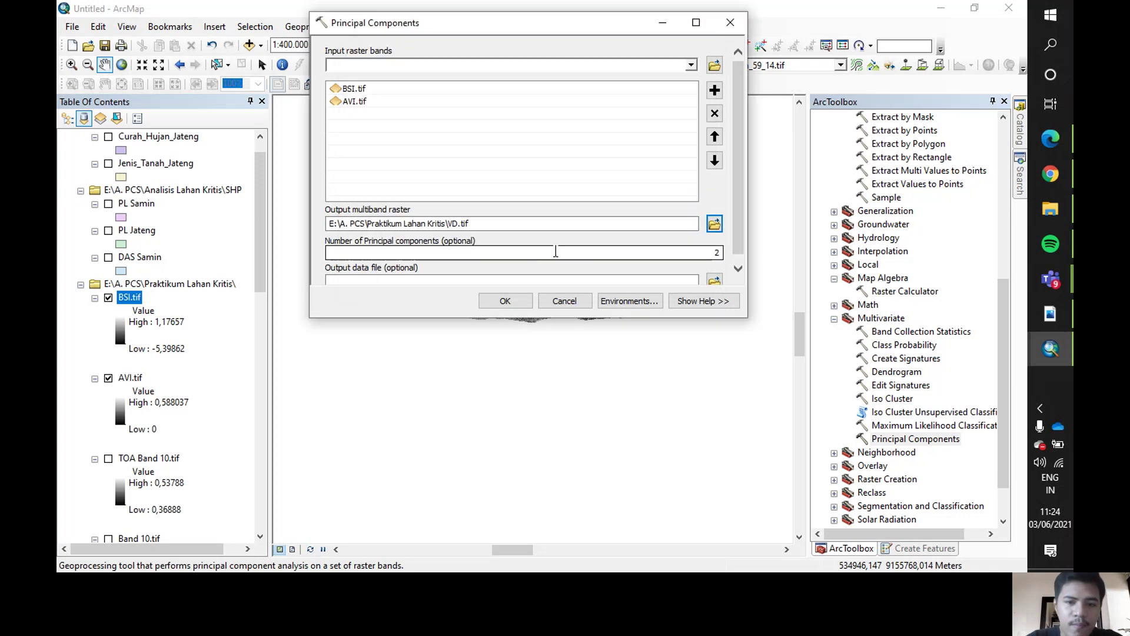
pyautogui.scroll(-1, 741, 182)
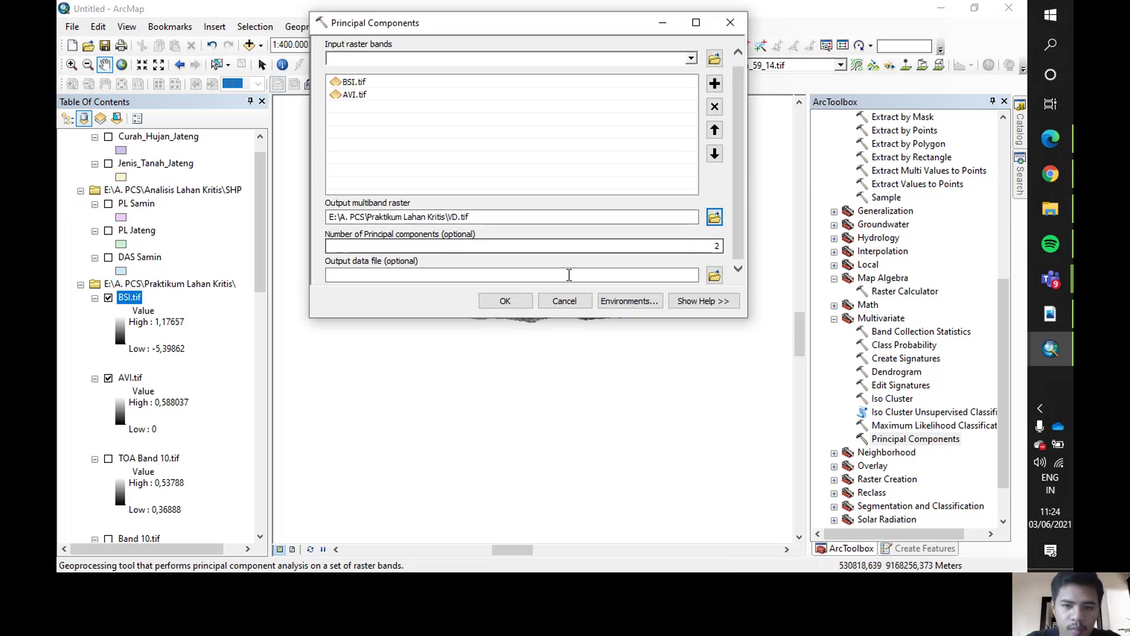
pyautogui.click(524, 298)
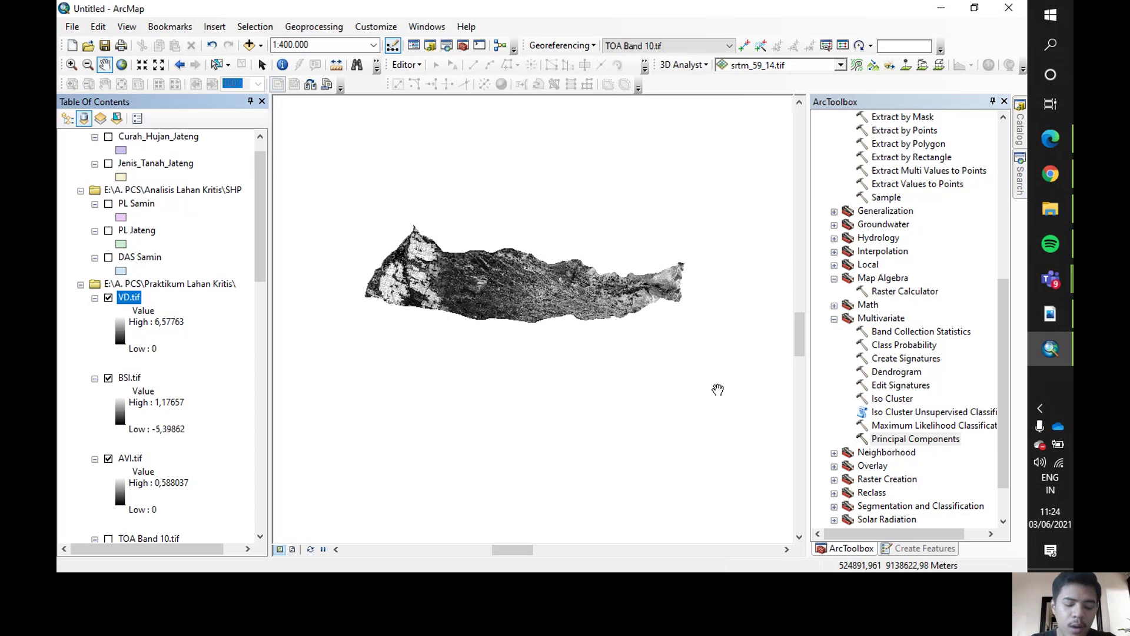
# Start a new Raster Calculator expression with ((1-"TOA B4.tif").
pyautogui.scroll(1, 945, 430)
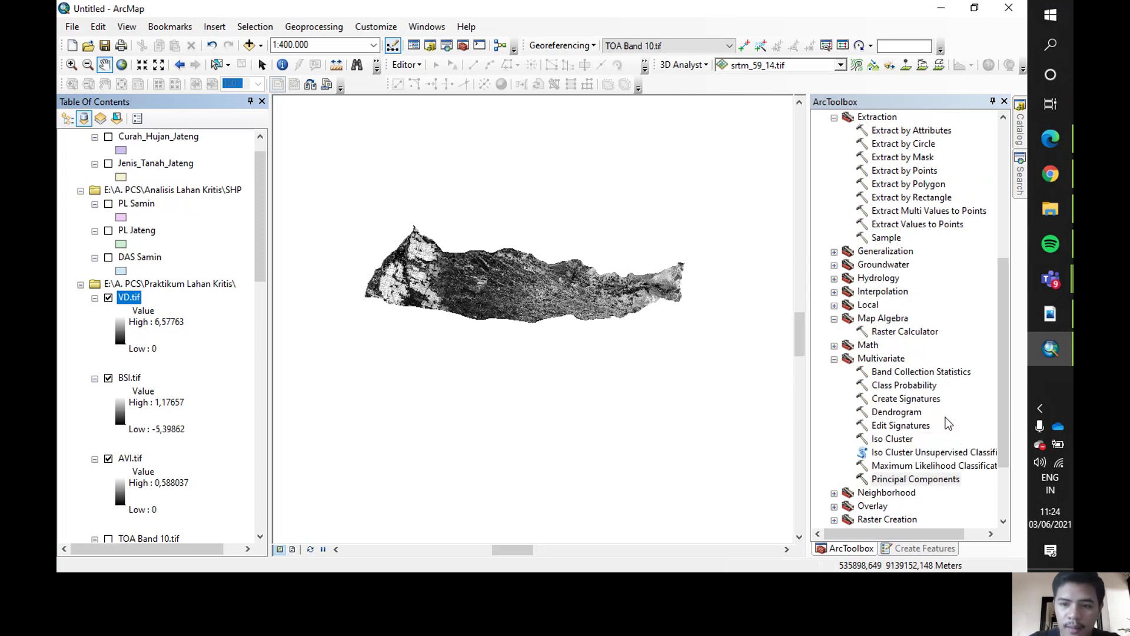
pyautogui.doubleClick(914, 333)
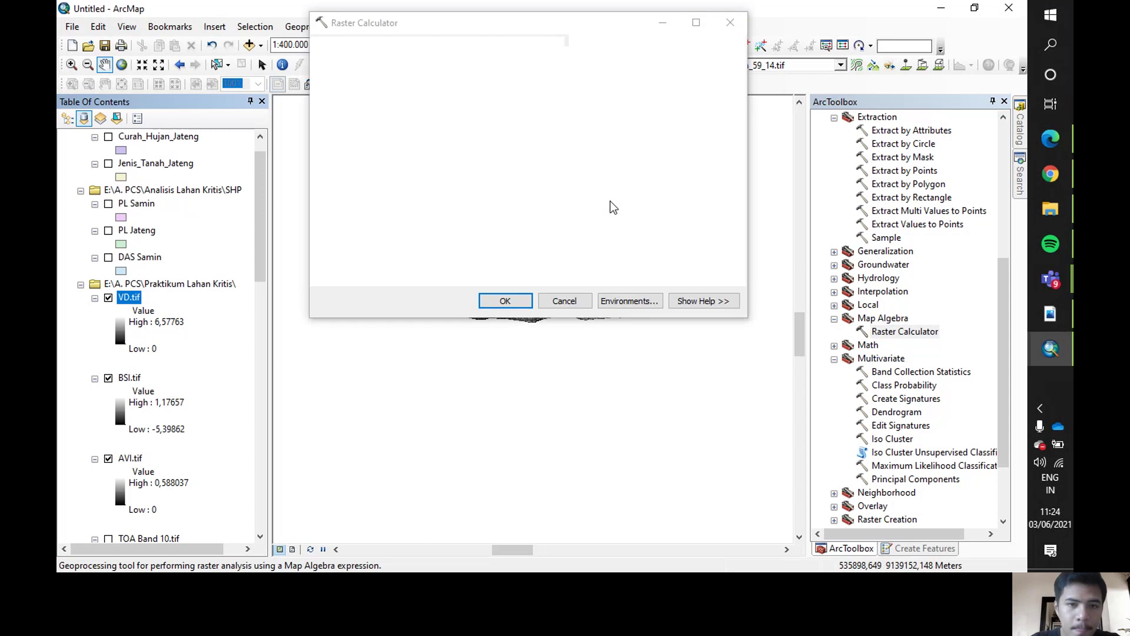
pyautogui.click(457, 207)
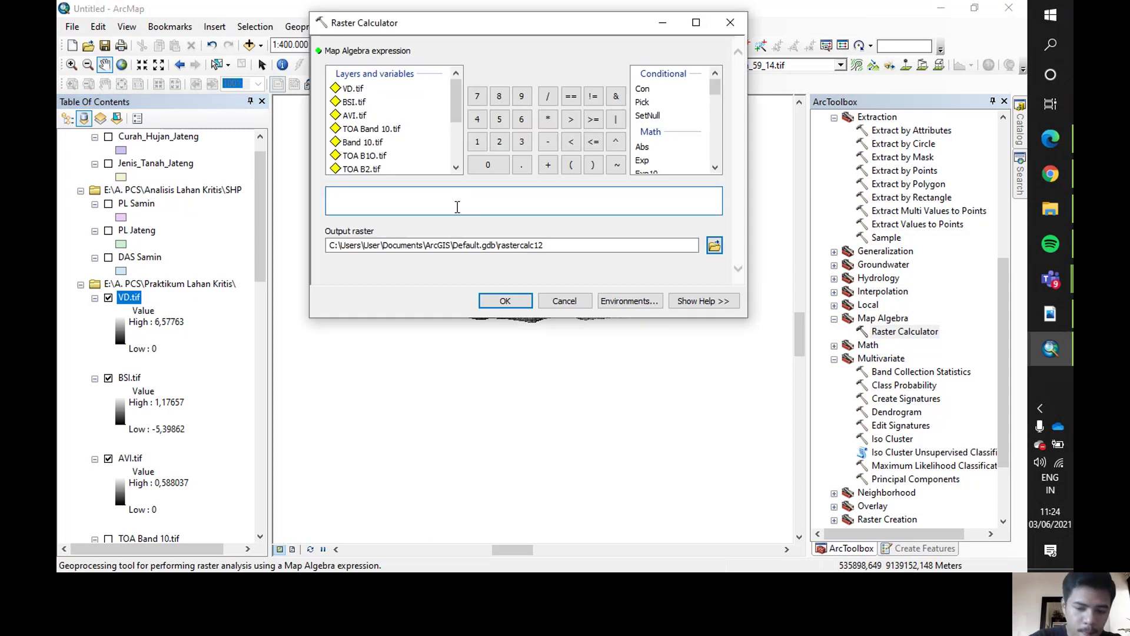
pyautogui.write('((1')
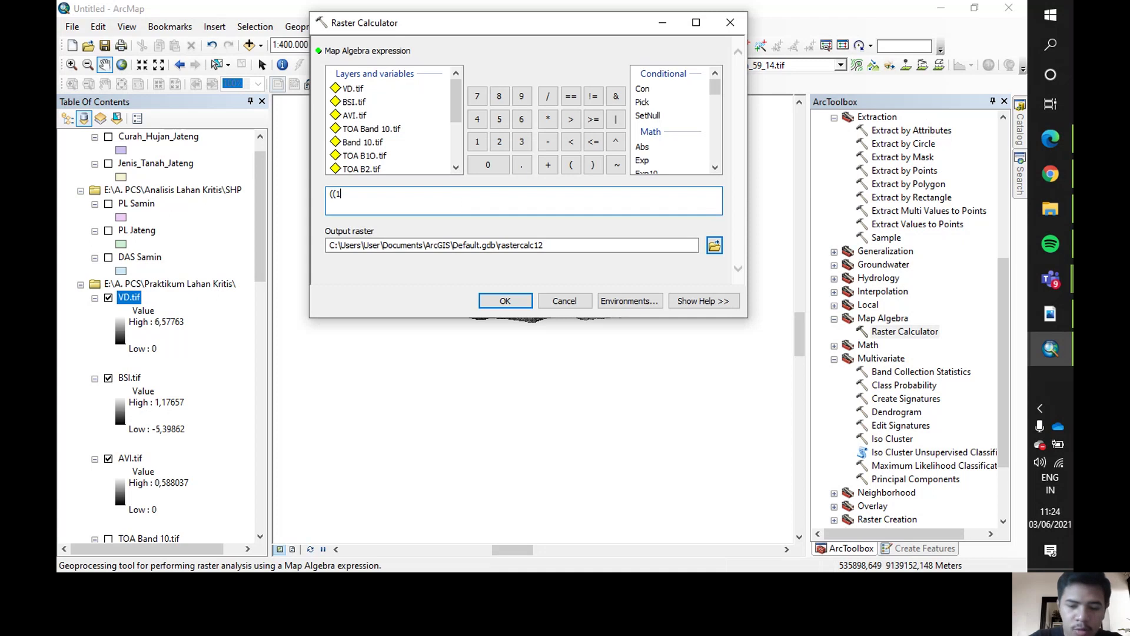
pyautogui.write('-')
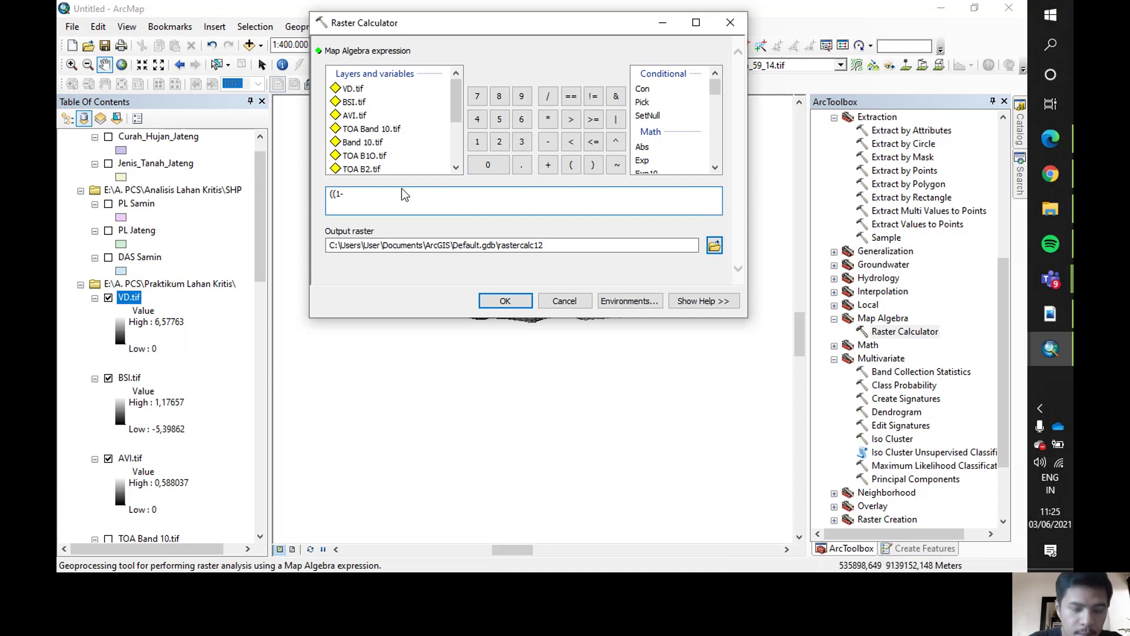
pyautogui.scroll(-2, 381, 157)
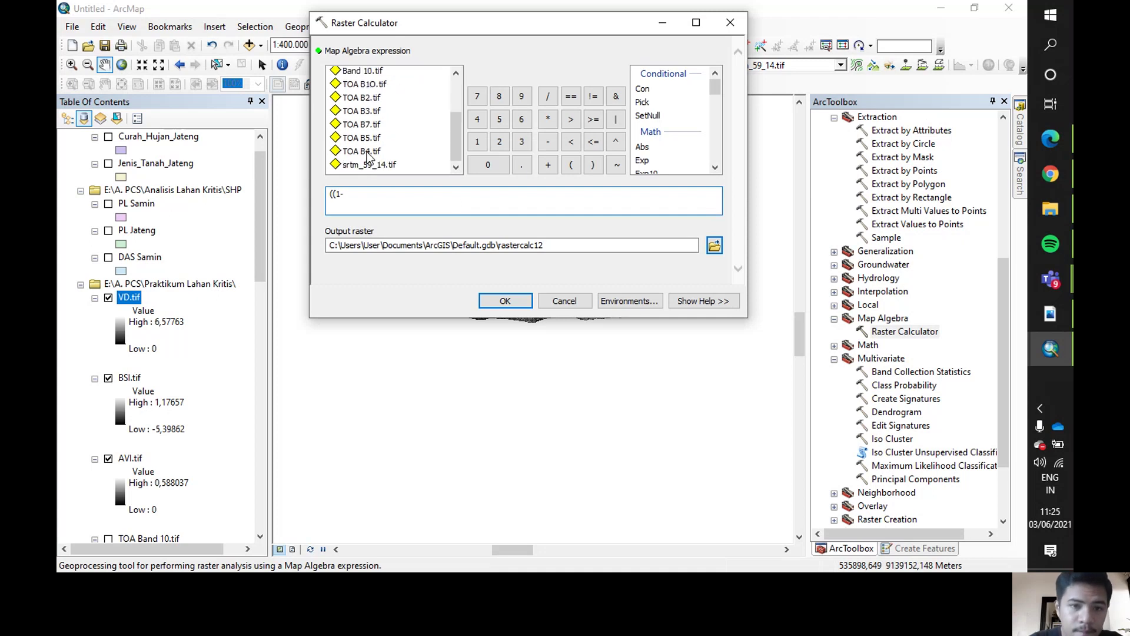
pyautogui.doubleClick(368, 152)
pyautogui.write(')')
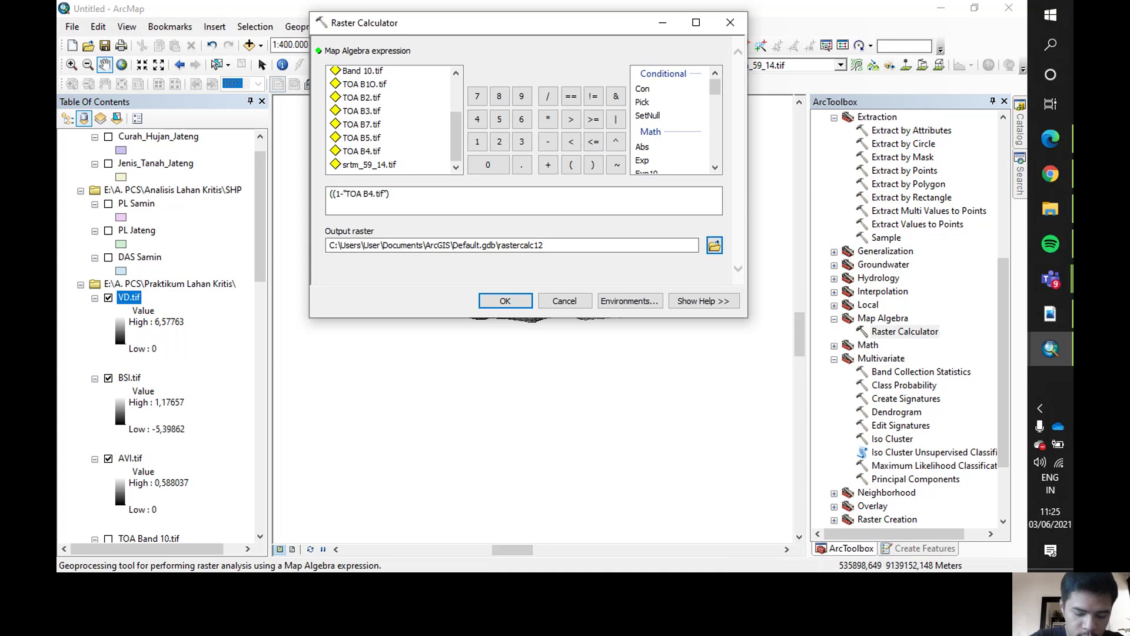
# Multiply the expression by the bracketed term (1-"TOA B3.tif").
pyautogui.write('*')
pyautogui.write('(1')
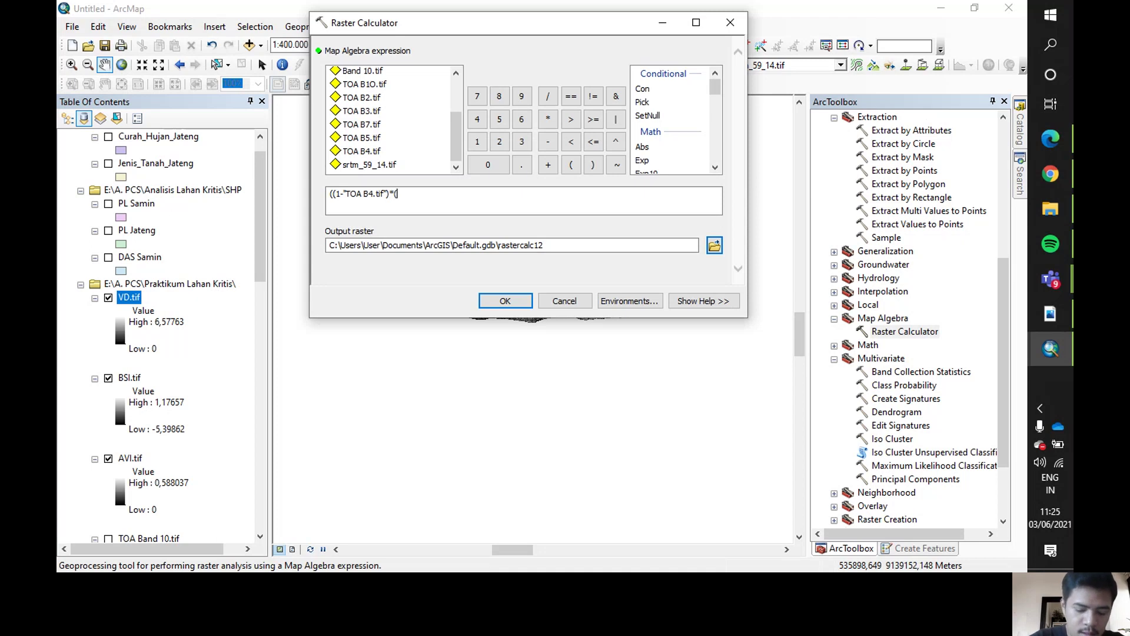
pyautogui.write('-')
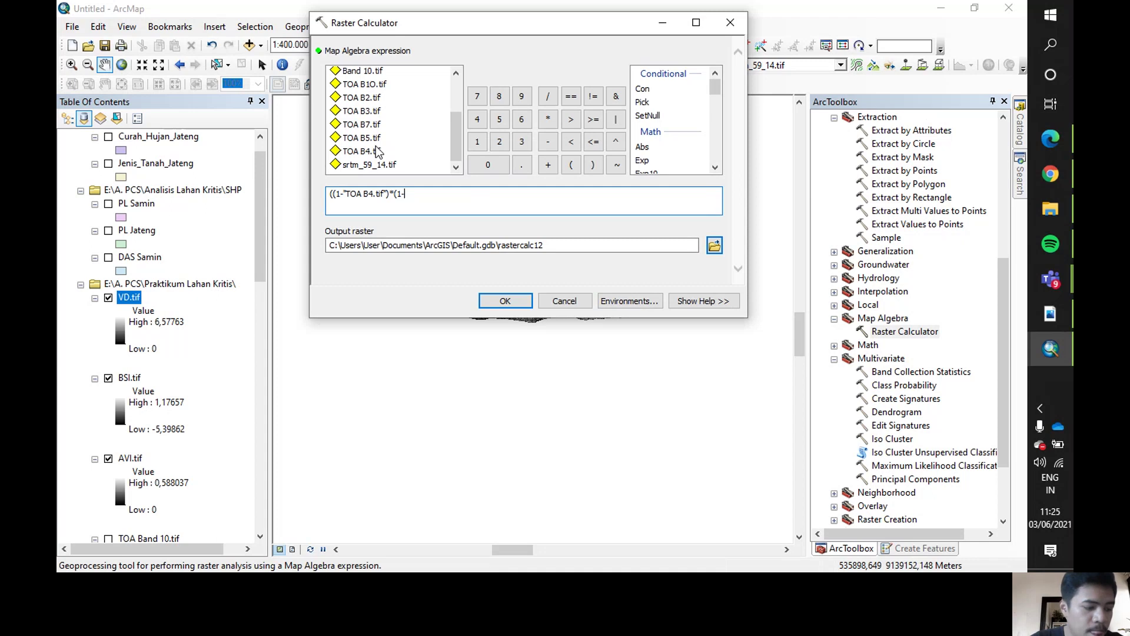
pyautogui.doubleClick(373, 115)
pyautogui.write(')')
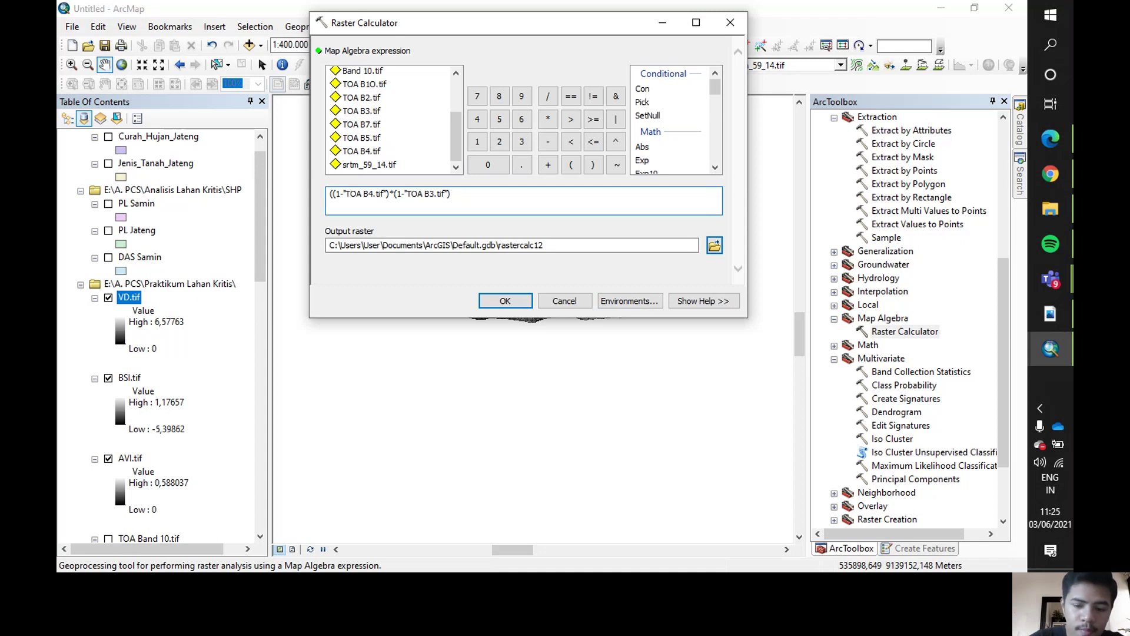
# Add *(1-"TOA B2.tif") as the third factor of the expression.
pyautogui.write('*1')
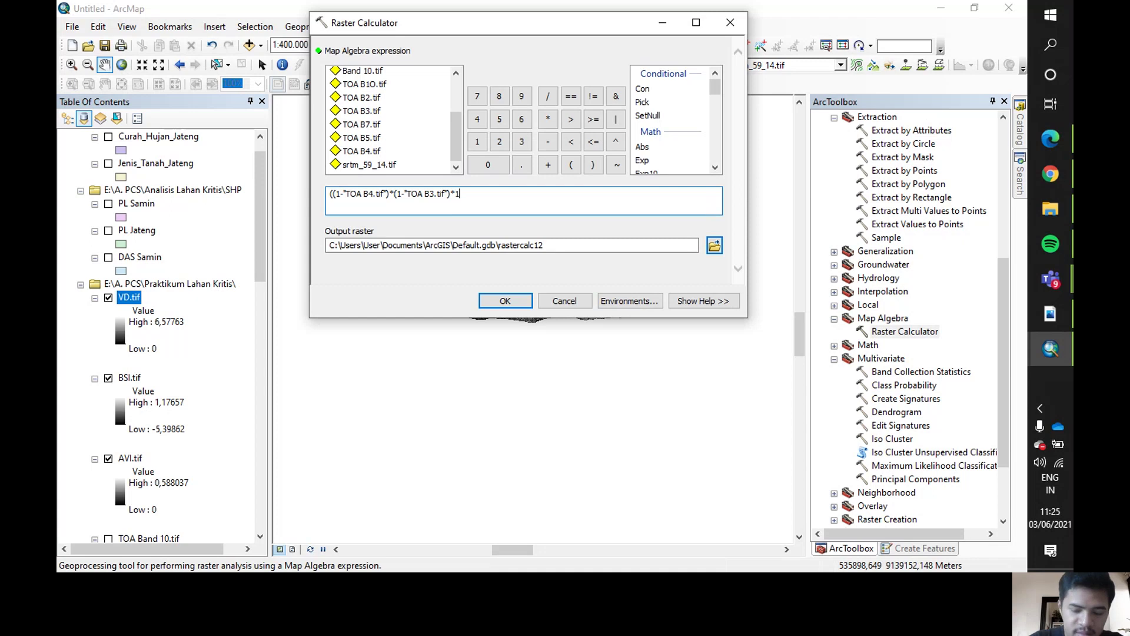
pyautogui.press('BackSpace')
pyautogui.write('(1-')
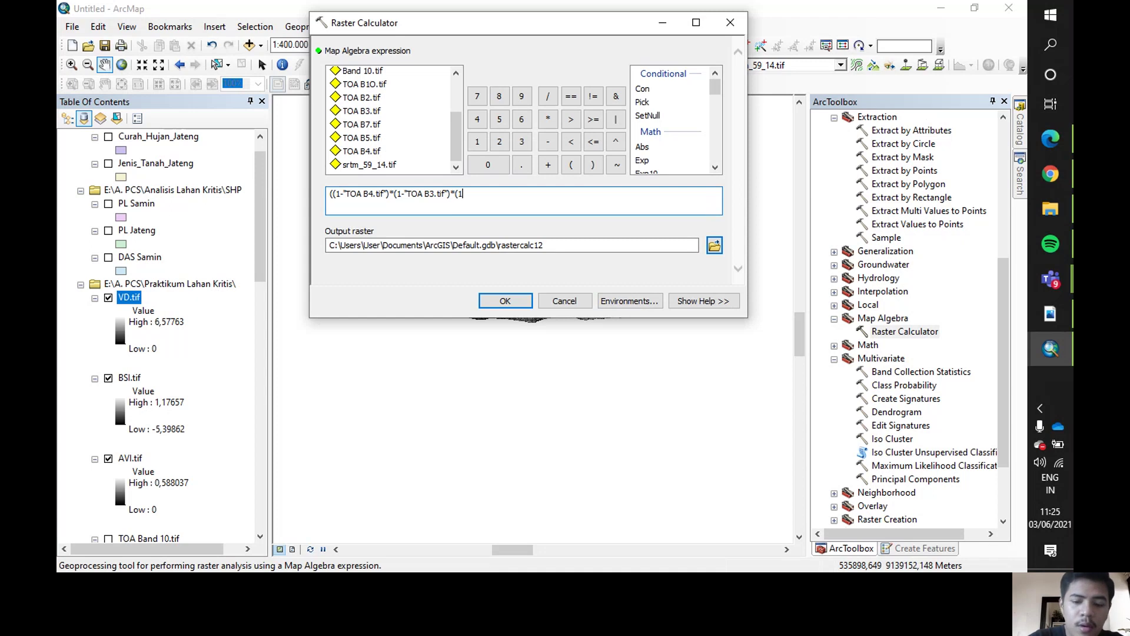
pyautogui.doubleClick(370, 98)
pyautogui.write(')')
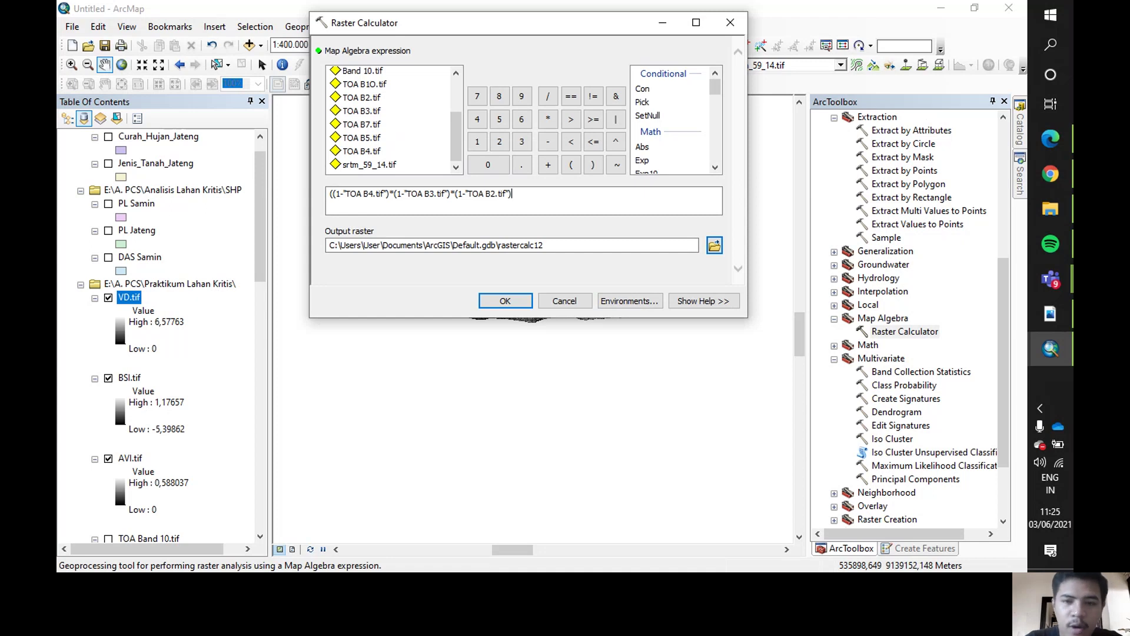
# Append the cube-root exponent **(1.0/3.0) to the product of the three bracketed TOA band terms.
pyautogui.write('**')
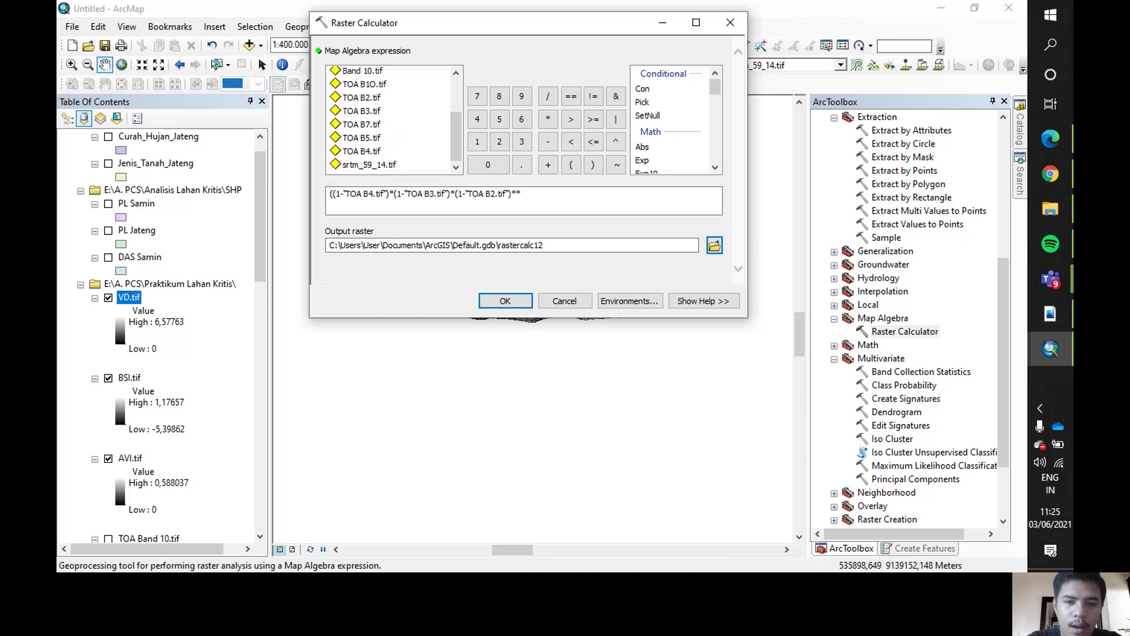
pyautogui.write('(')
pyautogui.write('1.0')
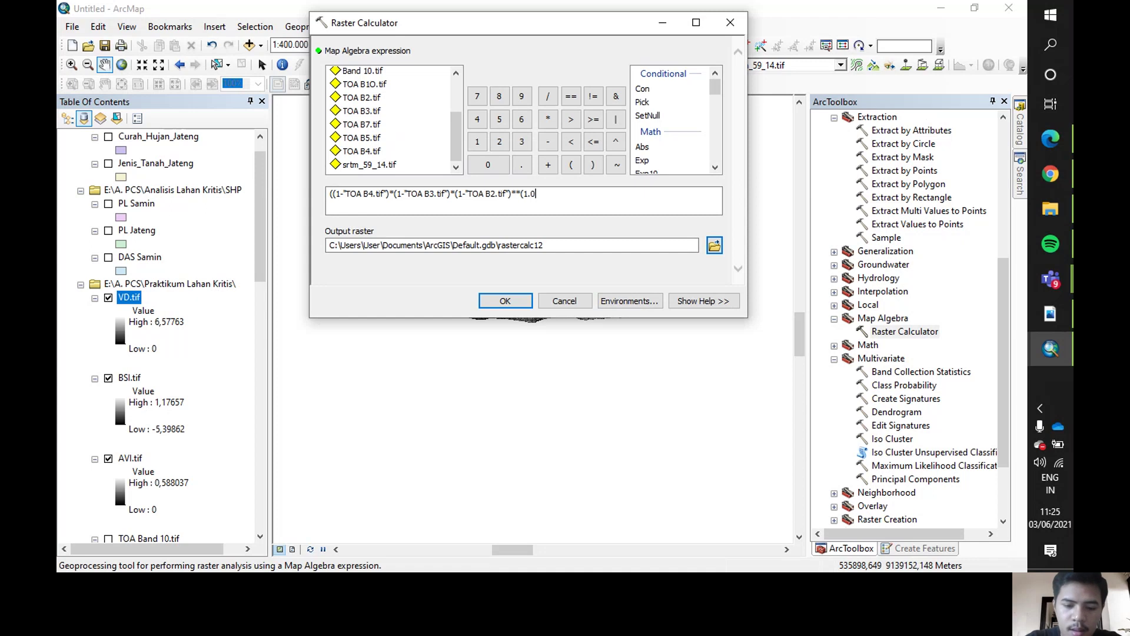
pyautogui.write('/3.0)')
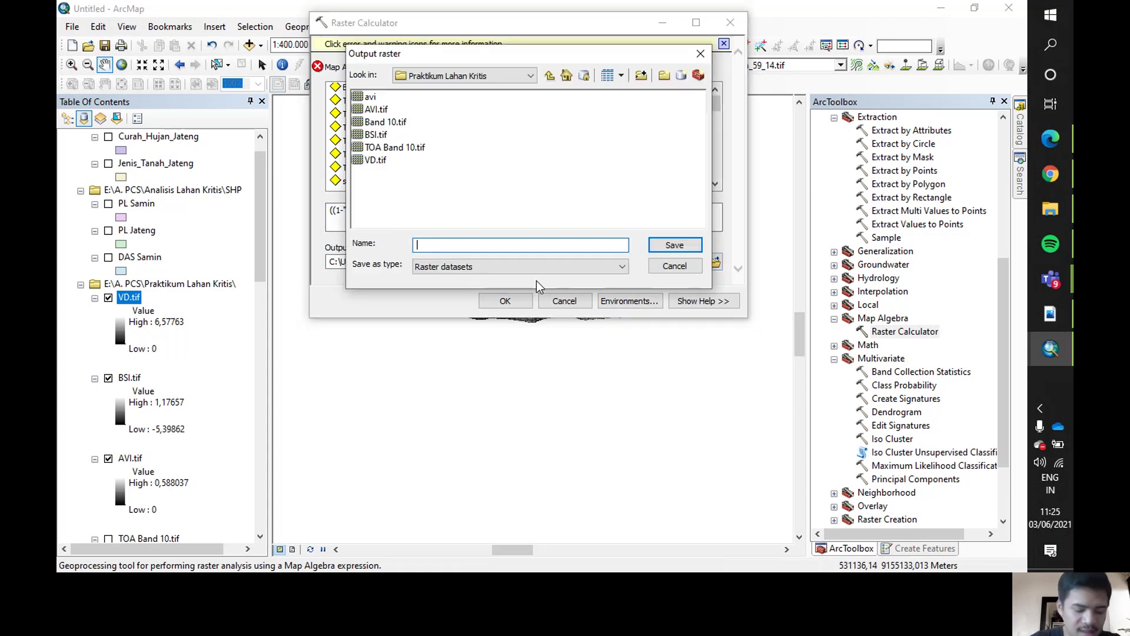
# Name the output raster SI.tif, add the missing closing bracket before **(1.0/3.0), and run the calculation.
pyautogui.write('SI.tif')
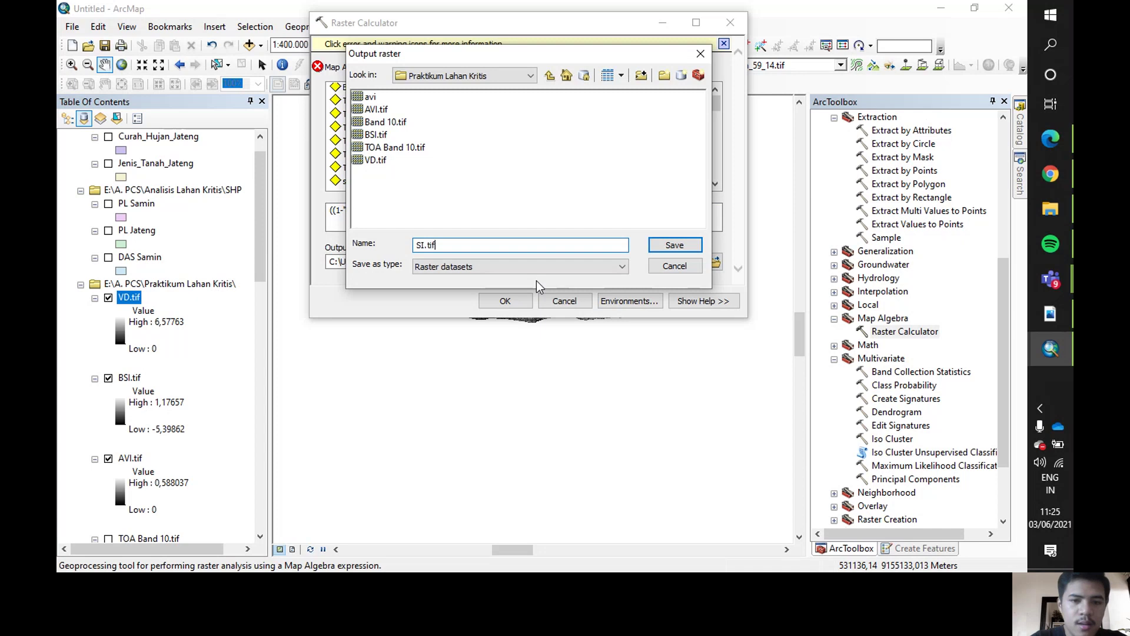
pyautogui.press('Return')
pyautogui.click(512, 210)
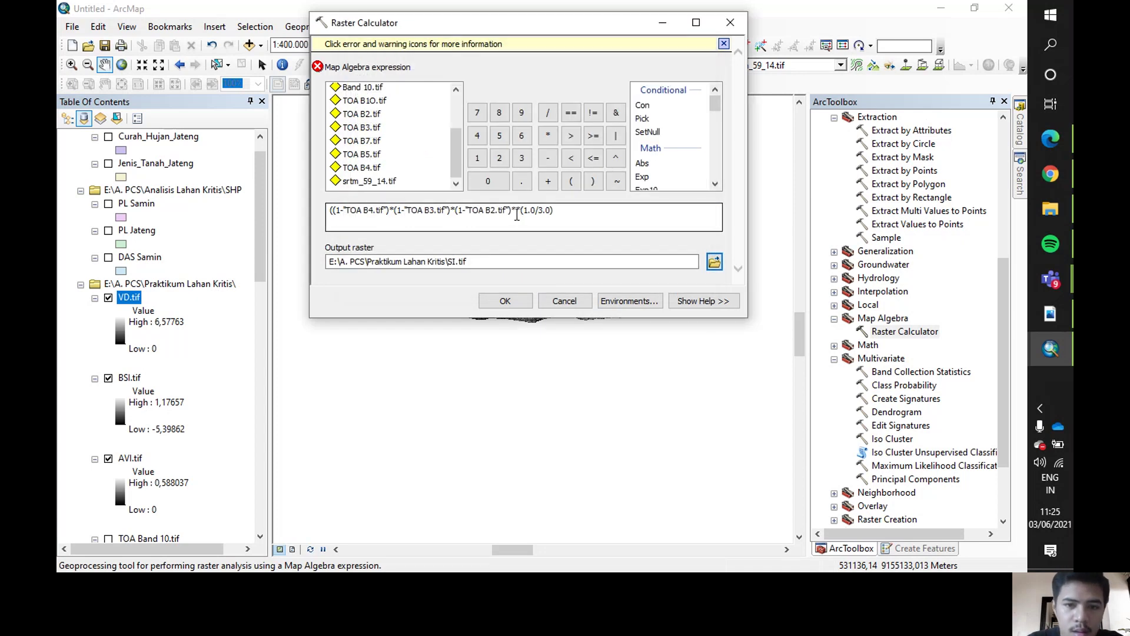
pyautogui.write(')')
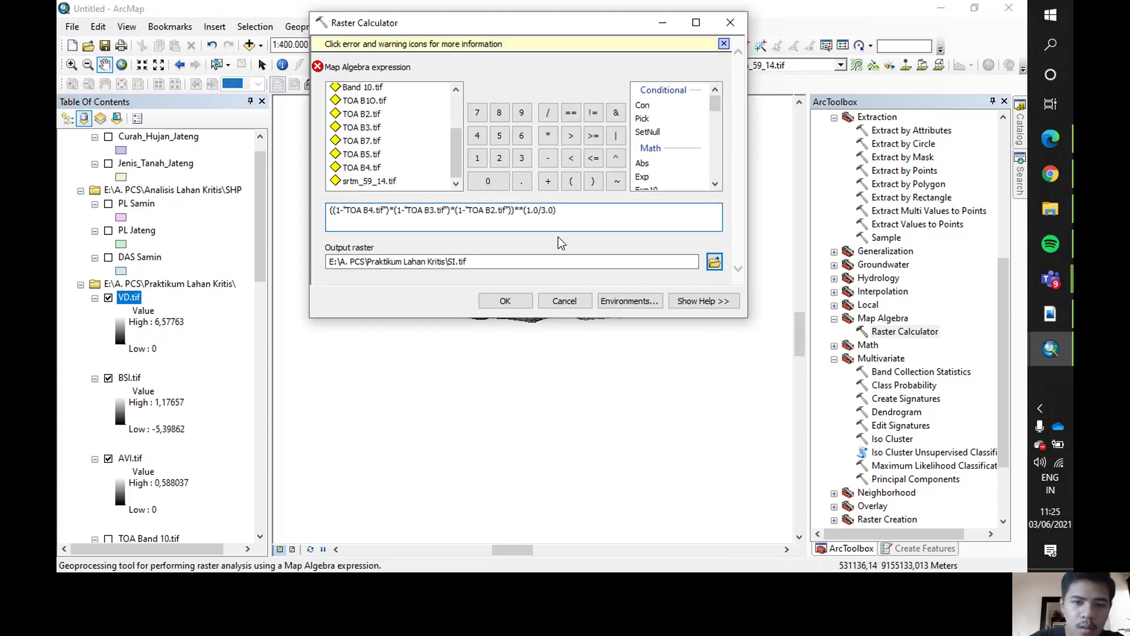
pyautogui.click(505, 300)
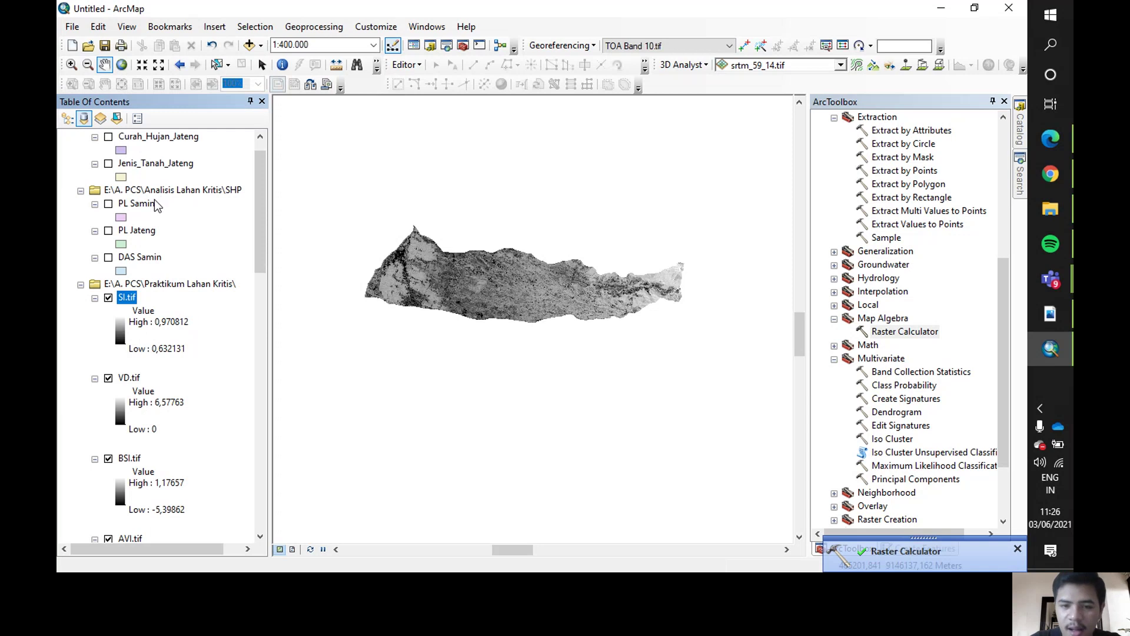
# Start a new Raster Calculator expression with the constant 0.10033.
pyautogui.scroll(-1, 161, 285)
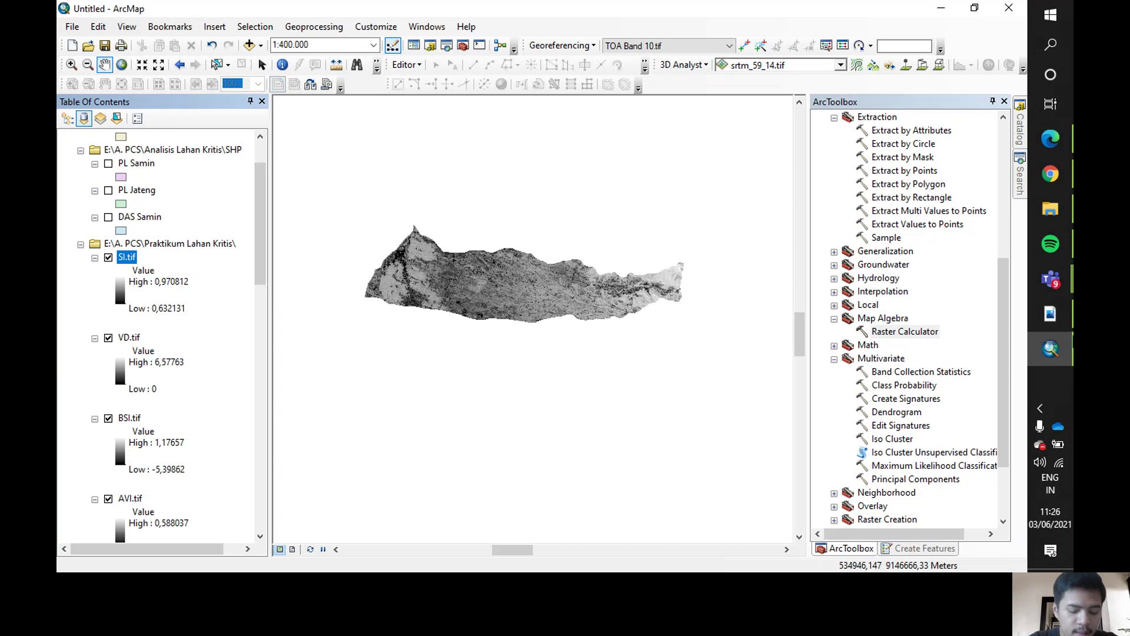
pyautogui.doubleClick(916, 332)
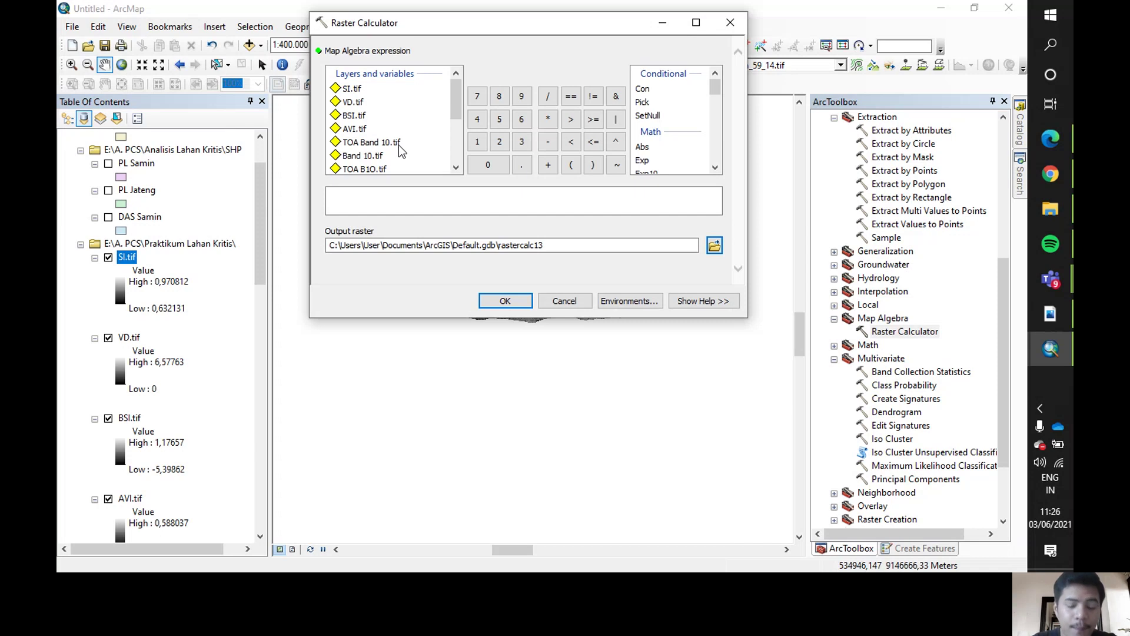
pyautogui.click(410, 204)
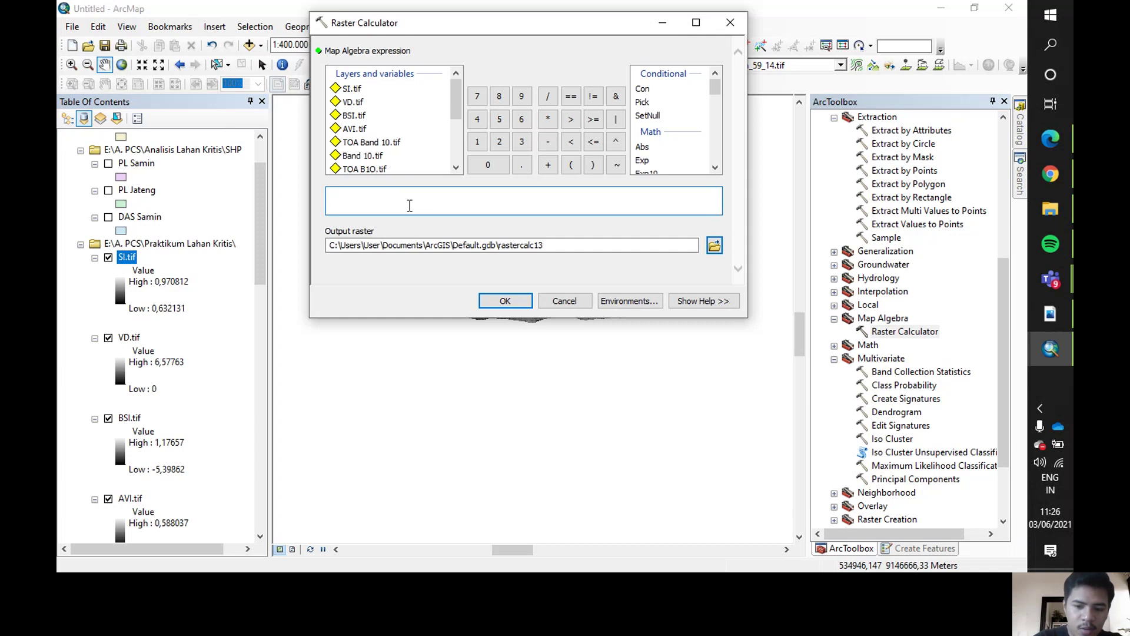
pyautogui.write('0.1')
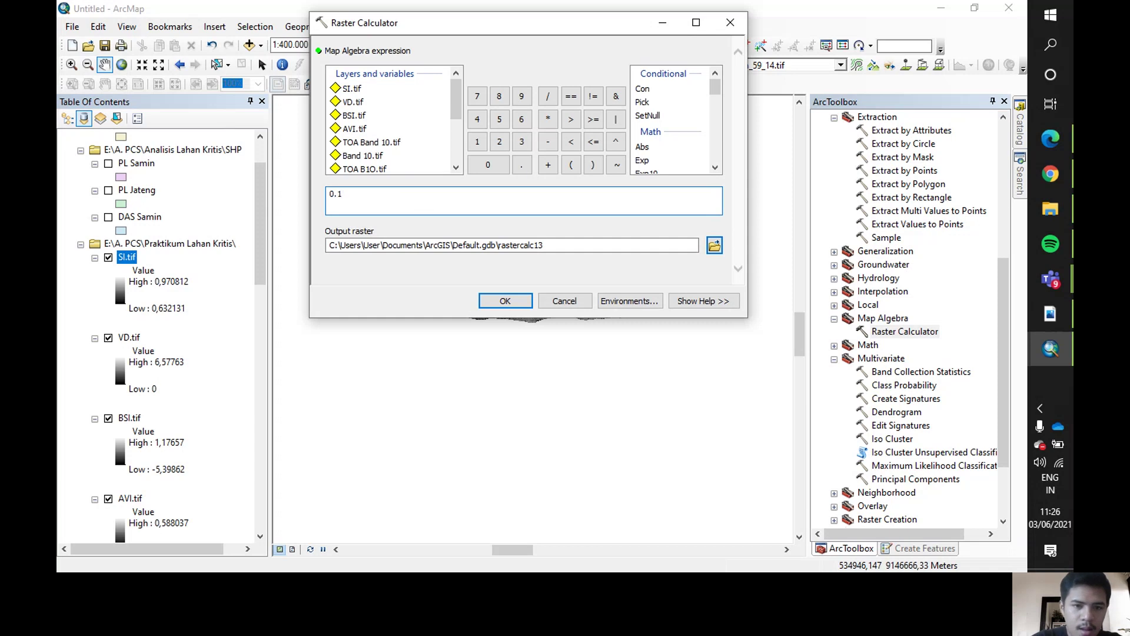
pyautogui.write('000')
pyautogui.write('00')
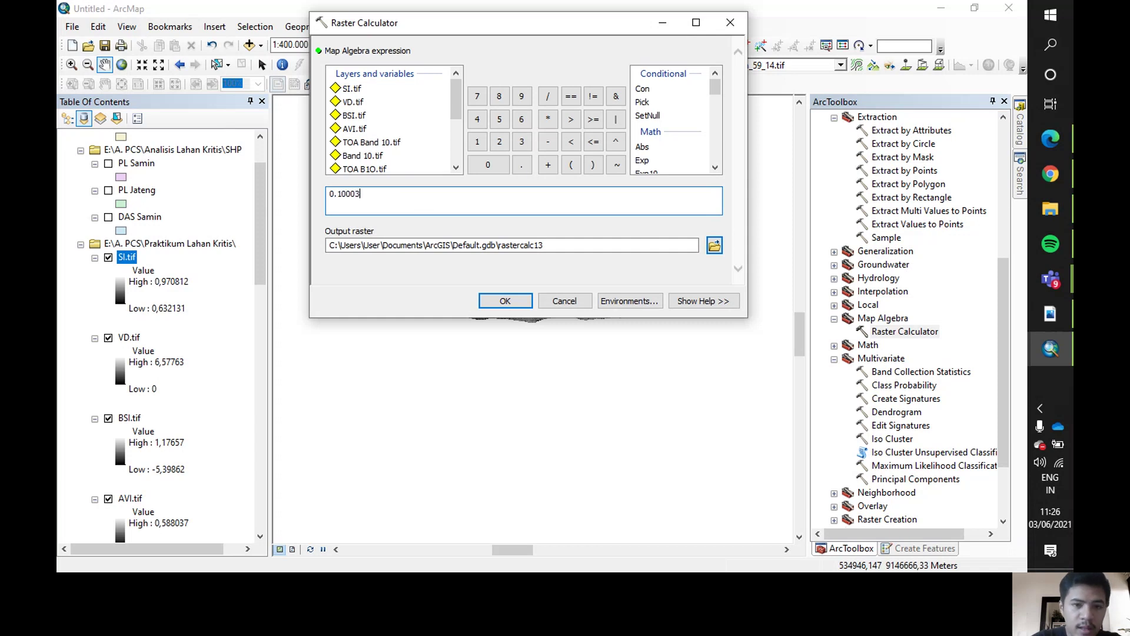
pyautogui.press('BackSpace')
pyautogui.press('BackSpace')
pyautogui.press('BackSpace')
pyautogui.write('33')
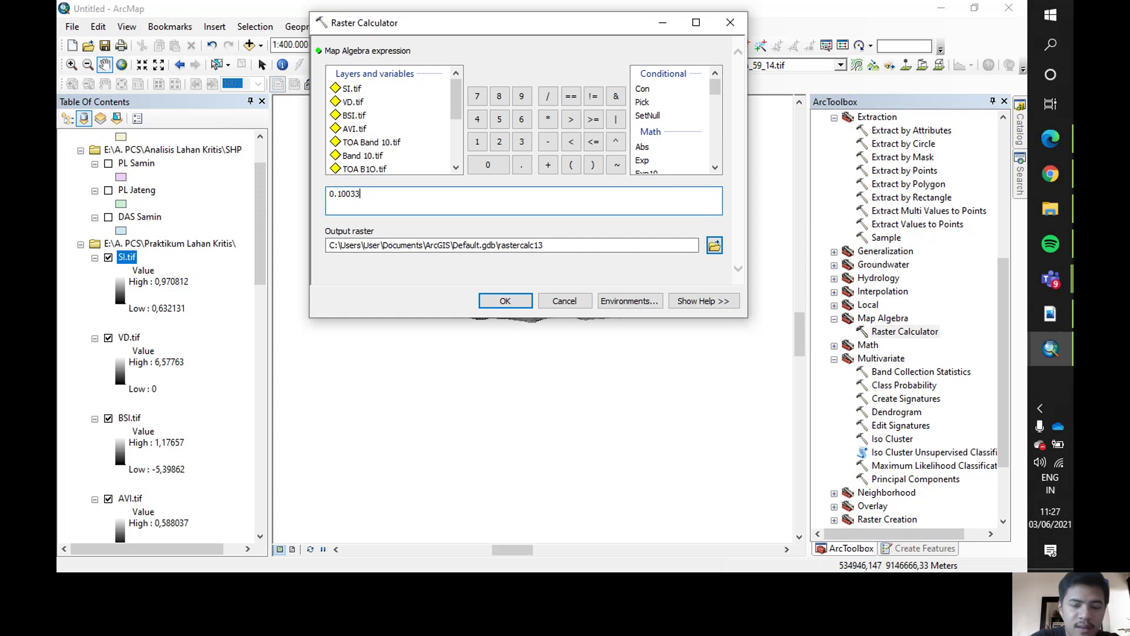
# Append +(22.00180-0.10033 to the Raster Calculator expression.
pyautogui.write('+(')
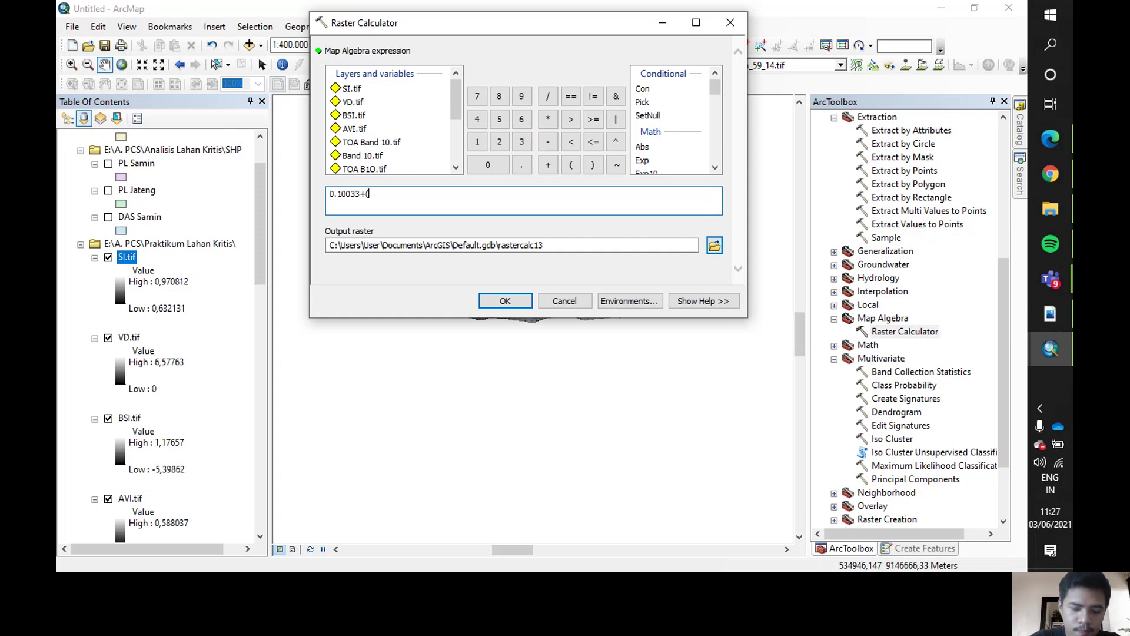
pyautogui.write('(')
pyautogui.press('BackSpace')
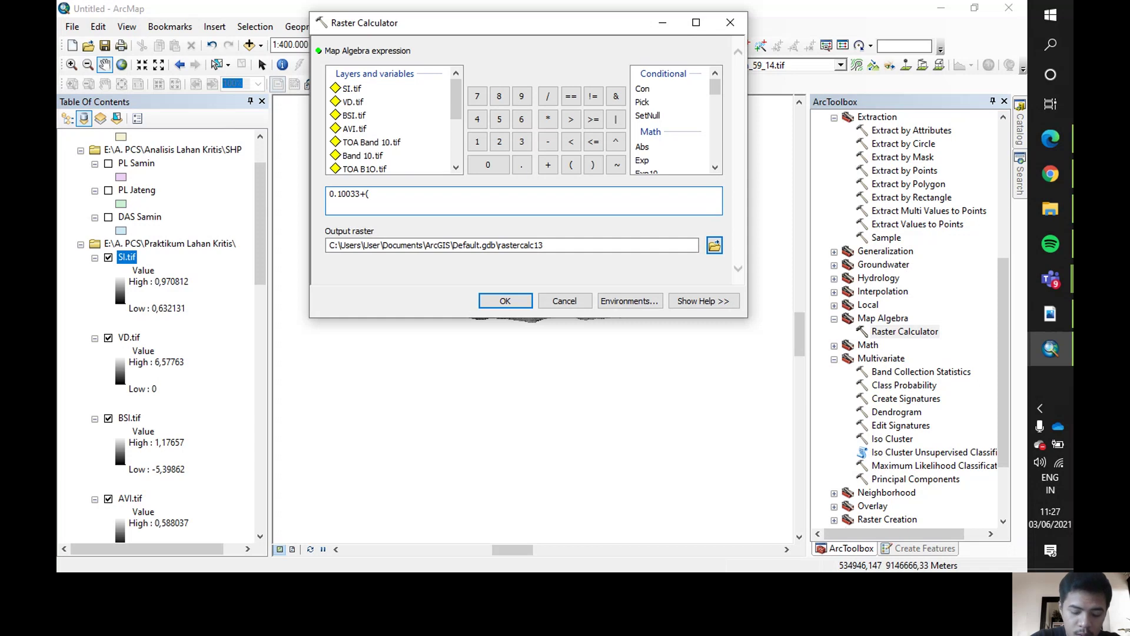
pyautogui.write('22.')
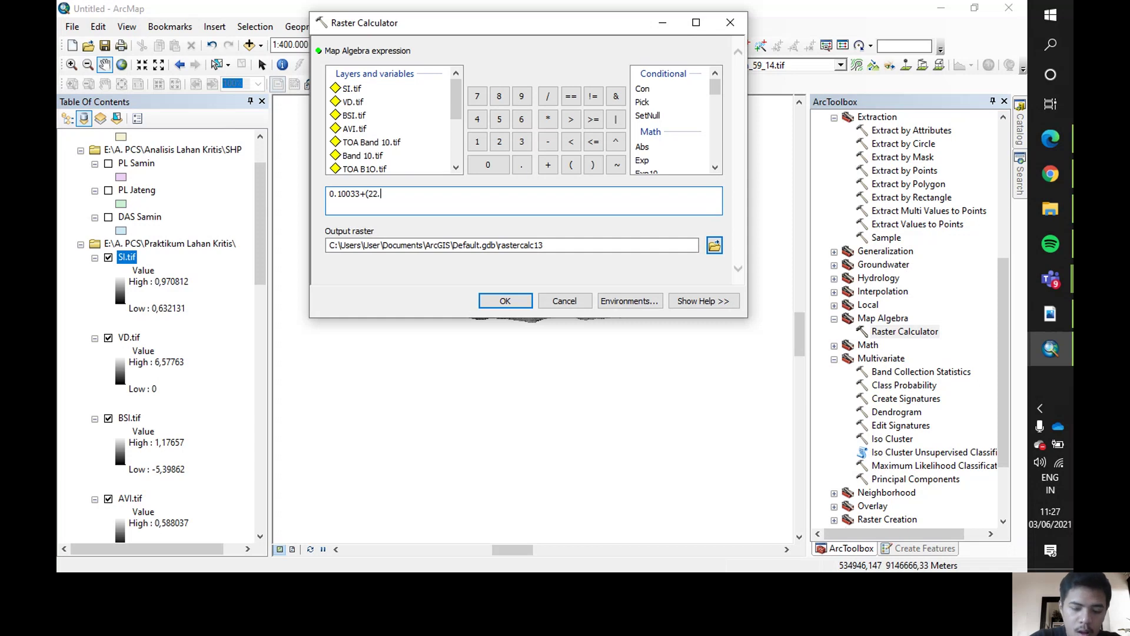
pyautogui.write('0')
pyautogui.write('0190')
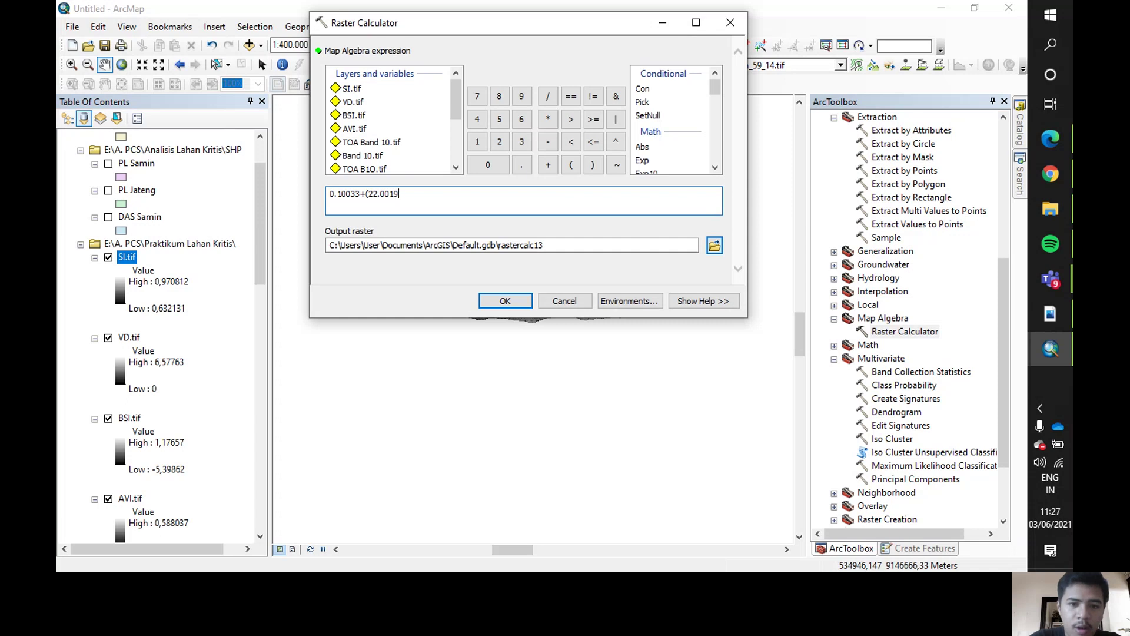
pyautogui.press('BackSpace')
pyautogui.press('BackSpace')
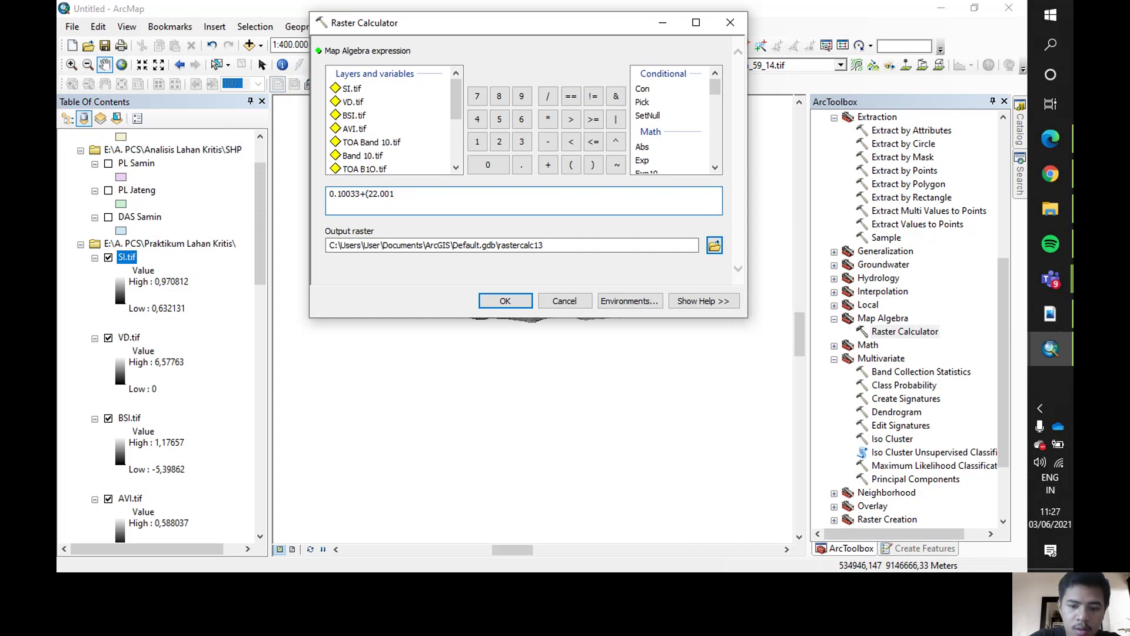
pyautogui.write('80-0')
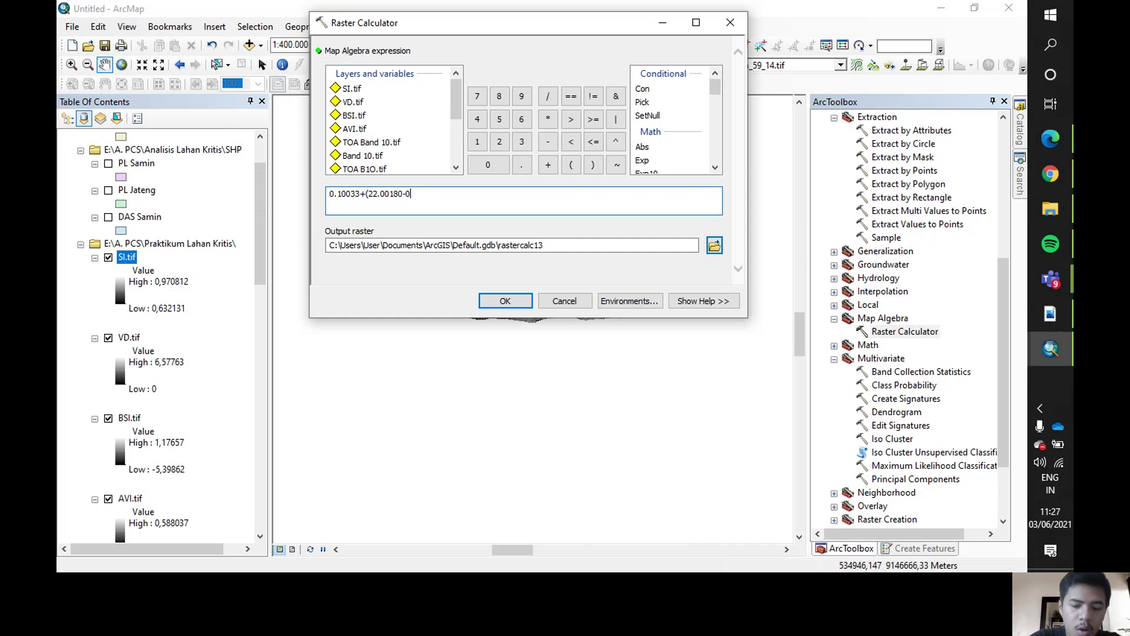
pyautogui.write('.10033')
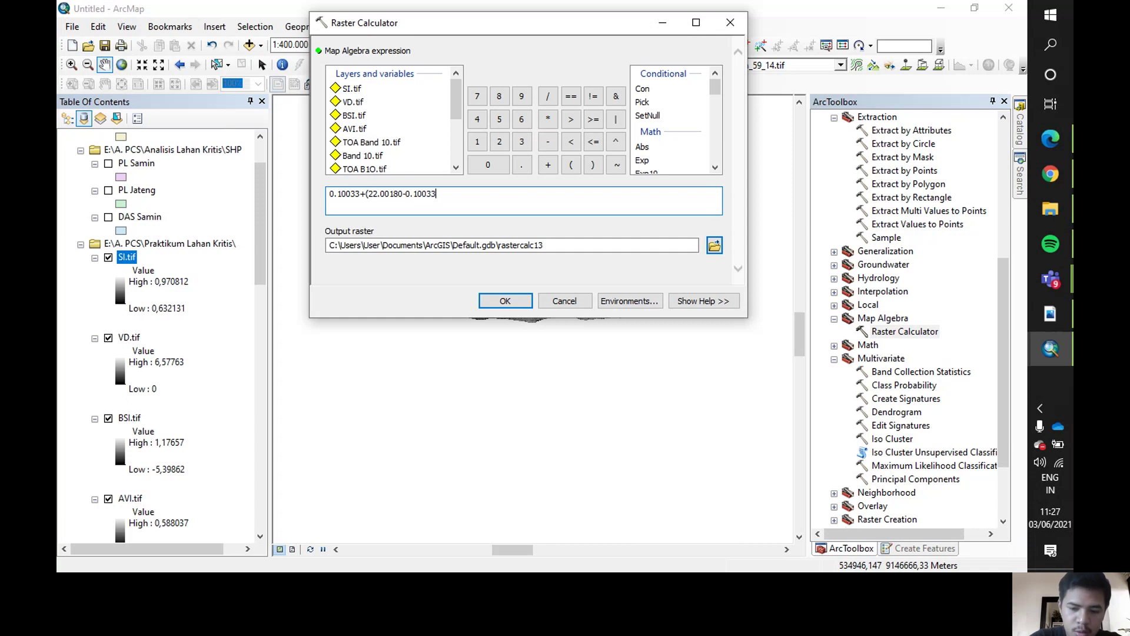
# Append )/65535))*"TOA B1O.tif" to the expression and insert a second opening bracket before 22.00180.
pyautogui.write(')/')
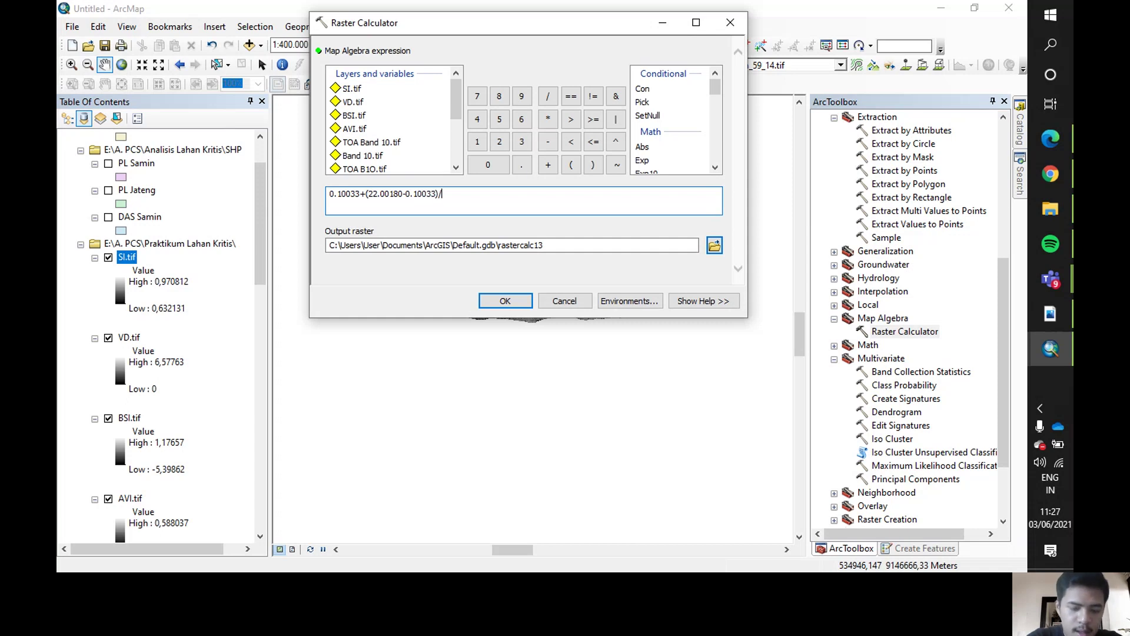
pyautogui.write('655')
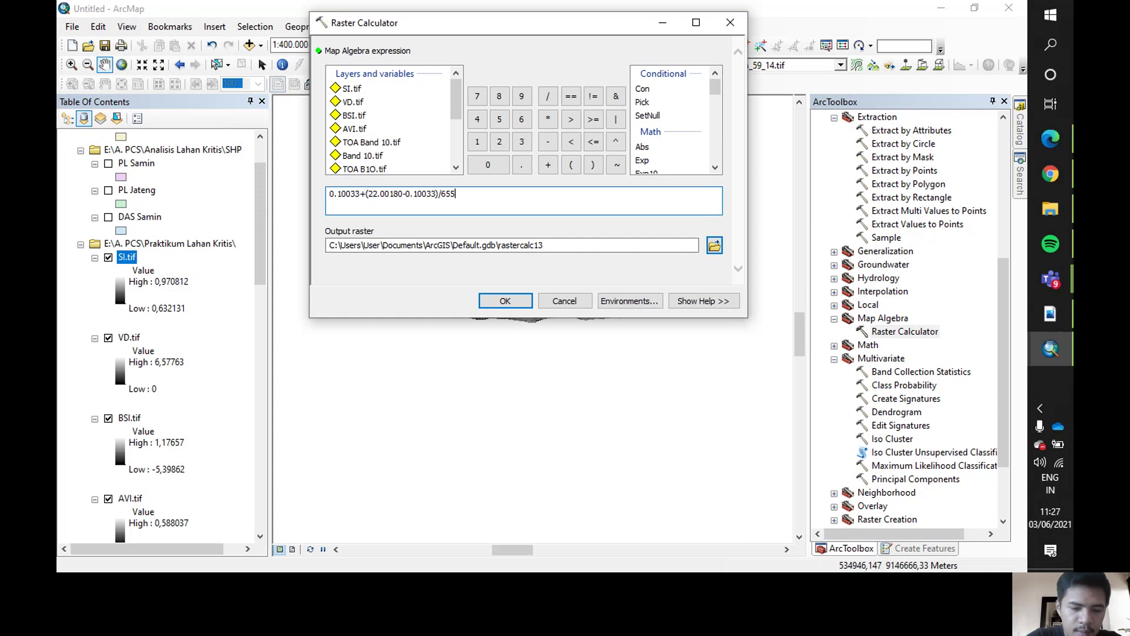
pyautogui.write('35))')
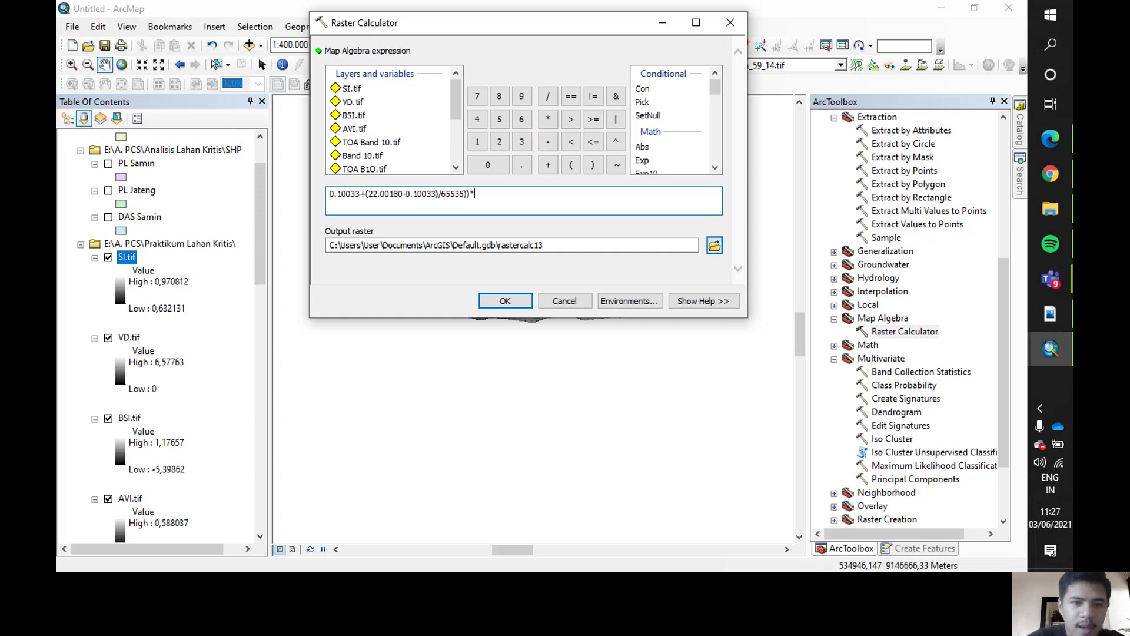
pyautogui.write('*')
pyautogui.doubleClick(360, 169)
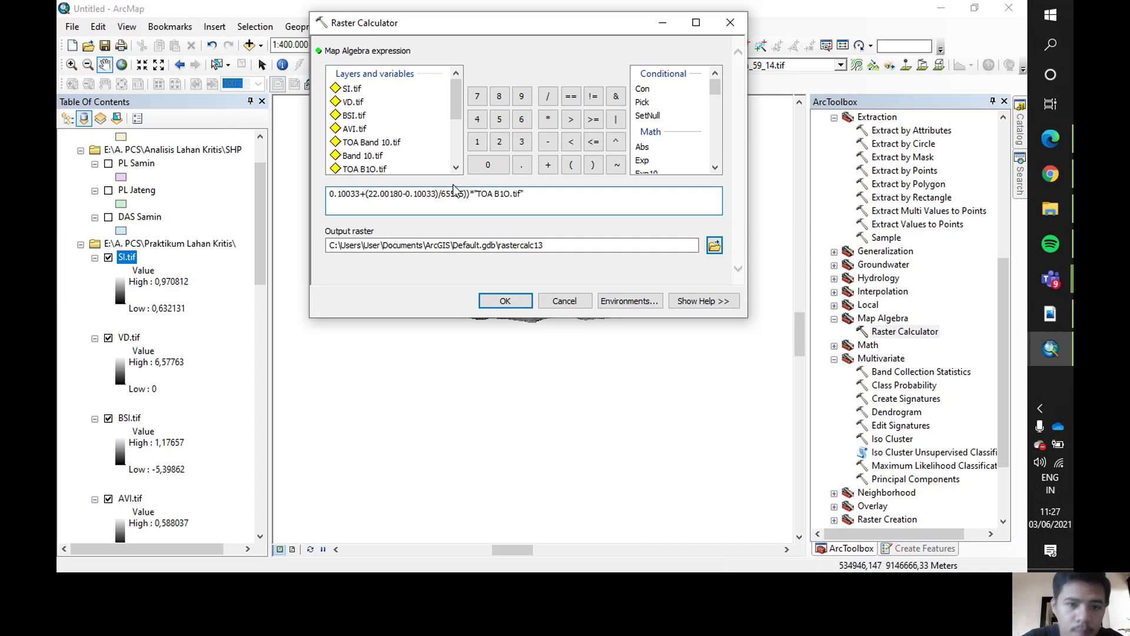
pyautogui.write('(')
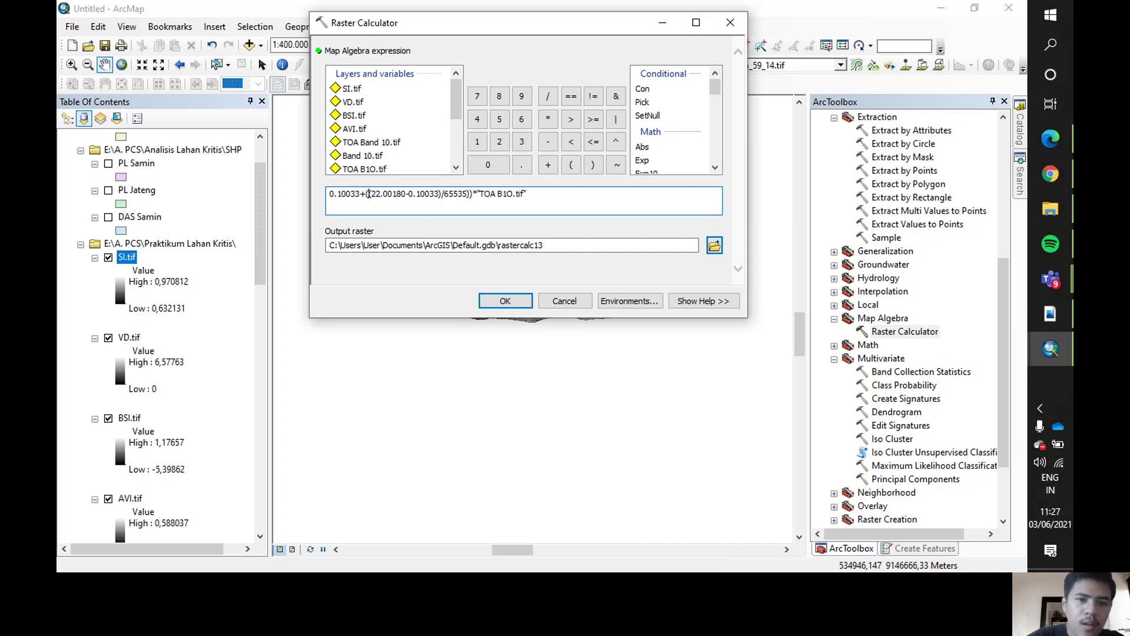
pyautogui.click(567, 195)
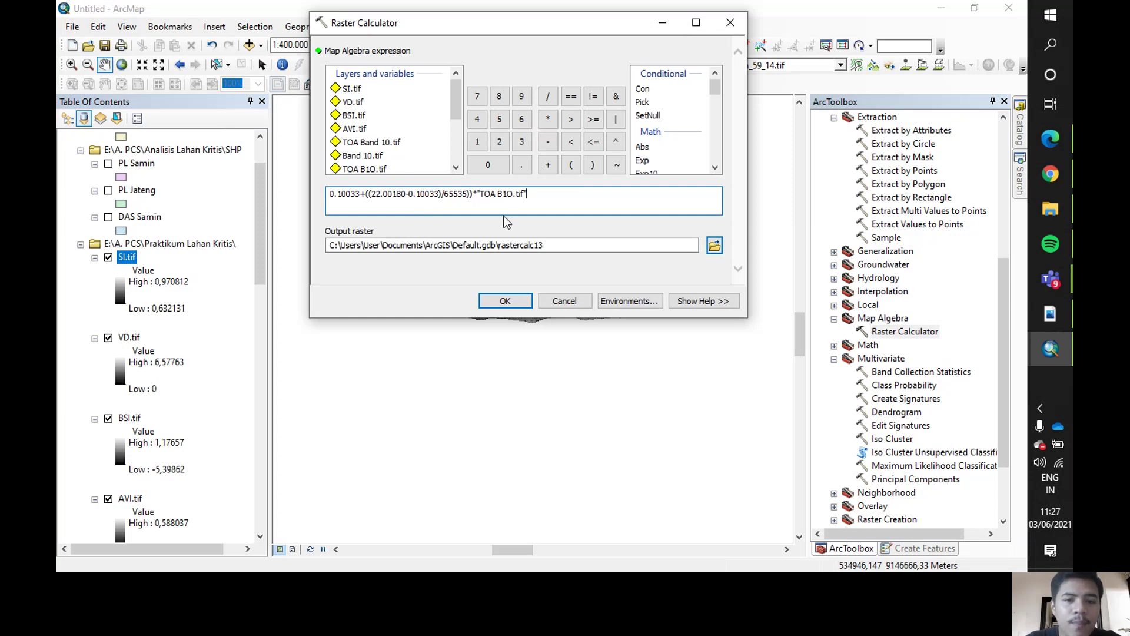
# Set the output raster to TI.tif in the Praktikum Lahan Kritis folder.
pyautogui.click(715, 246)
pyautogui.write('TI')
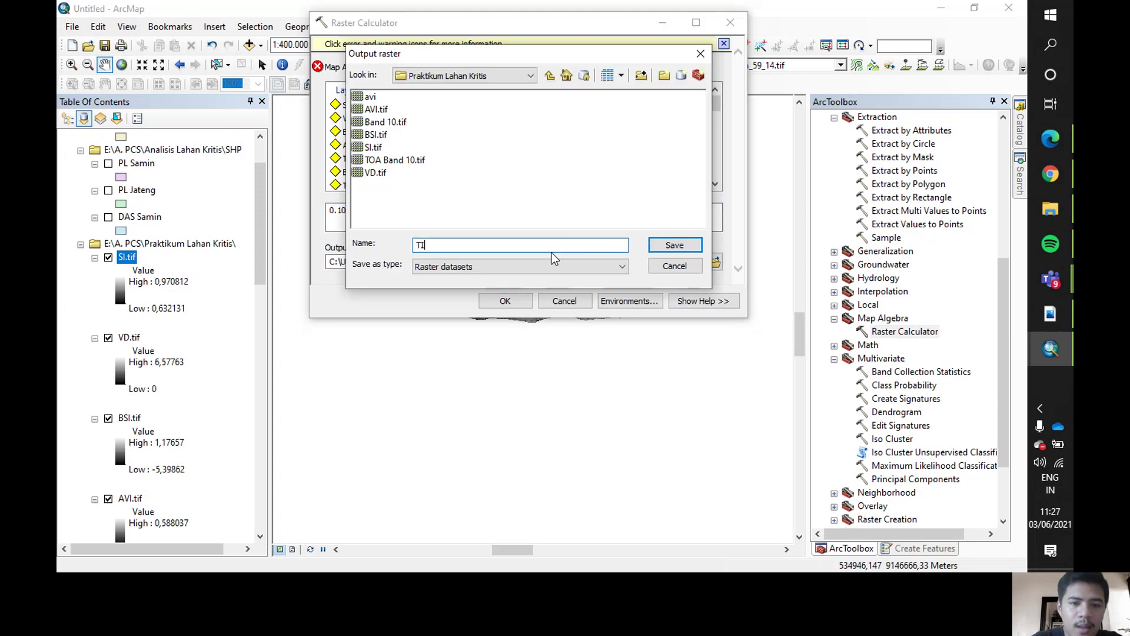
pyautogui.write('.tif')
pyautogui.press('Return')
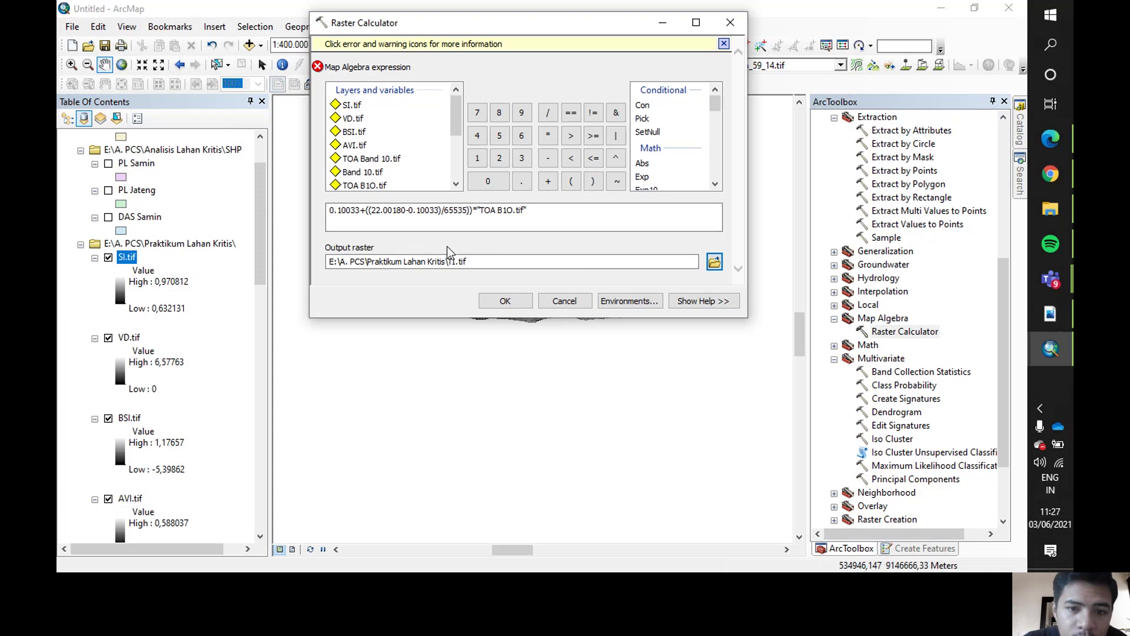
# Remove the extra closing bracket after 65535 in the expression and run the calculation.
pyautogui.click(374, 224)
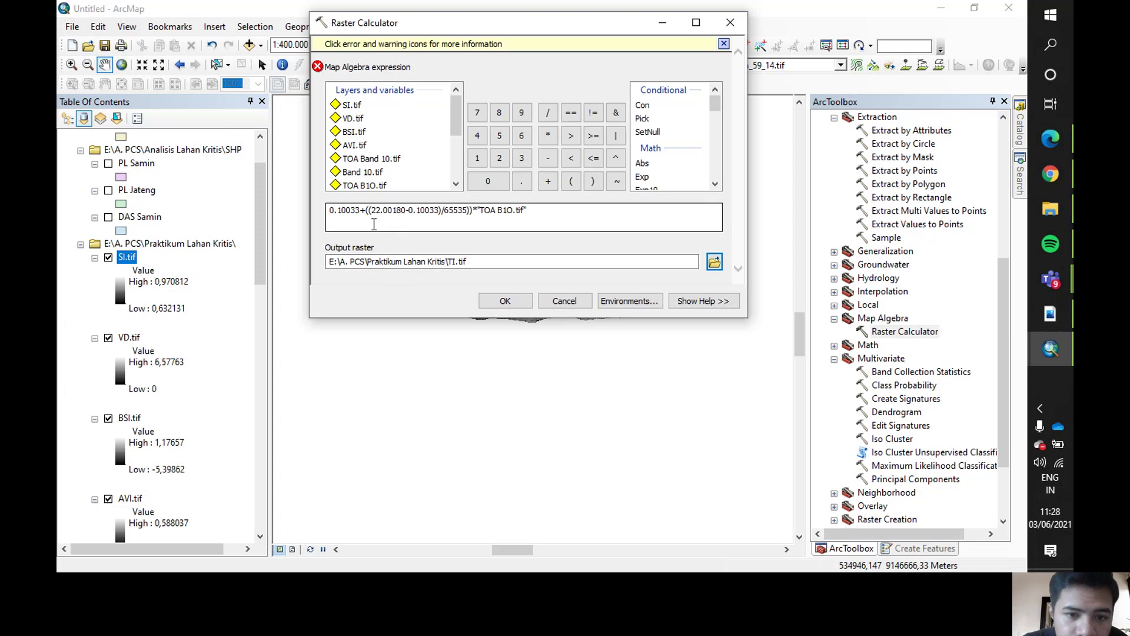
pyautogui.click(457, 215)
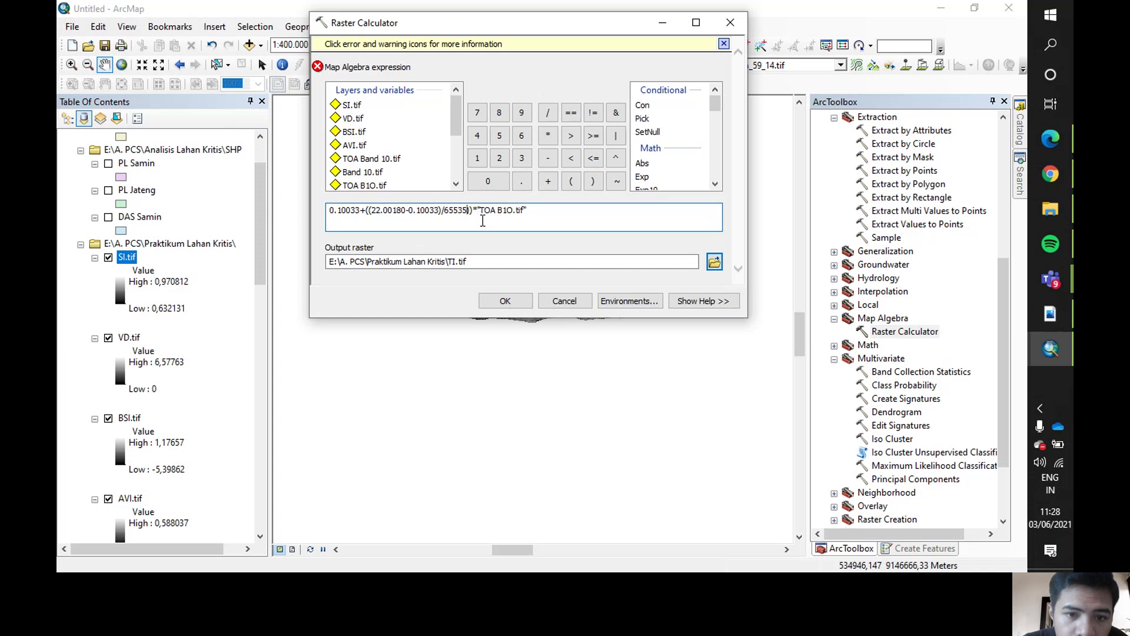
pyautogui.press('BackSpace')
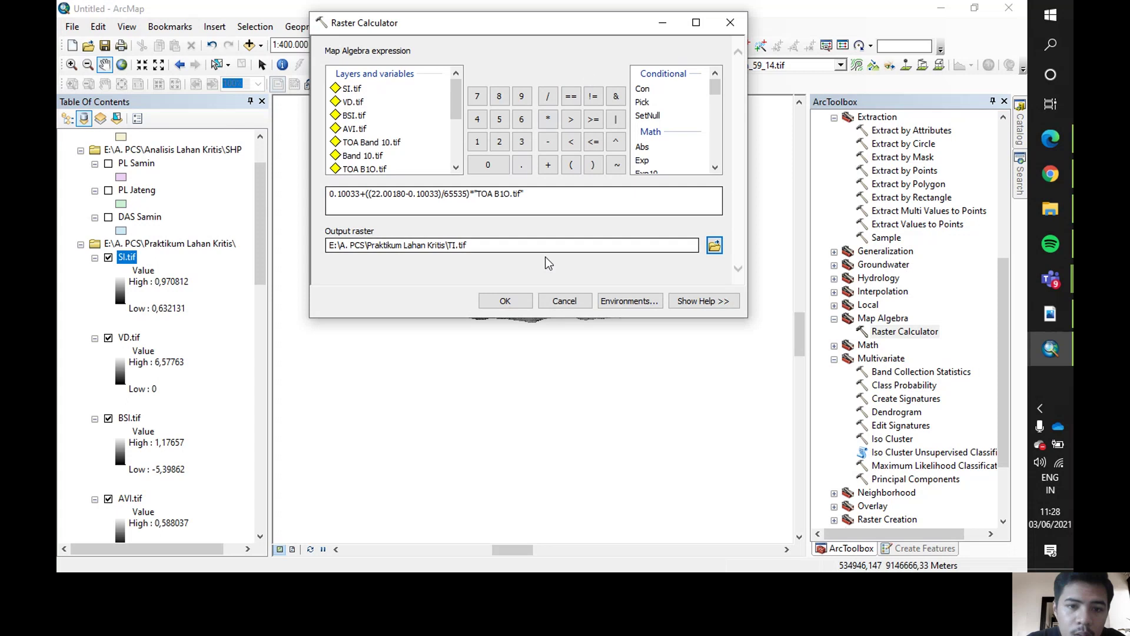
pyautogui.click(505, 301)
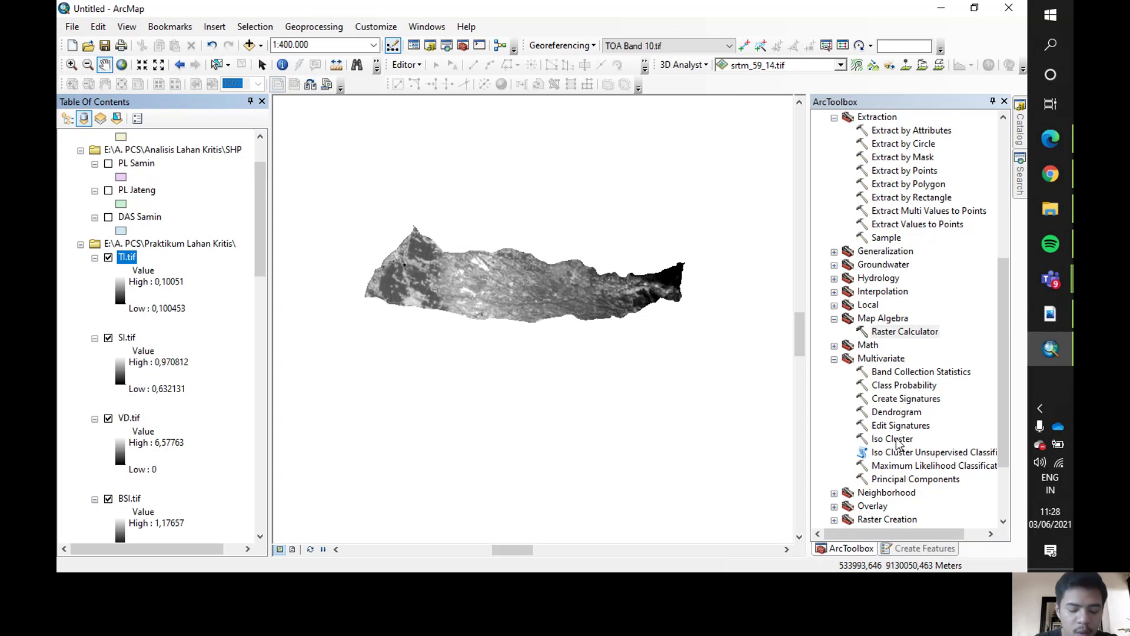
# Start the Principal Components tool and add TI.tif and SI.tif as its input raster bands.
pyautogui.click(888, 359)
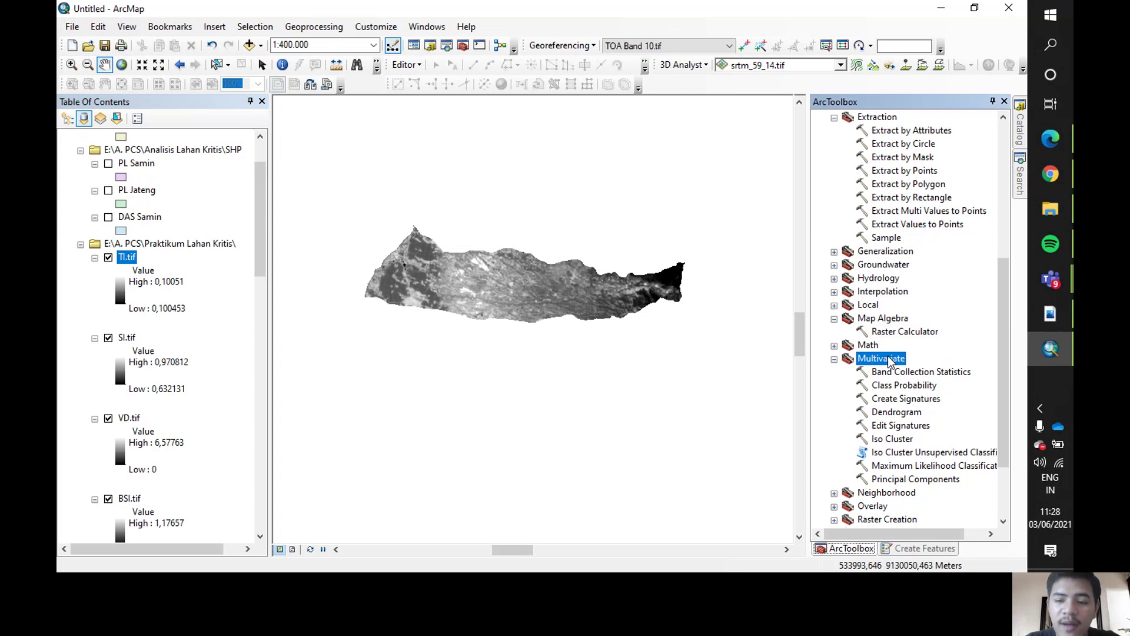
pyautogui.click(928, 479)
pyautogui.doubleClick(929, 479)
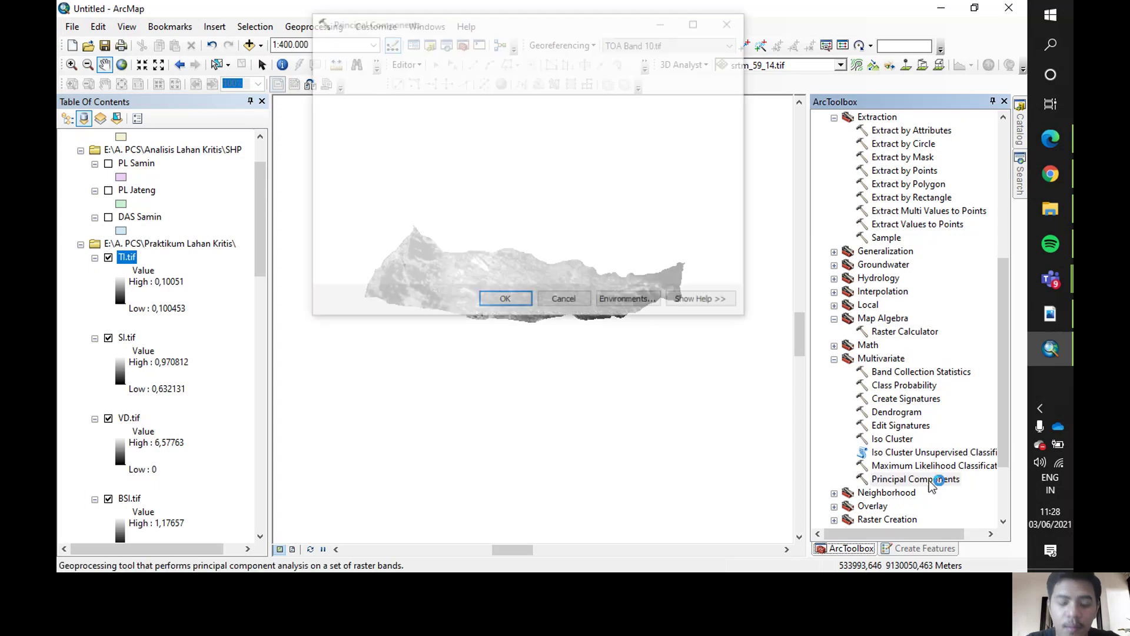
pyautogui.click(691, 66)
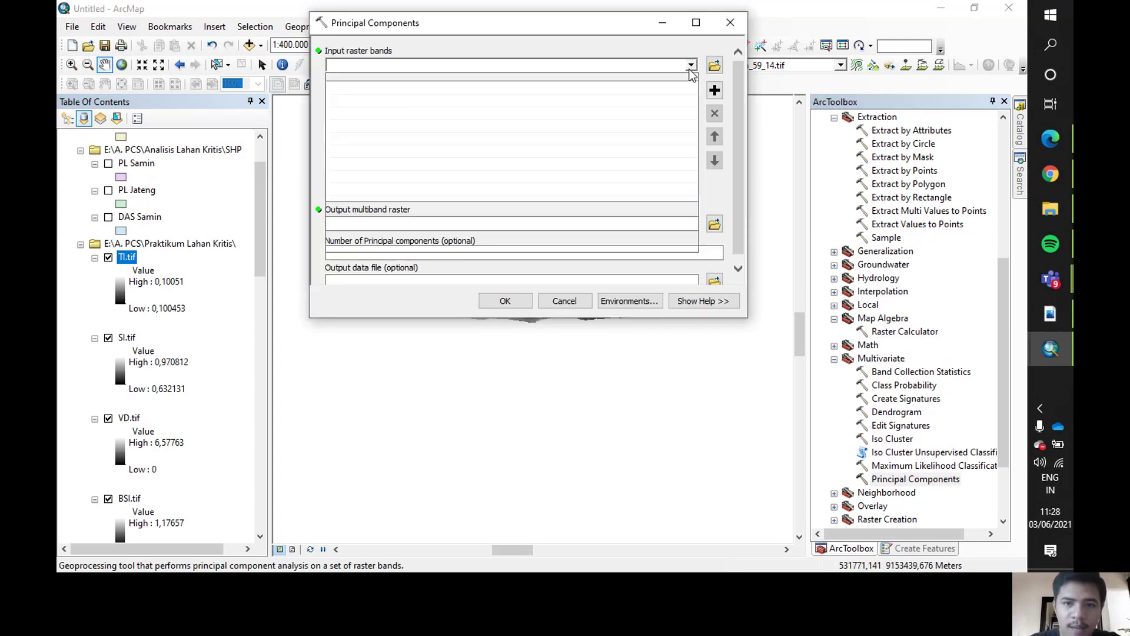
pyautogui.click(647, 127)
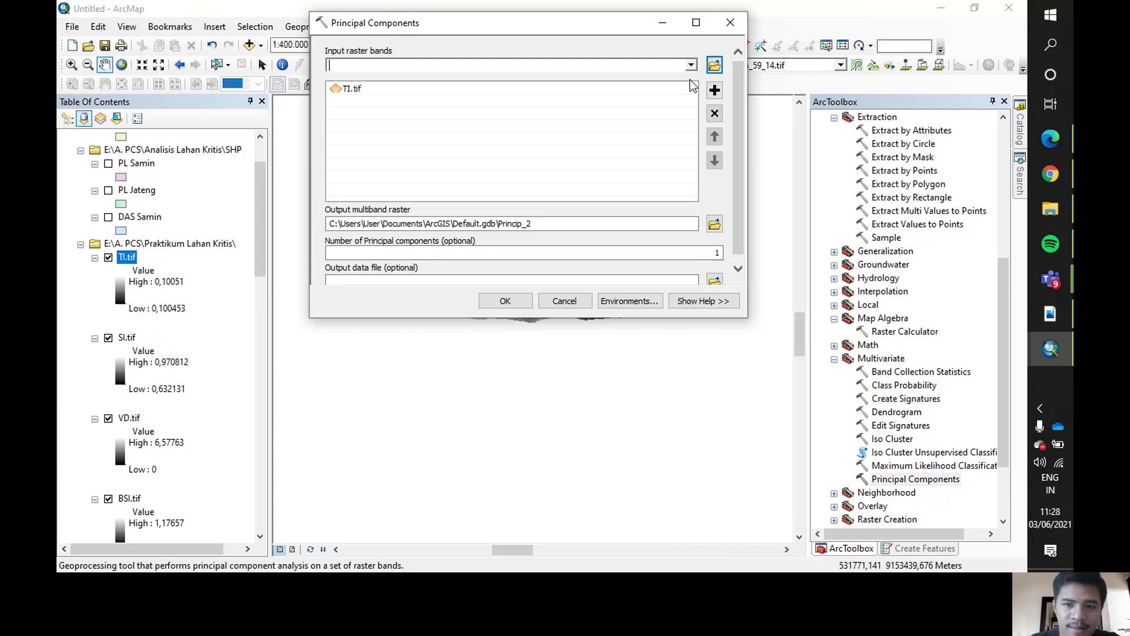
pyautogui.click(691, 66)
pyautogui.click(363, 94)
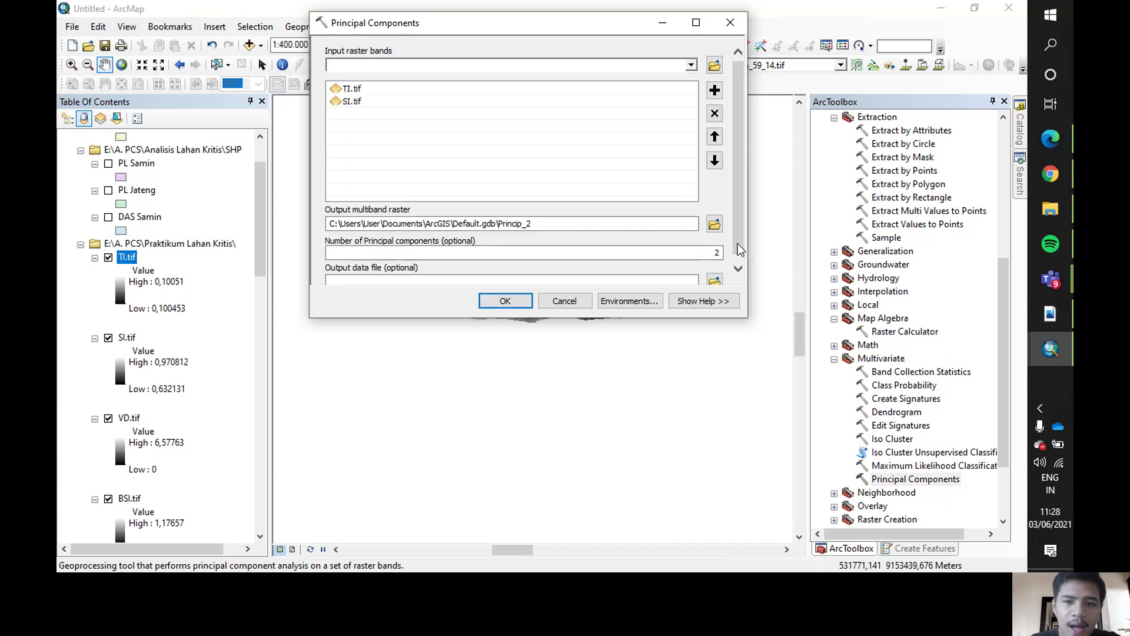
# Set the output multiband raster to SSI.tif in the Praktikum Lahan Kritis folder and run the Principal Components tool.
pyautogui.click(712, 224)
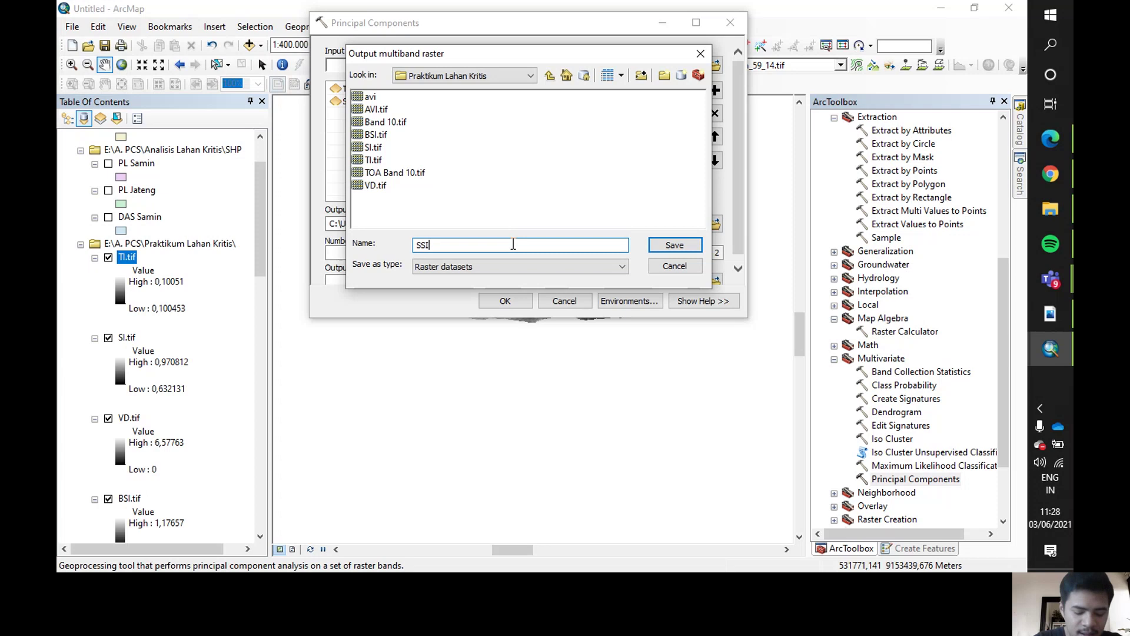
pyautogui.write('SSI.')
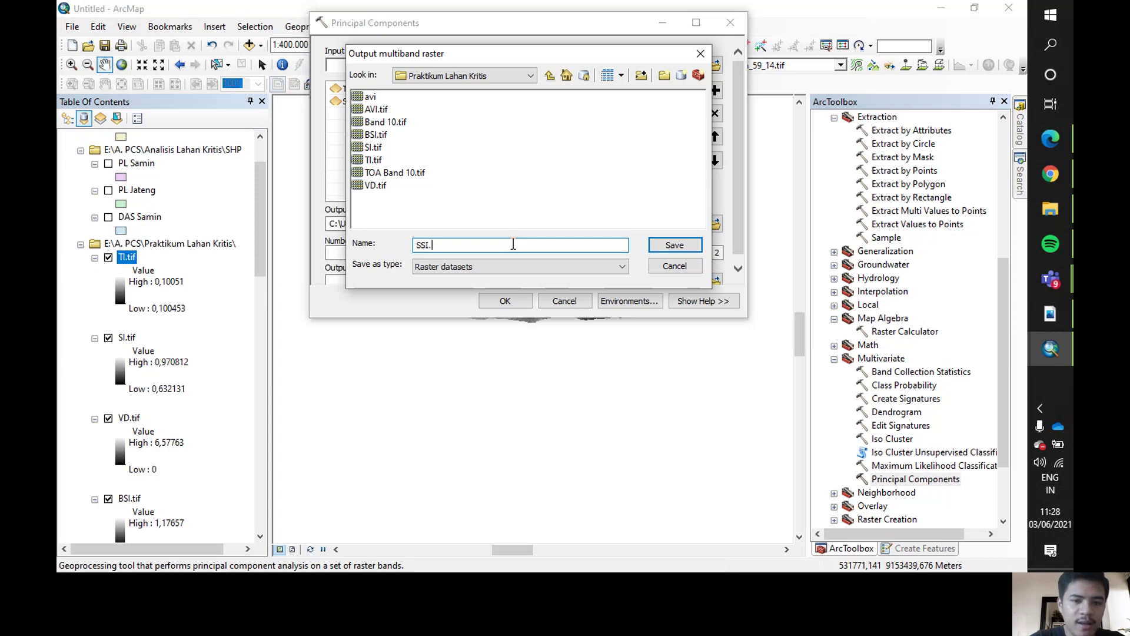
pyautogui.write('tif')
pyautogui.press('Return')
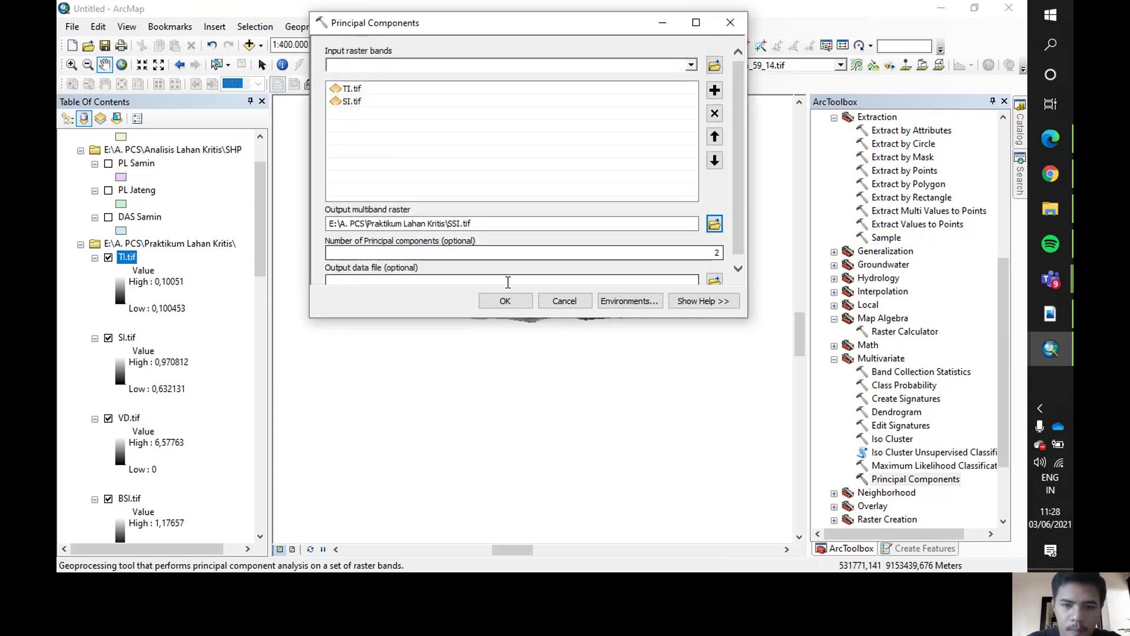
pyautogui.click(505, 300)
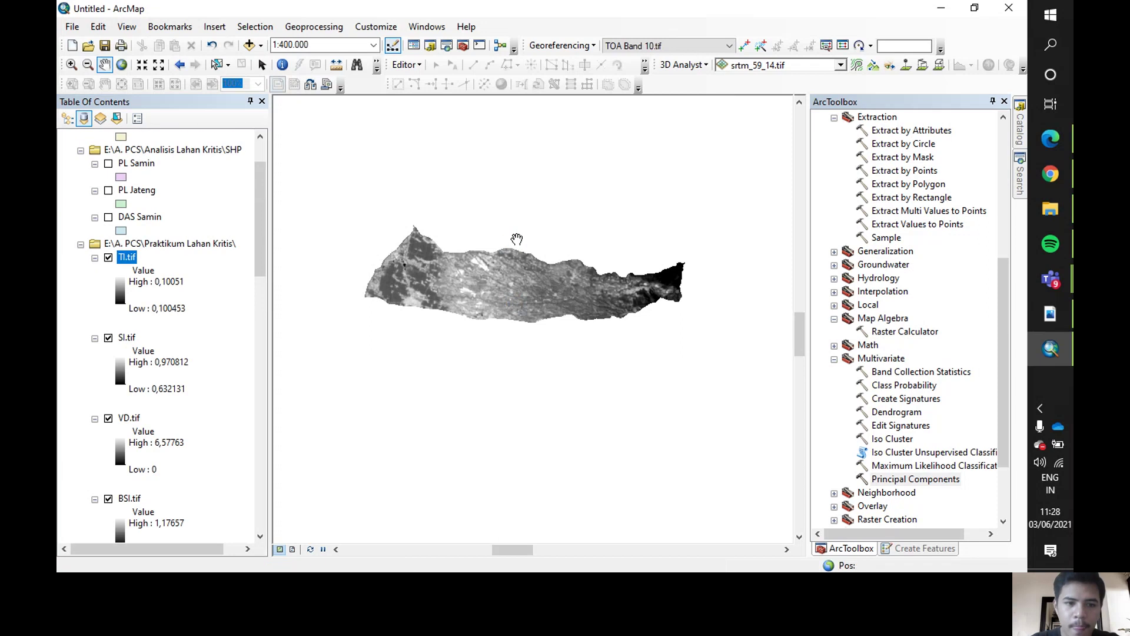
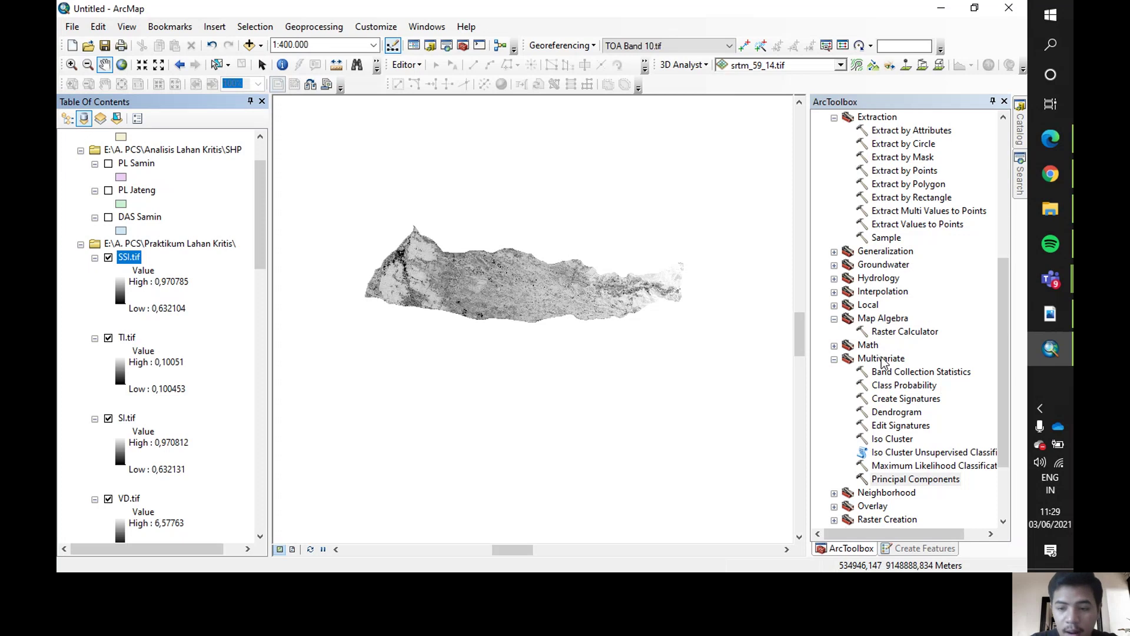
# Open the Raster Calculator and begin the map algebra expression with (("VD.tif"*"SSI.tif".
pyautogui.scroll(7, 884, 363)
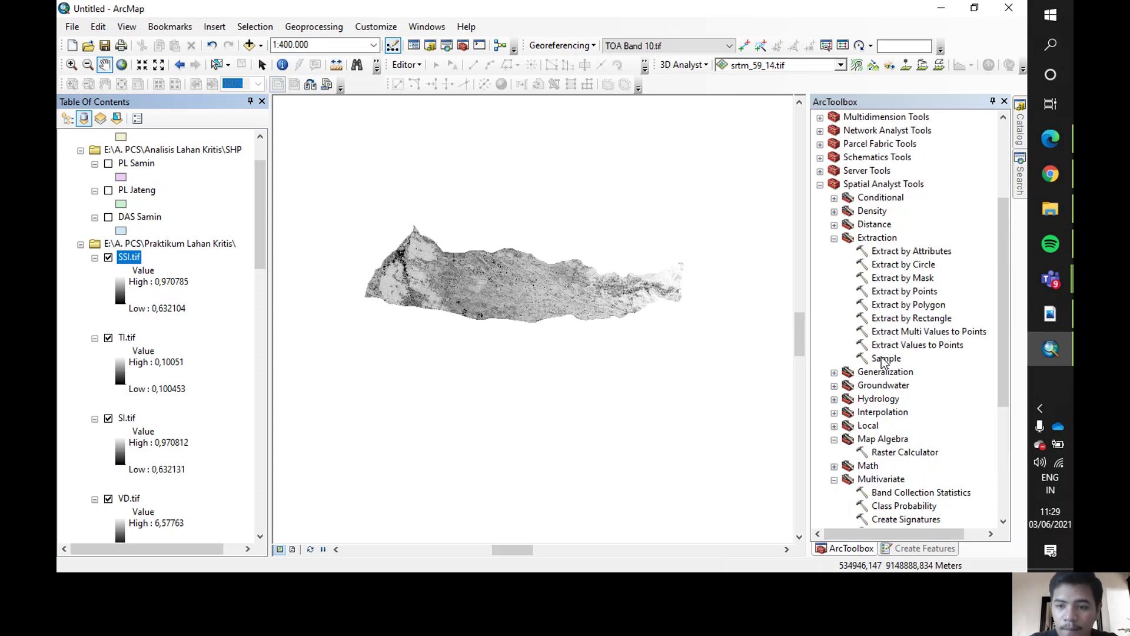
pyautogui.scroll(-2, 887, 363)
pyautogui.scroll(-7, 889, 363)
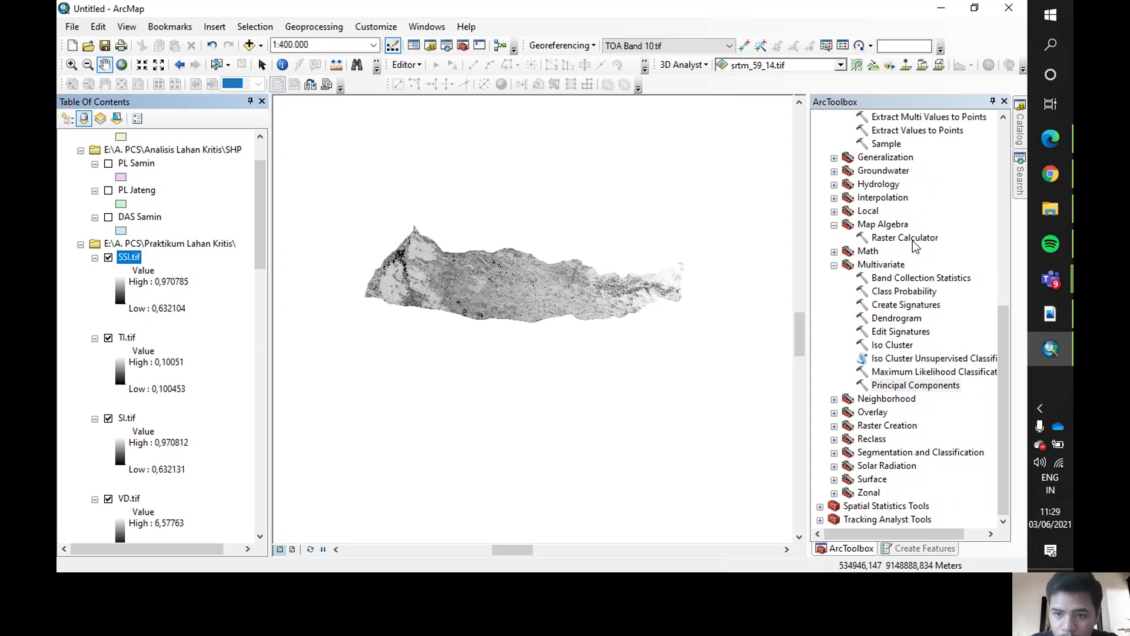
pyautogui.doubleClick(912, 238)
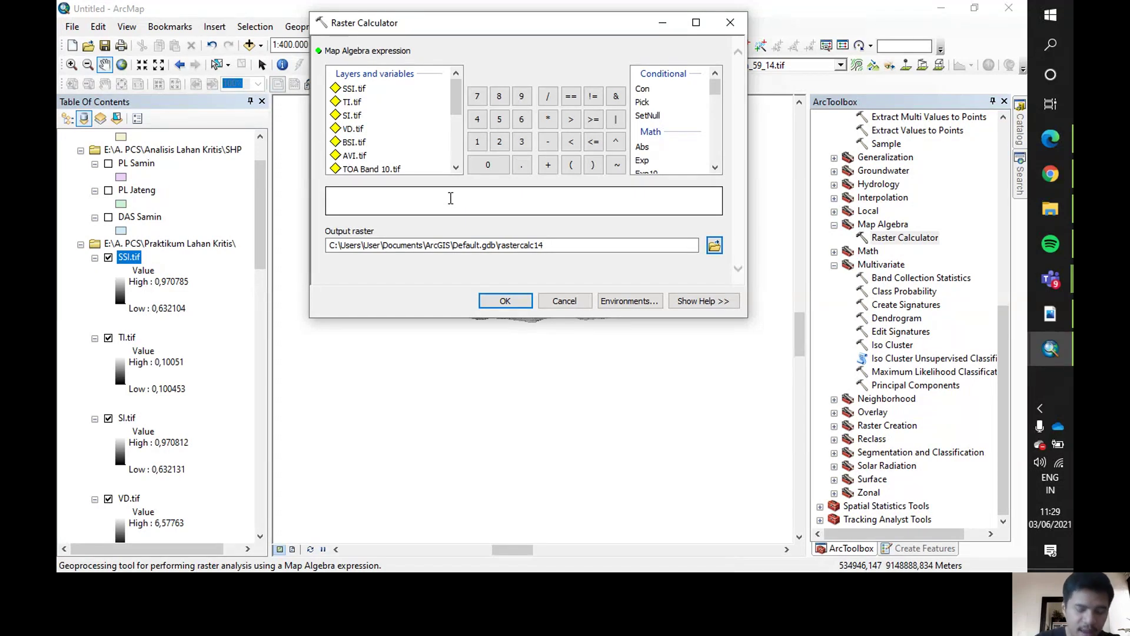
pyautogui.click(449, 203)
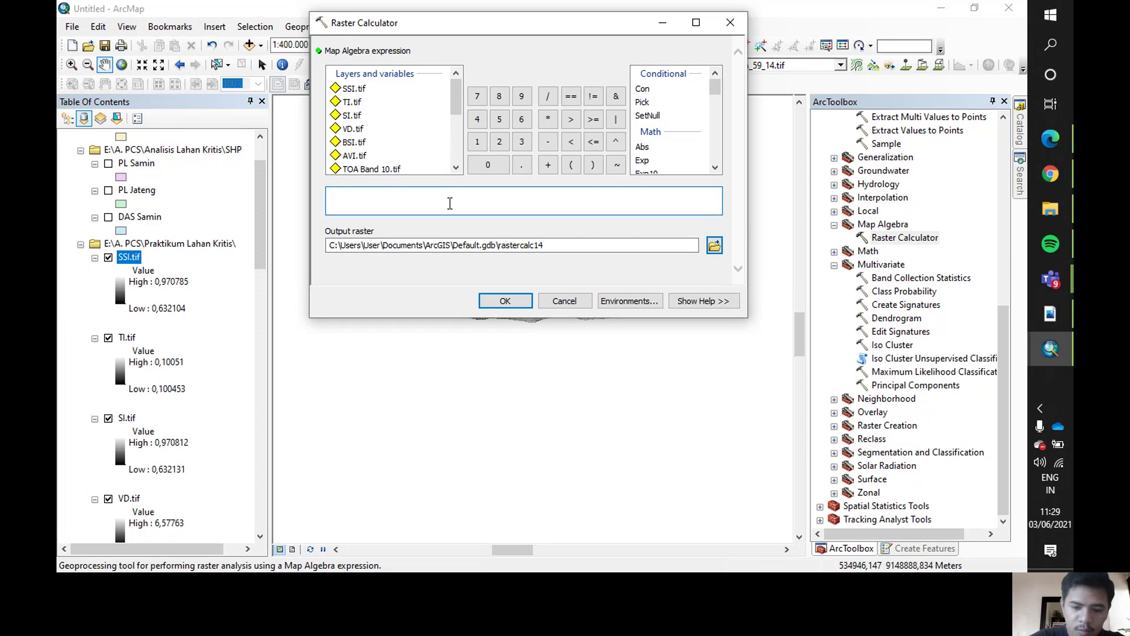
pyautogui.write('((')
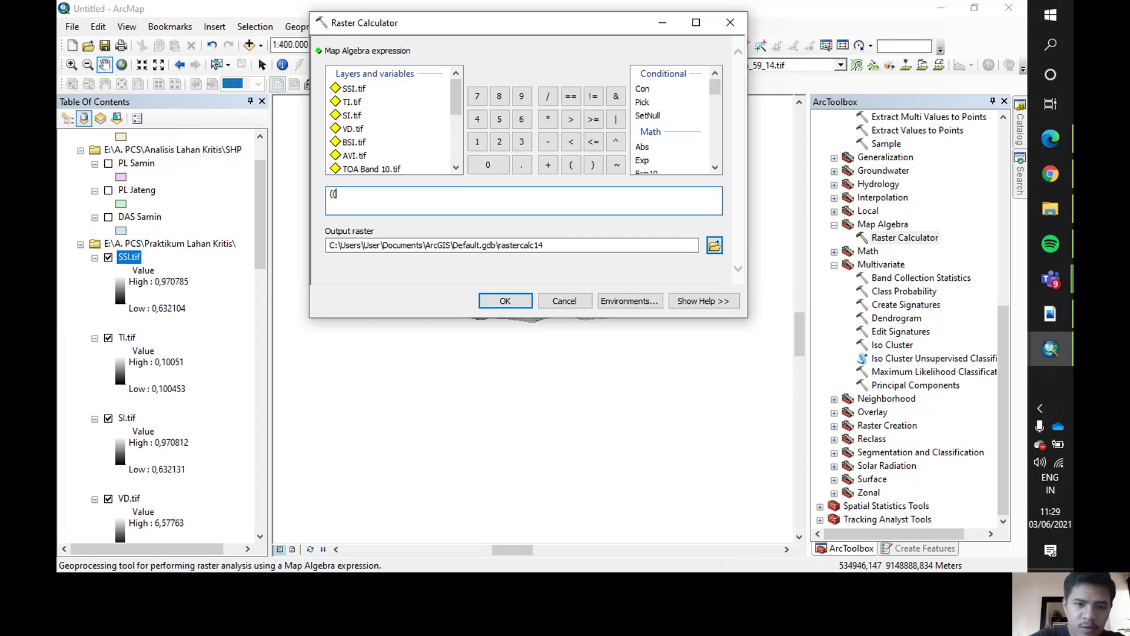
pyautogui.doubleClick(352, 129)
pyautogui.write('*')
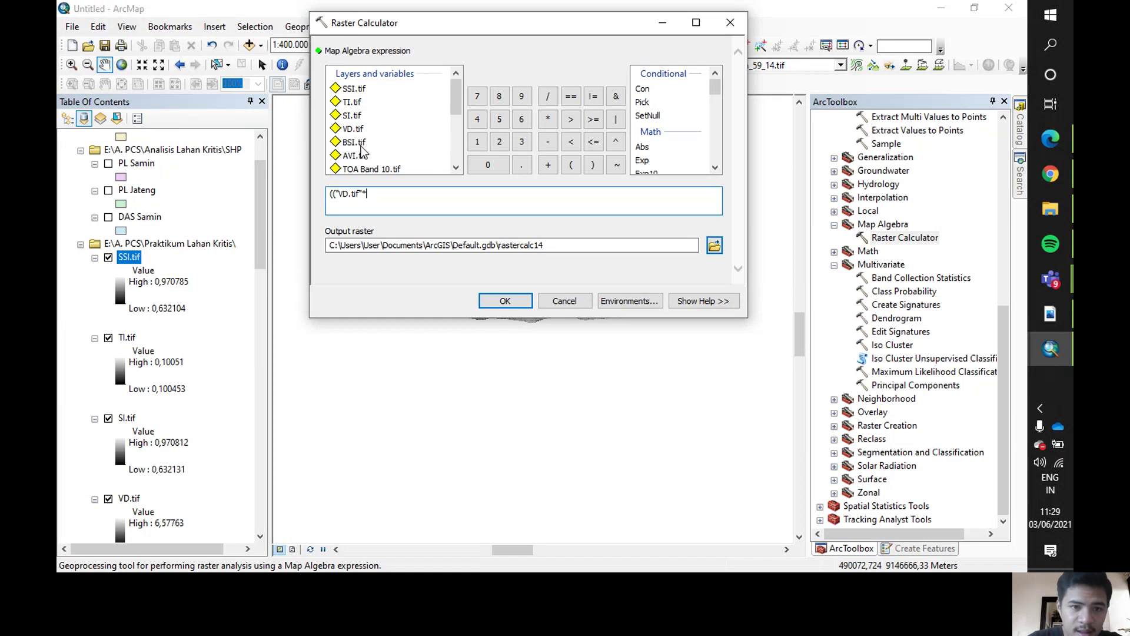
pyautogui.doubleClick(355, 90)
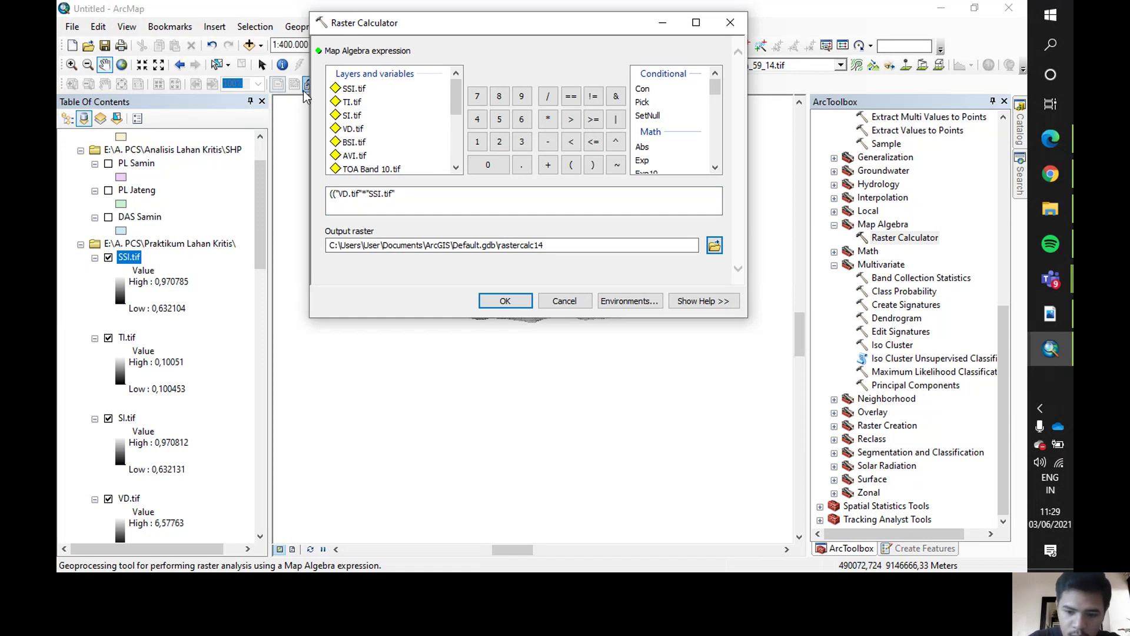
# Complete the expression by appending )+1)**(1.0/2.0) after "SSI.tif".
pyautogui.write(')+1')
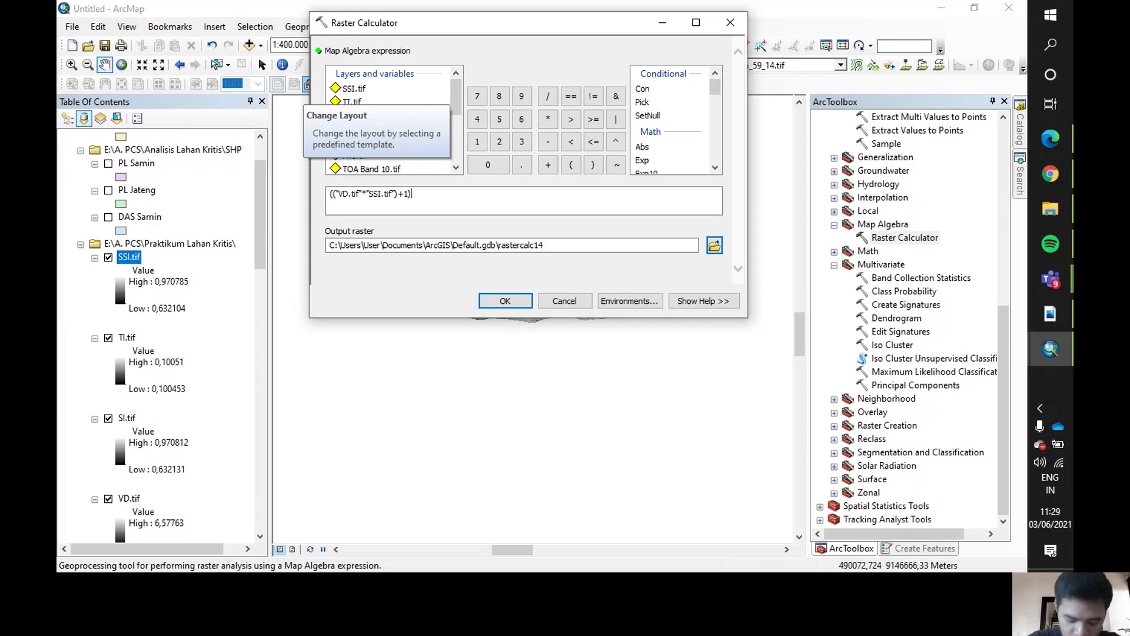
pyautogui.write(')**')
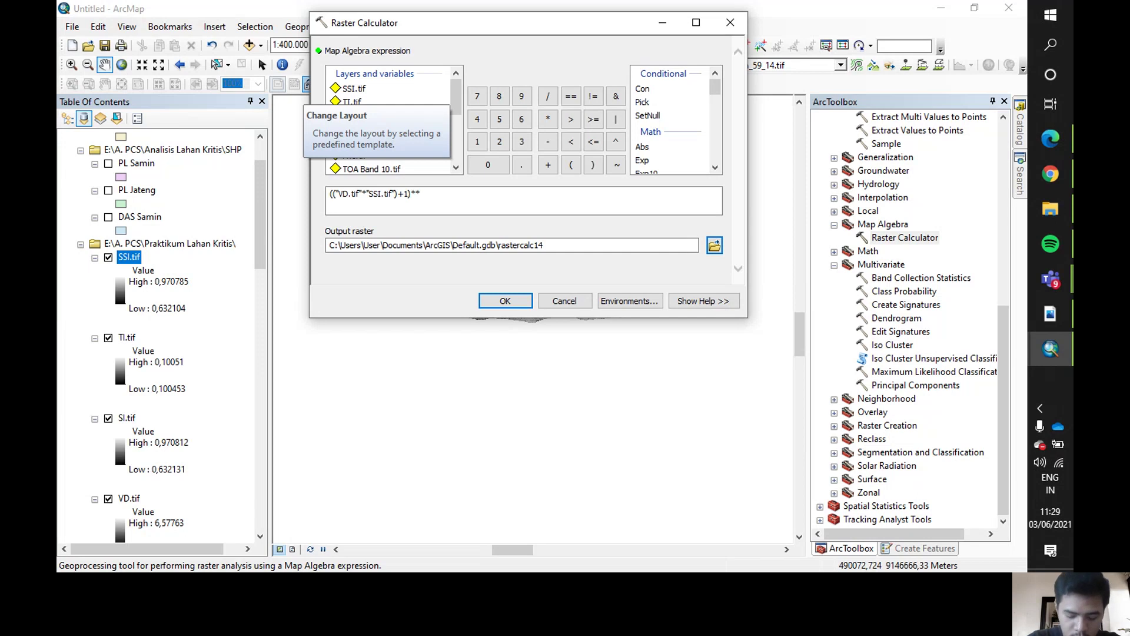
pyautogui.write('(1.')
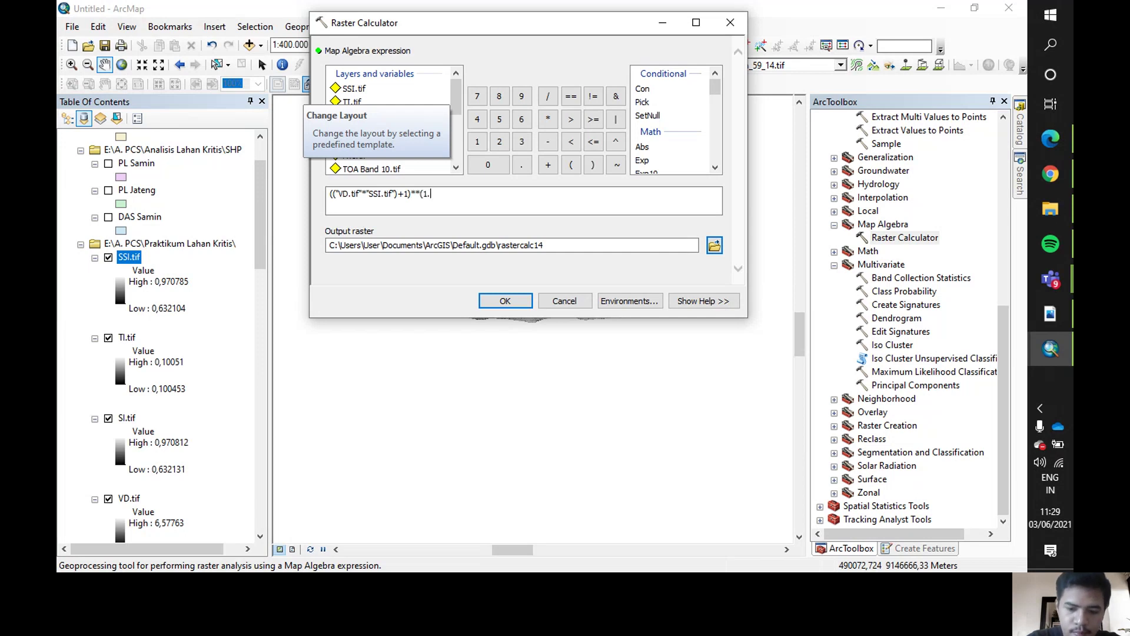
pyautogui.write('0/2.0')
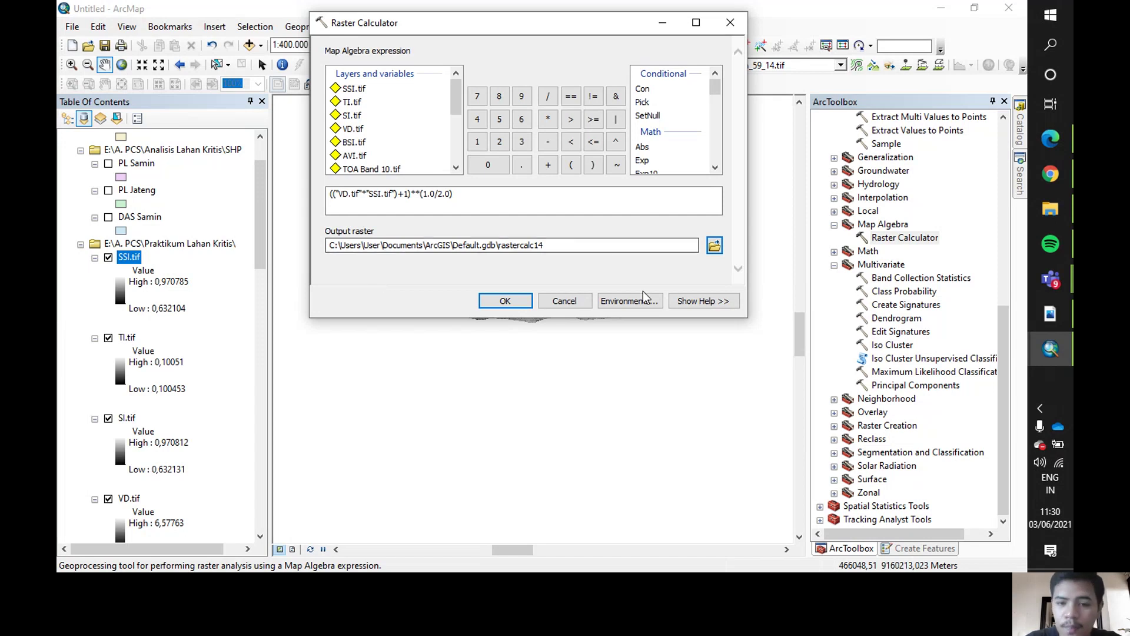
# Set the output raster to FCD.tif in the Praktikum Lahan Kritis folder and run the calculation.
pyautogui.click(710, 246)
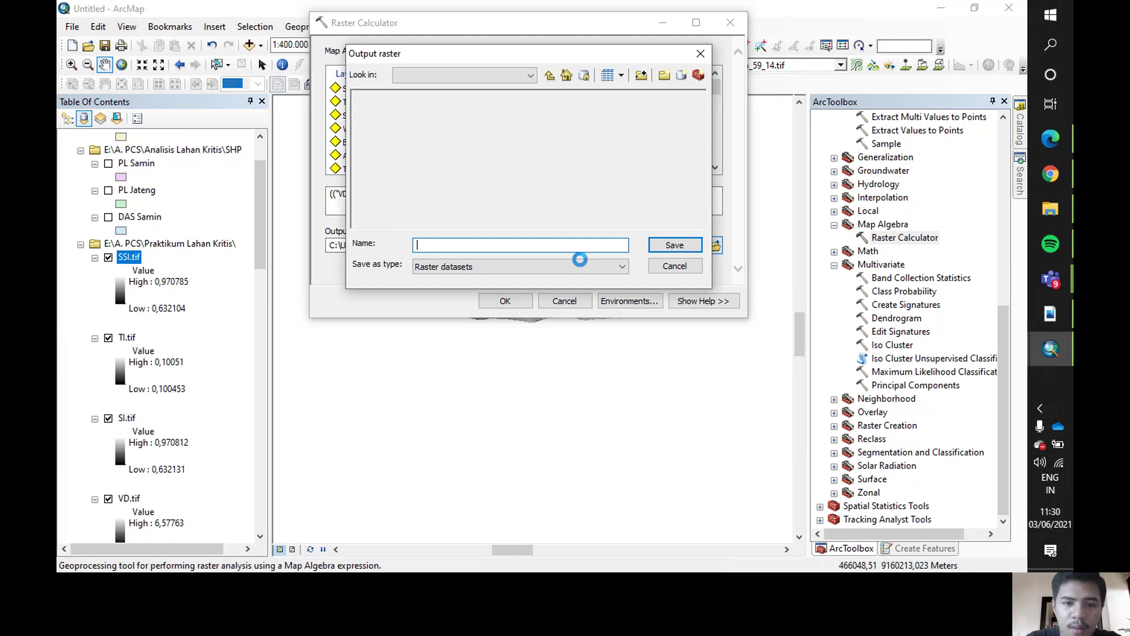
pyautogui.write('FCD.tif')
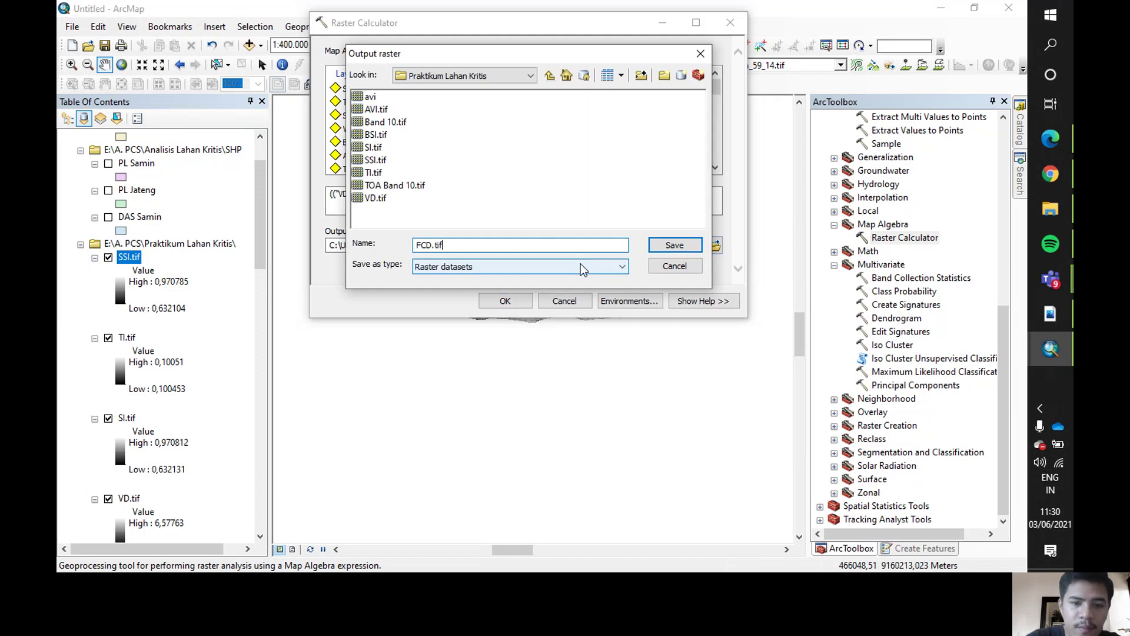
pyautogui.press('Return')
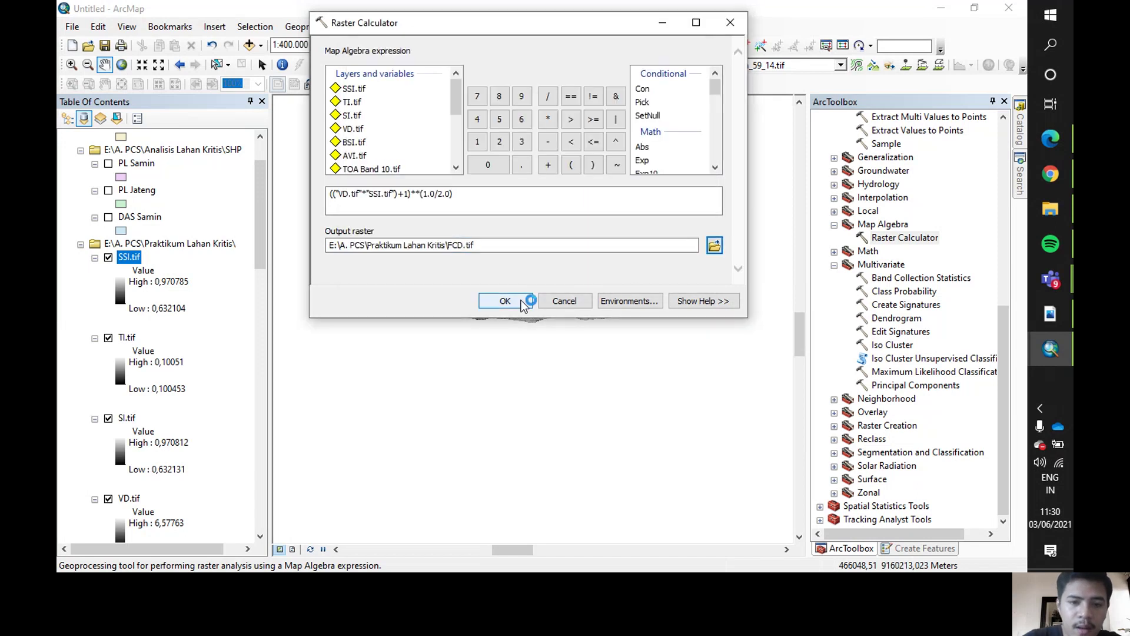
pyautogui.click(505, 301)
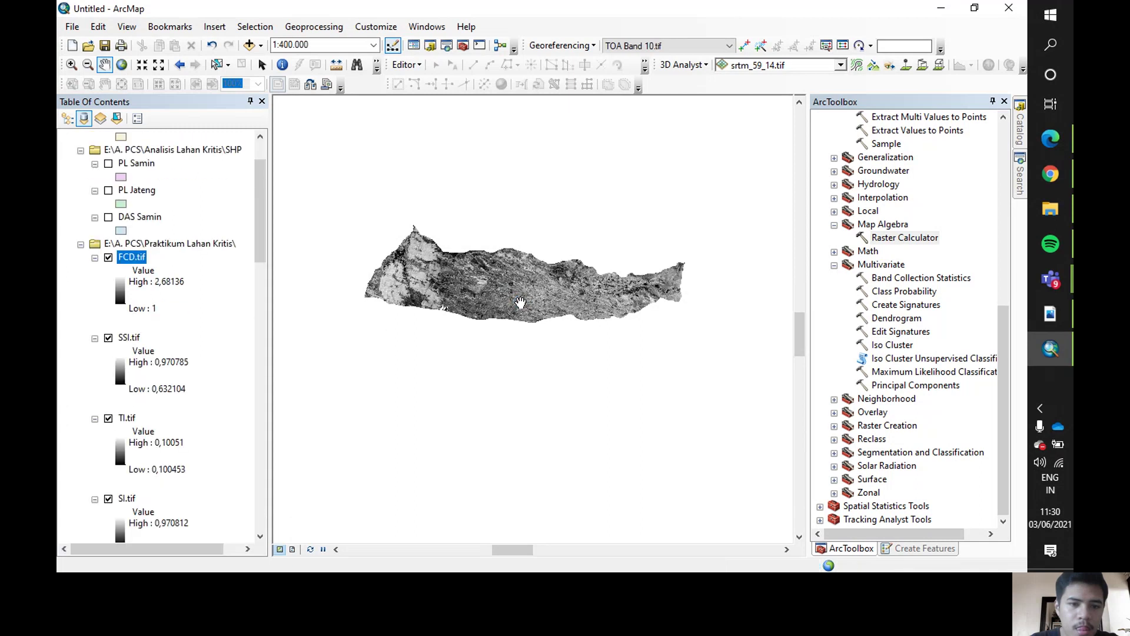
# Apply the light-to-dark green color ramp to the FCD.tif layer.
pyautogui.click(132, 293)
pyautogui.doubleClick(121, 291)
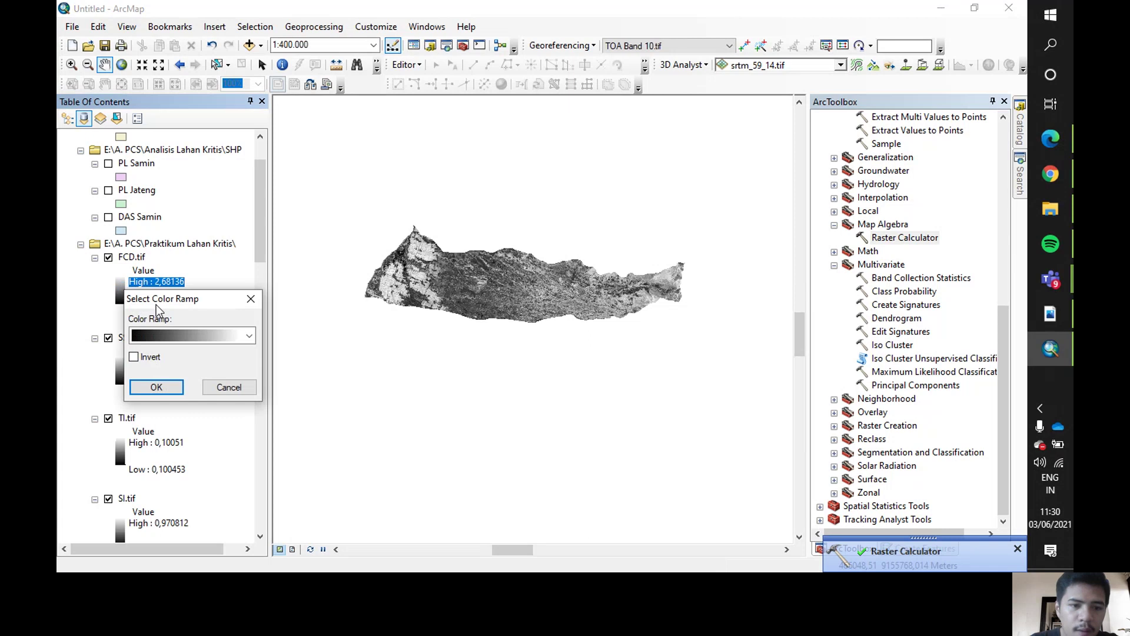
pyautogui.click(246, 334)
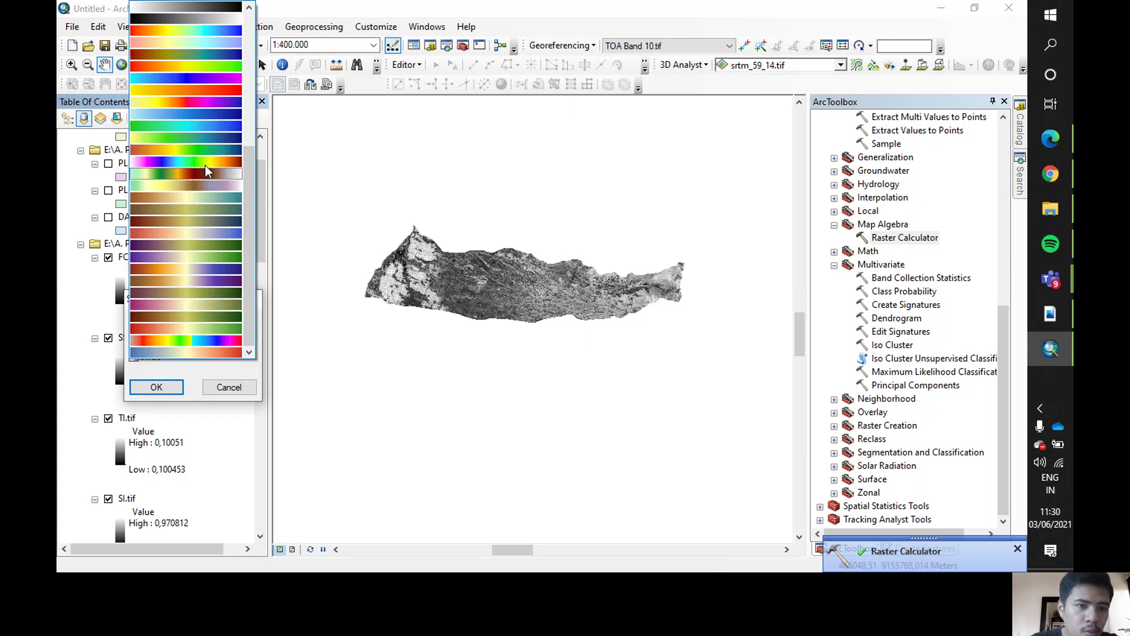
pyautogui.scroll(7, 213, 125)
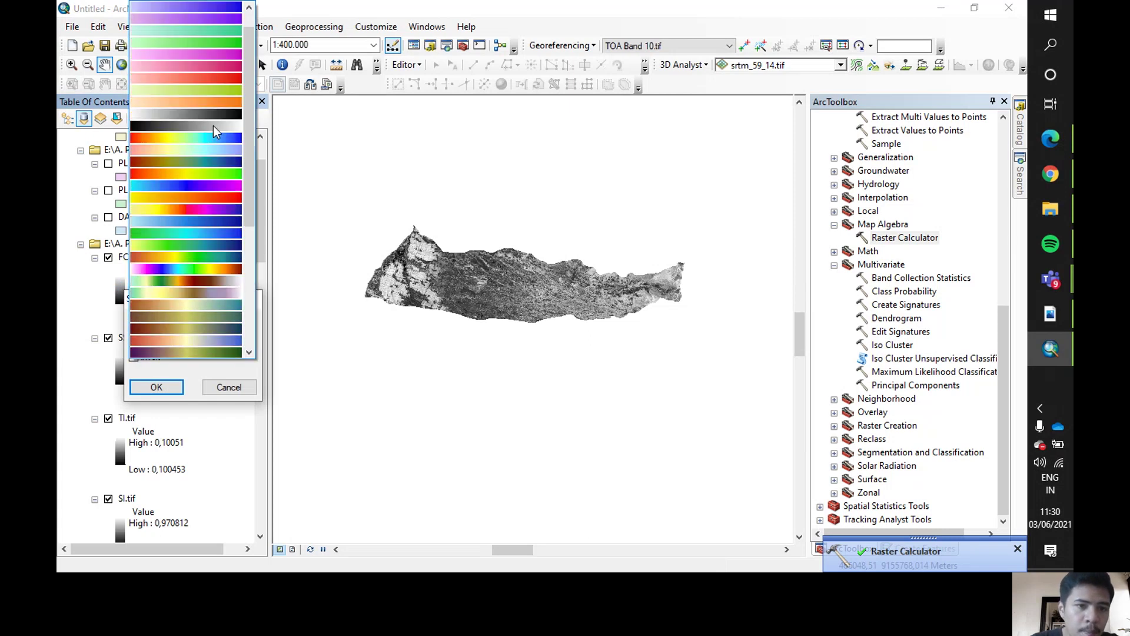
pyautogui.click(225, 174)
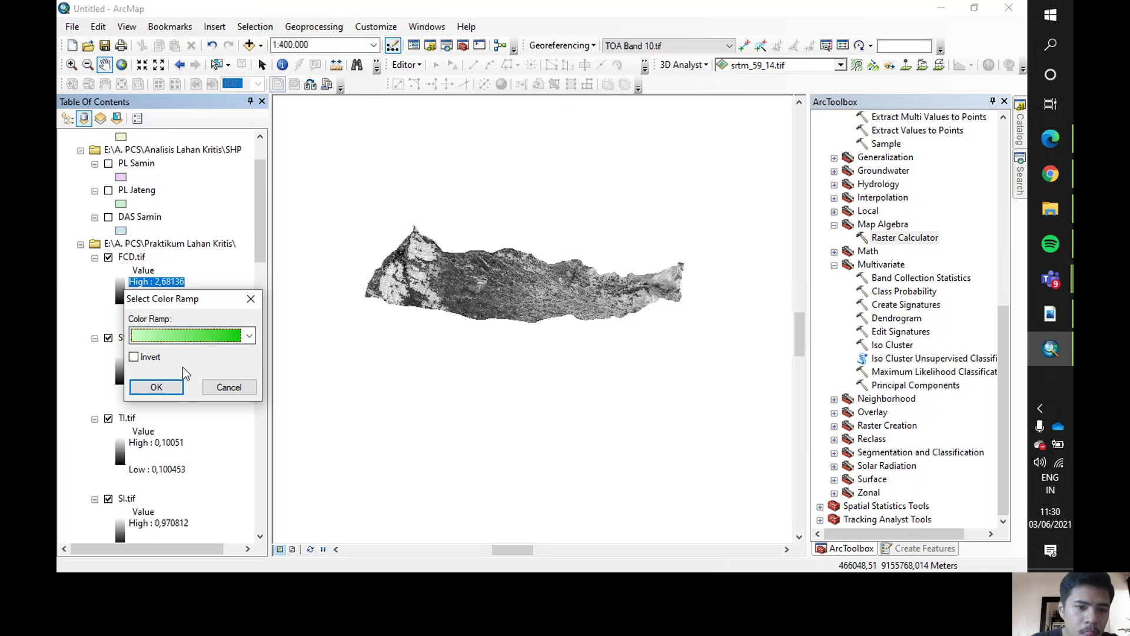
pyautogui.click(156, 387)
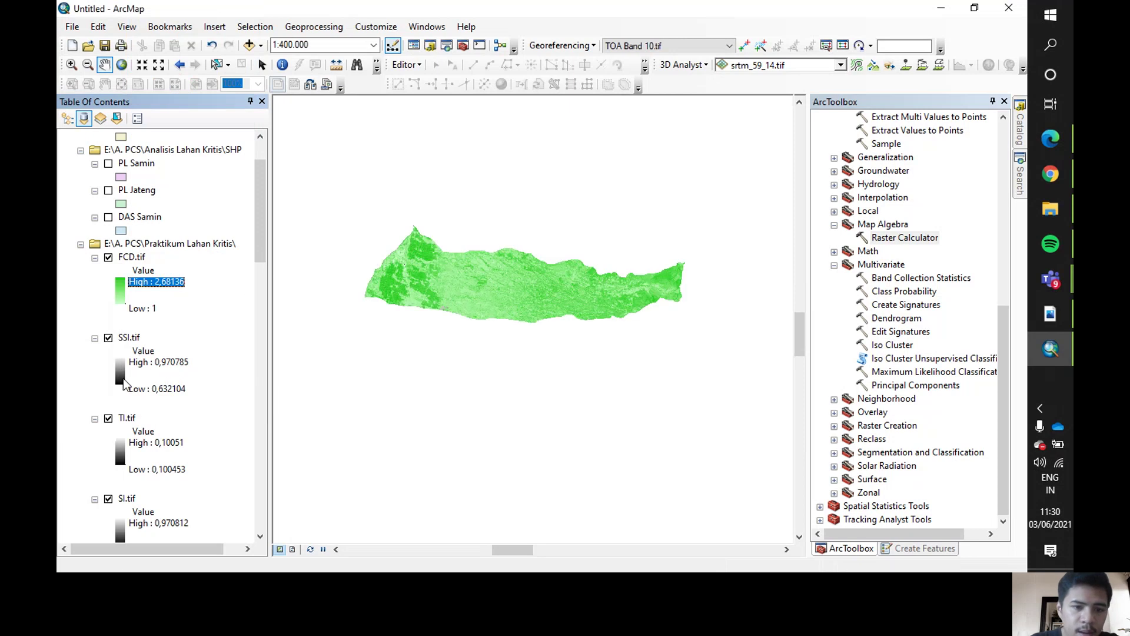
# Turn off the SSI, TI, SI, BSI, VD and AVI raster layers, leaving FCD.tif displayed.
pyautogui.click(109, 338)
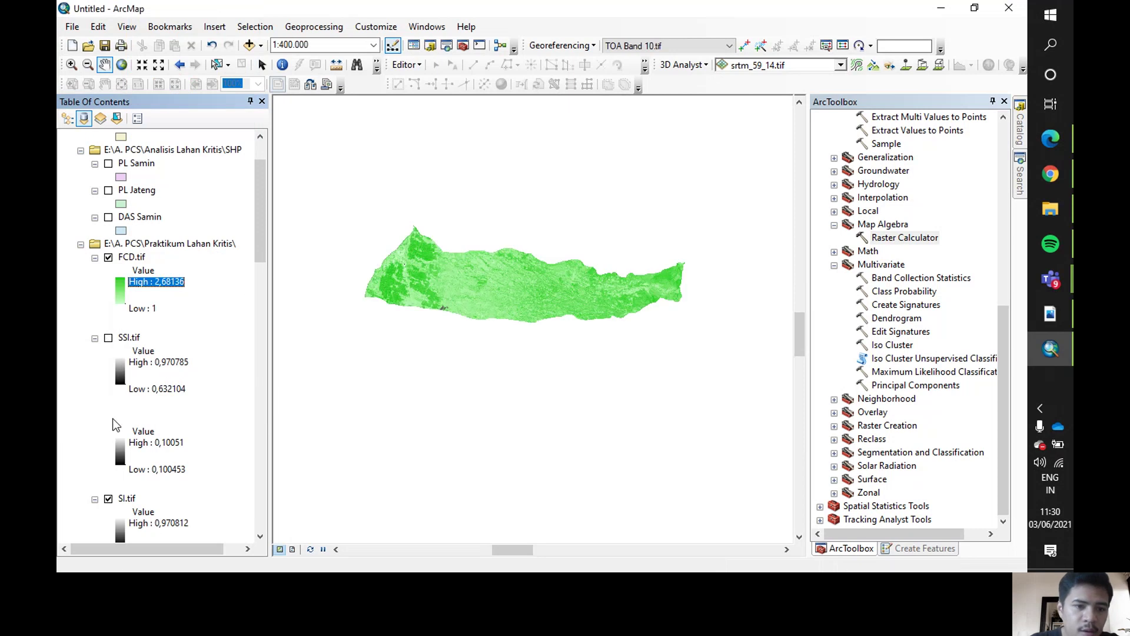
pyautogui.click(108, 418)
pyautogui.scroll(-2, 113, 393)
pyautogui.click(109, 458)
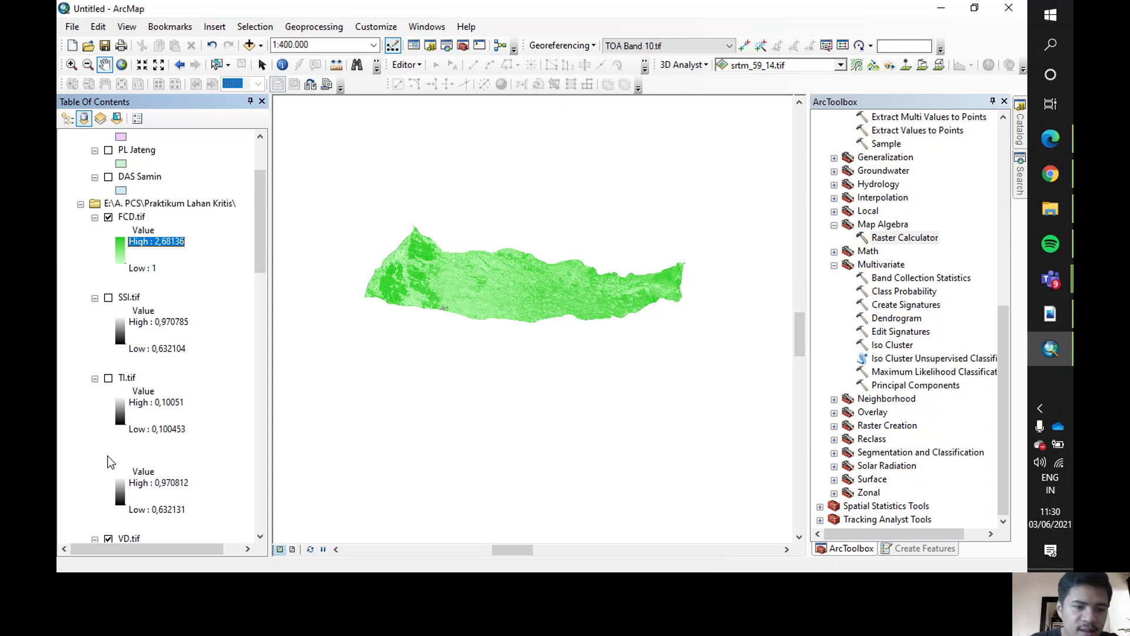
pyautogui.scroll(-5, 111, 413)
pyautogui.click(109, 418)
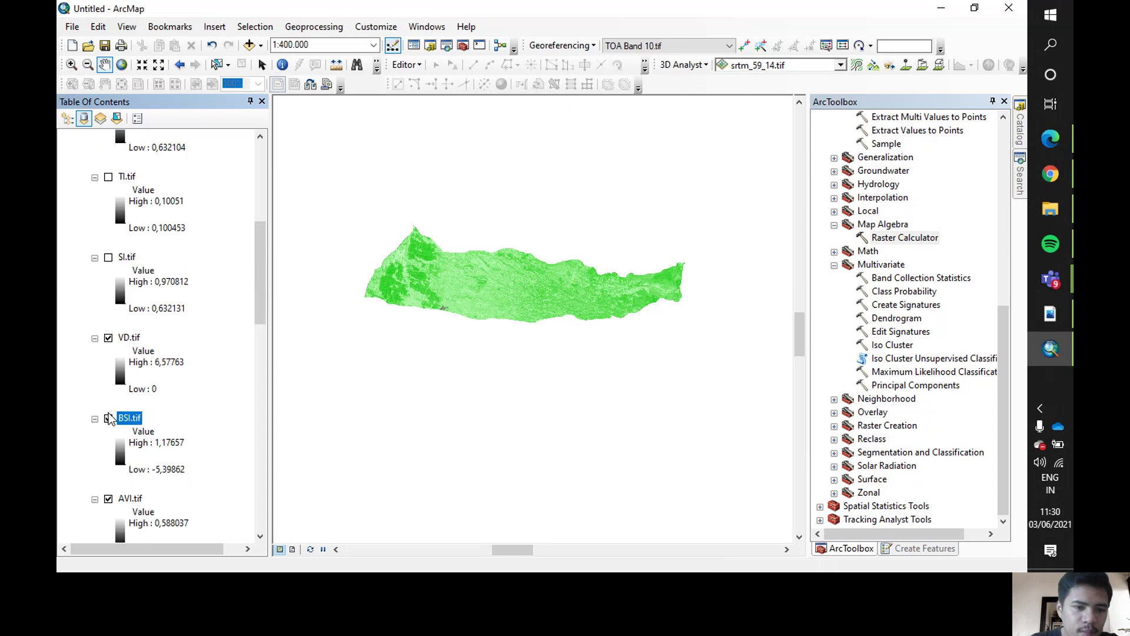
pyautogui.click(108, 338)
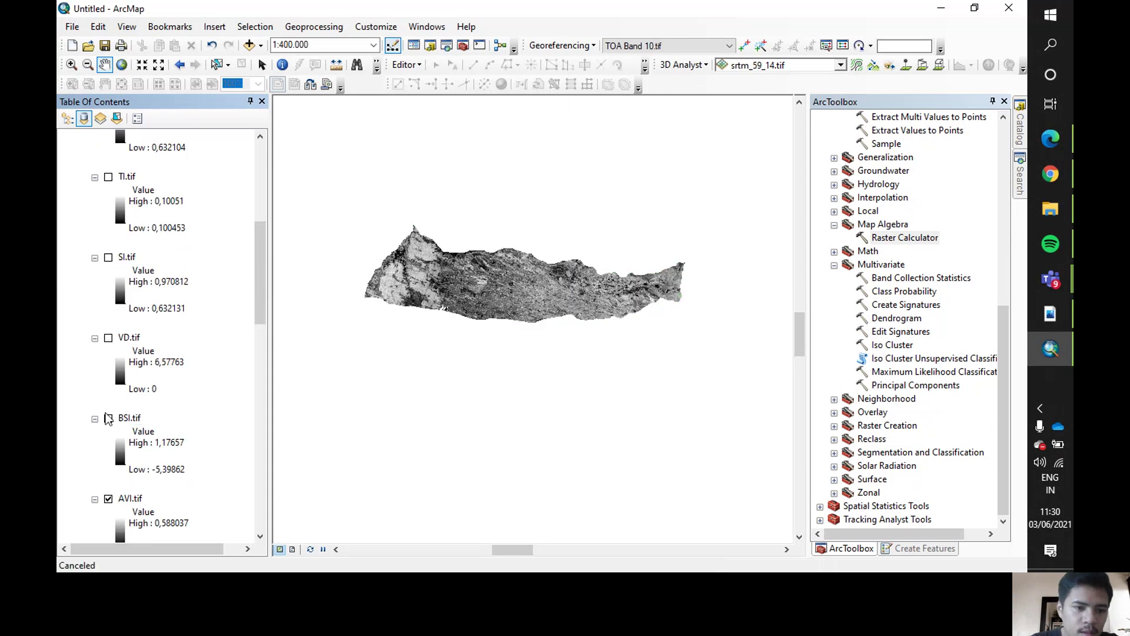
pyautogui.click(109, 499)
pyautogui.scroll(10, 132, 422)
pyautogui.click(167, 349)
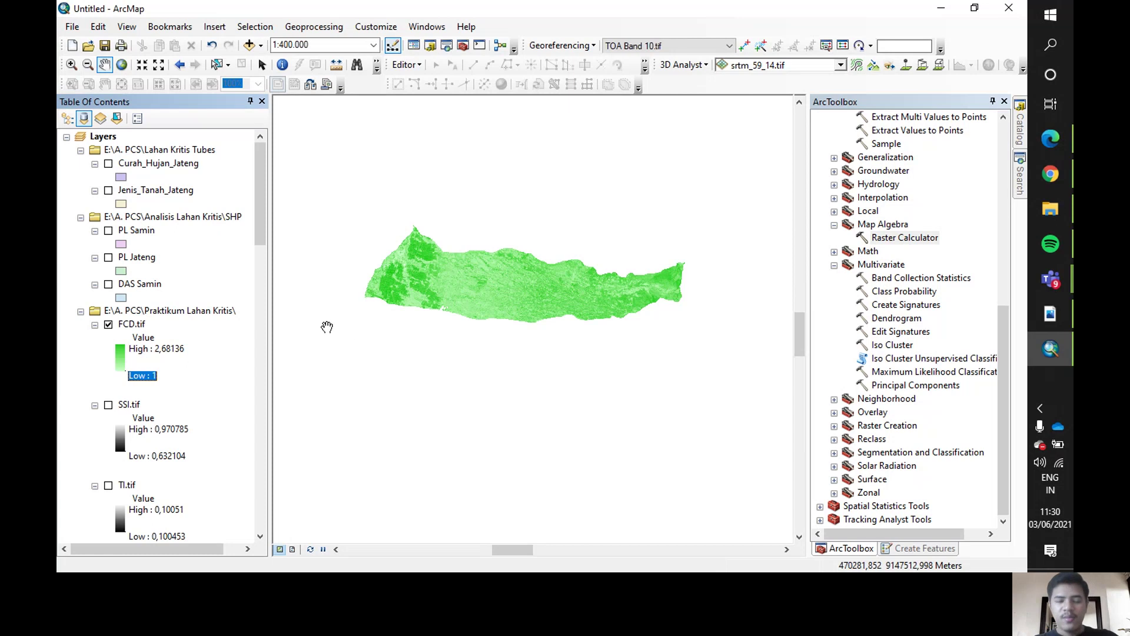
pyautogui.click(194, 311)
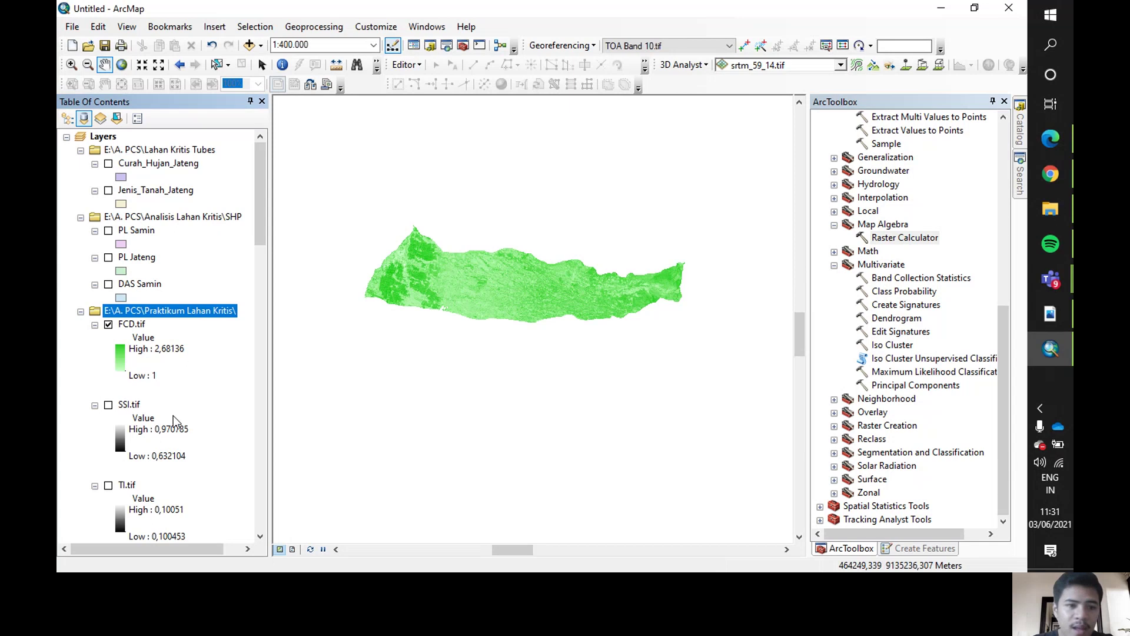
# Hide the FCD.tif layer and display the srtm_59_14.tif elevation raster.
pyautogui.scroll(-2, 147, 360)
pyautogui.scroll(-20, 147, 361)
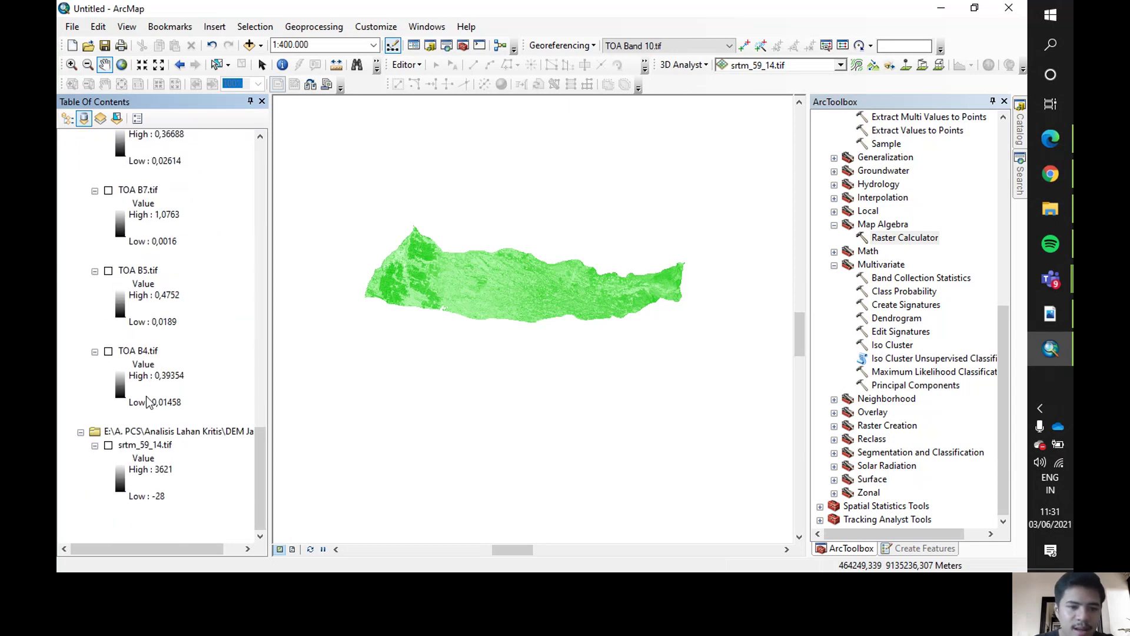
pyautogui.scroll(20, 157, 357)
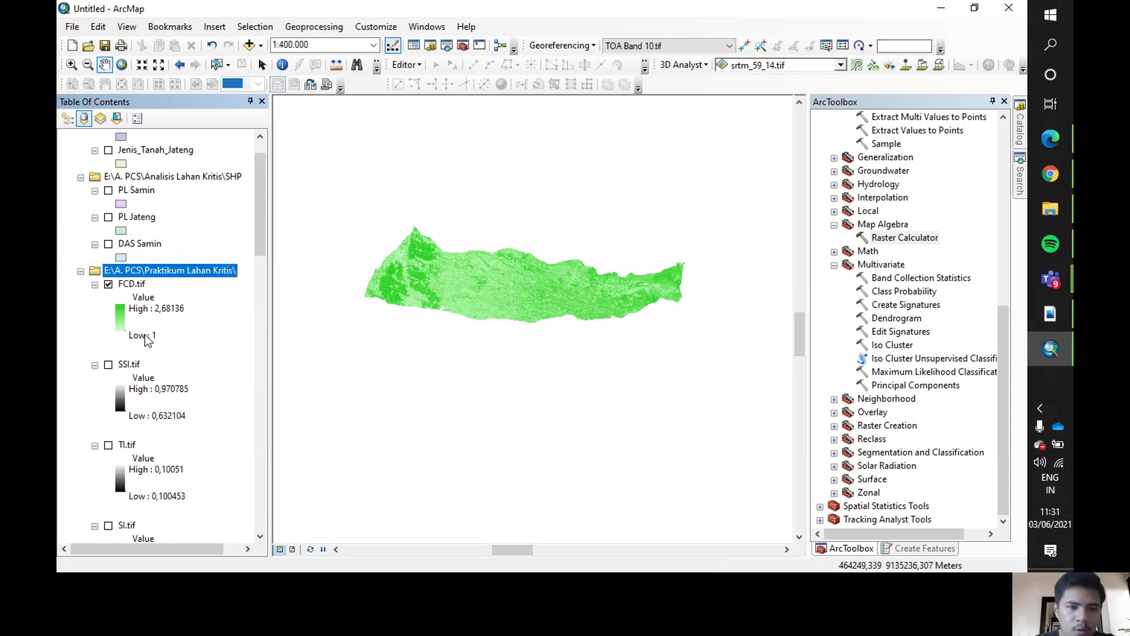
pyautogui.click(108, 284)
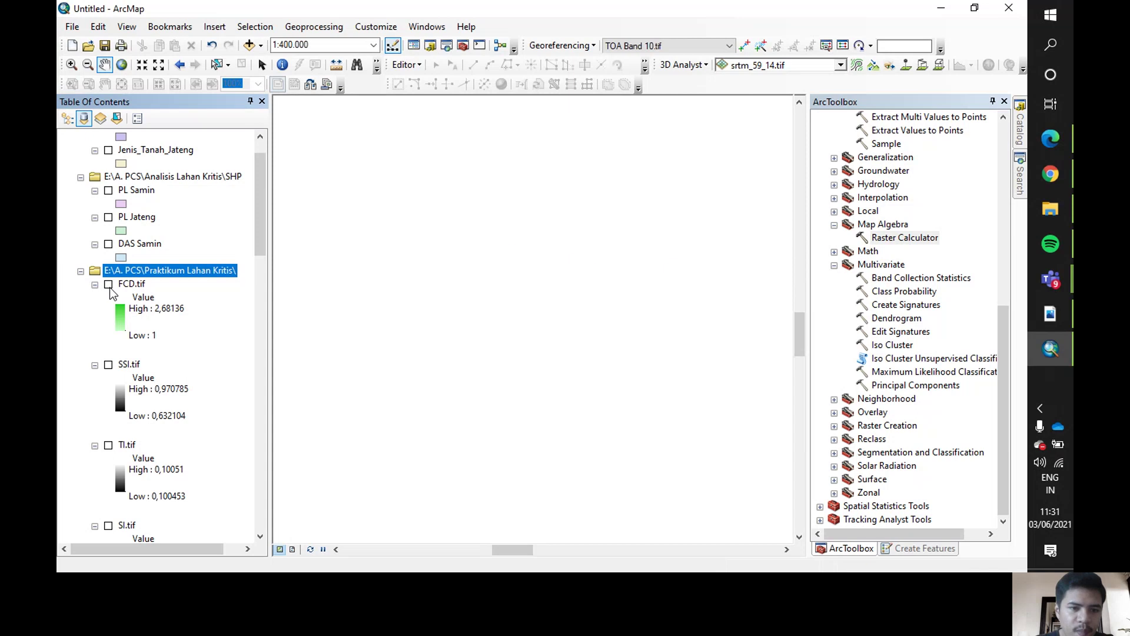
pyautogui.scroll(-10, 58, 406)
pyautogui.scroll(-5, 59, 406)
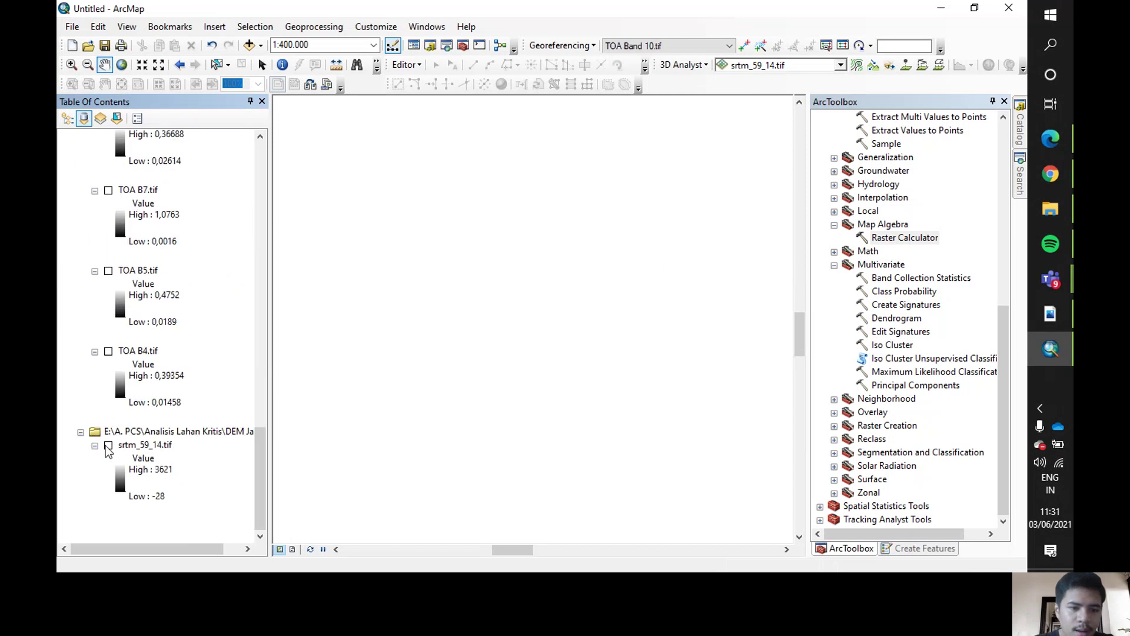
pyautogui.click(108, 445)
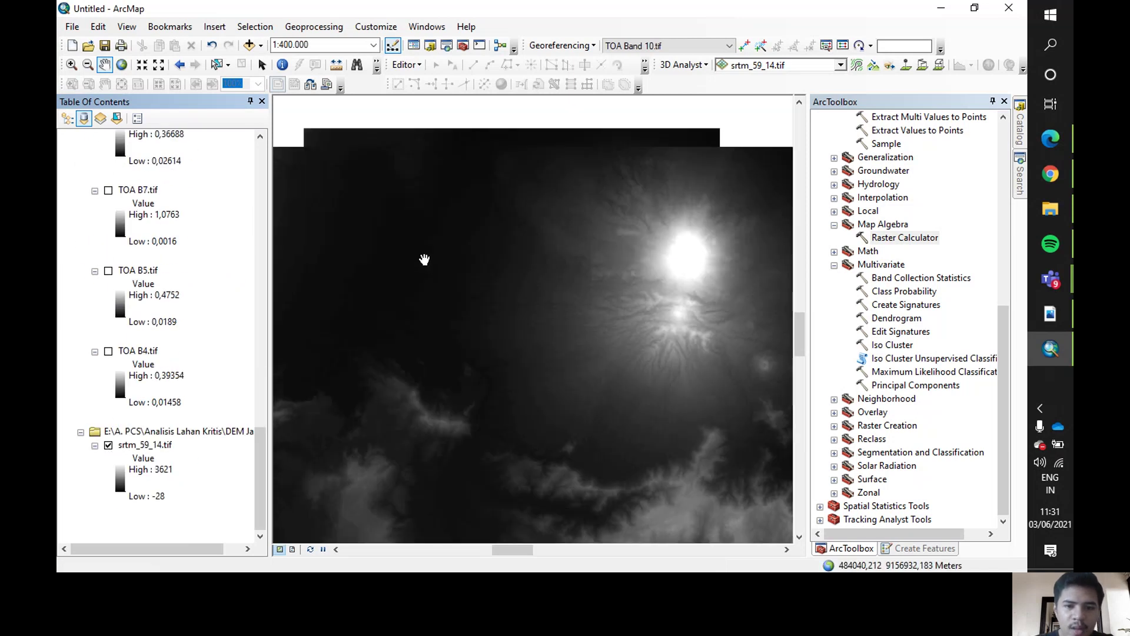
# Display the DAS Samin watershed layer over the elevation raster.
pyautogui.scroll(-3, 424, 259)
pyautogui.scroll(5, 134, 251)
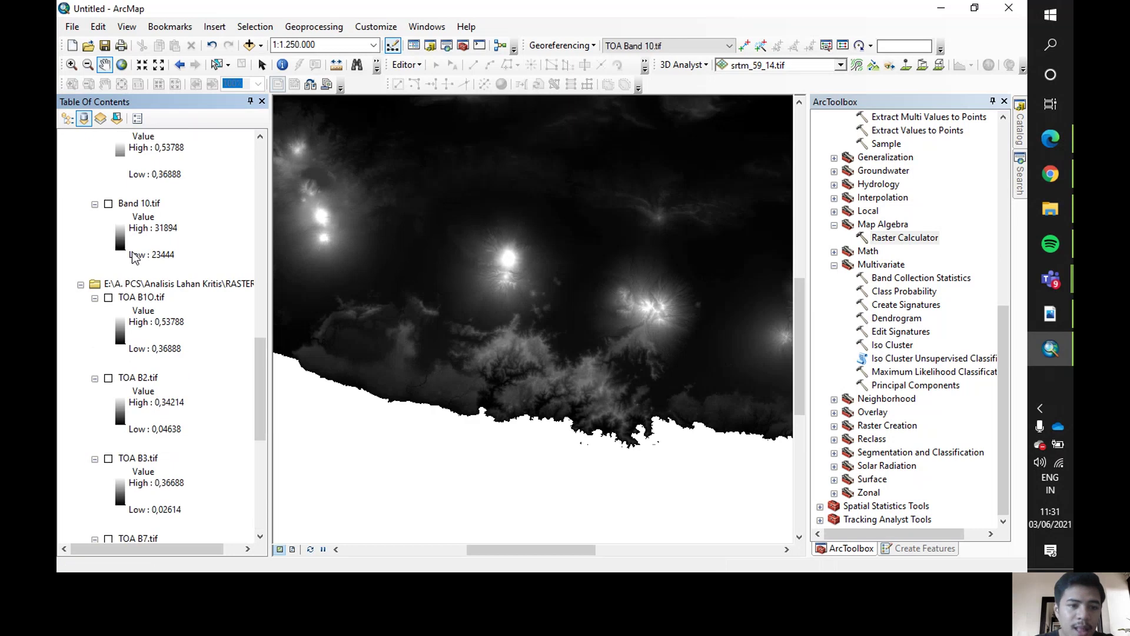
pyautogui.scroll(8, 132, 251)
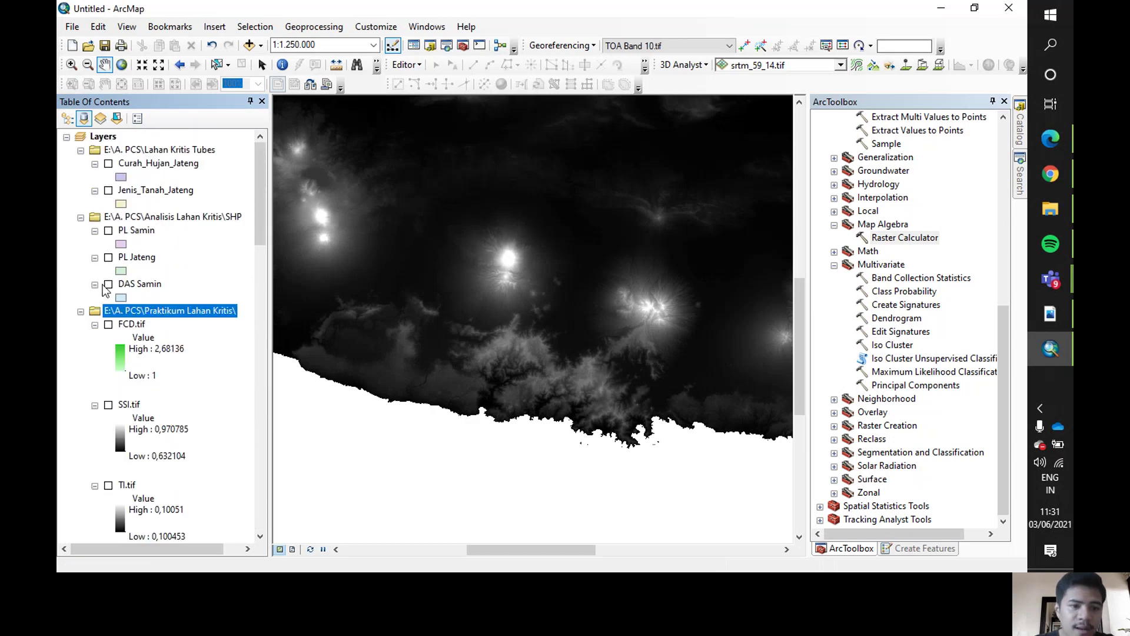
pyautogui.click(108, 285)
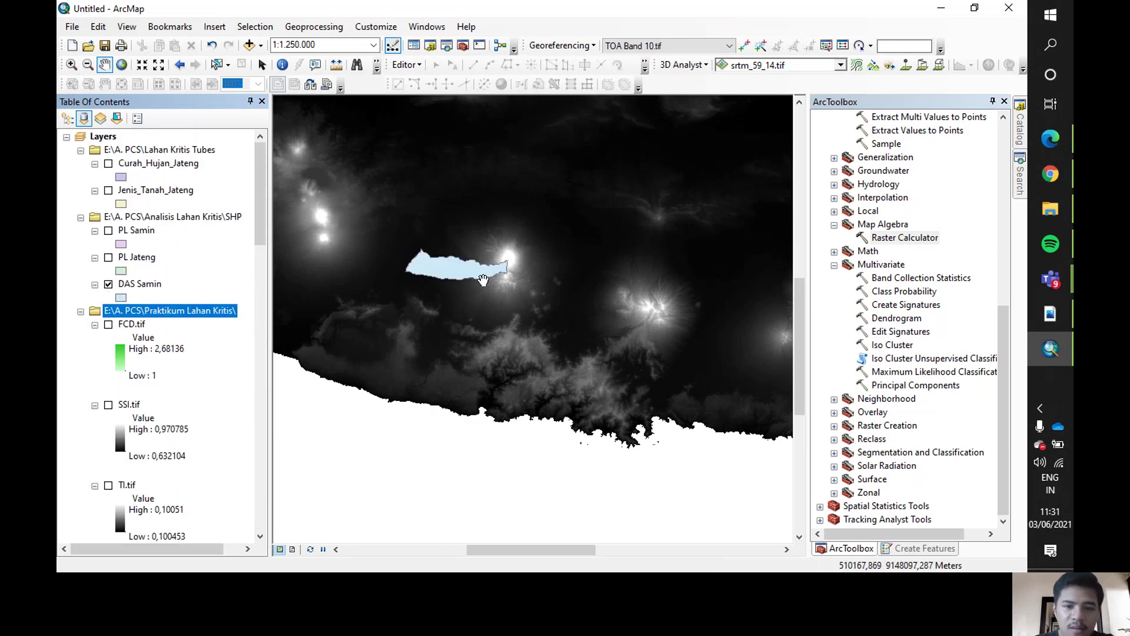
# Start Extract by Mask with srtm_59_14.tif as the input raster and DAS Samin as the mask.
pyautogui.scroll(6, 893, 363)
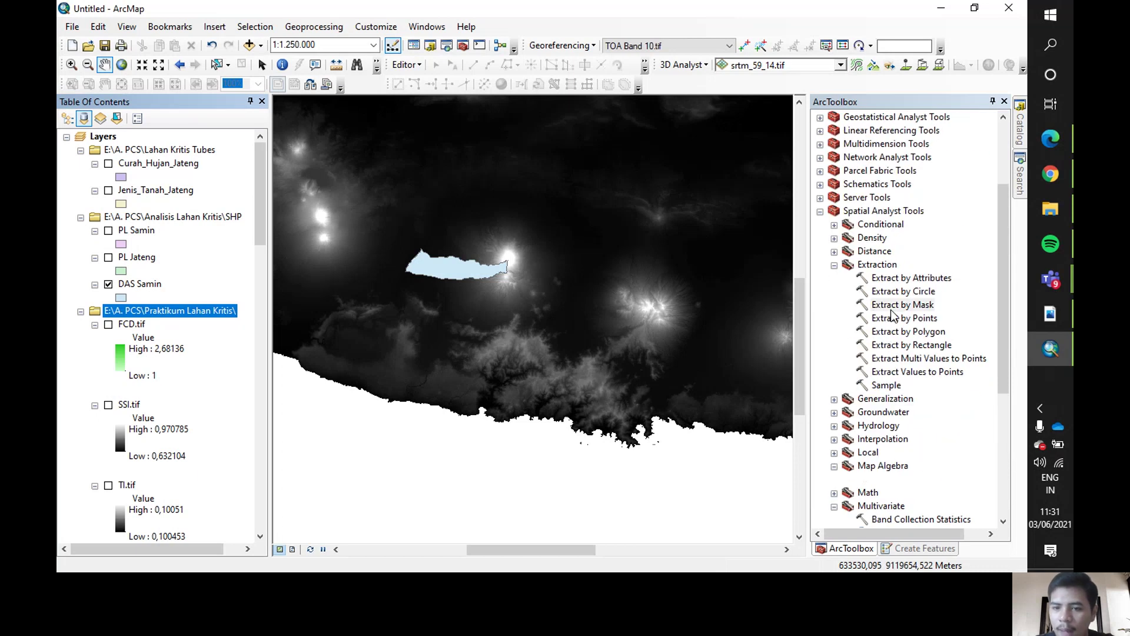
pyautogui.doubleClick(900, 305)
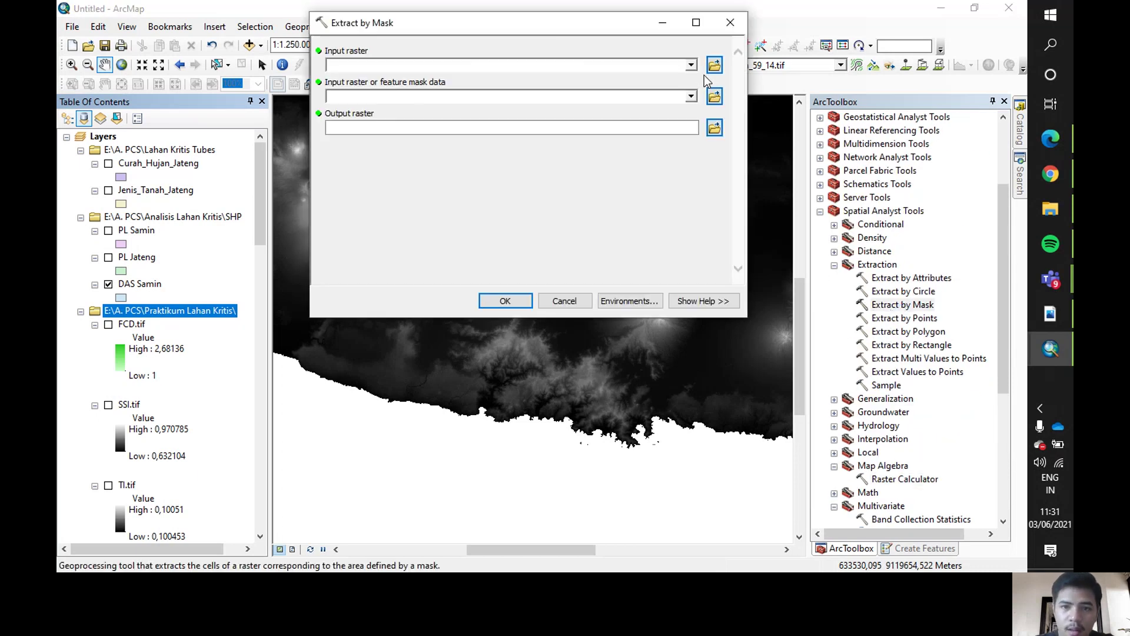
pyautogui.click(690, 64)
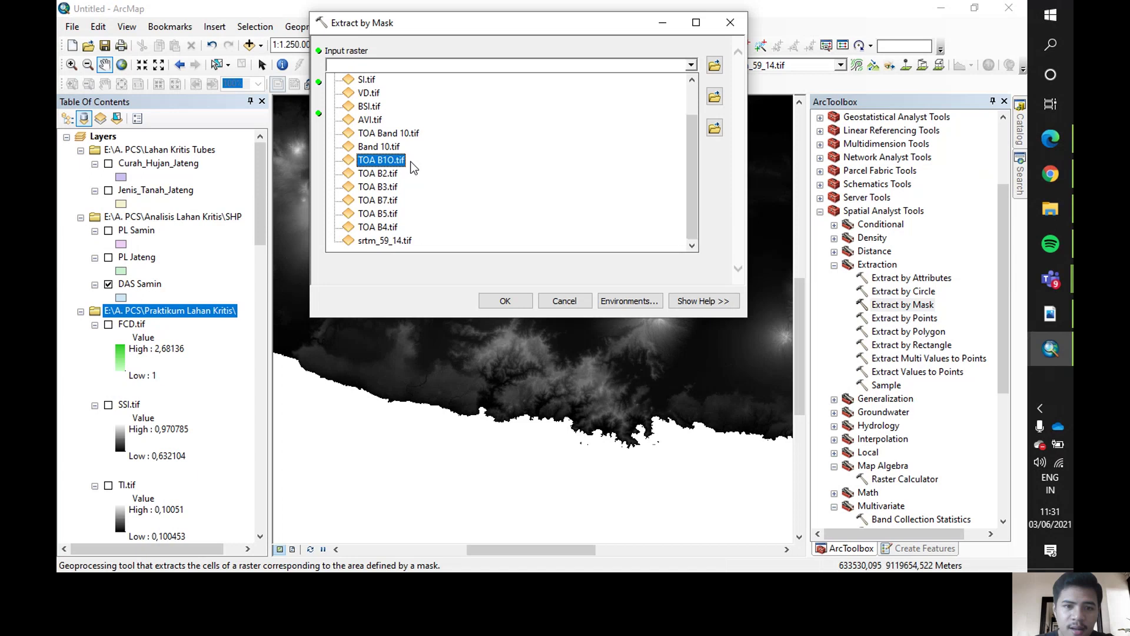
pyautogui.click(384, 240)
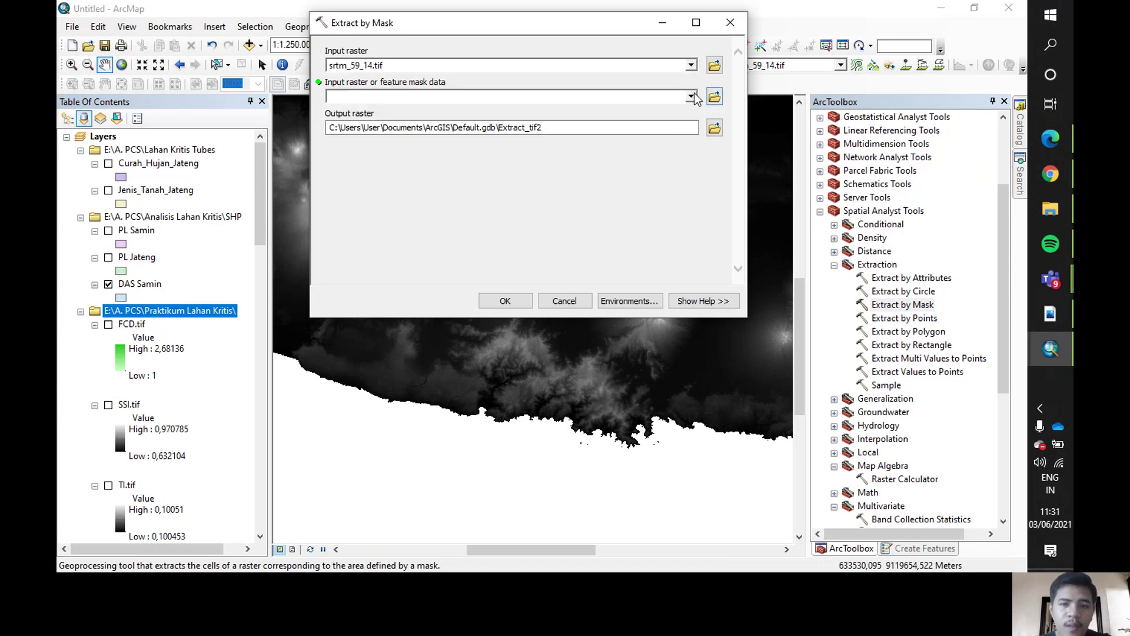
pyautogui.click(690, 96)
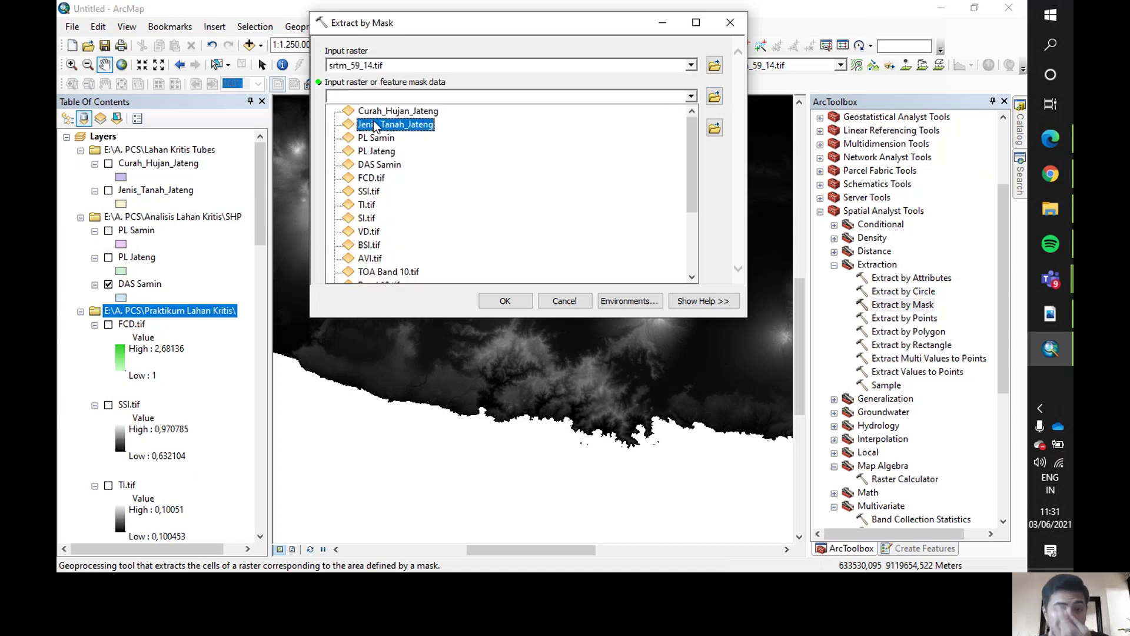
pyautogui.scroll(-2, 375, 197)
pyautogui.scroll(2, 375, 201)
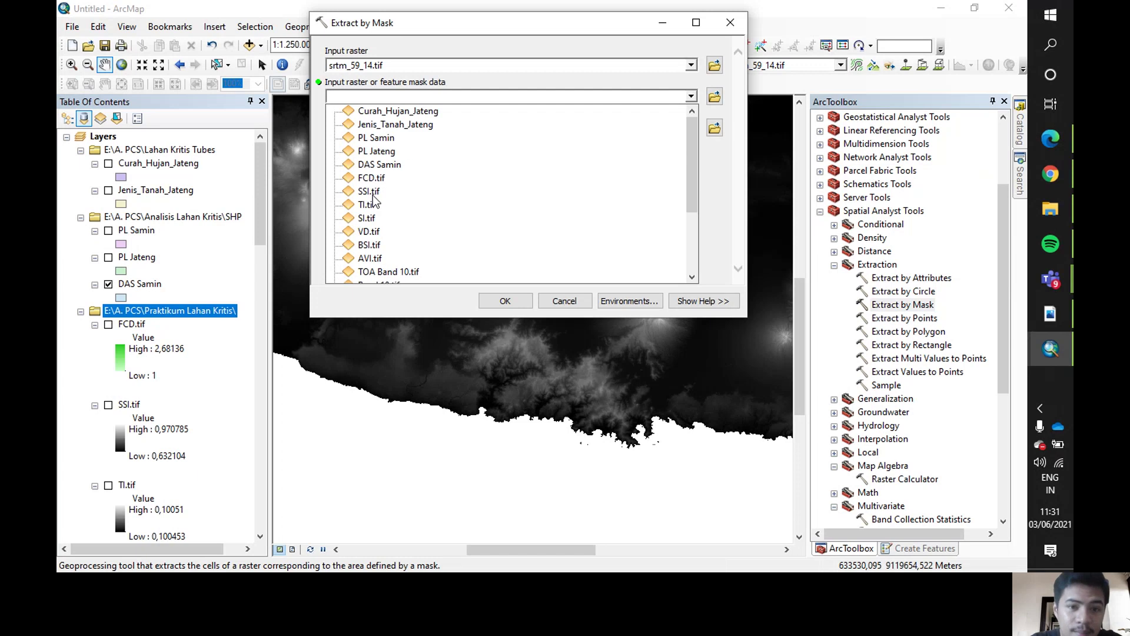
pyautogui.click(380, 165)
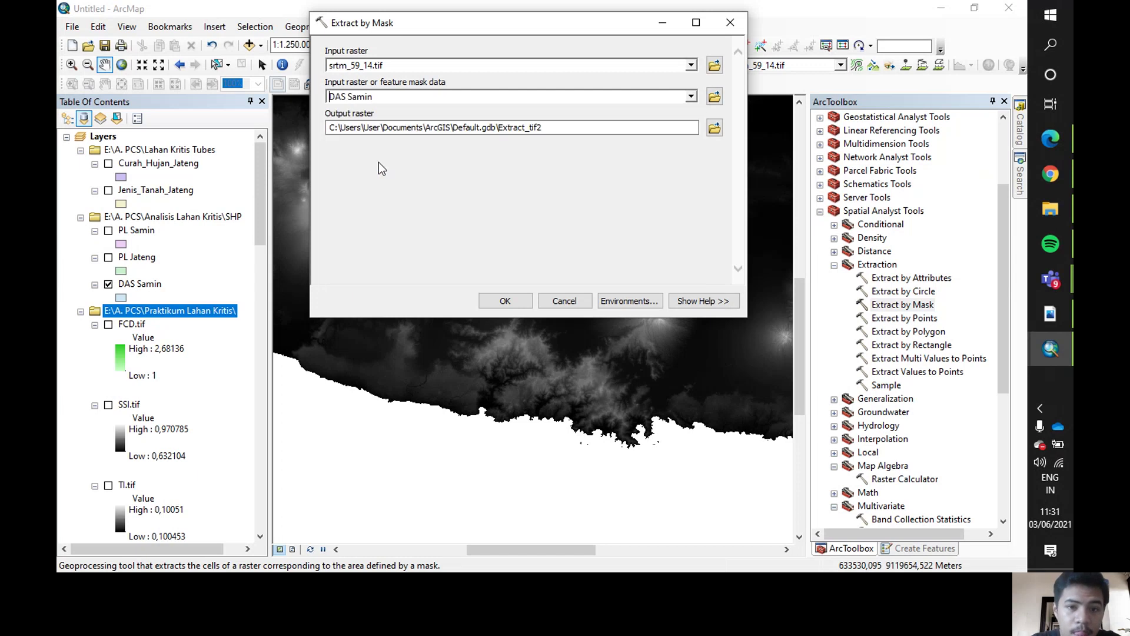
# Set the output raster to DEM Samin.tif in the Praktikum Lahan Kritis folder.
pyautogui.click(714, 127)
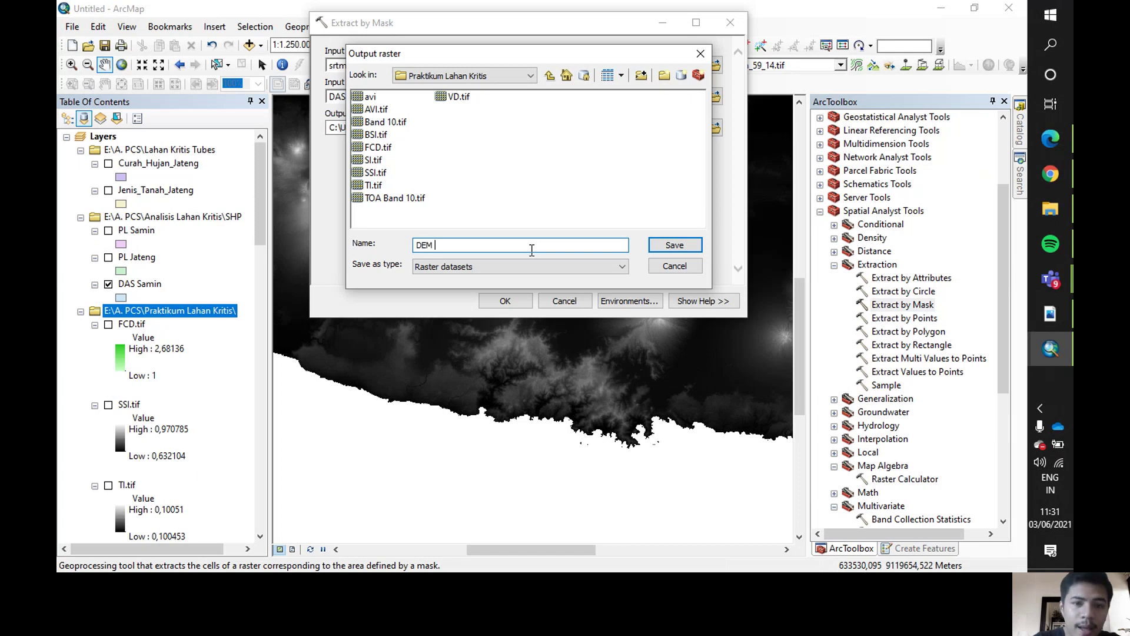
pyautogui.write('Samin')
pyautogui.press('Return')
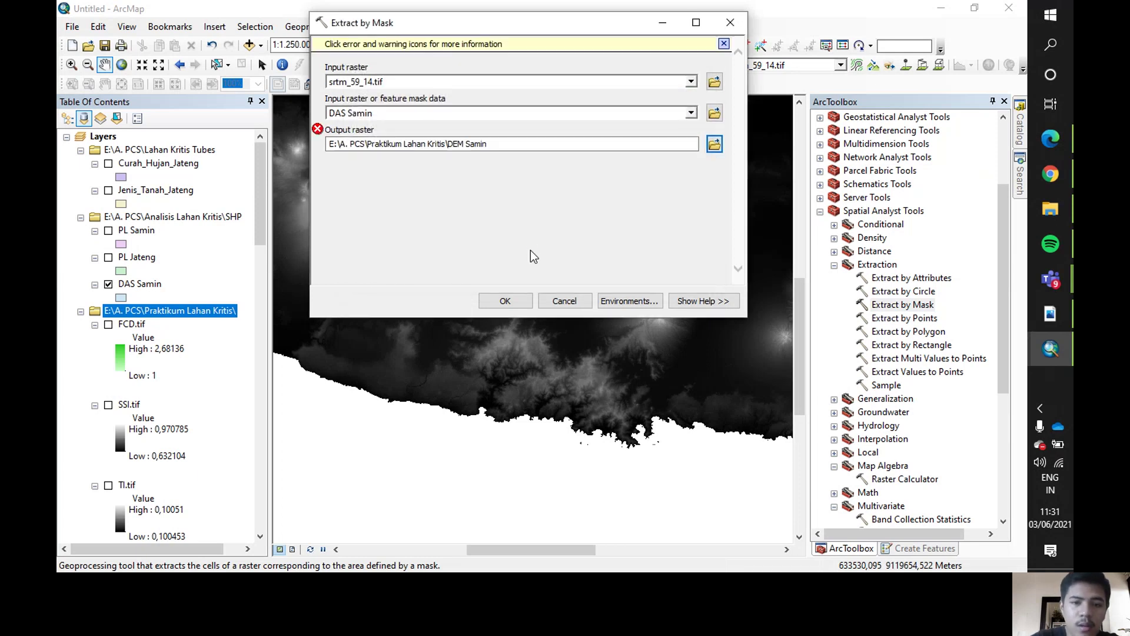
pyautogui.click(610, 143)
pyautogui.write('.tif')
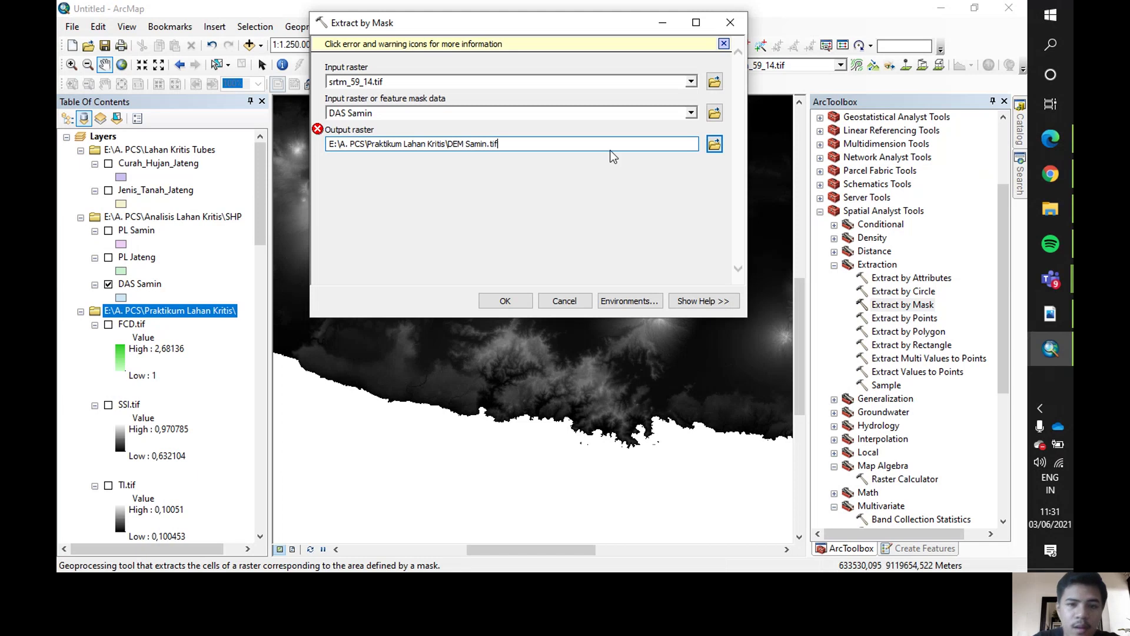
pyautogui.click(578, 164)
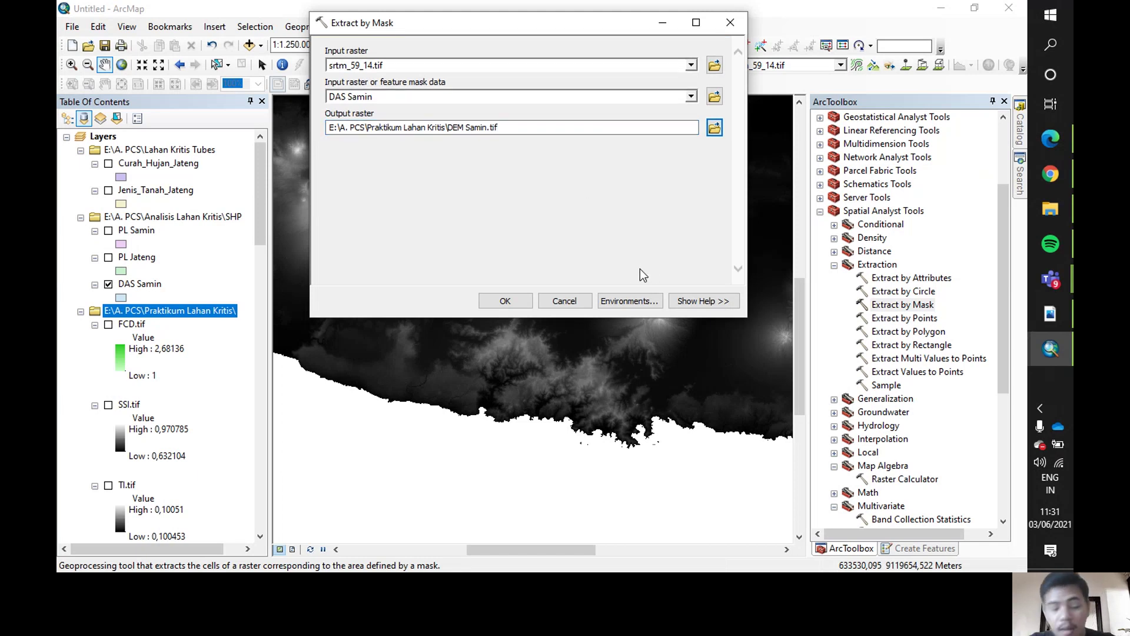
# Set the output coordinate system to WGS 1984 UTM Zone 49S in the environment settings and run Extract by Mask.
pyautogui.click(651, 302)
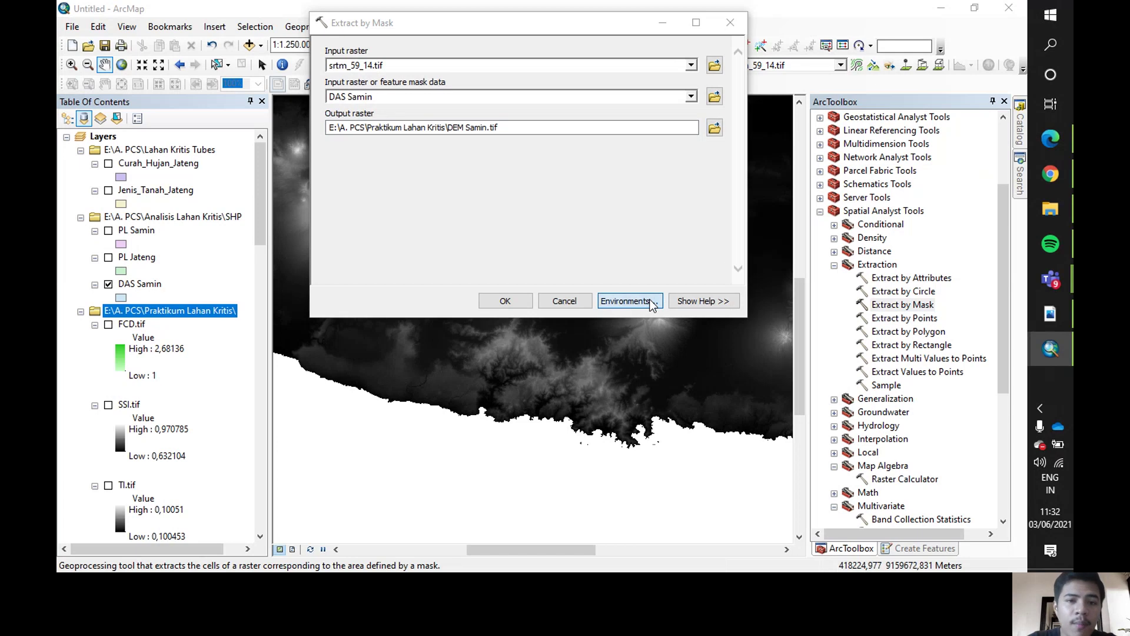
pyautogui.click(393, 69)
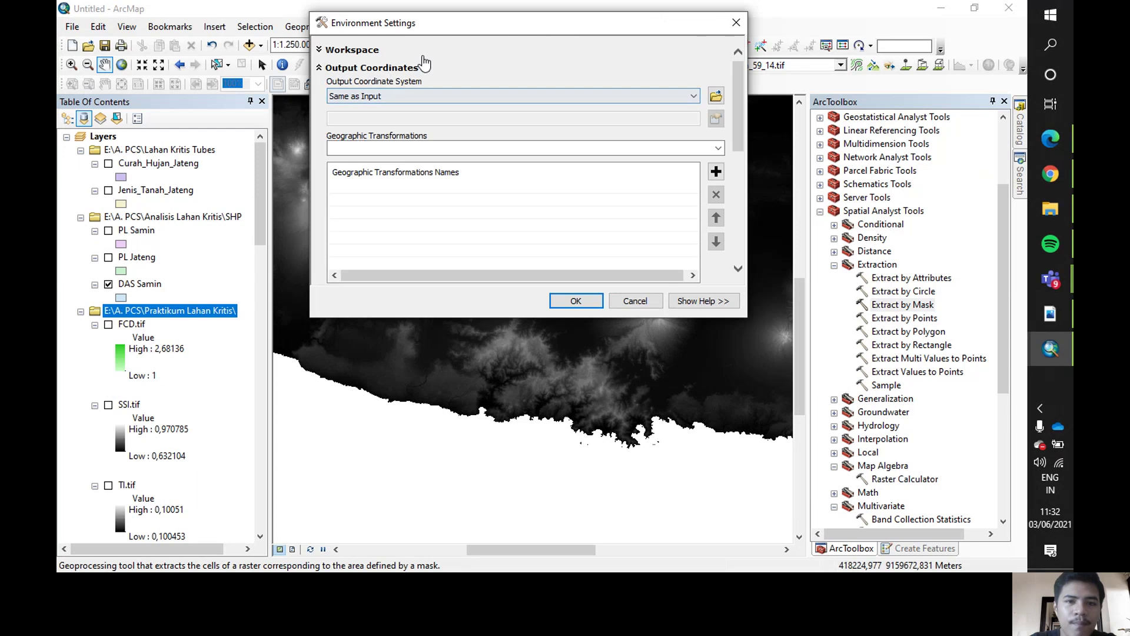
pyautogui.click(461, 94)
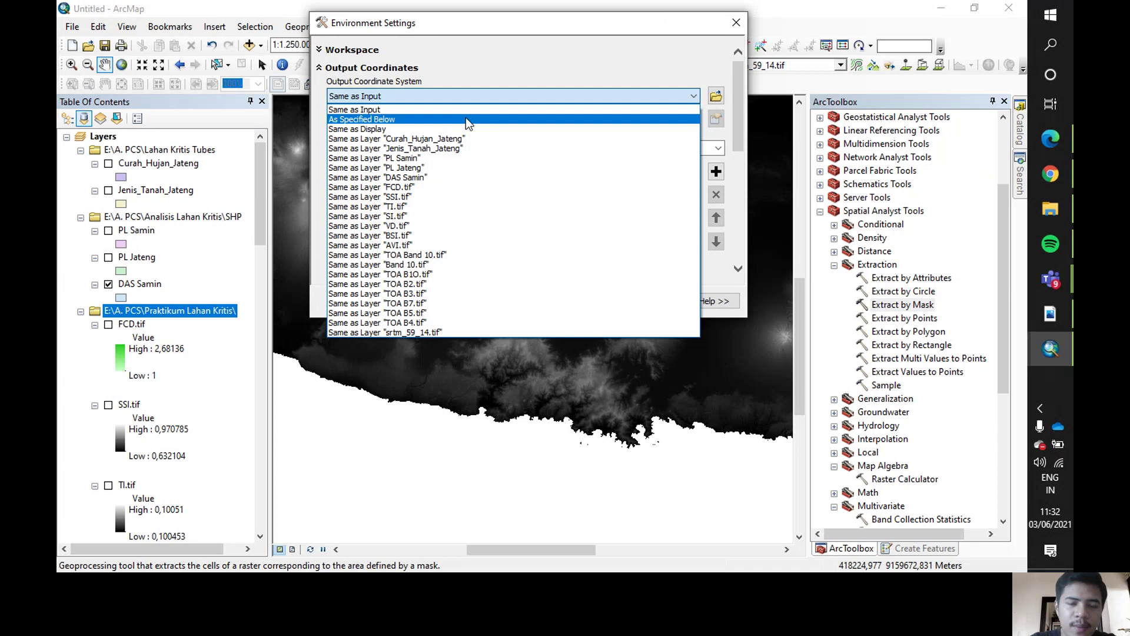
pyautogui.click(465, 119)
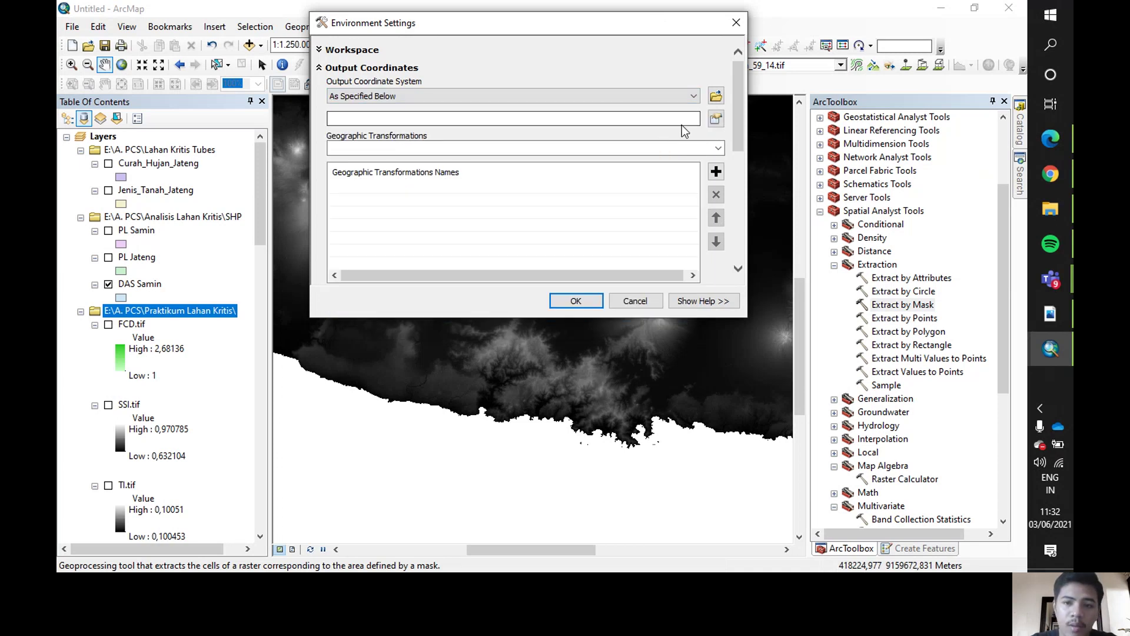
pyautogui.click(715, 120)
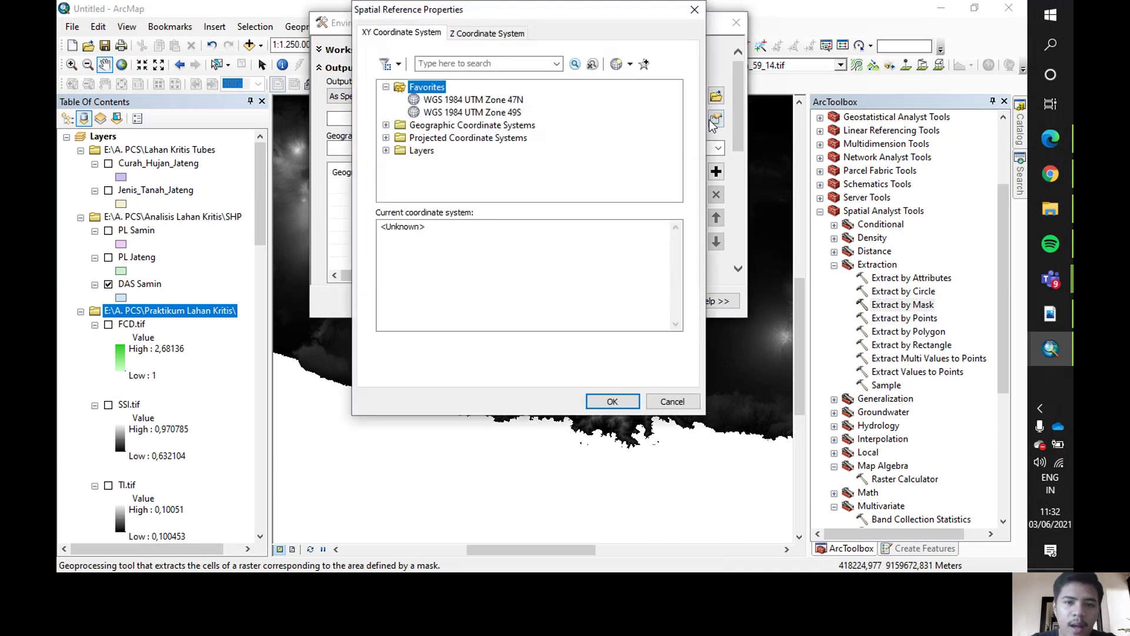
pyautogui.click(521, 113)
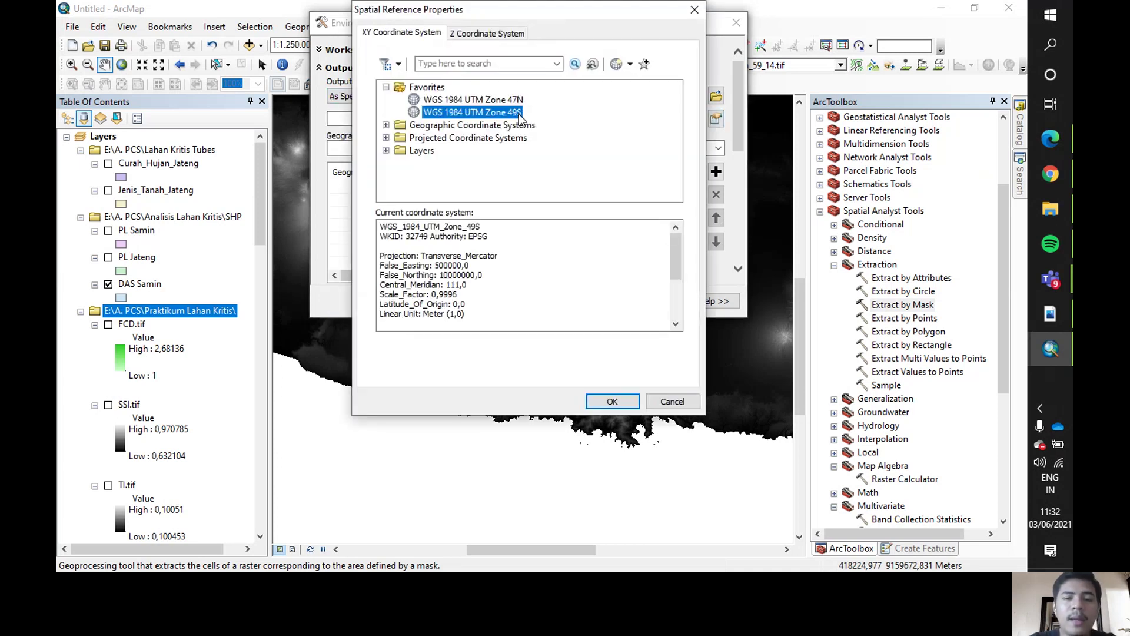
pyautogui.click(613, 402)
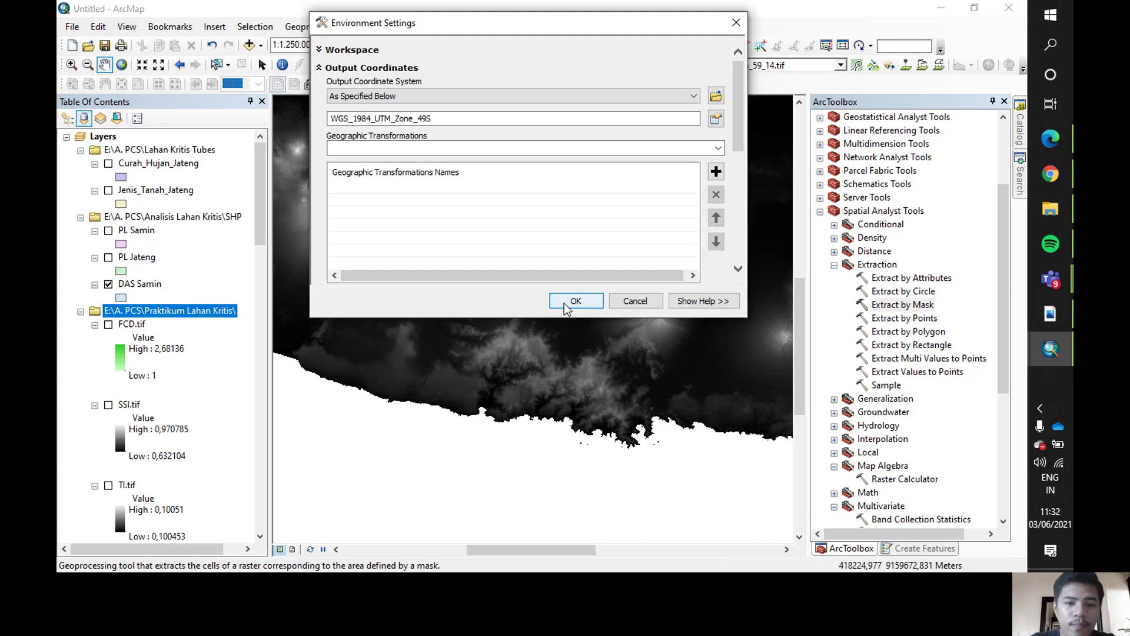
pyautogui.click(564, 303)
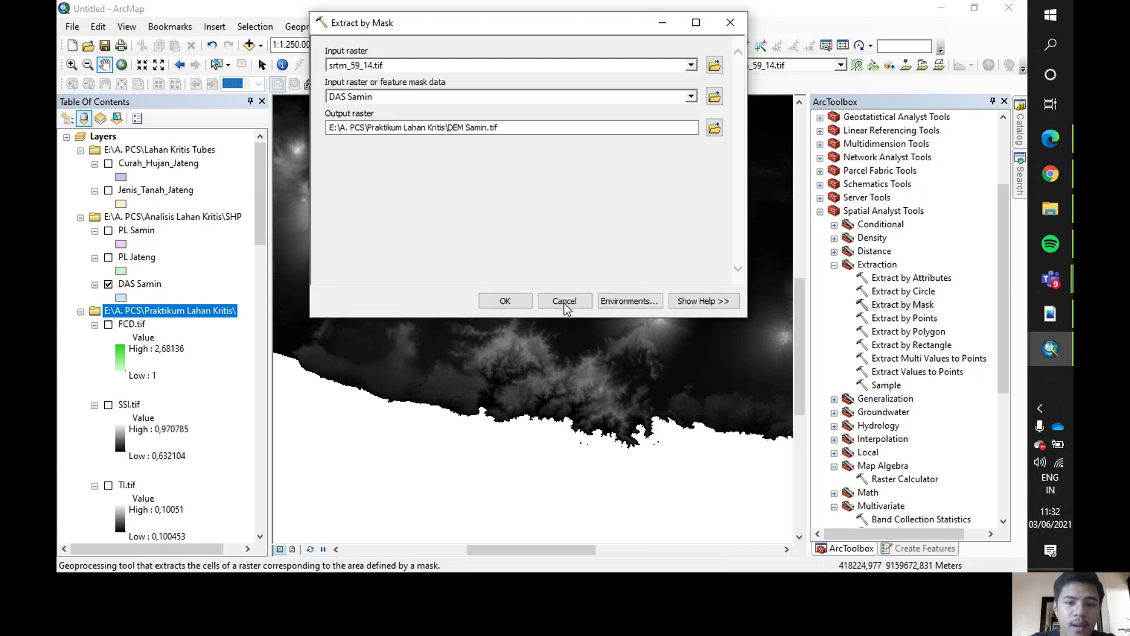
pyautogui.click(509, 302)
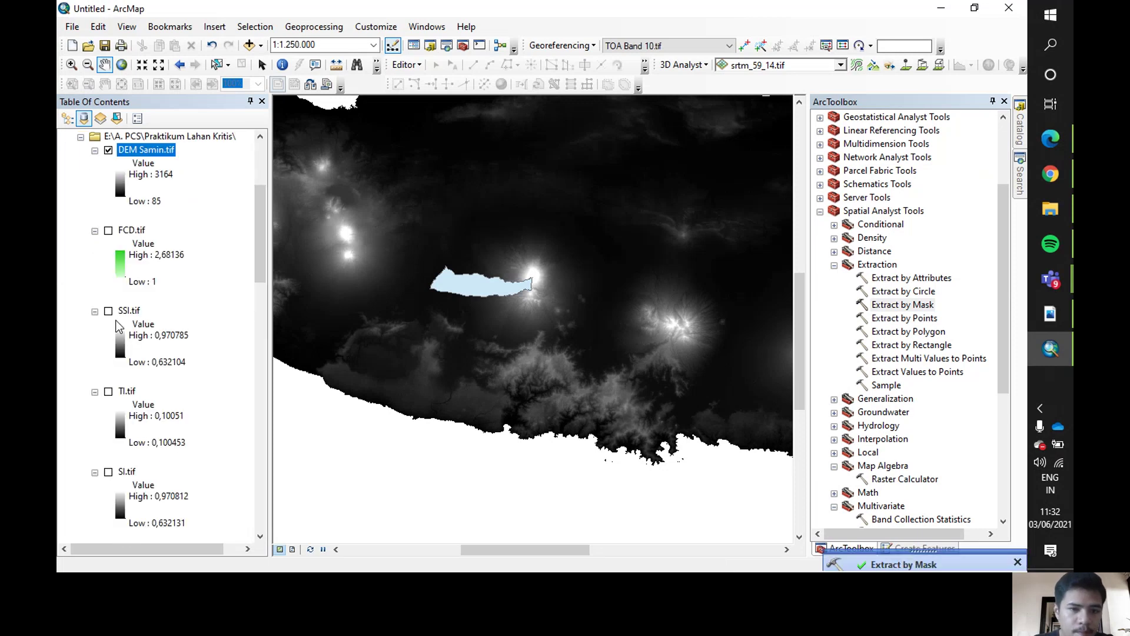
# Hide the srtm_59_14.tif and DAS Samin layers so that only DEM Samin.tif is displayed.
pyautogui.scroll(-10, 115, 324)
pyautogui.click(108, 446)
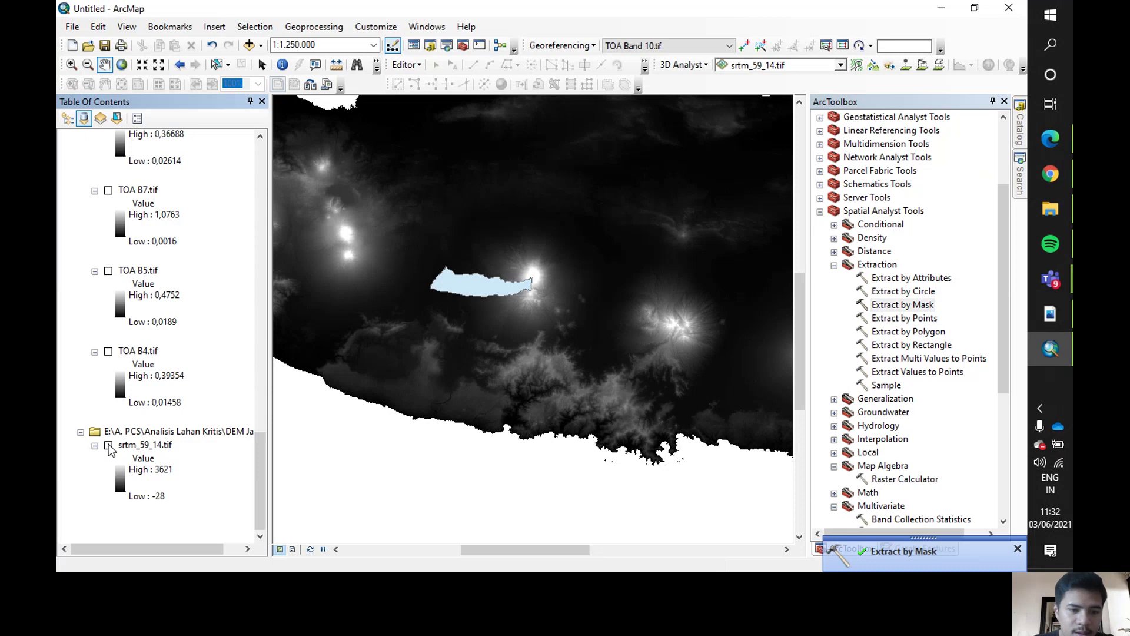
pyautogui.scroll(10, 166, 296)
pyautogui.scroll(5, 167, 296)
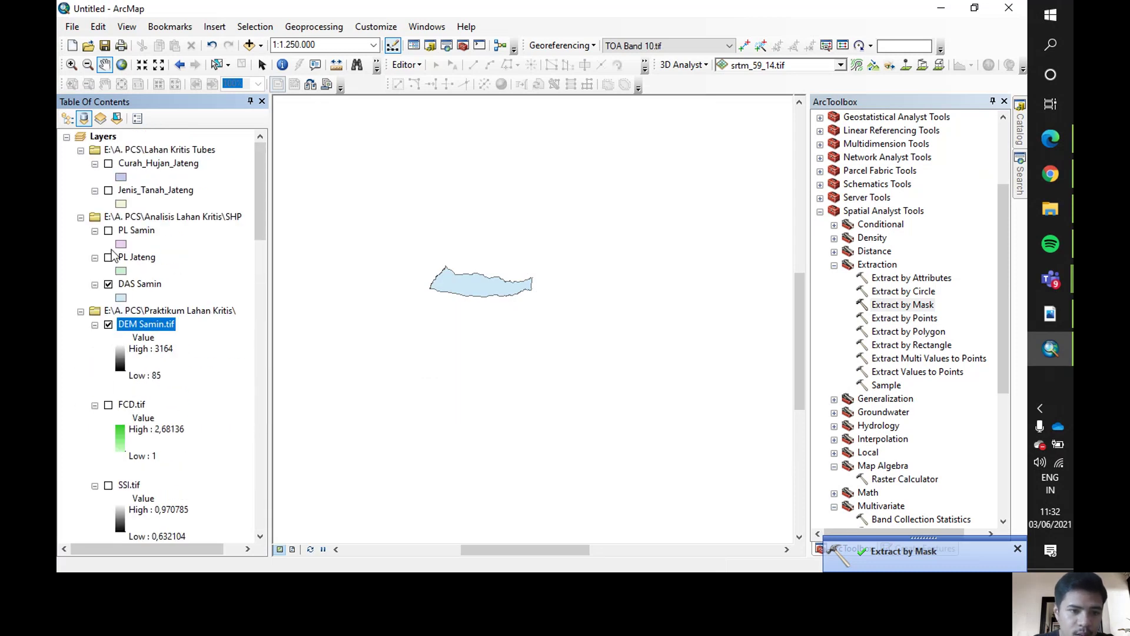
pyautogui.click(108, 283)
pyautogui.scroll(-4, 482, 310)
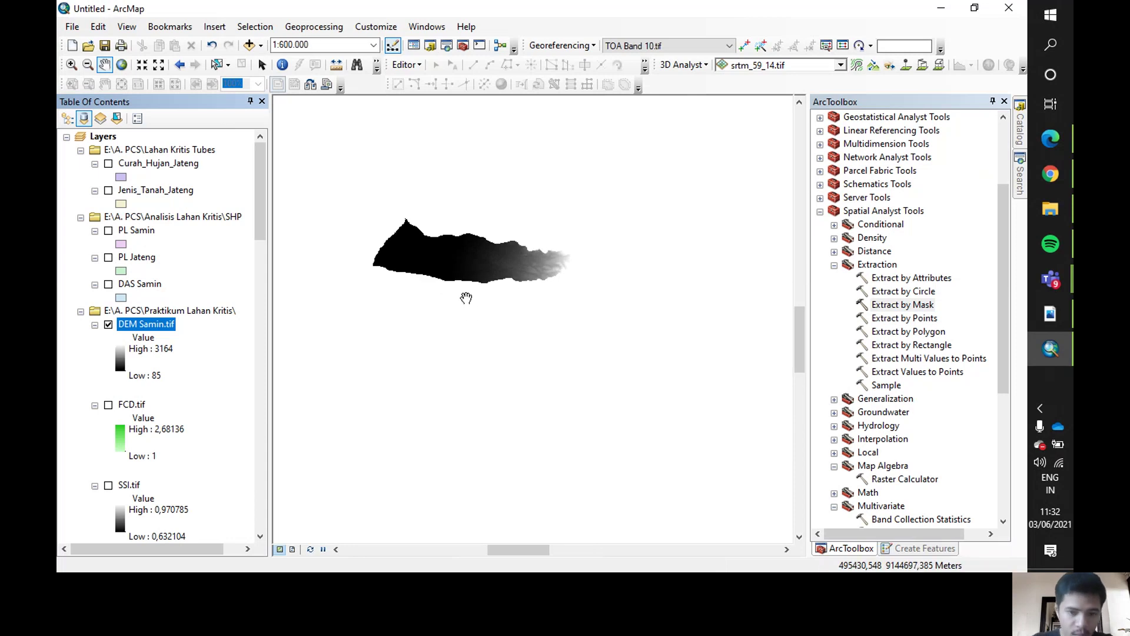
pyautogui.moveTo(461, 273); pyautogui.dragTo(471, 300)
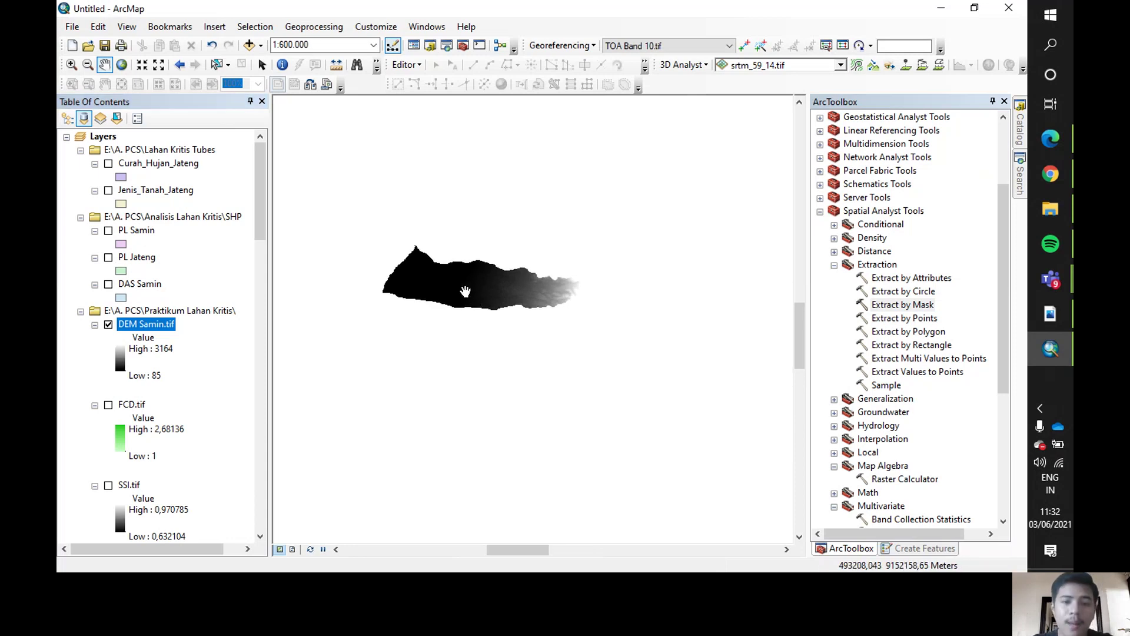
pyautogui.scroll(-1, 476, 296)
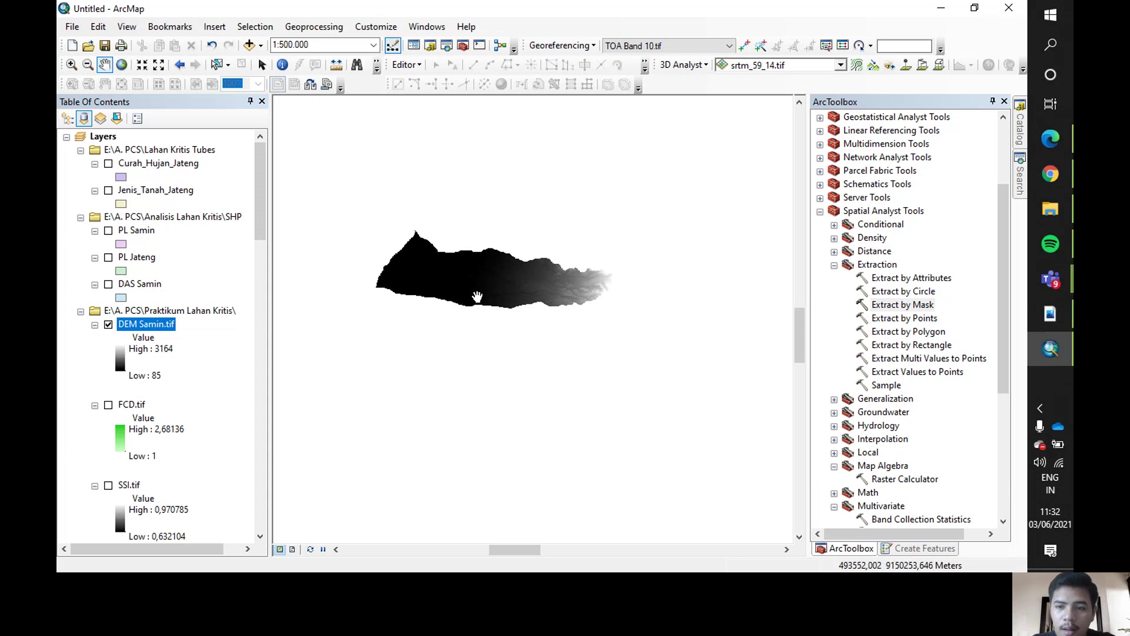
# Start the Spatial Analyst Slope tool with DEM Samin.tif as the input raster.
pyautogui.scroll(-3, 880, 312)
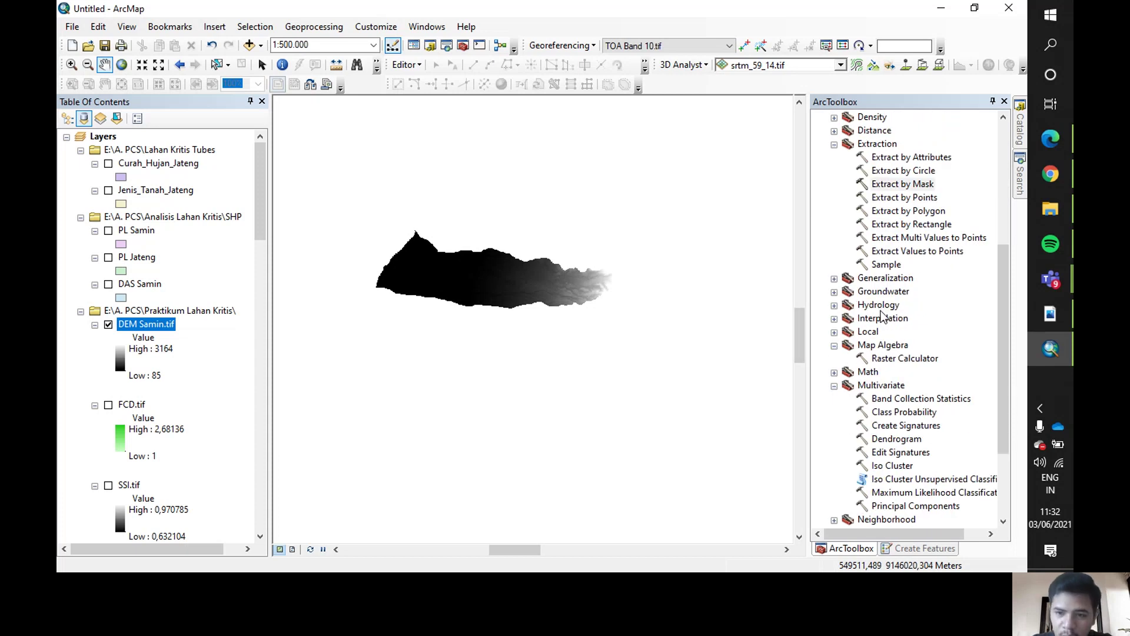
pyautogui.scroll(-3, 883, 316)
pyautogui.click(872, 479)
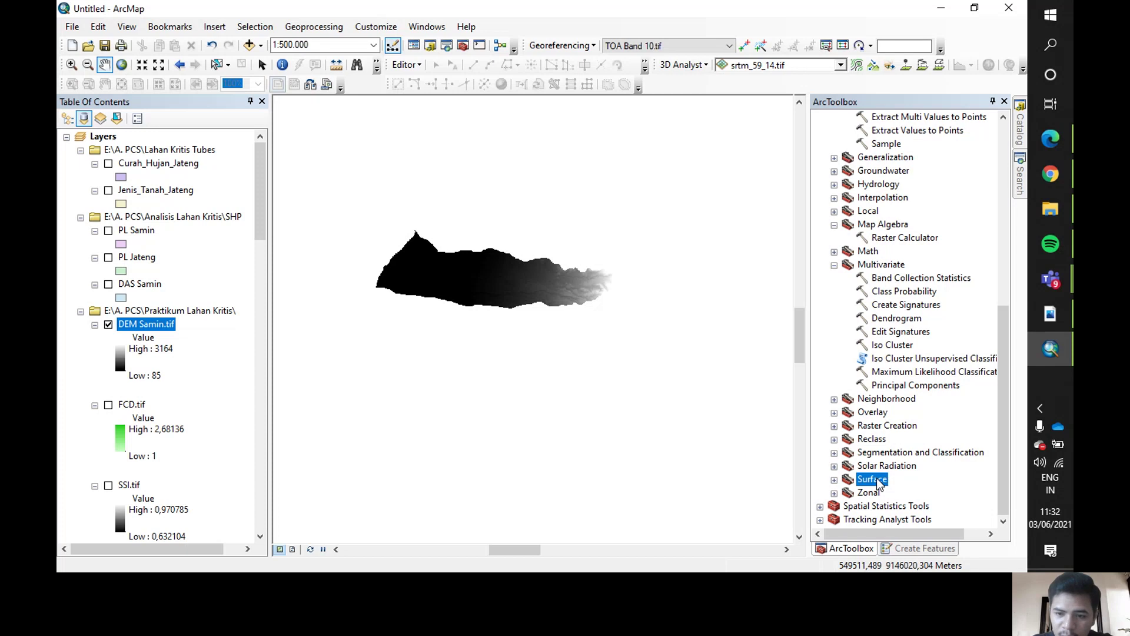
pyautogui.doubleClick(877, 478)
pyautogui.scroll(-1, 886, 448)
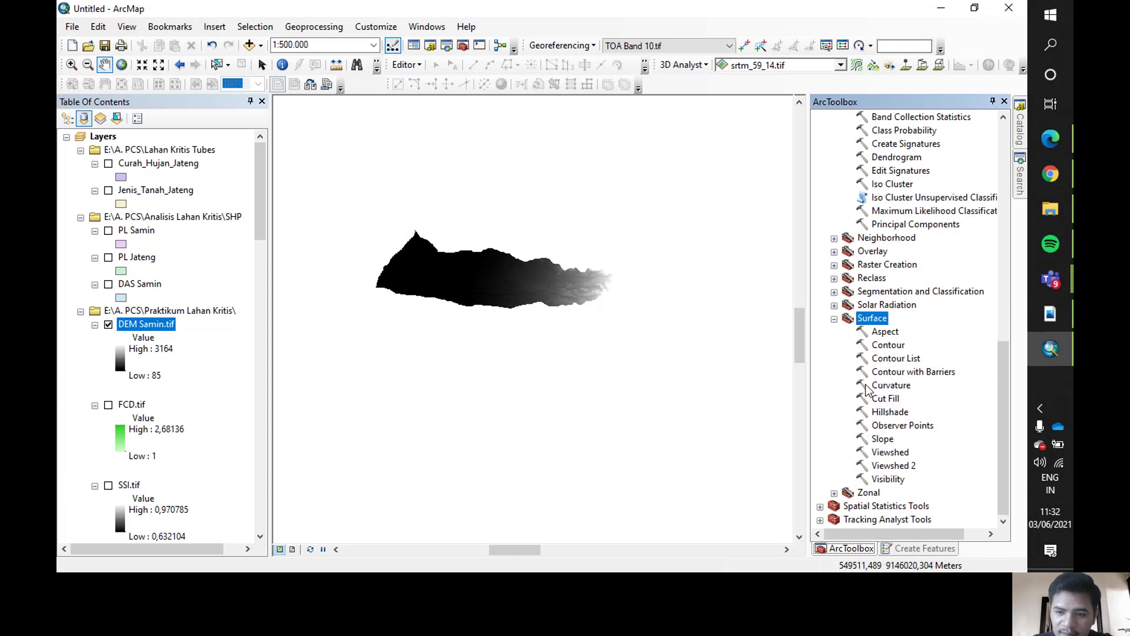
pyautogui.doubleClick(891, 437)
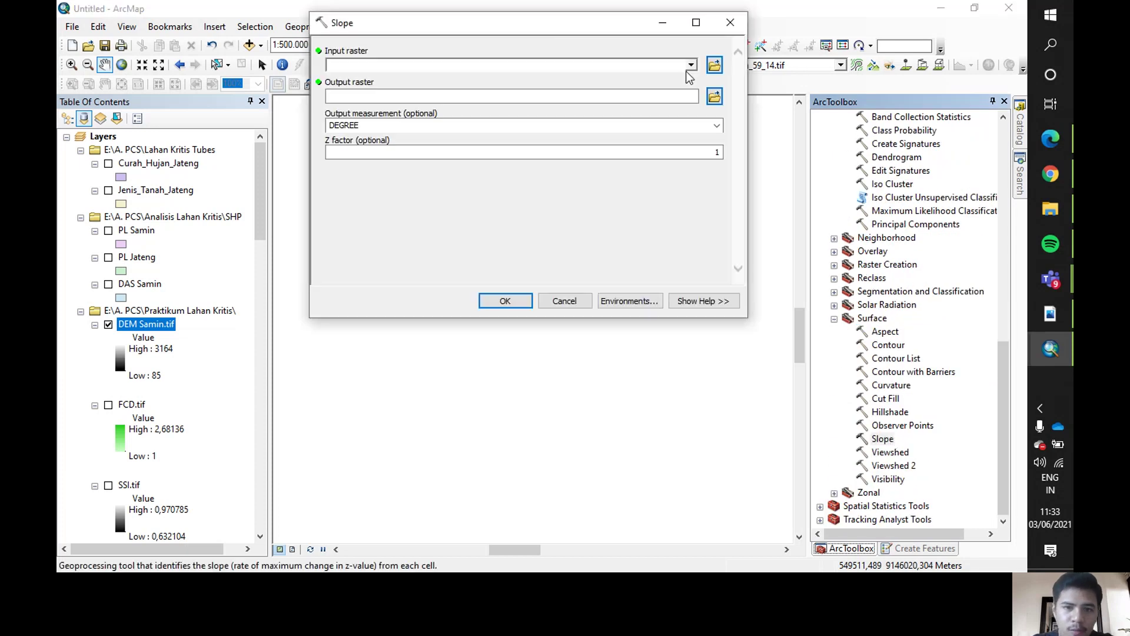
pyautogui.click(690, 66)
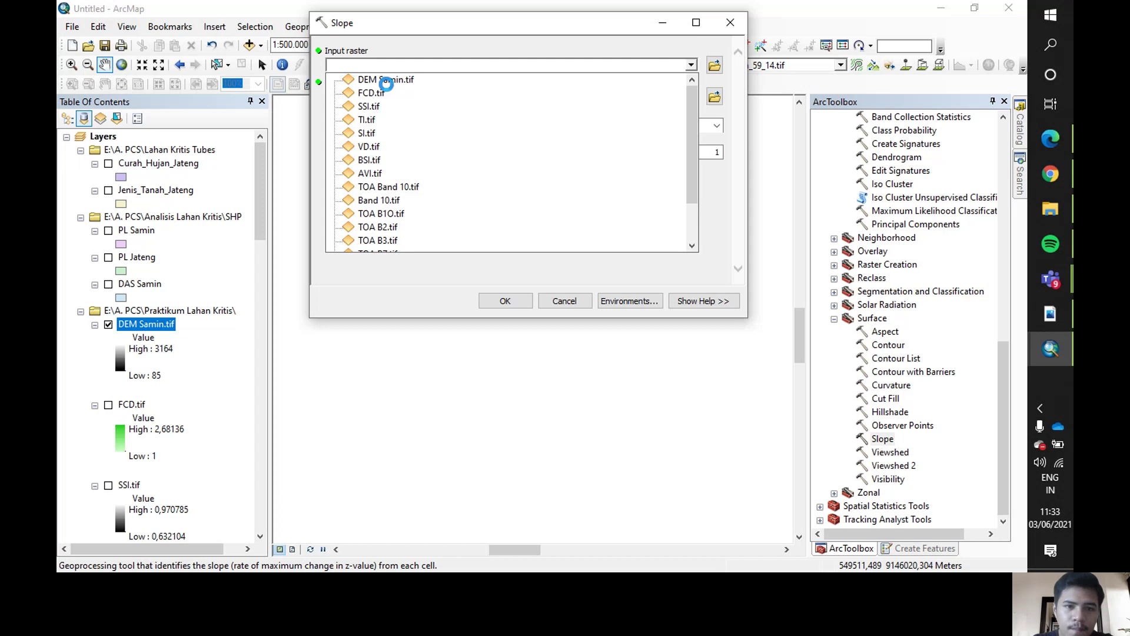
pyautogui.click(385, 80)
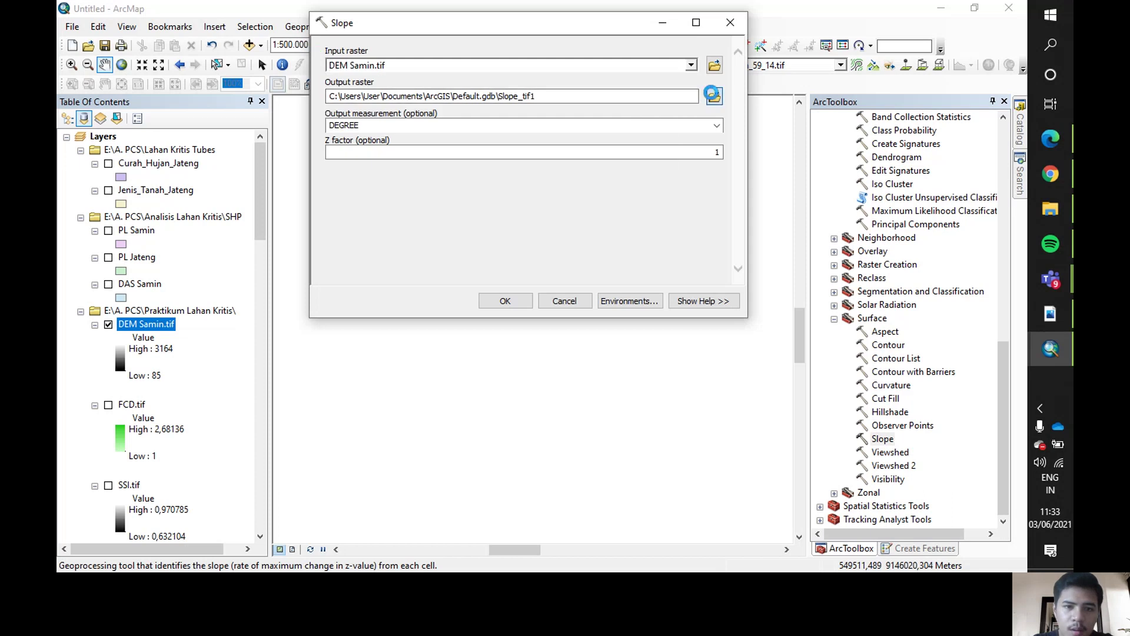
# Set the slope output to Lereng Samin.tif in the Praktikum Lahan Kritis folder and run the tool.
pyautogui.click(712, 96)
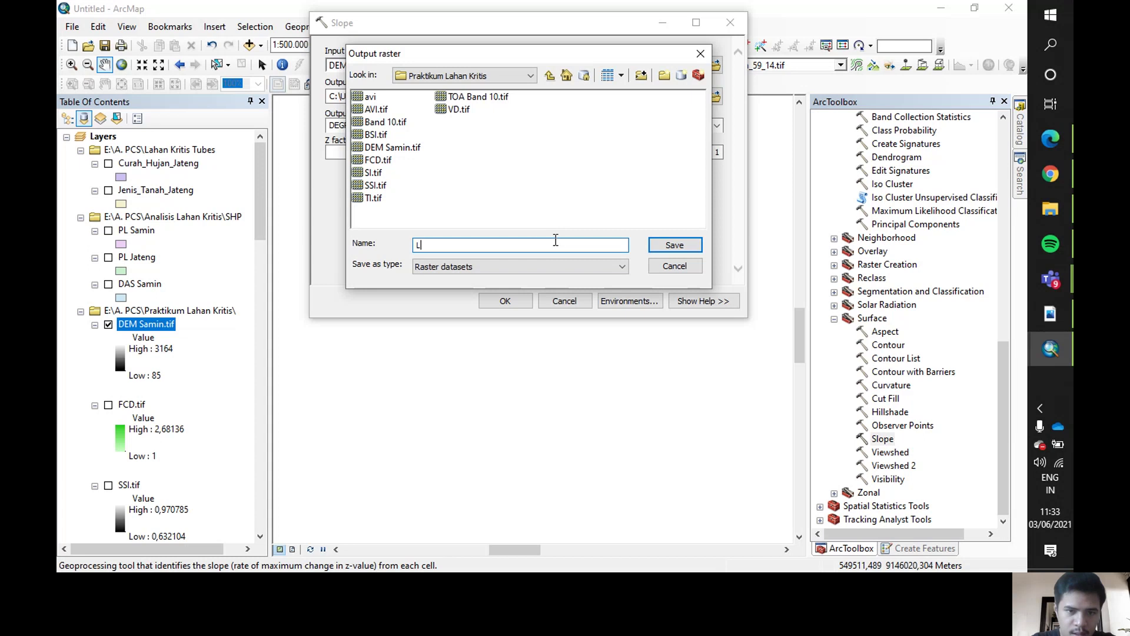
pyautogui.write('Lere')
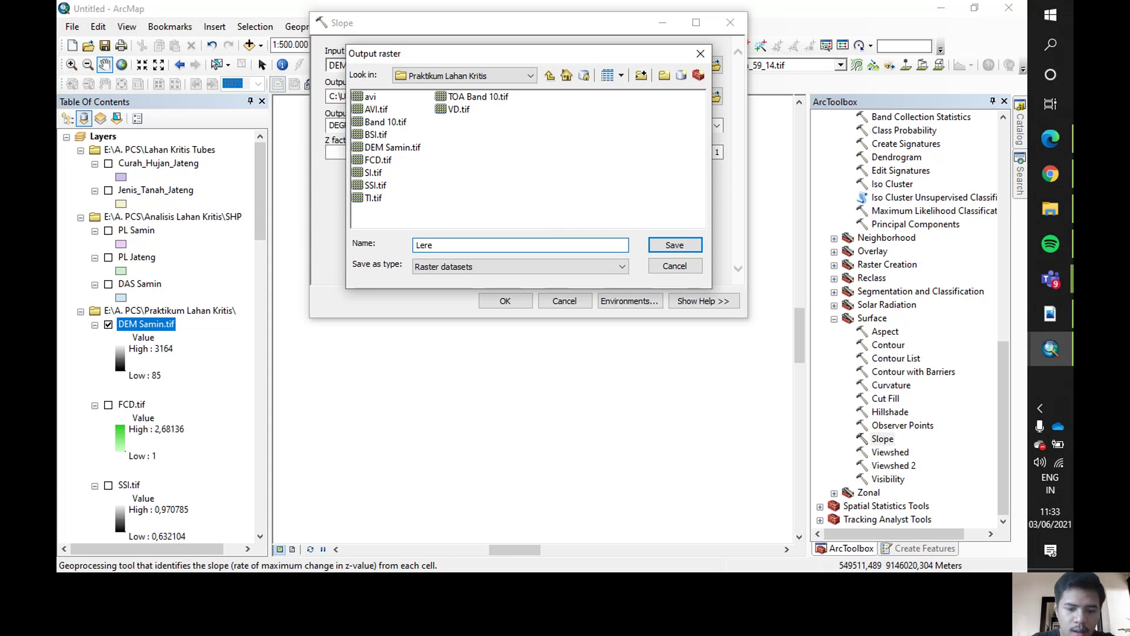
pyautogui.write('ng')
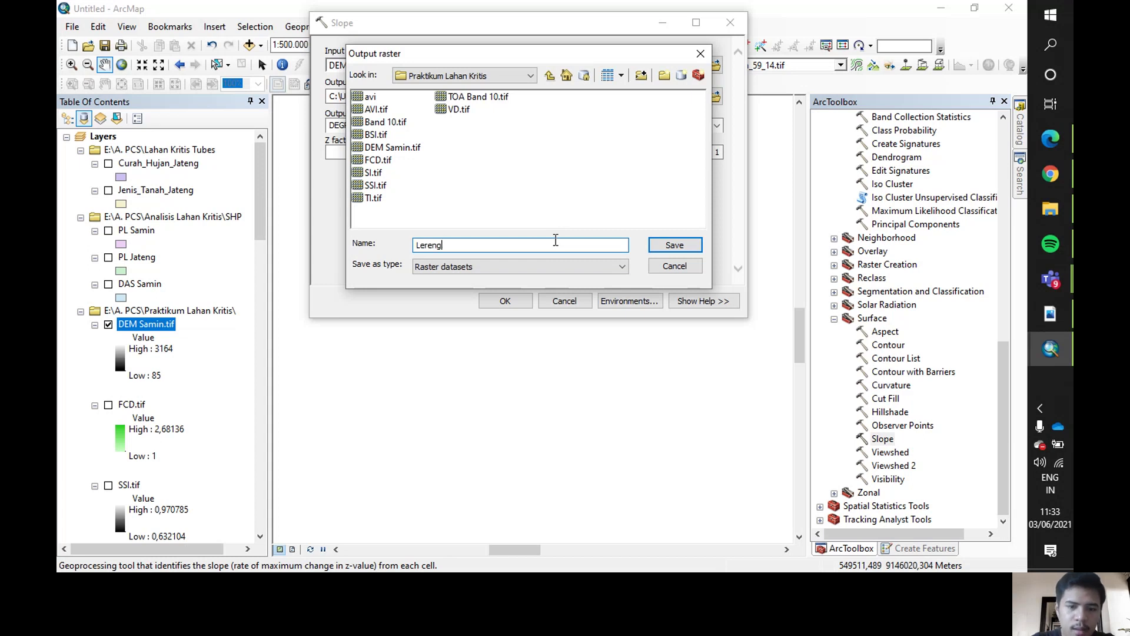
pyautogui.write(' Samin.tif')
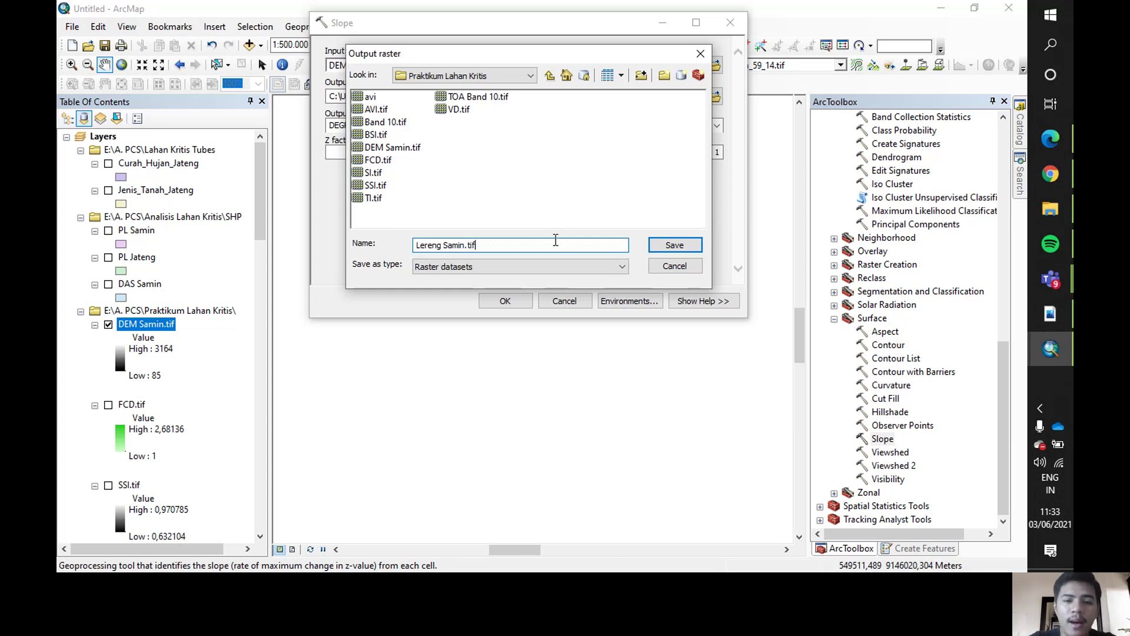
pyautogui.press('Return')
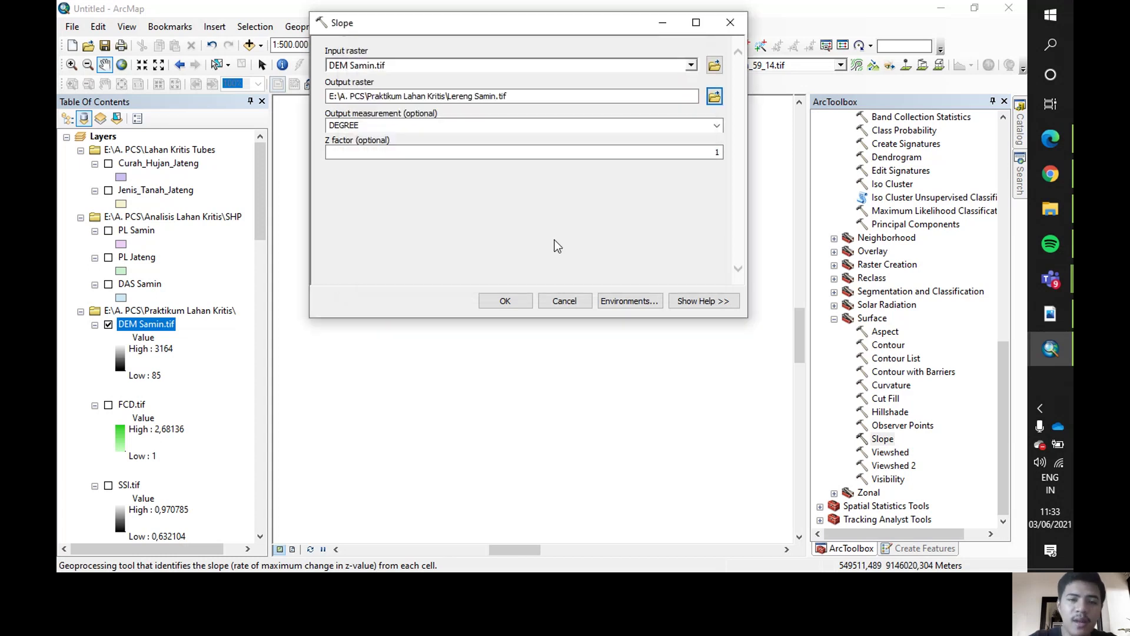
pyautogui.click(521, 303)
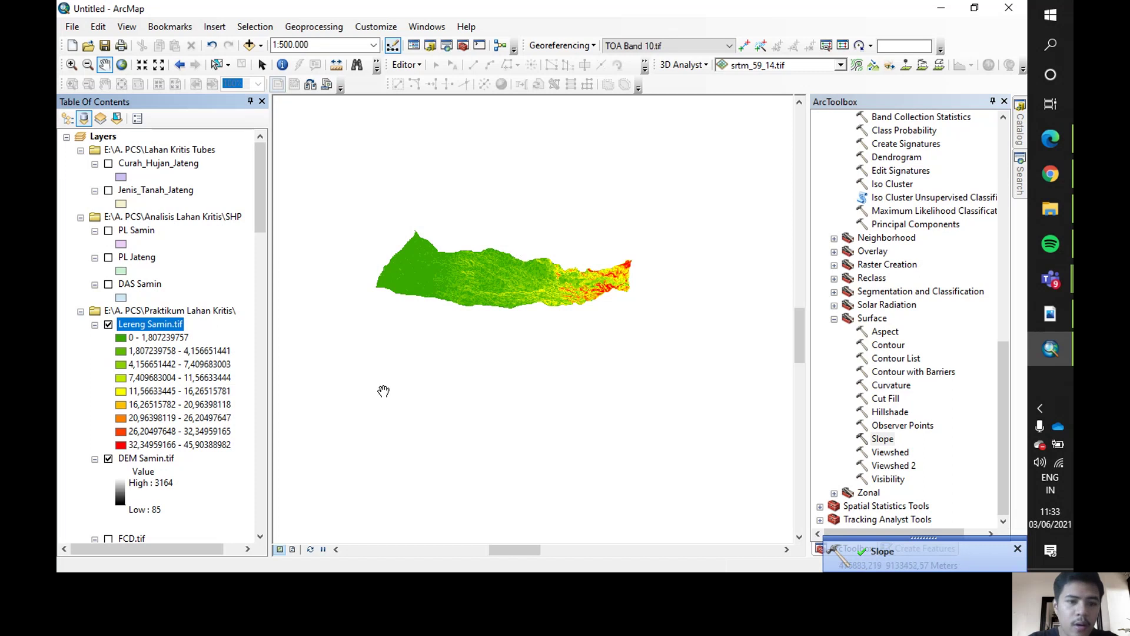
# Examine the slope classes of Lereng Samin.tif across the watershed and at its eastern end.
pyautogui.scroll(1, 558, 278)
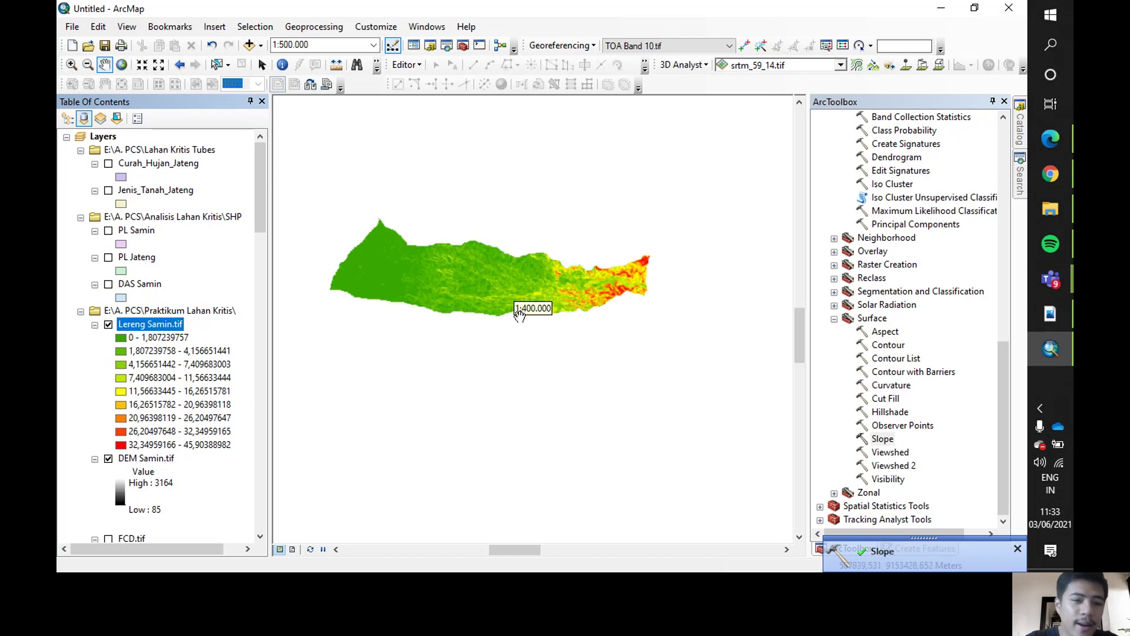
pyautogui.scroll(1, 518, 318)
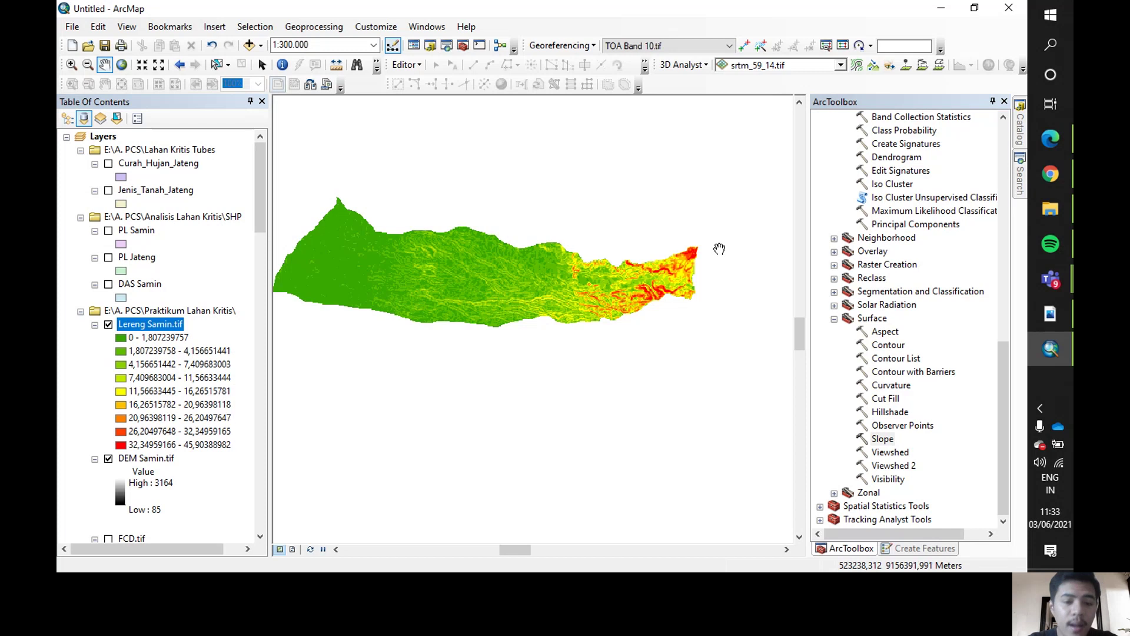
pyautogui.scroll(1, 709, 248)
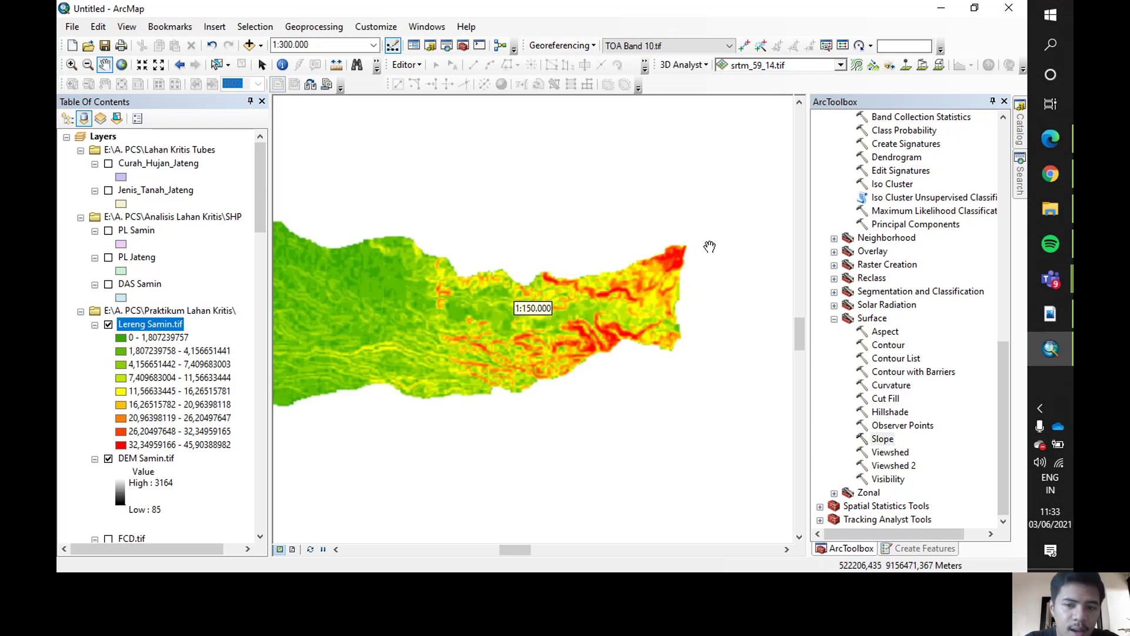
pyautogui.scroll(1, 686, 245)
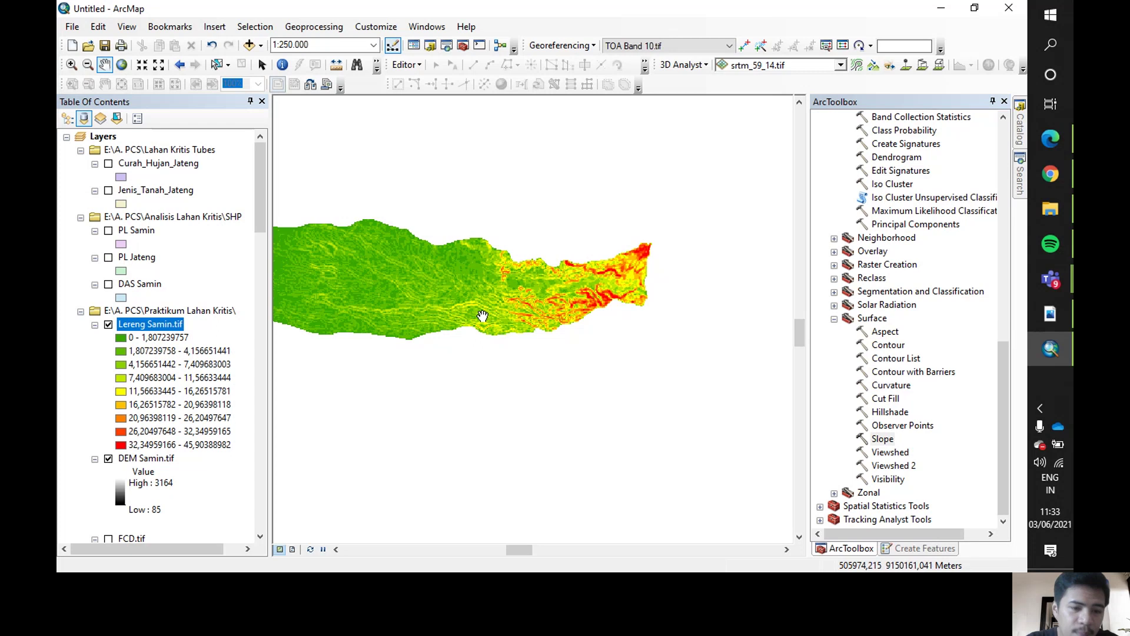
pyautogui.scroll(-1, 482, 316)
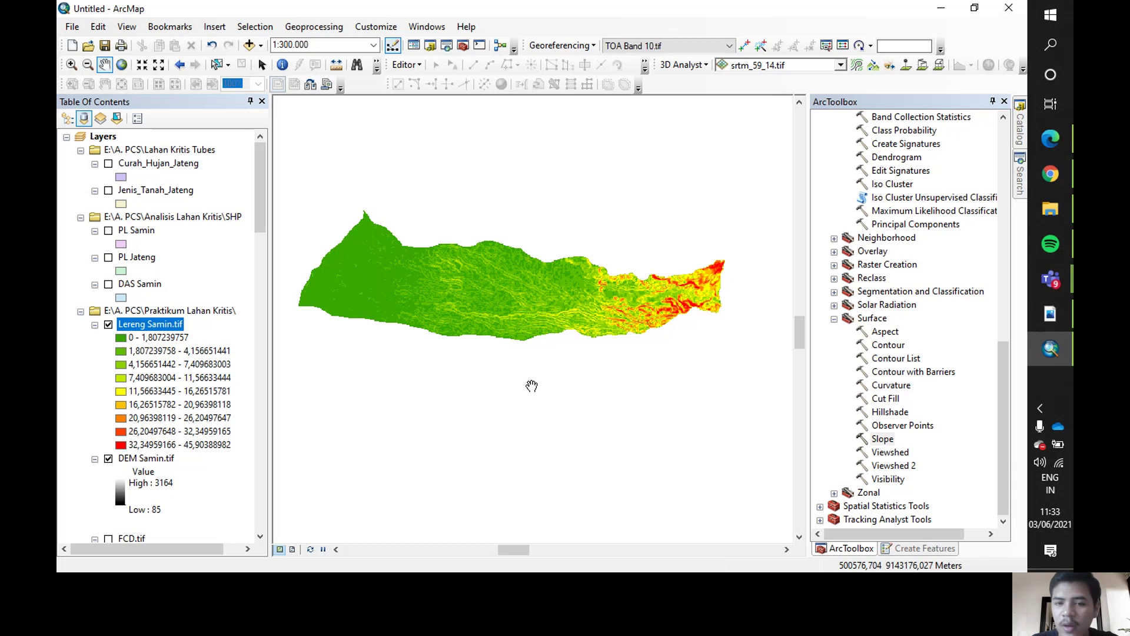
pyautogui.moveTo(518, 331); pyautogui.dragTo(533, 353)
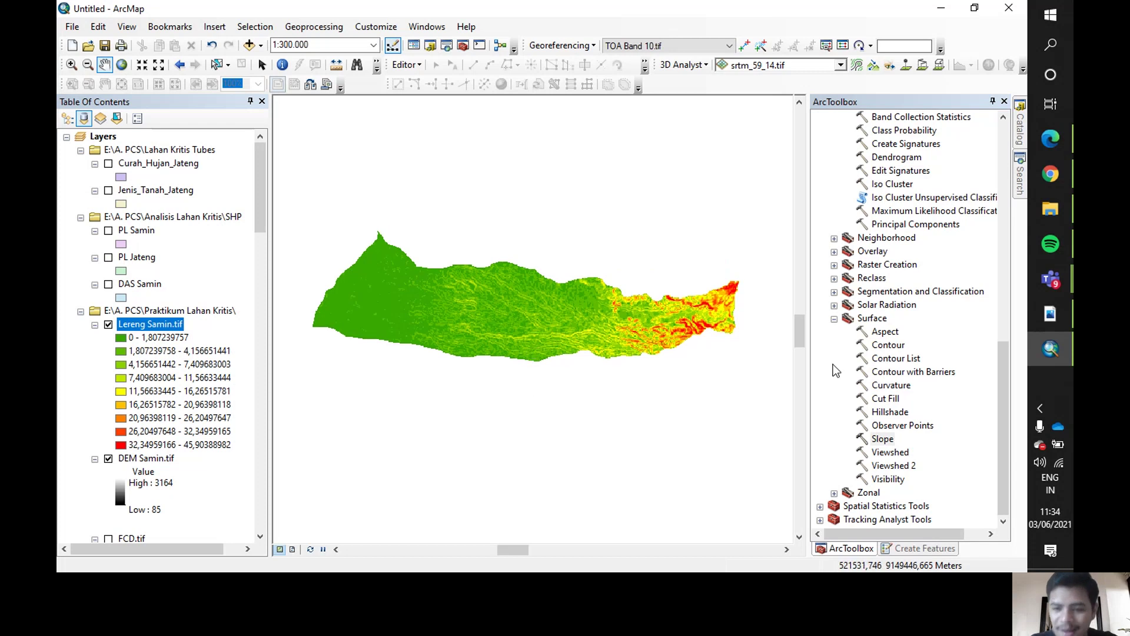
# Start the Reclassify tool with Lereng Samin.tif as the input raster.
pyautogui.doubleClick(870, 278)
pyautogui.click(891, 331)
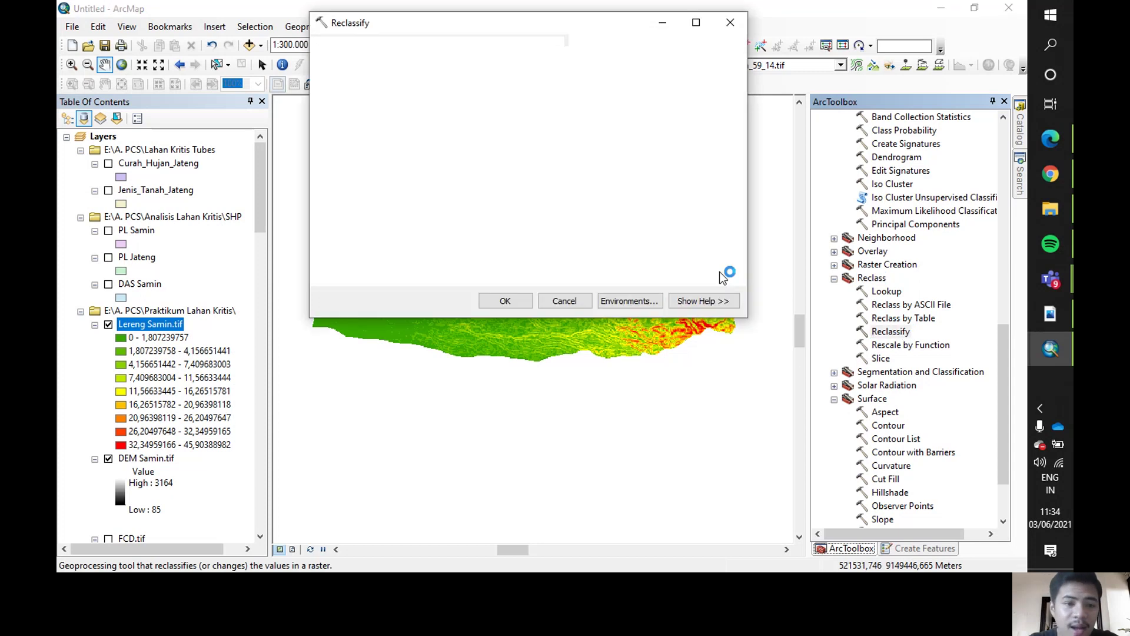
pyautogui.click(690, 64)
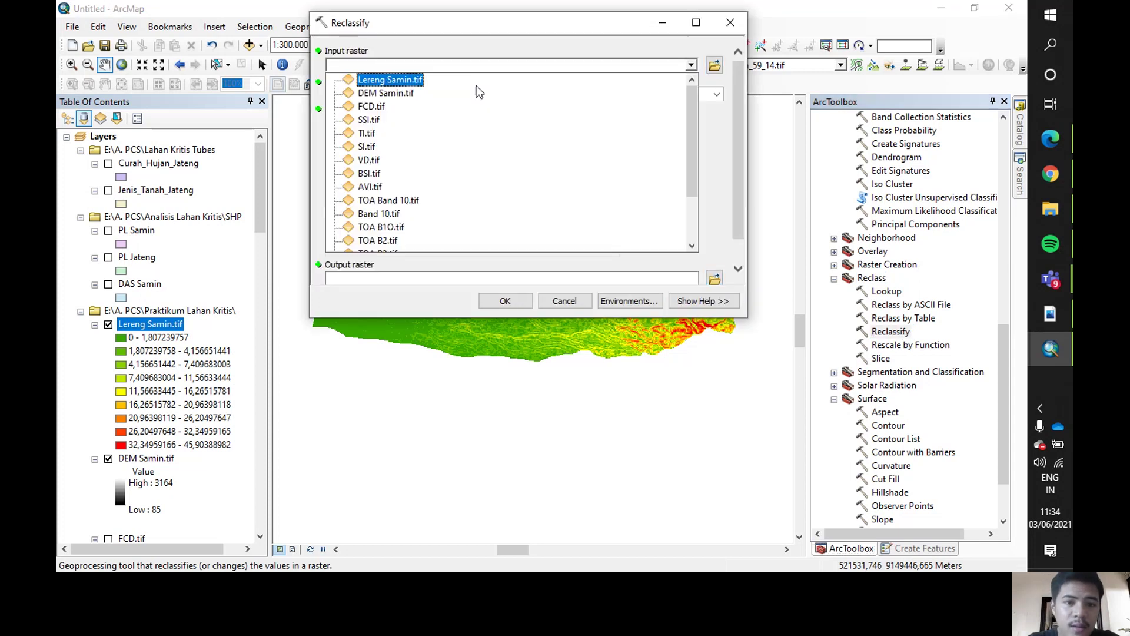
pyautogui.click(411, 81)
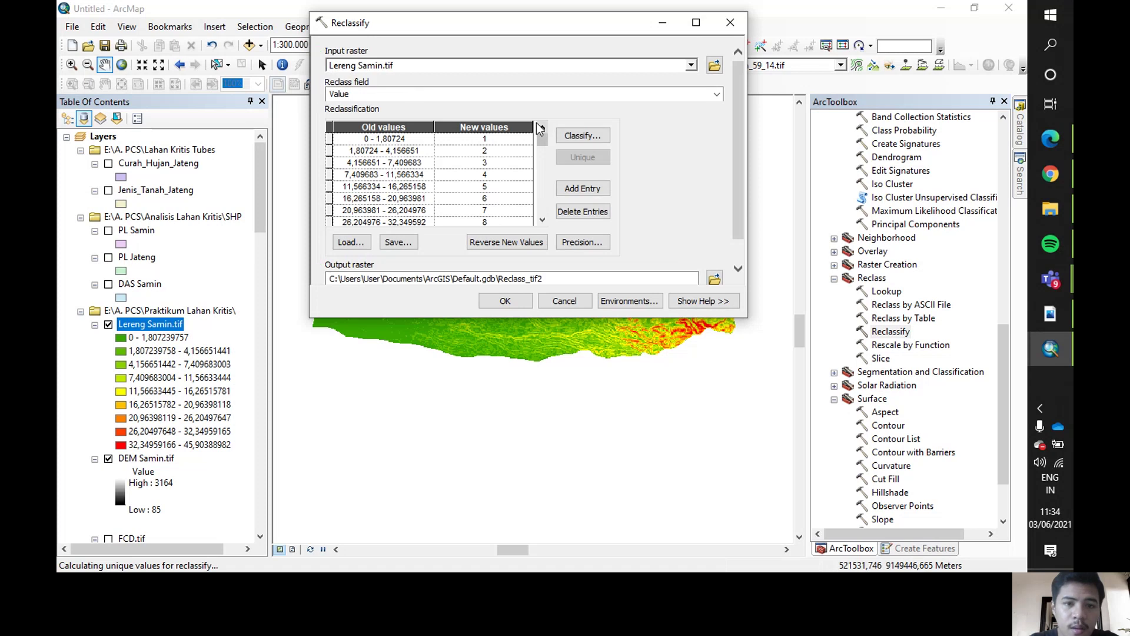
# Open the classification settings for Lereng Samin.tif, set 5 classes and show the break values as percentages.
pyautogui.click(580, 136)
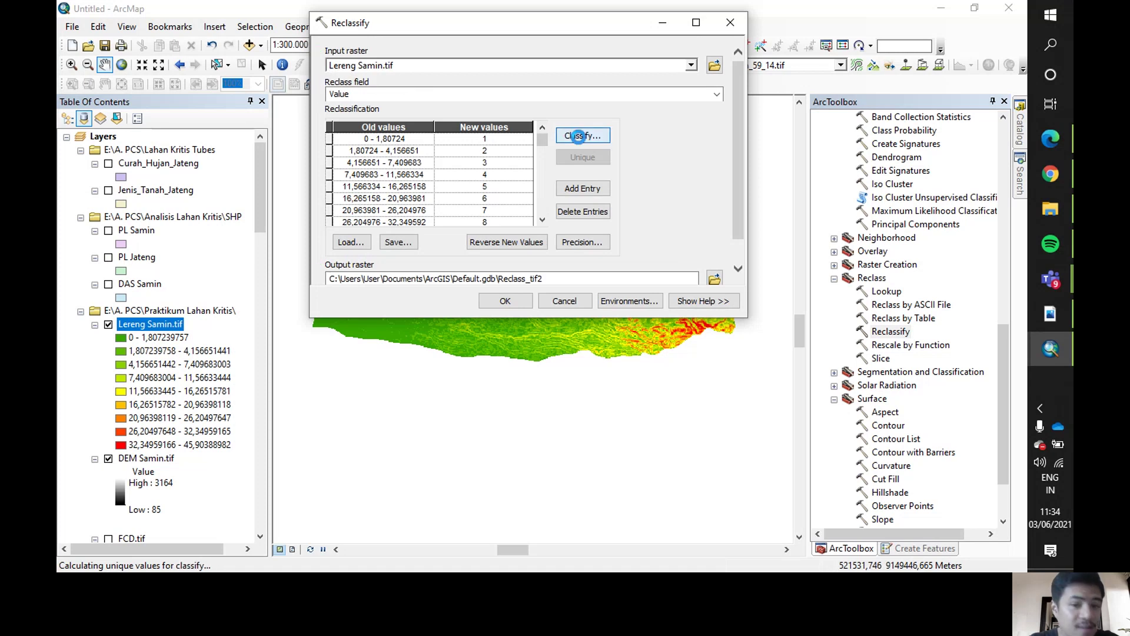
pyautogui.click(382, 59)
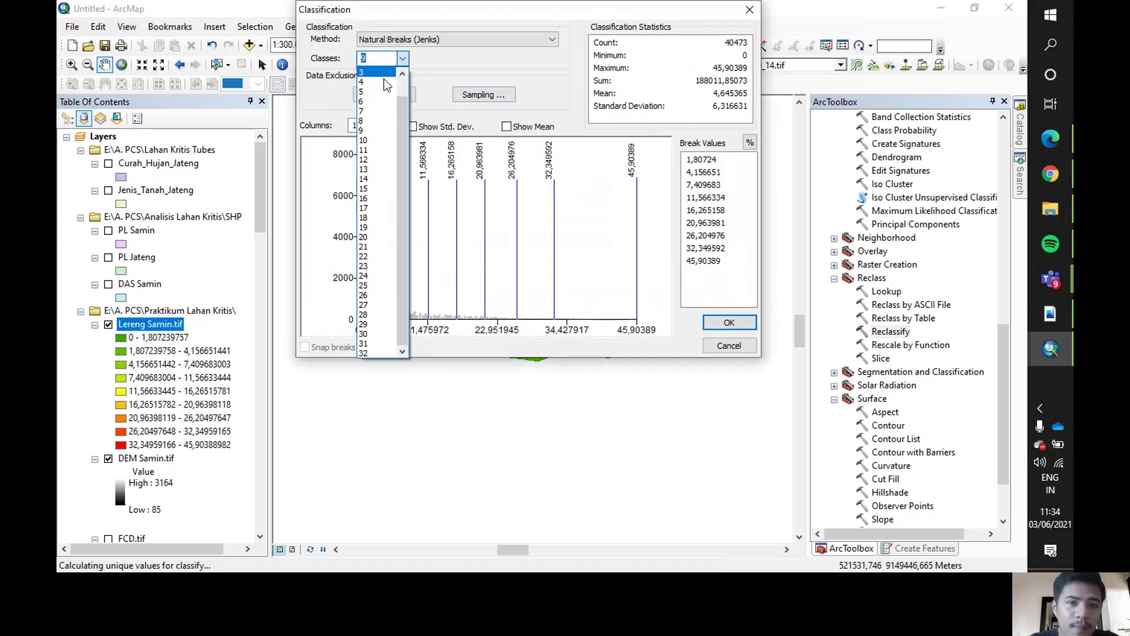
pyautogui.click(376, 91)
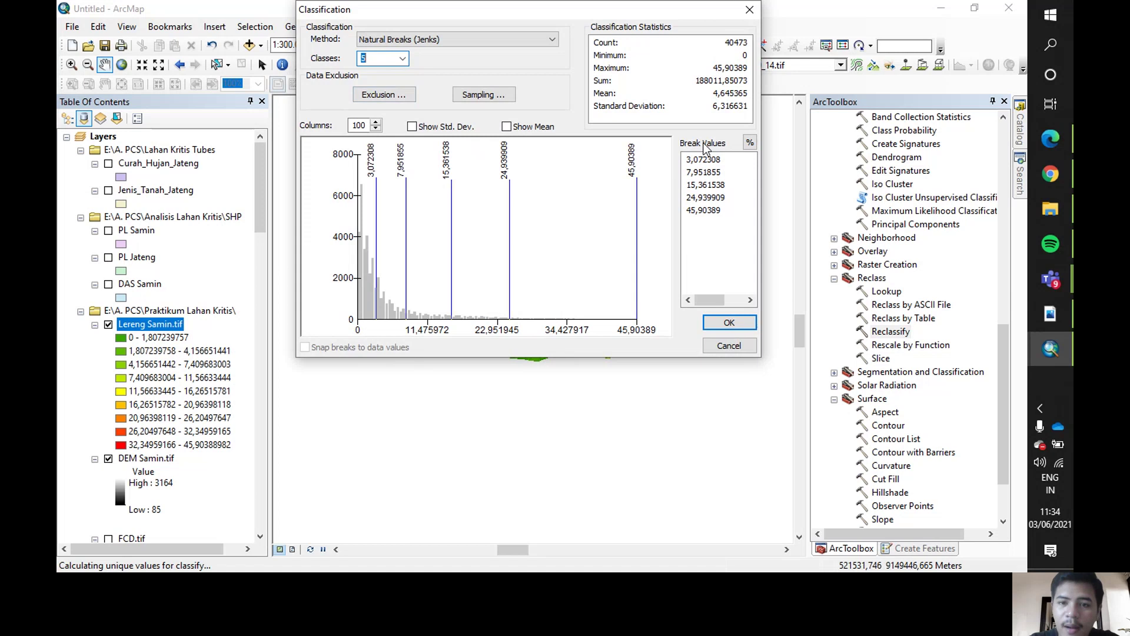
pyautogui.click(750, 143)
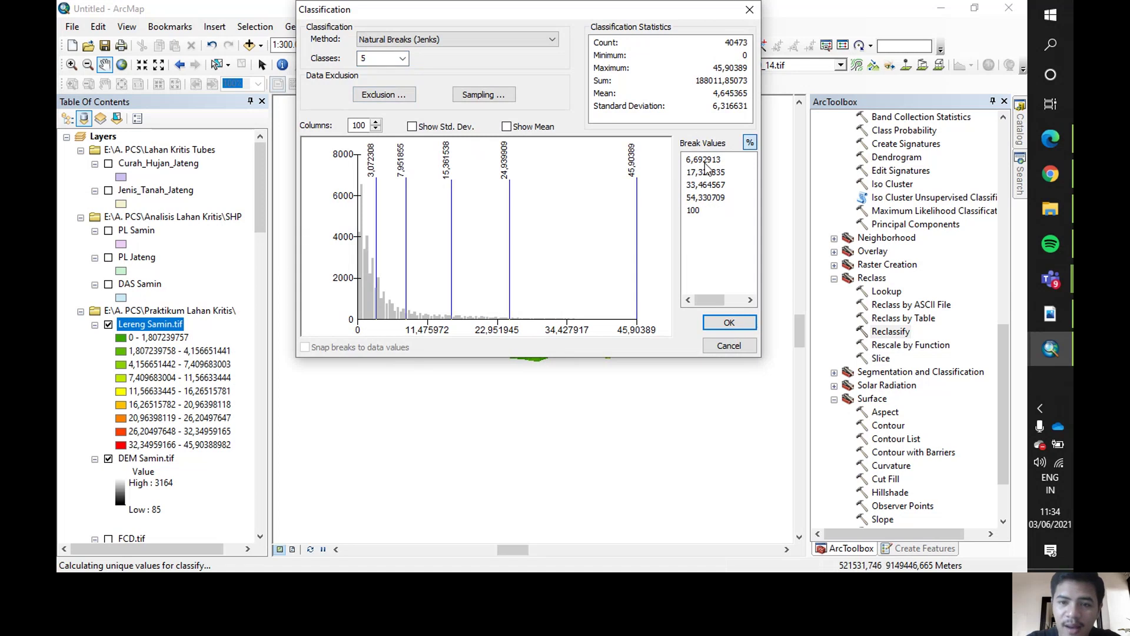
# Set the first four slope break percentages to 8, 15, 25 and 45, and accept the classification.
pyautogui.click(700, 160)
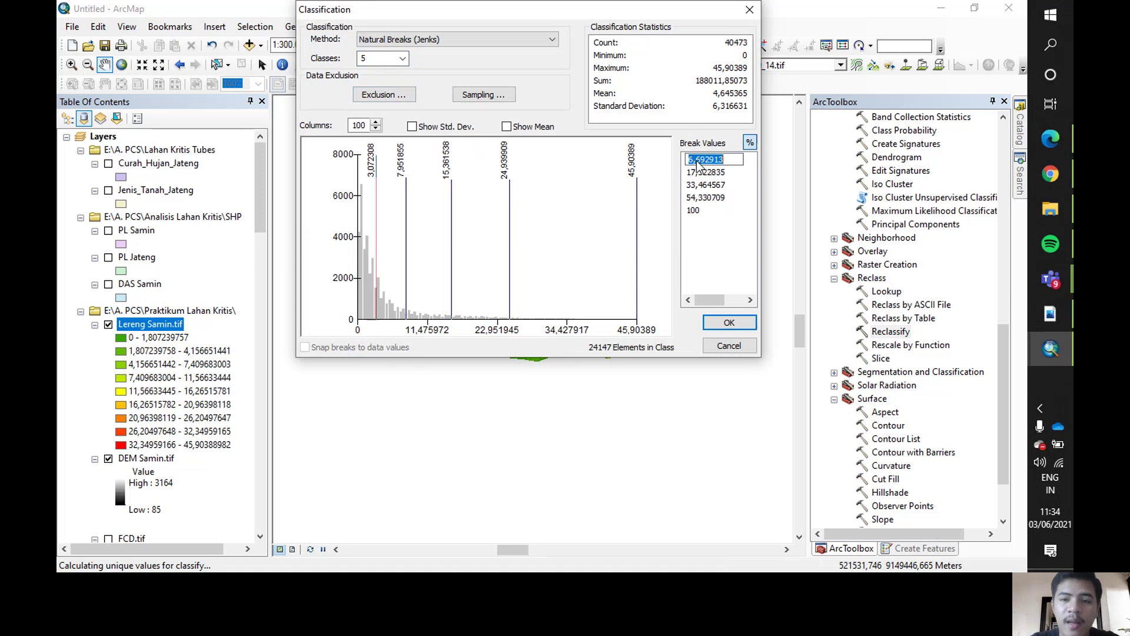
pyautogui.write('8')
pyautogui.click(702, 174)
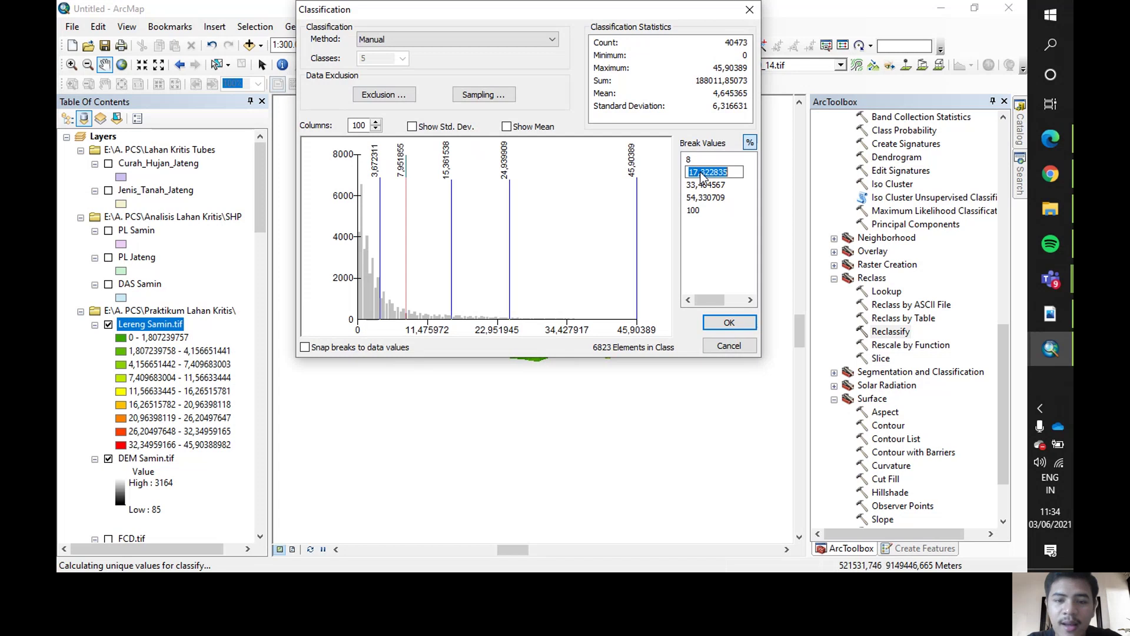
pyautogui.write('15')
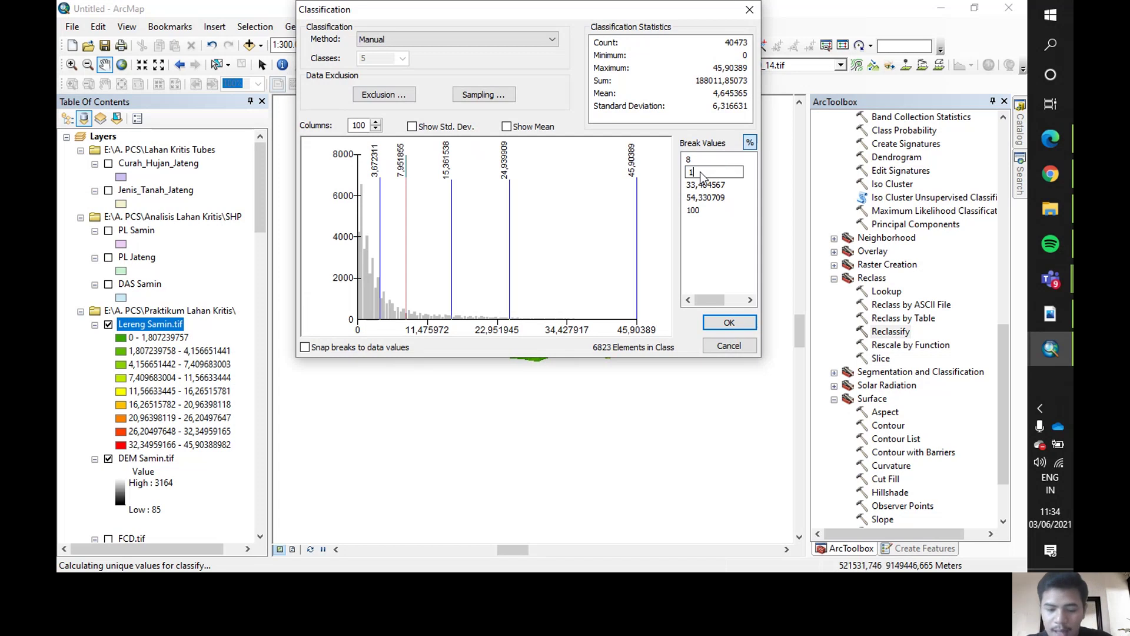
pyautogui.click(709, 186)
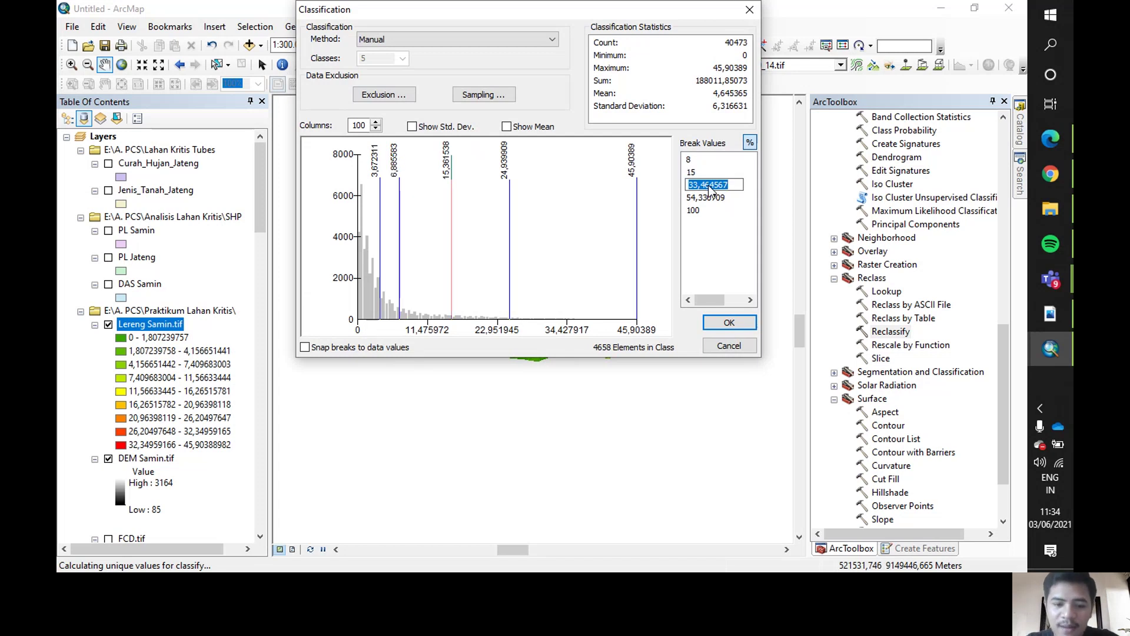
pyautogui.write('25')
pyautogui.click(706, 200)
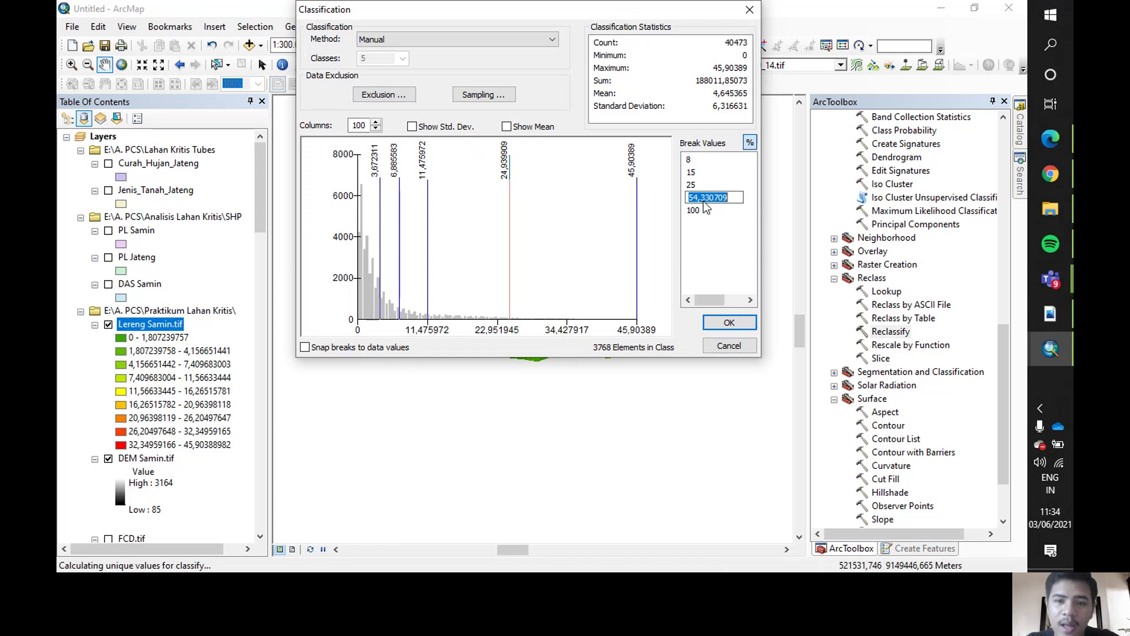
pyautogui.write('45')
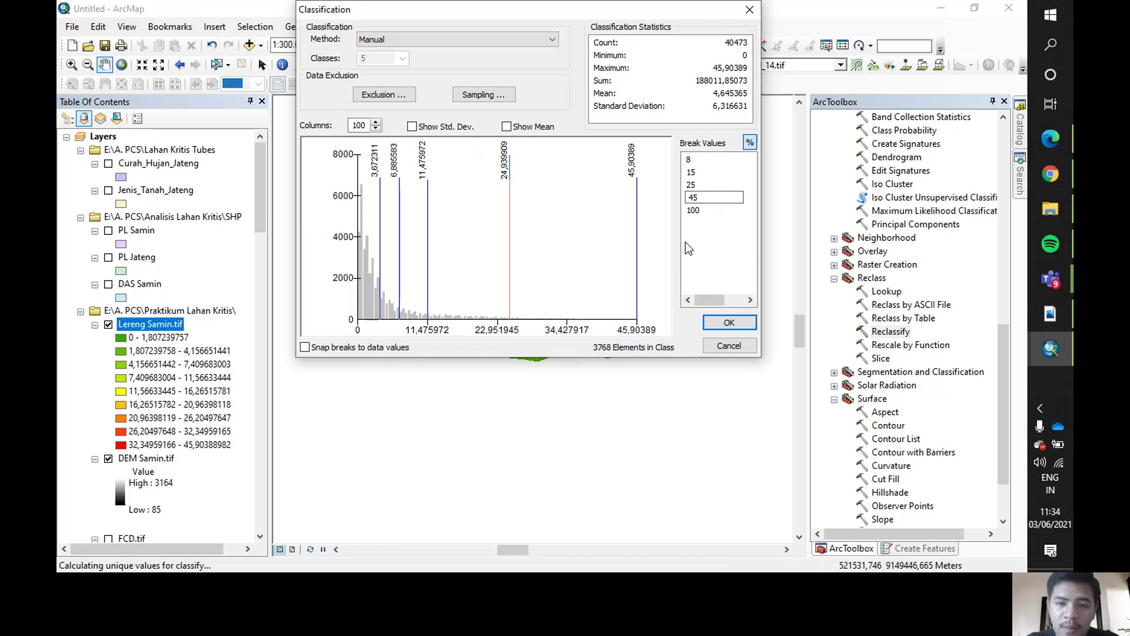
pyautogui.press('Return')
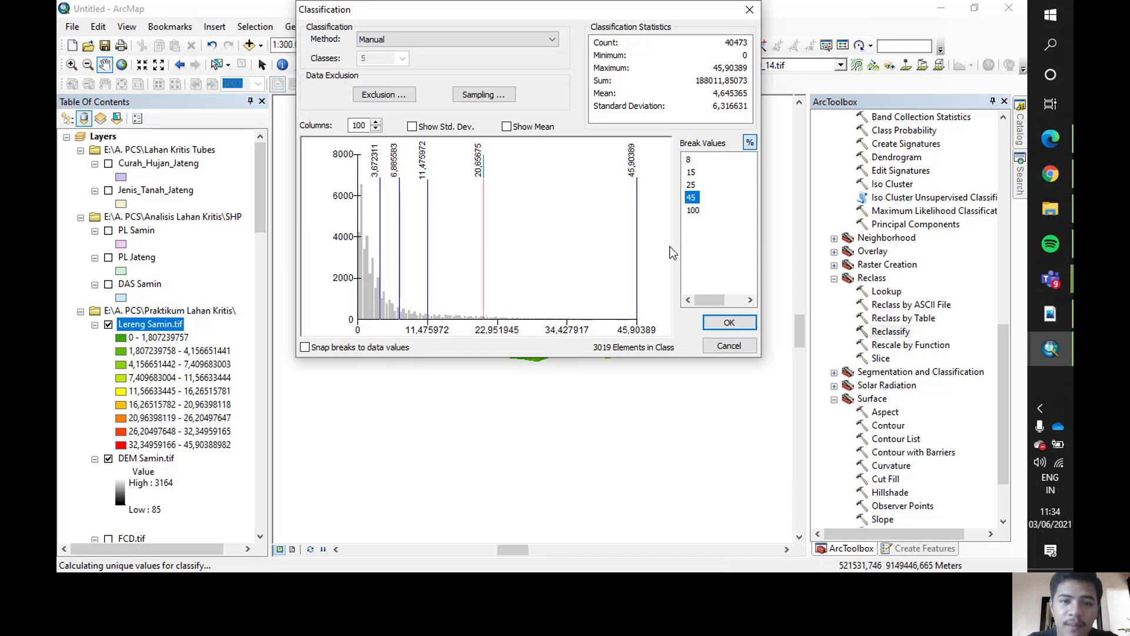
pyautogui.click(727, 327)
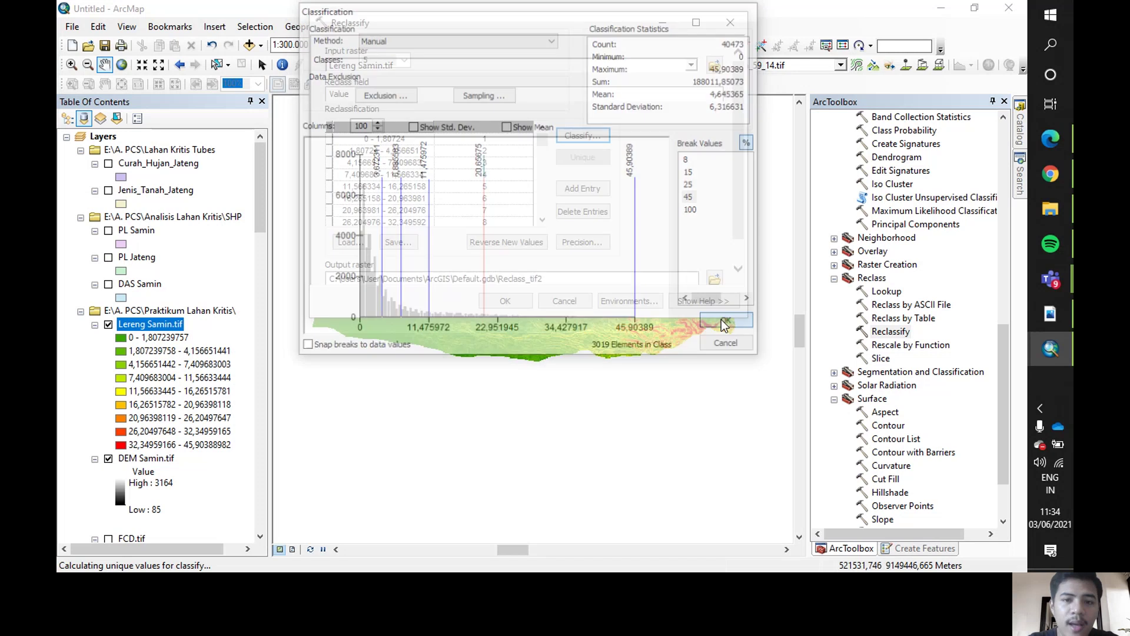
# Set the output raster to Reclassify Lereng Samin.tif in the Praktikum Lahan Kritis folder and run the reclassification.
pyautogui.click(714, 279)
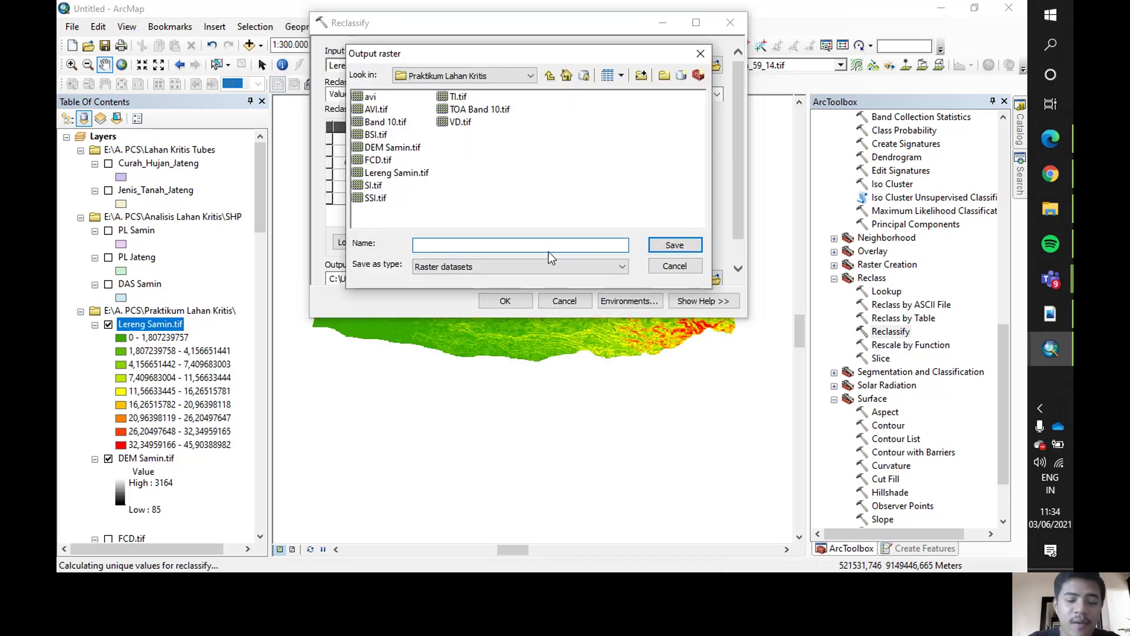
pyautogui.write('rec')
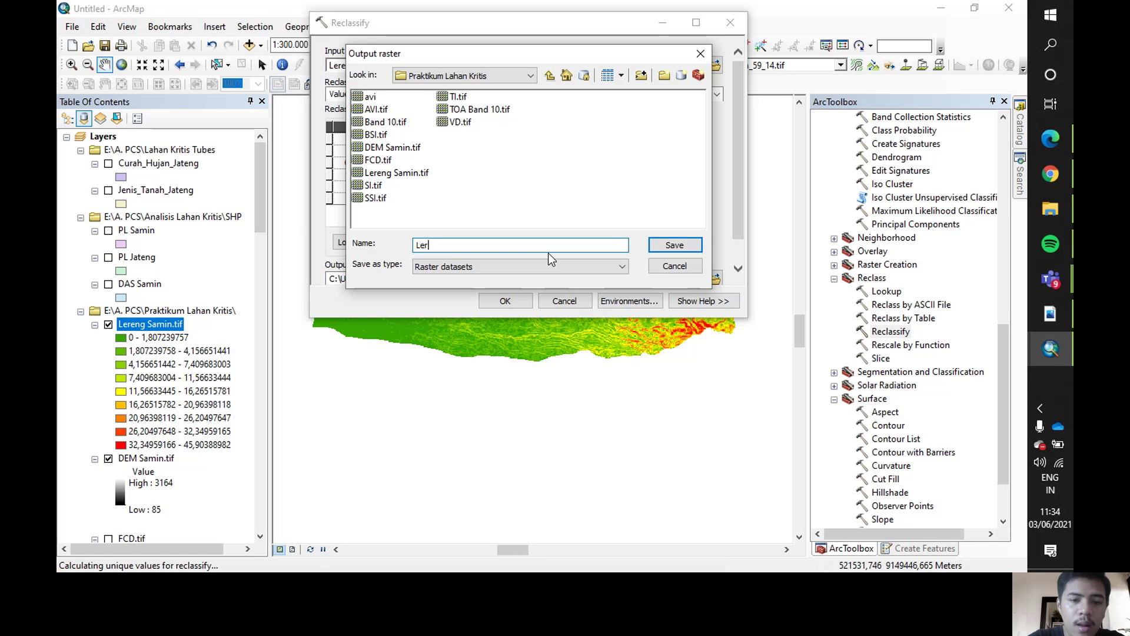
pyautogui.press('BackSpace')
pyautogui.press('BackSpace')
pyautogui.press('BackSpace')
pyautogui.write('Reclas')
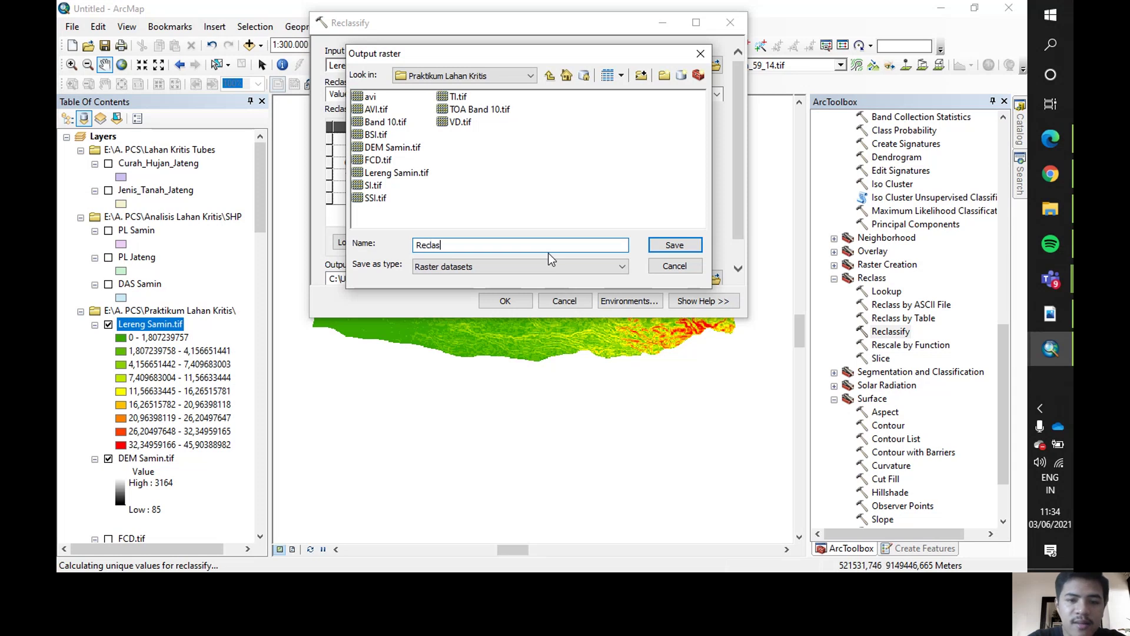
pyautogui.write('sify Samin')
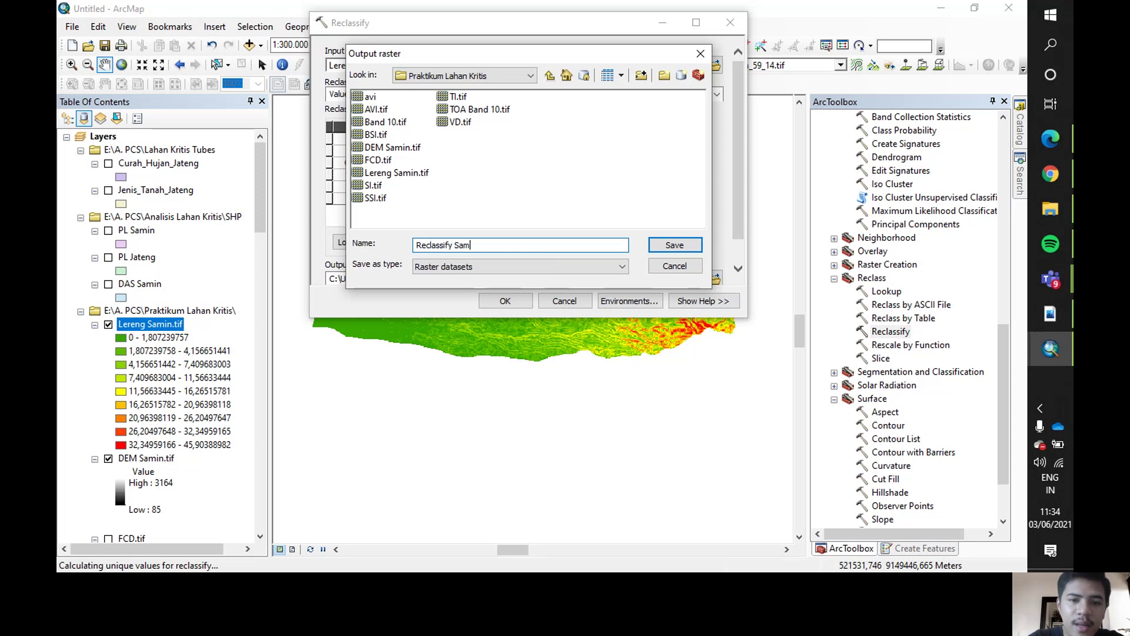
pyautogui.press('BackSpace')
pyautogui.press('BackSpace')
pyautogui.press('BackSpace')
pyautogui.press('BackSpace')
pyautogui.press('BackSpace')
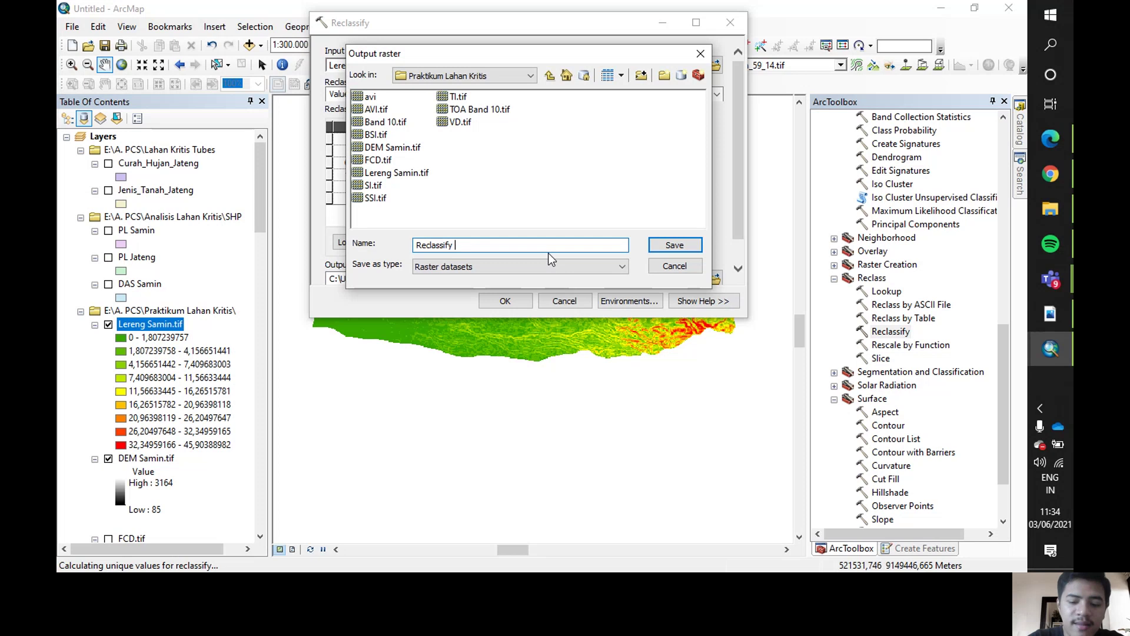
pyautogui.write('Lereng S')
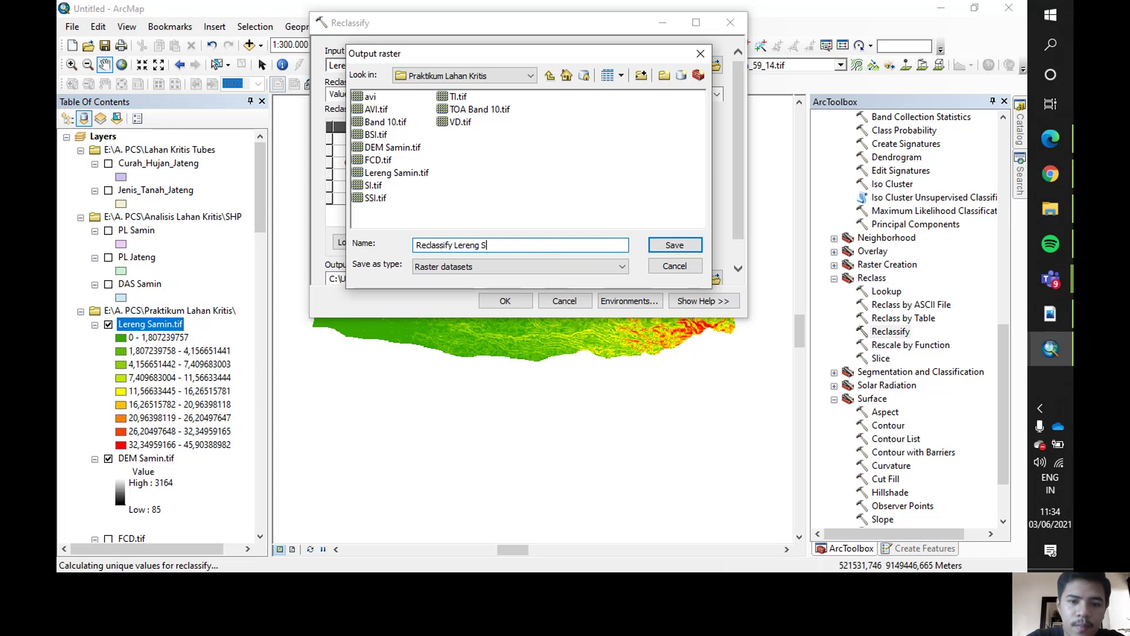
pyautogui.write('amin.tif')
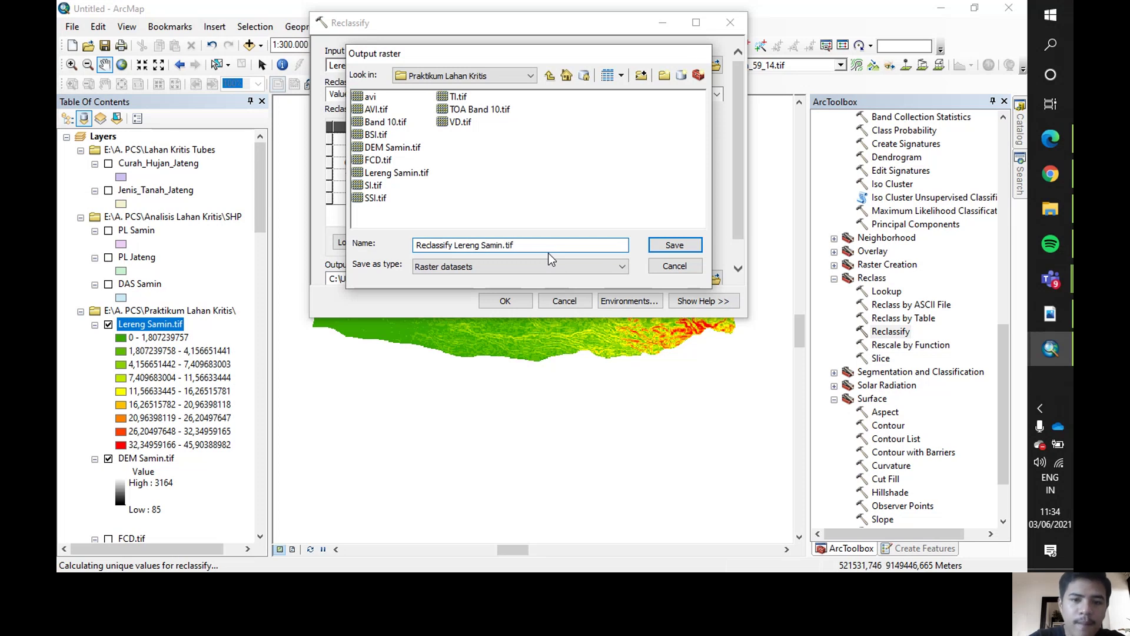
pyautogui.press('Return')
pyautogui.moveTo(739, 198); pyautogui.dragTo(716, 182)
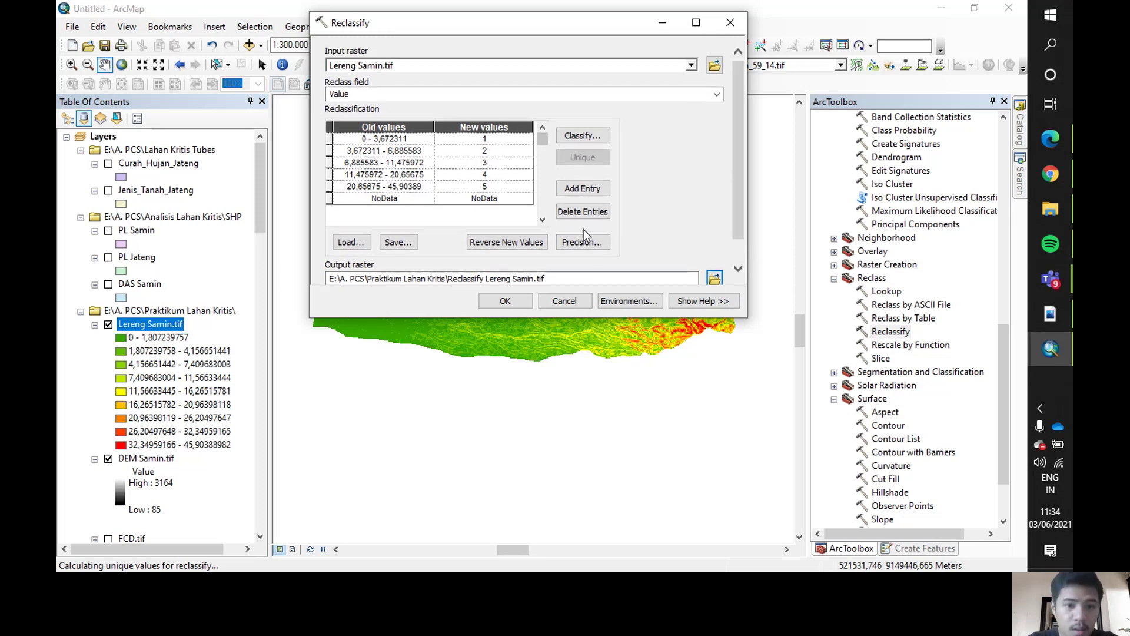
pyautogui.click(518, 304)
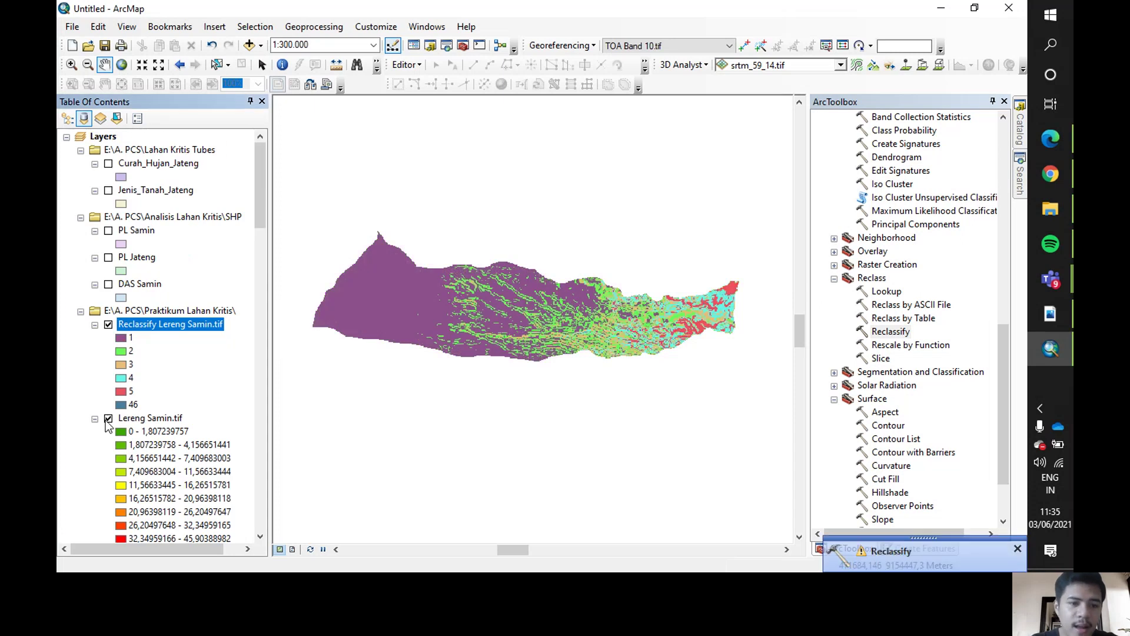
# Hide the Lereng Samin.tif layer and open the attribute table of Reclassify Lereng Samin.tif.
pyautogui.click(108, 419)
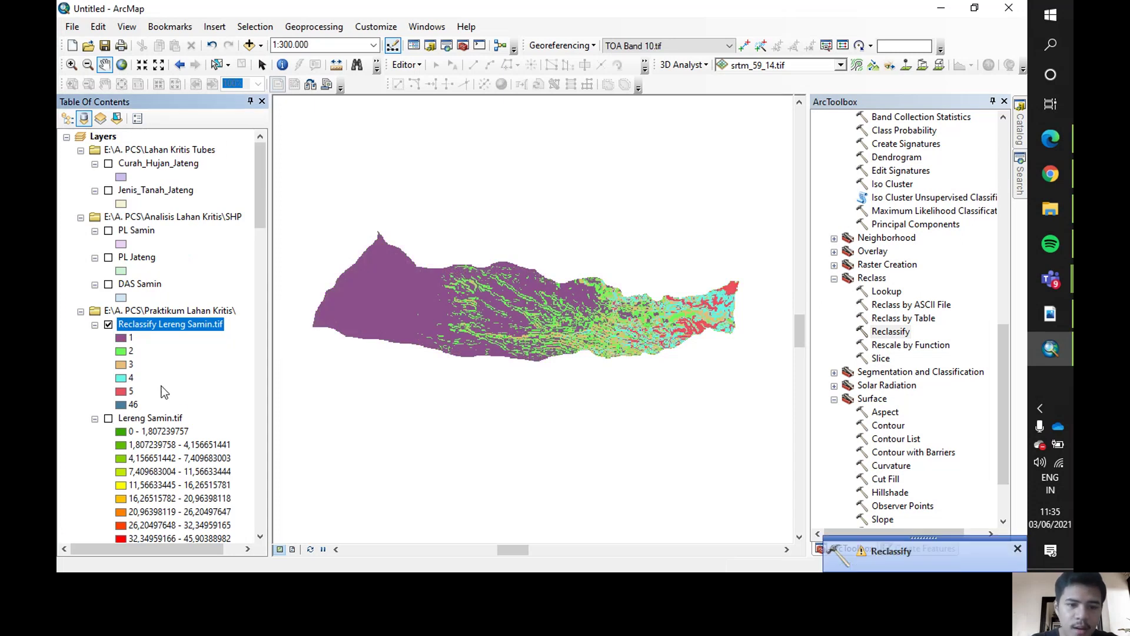
pyautogui.rightClick(199, 322)
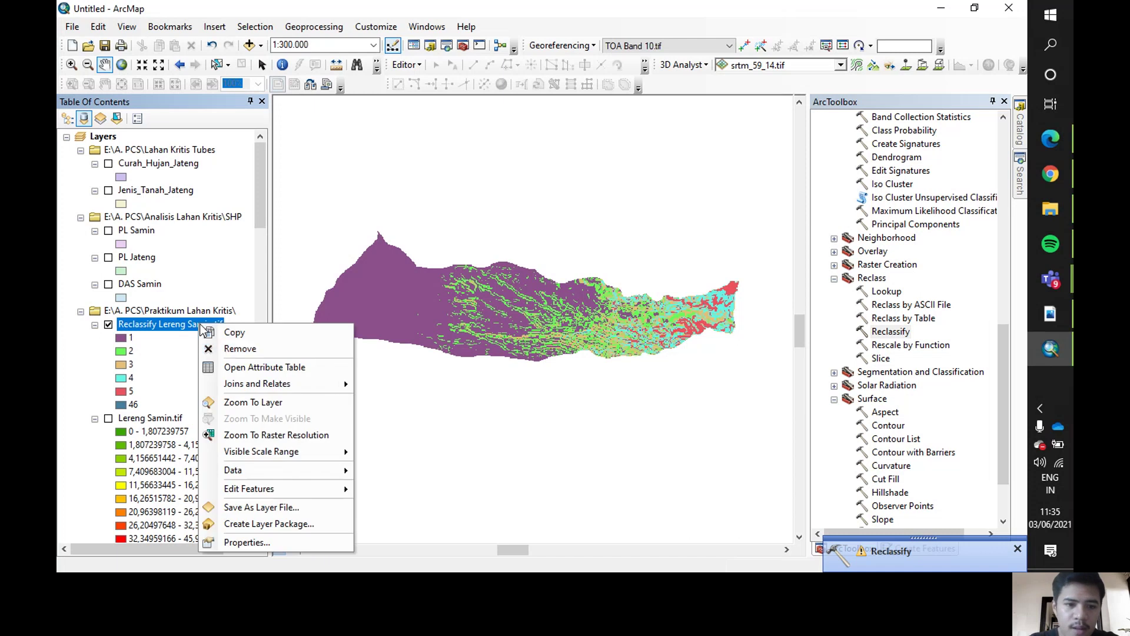
pyautogui.click(240, 364)
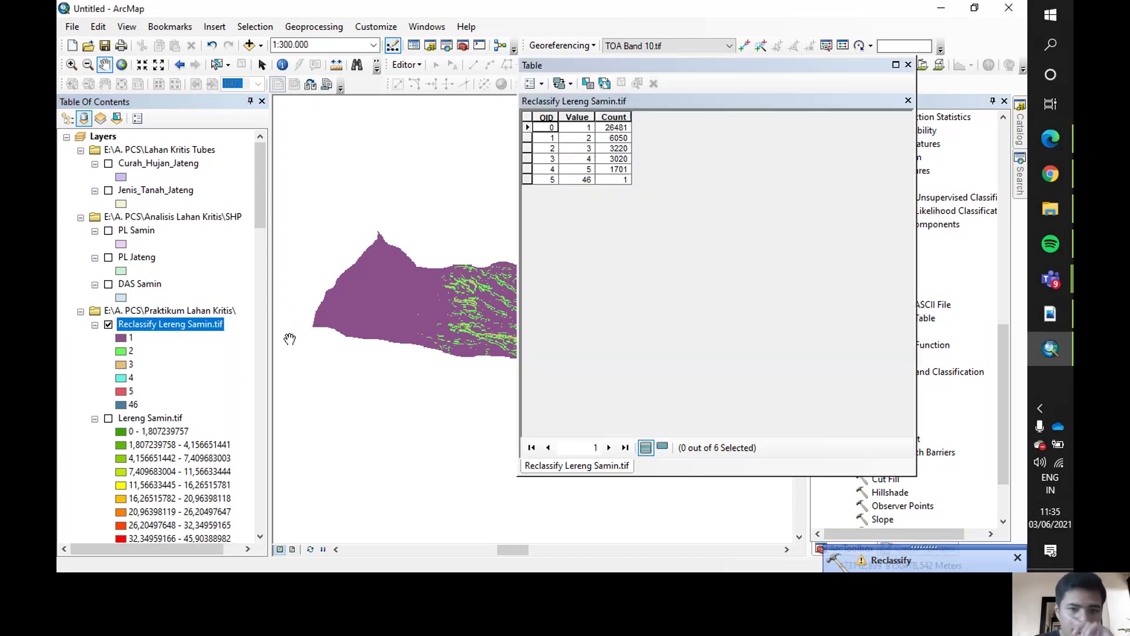
pyautogui.click(541, 206)
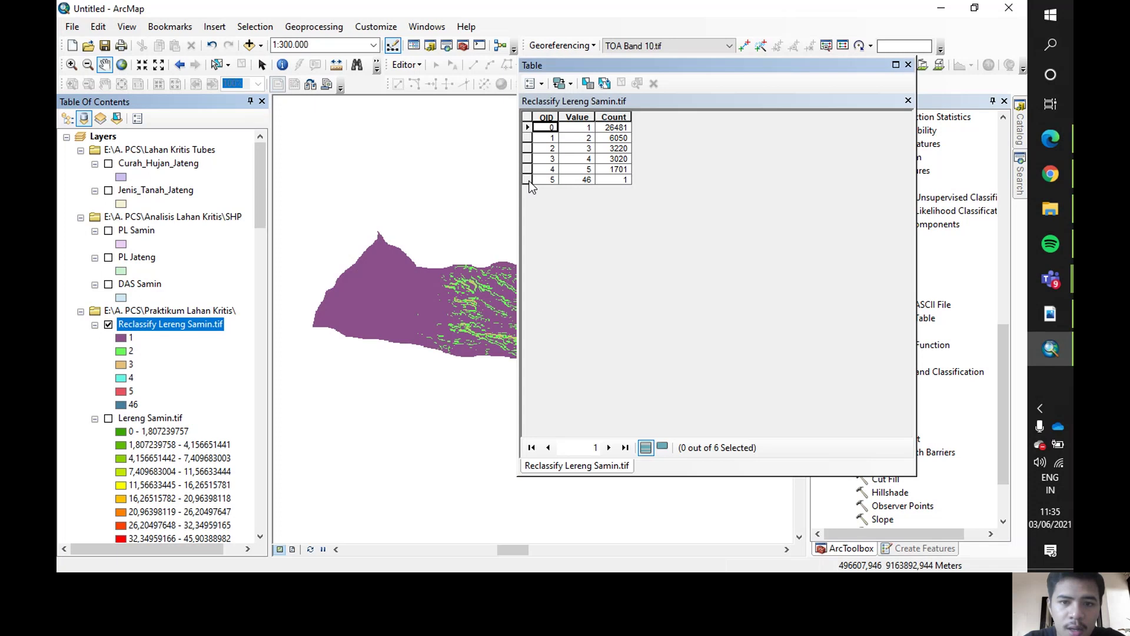
# Delete the record with value 46 from the Reclassify Lereng Samin.tif attribute table in an edit session.
pyautogui.click(527, 179)
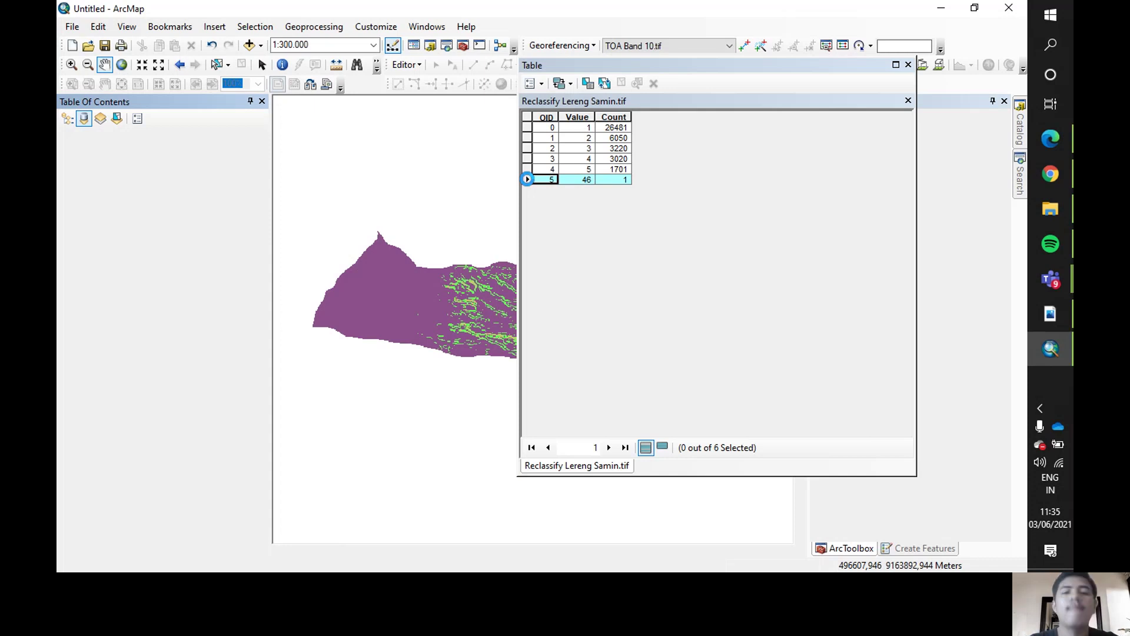
pyautogui.rightClick(522, 186)
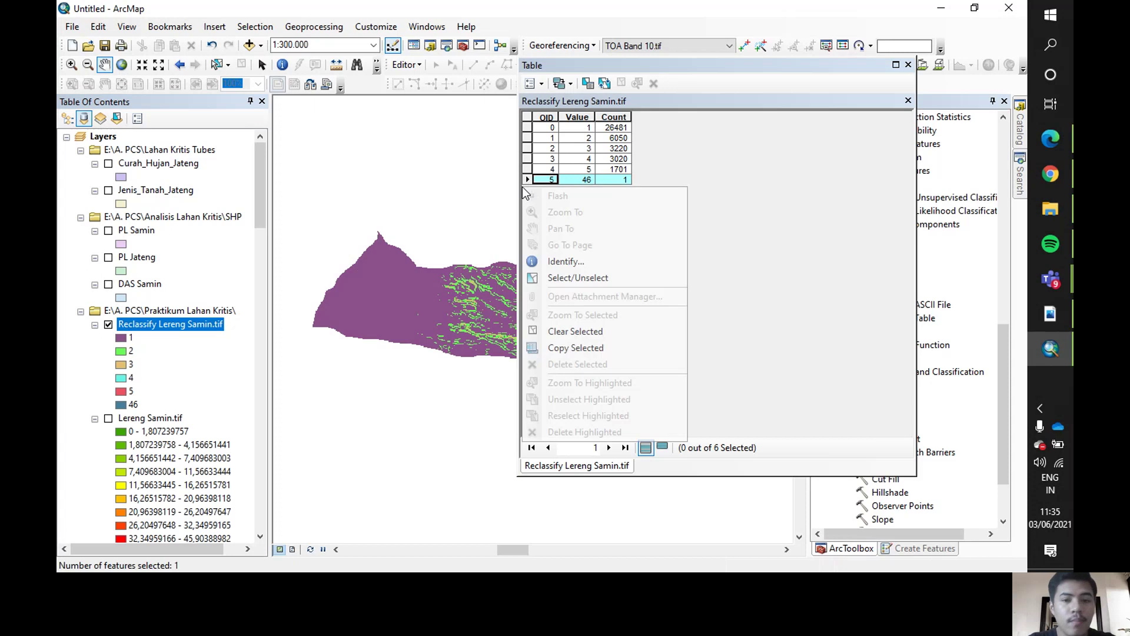
pyautogui.click(758, 227)
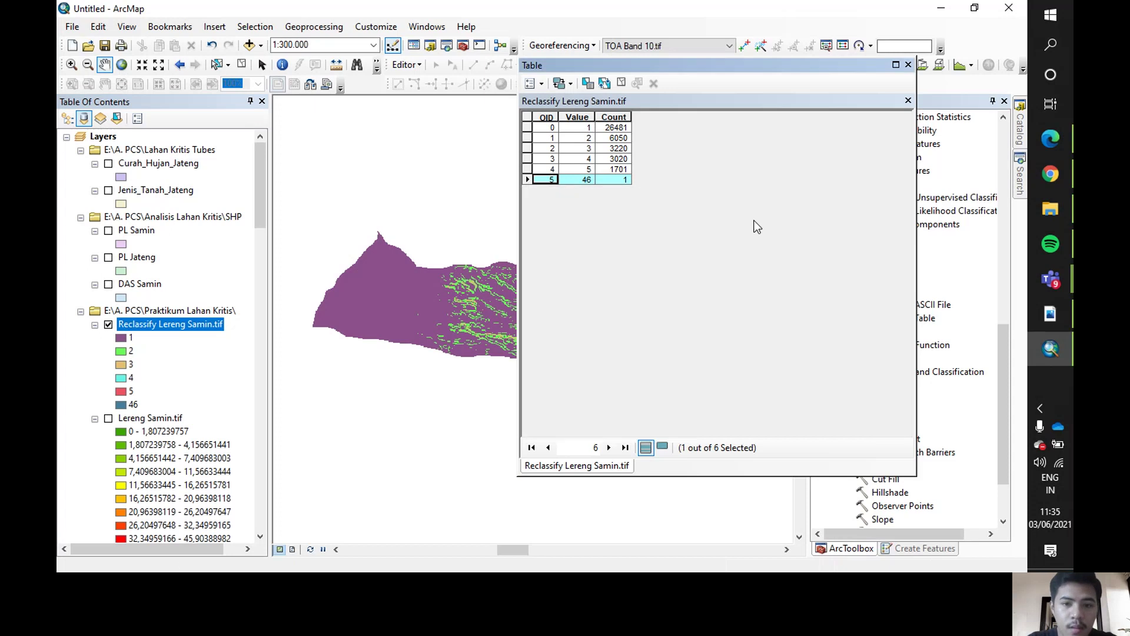
pyautogui.rightClick(199, 319)
pyautogui.moveTo(317, 488)
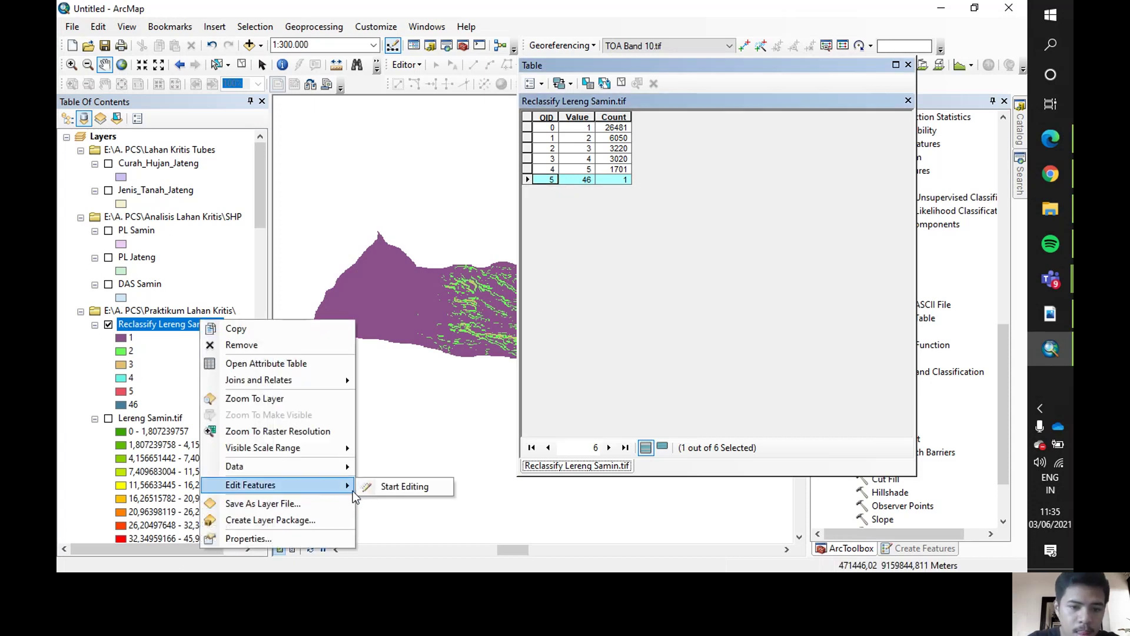
pyautogui.click(377, 486)
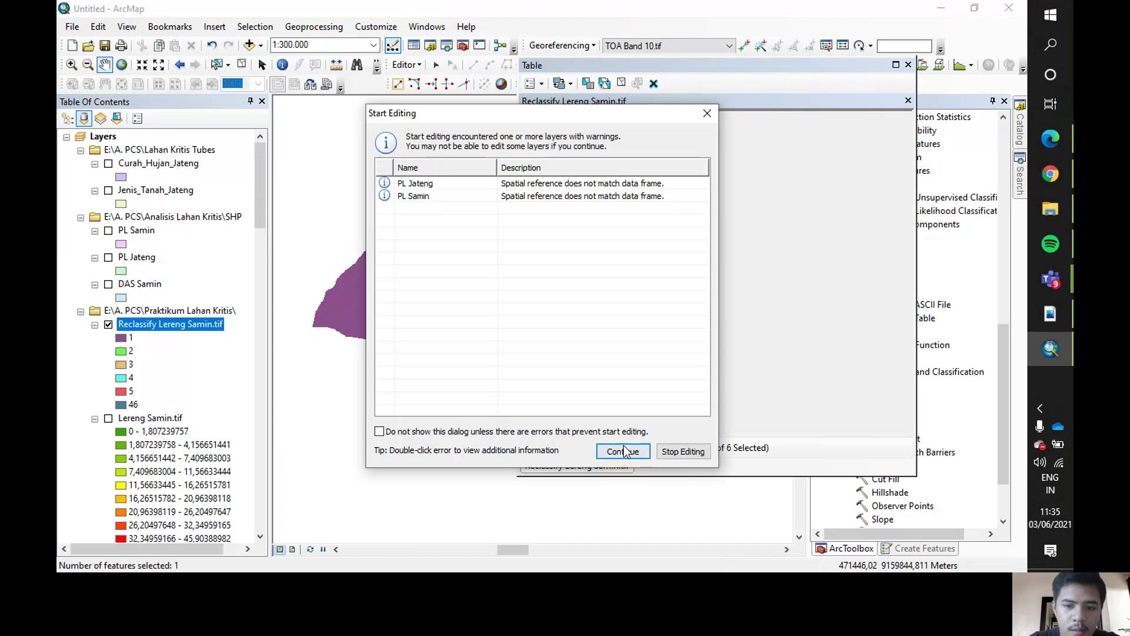
pyautogui.click(621, 449)
pyautogui.click(653, 83)
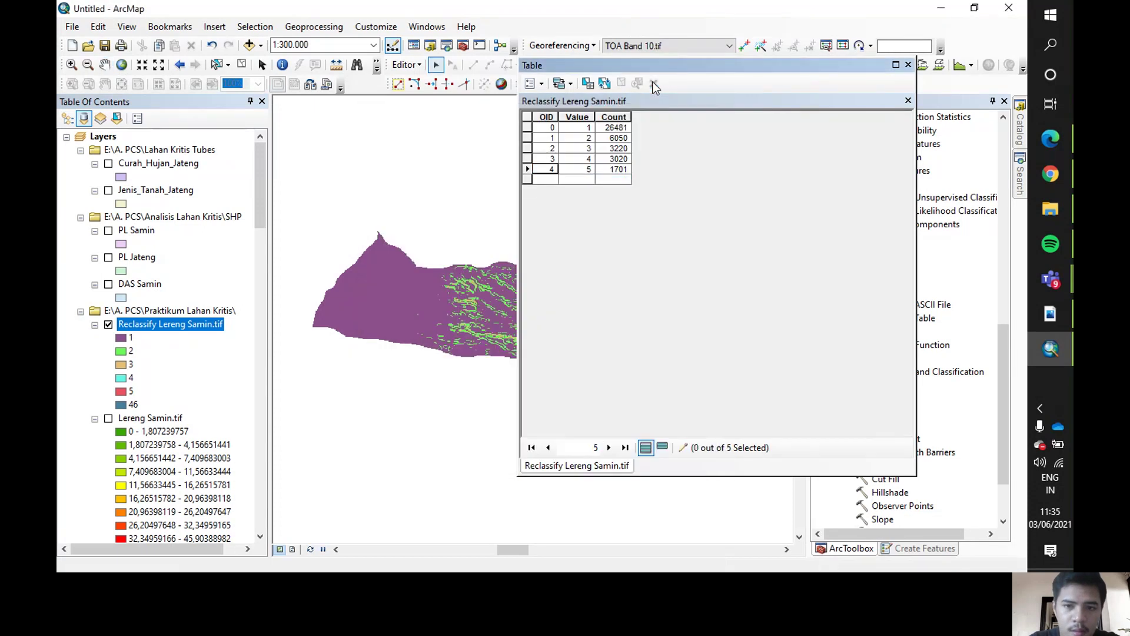
# Save the table edits, end the edit session and close the attribute table.
pyautogui.click(417, 65)
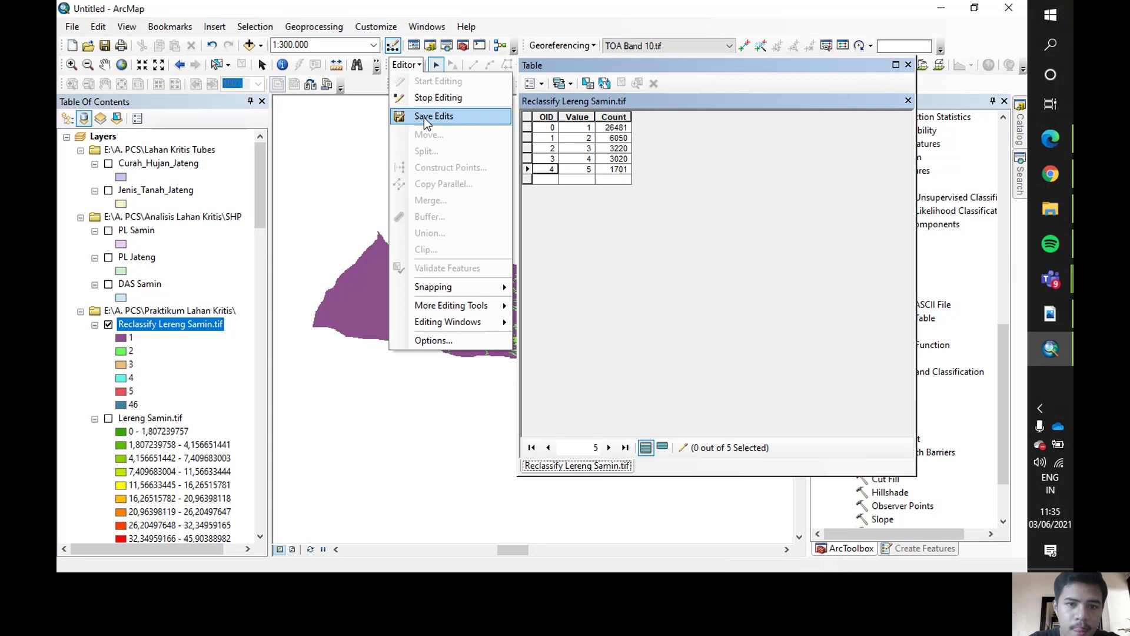
pyautogui.click(423, 118)
pyautogui.click(407, 65)
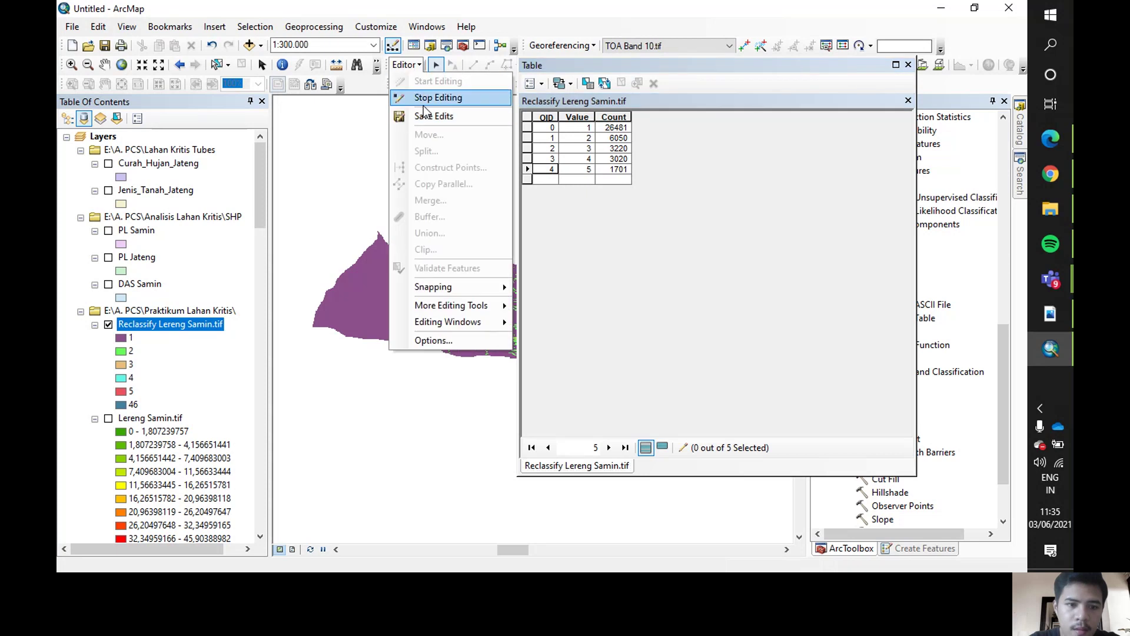
pyautogui.click(423, 105)
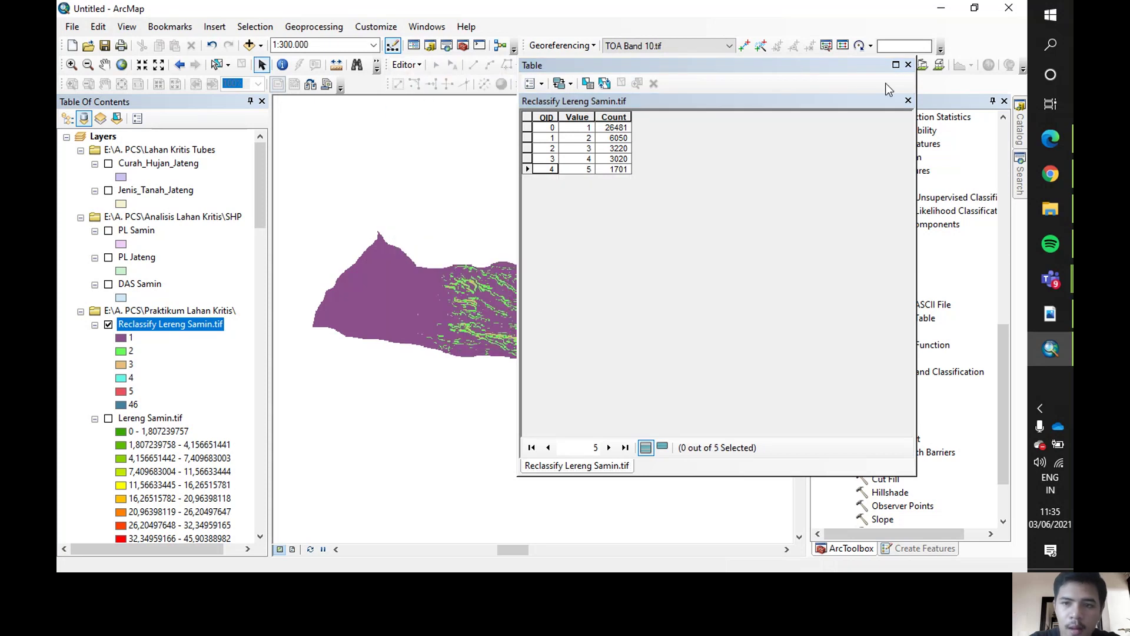
pyautogui.click(908, 65)
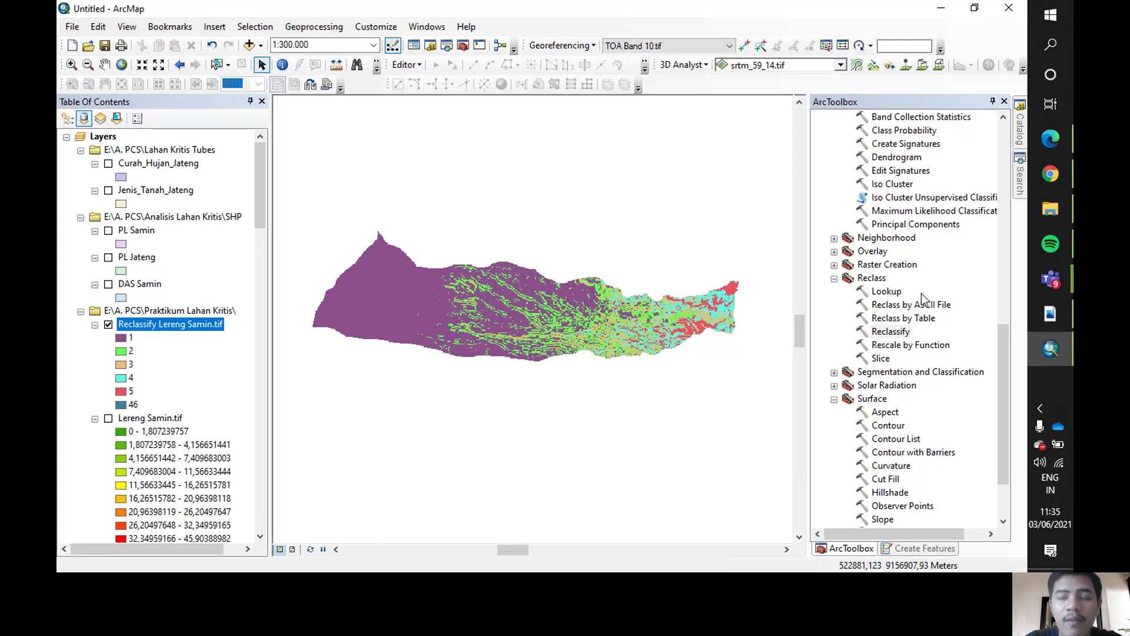
# Start the Raster to Polygon conversion tool with Reclassify Lereng Samin.tif as the input raster.
pyautogui.scroll(2, 920, 293)
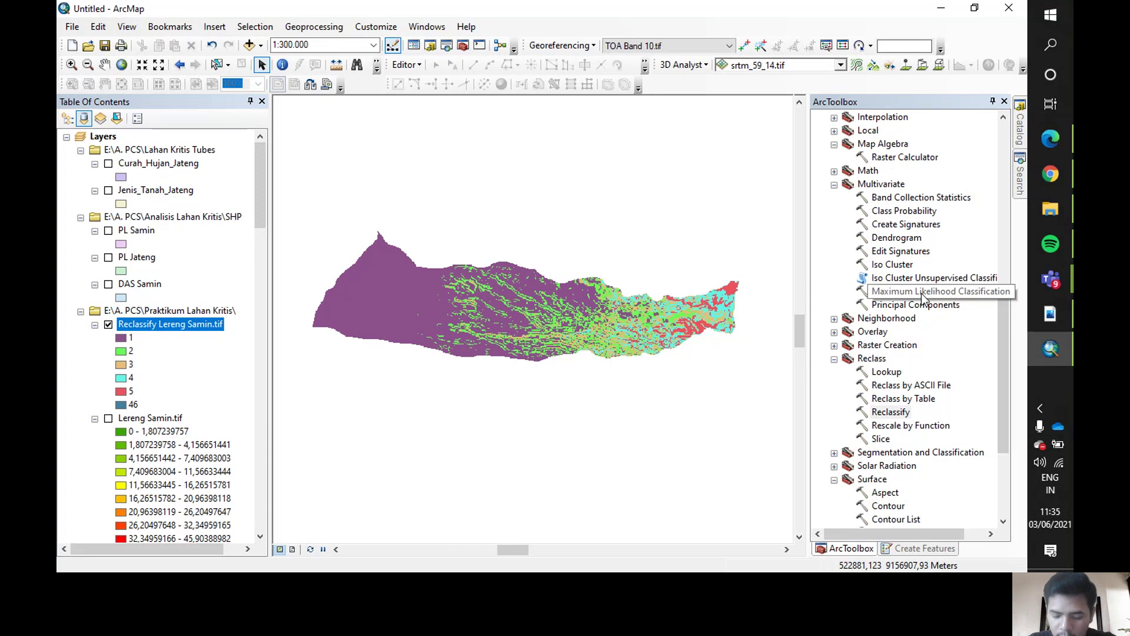
pyautogui.scroll(1, 921, 294)
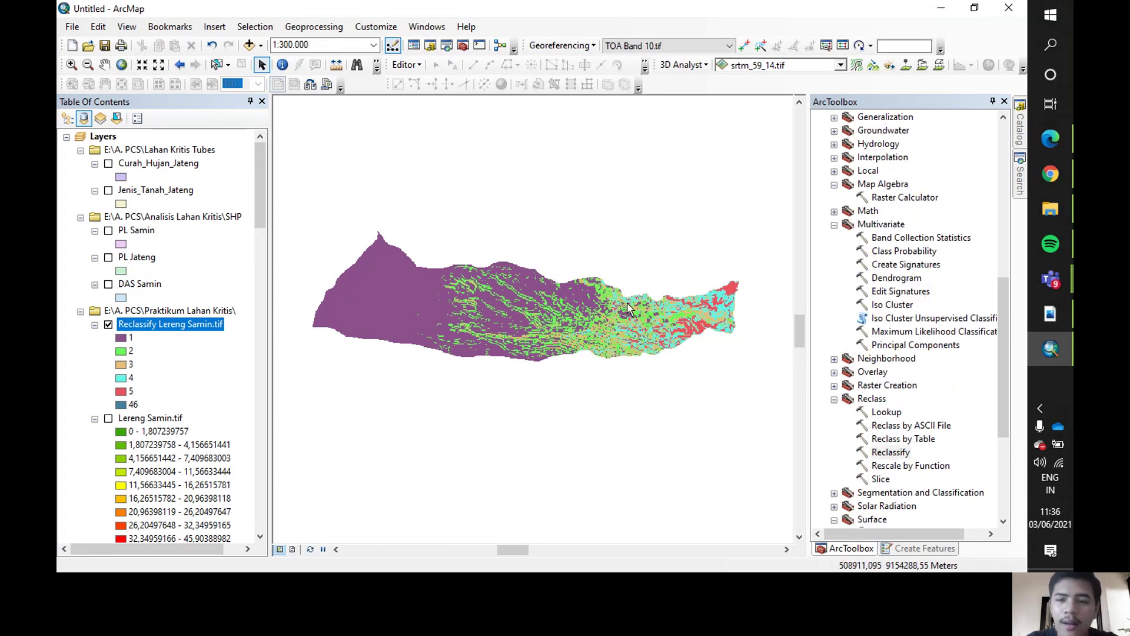
pyautogui.scroll(10, 883, 306)
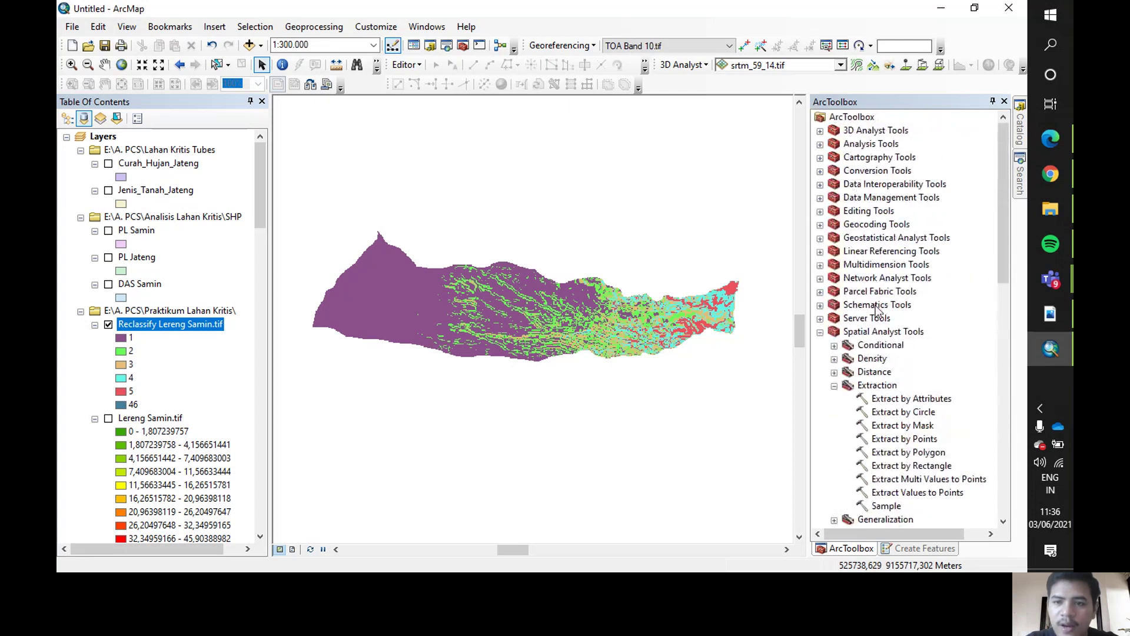
pyautogui.doubleClick(868, 171)
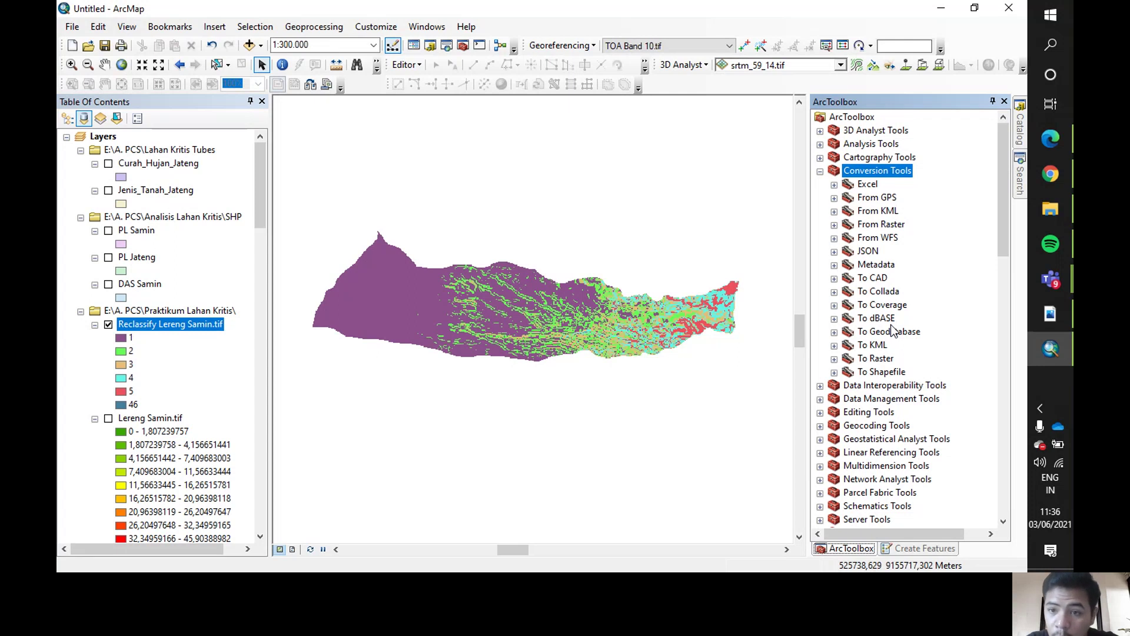
pyautogui.doubleClick(890, 374)
pyautogui.doubleClick(890, 376)
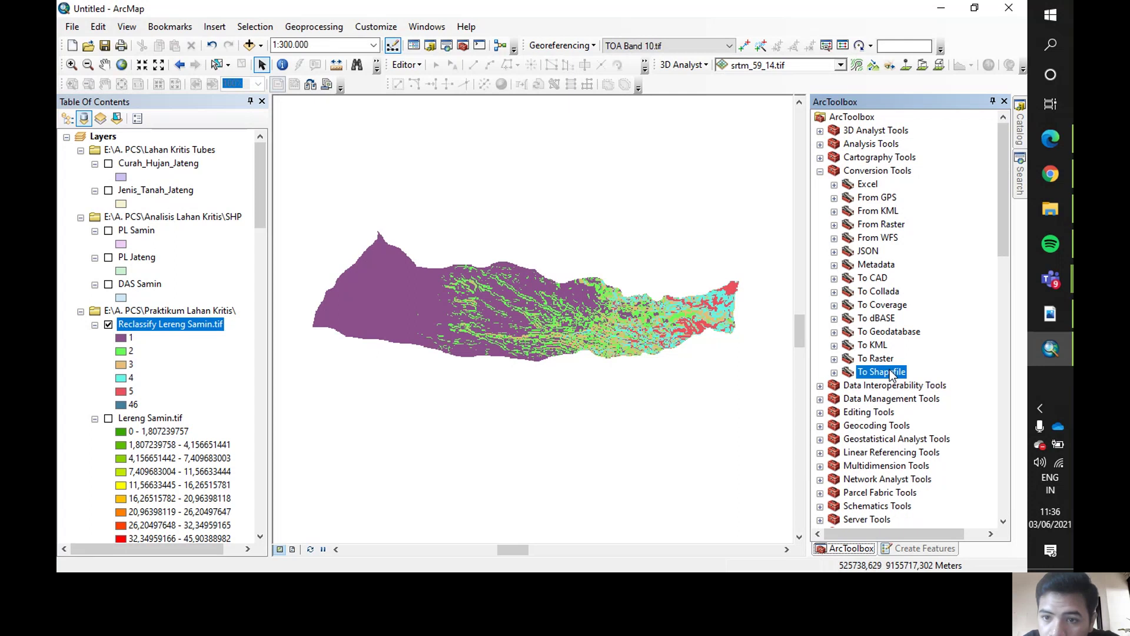
pyautogui.doubleClick(882, 226)
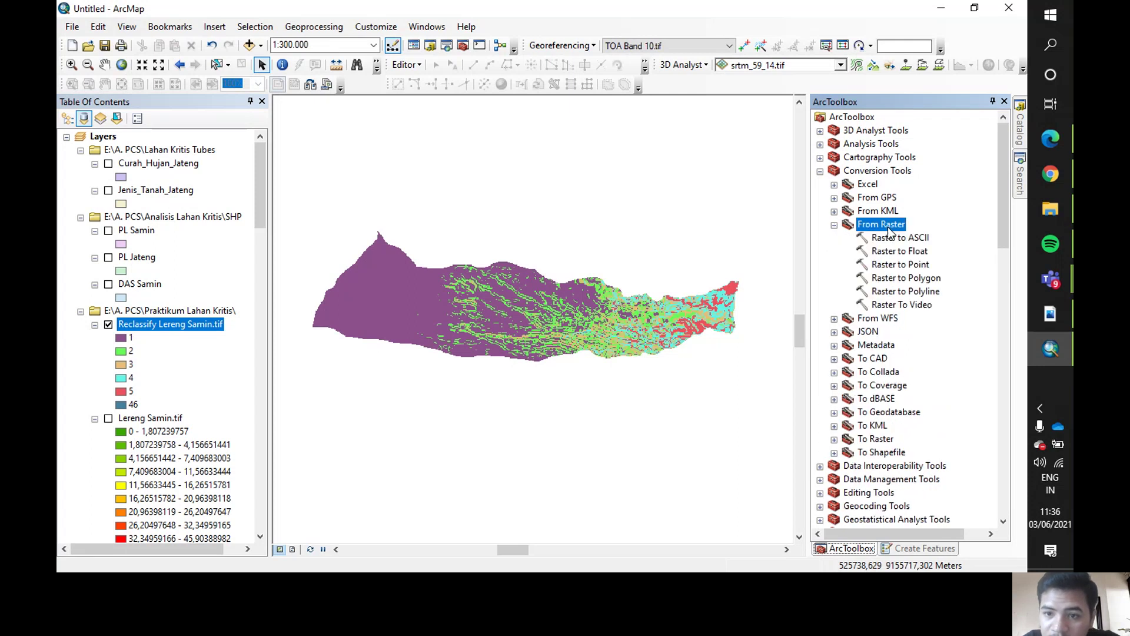
pyautogui.click(907, 277)
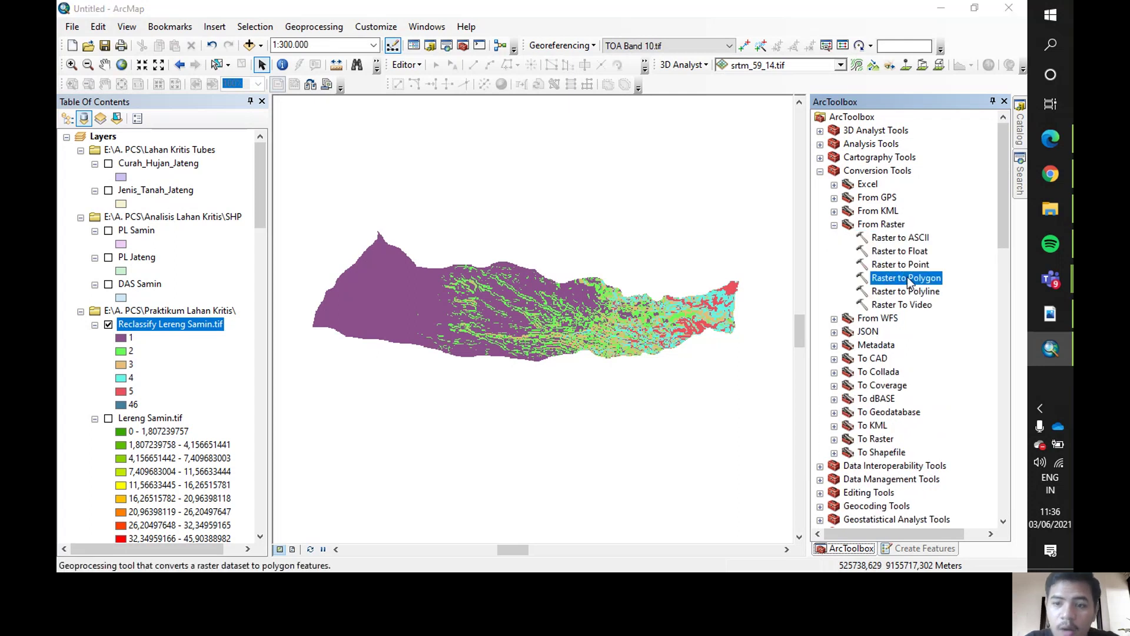
pyautogui.doubleClick(906, 277)
pyautogui.click(689, 66)
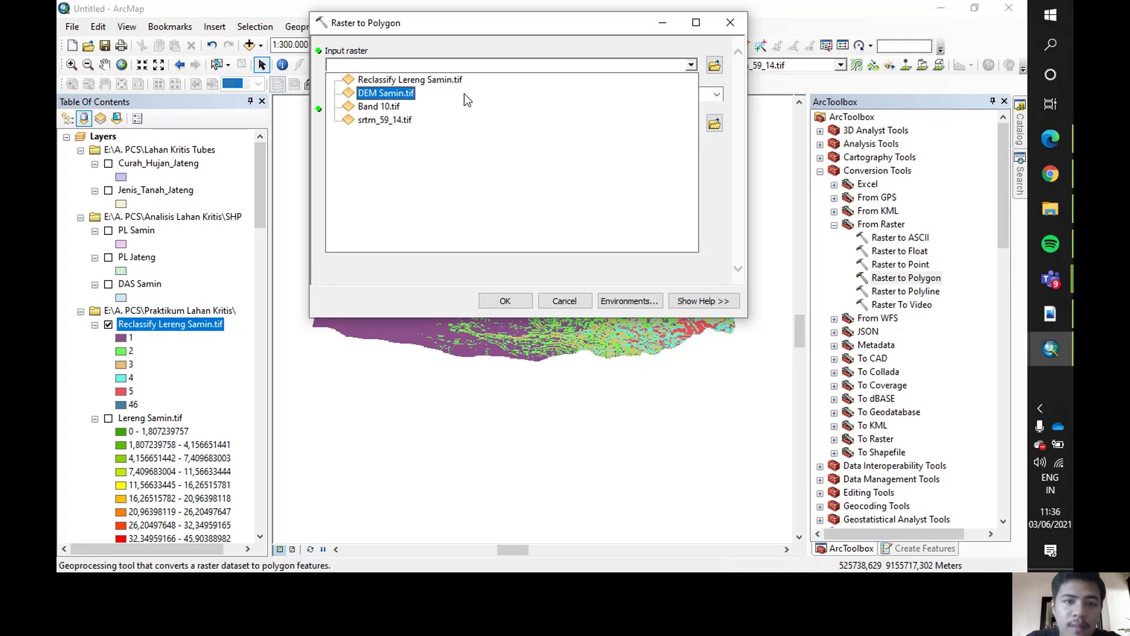
pyautogui.click(409, 80)
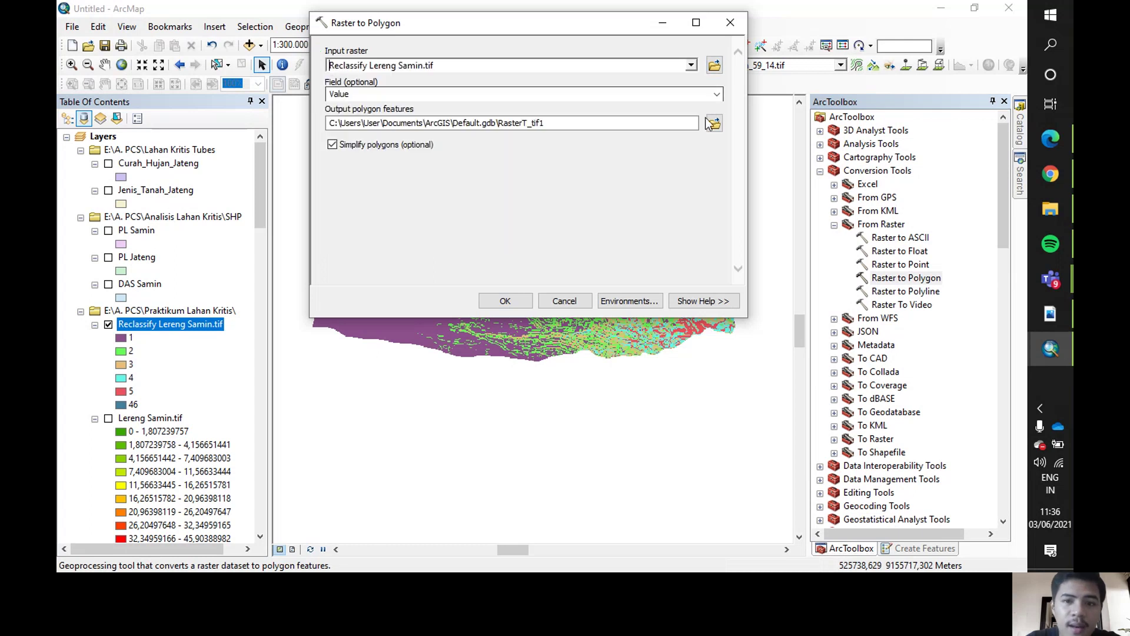
# Set the output polygon features to Lereng Samin in the Praktikum Lahan Kritis folder.
pyautogui.click(716, 121)
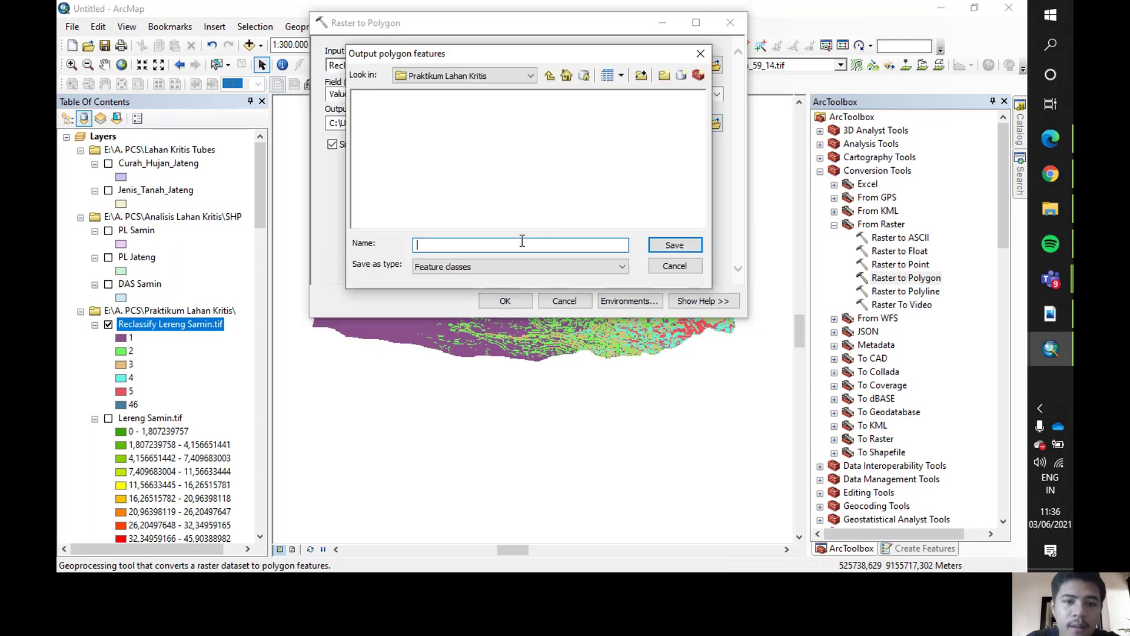
pyautogui.write('Ler')
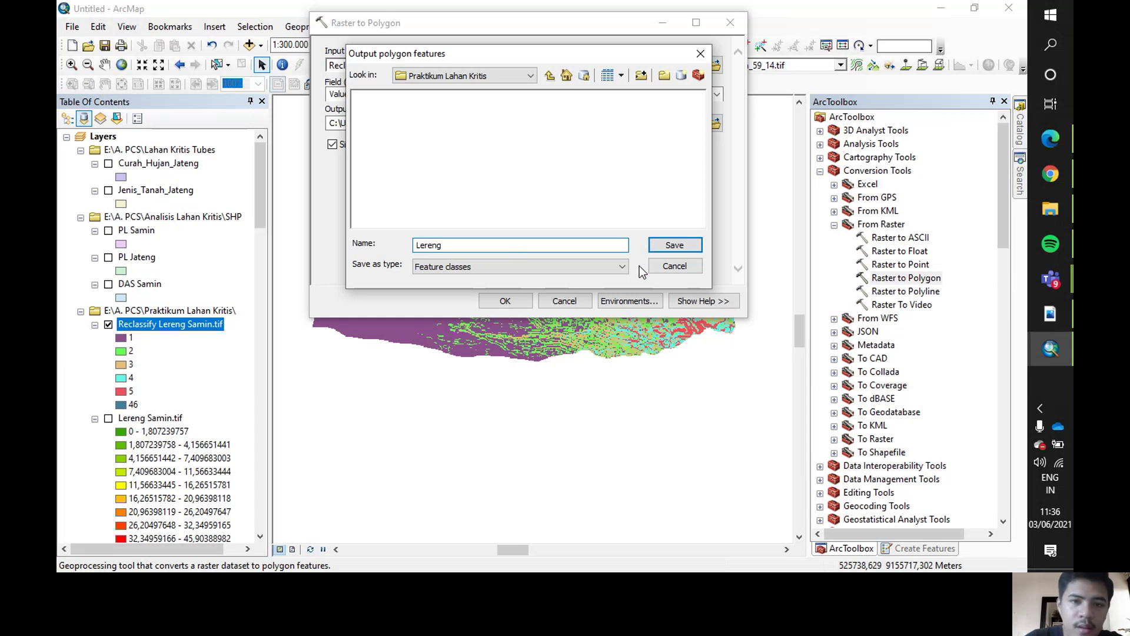
pyautogui.write('eng')
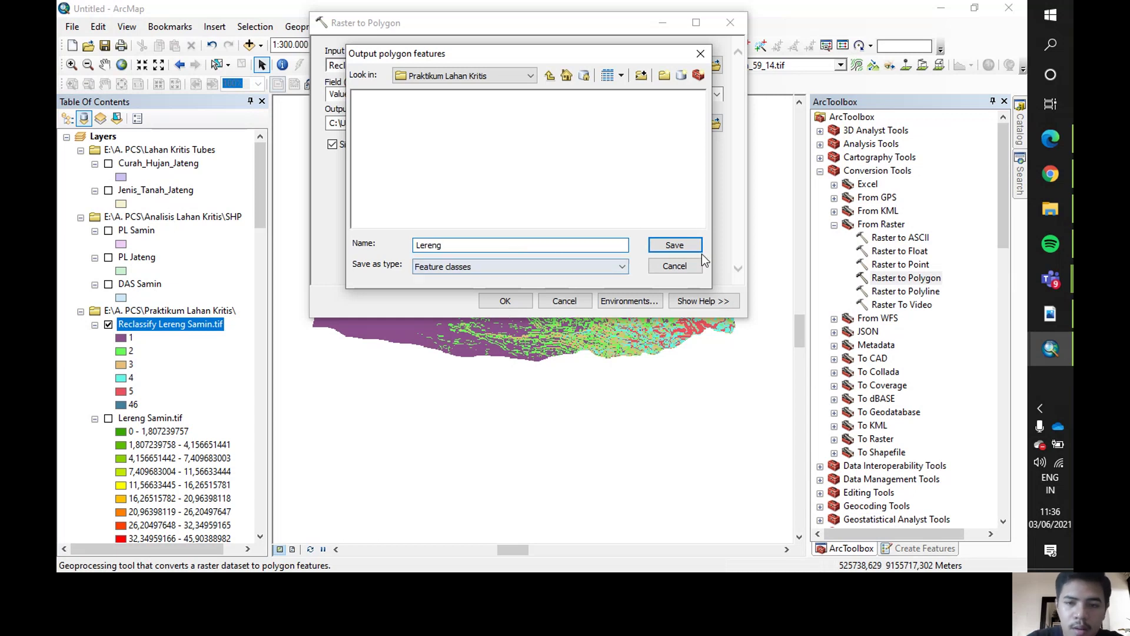
pyautogui.write(' Sam')
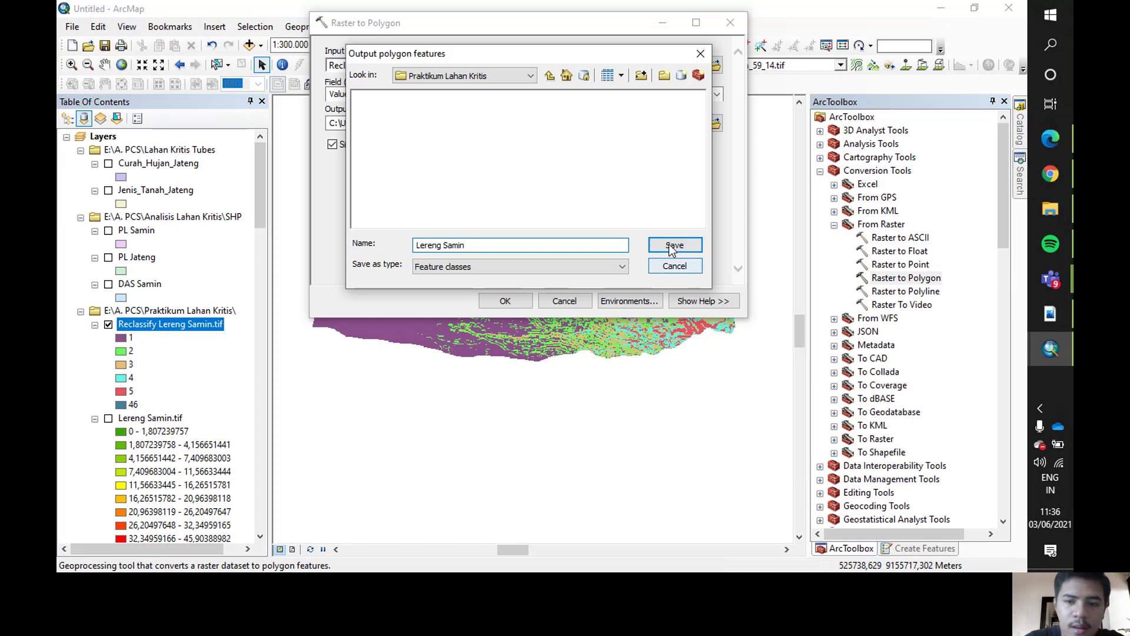
pyautogui.write('in')
pyautogui.click(675, 246)
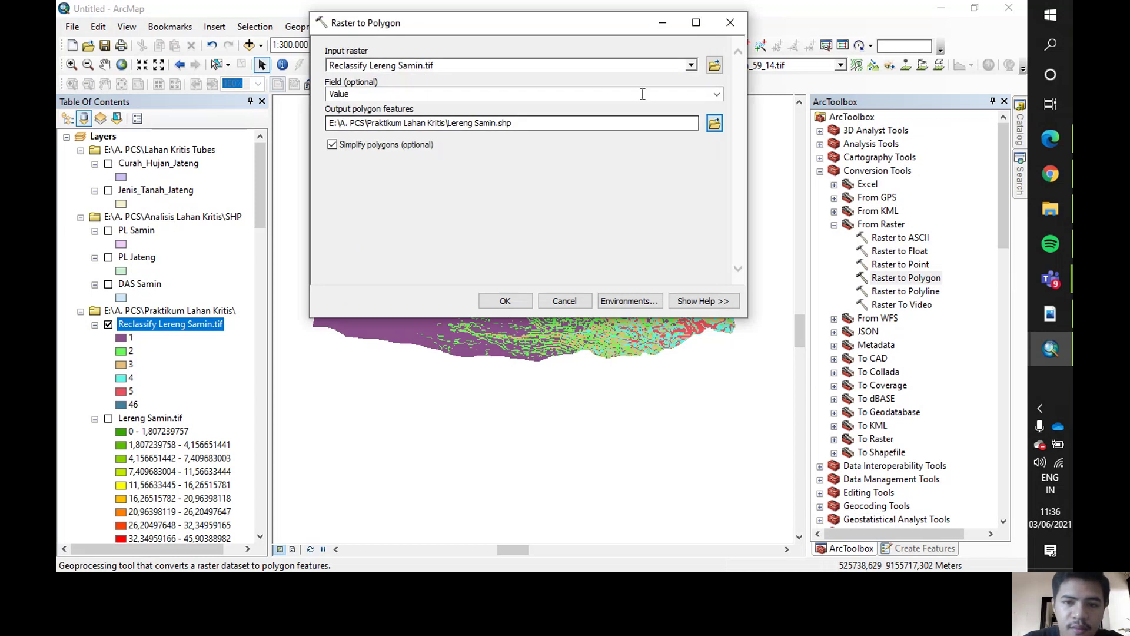
# Check the Value field in the attribute table of Reclassify Lereng Samin.tif and run the polygon conversion.
pyautogui.rightClick(215, 326)
pyautogui.click(256, 365)
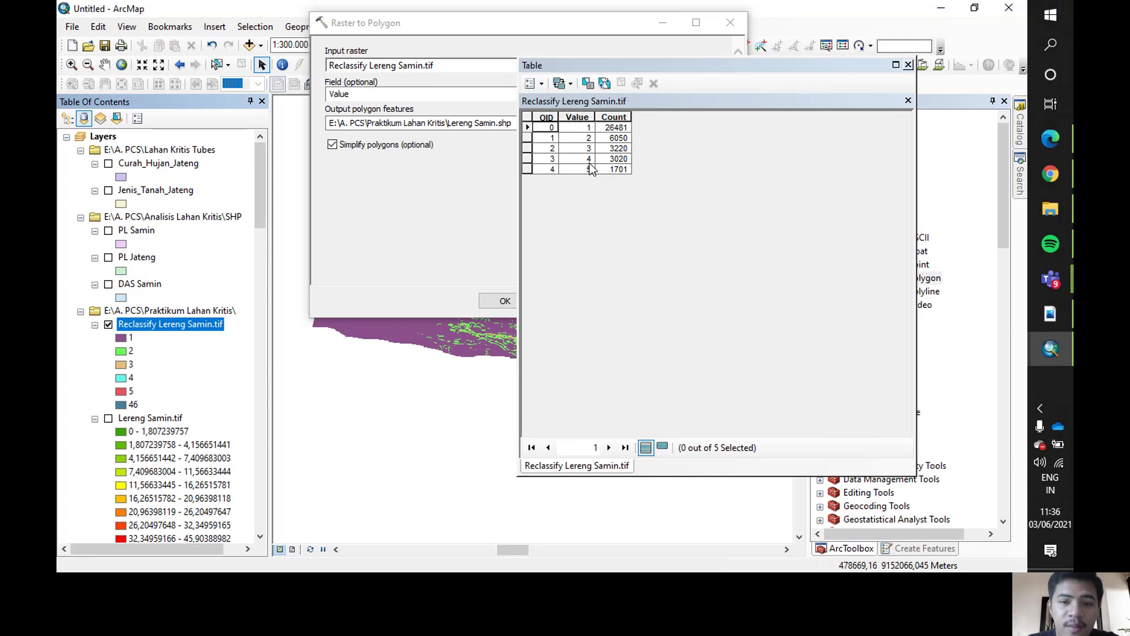
pyautogui.click(908, 65)
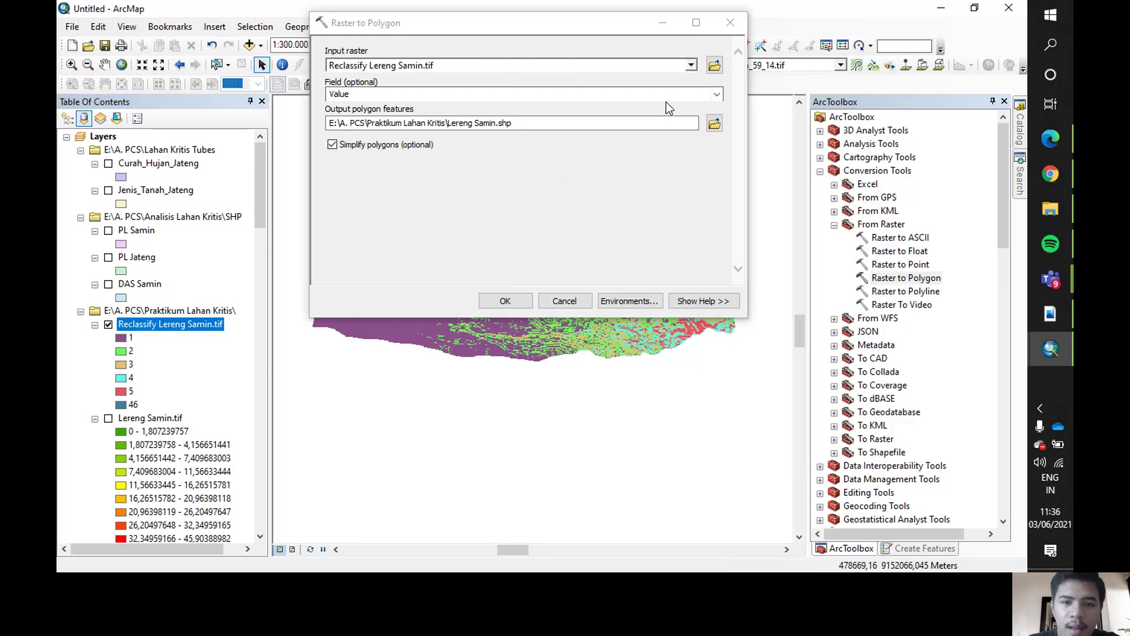
pyautogui.click(562, 176)
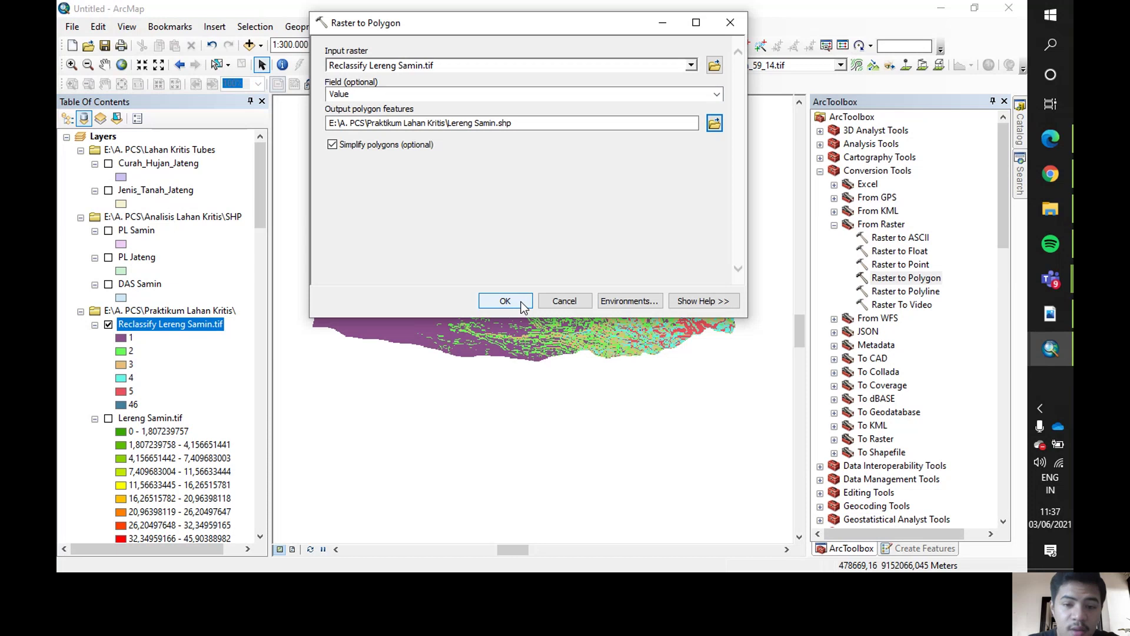
pyautogui.click(505, 301)
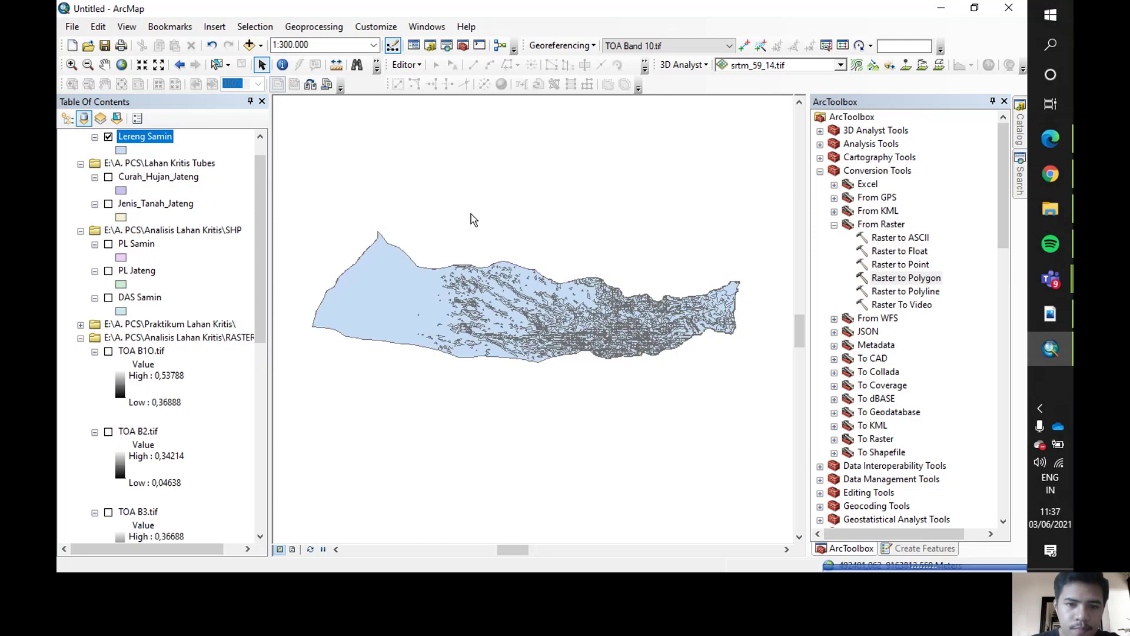
# Expand the Praktikum Lahan Kritis raster group in the layer list and hide the Reclassify Lereng Samin.tif layer.
pyautogui.scroll(-4, 99, 340)
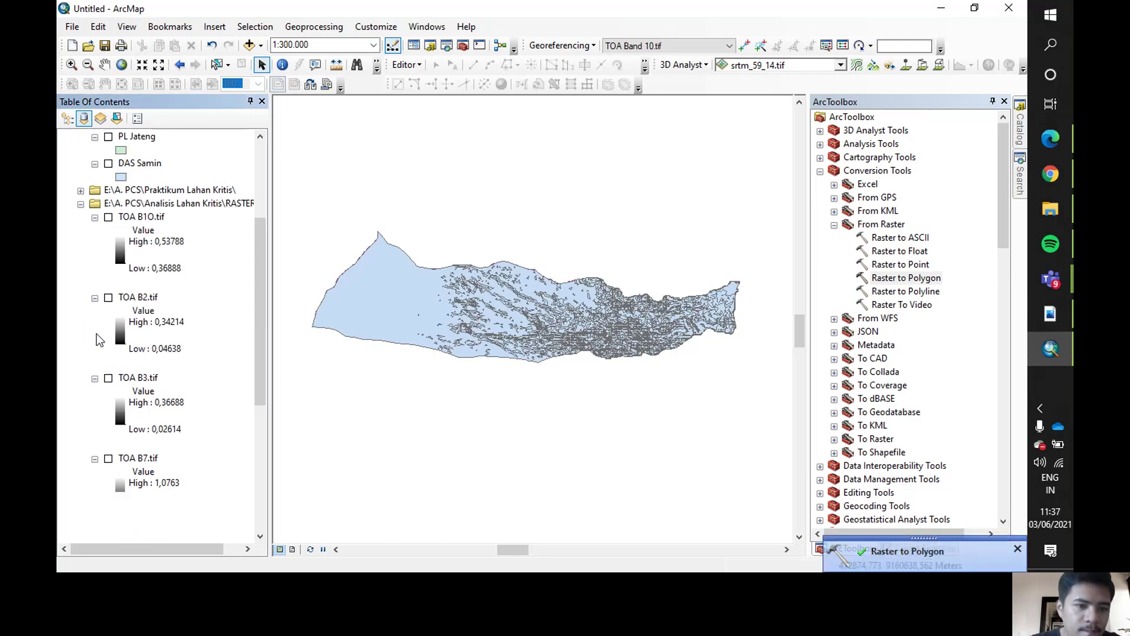
pyautogui.scroll(-4, 99, 318)
pyautogui.scroll(12, 112, 324)
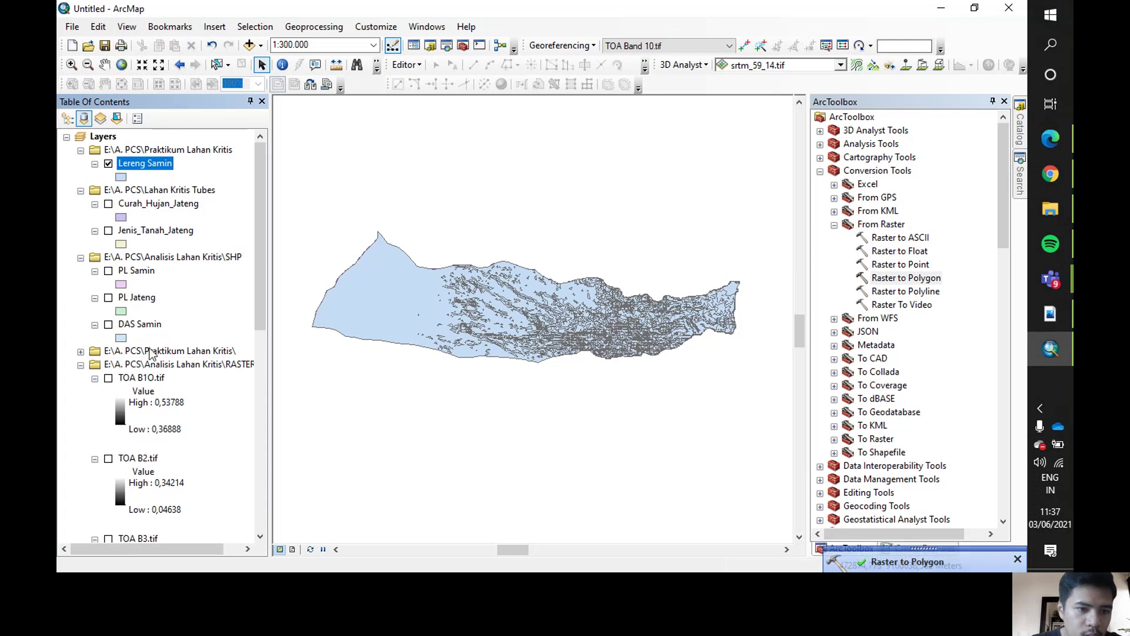
pyautogui.click(81, 351)
pyautogui.scroll(5, 139, 301)
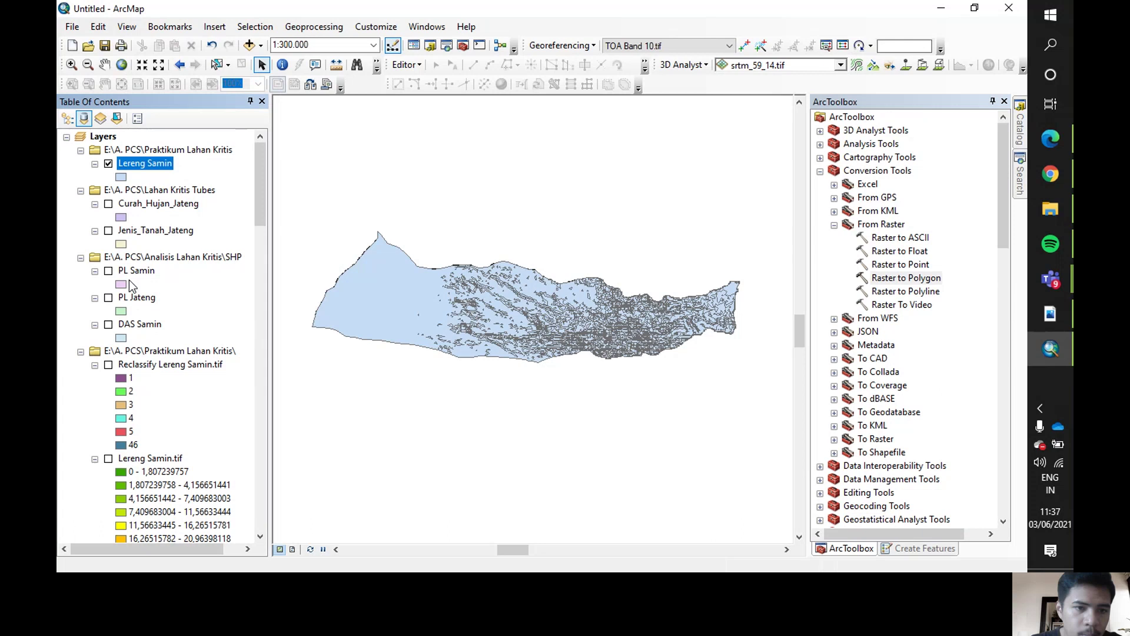
# Examine the GRIDCODE records through the end of the Lereng Samin polygon layer's attribute table, then close it.
pyautogui.rightClick(147, 164)
pyautogui.click(182, 210)
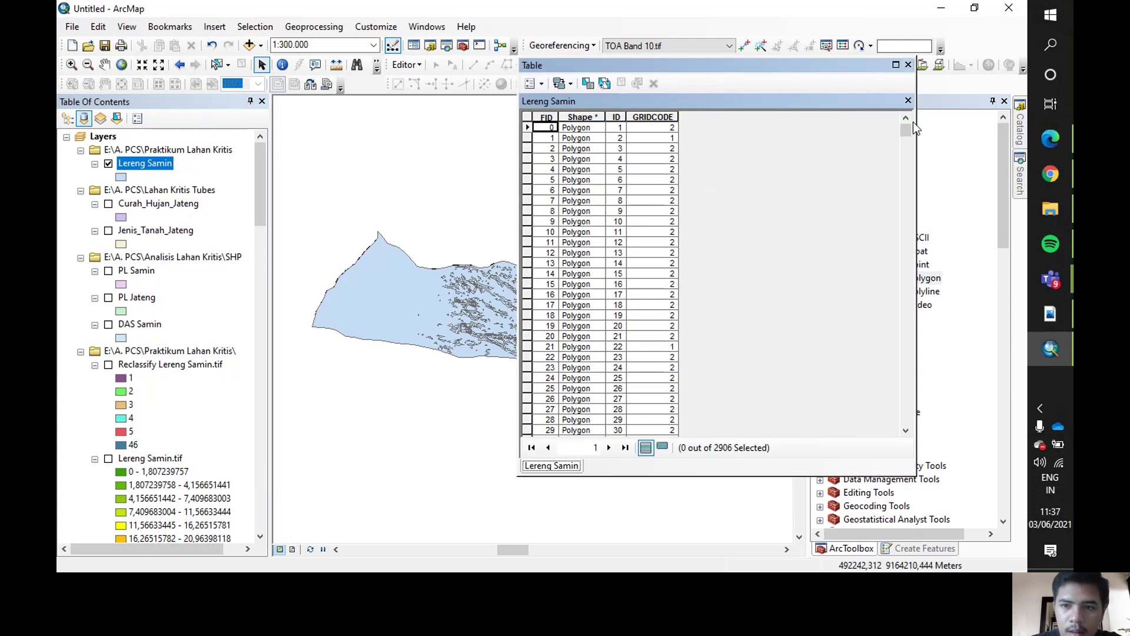
pyautogui.moveTo(907, 134); pyautogui.dragTo(906, 445)
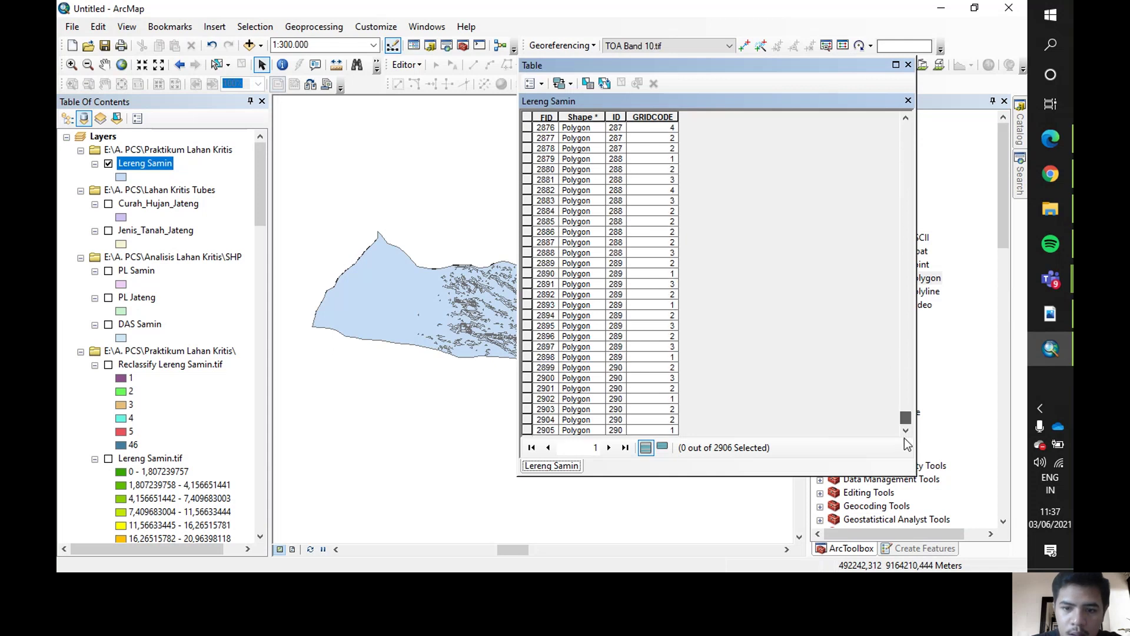
pyautogui.click(907, 65)
# Start the Dissolve tool with the Lereng Samin polygon layer as the input features.
pyautogui.click(313, 27)
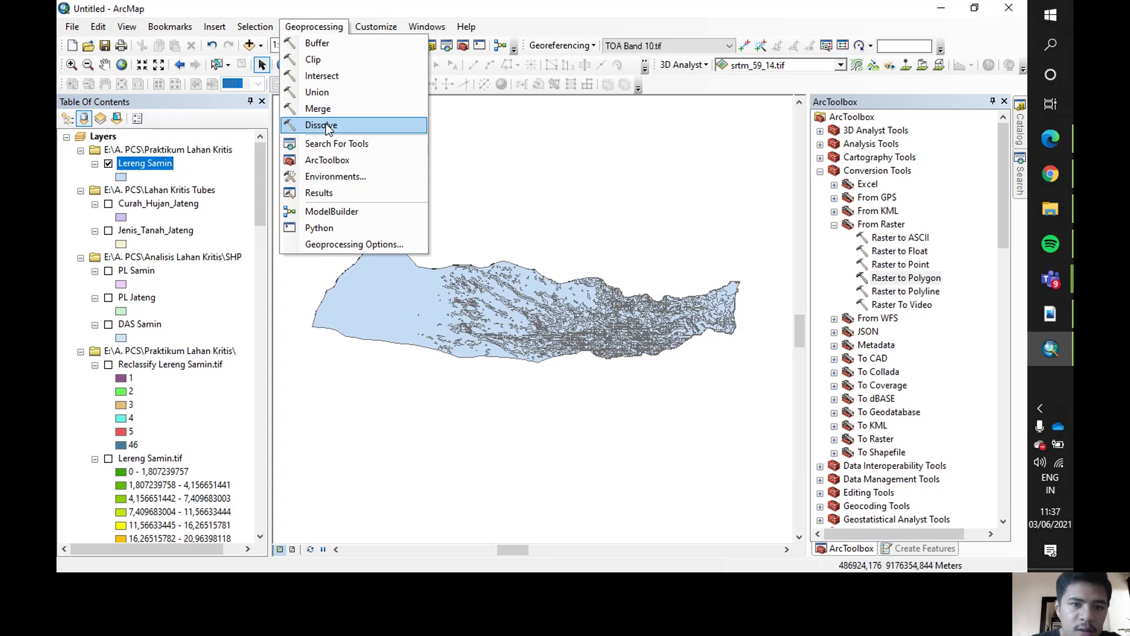
pyautogui.click(321, 124)
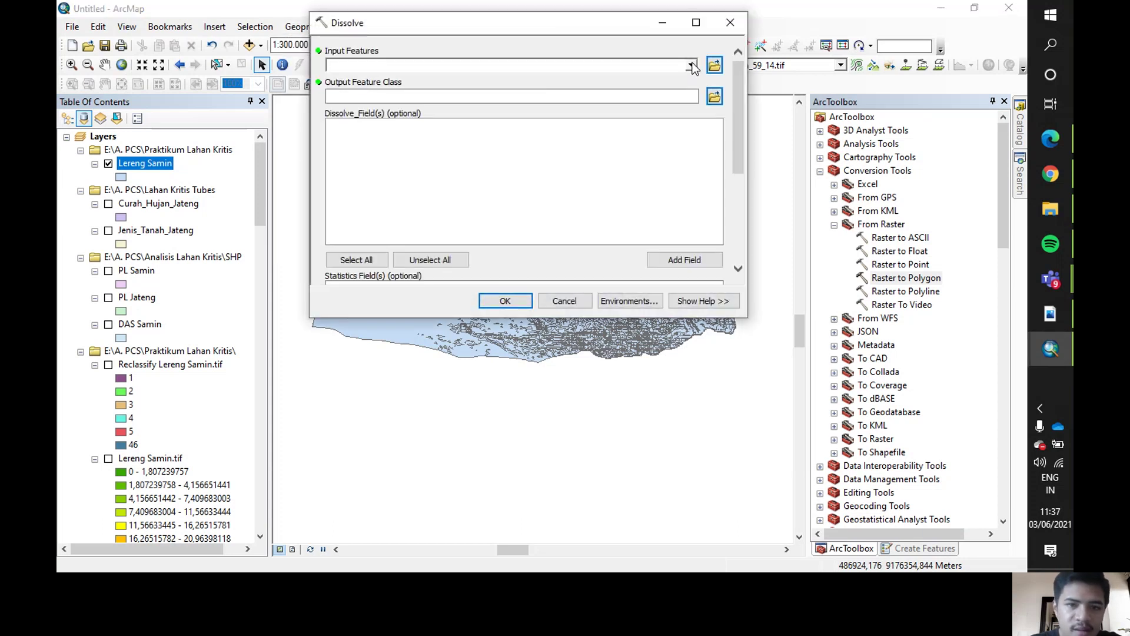
pyautogui.click(692, 65)
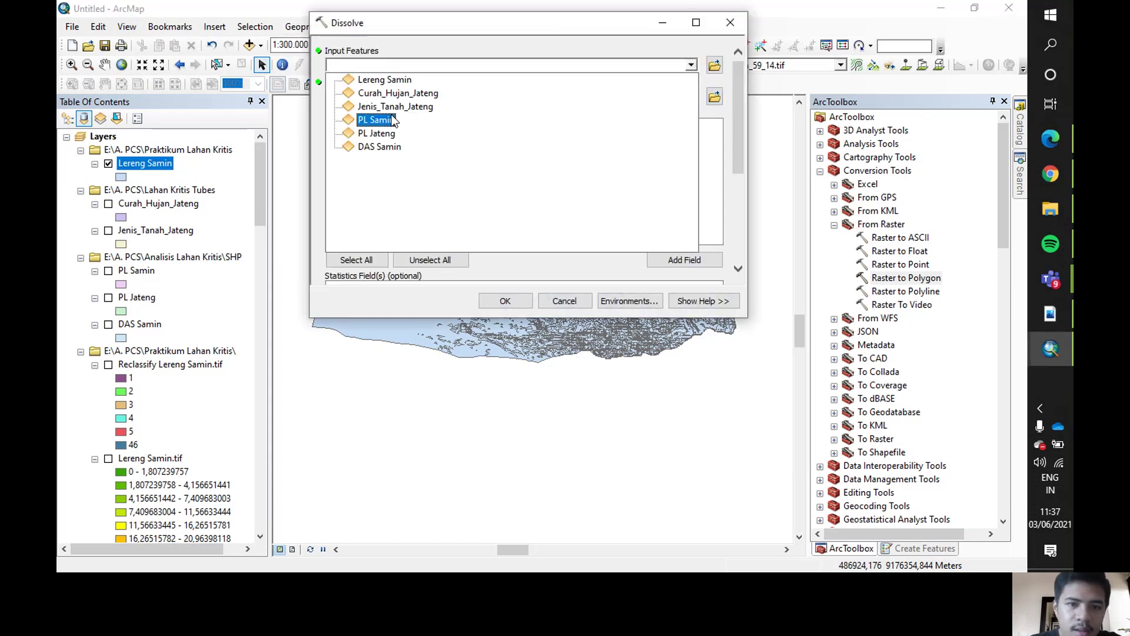
pyautogui.click(385, 82)
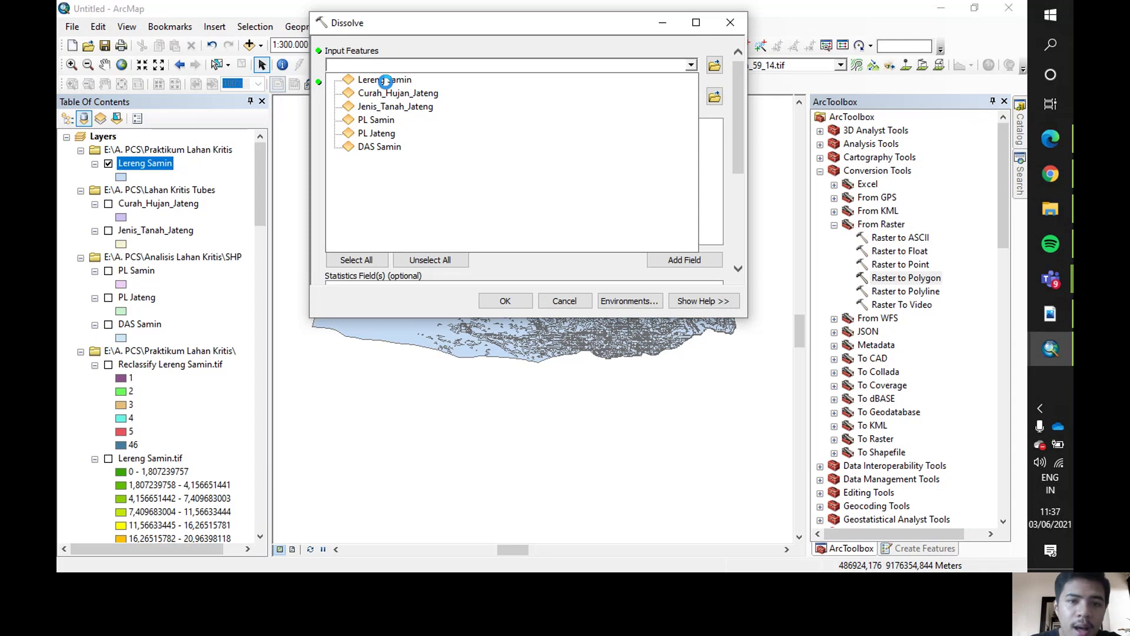
# Set the output to Lereng Disolve.shp in the Praktikum Lahan Kritis folder and run the dissolve on the GRIDCODE field.
pyautogui.click(712, 95)
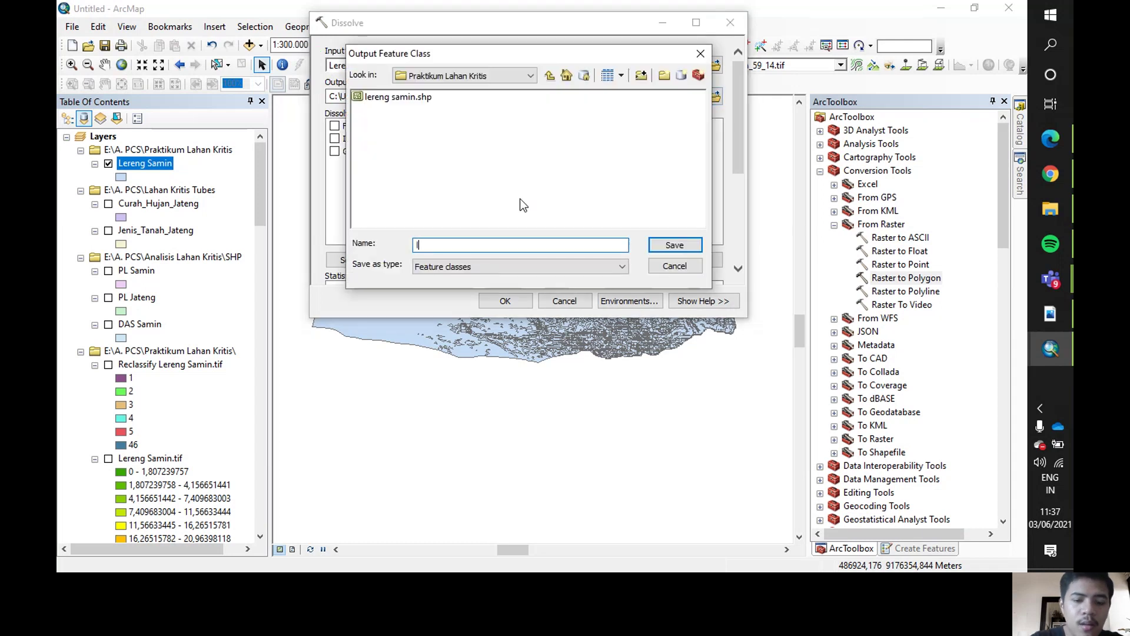
pyautogui.write('lERE')
pyautogui.press('BackSpace')
pyautogui.press('BackSpace')
pyautogui.press('BackSpace')
pyautogui.press('BackSpace')
pyautogui.write('L')
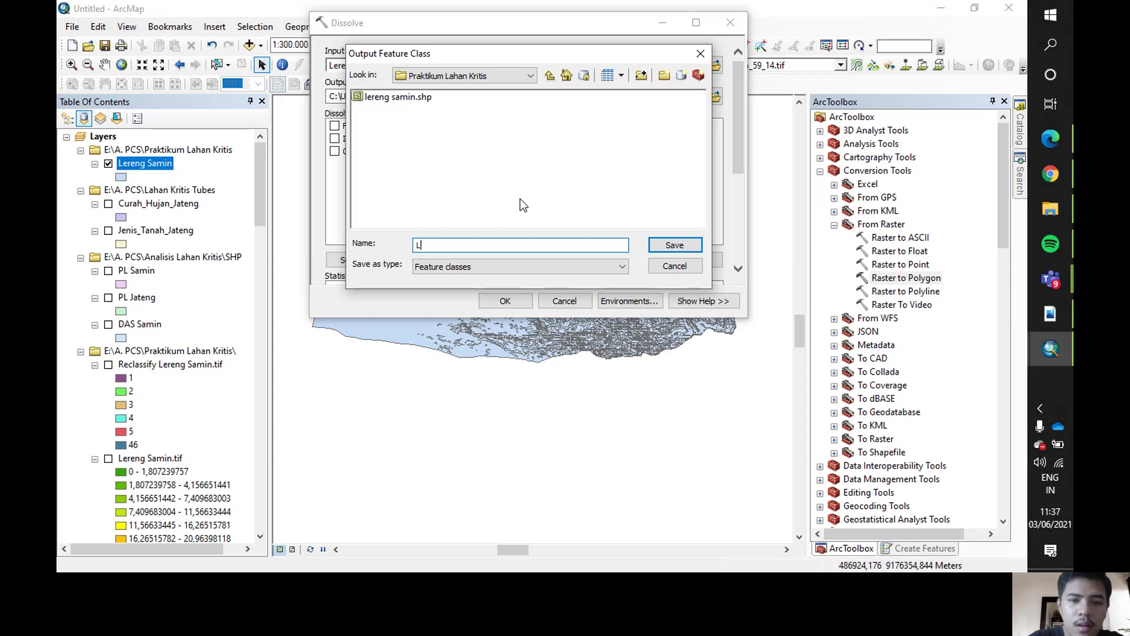
pyautogui.write('ereng Sisi')
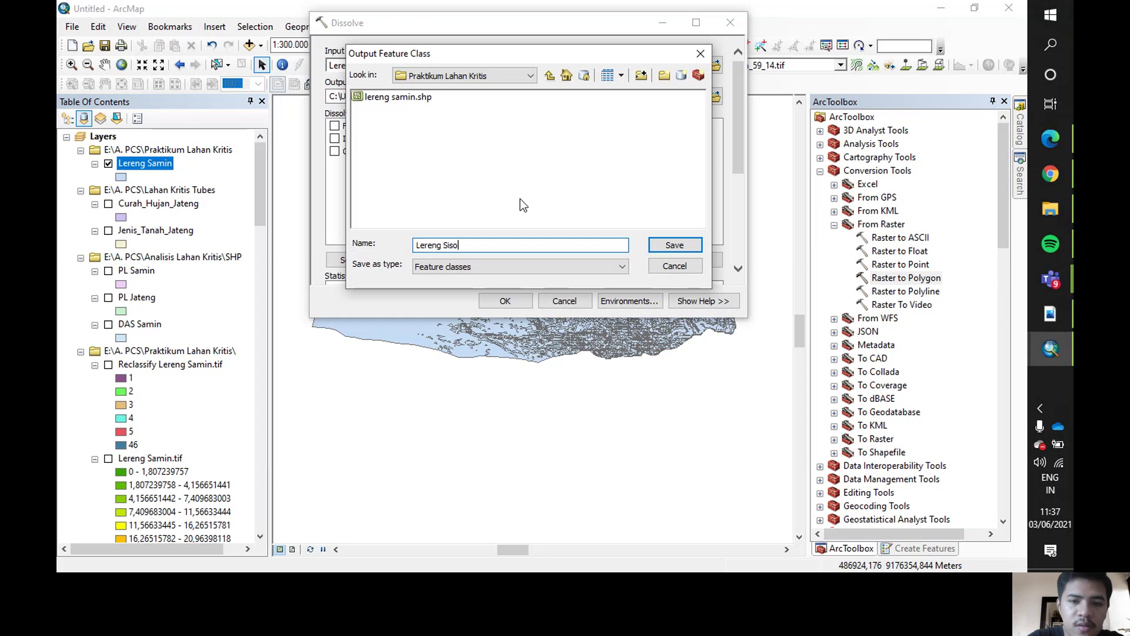
pyautogui.press('BackSpace')
pyautogui.press('BackSpace')
pyautogui.press('BackSpace')
pyautogui.press('BackSpace')
pyautogui.write('Dis')
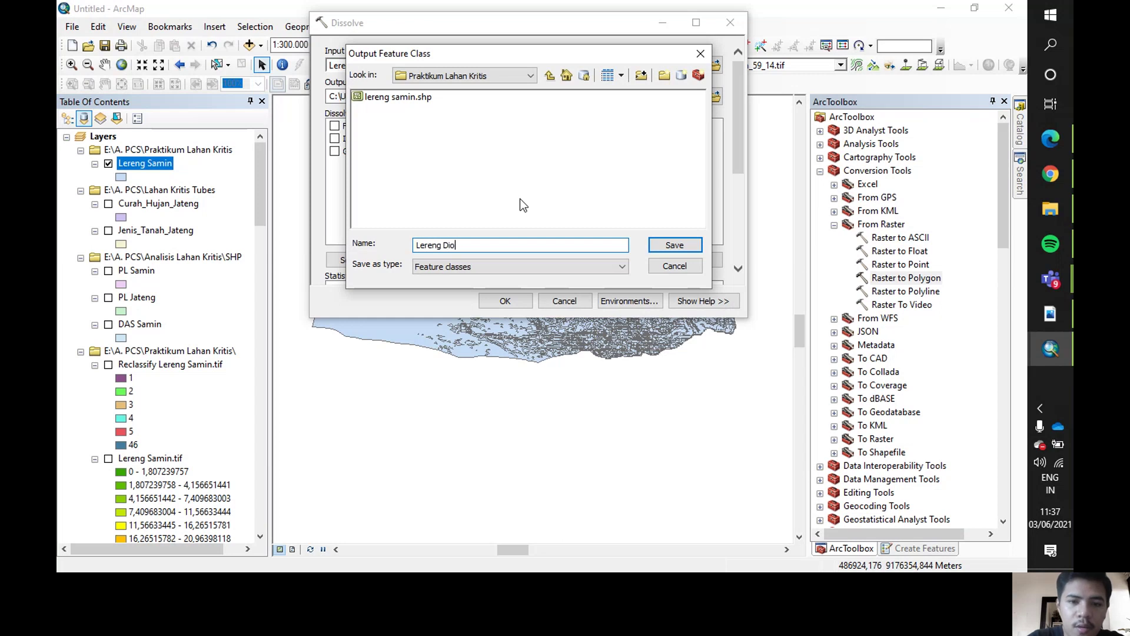
pyautogui.press('BackSpace')
pyautogui.write('solve')
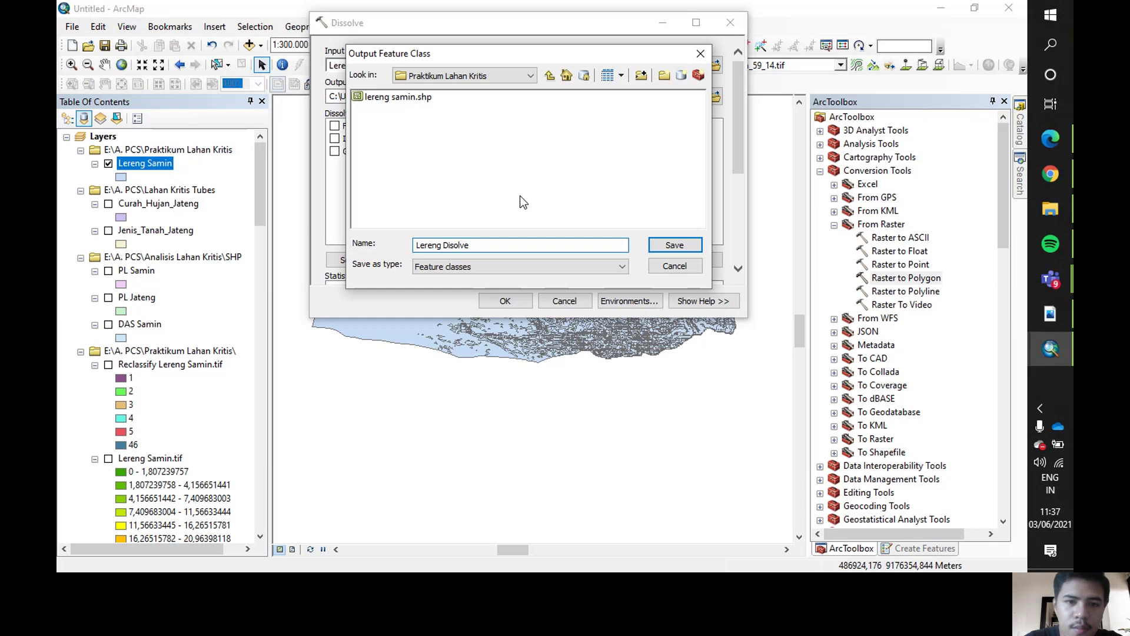
pyautogui.click(672, 245)
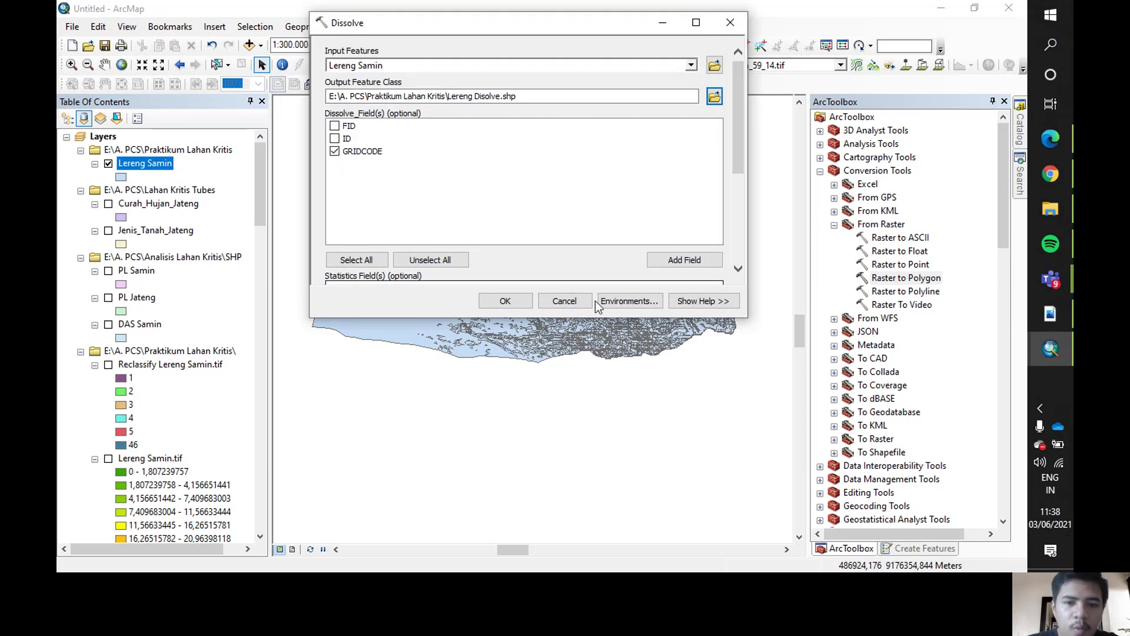
pyautogui.click(524, 303)
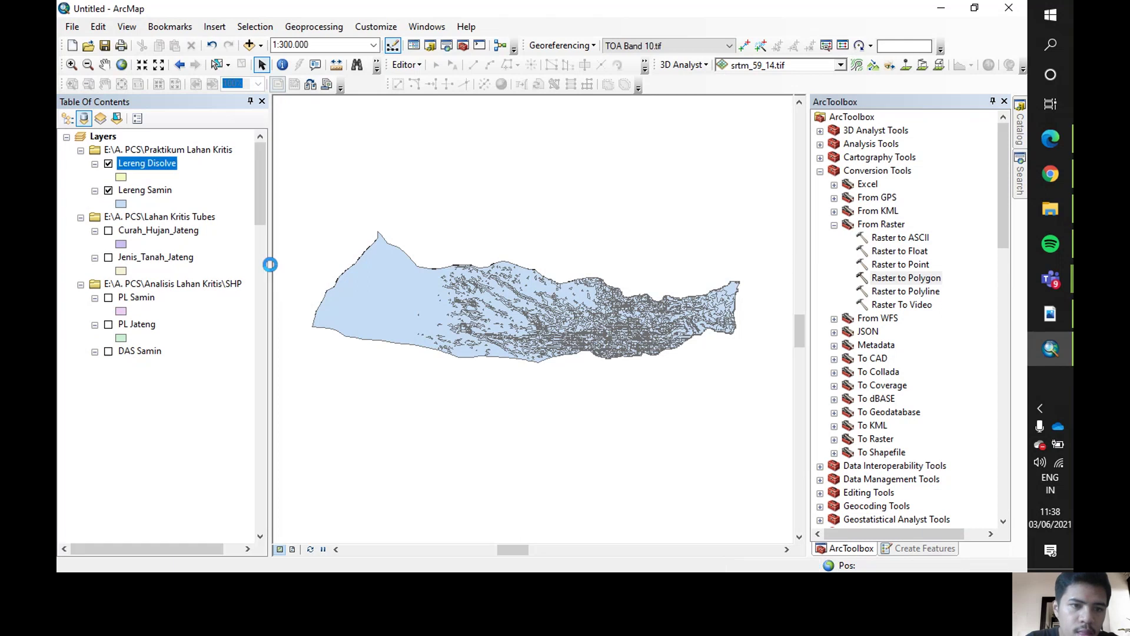
# Hide the Lereng Samin polygon layer and open the attribute table of the Lereng Disolve layer.
pyautogui.click(108, 191)
pyautogui.rightClick(145, 168)
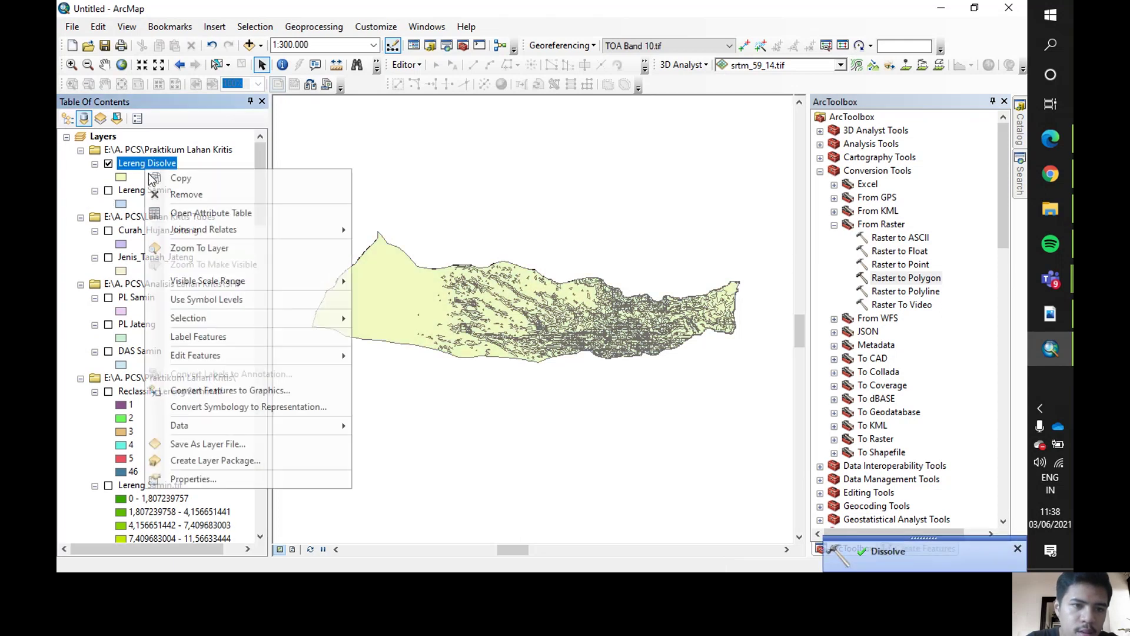
pyautogui.click(183, 215)
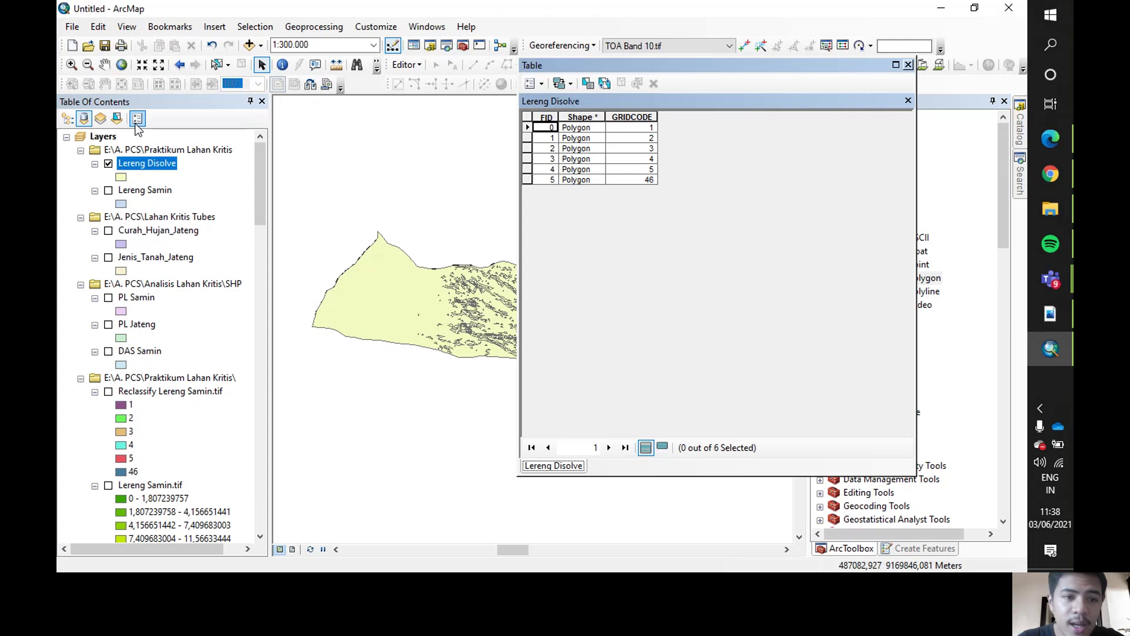
# Start editing the Lereng Disolve layer and delete the record with GRIDCODE 46.
pyautogui.rightClick(164, 166)
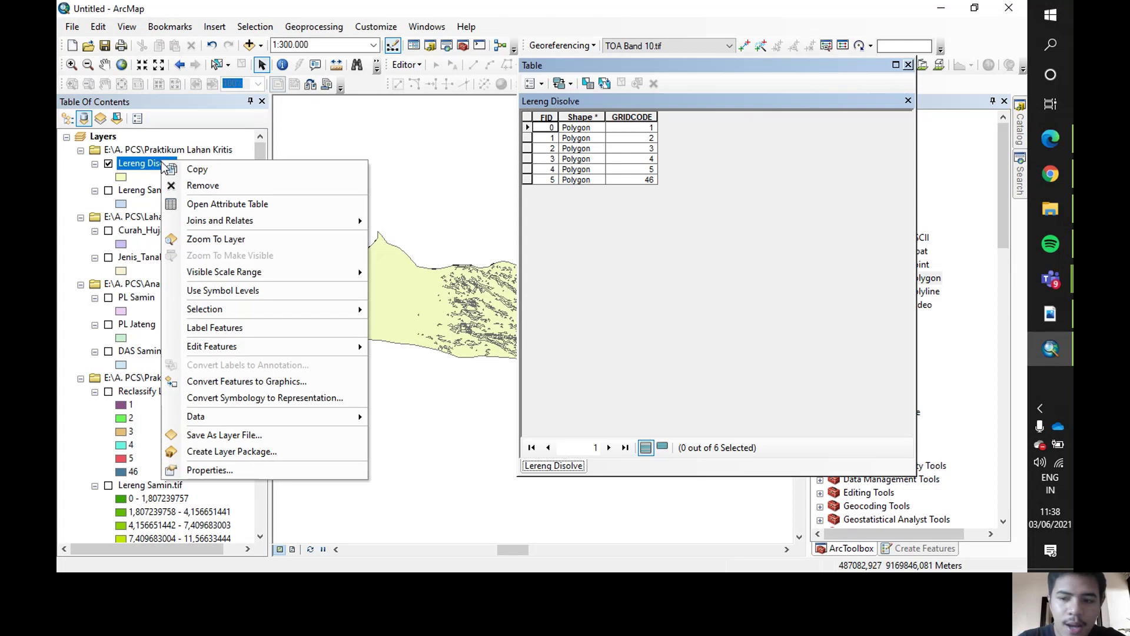
pyautogui.moveTo(346, 346)
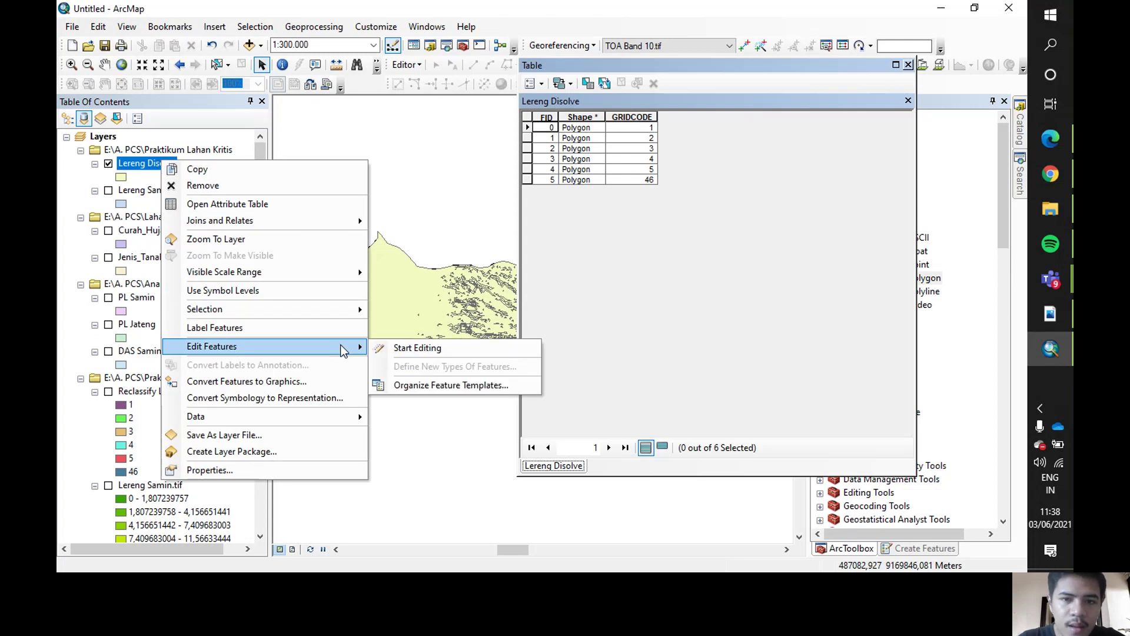
pyautogui.click(412, 348)
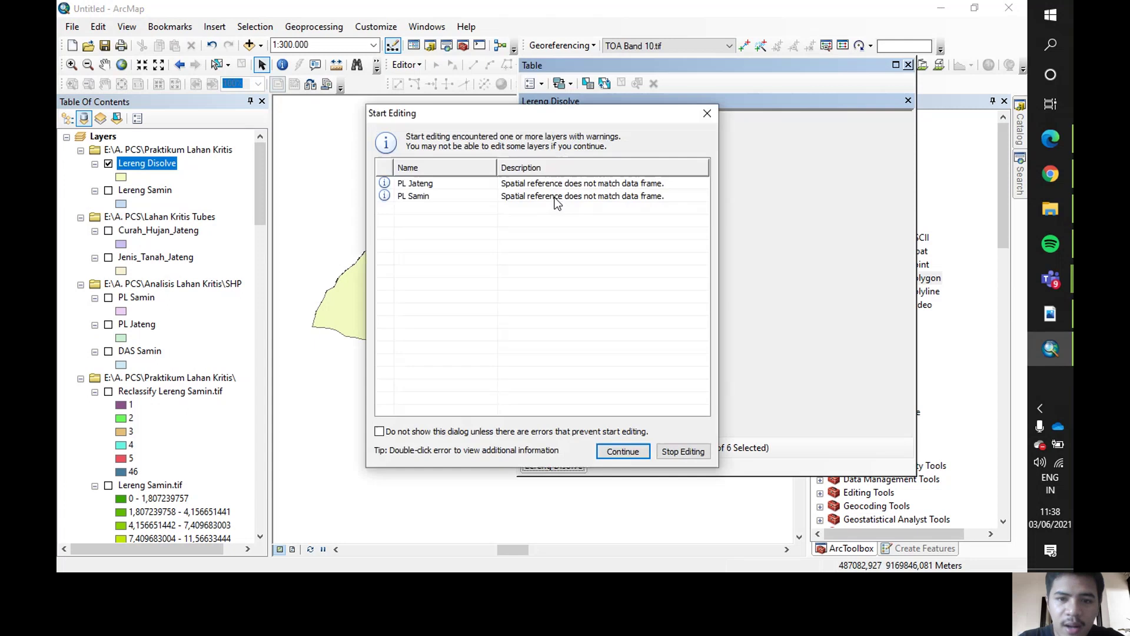
pyautogui.click(622, 451)
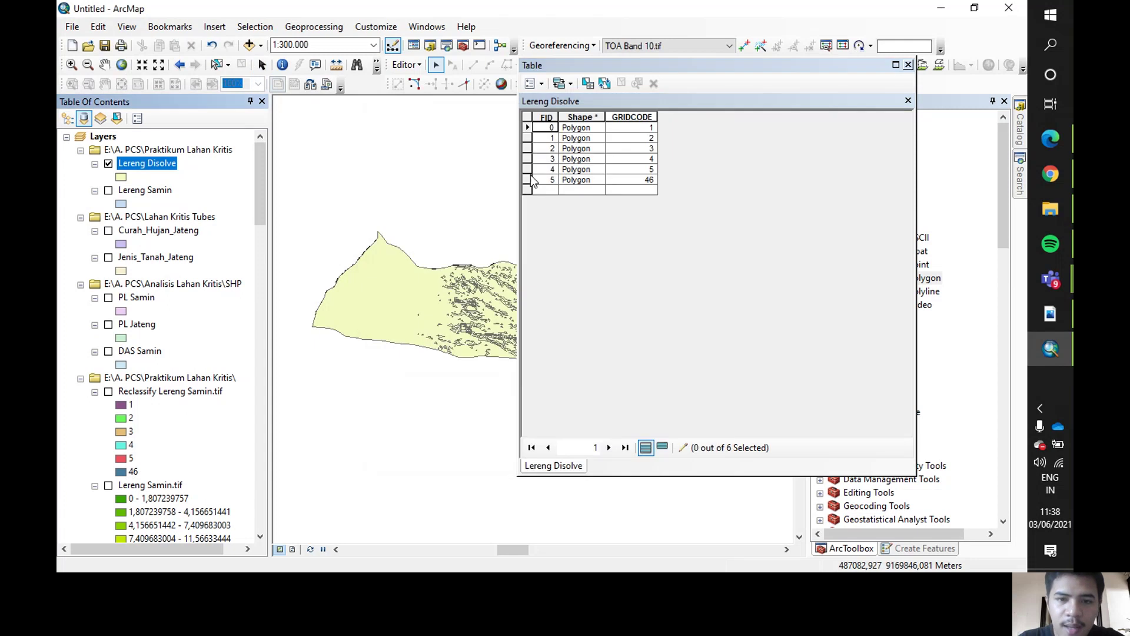
pyautogui.click(526, 178)
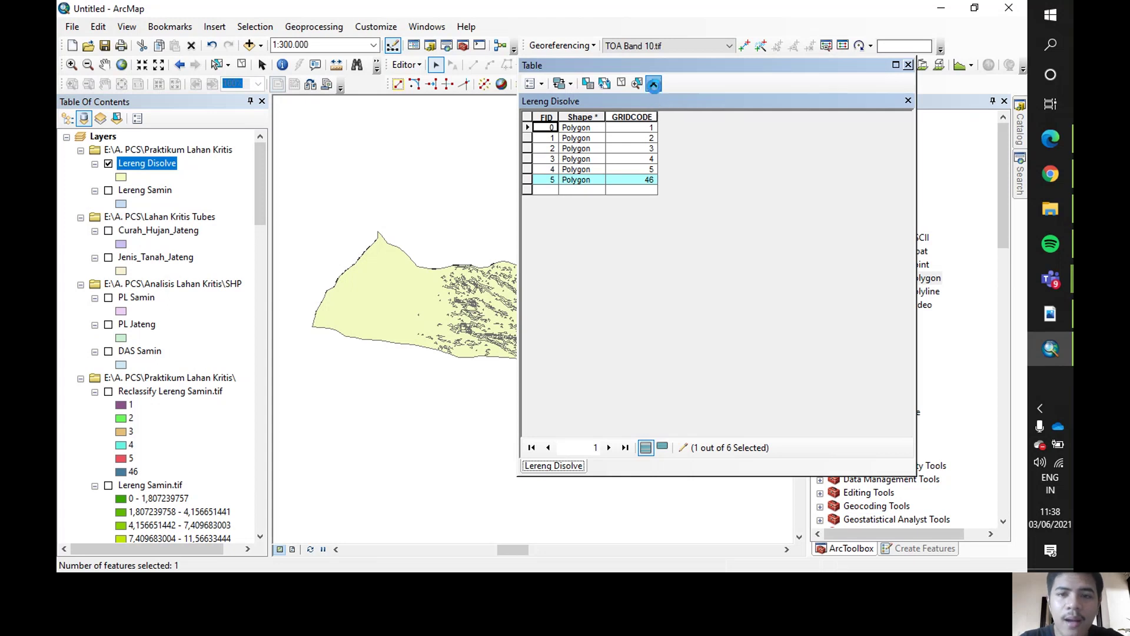
pyautogui.click(654, 84)
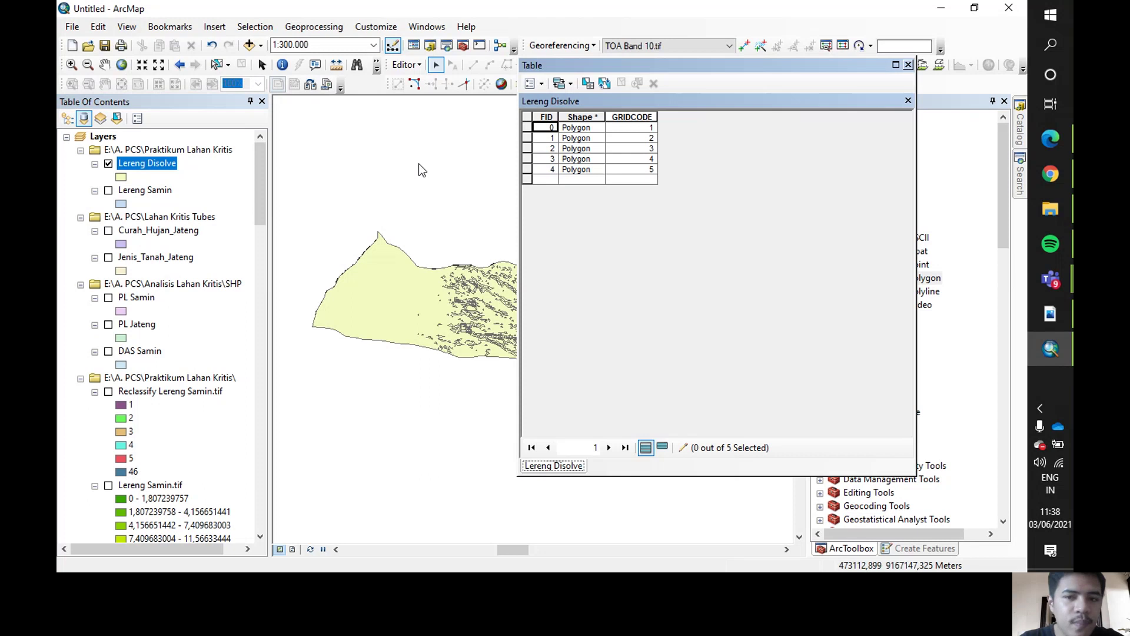
# Close the attribute table and stop editing, saving the edits.
pyautogui.click(908, 65)
pyautogui.click(404, 66)
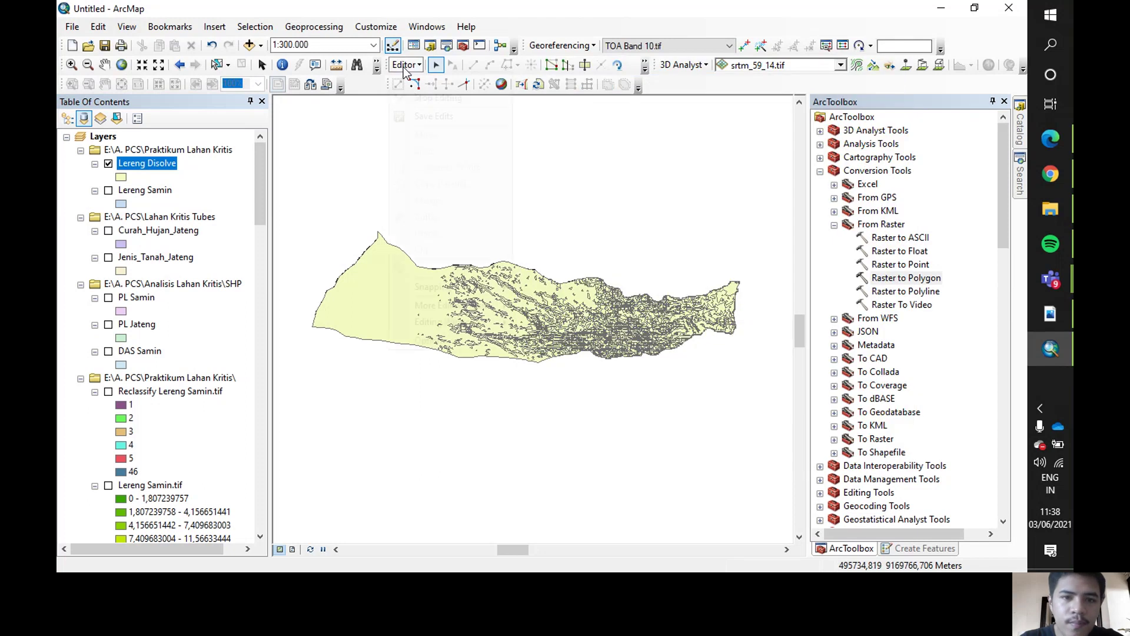
pyautogui.click(422, 97)
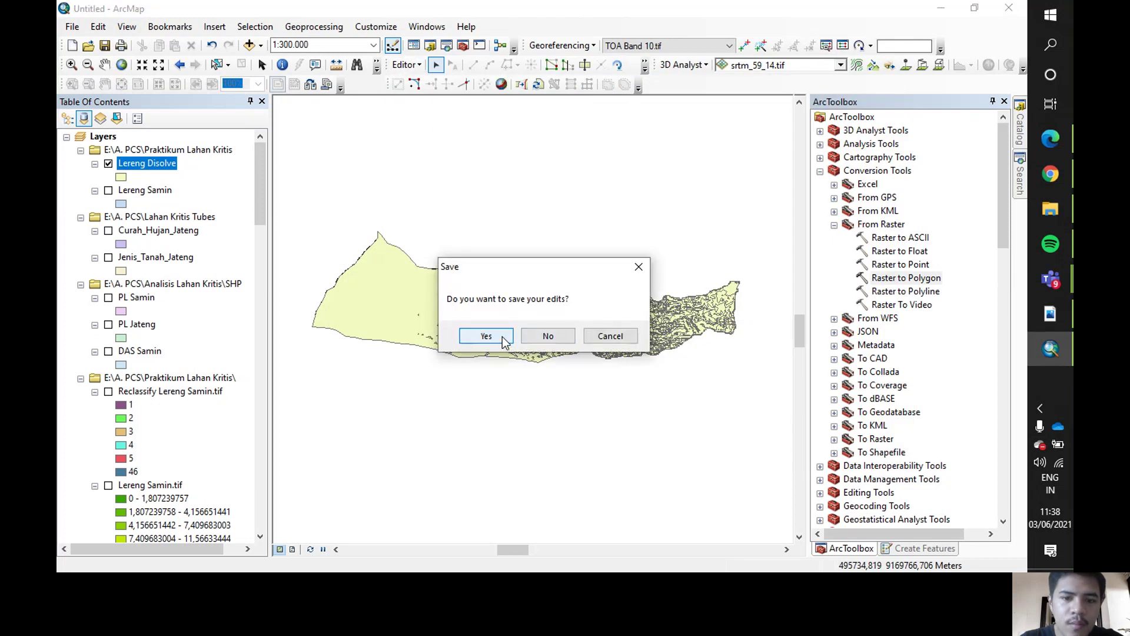
pyautogui.click(503, 336)
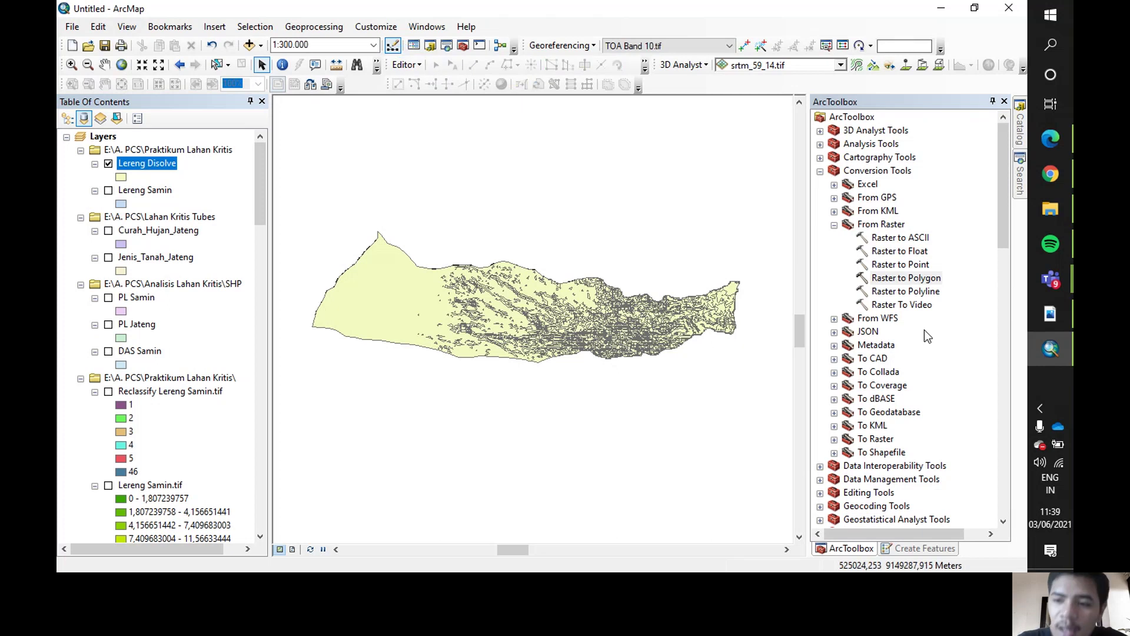
# Switch to Per11 Analisis Lahan Kritis.pdf in Nitro Pro and consult the Nilai LS table on page 45.
pyautogui.click(1047, 316)
pyautogui.click(427, 8)
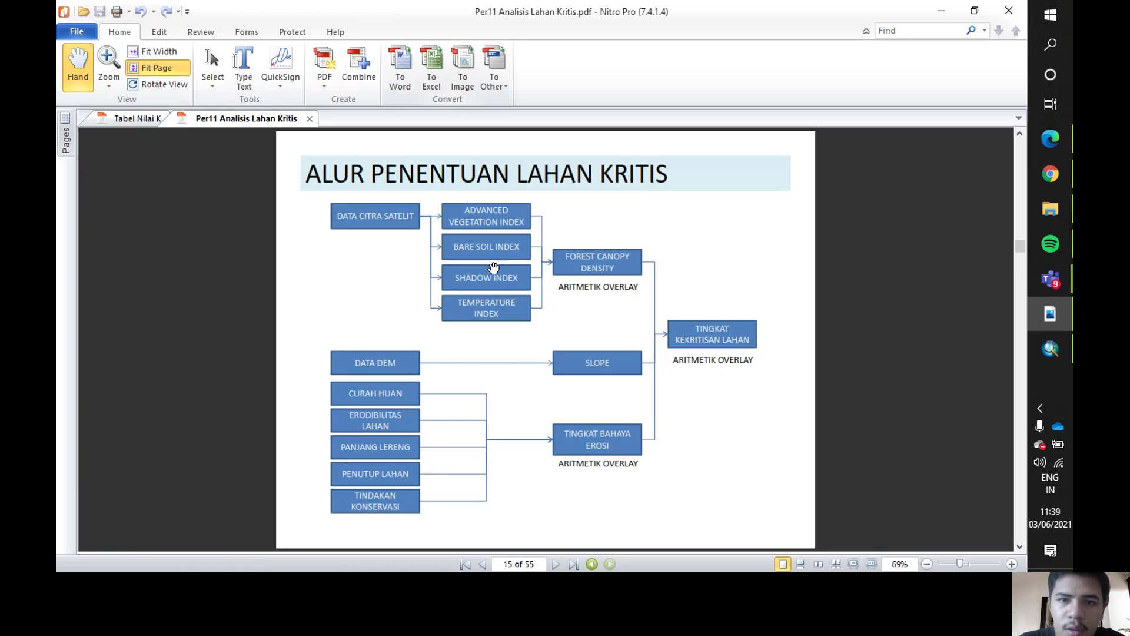
pyautogui.scroll(-9, 523, 259)
pyautogui.scroll(-20, 523, 259)
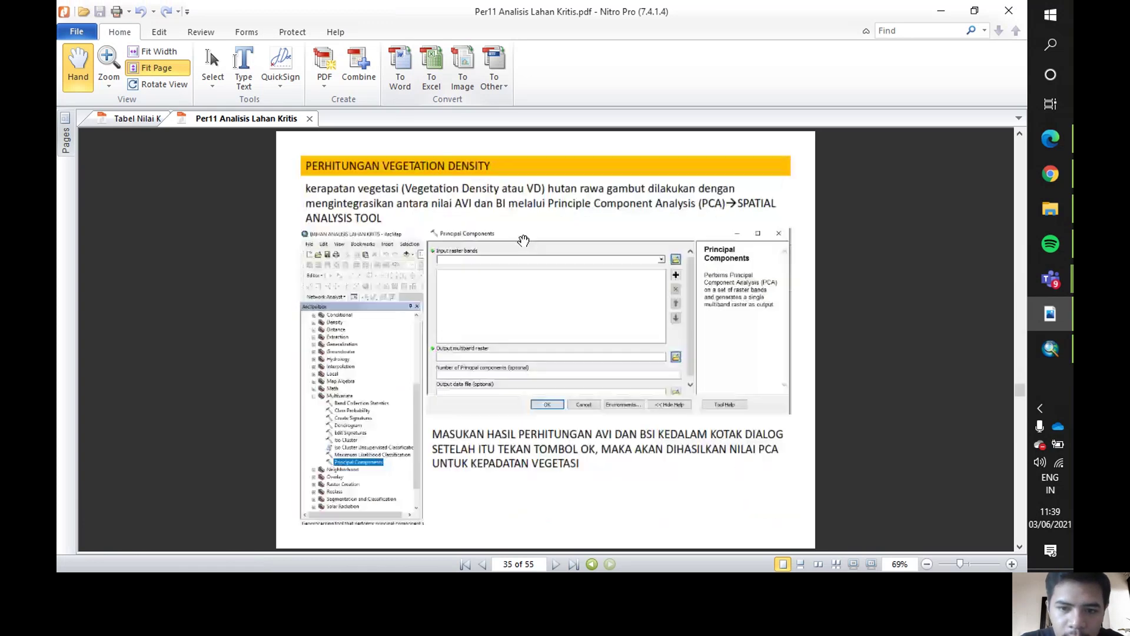
pyautogui.scroll(-3, 515, 230)
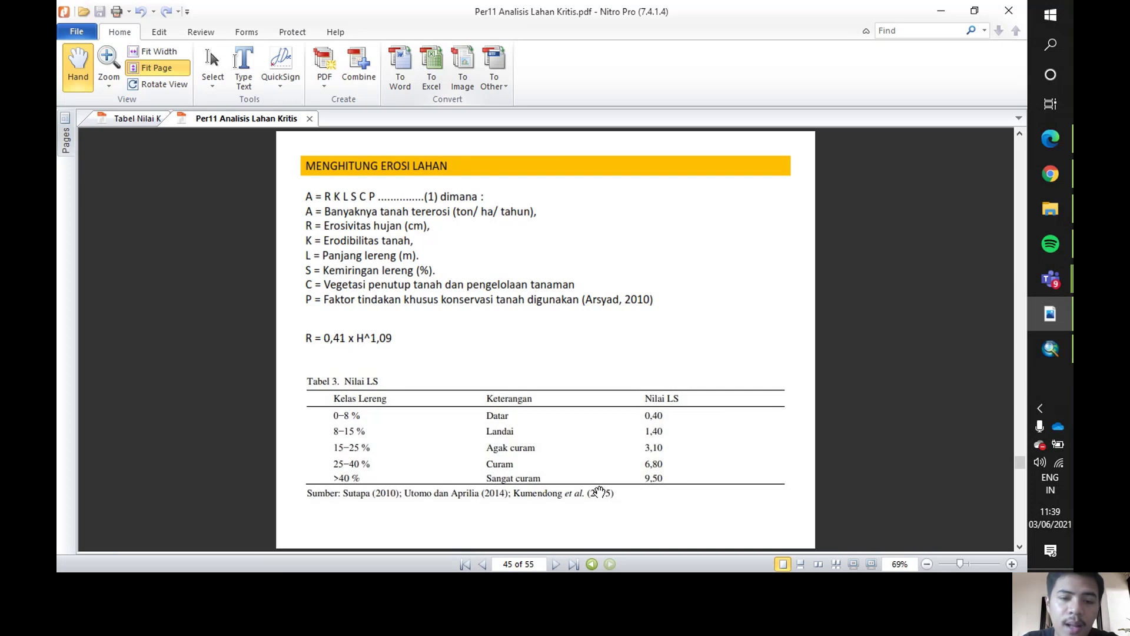
# Switch back to ArcMap and add a field named LS of type Double to the Lereng Disolve attribute table.
pyautogui.click(1071, 353)
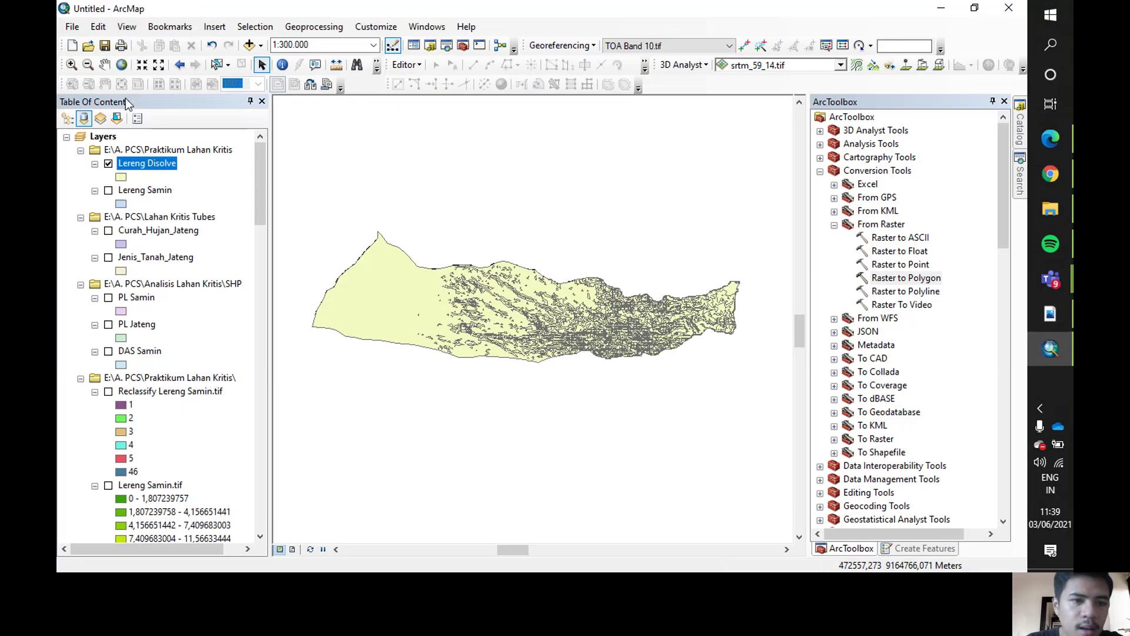
pyautogui.rightClick(157, 168)
pyautogui.click(196, 213)
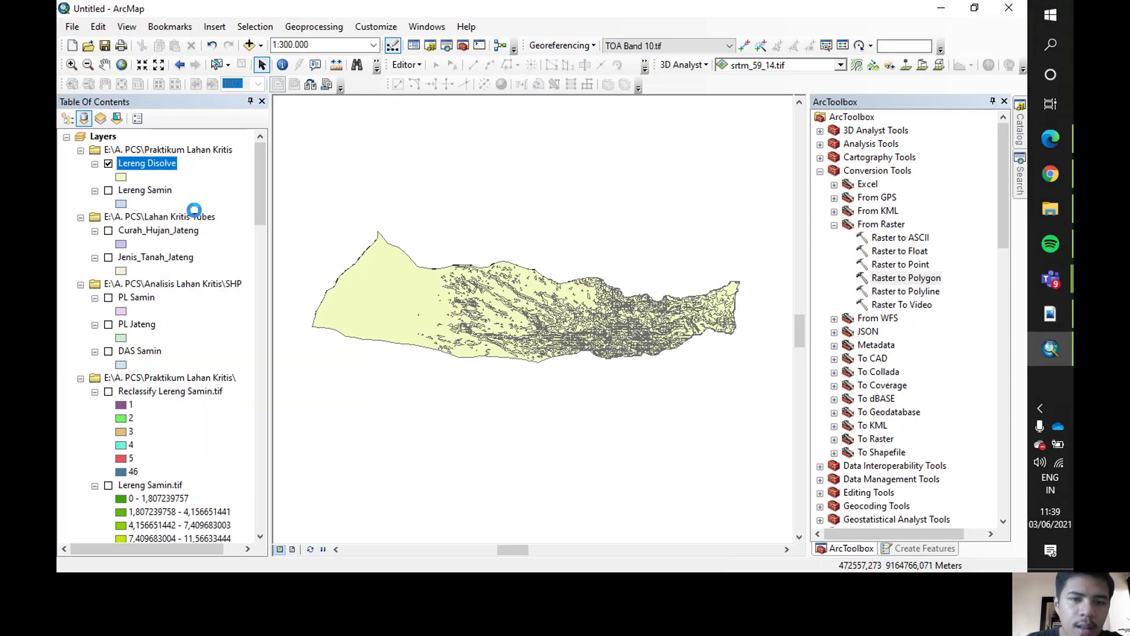
pyautogui.click(544, 83)
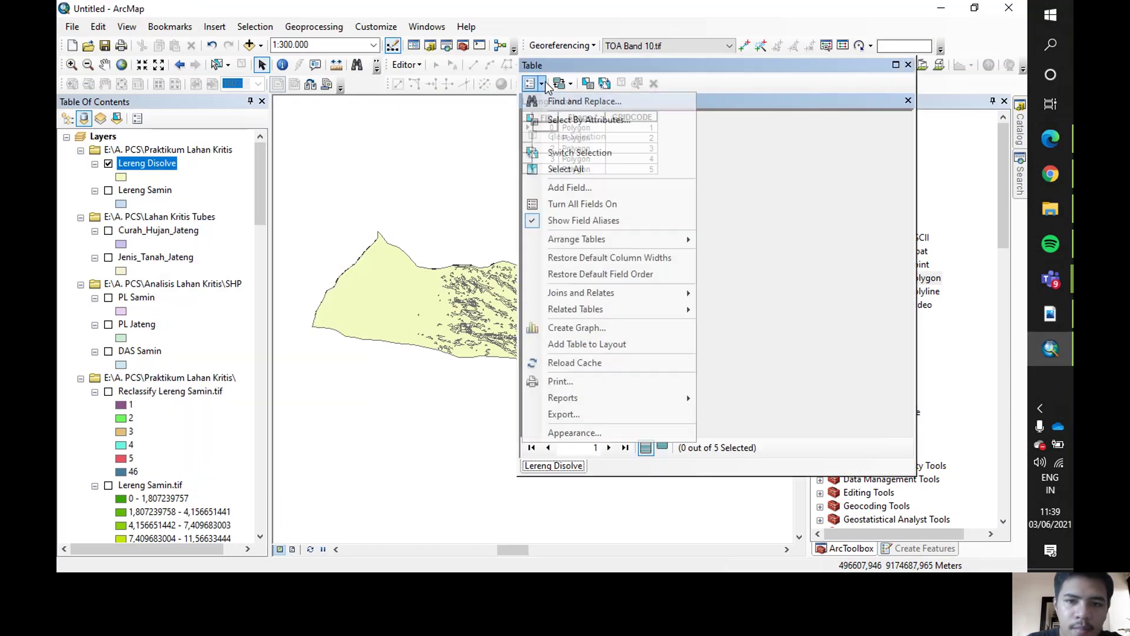
pyautogui.click(568, 188)
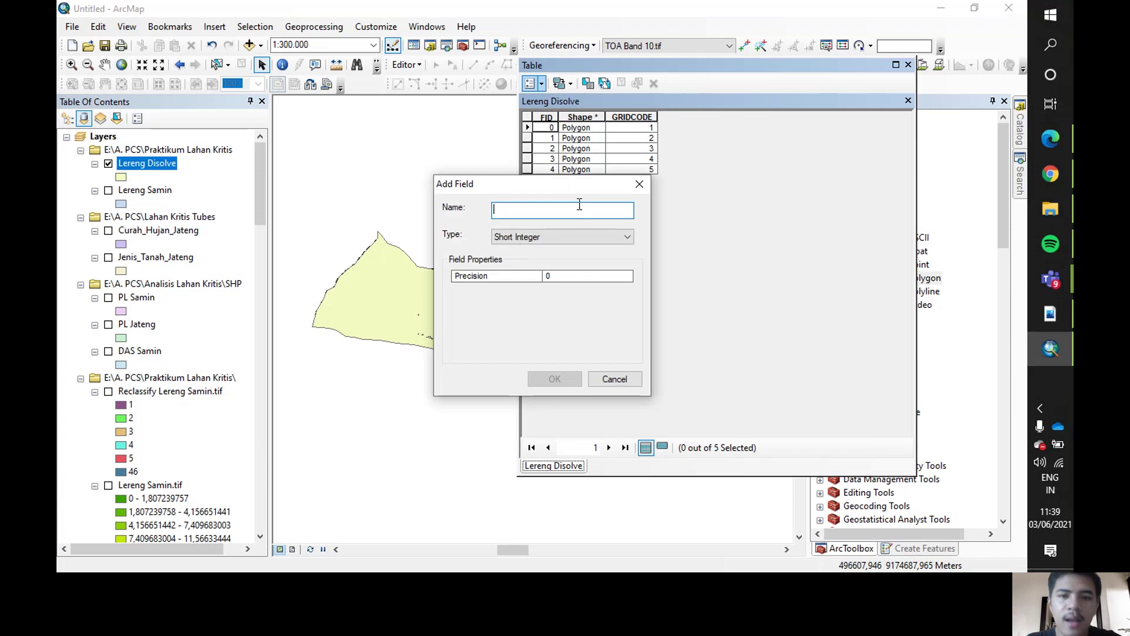
pyautogui.write('LS')
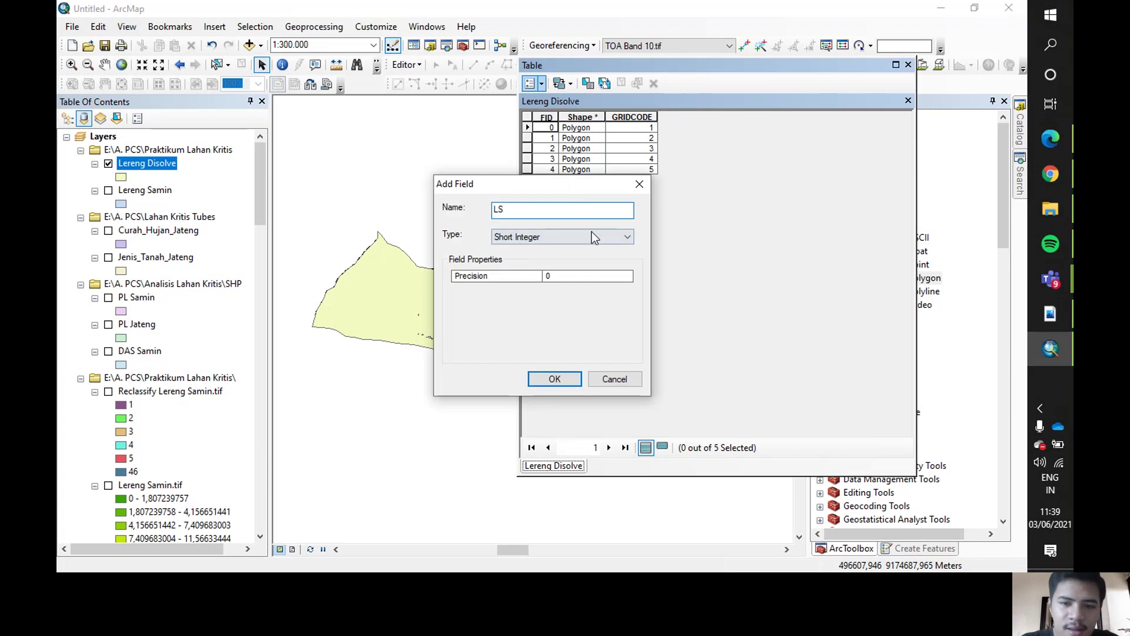
pyautogui.click(591, 234)
pyautogui.click(586, 280)
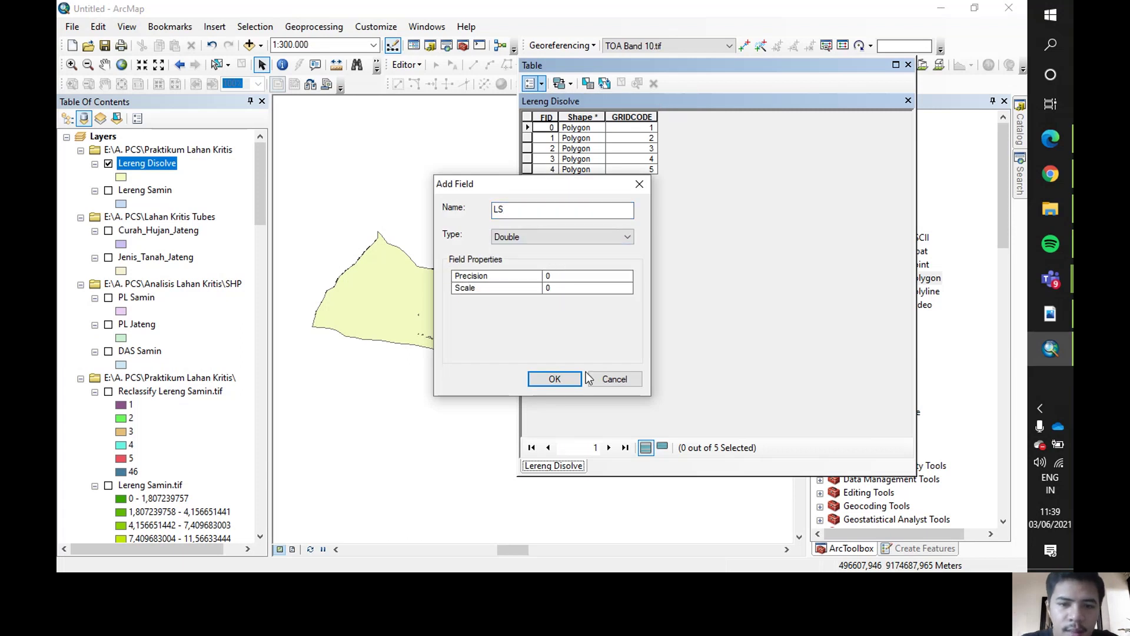
pyautogui.click(562, 379)
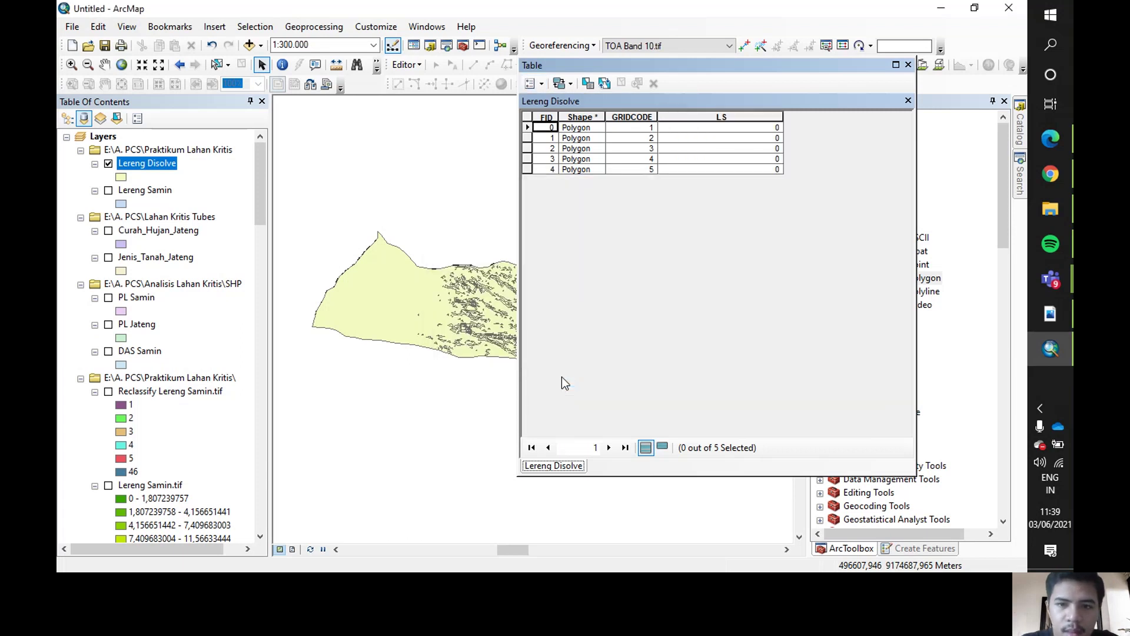
# Start editing the Lereng Disolve layer and enter LS values 4 and 1.4 for GRIDCODE 1 and 2.
pyautogui.click(742, 127)
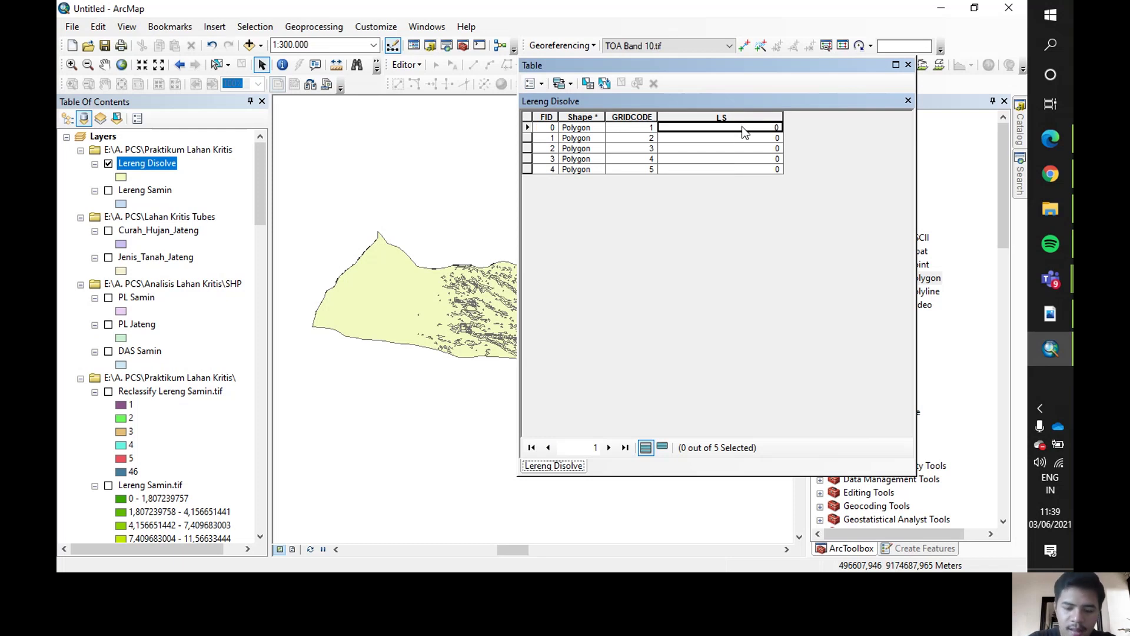
pyautogui.press('Down')
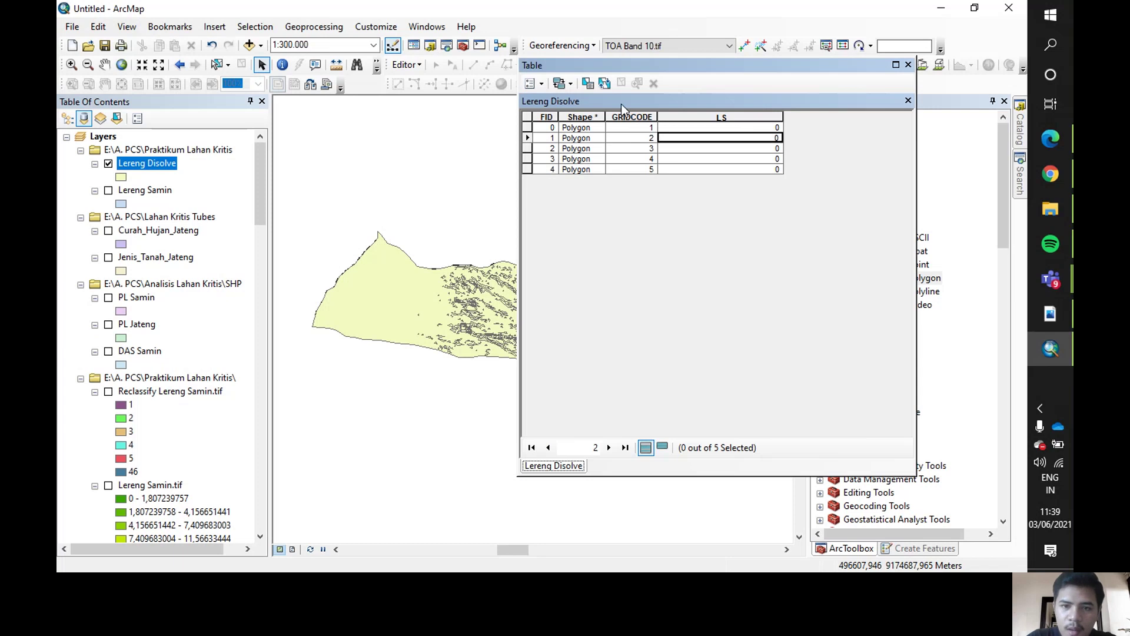
pyautogui.rightClick(164, 163)
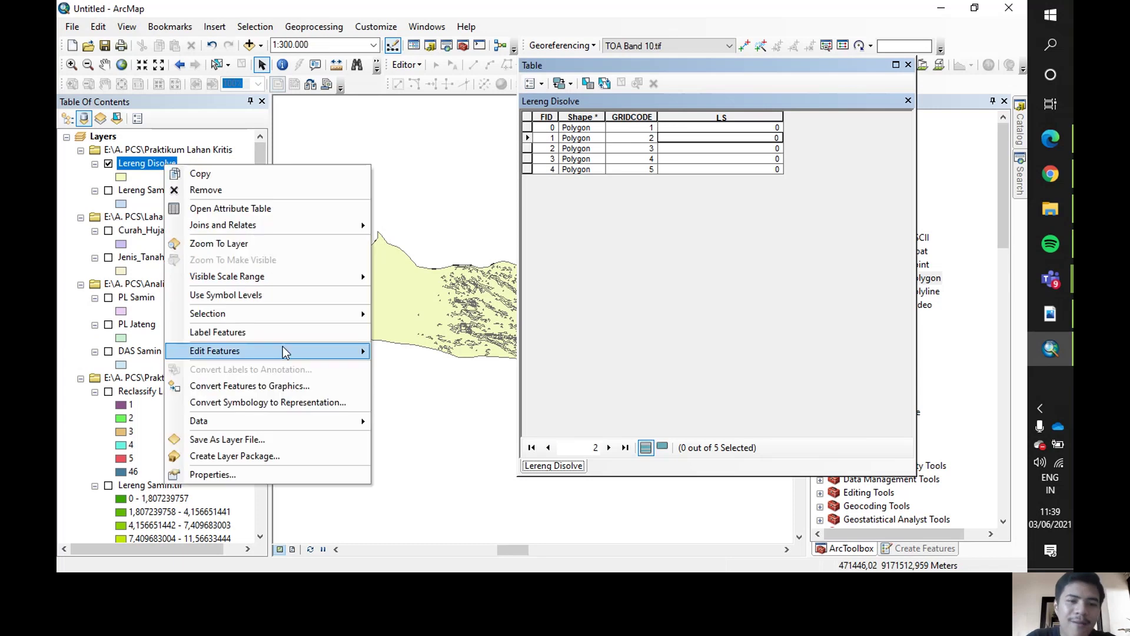
pyautogui.moveTo(288, 351)
pyautogui.click(494, 353)
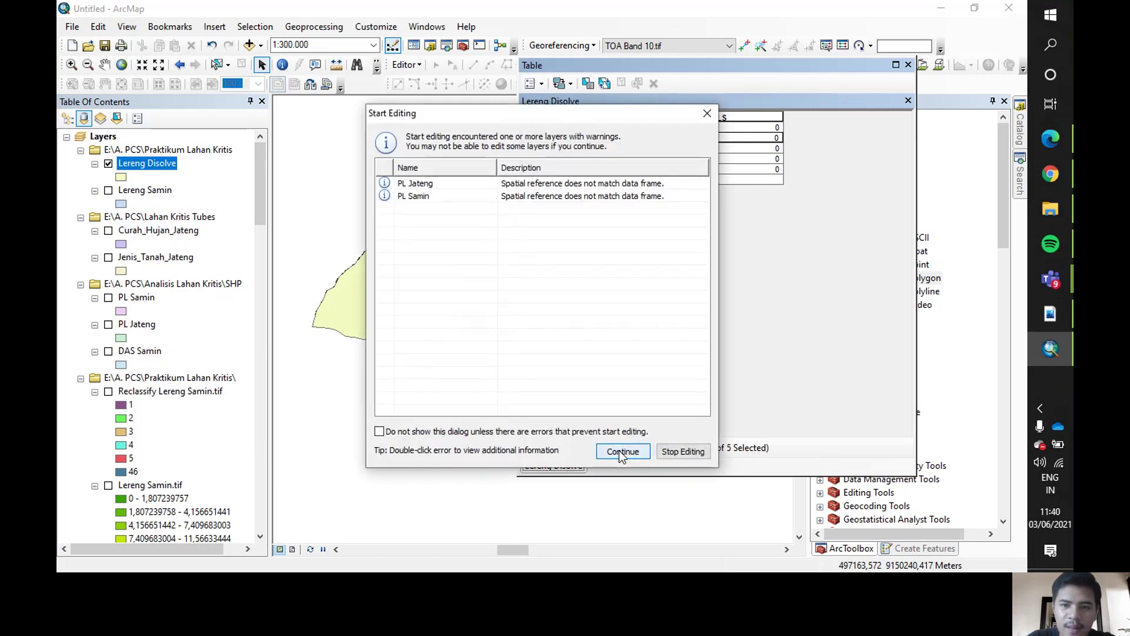
pyautogui.click(622, 452)
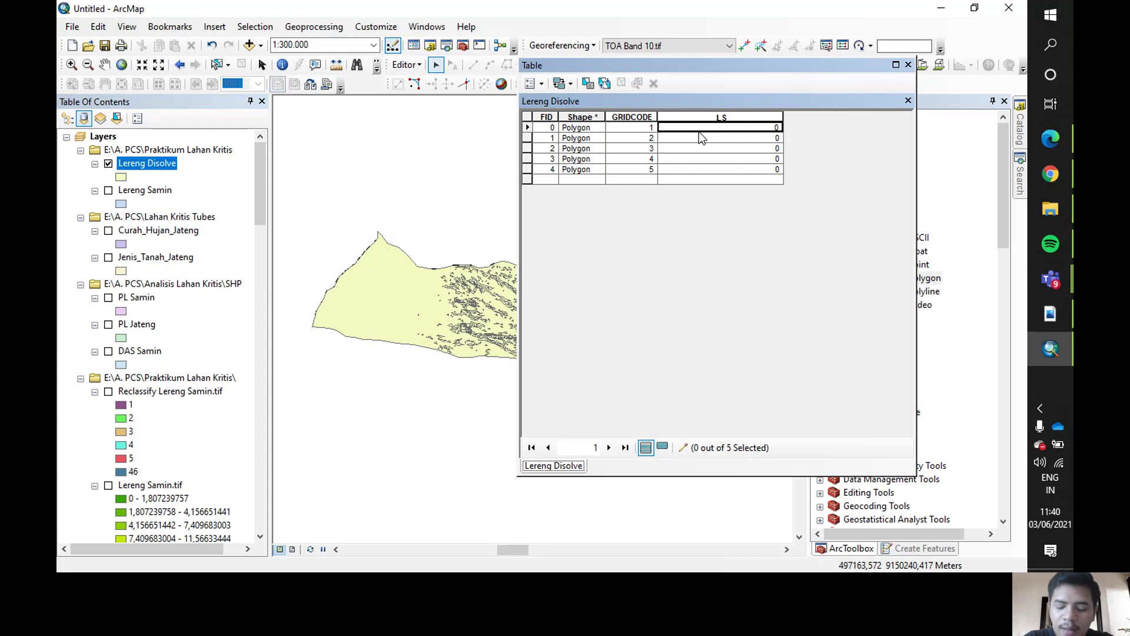
pyautogui.write('4')
pyautogui.press('Return')
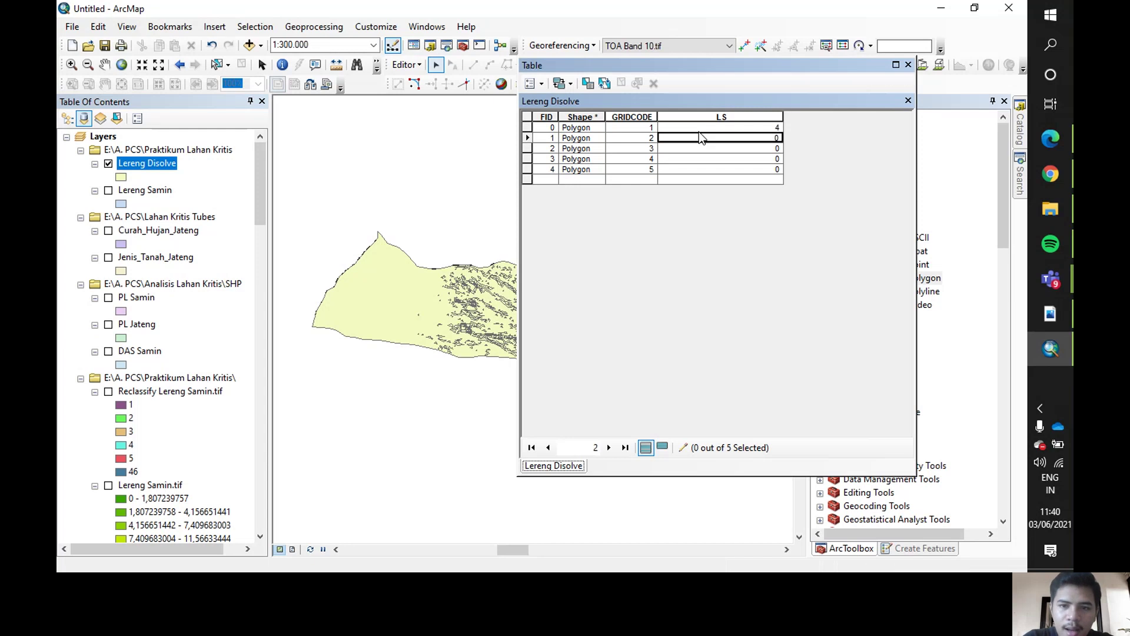
pyautogui.write('1.4')
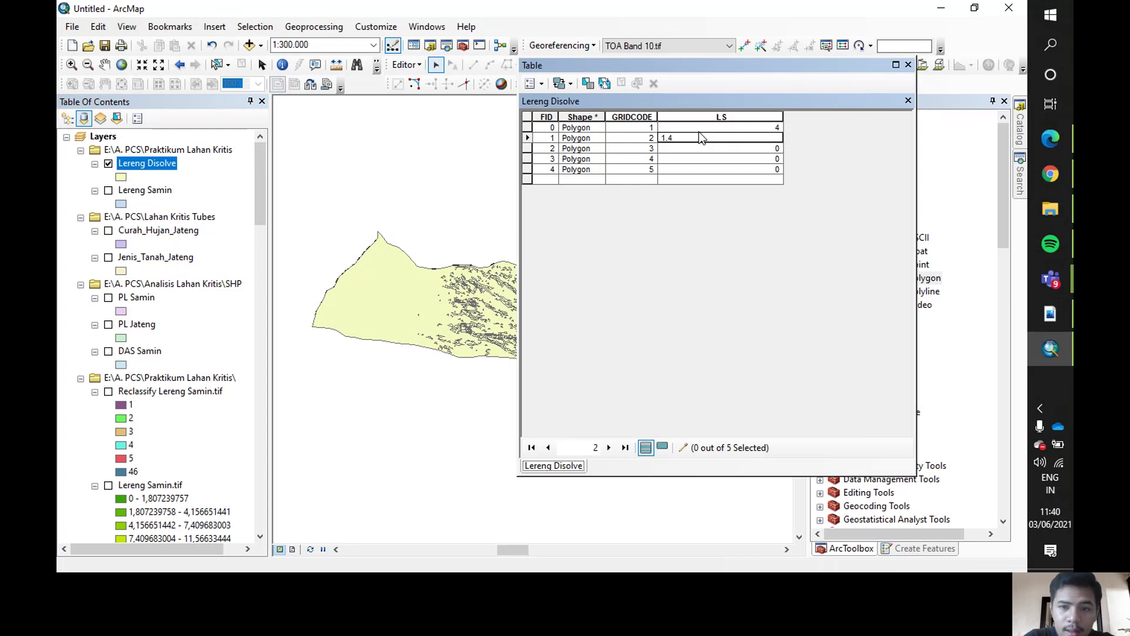
pyautogui.press('Return')
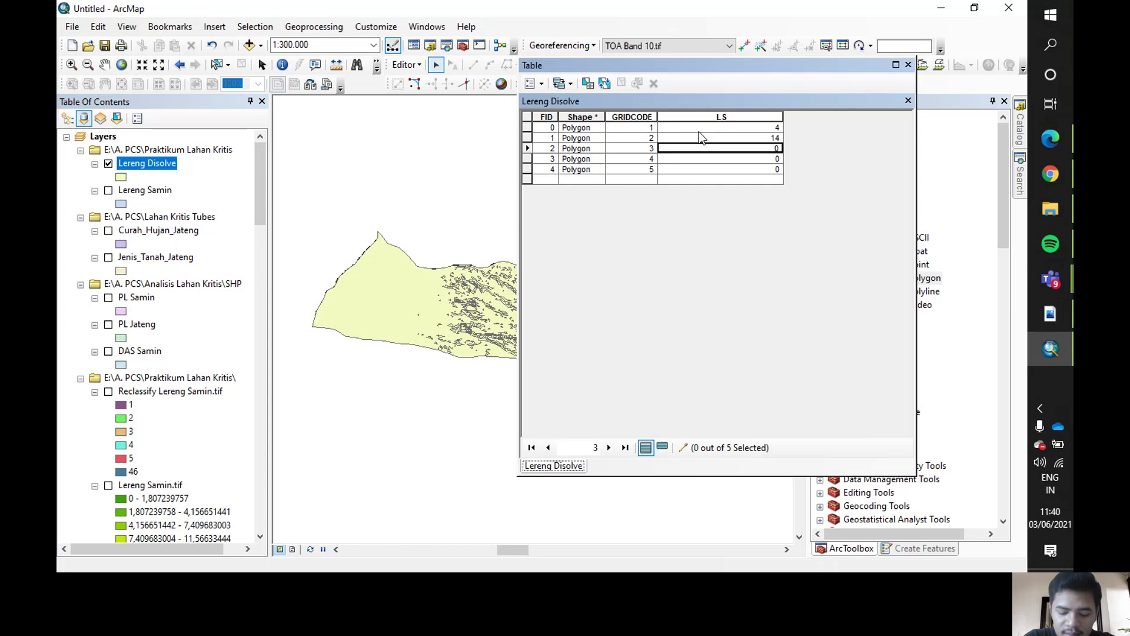
# Enter LS values 31, 6.9 and 9.5 for the records with GRIDCODE 3, 4 and 5.
pyautogui.write('31')
pyautogui.press('Return')
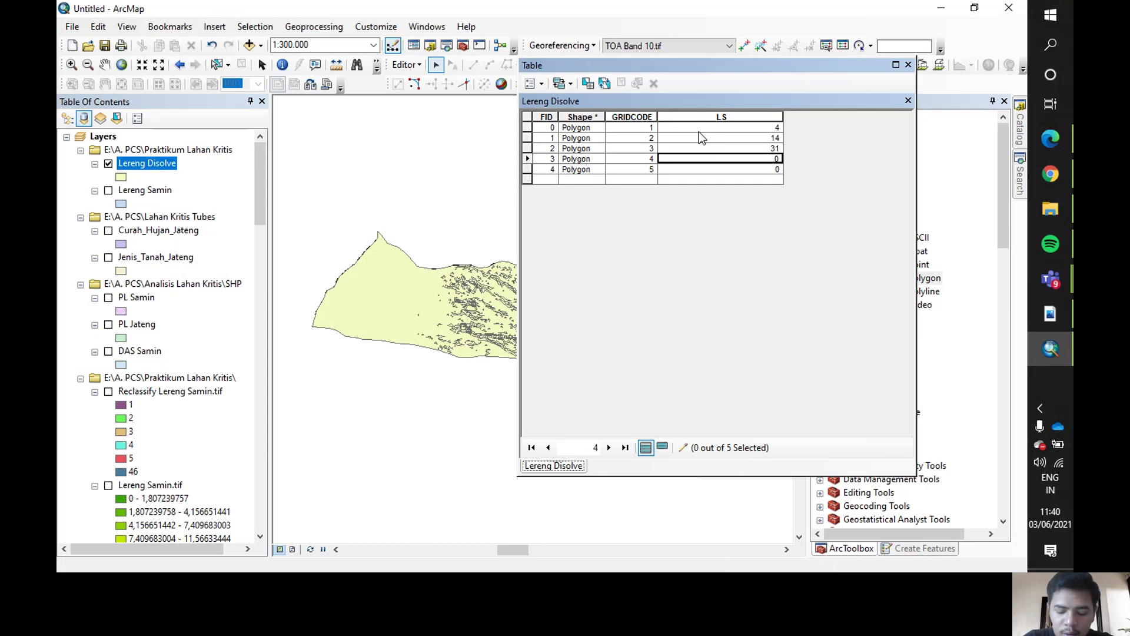
pyautogui.write('6.')
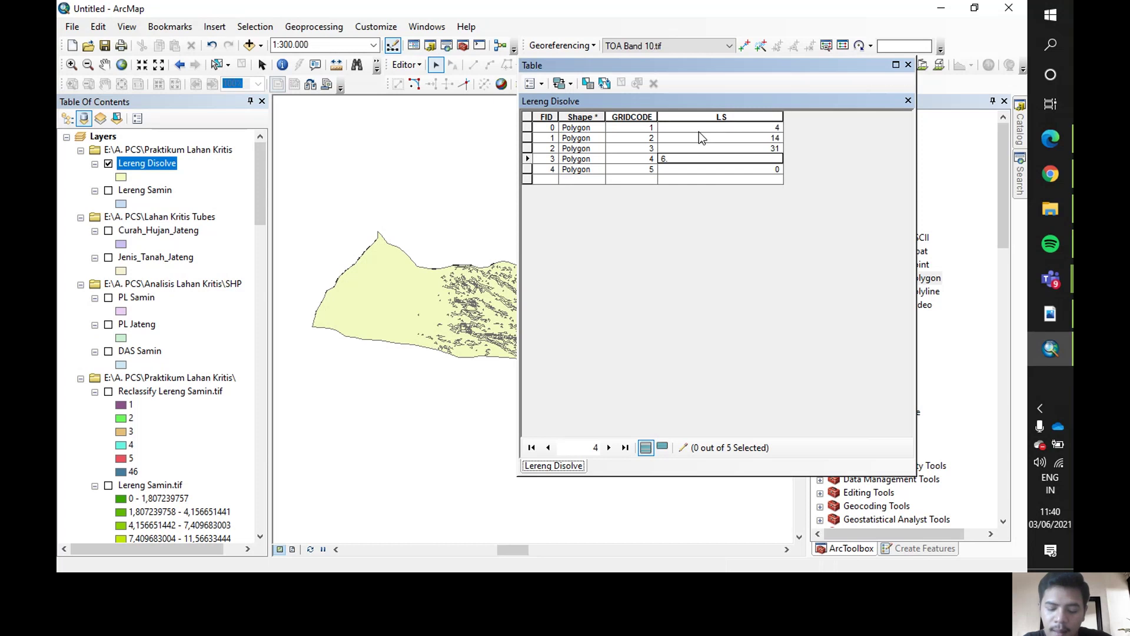
pyautogui.write('9')
pyautogui.press('Return')
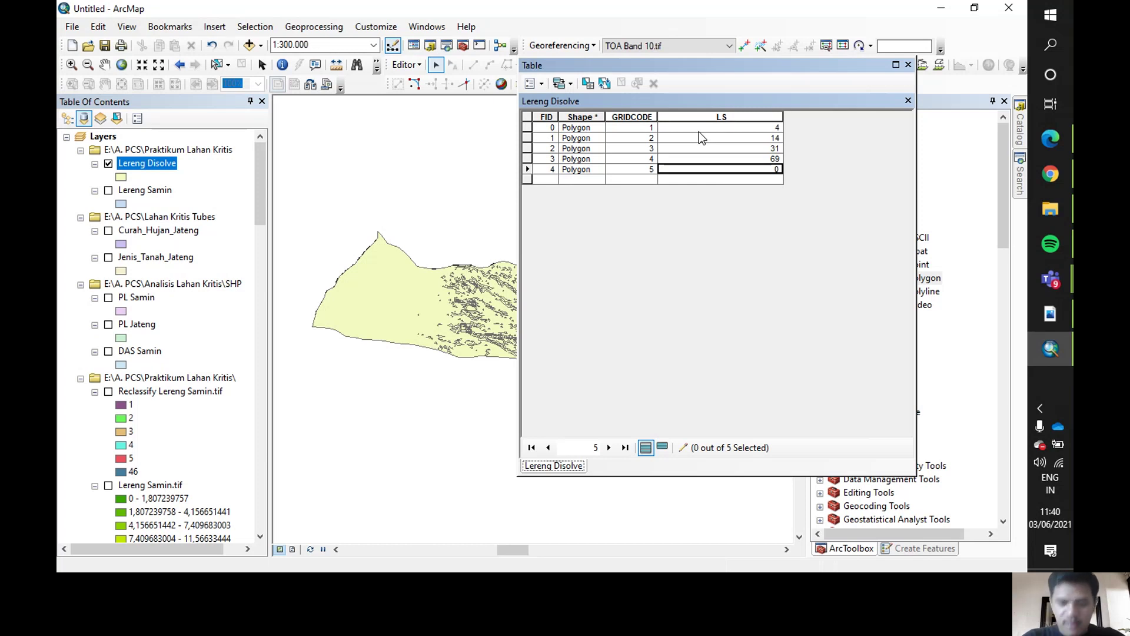
pyautogui.write('9.5')
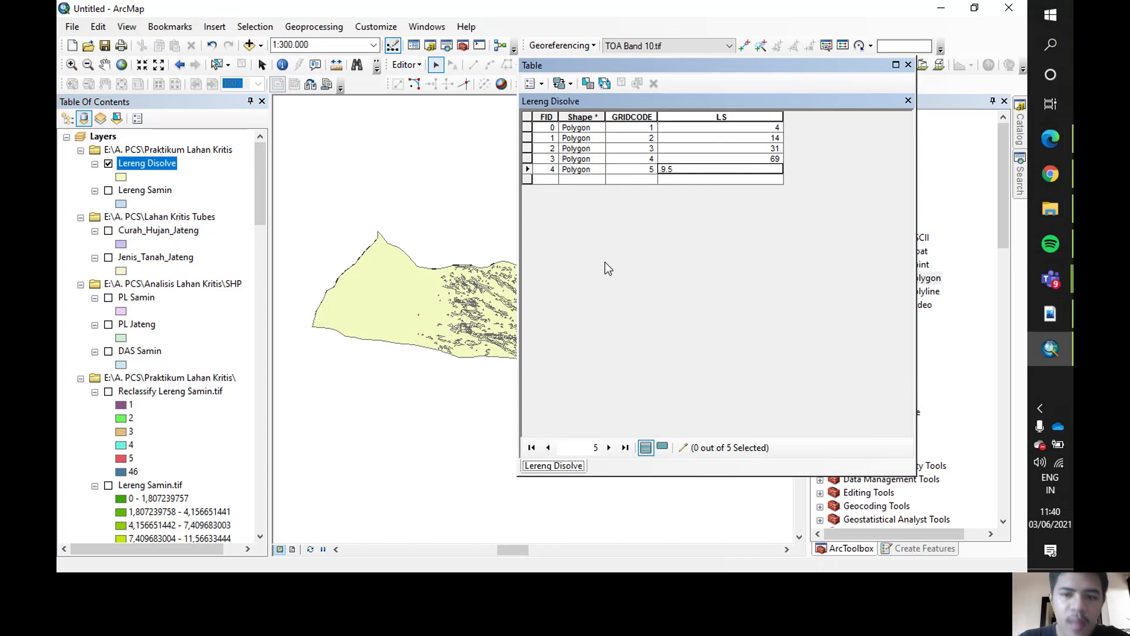
# Save the LS edits, stop editing, and close the Lereng Disolve attribute table.
pyautogui.click(398, 65)
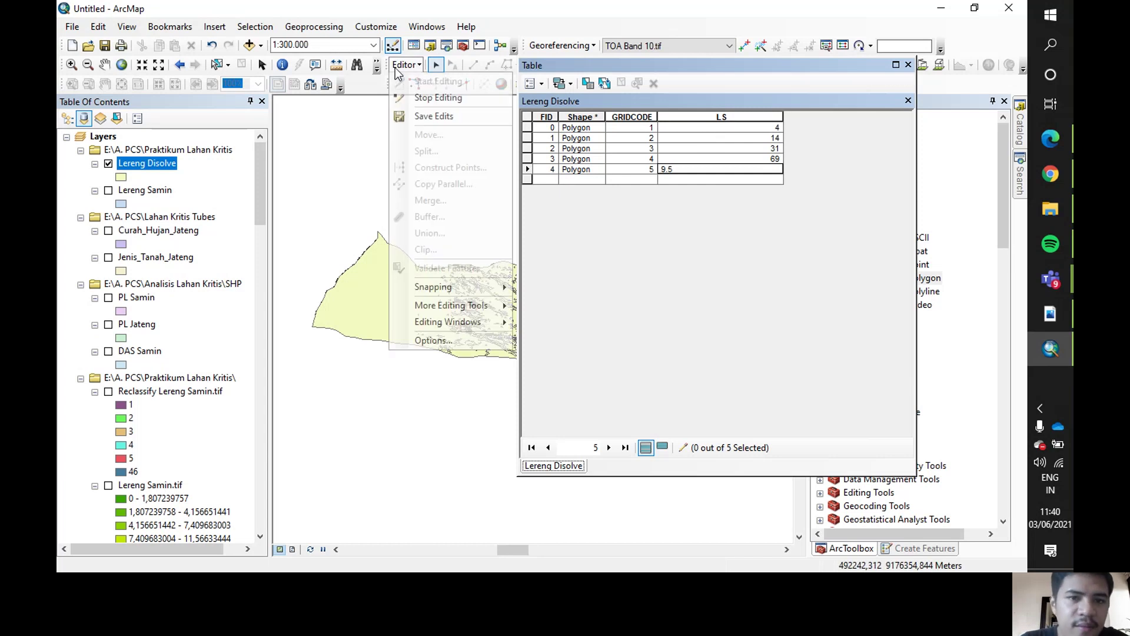
pyautogui.click(429, 113)
pyautogui.click(408, 68)
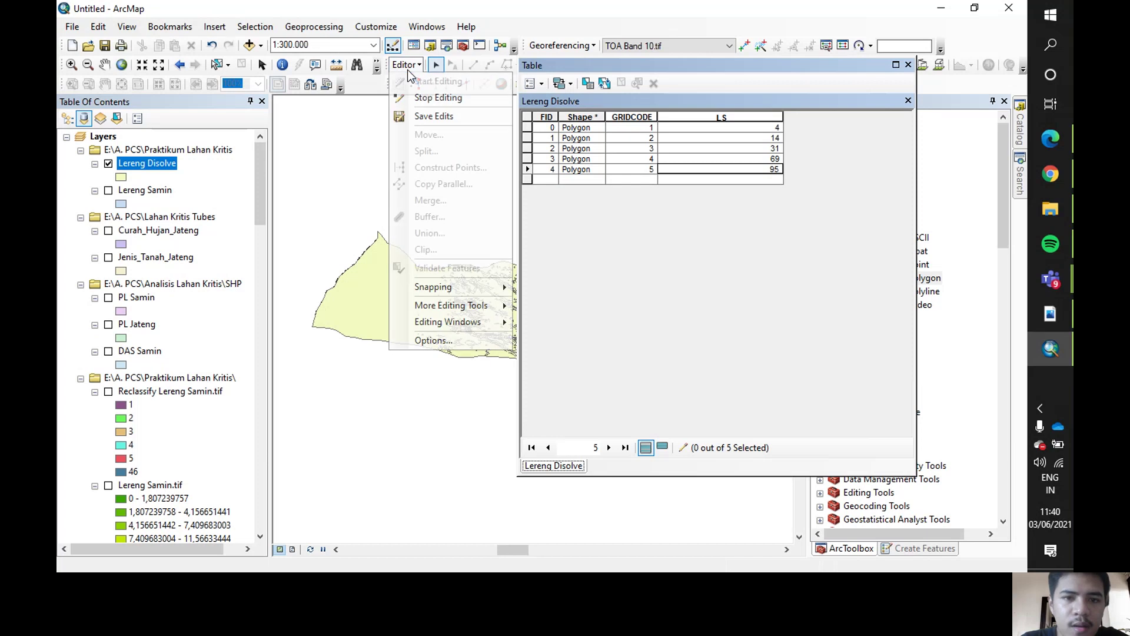
pyautogui.click(428, 95)
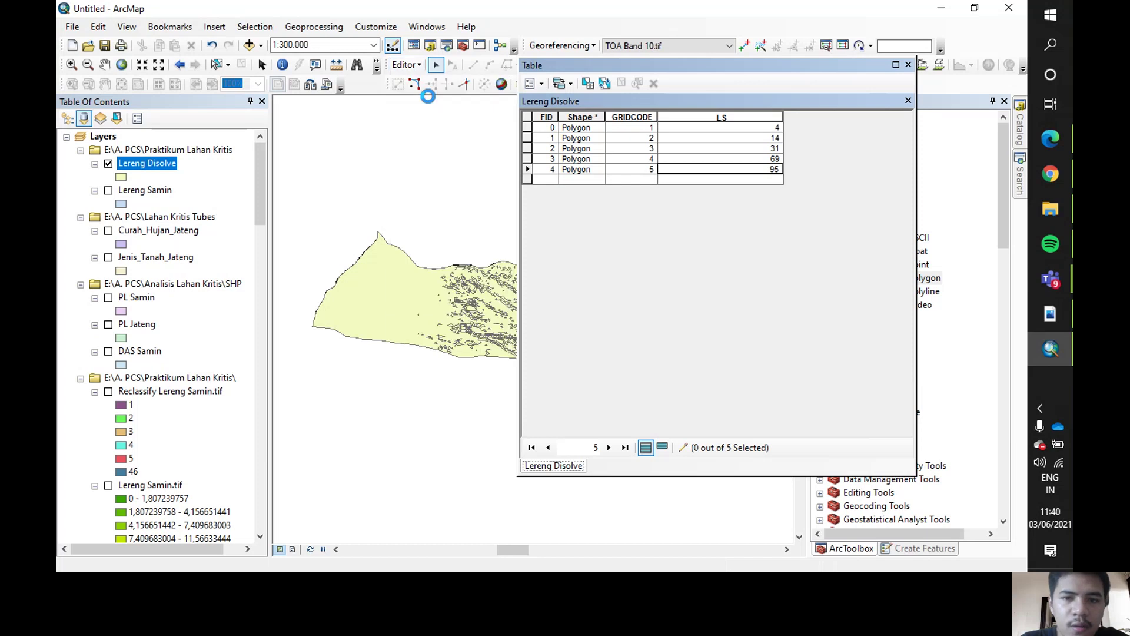
pyautogui.click(908, 64)
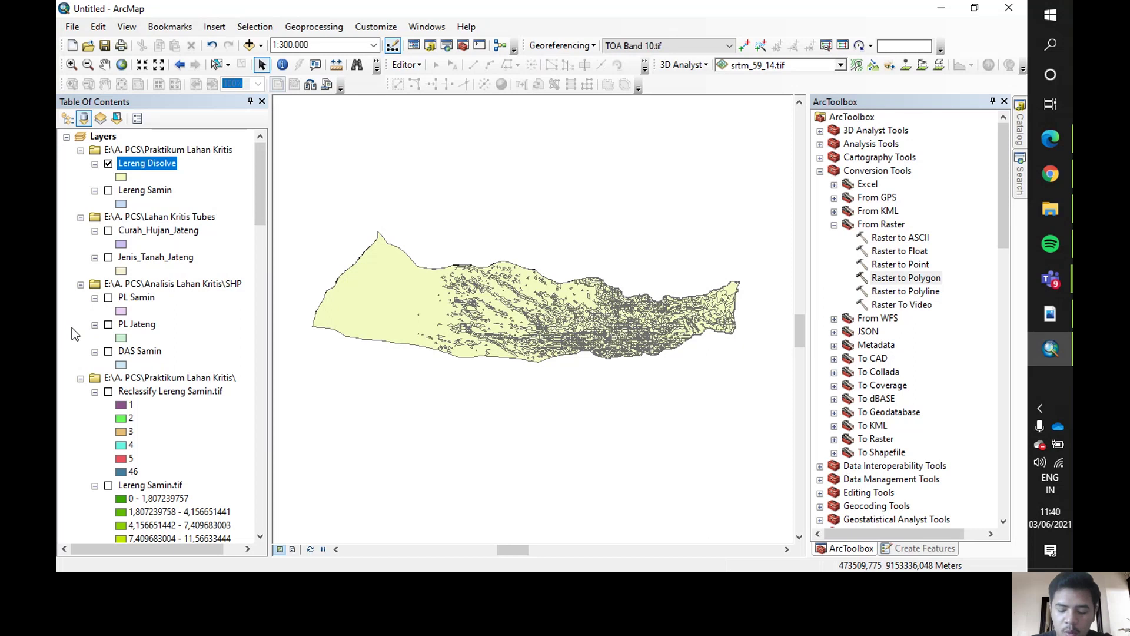
# Turn off the Lereng Disolve and DEM Samin.tif layers and display only the Curah_Hujan_Jateng layer.
pyautogui.click(108, 163)
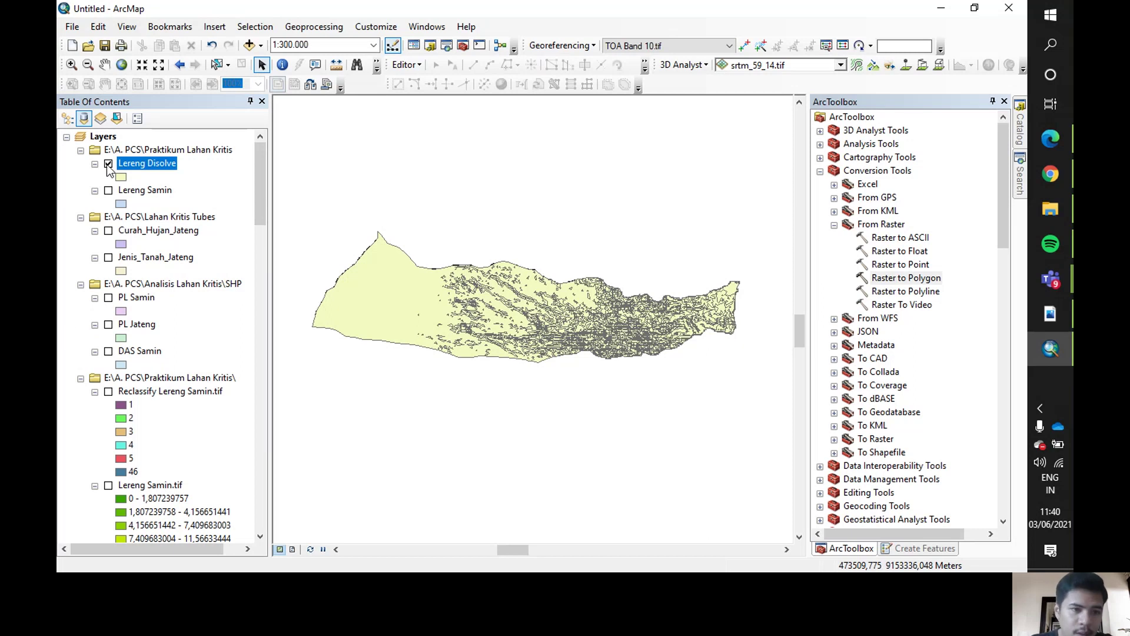
pyautogui.click(109, 231)
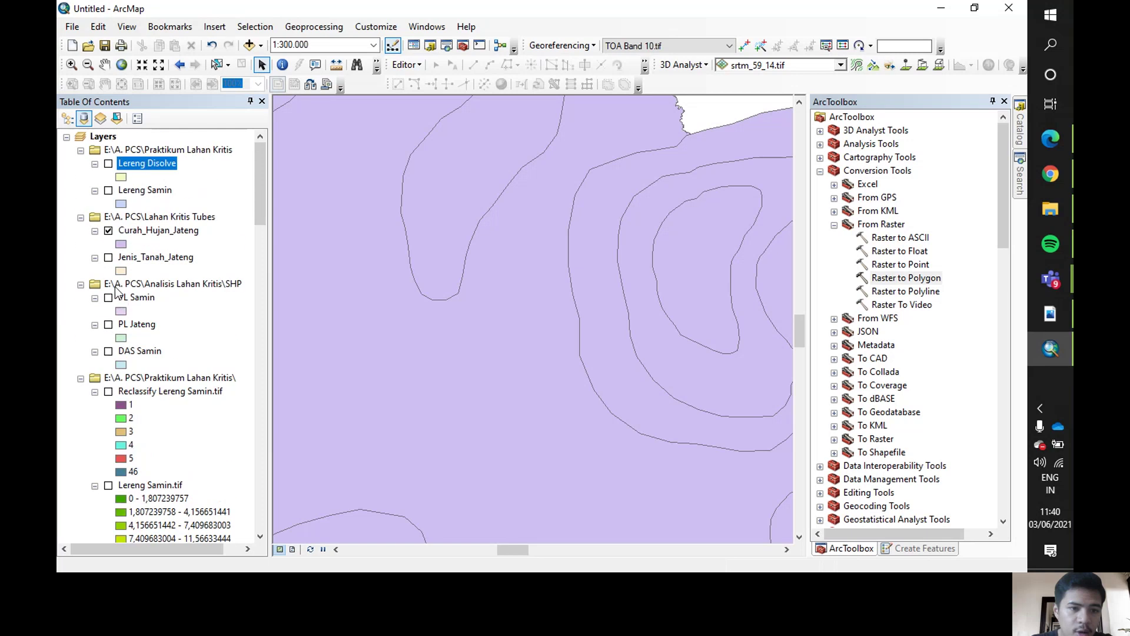
pyautogui.click(109, 230)
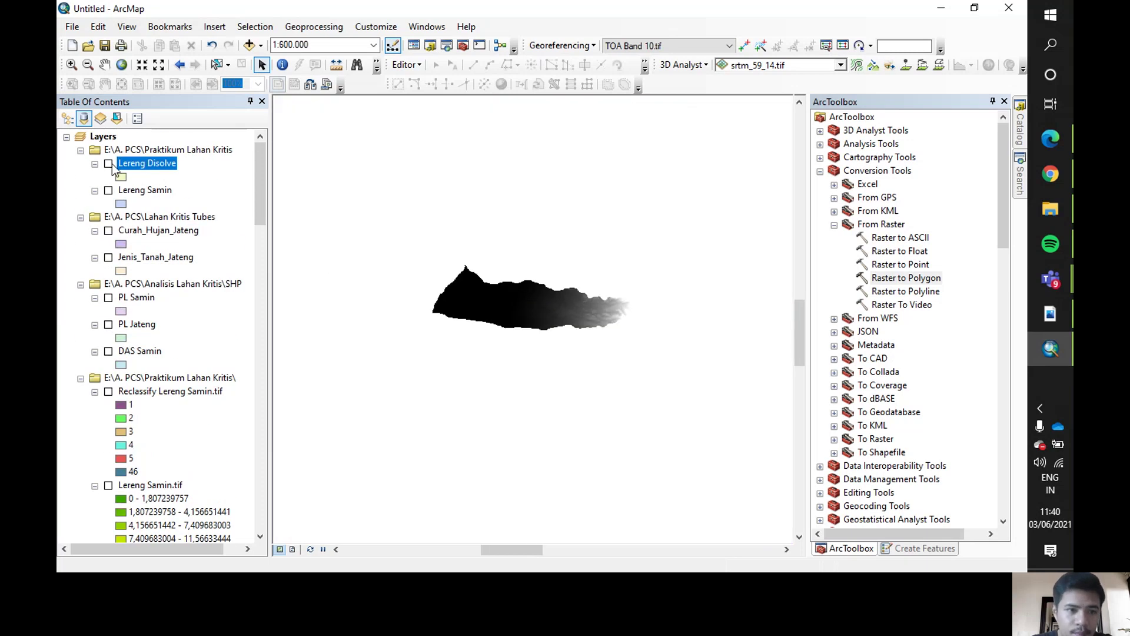
pyautogui.scroll(-3, 133, 186)
pyautogui.scroll(3, 124, 197)
pyautogui.click(108, 231)
pyautogui.scroll(-6, 116, 353)
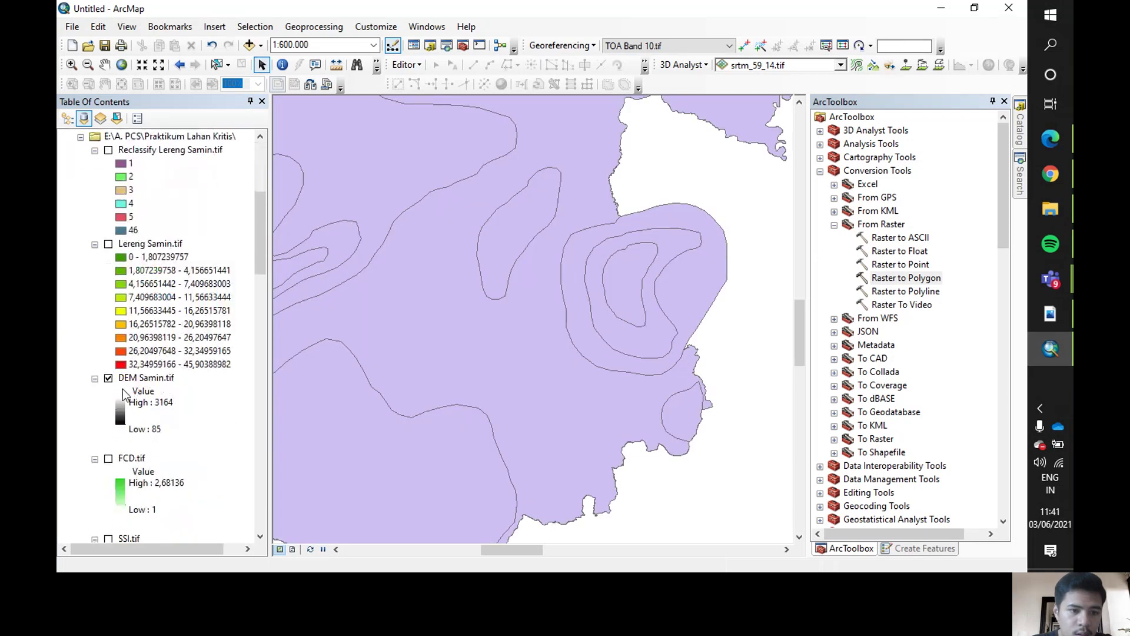
pyautogui.click(109, 378)
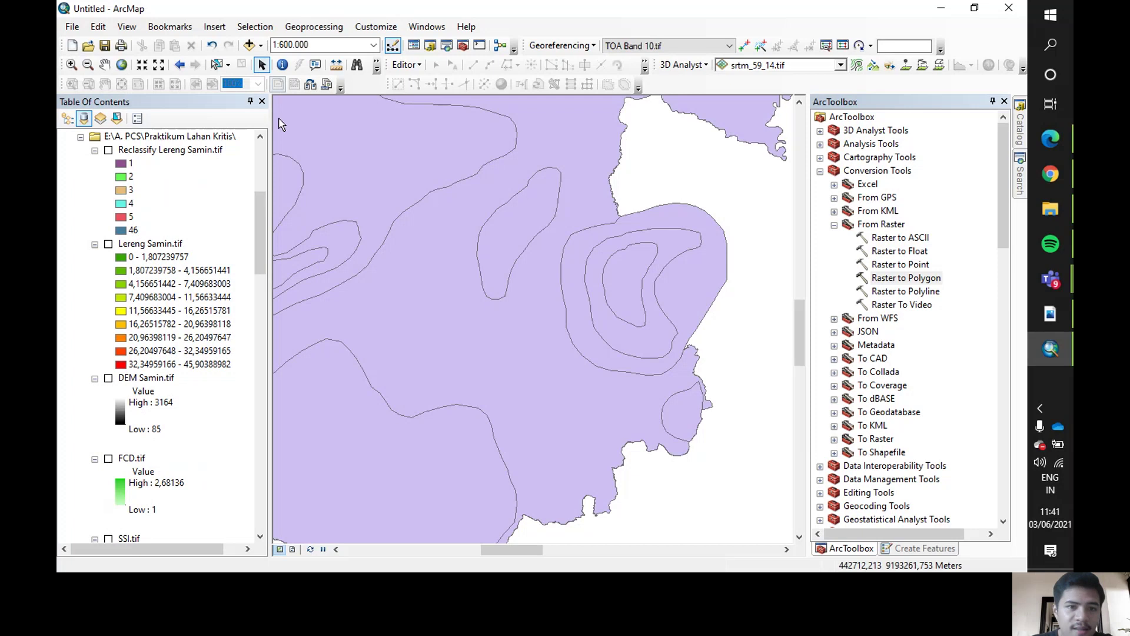
# Set up the Clip tool with Curah_Hujan_Jateng as input features and DAS Samin as clip features.
pyautogui.click(248, 47)
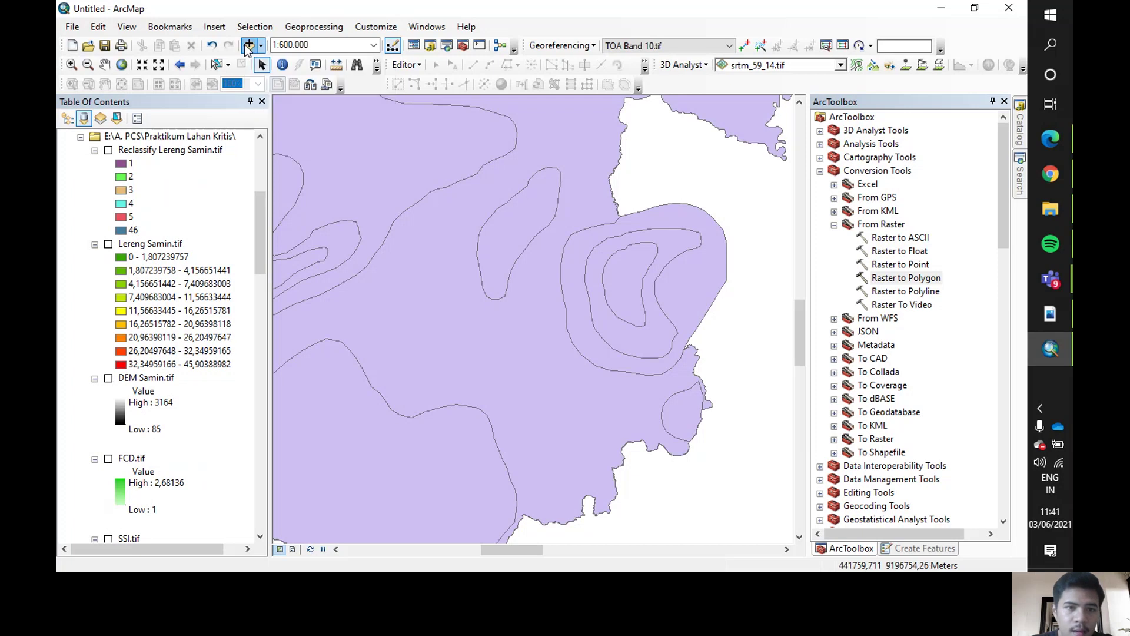
pyautogui.click(314, 26)
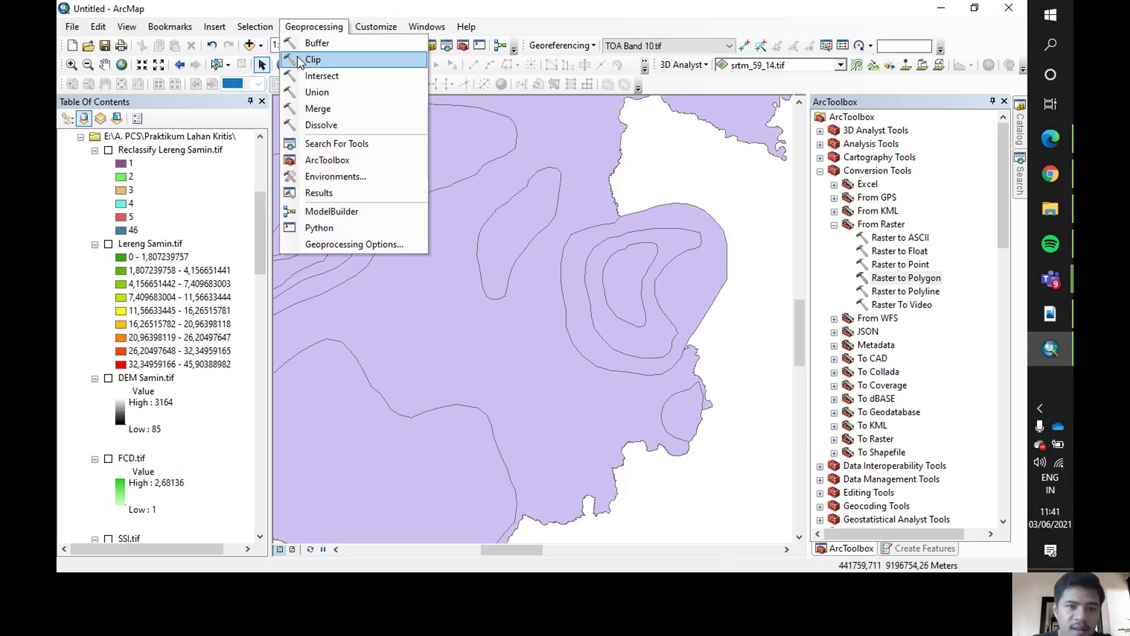
pyautogui.click(309, 59)
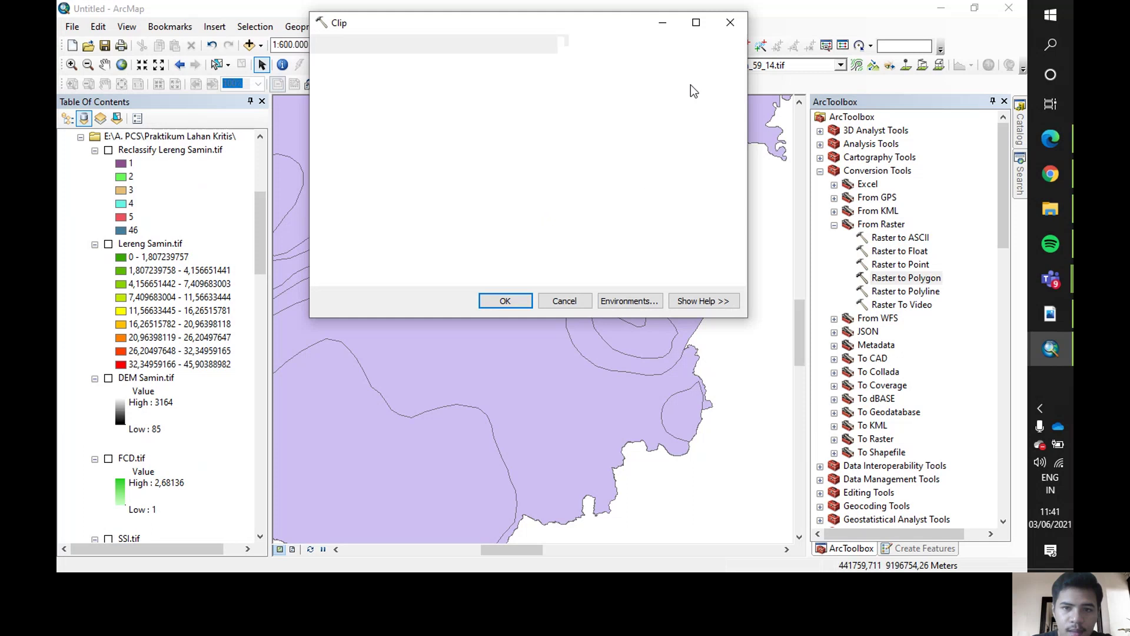
pyautogui.click(691, 65)
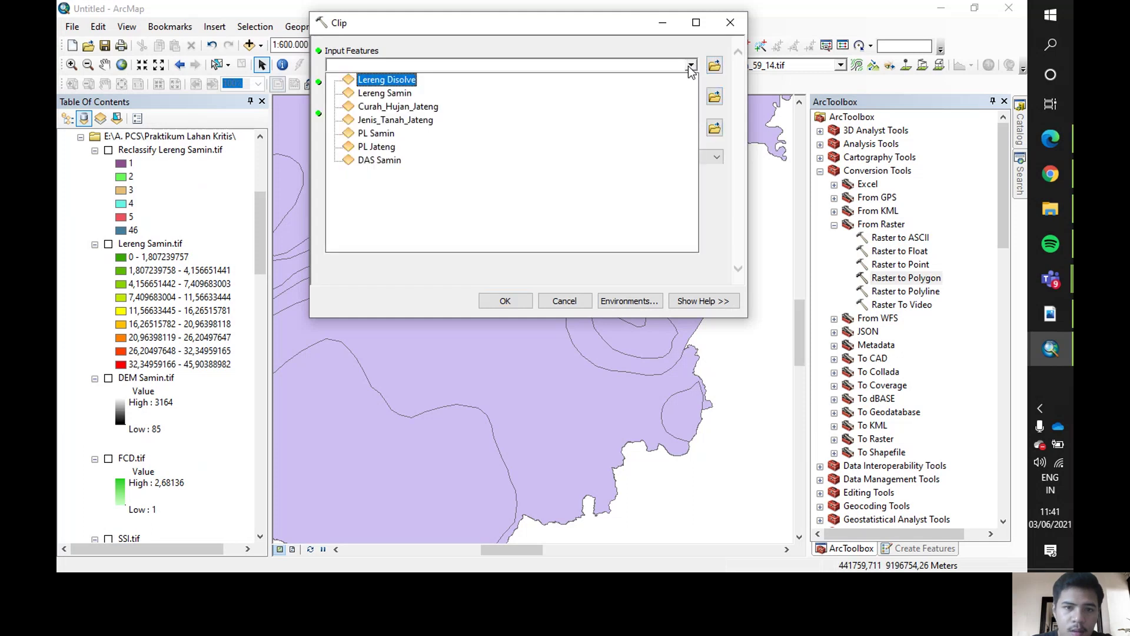
pyautogui.click(398, 106)
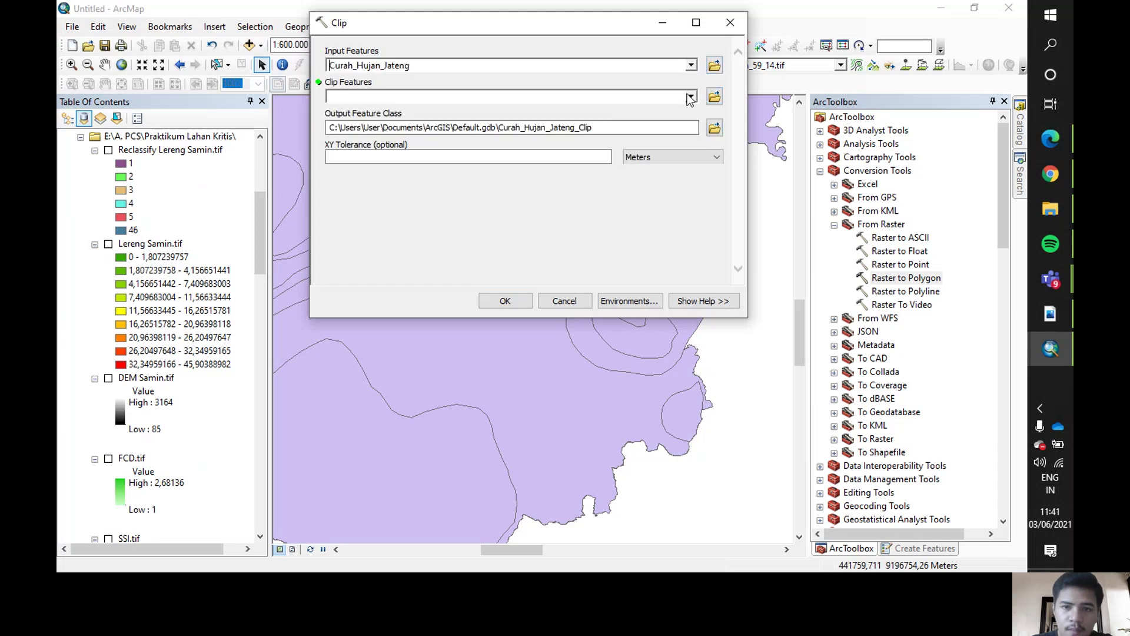
pyautogui.click(691, 97)
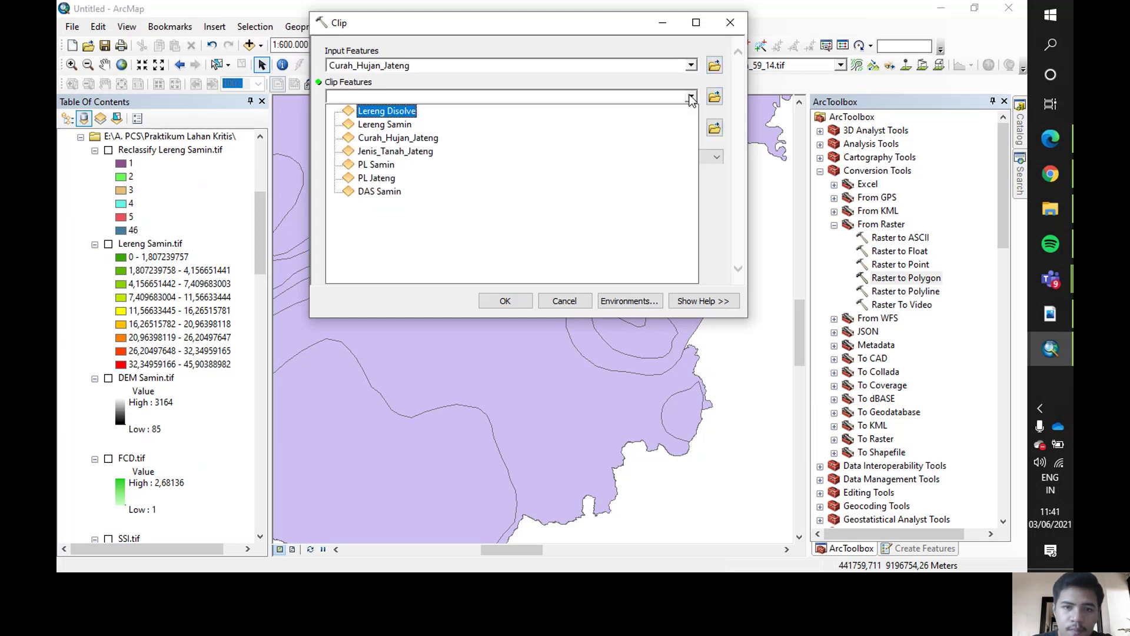
pyautogui.click(379, 191)
# Run the clip with output Curah Hujan.shp in the Praktikum Lahan Kritis folder, and hide the Curah_Hujan_Jateng layer.
pyautogui.click(714, 128)
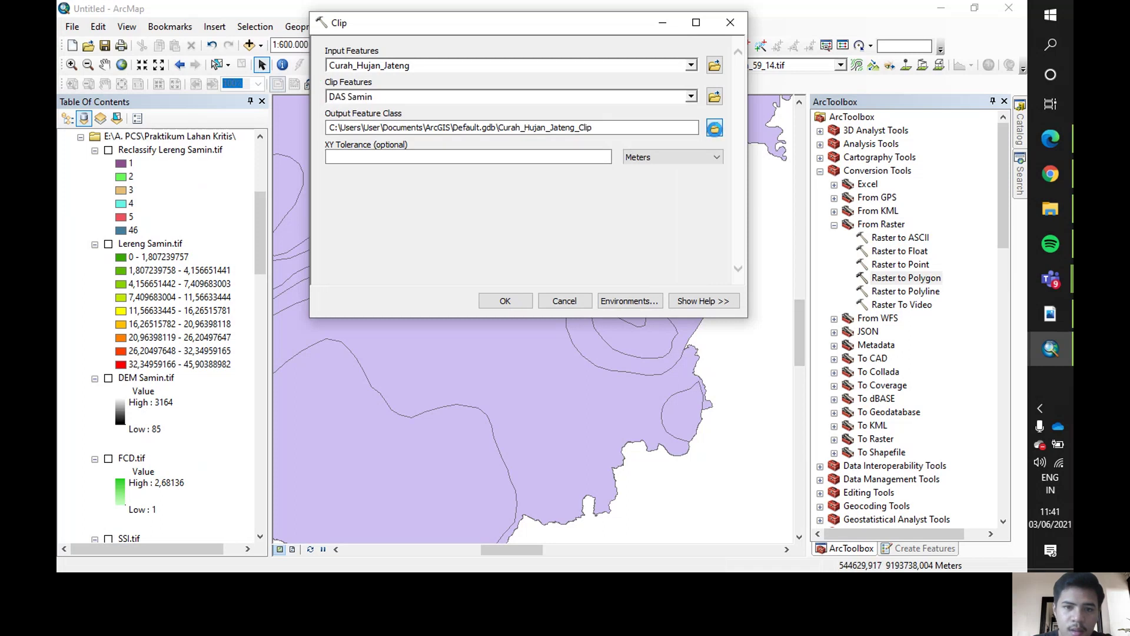
pyautogui.write('cUR')
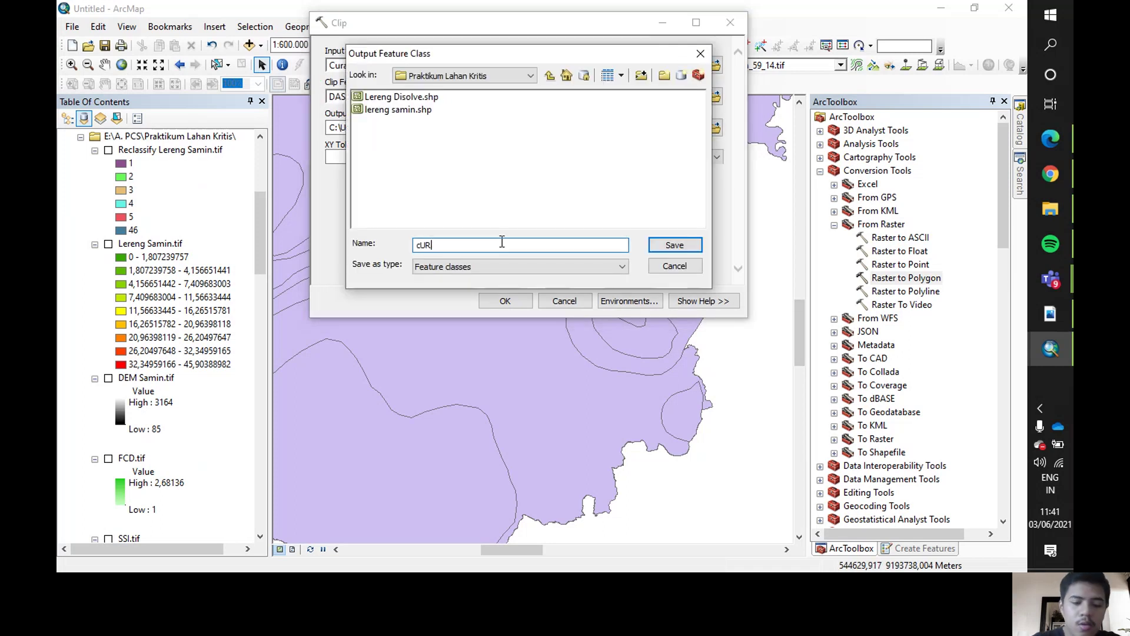
pyautogui.write('AH')
pyautogui.press('BackSpace')
pyautogui.press('BackSpace')
pyautogui.press('BackSpace')
pyautogui.press('BackSpace')
pyautogui.press('BackSpace')
pyautogui.press('BackSpace')
pyautogui.write('C')
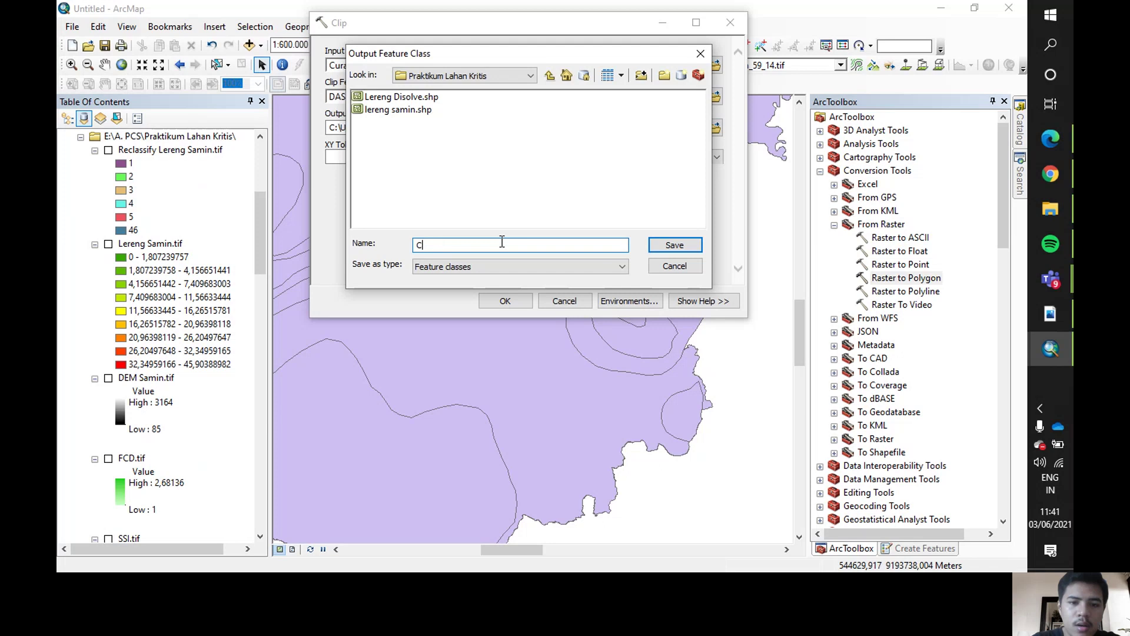
pyautogui.write('urah JHujan')
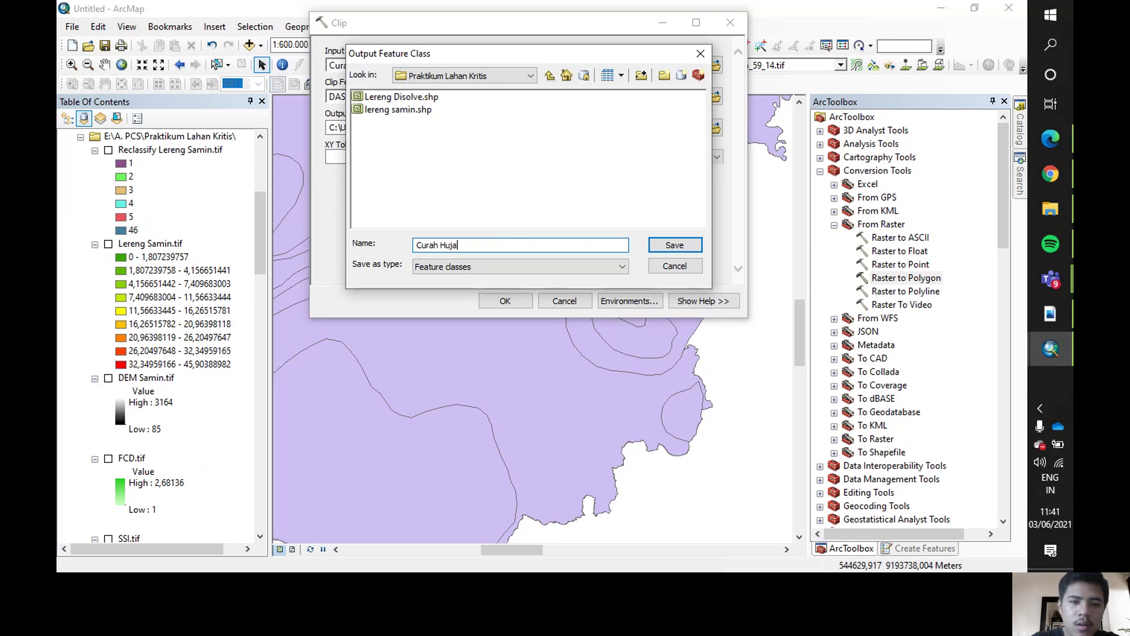
pyautogui.click(673, 247)
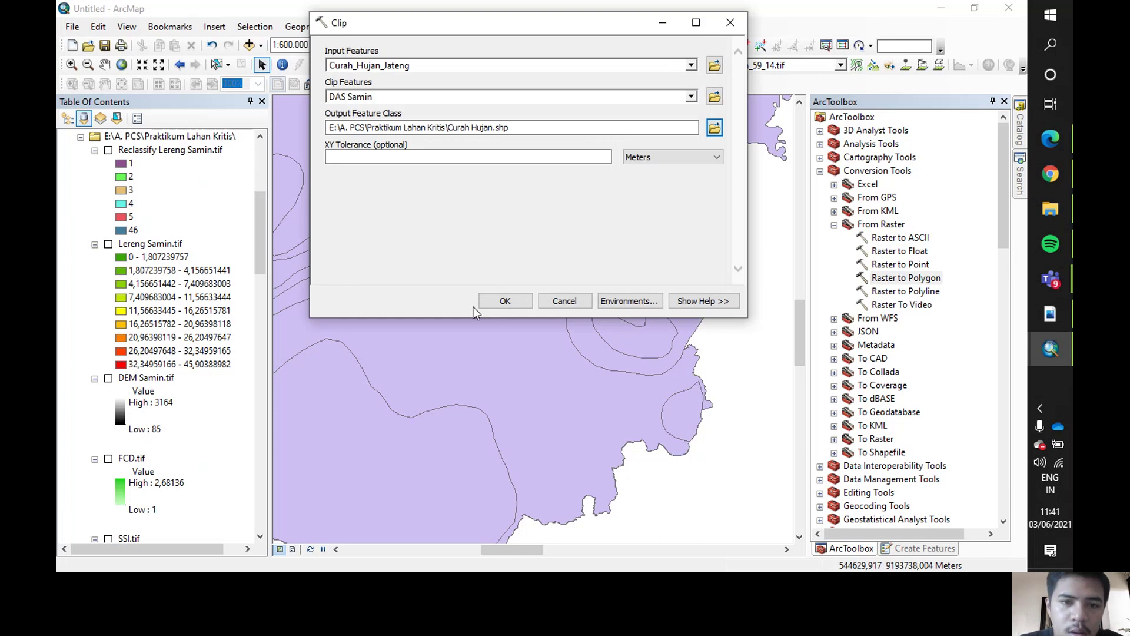
pyautogui.click(506, 301)
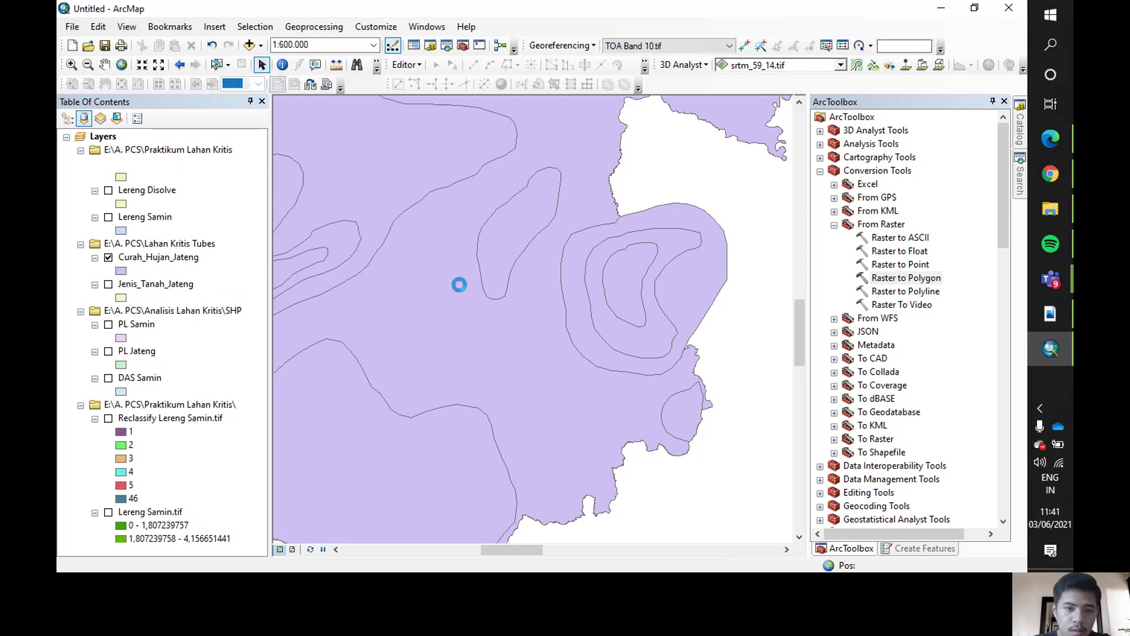
pyautogui.click(109, 258)
pyautogui.scroll(-1, 647, 321)
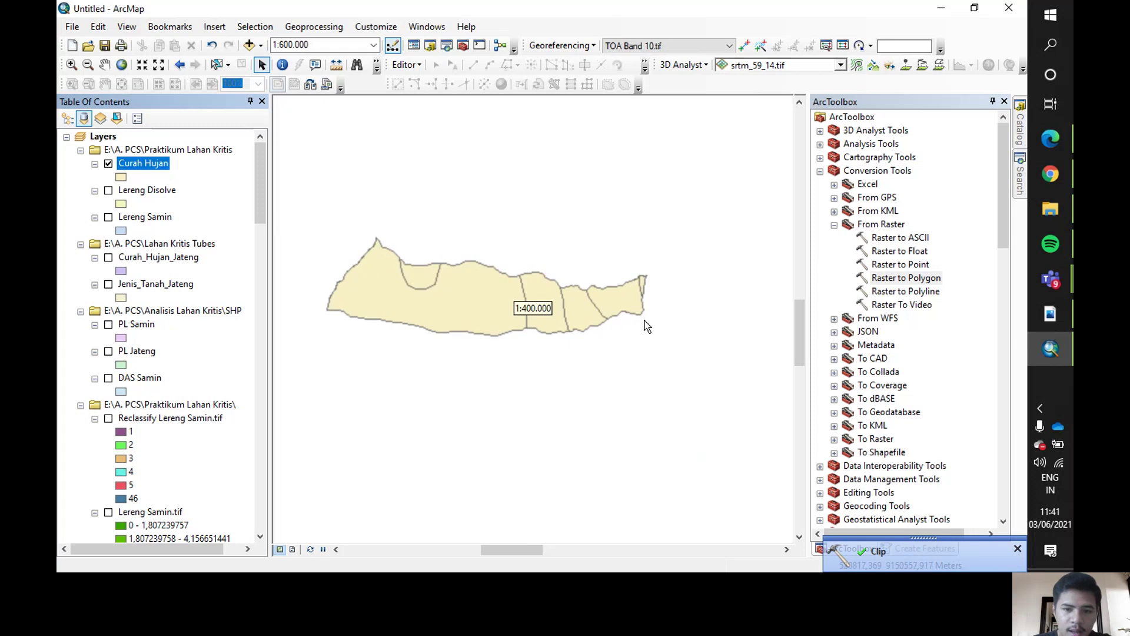
# Switch to Per11 Analisis Lahan Kritis.pdf in Nitro Pro and consult the rainfall erosivity (R) formula on page 50.
pyautogui.click(1051, 316)
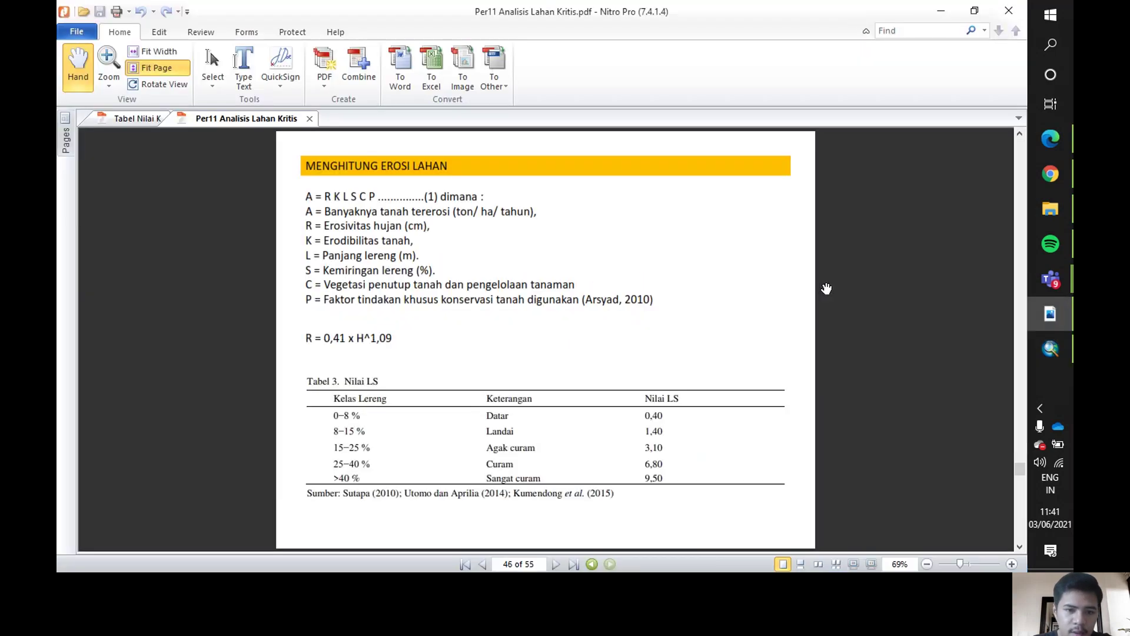
pyautogui.scroll(-10, 829, 291)
pyautogui.scroll(-3, 829, 291)
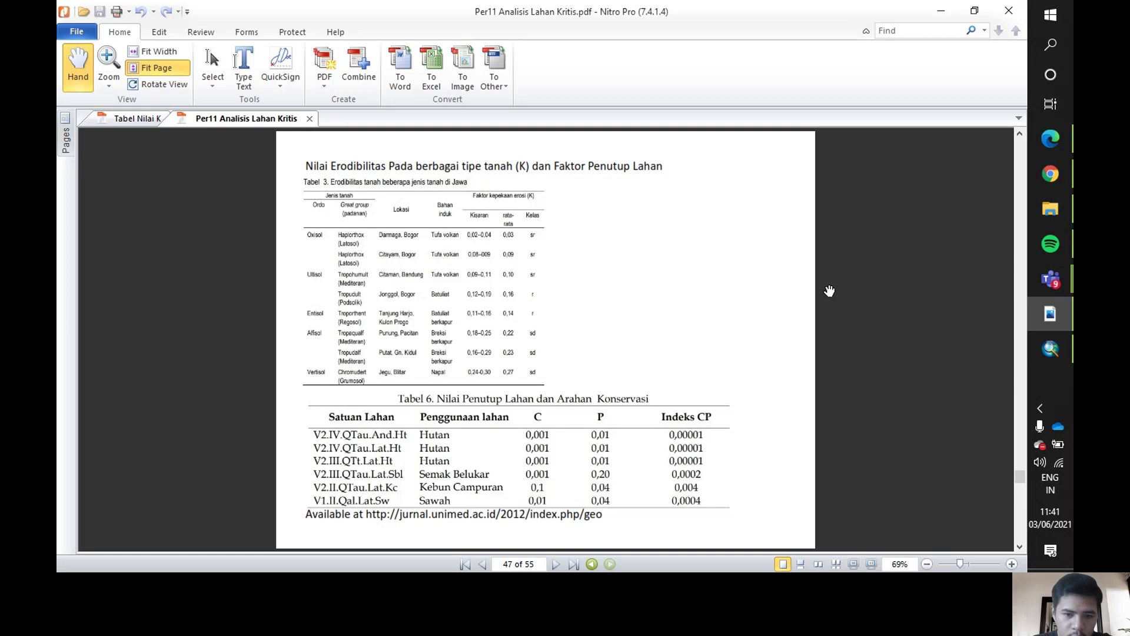
pyautogui.scroll(1, 831, 291)
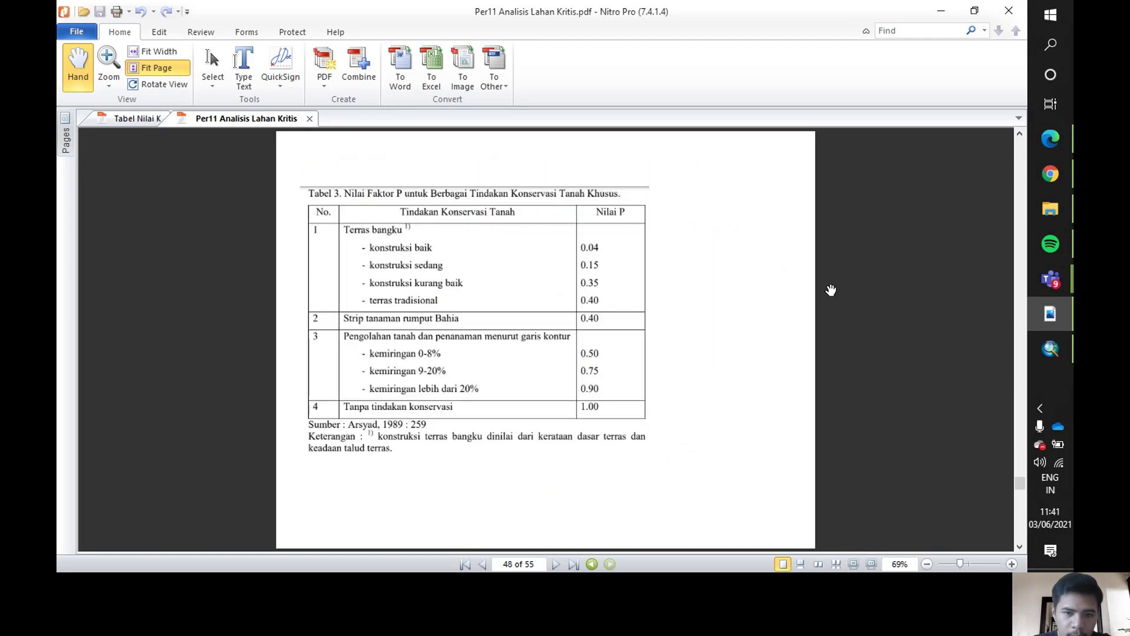
pyautogui.scroll(-1, 830, 289)
pyautogui.scroll(2, 830, 289)
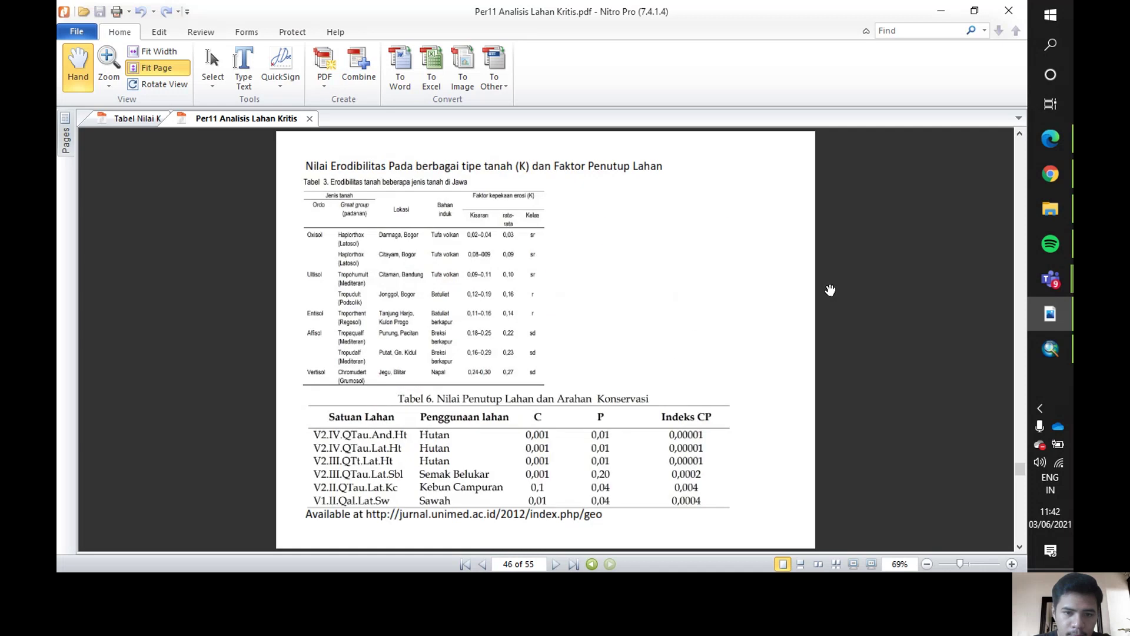
pyautogui.scroll(-4, 782, 288)
pyautogui.scroll(-3, 773, 285)
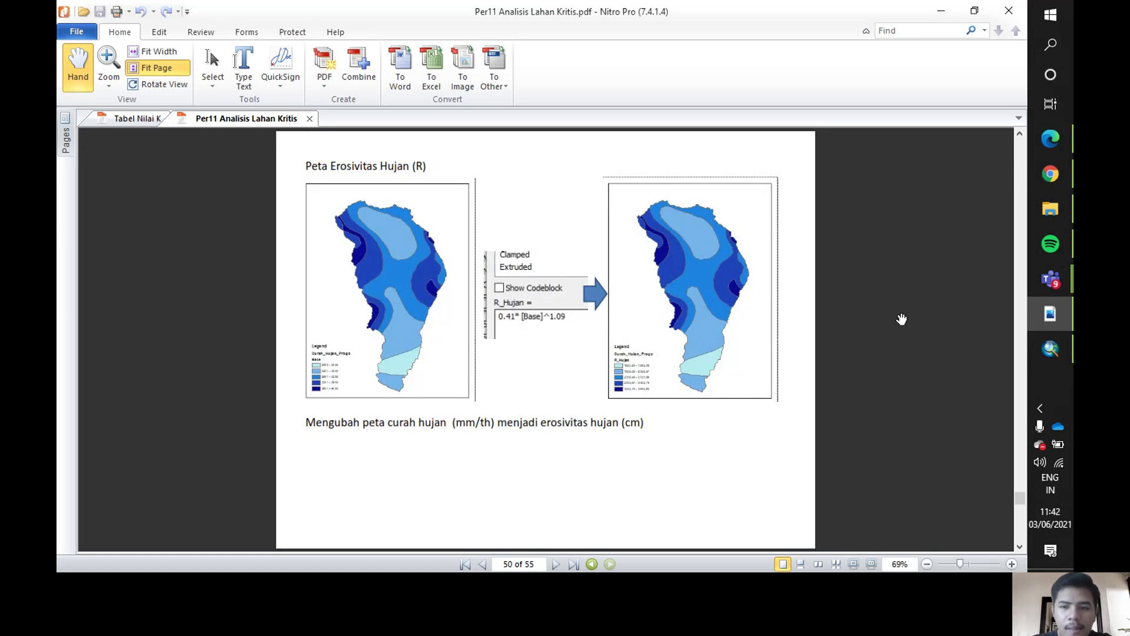
# Switch back to ArcMap and delete the PERIMETER and AREA fields from the Curah Hujan attribute table.
pyautogui.click(1047, 356)
pyautogui.rightClick(135, 163)
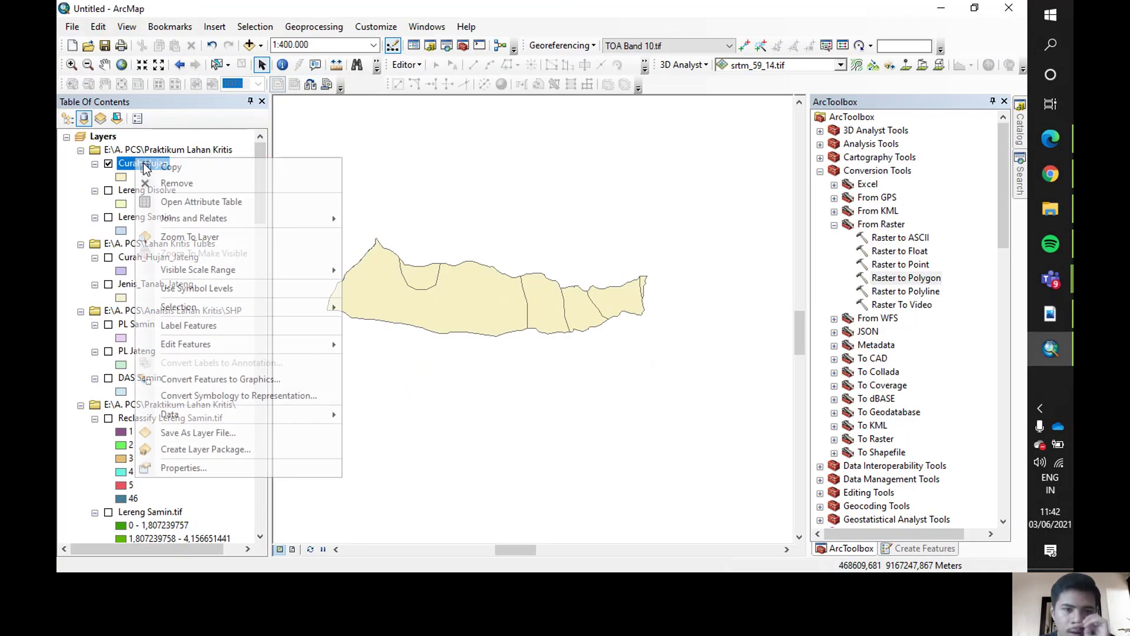
pyautogui.click(179, 201)
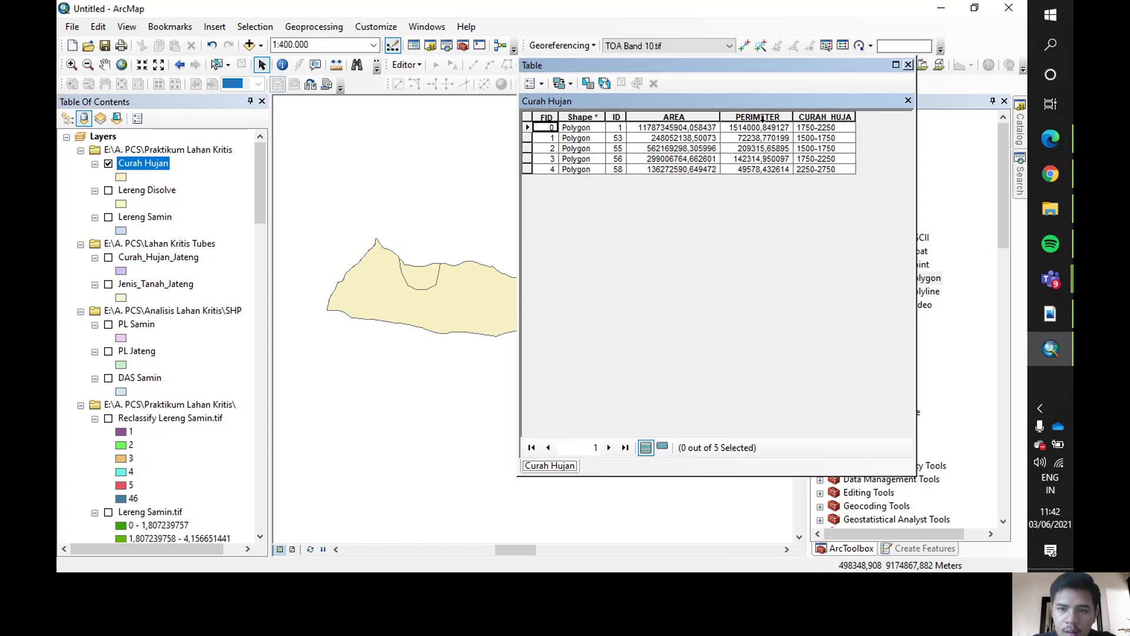
pyautogui.click(765, 118)
pyautogui.rightClick(765, 118)
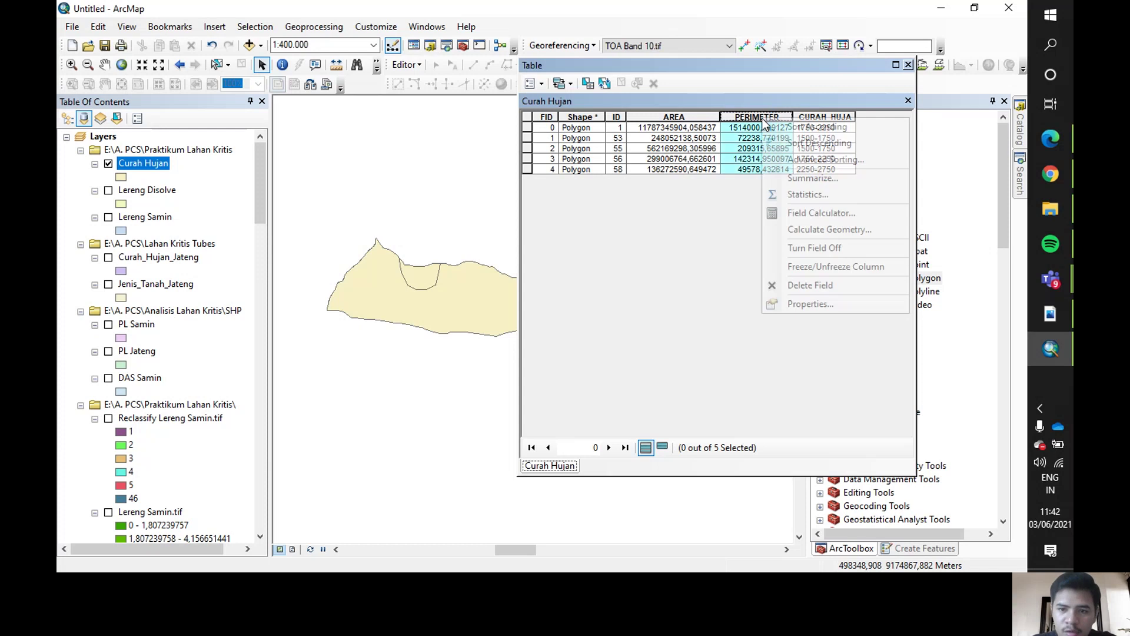
pyautogui.click(839, 284)
pyautogui.click(644, 348)
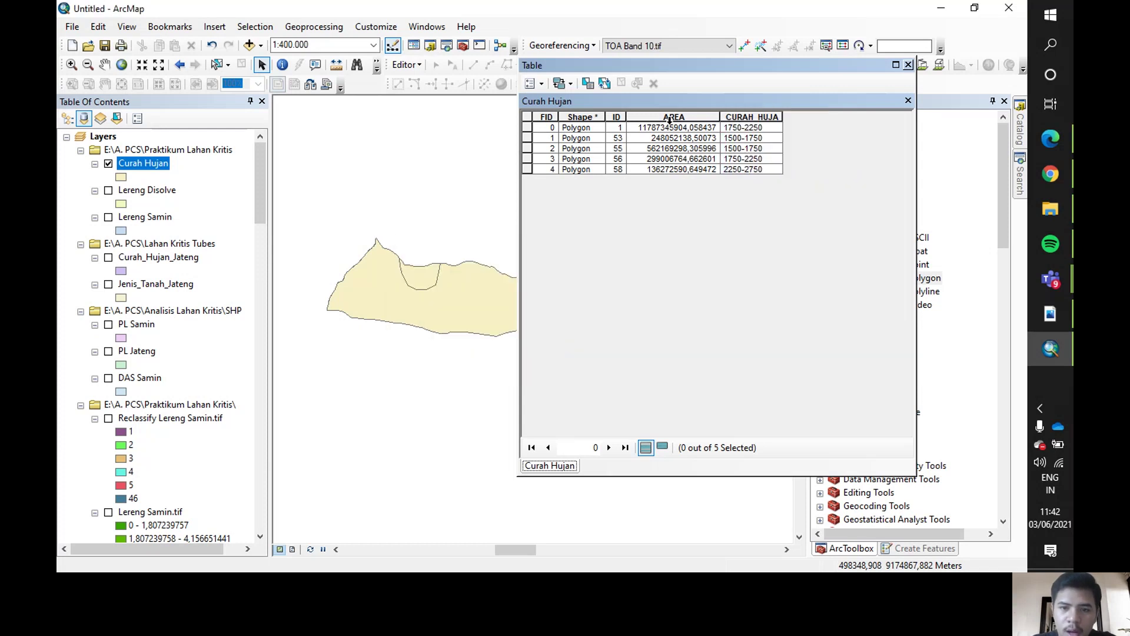
pyautogui.click(670, 118)
pyautogui.rightClick(671, 118)
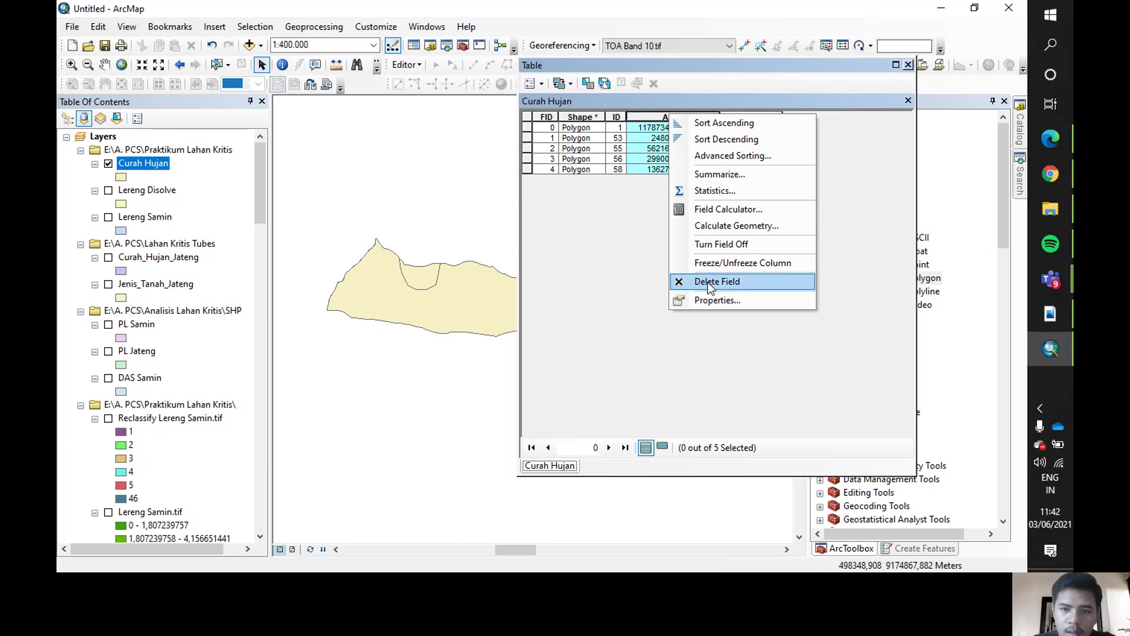
pyautogui.click(707, 281)
pyautogui.click(590, 350)
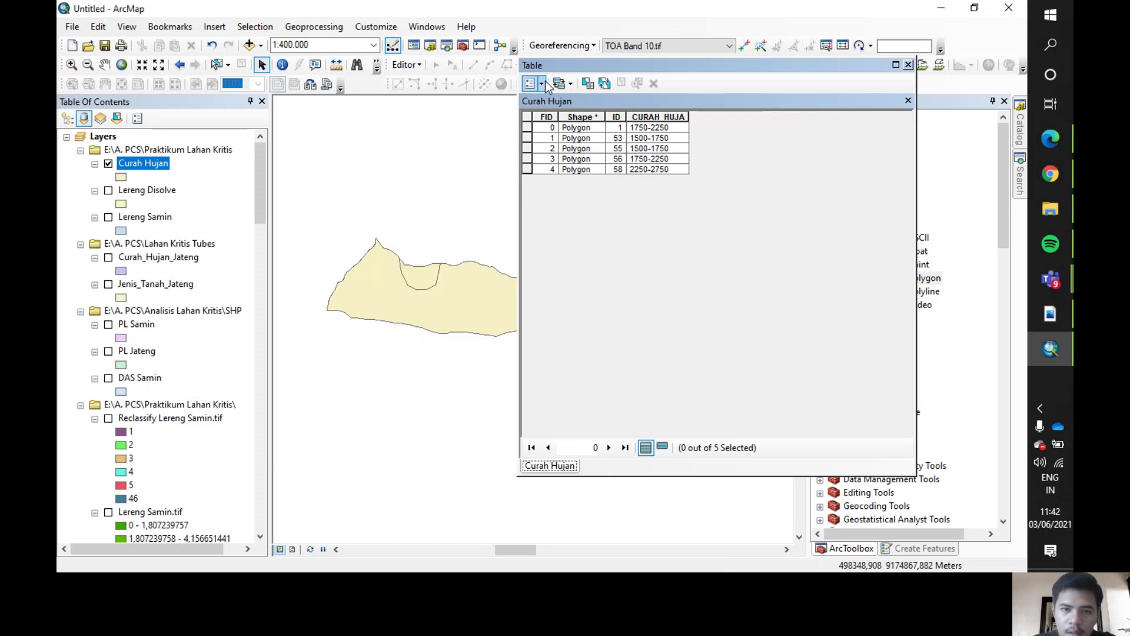
# Add a Double field named Base to the Curah Hujan attribute table.
pyautogui.click(541, 83)
pyautogui.click(574, 187)
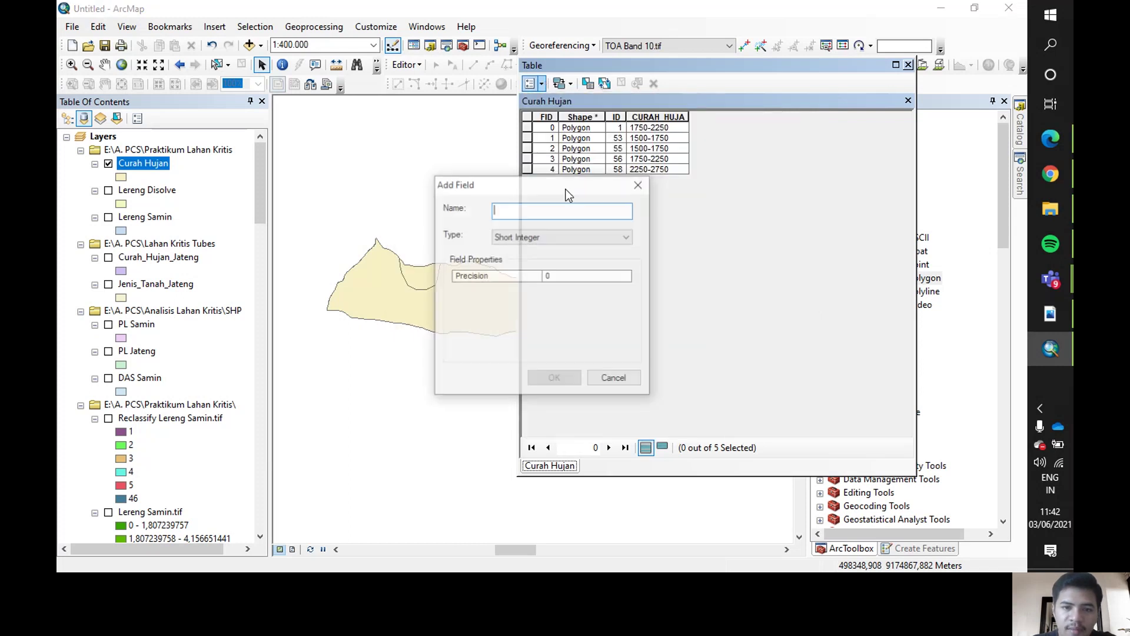
pyautogui.write('Bs')
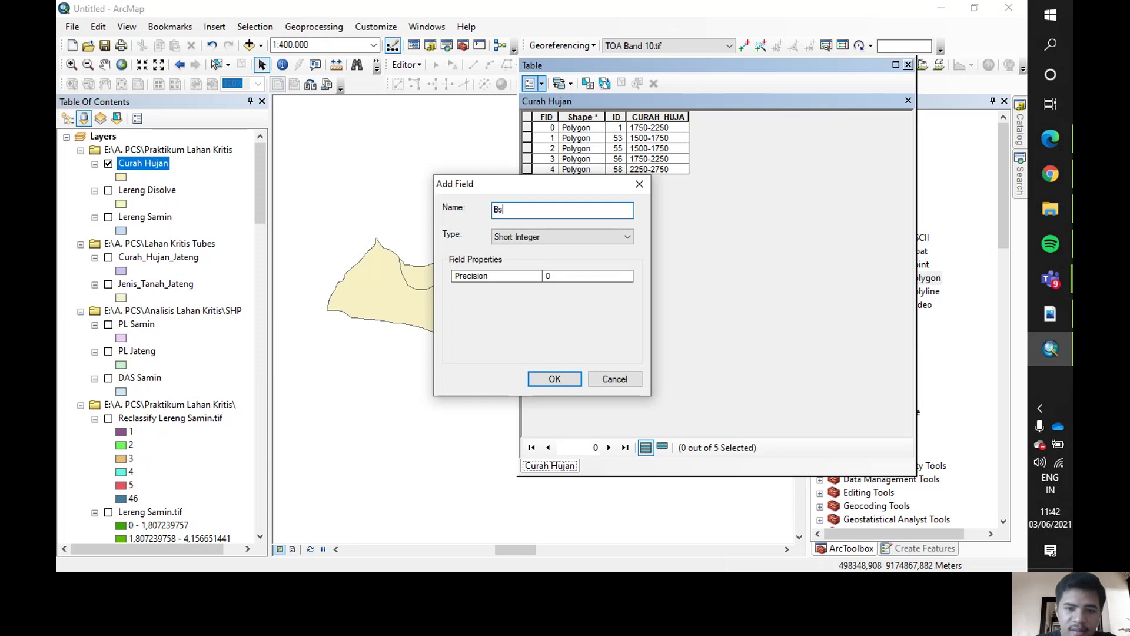
pyautogui.write('ase')
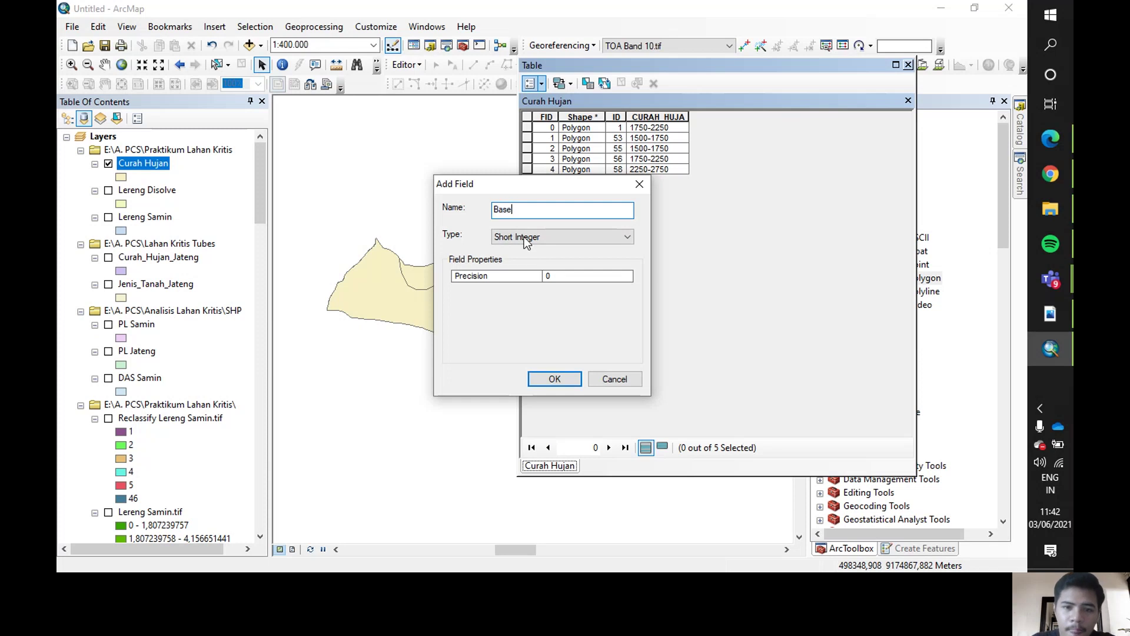
pyautogui.click(520, 238)
pyautogui.click(539, 278)
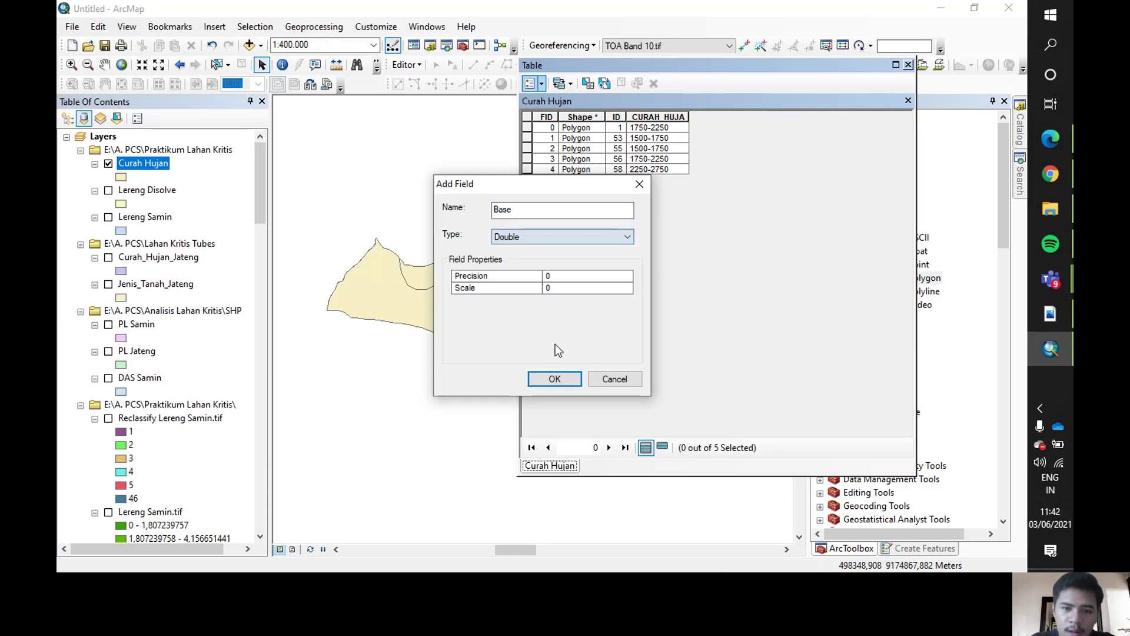
pyautogui.click(569, 377)
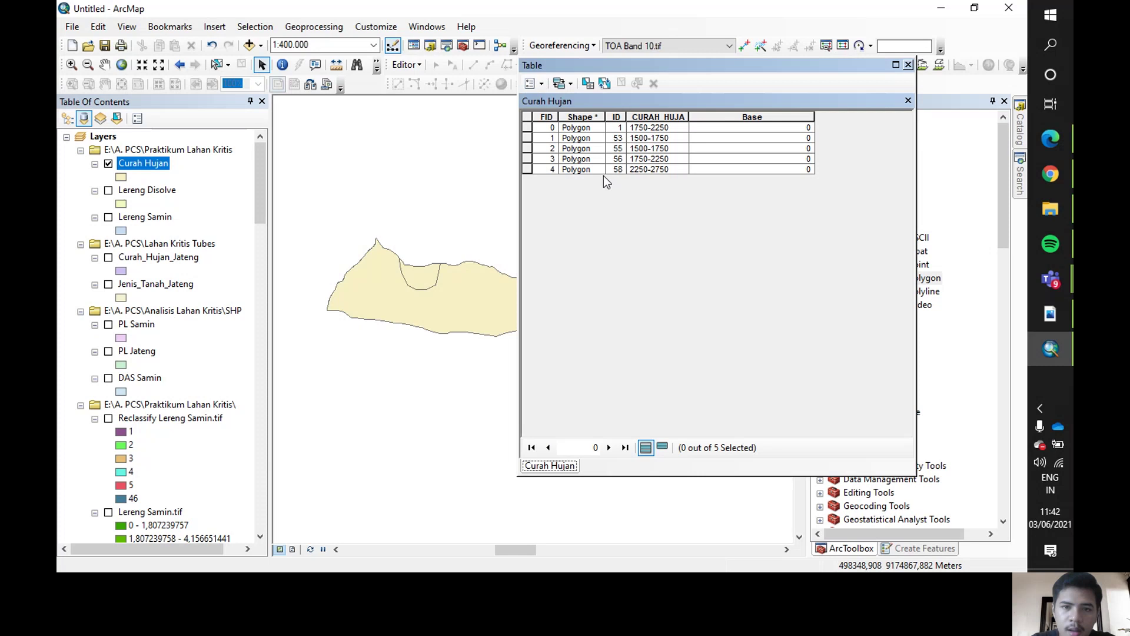
# Add a Double field named R_Hujan to the Curah Hujan table, and narrow the Base and R_Hujan columns.
pyautogui.click(541, 84)
pyautogui.click(571, 187)
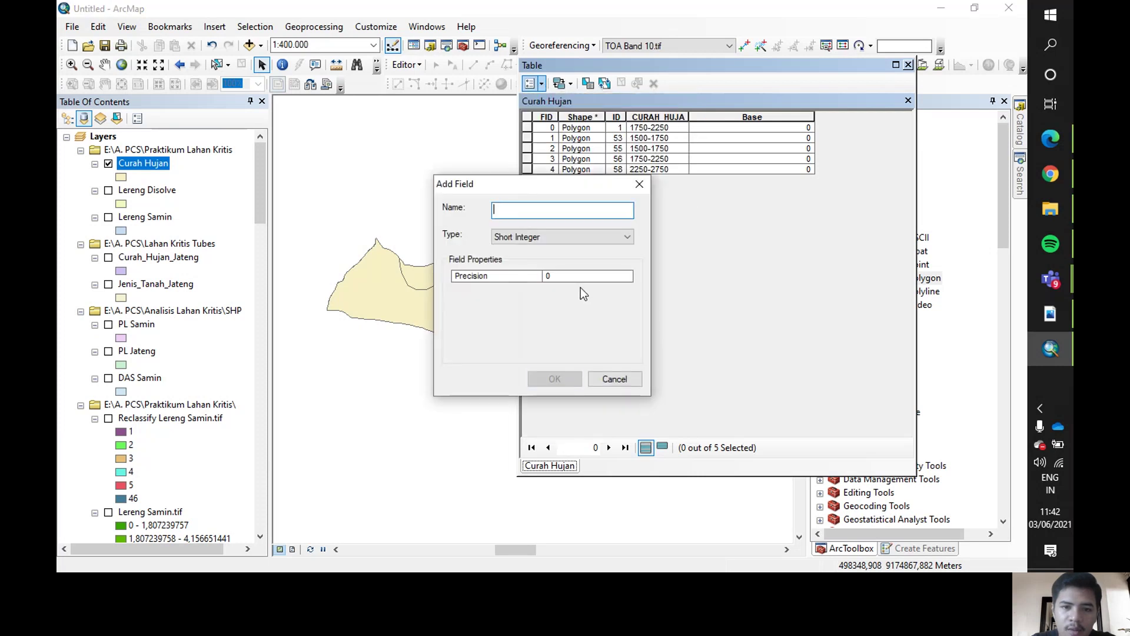
pyautogui.write('R_')
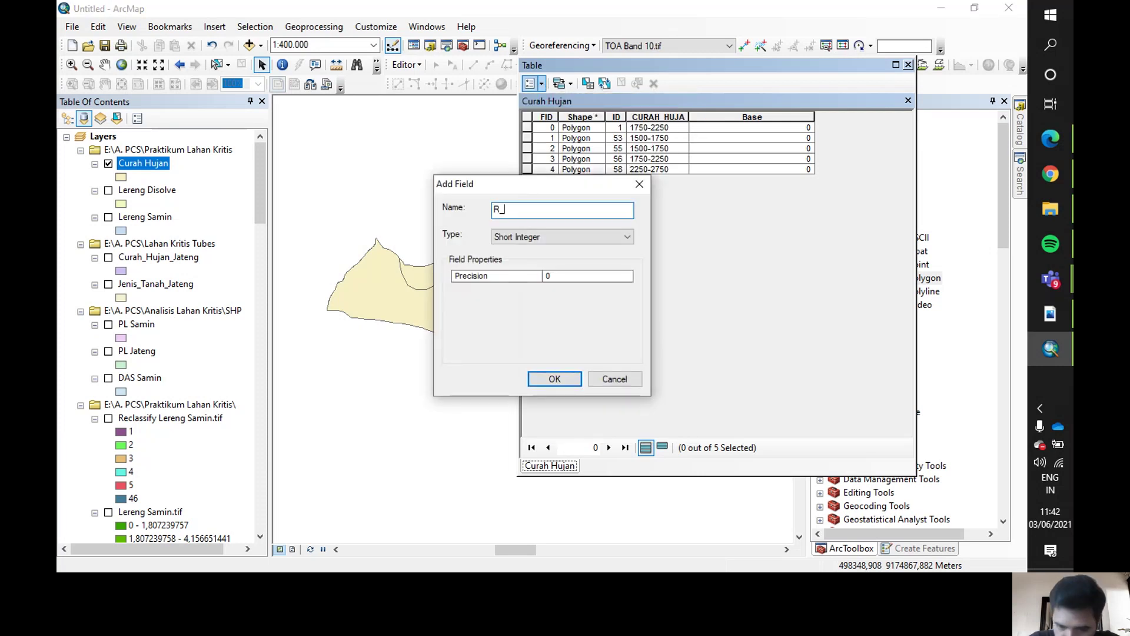
pyautogui.write('Hujan')
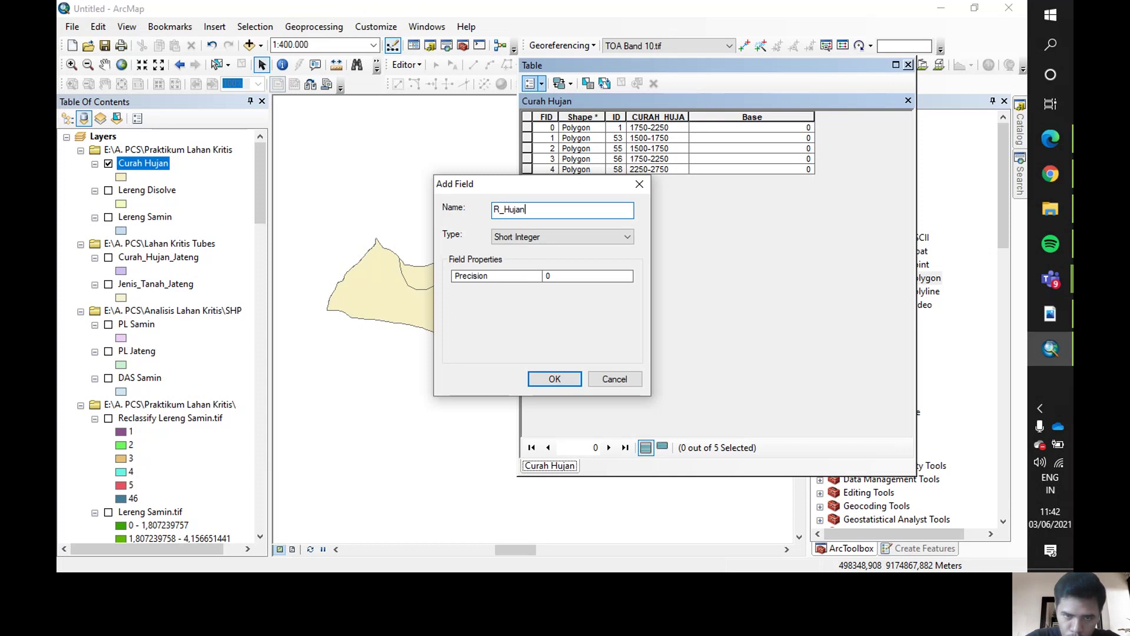
pyautogui.click(618, 236)
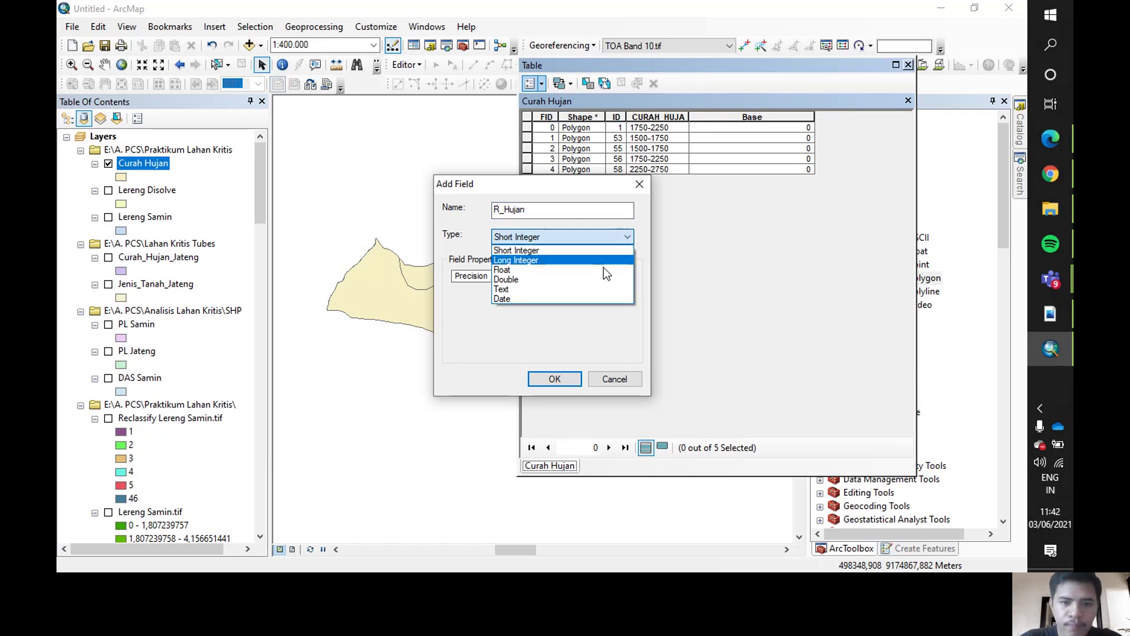
pyautogui.click(598, 279)
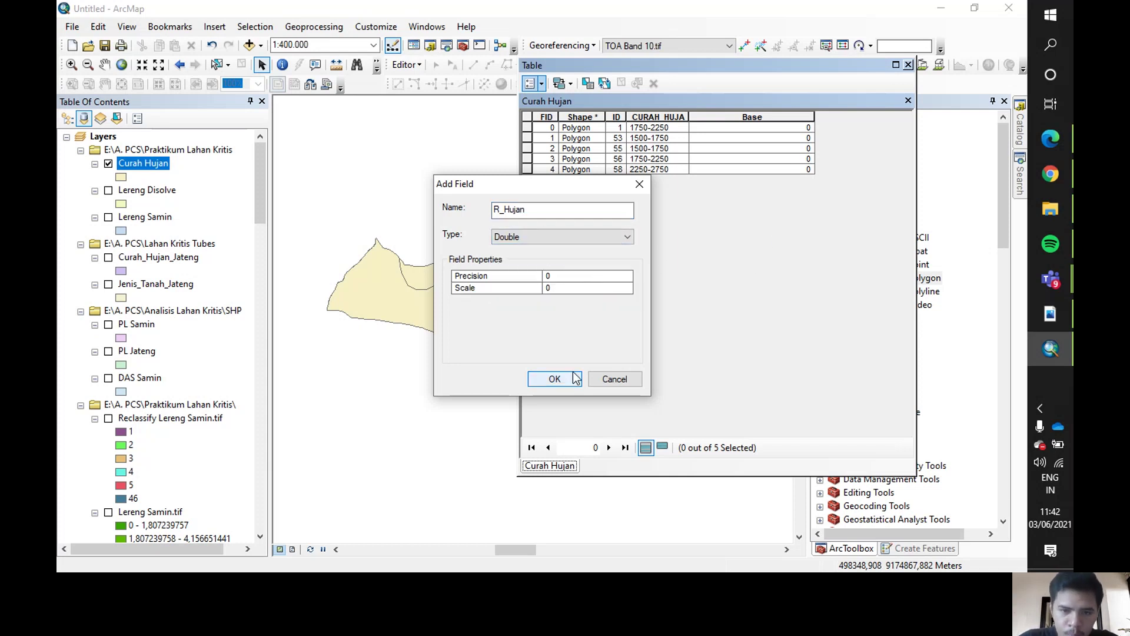
pyautogui.click(555, 378)
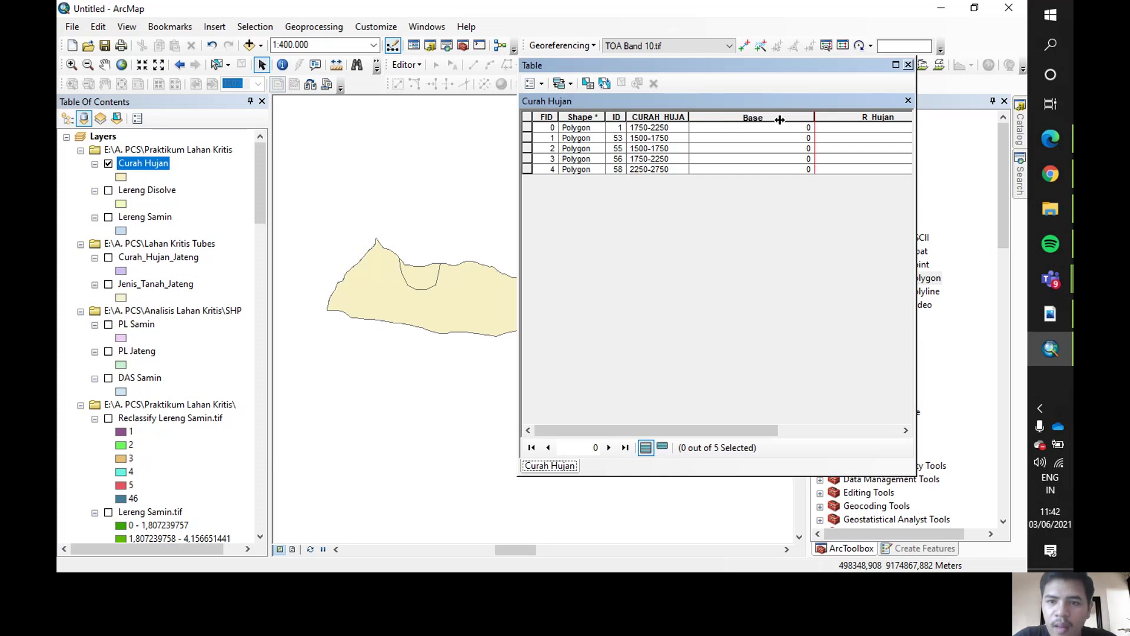
pyautogui.moveTo(780, 120); pyautogui.dragTo(736, 129)
pyautogui.moveTo(860, 115); pyautogui.dragTo(804, 126)
# Start an edit session on the Curah Hujan layer, continuing past the spatial reference warnings.
pyautogui.click(716, 131)
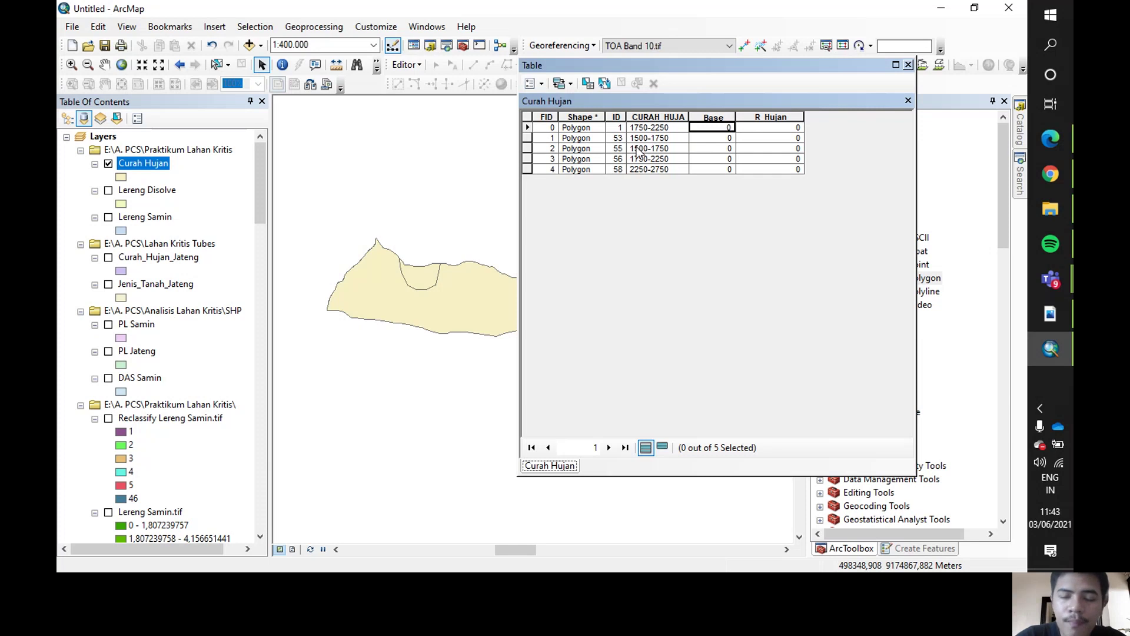
pyautogui.rightClick(149, 166)
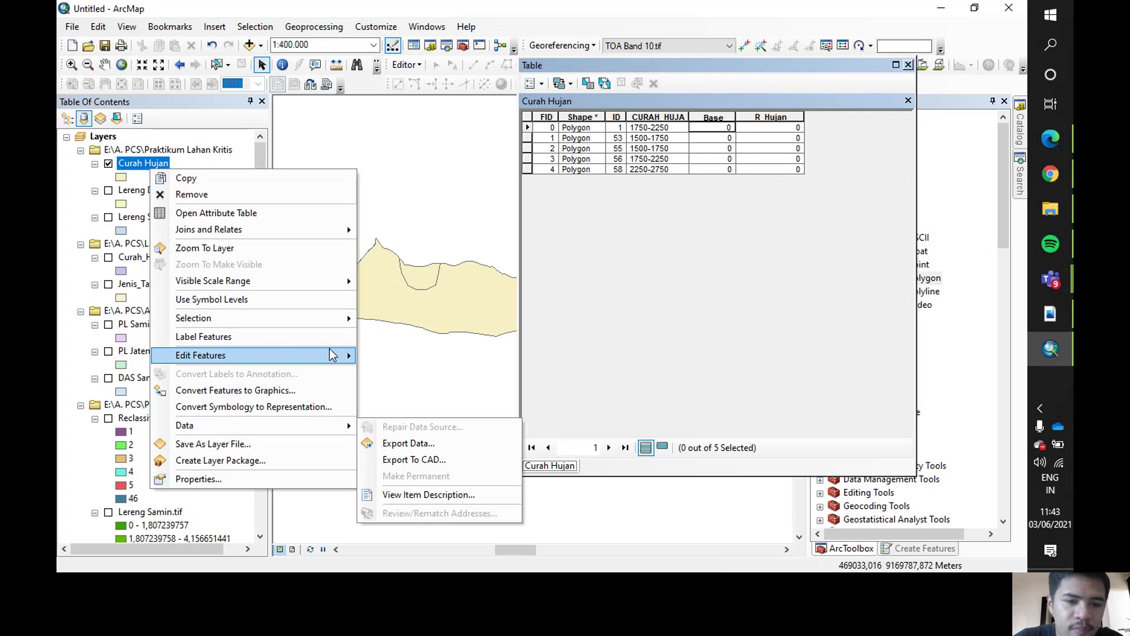
pyautogui.moveTo(331, 355)
pyautogui.click(389, 356)
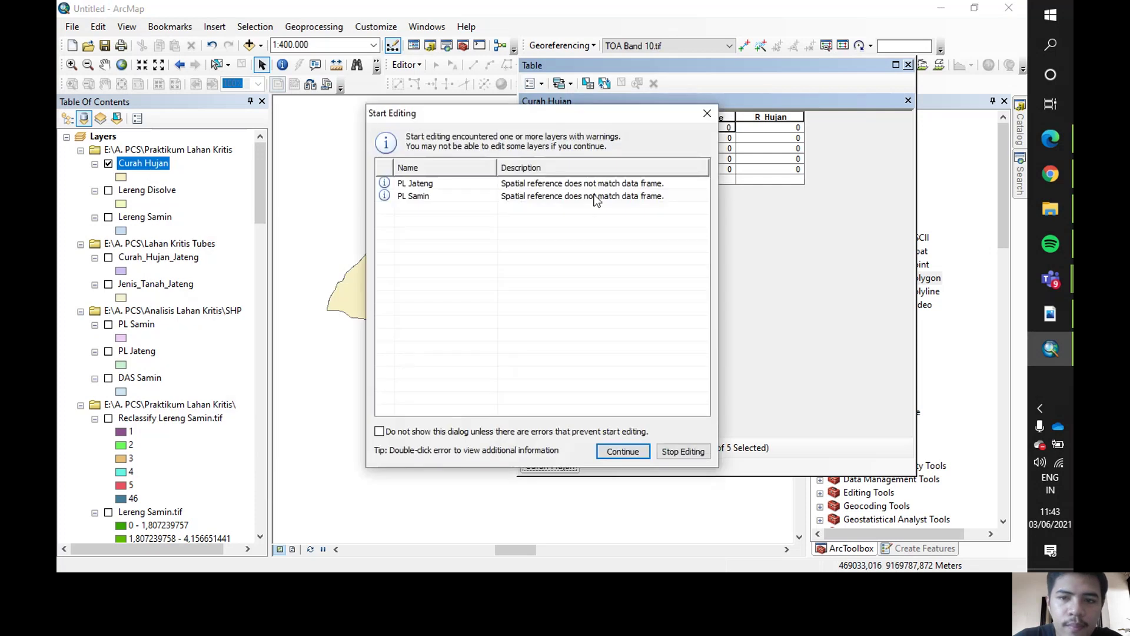
pyautogui.click(622, 451)
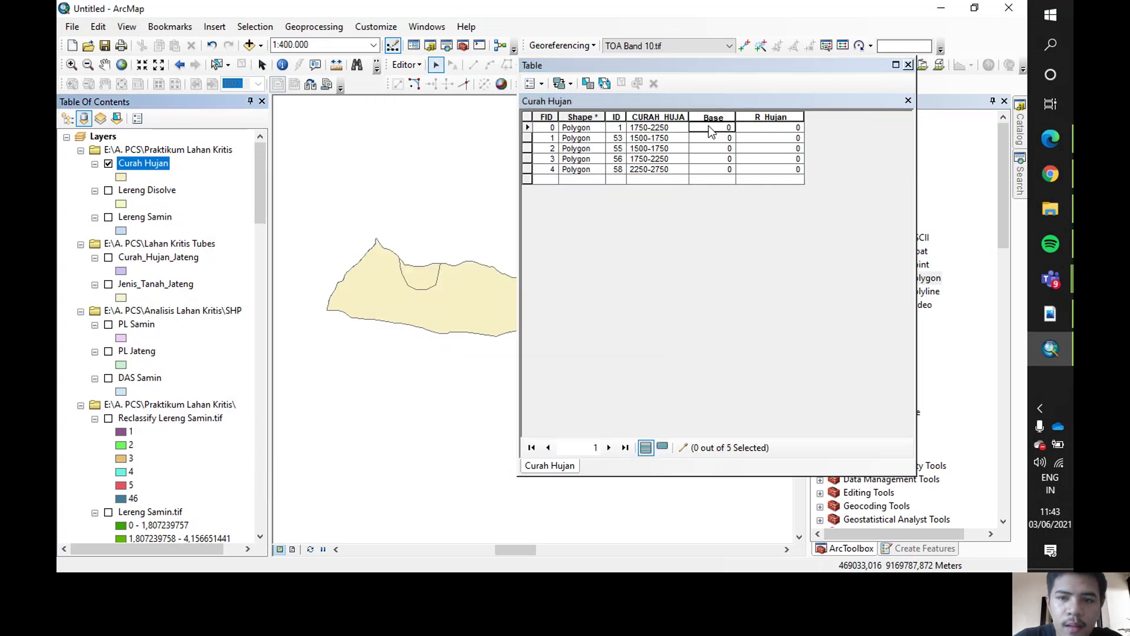
pyautogui.click(709, 127)
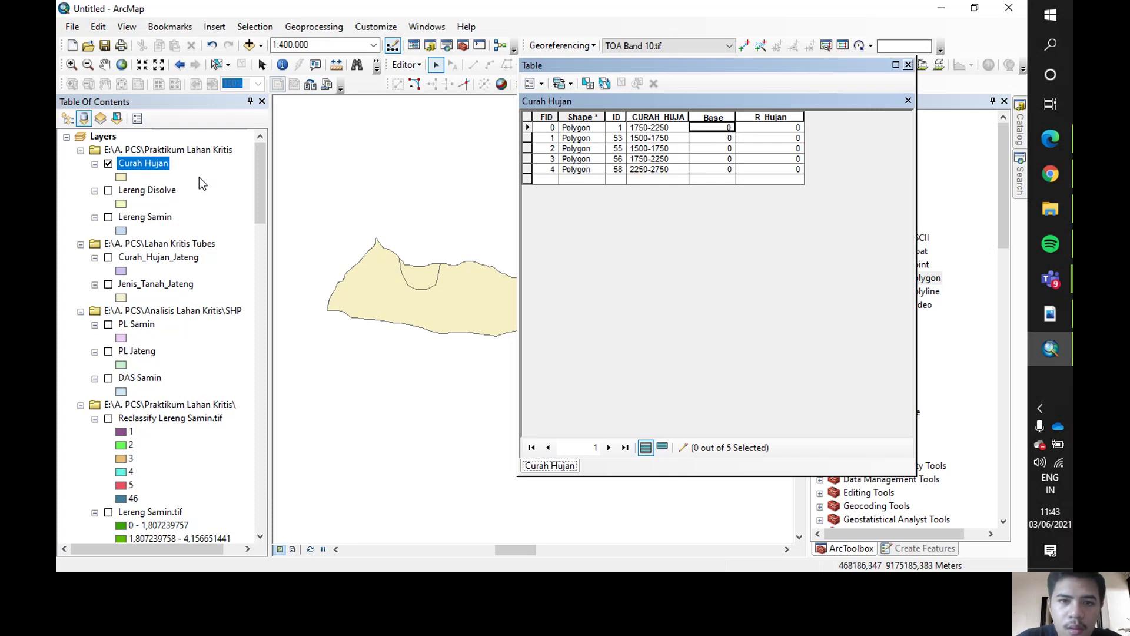
pyautogui.rightClick(143, 163)
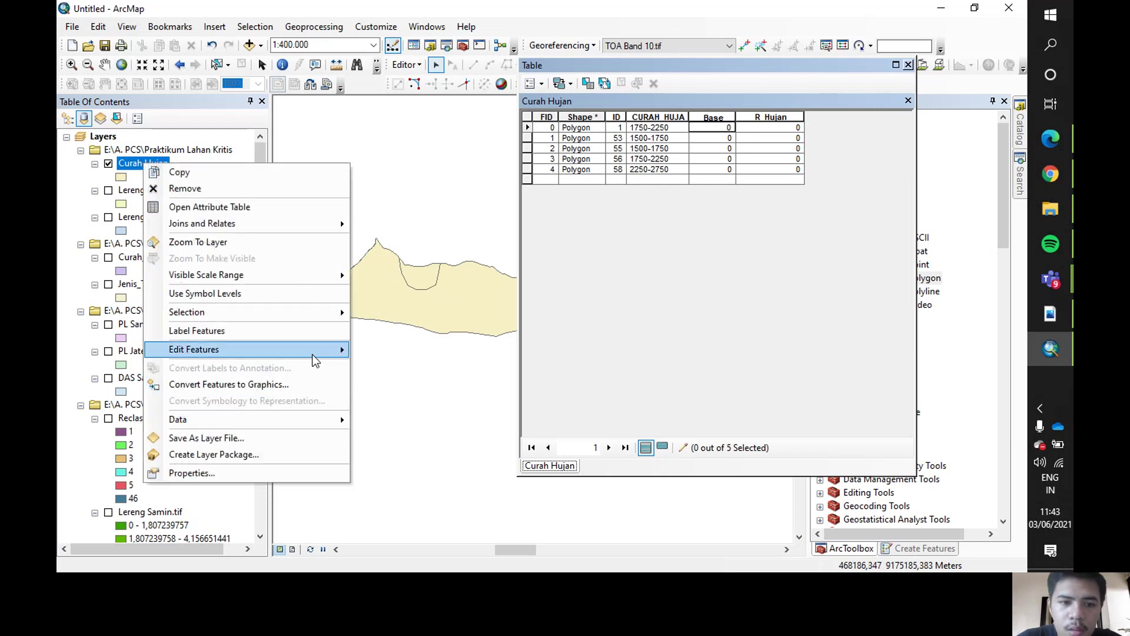
pyautogui.click(740, 141)
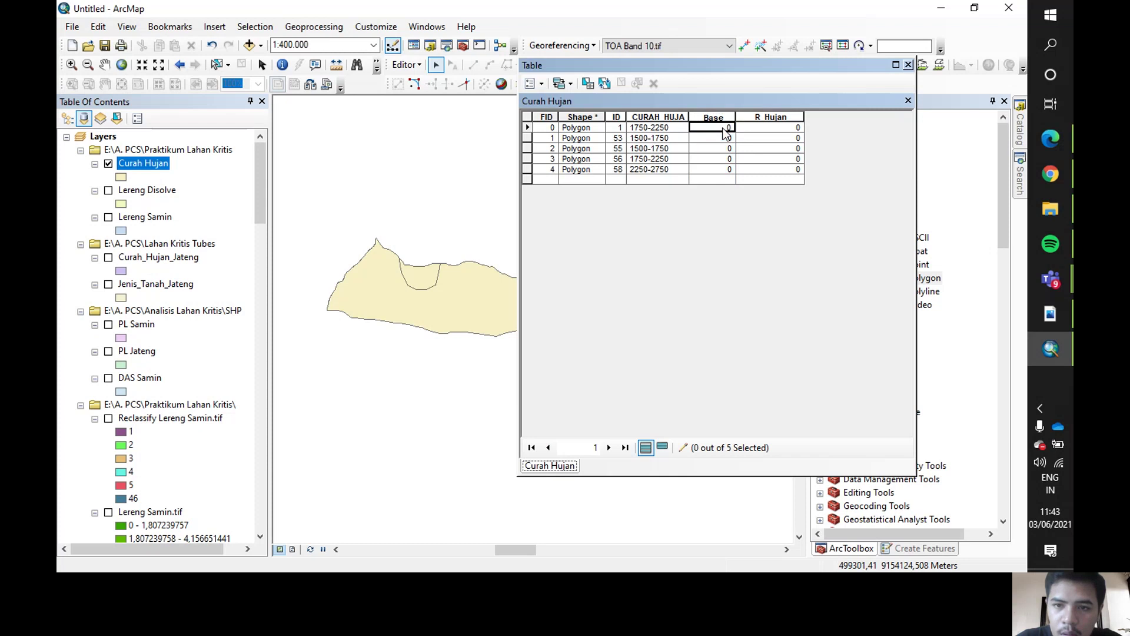
# Fill the Base field for FID 0 to 4 with the rainfall class midpoints 2000, 1625, 1625, 2000 and 2500.
pyautogui.click(724, 128)
pyautogui.press('BackSpace')
pyautogui.write('2000')
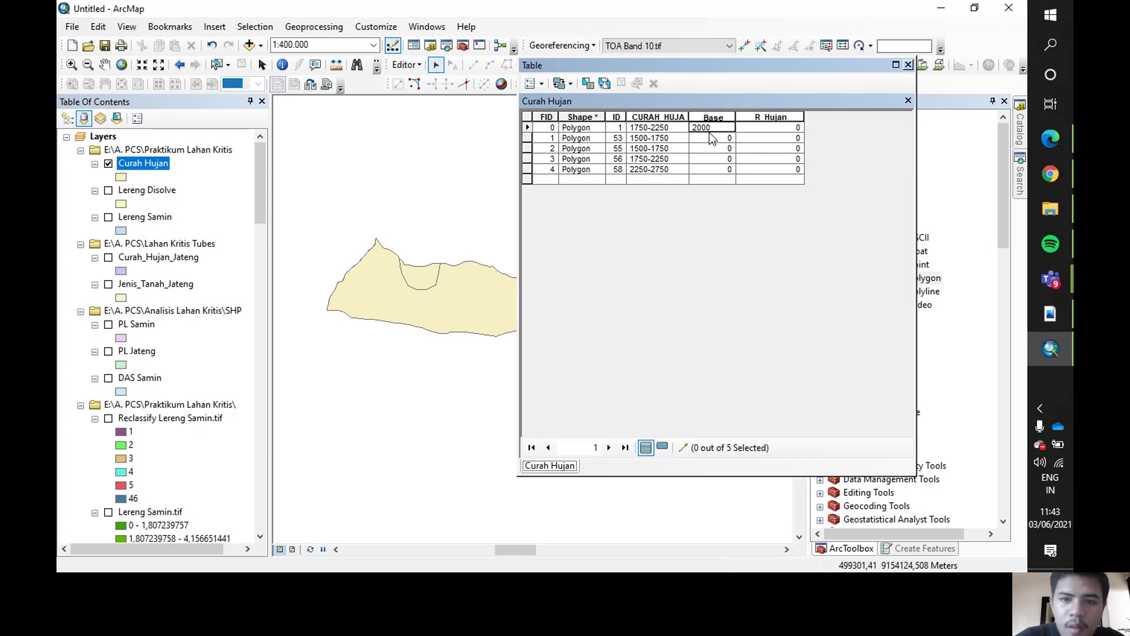
pyautogui.press('Return')
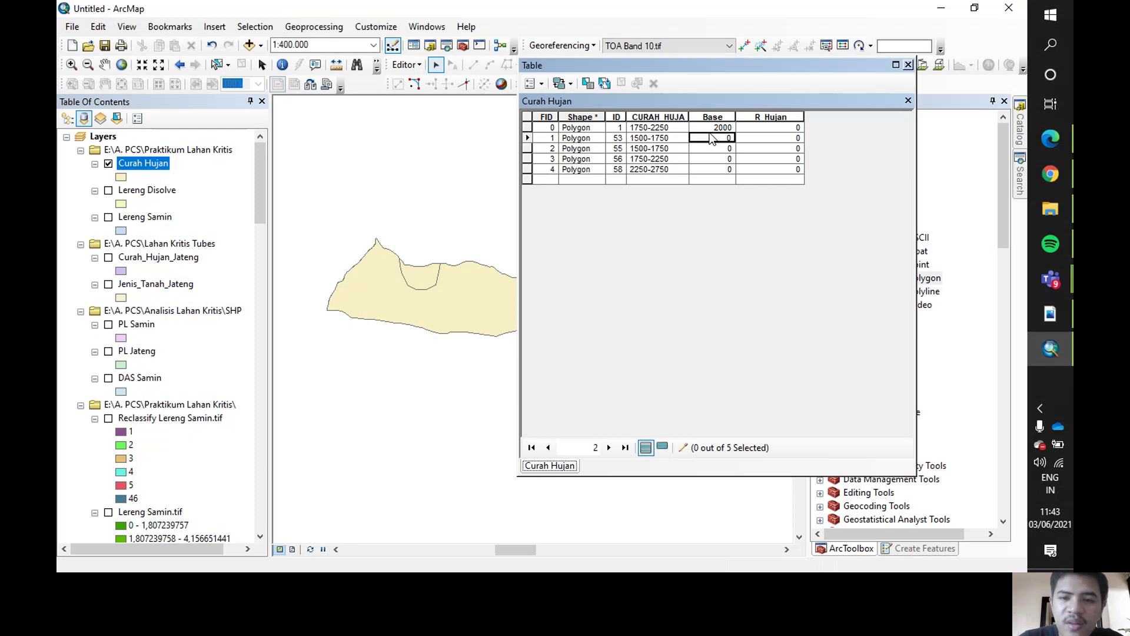
pyautogui.write('1625')
pyautogui.press('Return')
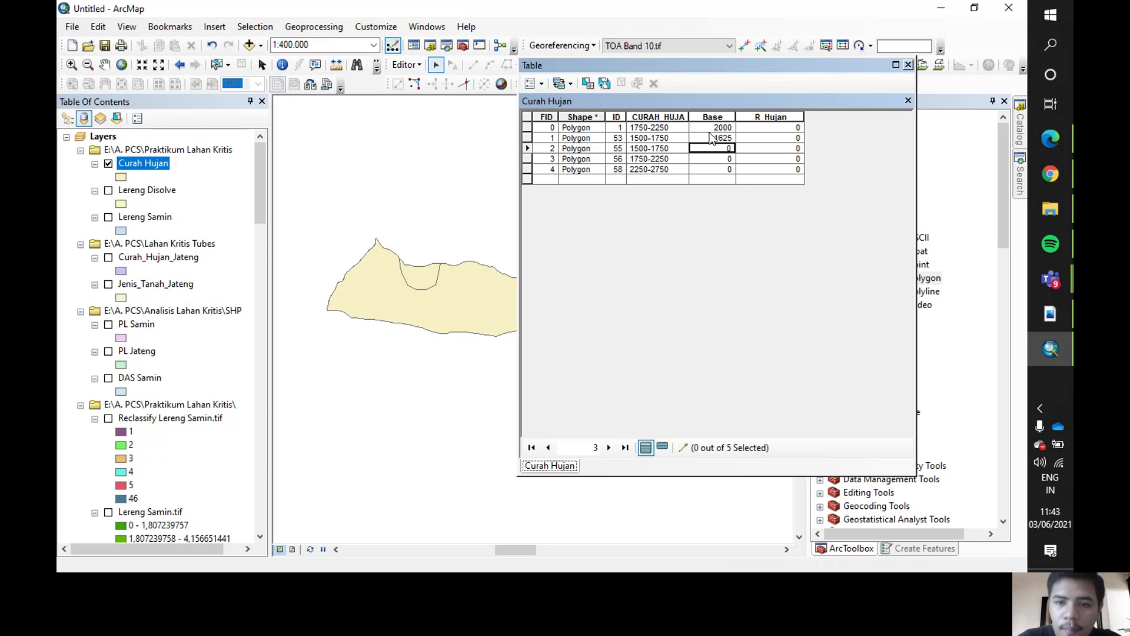
pyautogui.write('1625')
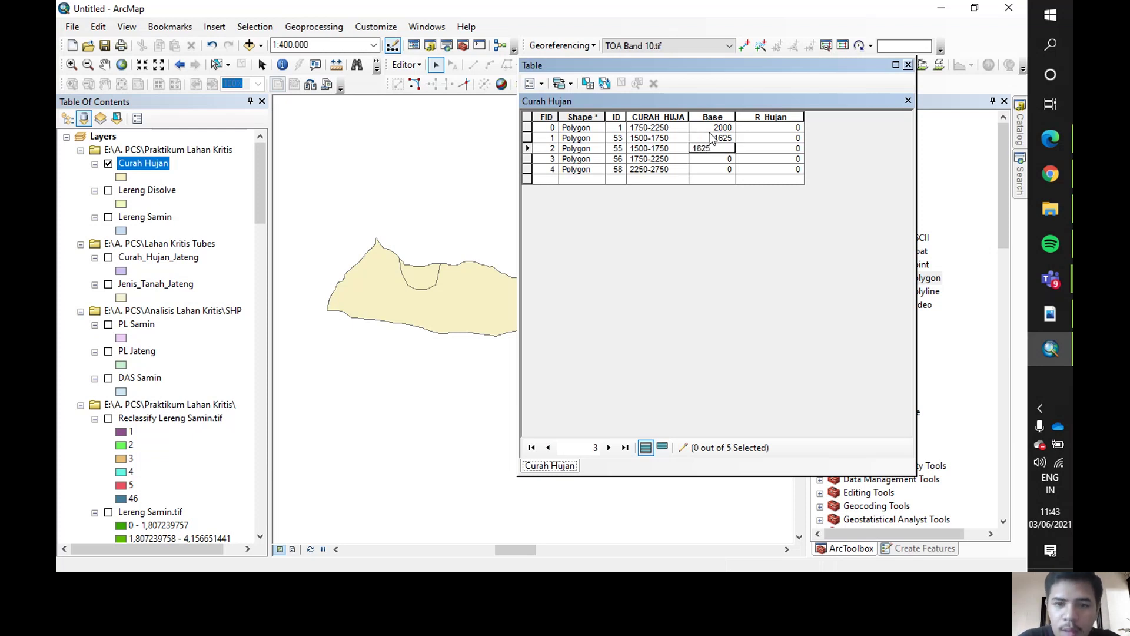
pyautogui.press('Return')
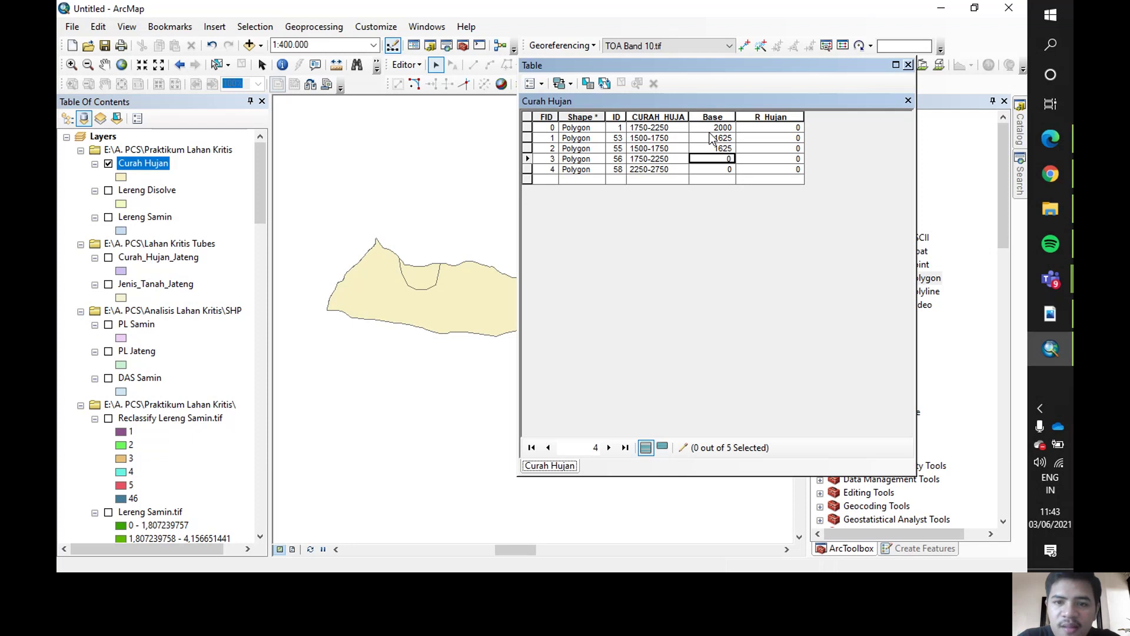
pyautogui.write('2000')
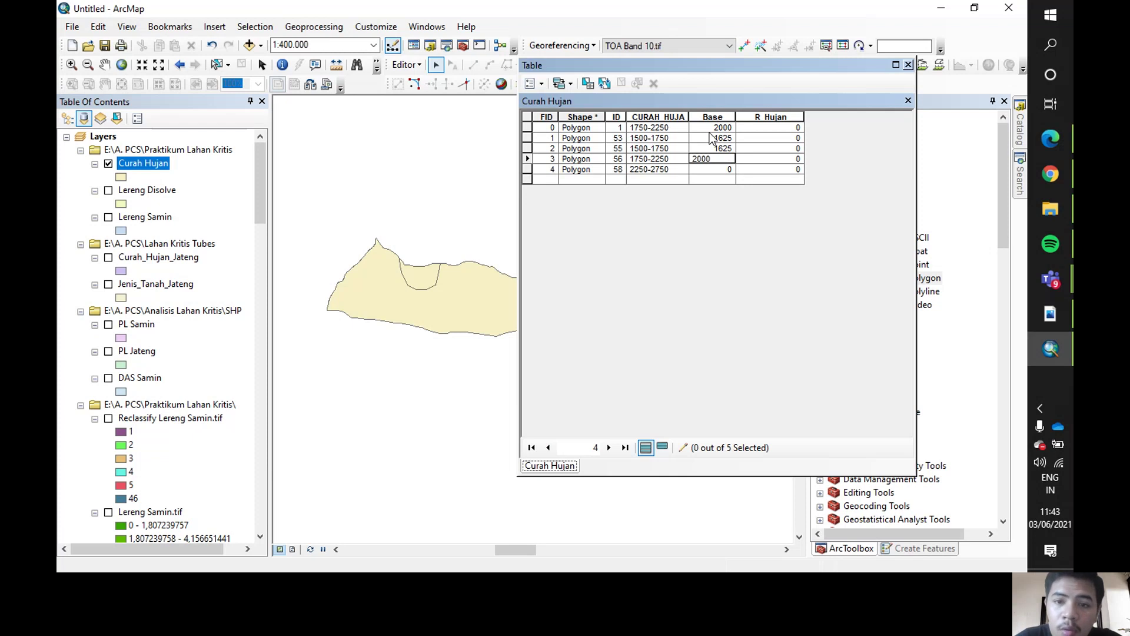
pyautogui.press('Return')
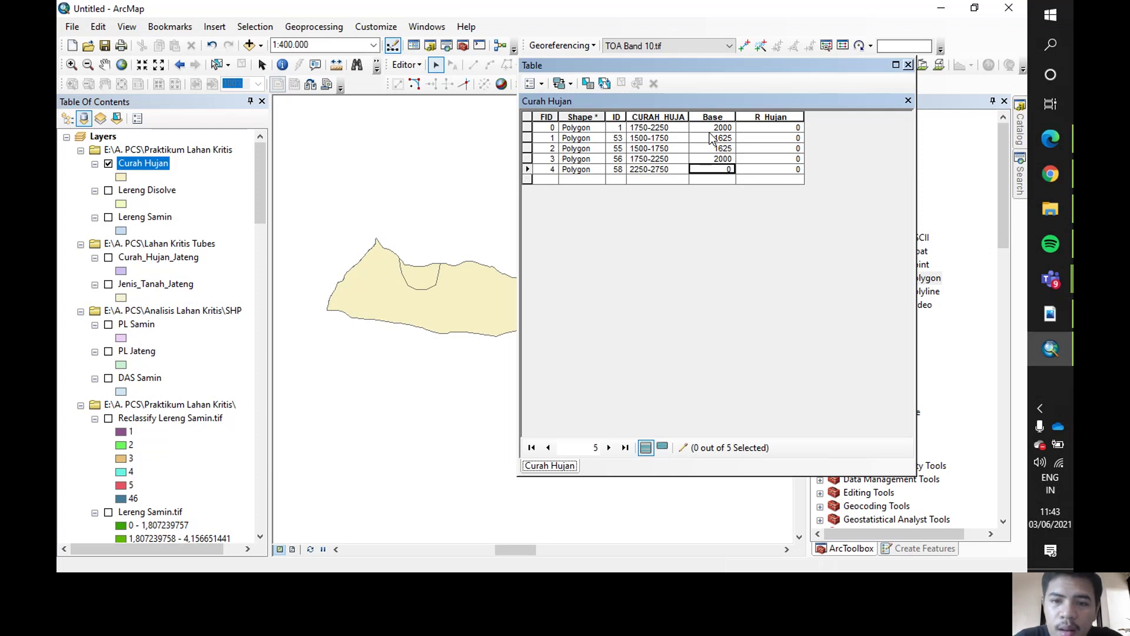
pyautogui.write('15')
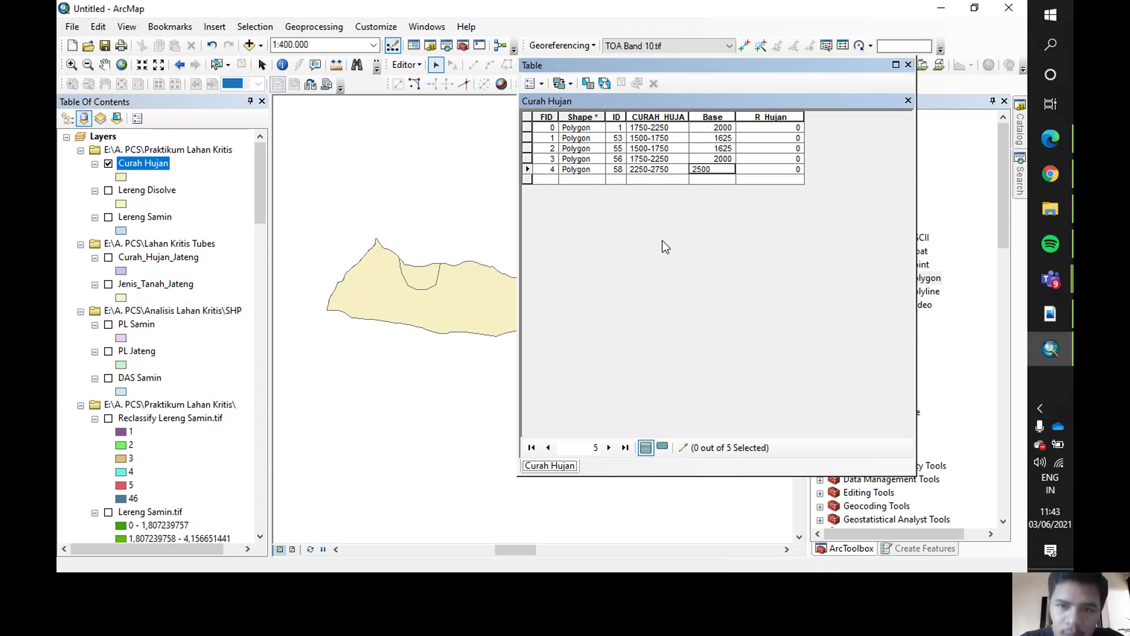
# Calculate the R_Hujan field as 0.41* [Base]^1.09 for all Curah Hujan records, and close the attribute table.
pyautogui.click(780, 117)
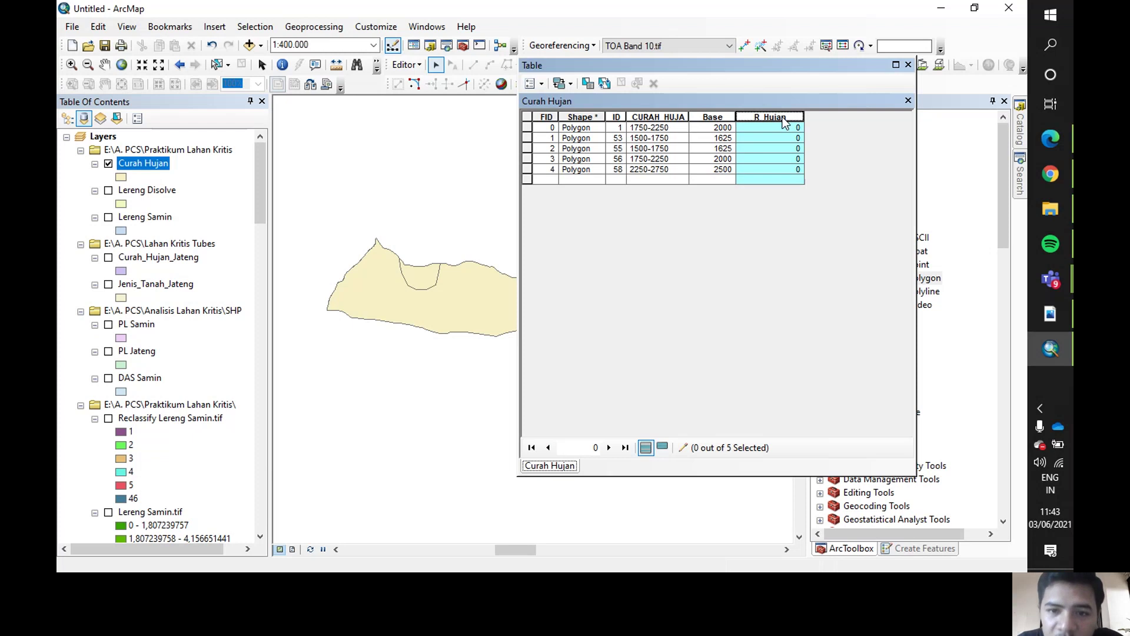
pyautogui.rightClick(782, 118)
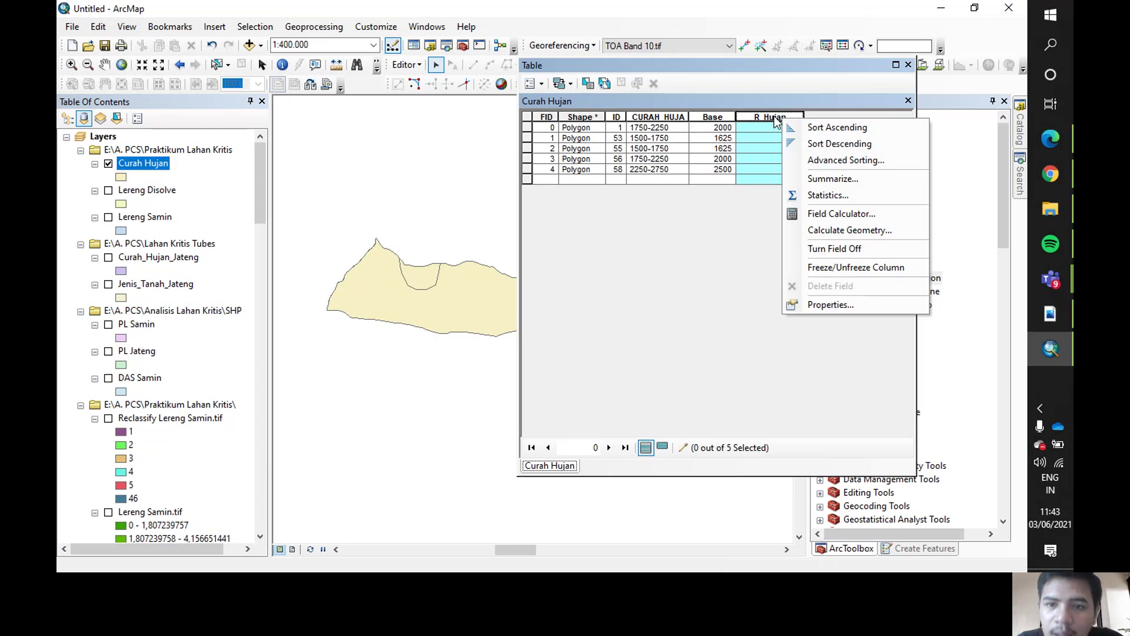
pyautogui.click(857, 214)
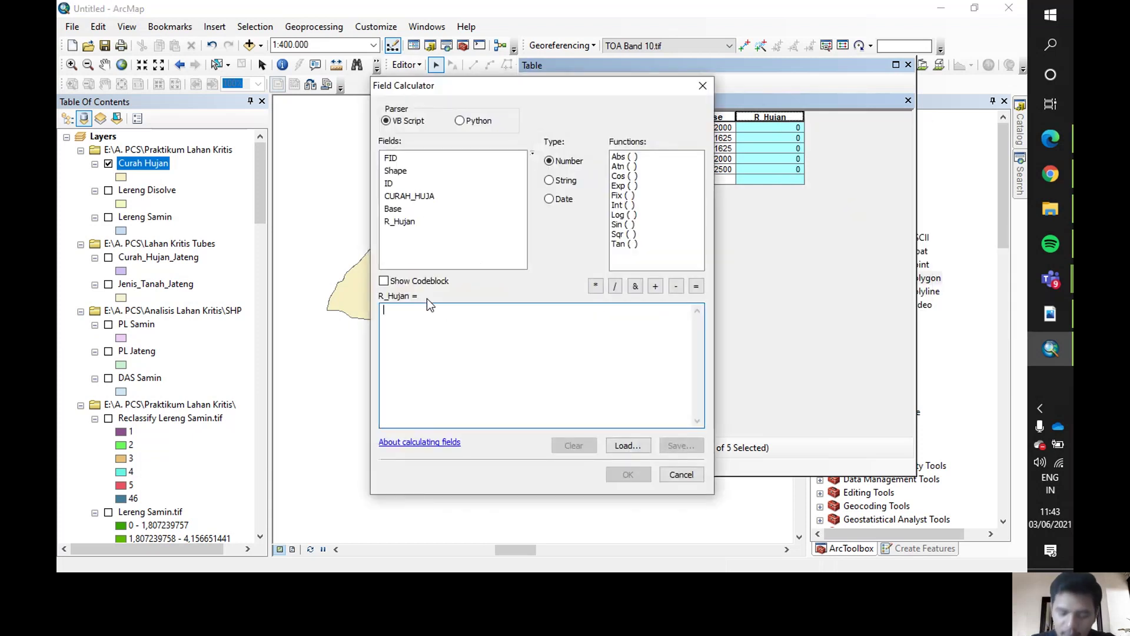
pyautogui.write('0.41')
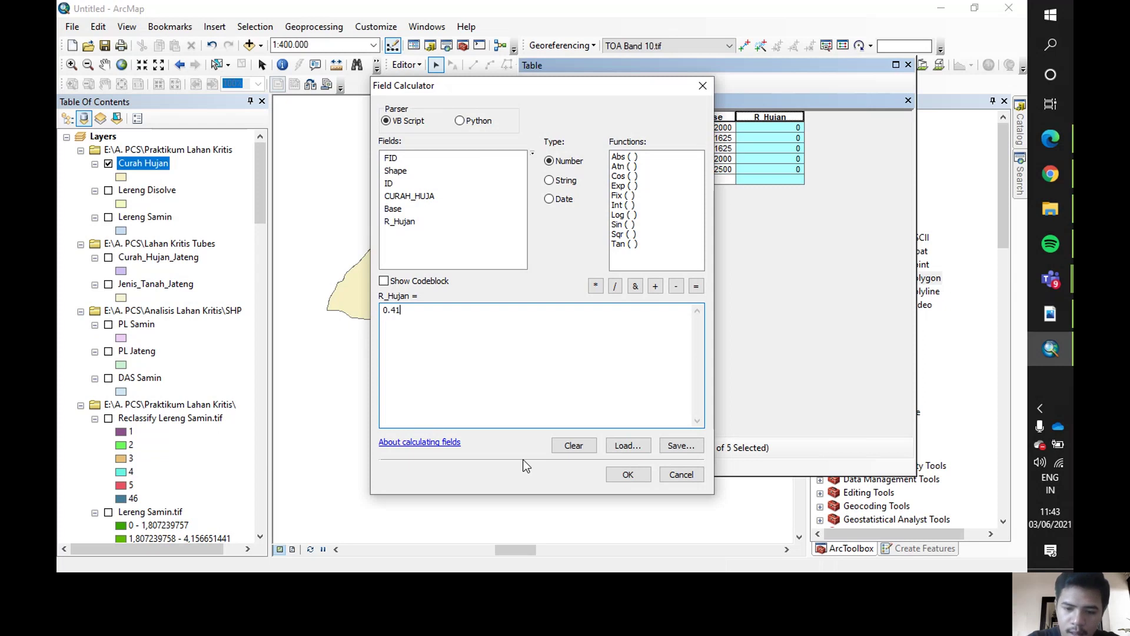
pyautogui.write('*')
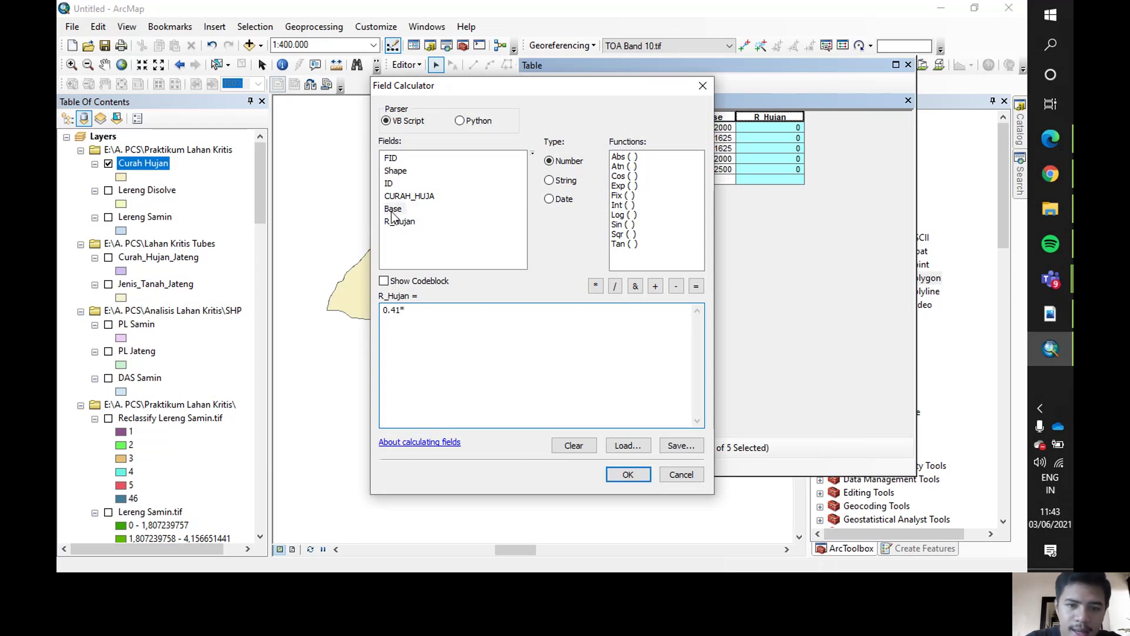
pyautogui.doubleClick(393, 209)
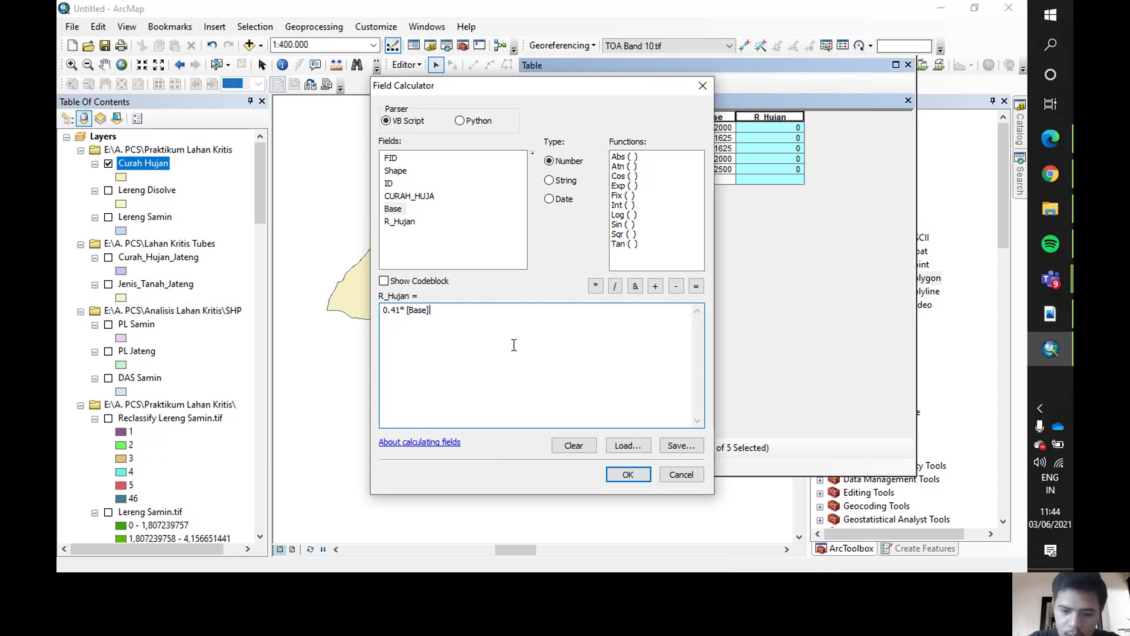
pyautogui.write('^')
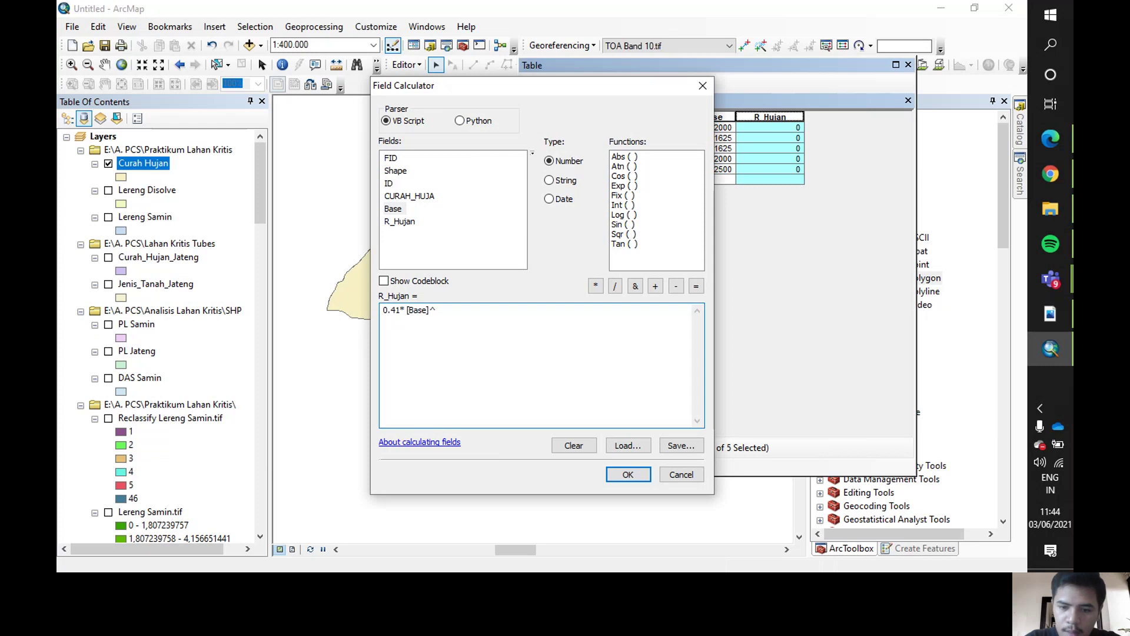
pyautogui.write('1.')
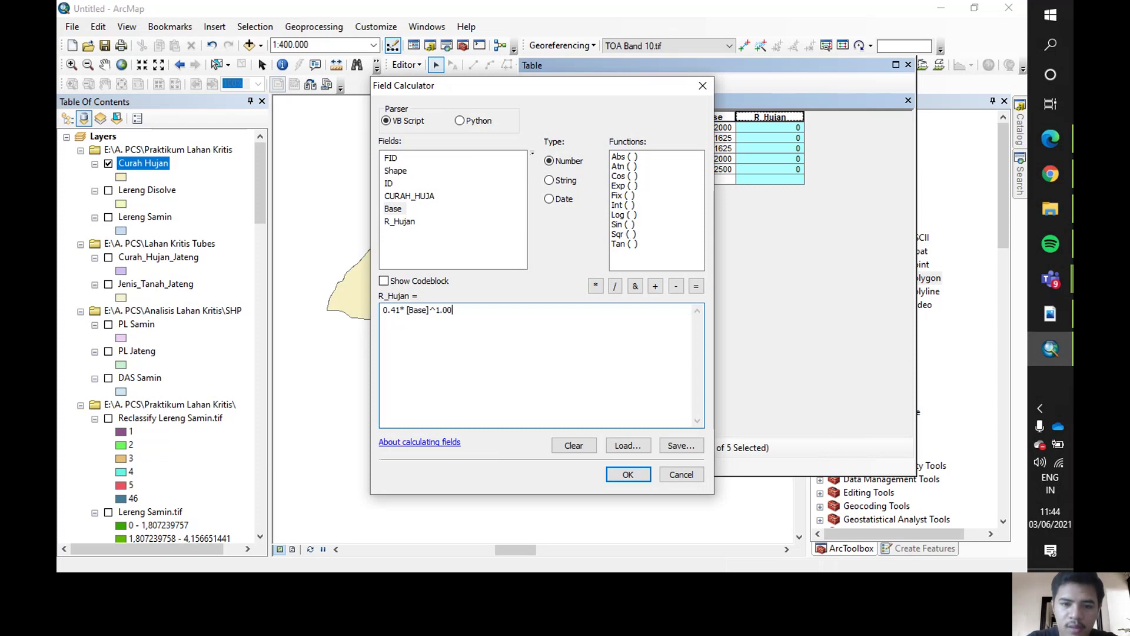
pyautogui.press('BackSpace')
pyautogui.press('BackSpace')
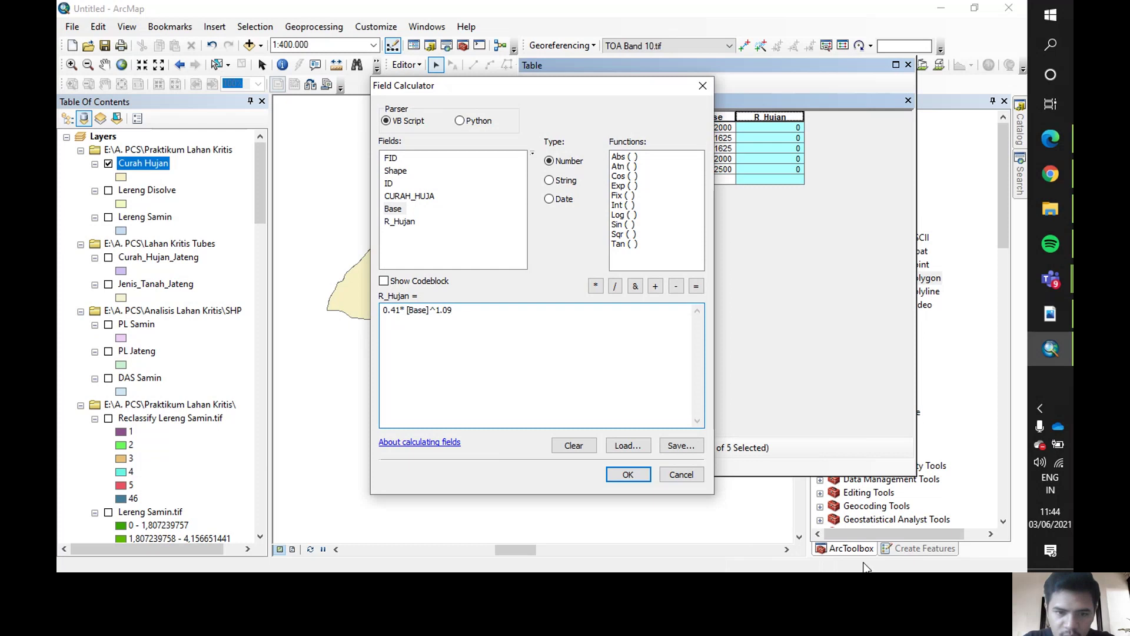
pyautogui.click(627, 475)
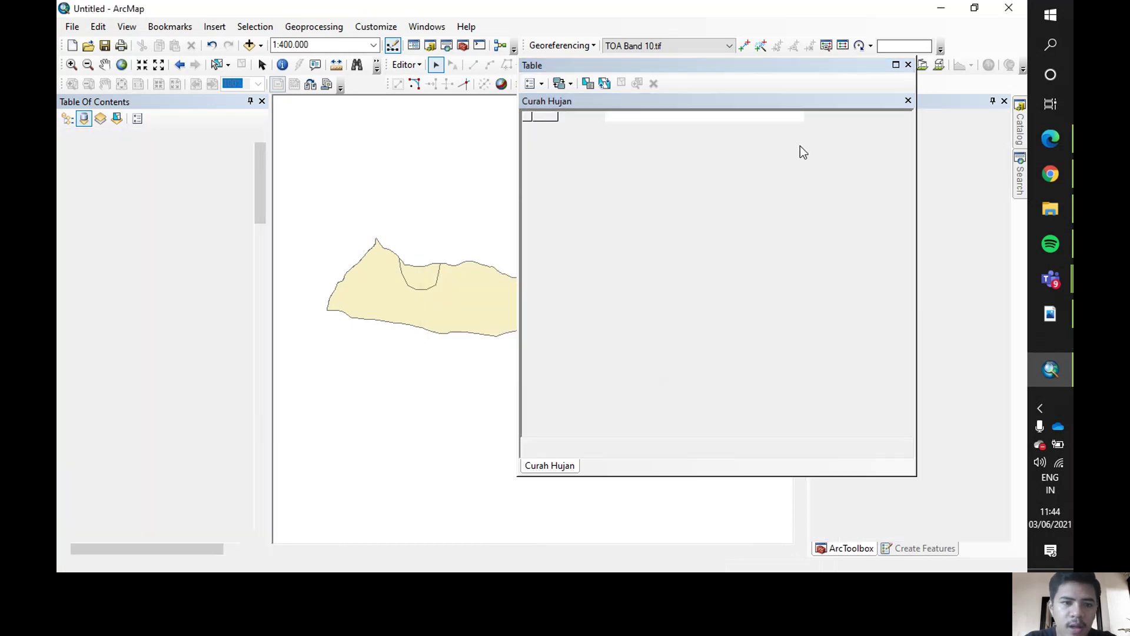
pyautogui.click(908, 65)
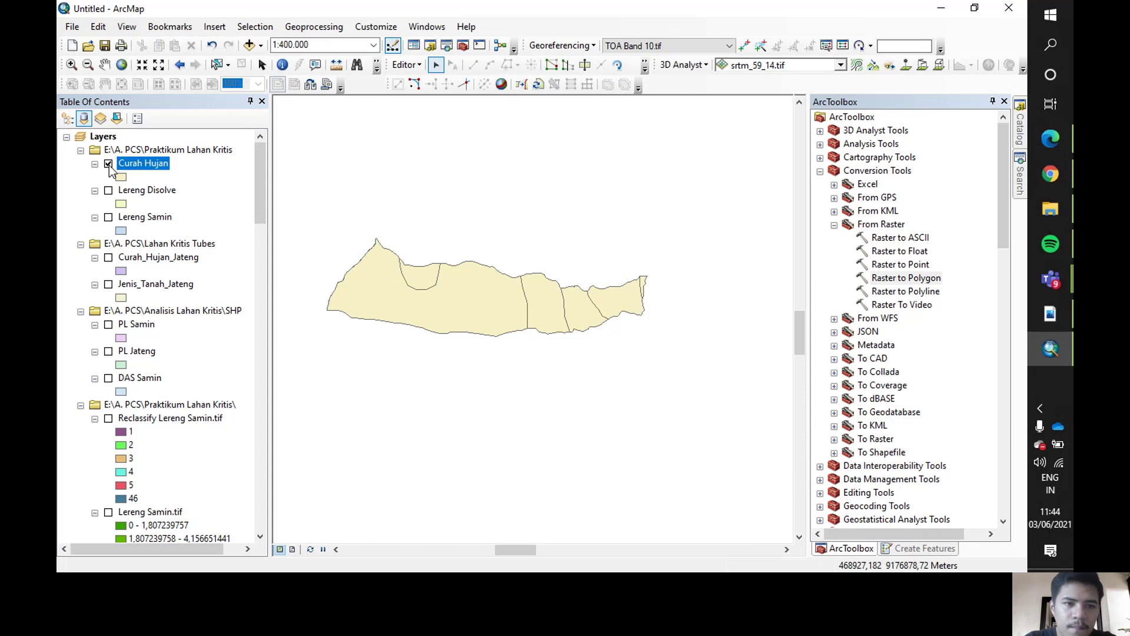
# Hide the clipped Curah Hujan layer and display the Jenis_Tanah_Jateng soil type layer.
pyautogui.click(108, 165)
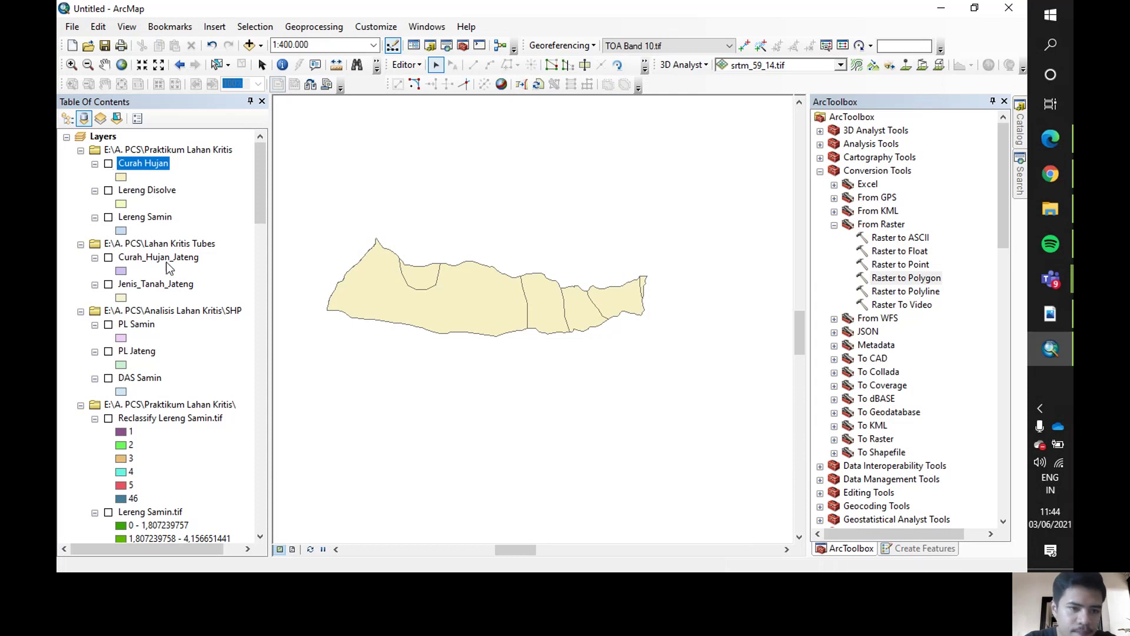
pyautogui.click(108, 283)
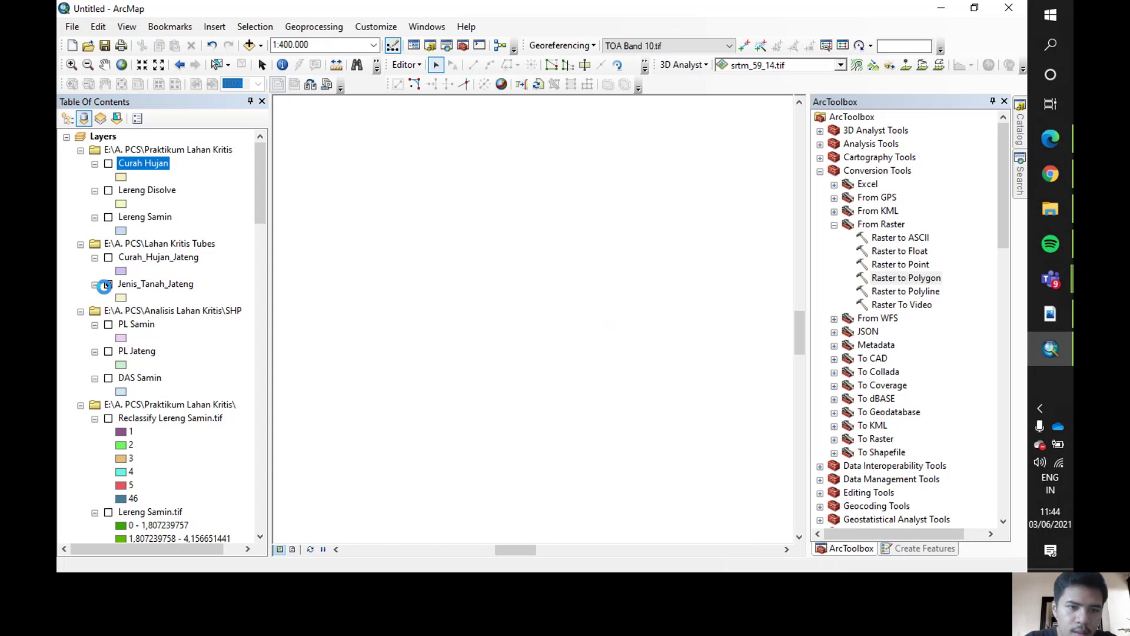
pyautogui.click(324, 27)
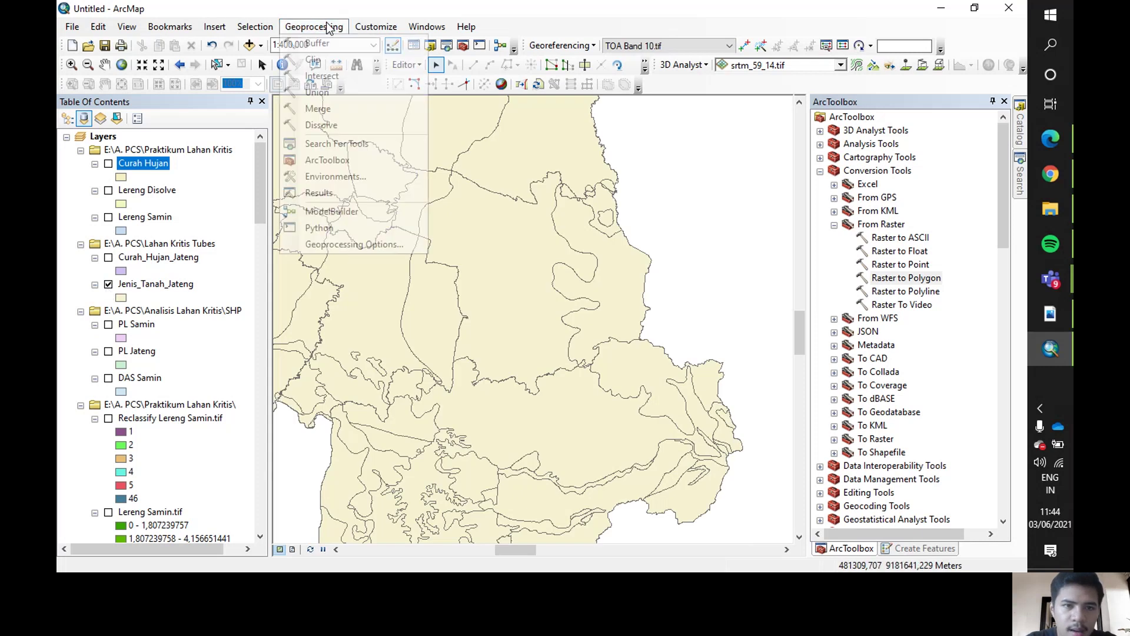
pyautogui.scroll(3, 530, 265)
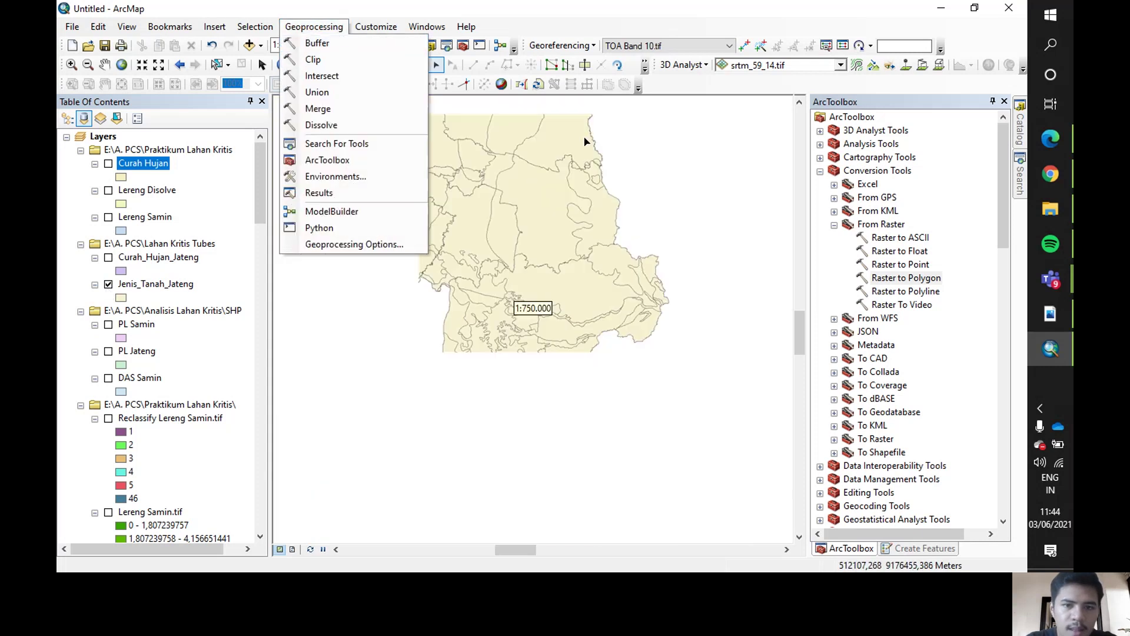
pyautogui.click(521, 7)
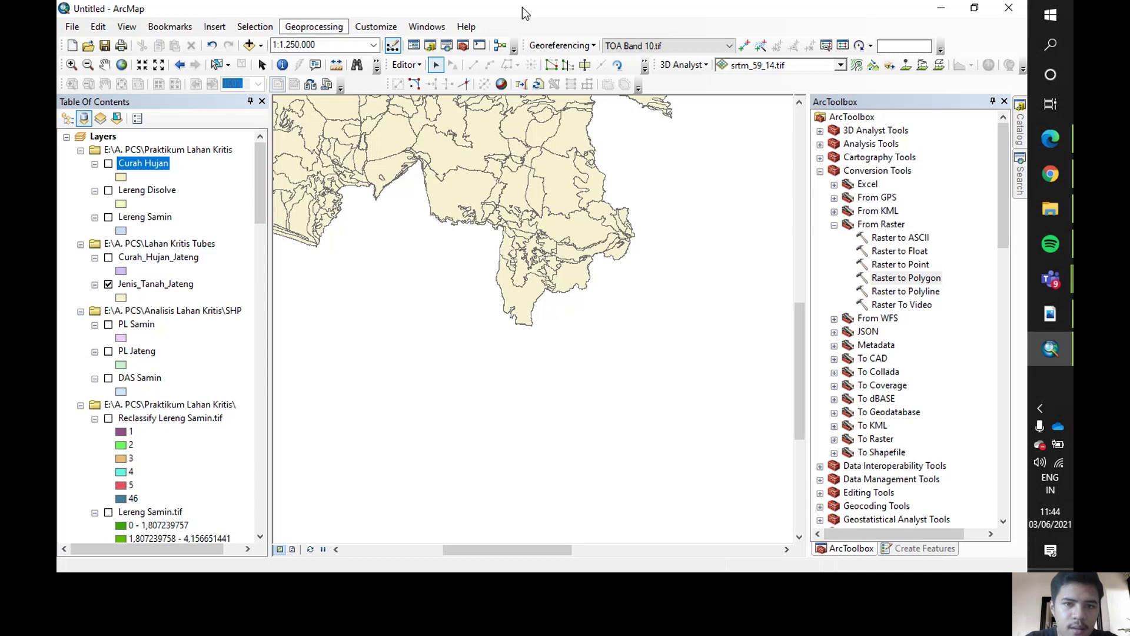
# Stop the edit session and save the edits made to the Curah Hujan layer.
pyautogui.click(405, 65)
pyautogui.click(435, 97)
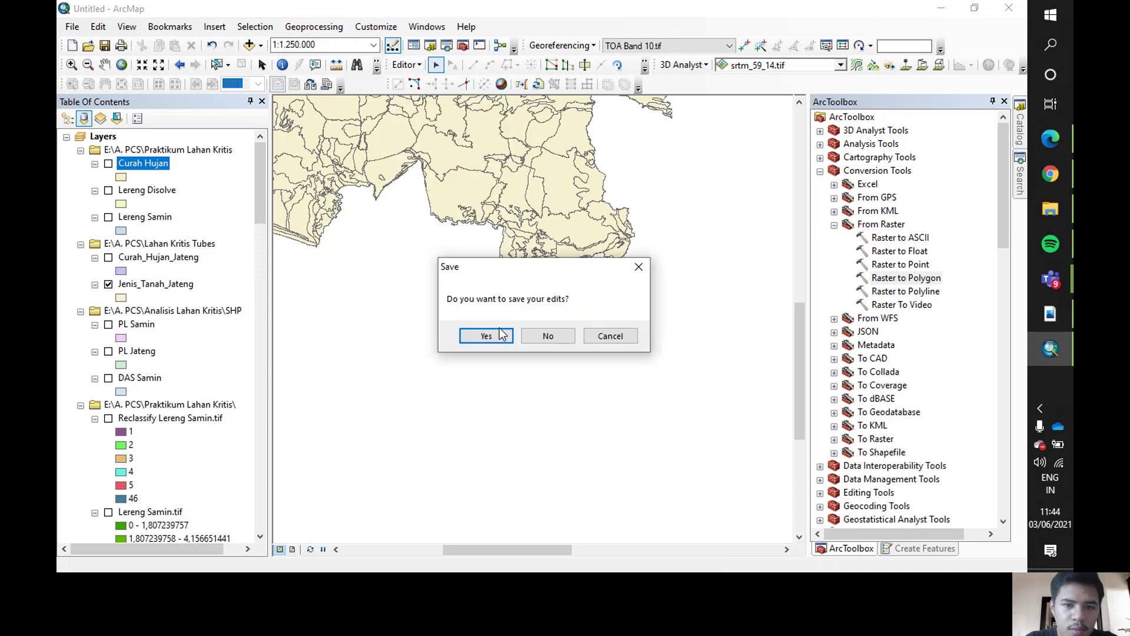
pyautogui.click(486, 334)
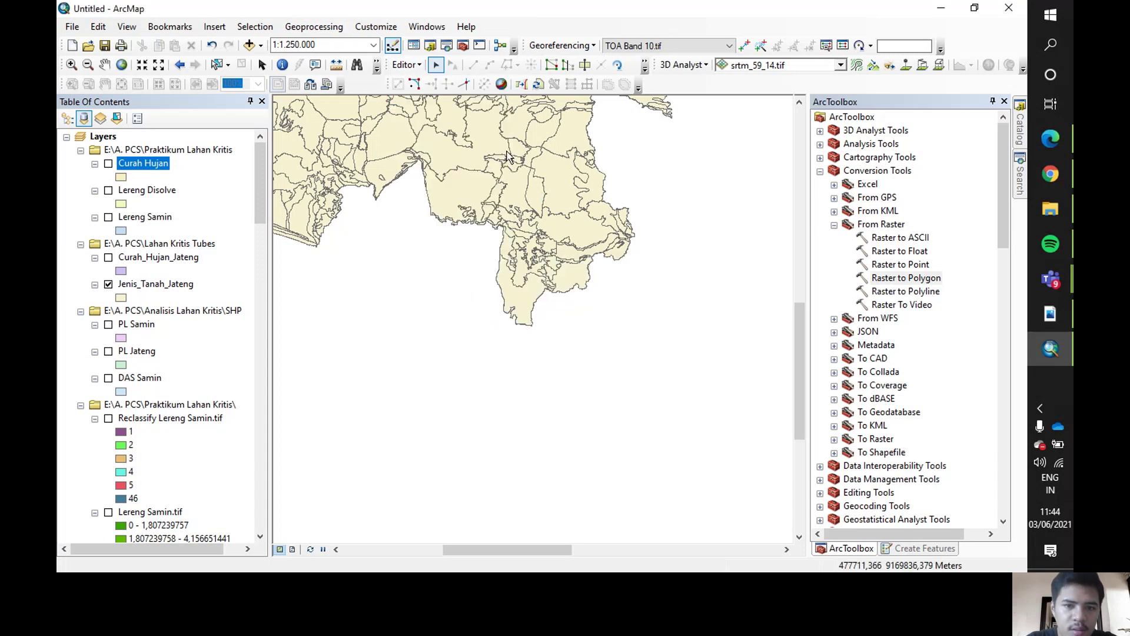
pyautogui.click(105, 65)
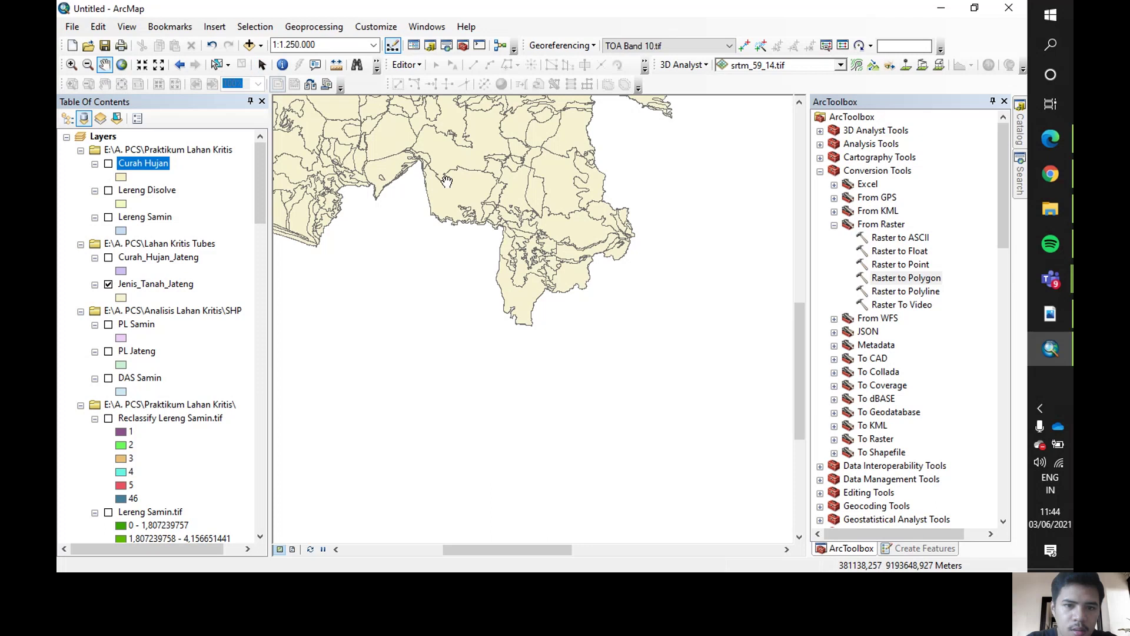
pyautogui.scroll(-2, 508, 278)
pyautogui.scroll(-1, 508, 277)
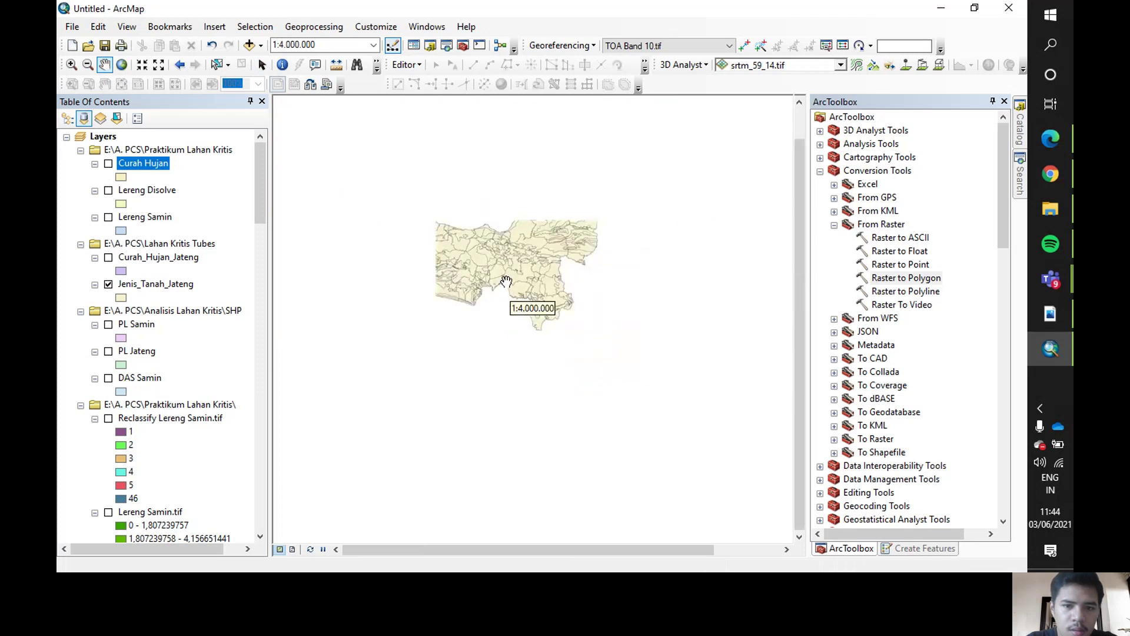
pyautogui.scroll(2, 506, 281)
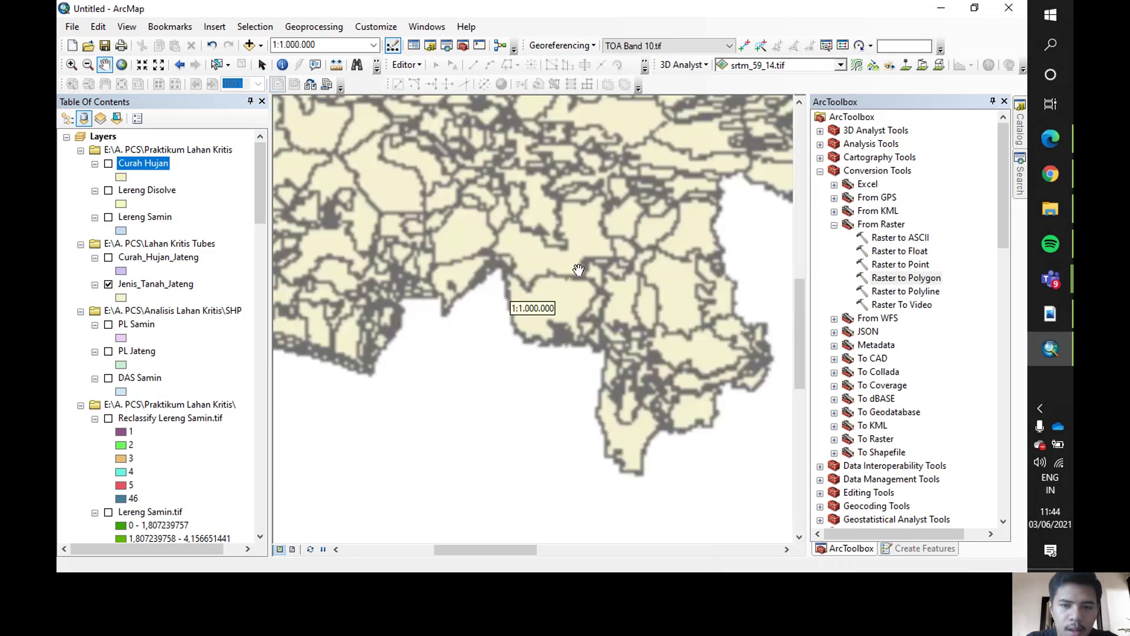
pyautogui.click(249, 45)
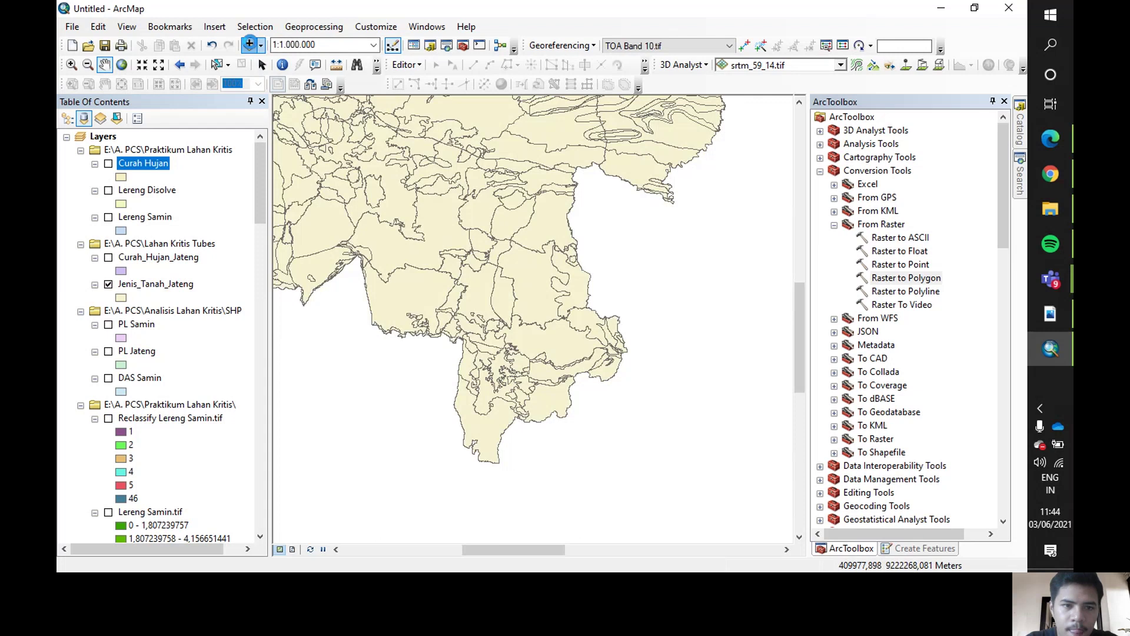
pyautogui.click(715, 173)
# Set up a Clip with Jenis_Tanah_Jateng as the input features and DAS Samin as the clip features.
pyautogui.click(314, 26)
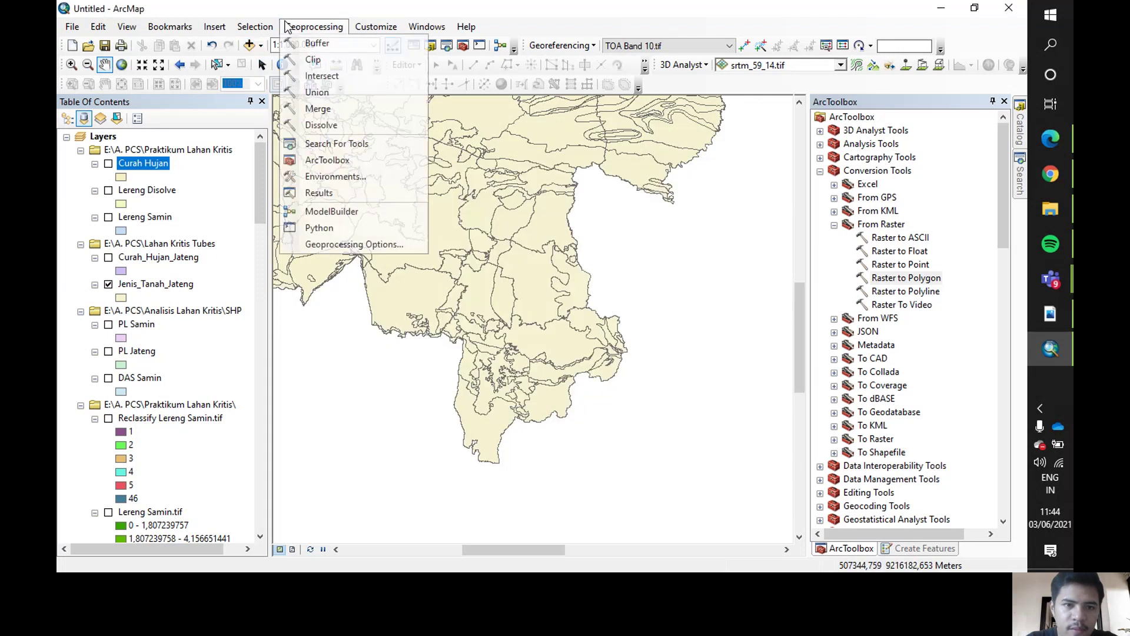
pyautogui.click(330, 59)
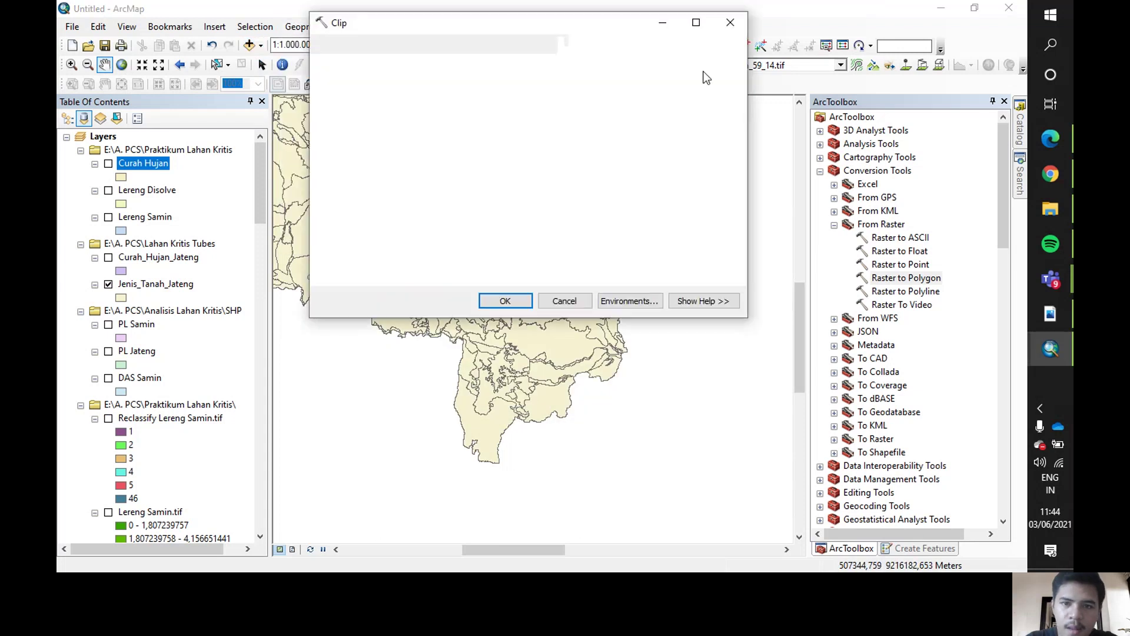
pyautogui.click(691, 67)
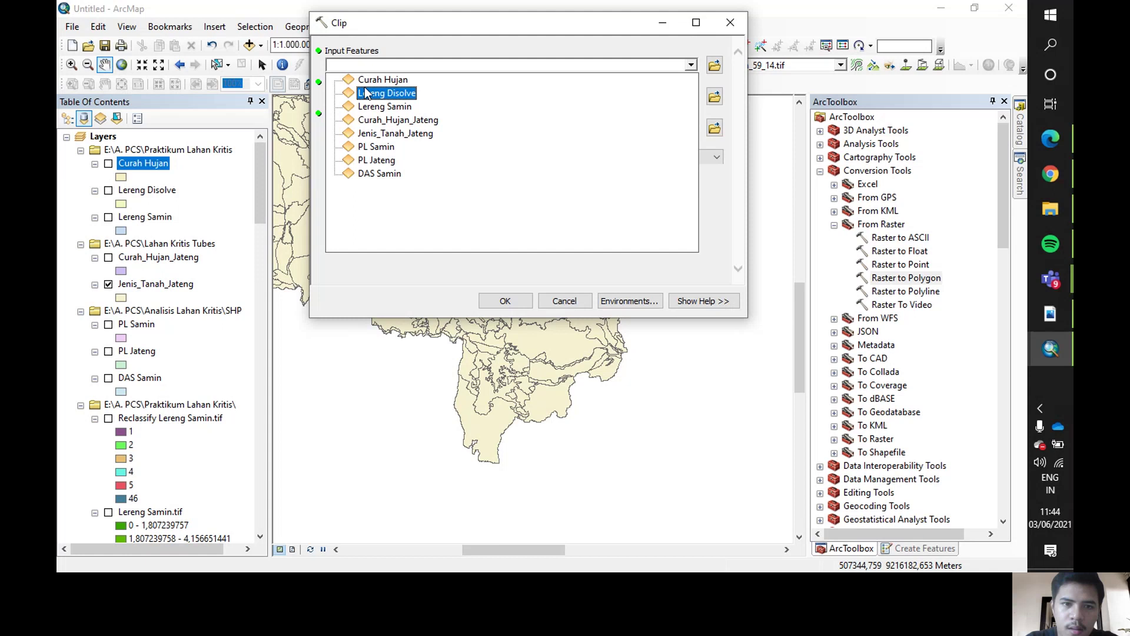
pyautogui.click(377, 135)
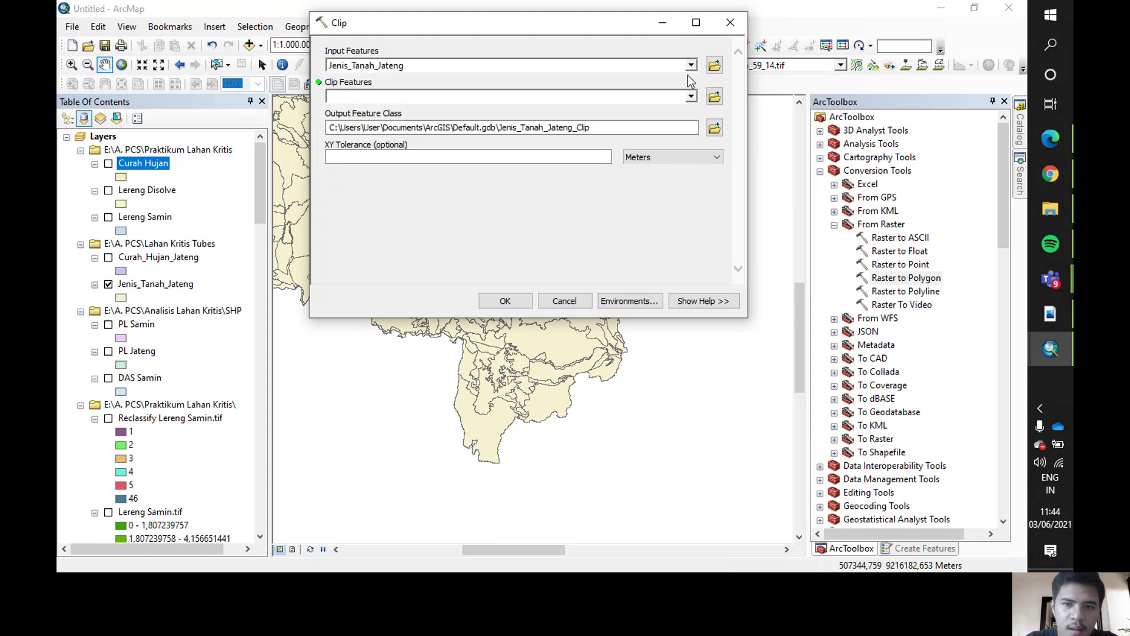
pyautogui.click(691, 96)
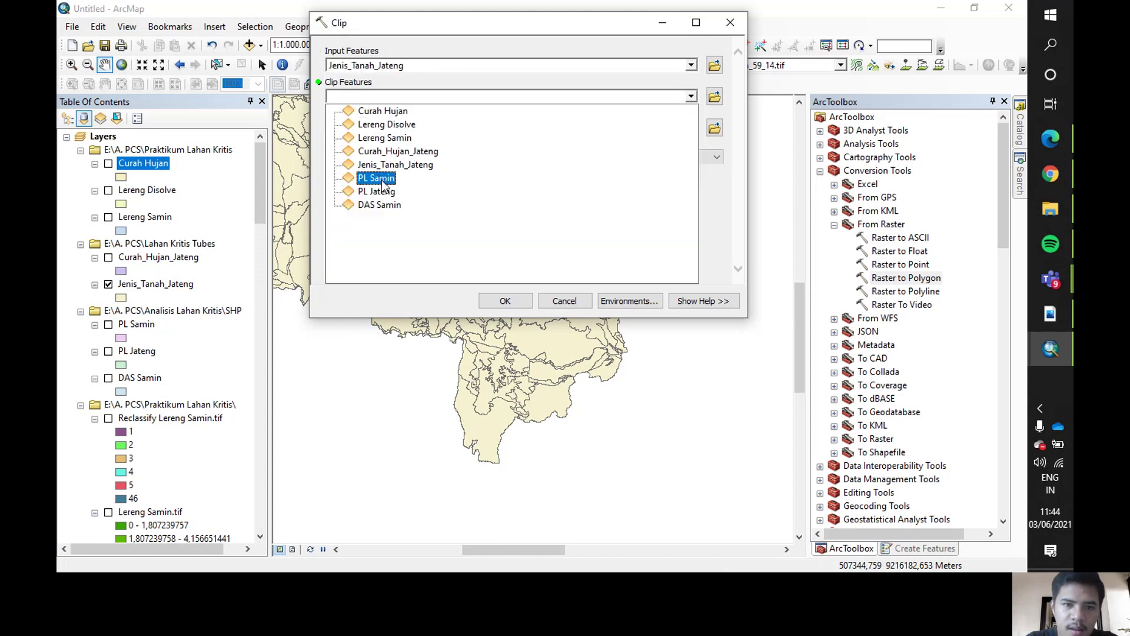
pyautogui.click(379, 204)
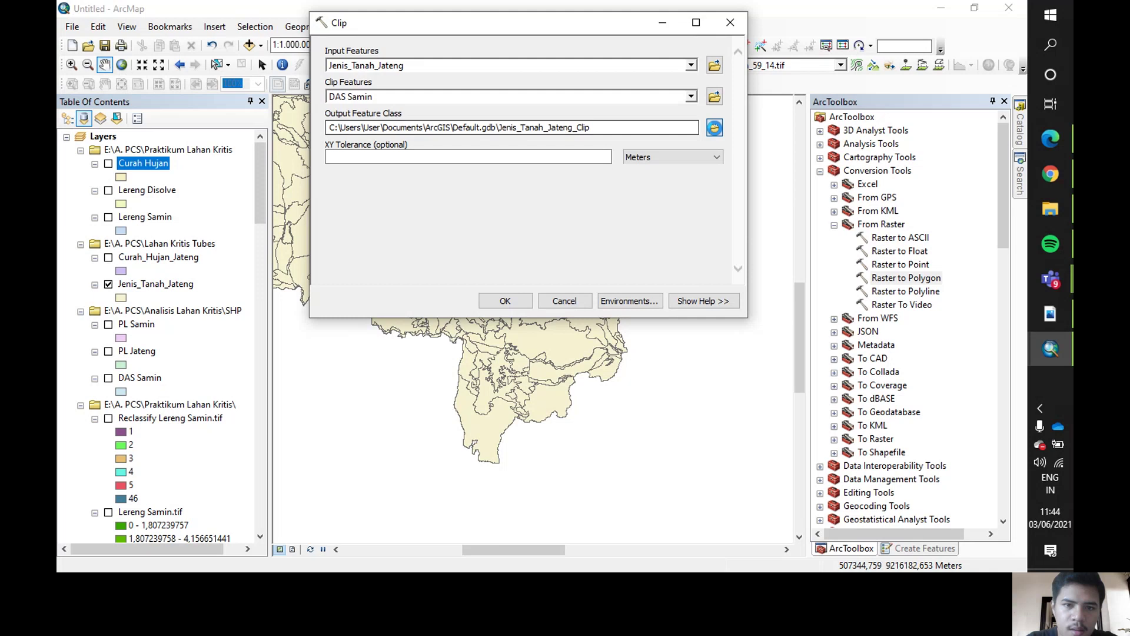
# Name the clip output Jenis Tanah in the Praktikum Lahan Kritis folder and run the clip.
pyautogui.click(714, 128)
pyautogui.write('Jen')
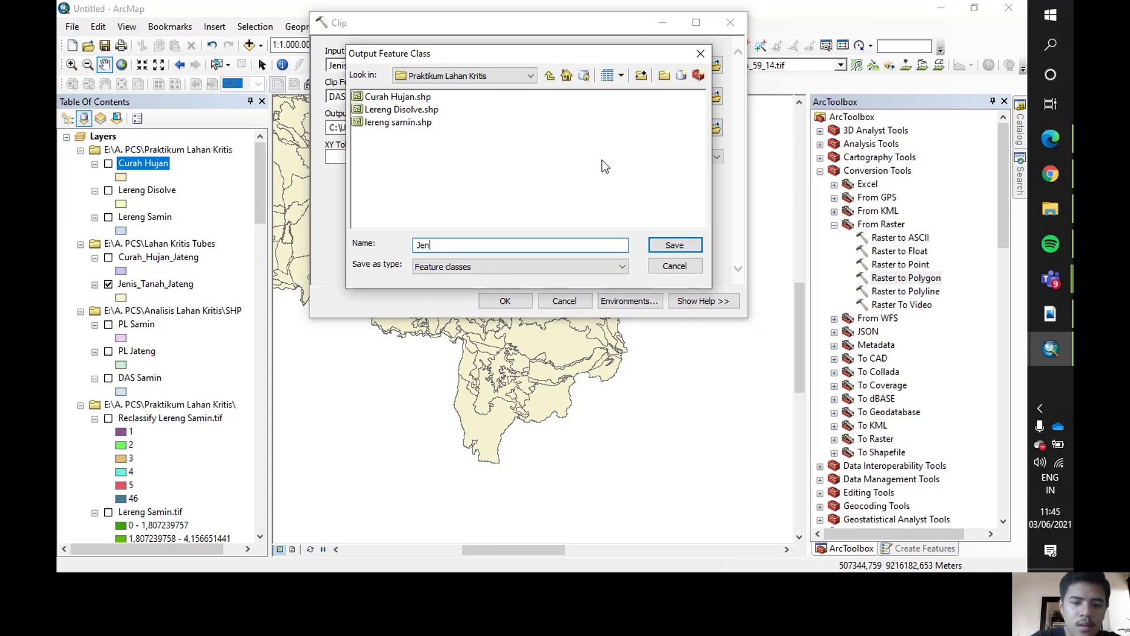
pyautogui.write('is Tanah')
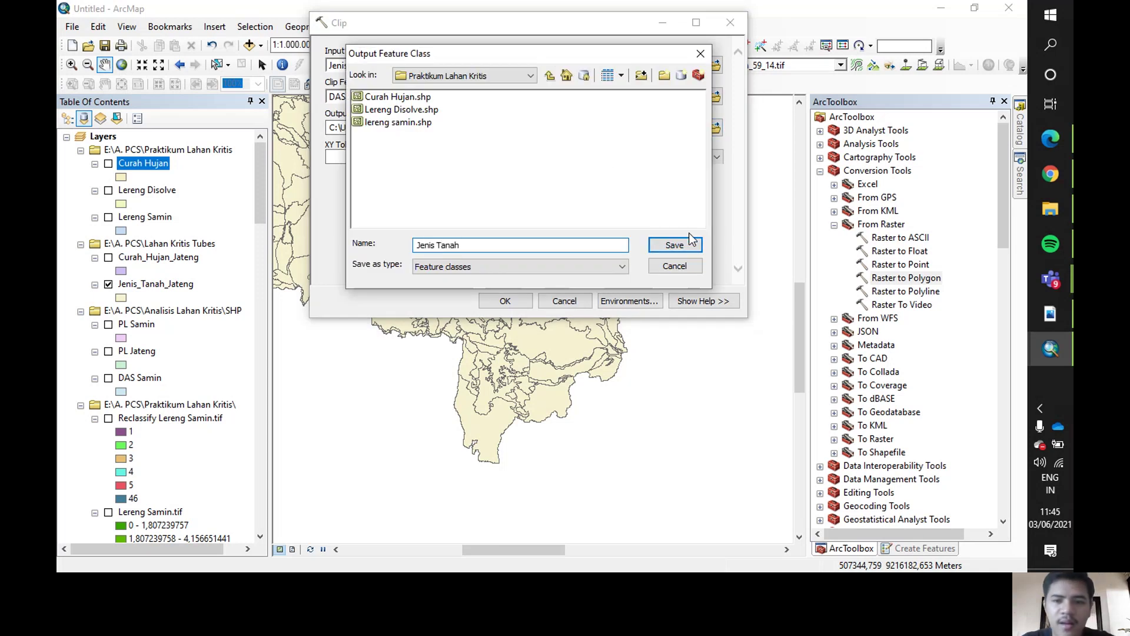
pyautogui.click(674, 245)
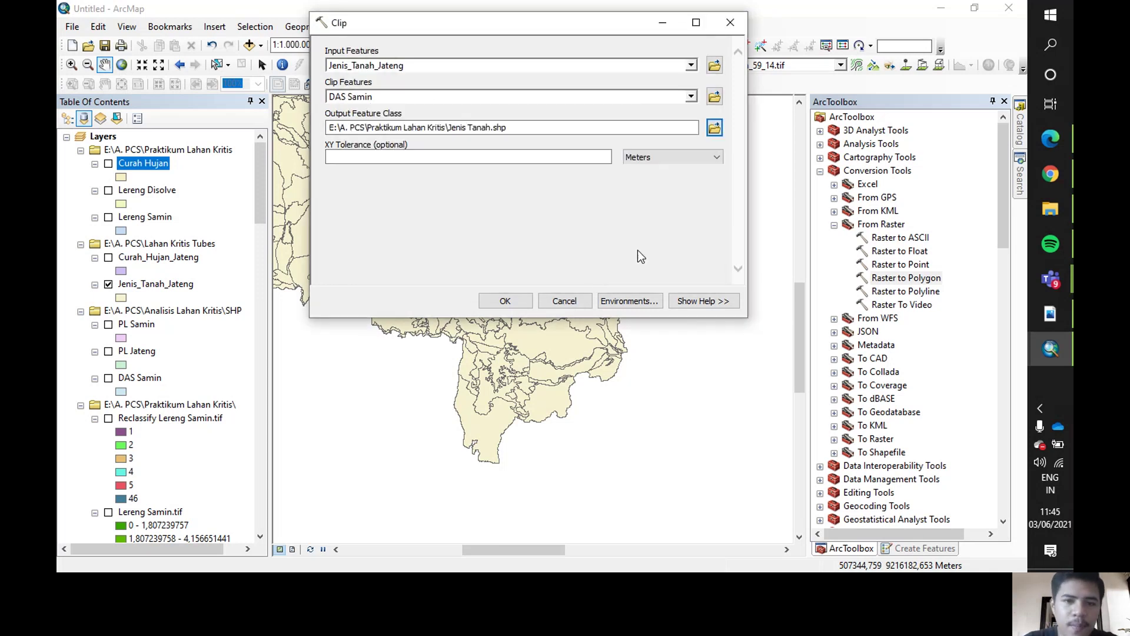
pyautogui.click(493, 298)
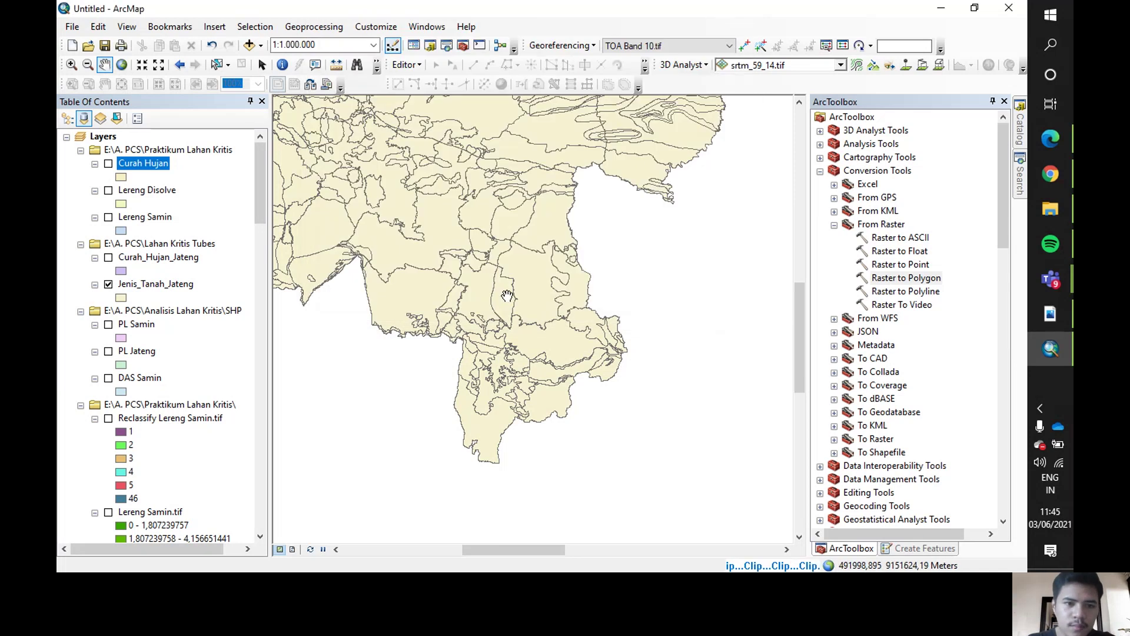
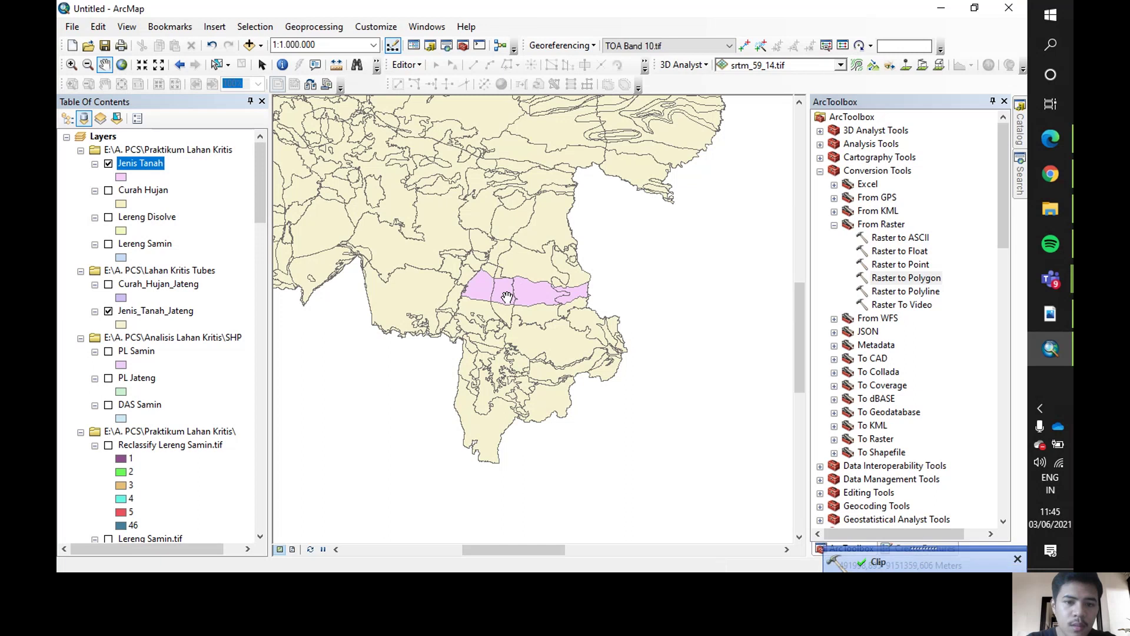
# Hide the Jenis_Tanah_Jateng layer so that only the clipped Jenis Tanah layer is displayed.
pyautogui.click(109, 311)
pyautogui.scroll(3, 524, 279)
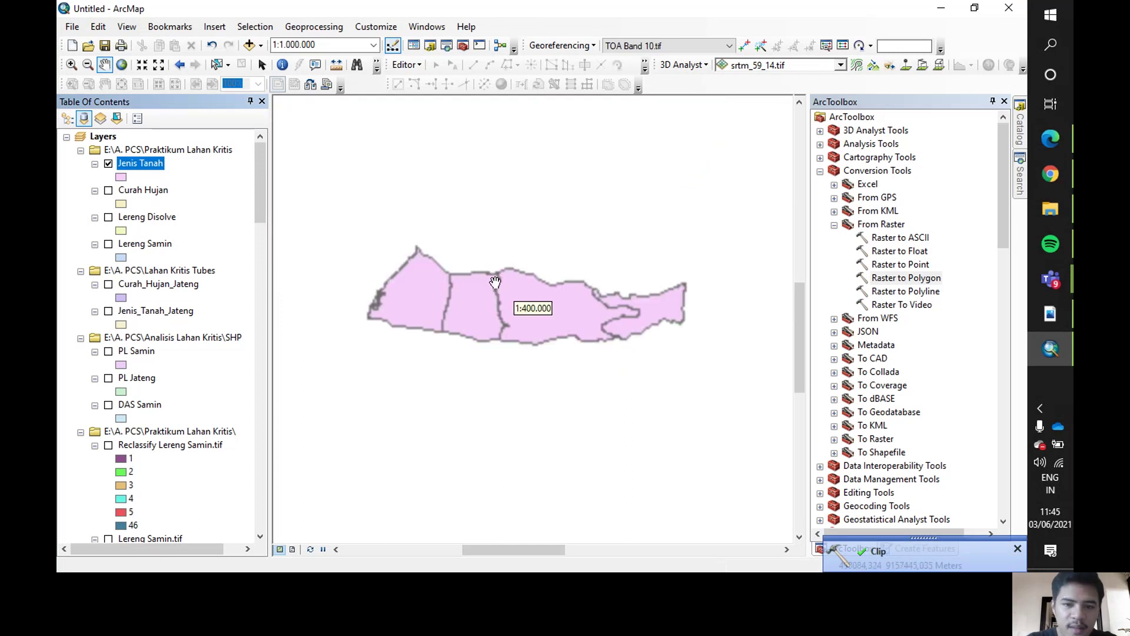
pyautogui.scroll(1, 506, 281)
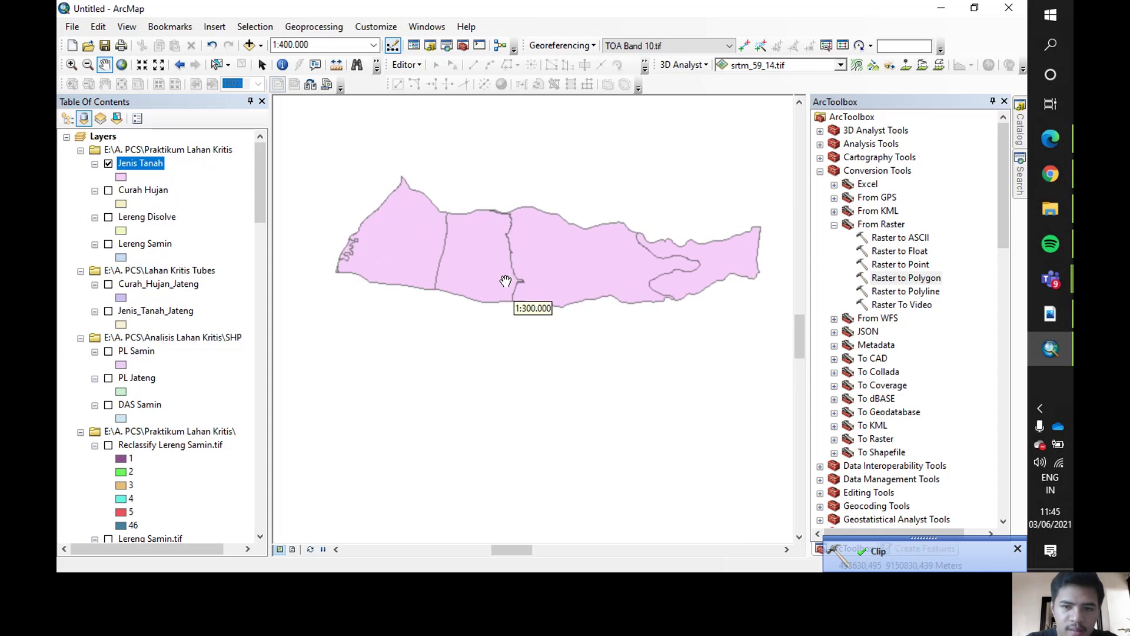
# Switch to Nitro Pro and examine the soil erodibility K factors by soil type in the Tabel Nilai K document.
pyautogui.click(1040, 316)
pyautogui.click(118, 124)
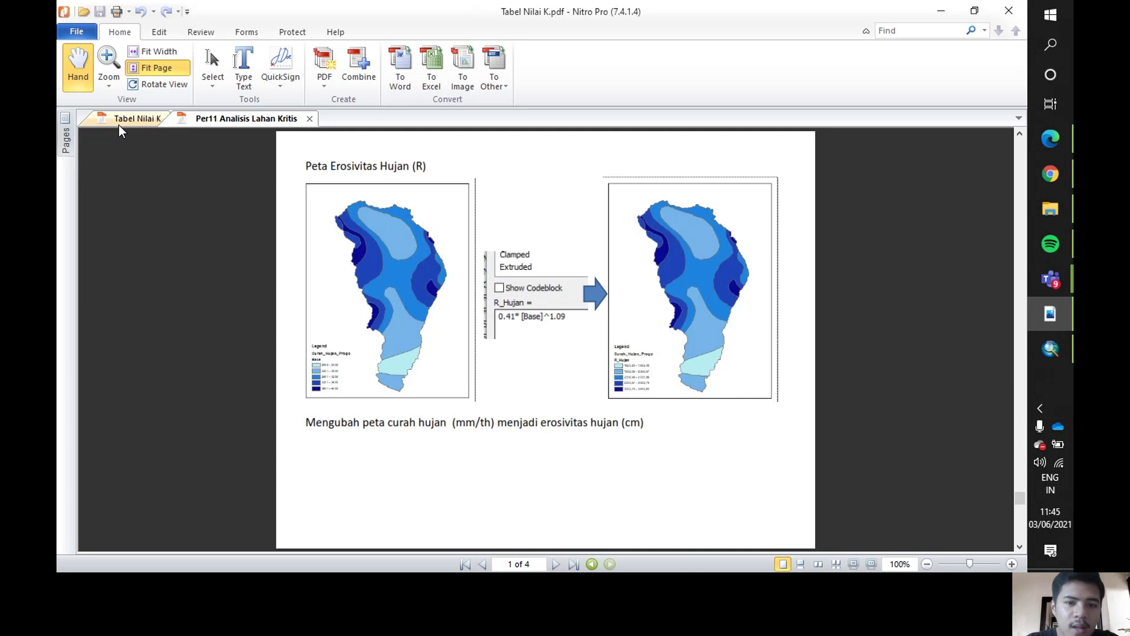
pyautogui.scroll(-1, 518, 244)
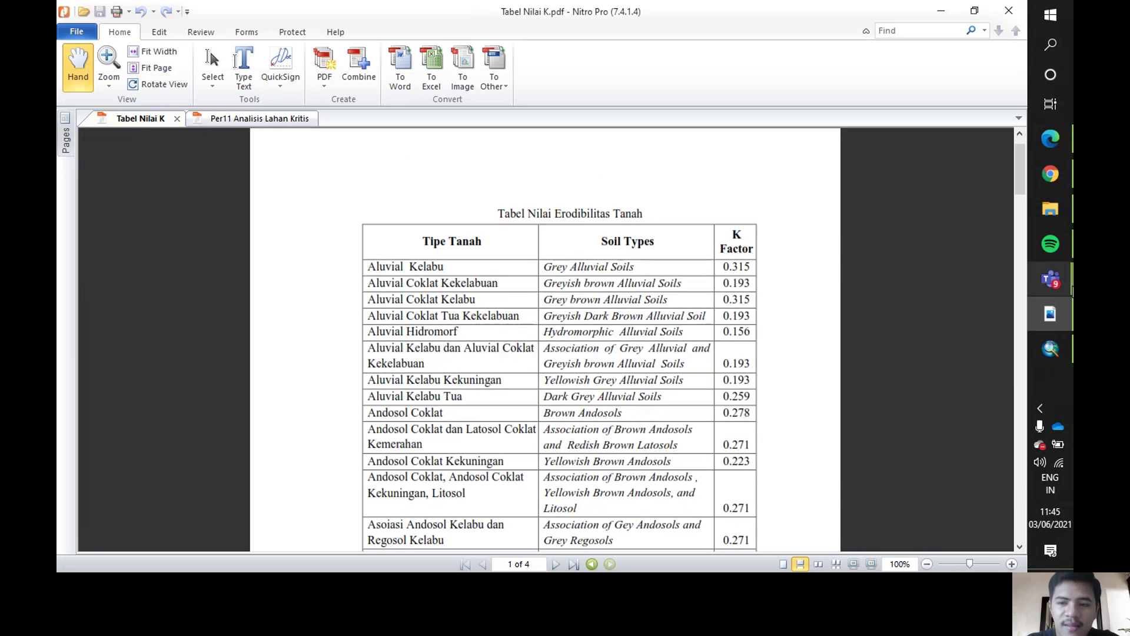
pyautogui.click(1050, 288)
pyautogui.click(989, 317)
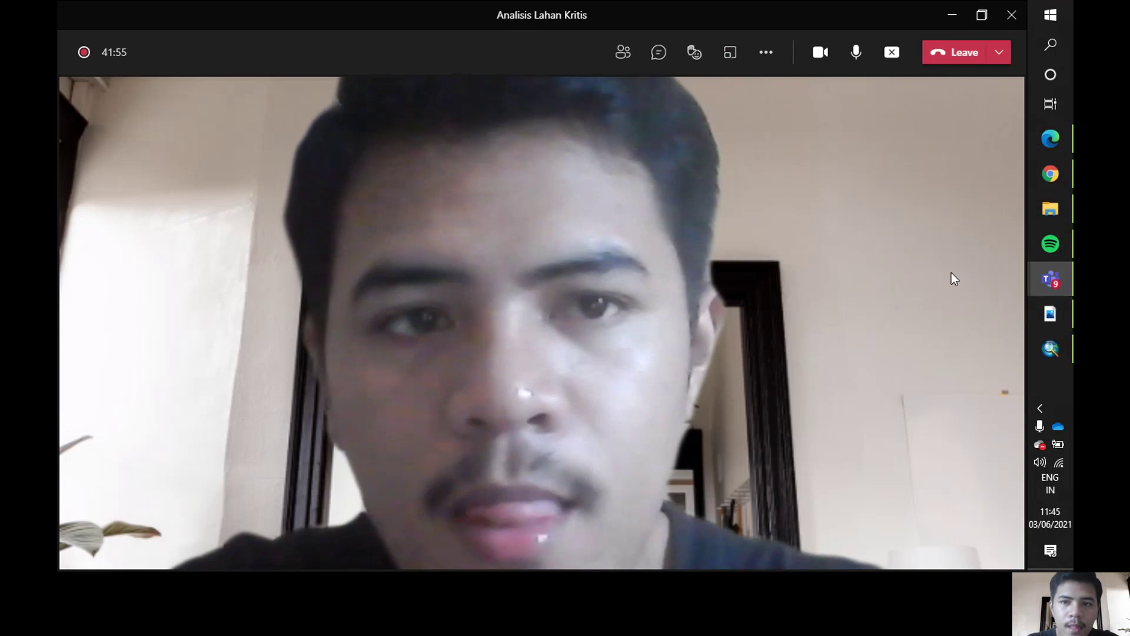
pyautogui.click(951, 17)
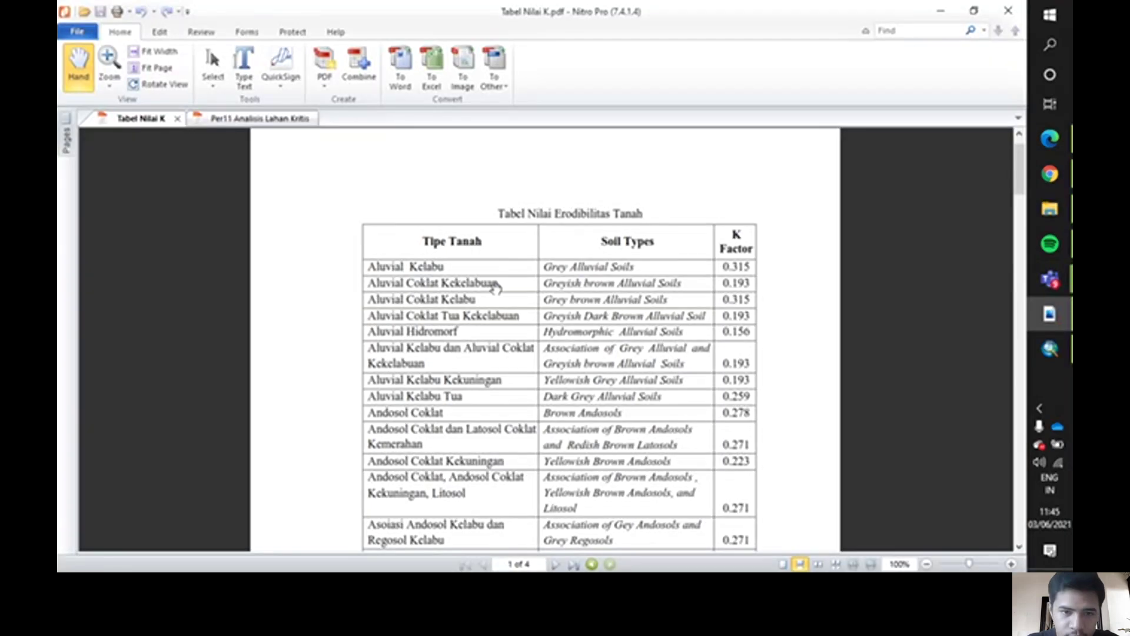
pyautogui.scroll(1, 496, 289)
pyautogui.scroll(-1, 496, 289)
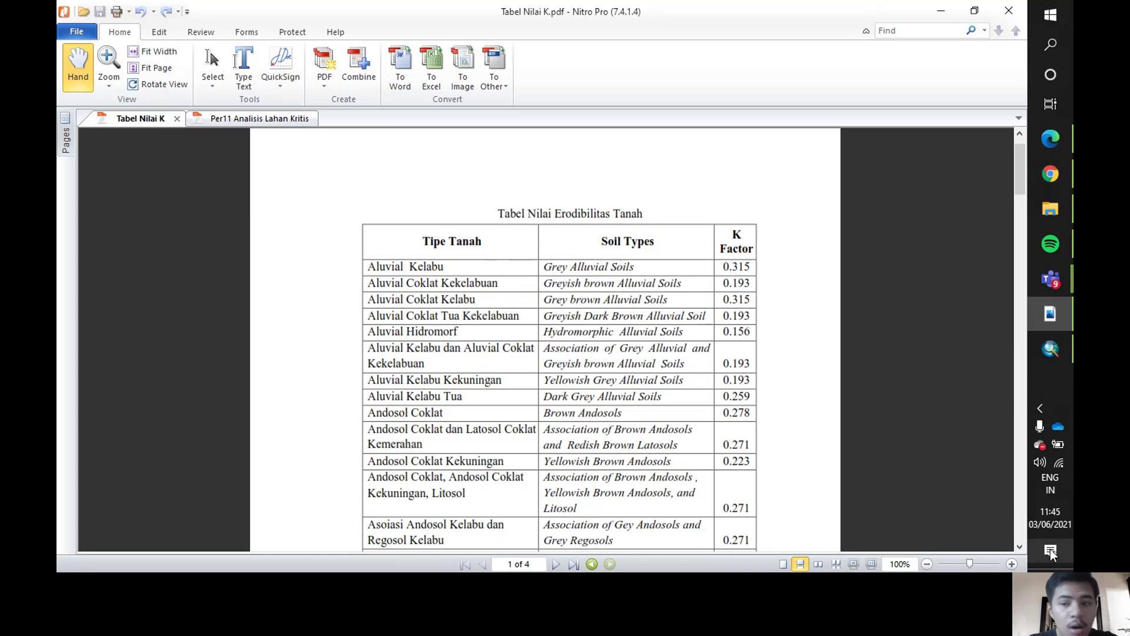
# Switch to ArcMap, open the Jenis Tanah layer's attribute table and delete the Bobot_Tana field.
pyautogui.click(1039, 351)
pyautogui.rightClick(150, 166)
pyautogui.click(205, 211)
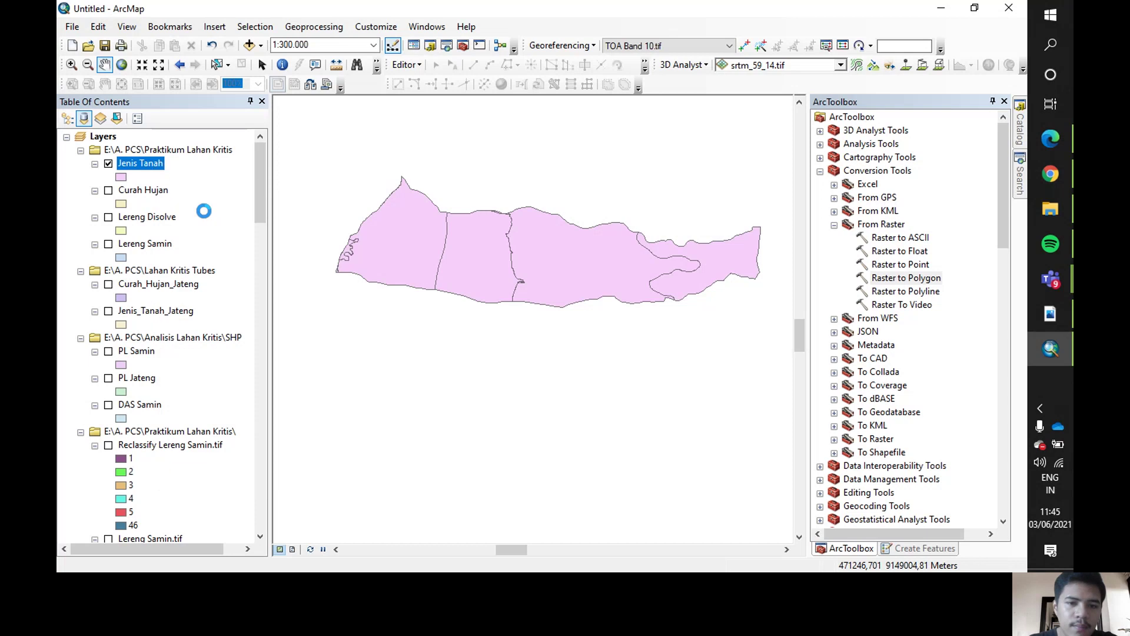
pyautogui.moveTo(635, 429); pyautogui.dragTo(913, 373)
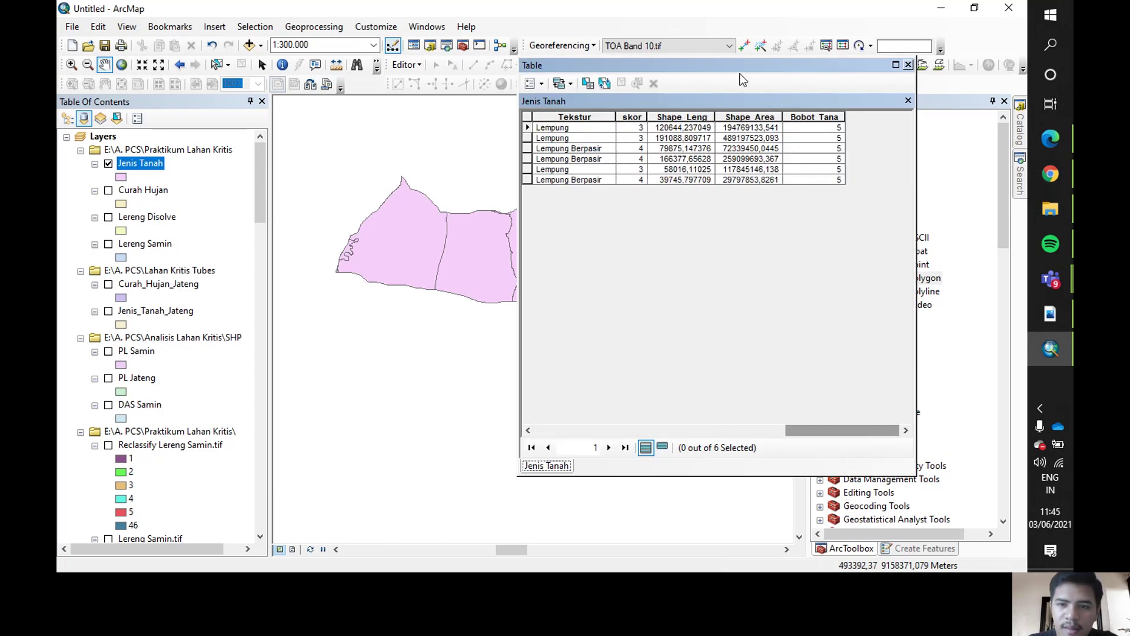
pyautogui.rightClick(794, 118)
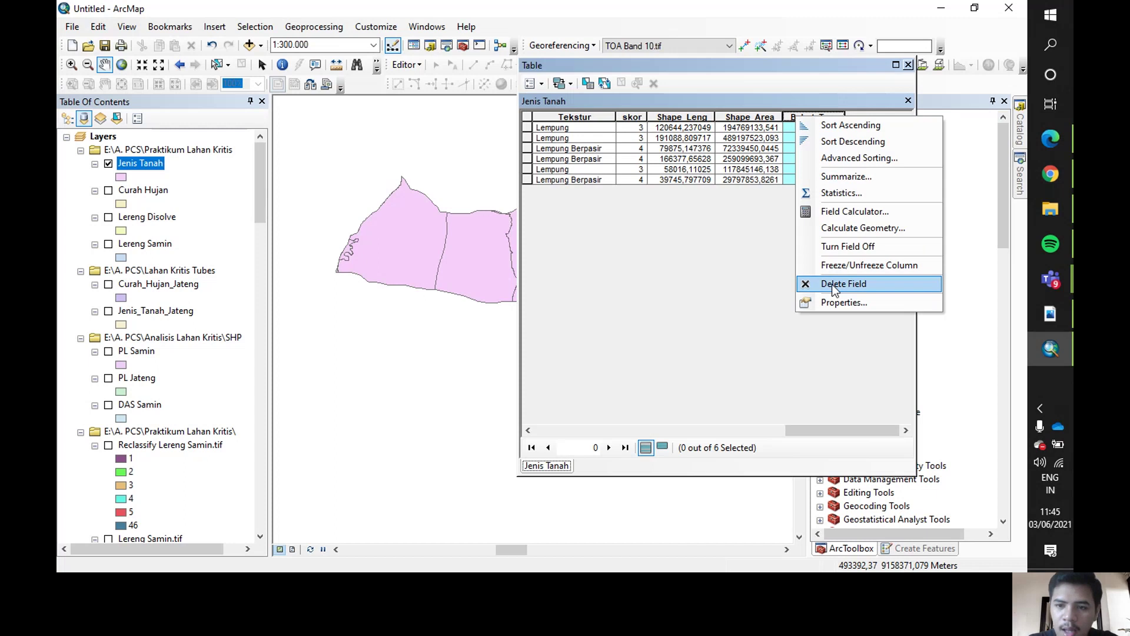
pyautogui.click(832, 284)
pyautogui.click(606, 348)
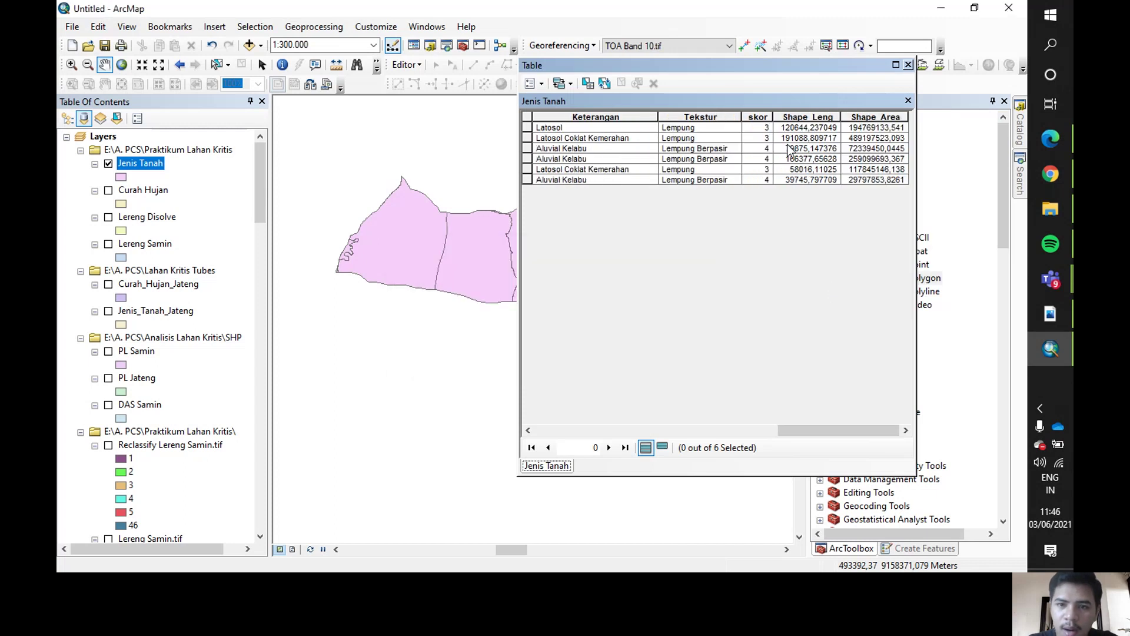
# Delete the Shape_Area and Shape_Leng fields from the Jenis Tanah attribute table.
pyautogui.rightClick(872, 120)
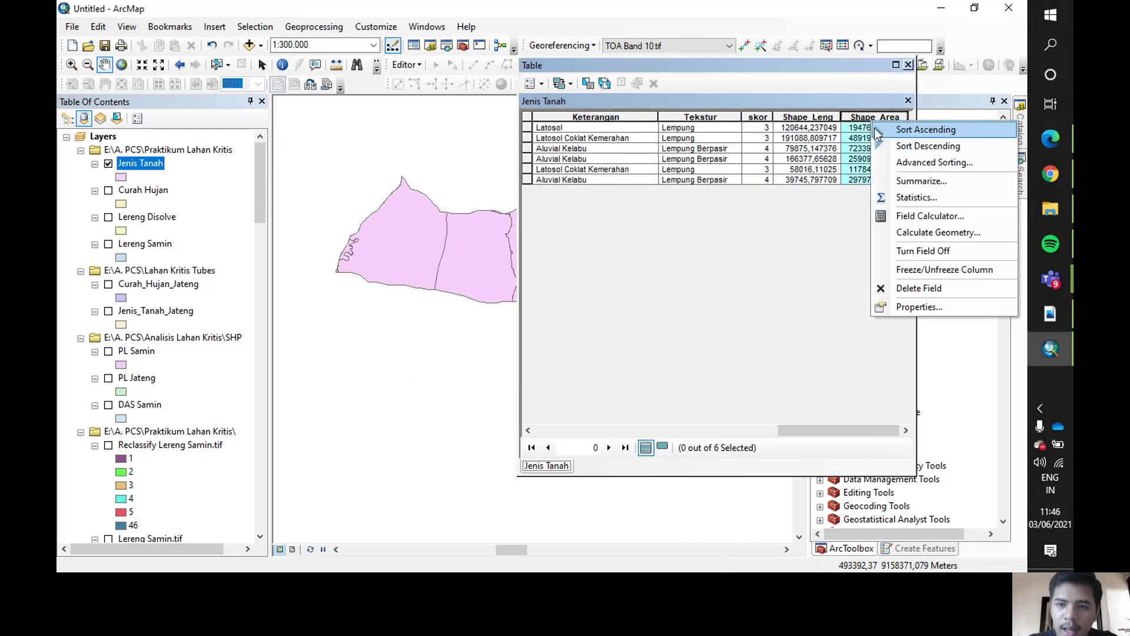
pyautogui.click(904, 287)
pyautogui.click(594, 350)
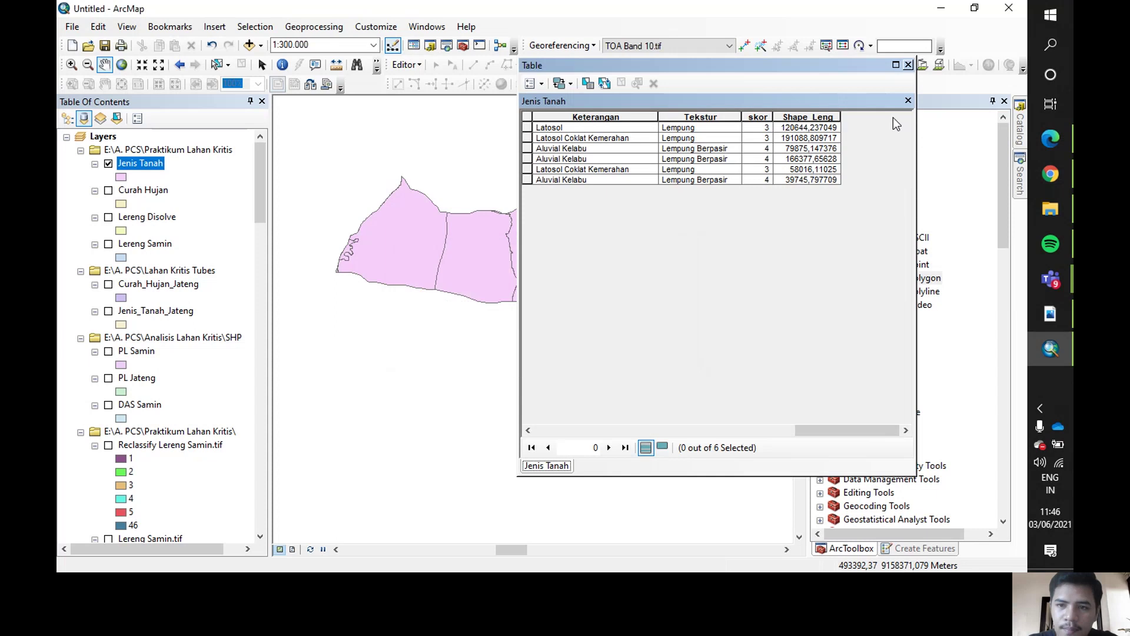
pyautogui.click(825, 117)
pyautogui.rightClick(825, 117)
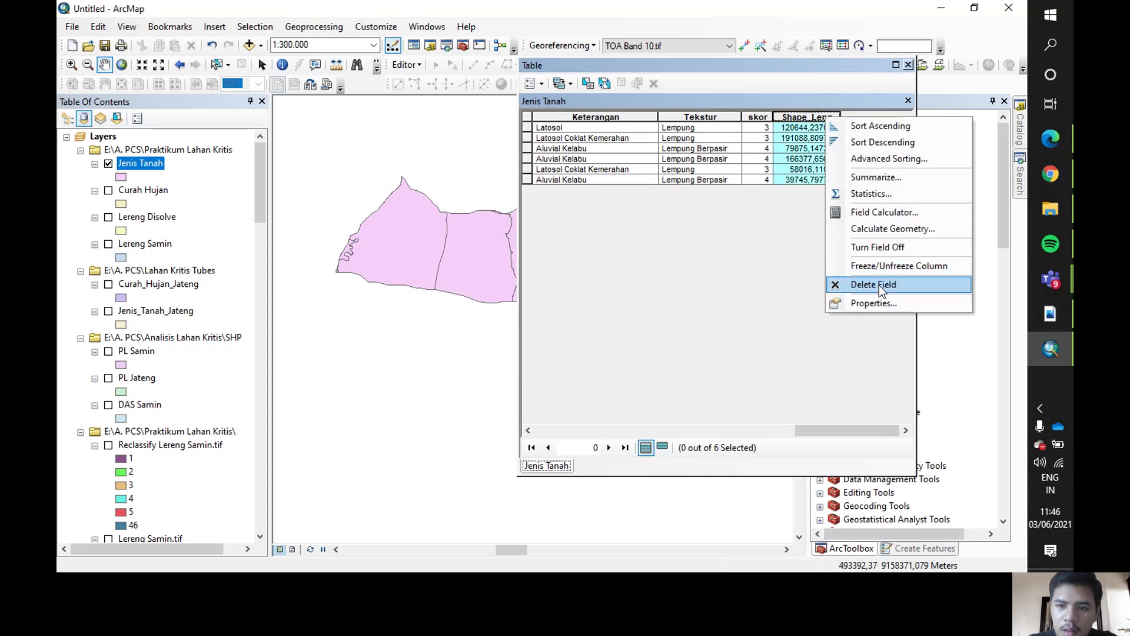
pyautogui.click(878, 284)
pyautogui.click(608, 349)
# Delete the skor and Tekstur fields from the Jenis Tanah attribute table.
pyautogui.click(758, 117)
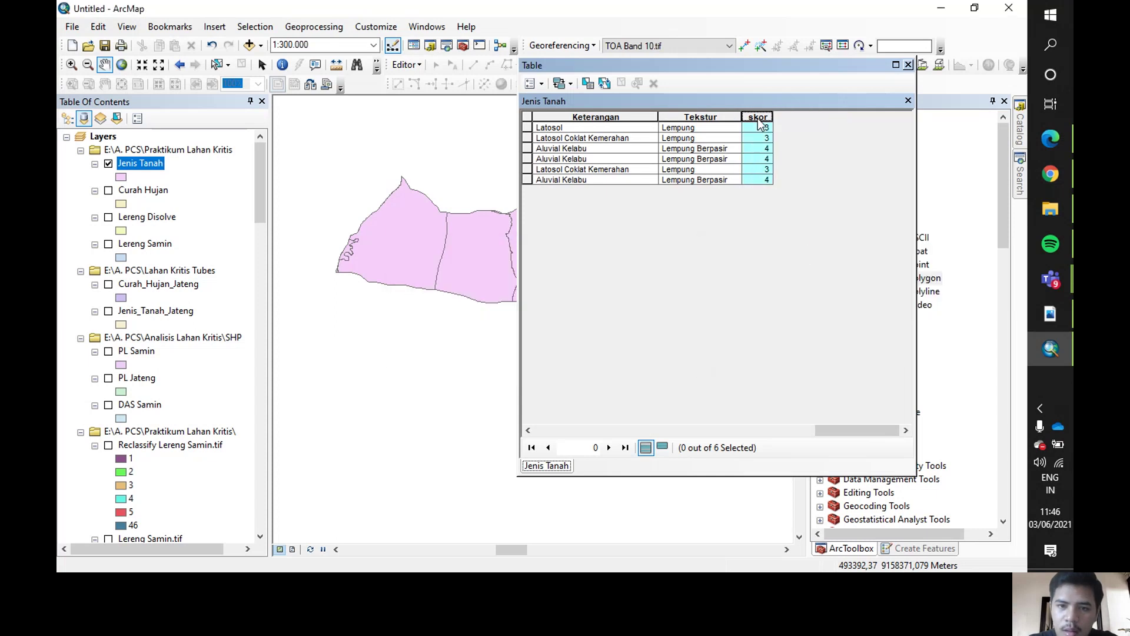
pyautogui.rightClick(761, 124)
pyautogui.click(791, 286)
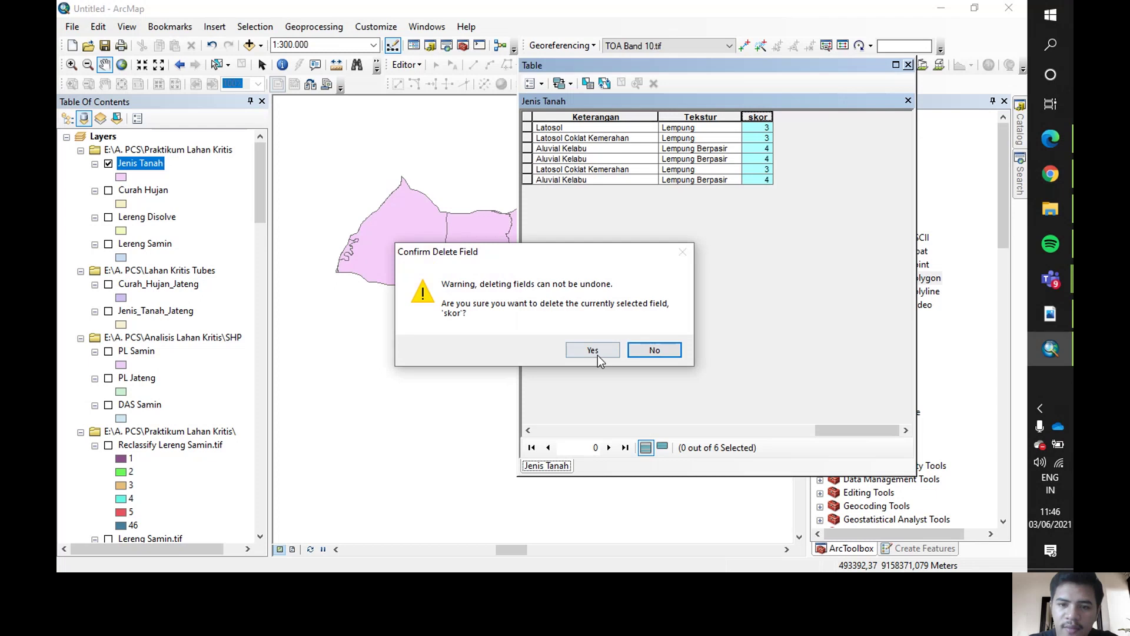
pyautogui.click(590, 347)
pyautogui.rightClick(708, 118)
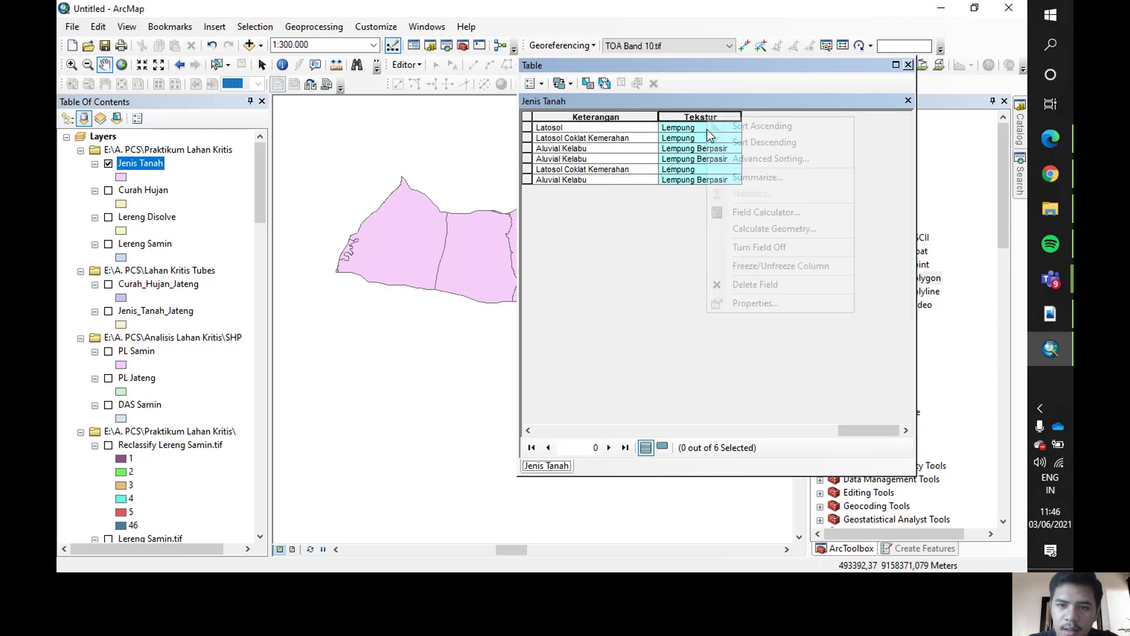
pyautogui.click(732, 284)
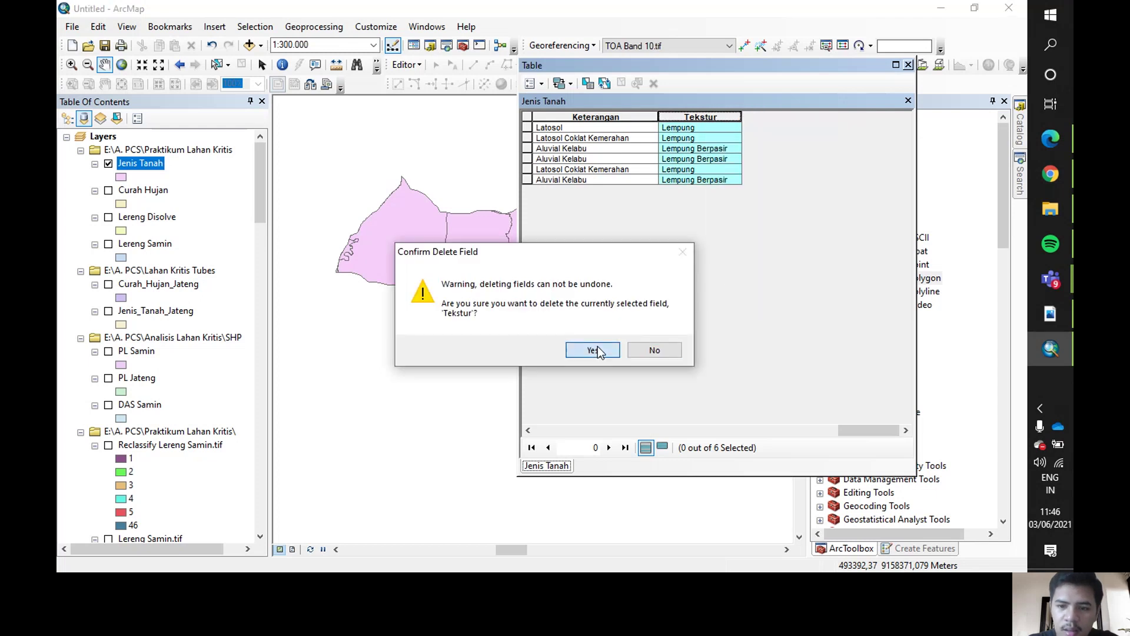
pyautogui.click(592, 351)
# Delete the Sumber and SKORTAN fields from the Jenis Tanah attribute table.
pyautogui.click(528, 430)
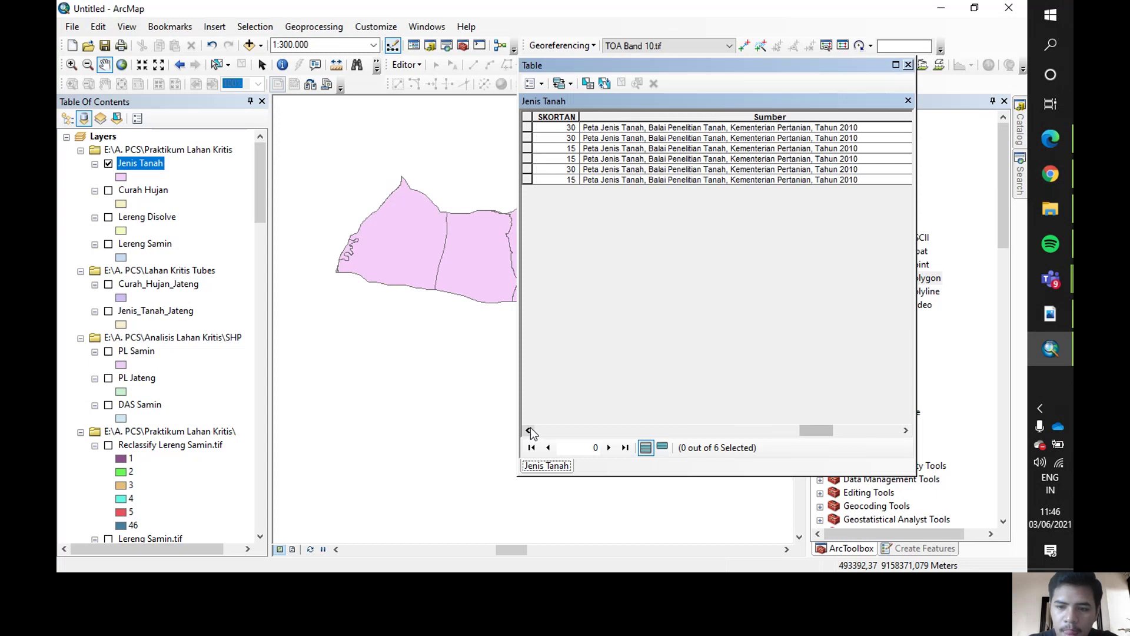
pyautogui.click(738, 114)
pyautogui.rightClick(739, 114)
pyautogui.click(778, 280)
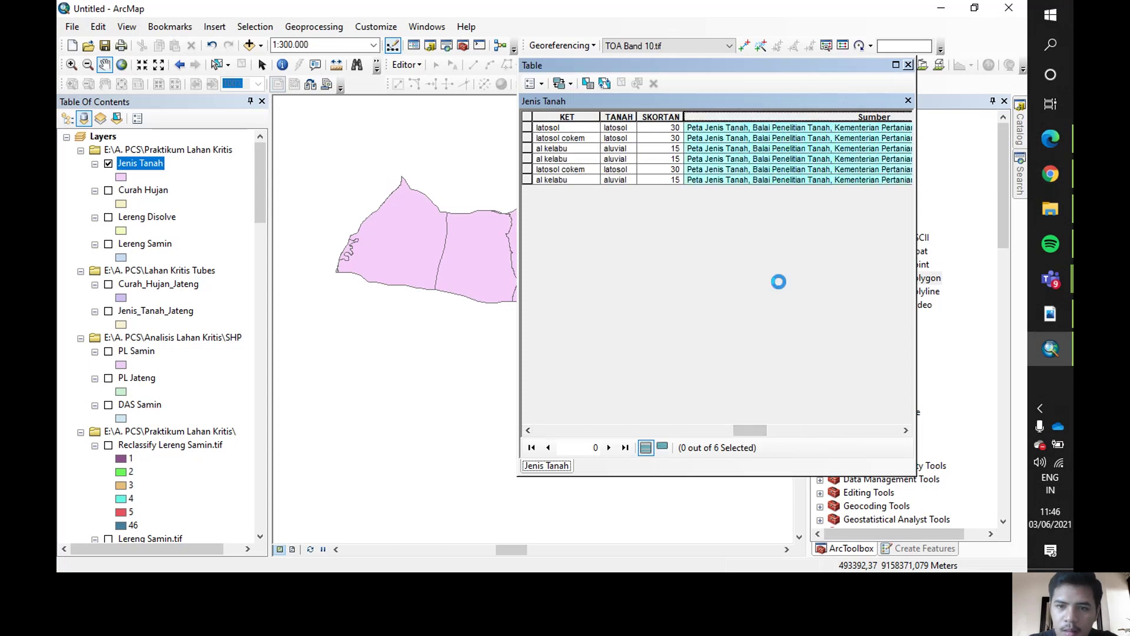
pyautogui.click(595, 351)
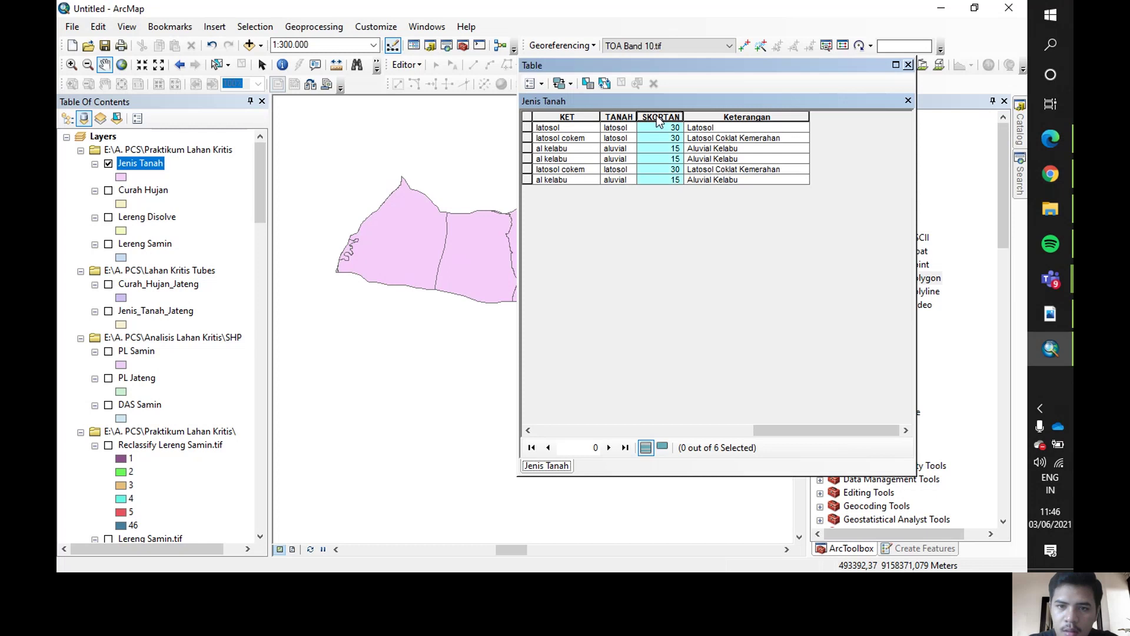
pyautogui.rightClick(656, 116)
pyautogui.click(681, 283)
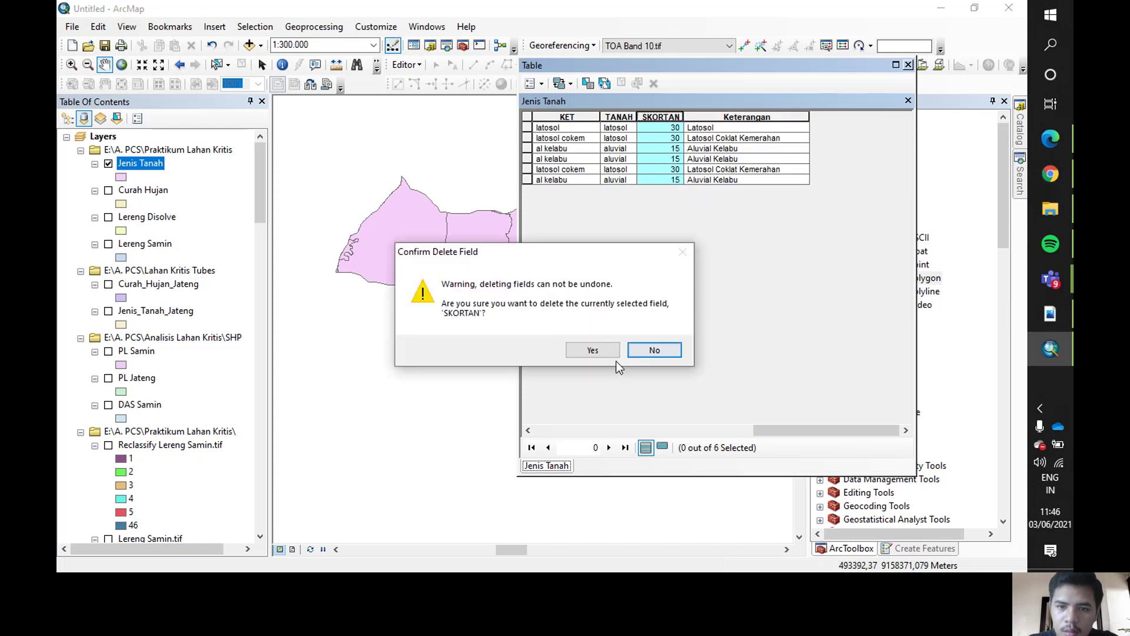
pyautogui.click(590, 349)
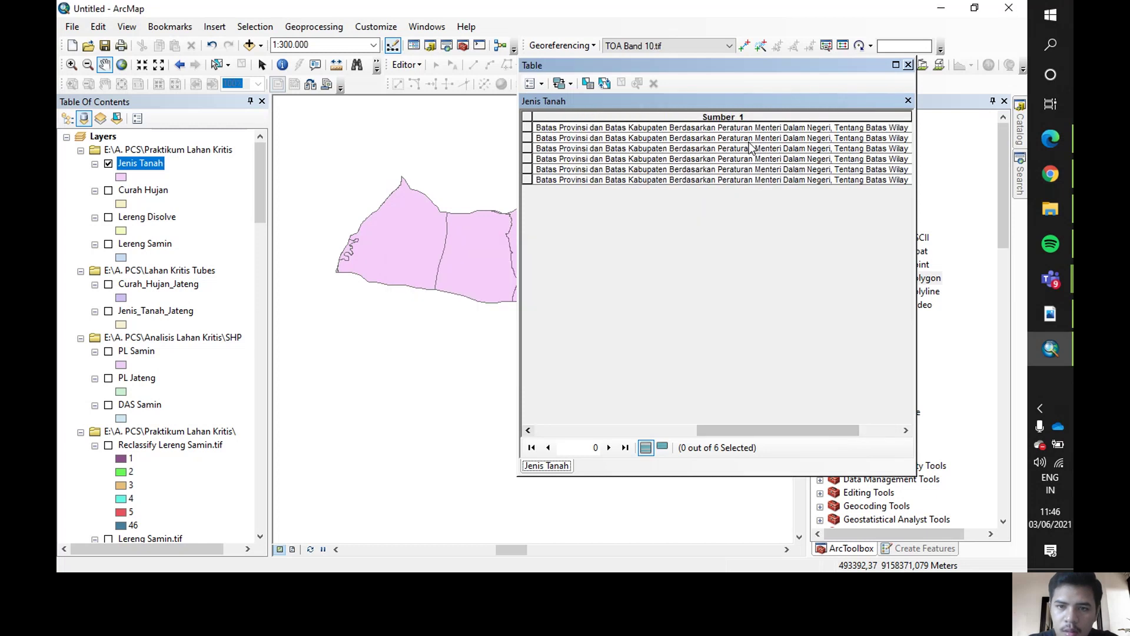
# Delete the Sumber_1 and WP fields from the Jenis Tanah attribute table.
pyautogui.rightClick(730, 116)
pyautogui.click(758, 281)
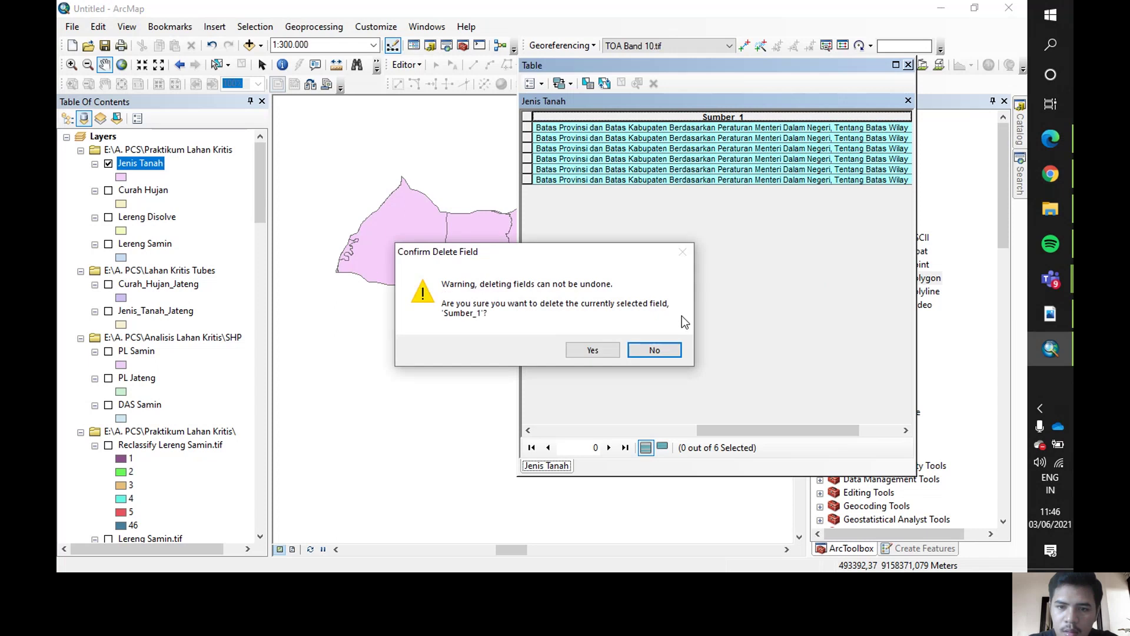
pyautogui.click(611, 350)
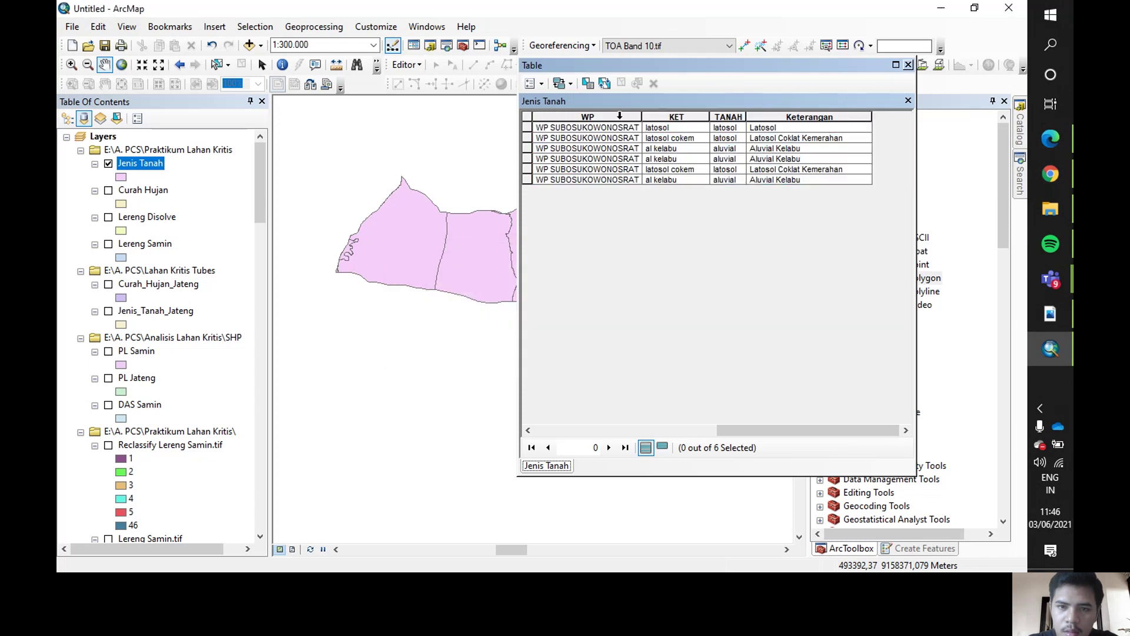
pyautogui.click(620, 116)
pyautogui.rightClick(620, 117)
pyautogui.click(669, 287)
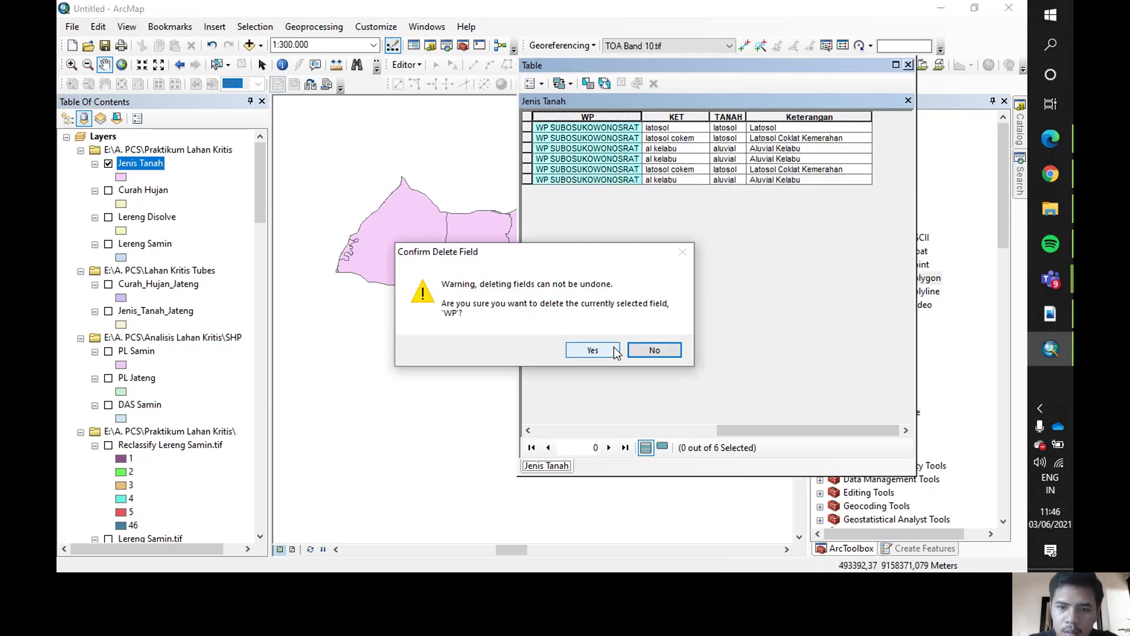
pyautogui.click(616, 351)
# Delete the Kabupaten field from the Jenis Tanah attribute table.
pyautogui.click(602, 116)
pyautogui.rightClick(603, 118)
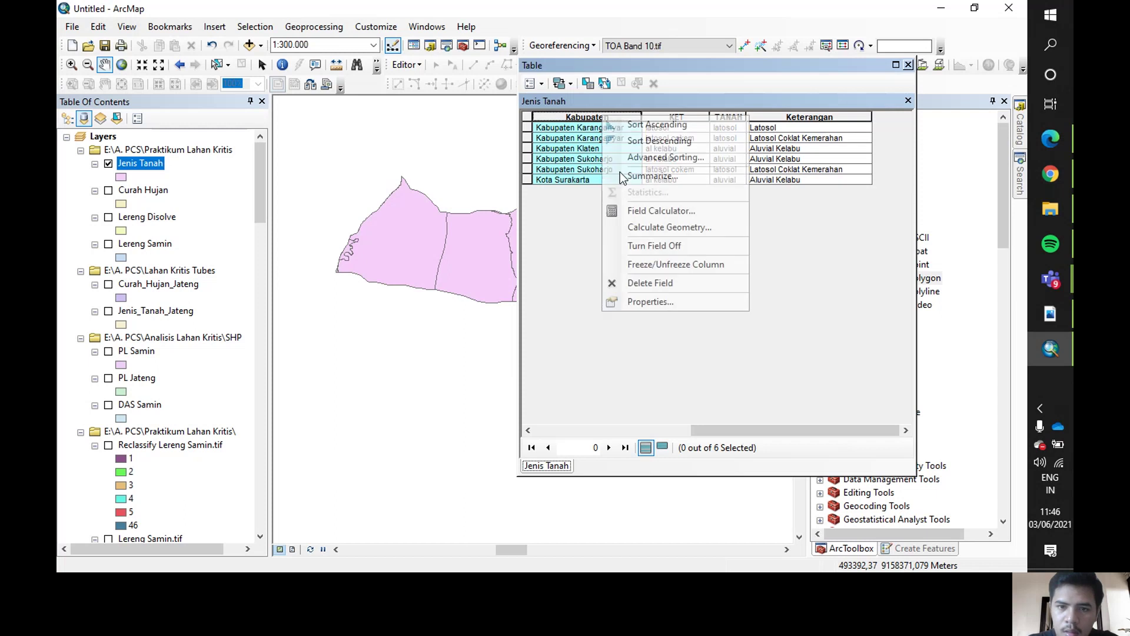
pyautogui.click(647, 289)
pyautogui.click(601, 351)
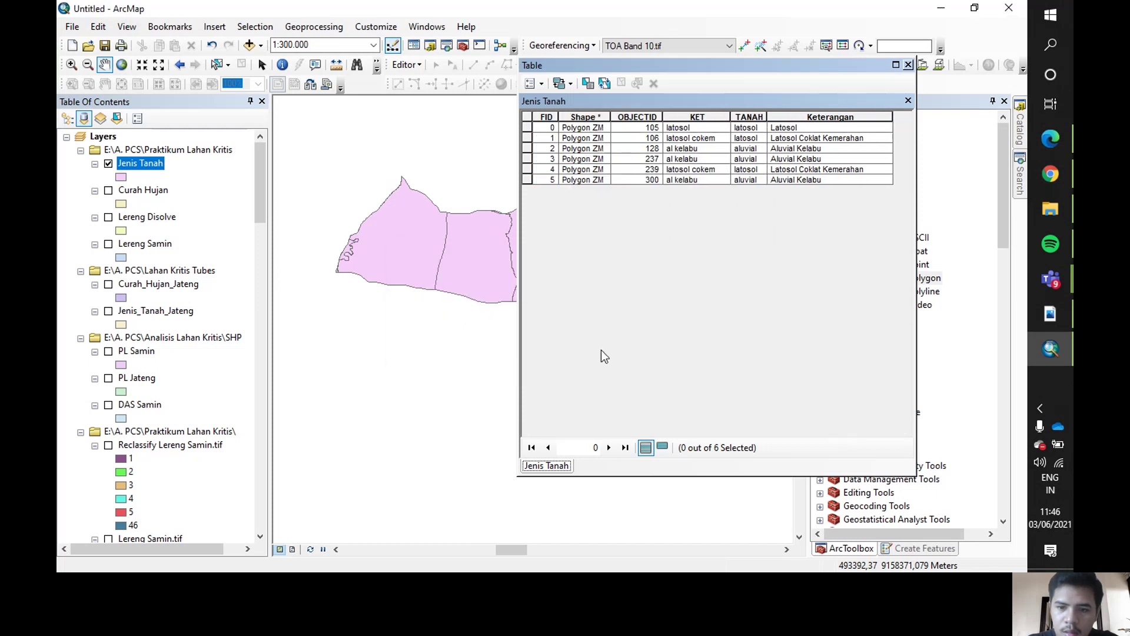
pyautogui.click(635, 116)
pyautogui.rightClick(638, 118)
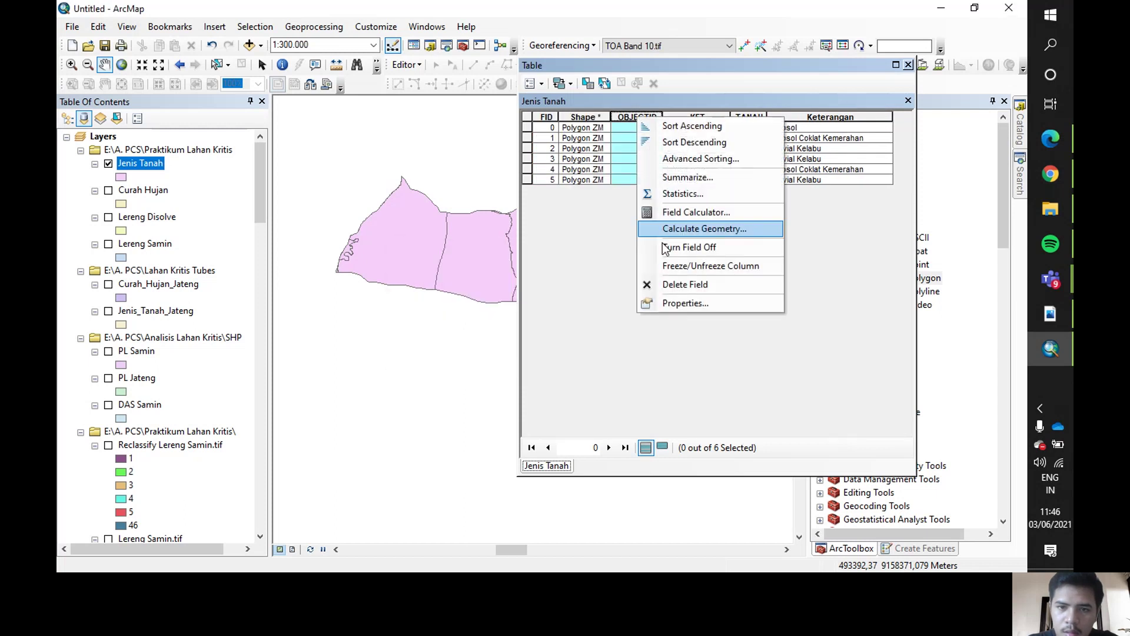
pyautogui.click(801, 207)
# Delete the TANAH and KET fields from the Jenis Tanah attribute table, keeping the Keterangan field.
pyautogui.click(745, 116)
pyautogui.rightClick(744, 118)
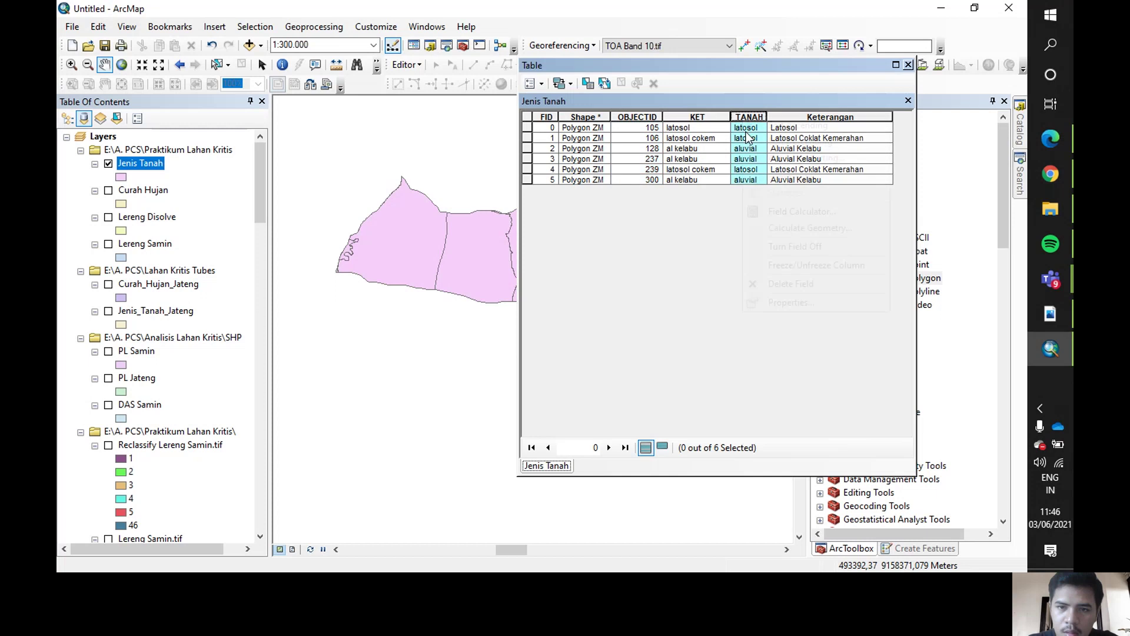
pyautogui.click(791, 284)
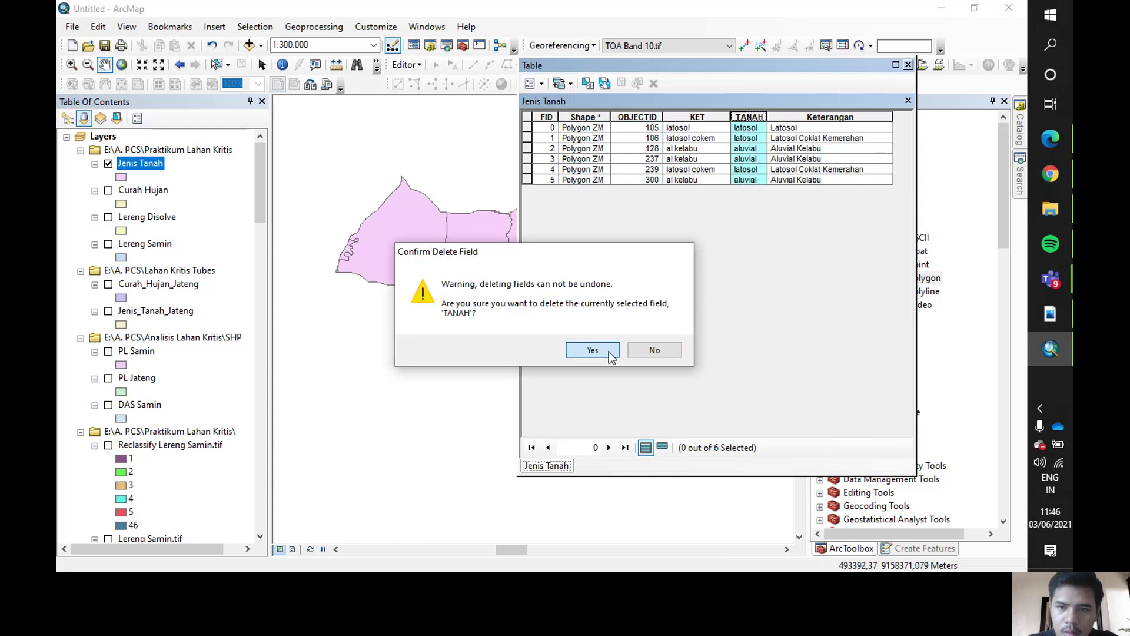
pyautogui.click(653, 349)
pyautogui.click(693, 118)
pyautogui.rightClick(694, 120)
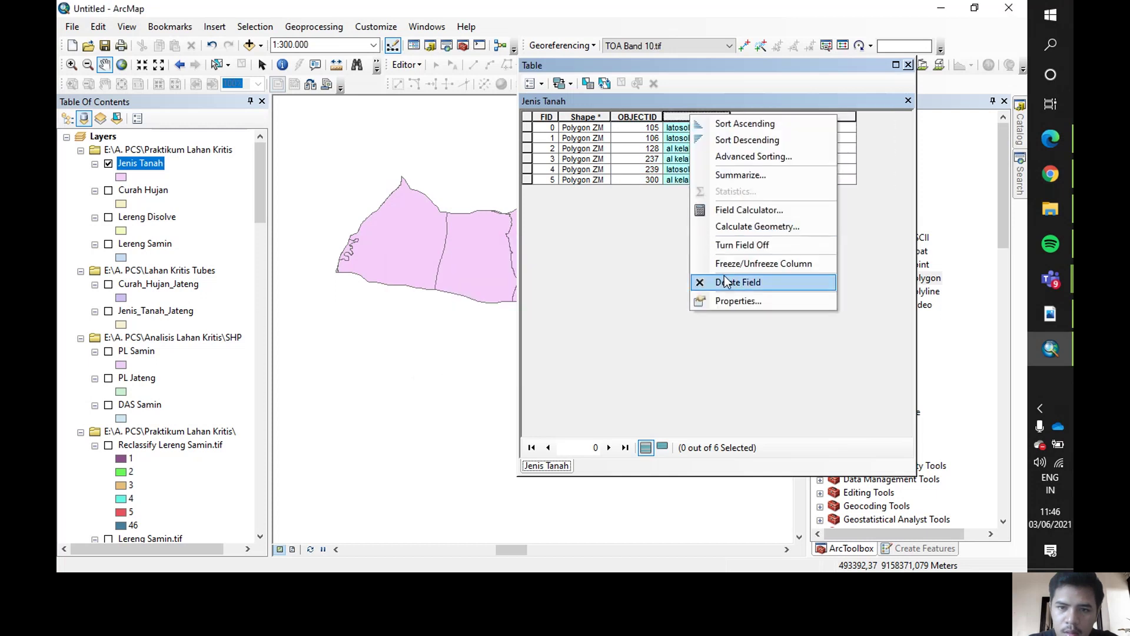
# Delete the KET field from the Jenis Tanah attribute table and add a Double field named K.
pyautogui.click(732, 280)
pyautogui.click(593, 347)
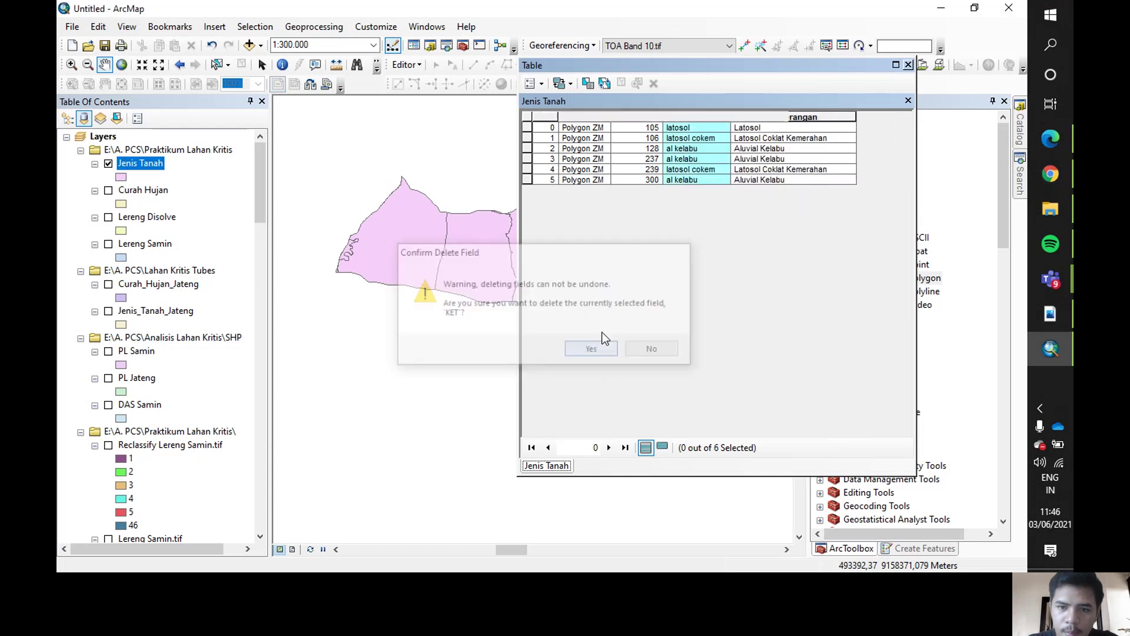
pyautogui.click(532, 83)
pyautogui.click(581, 186)
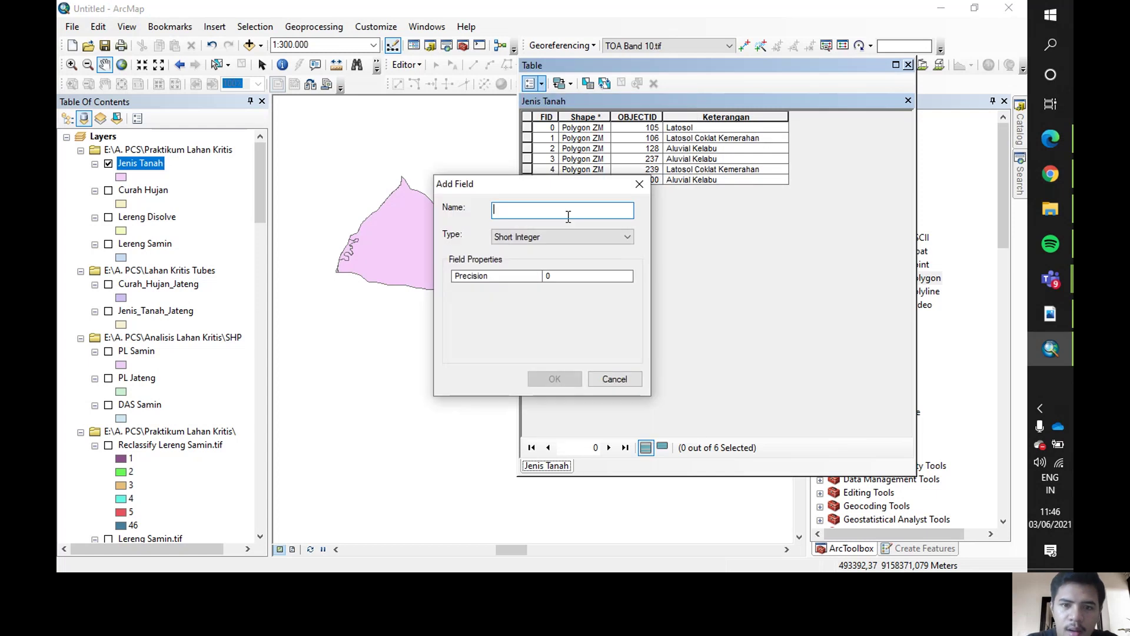
pyautogui.write('K')
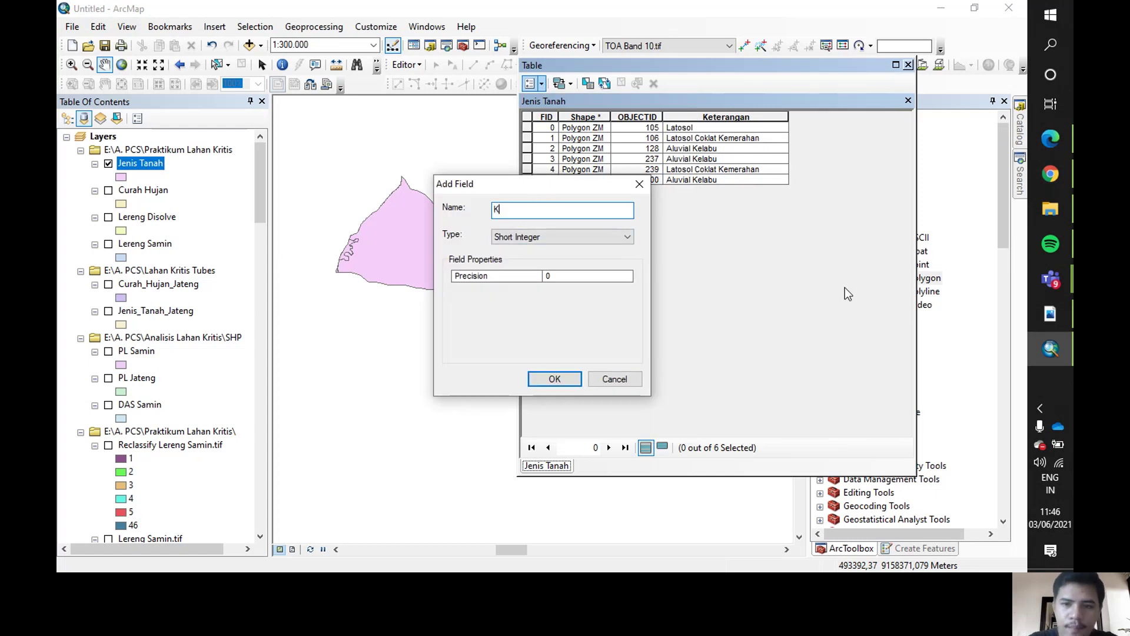
pyautogui.click(624, 237)
pyautogui.click(576, 279)
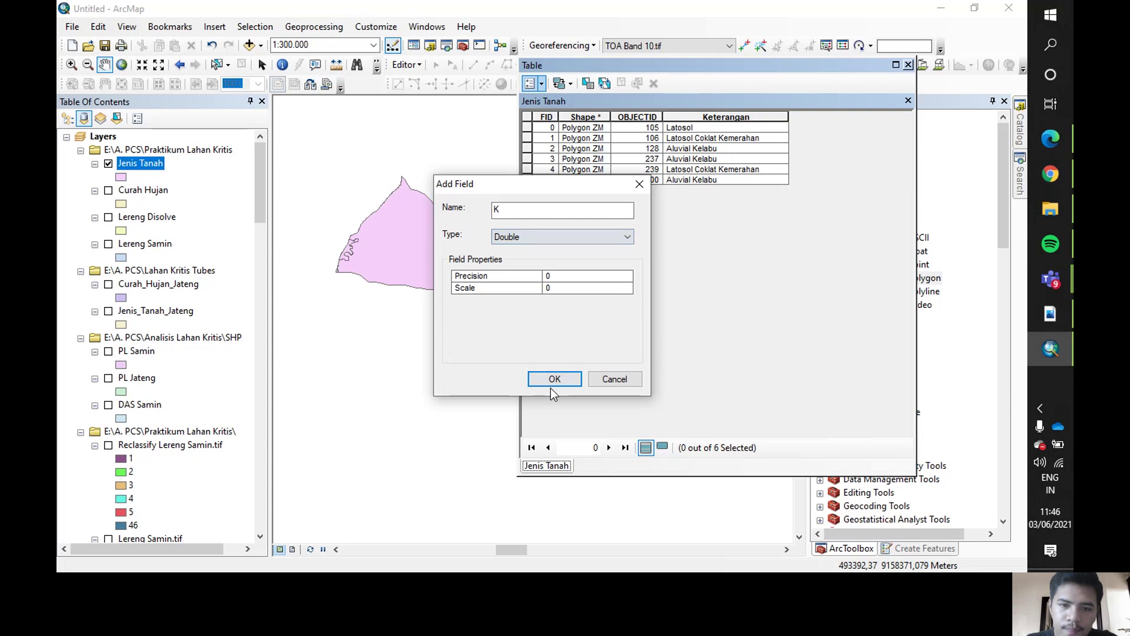
pyautogui.click(553, 378)
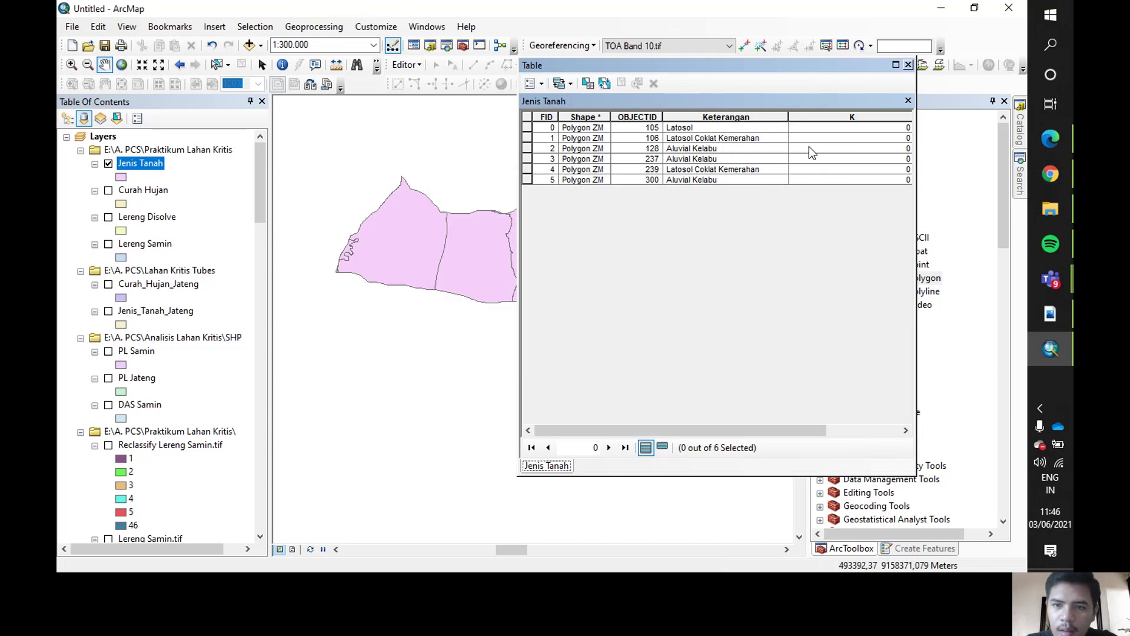
# Narrow the K column and start an edit session on the Jenis Tanah layer, continuing past the spatial reference warnings.
pyautogui.moveTo(715, 431); pyautogui.dragTo(788, 431)
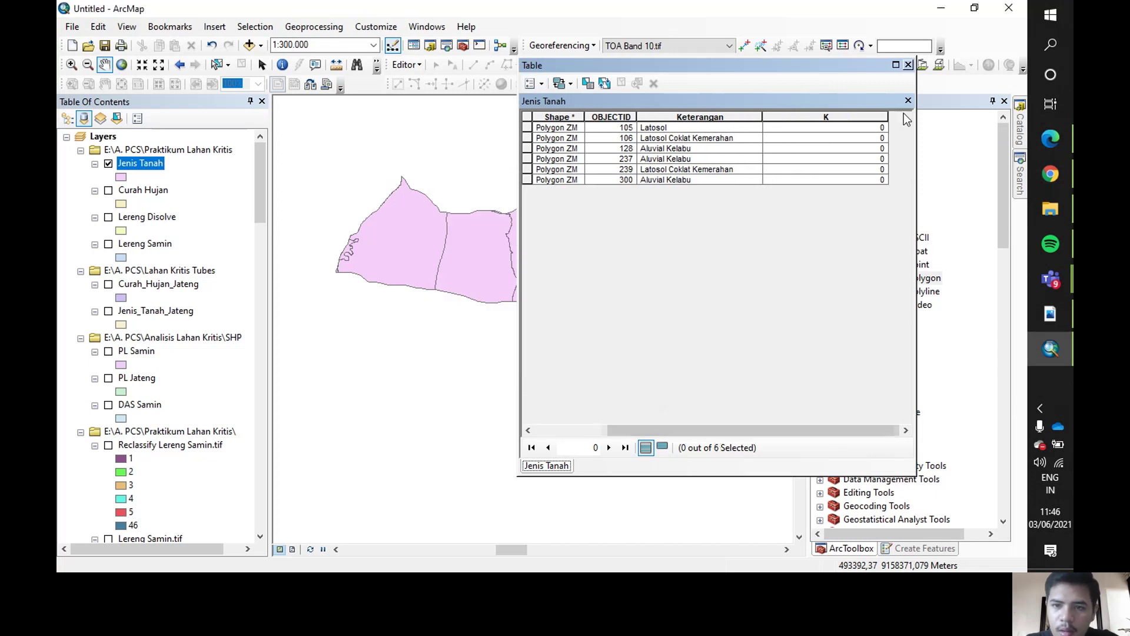
pyautogui.moveTo(887, 112); pyautogui.dragTo(851, 116)
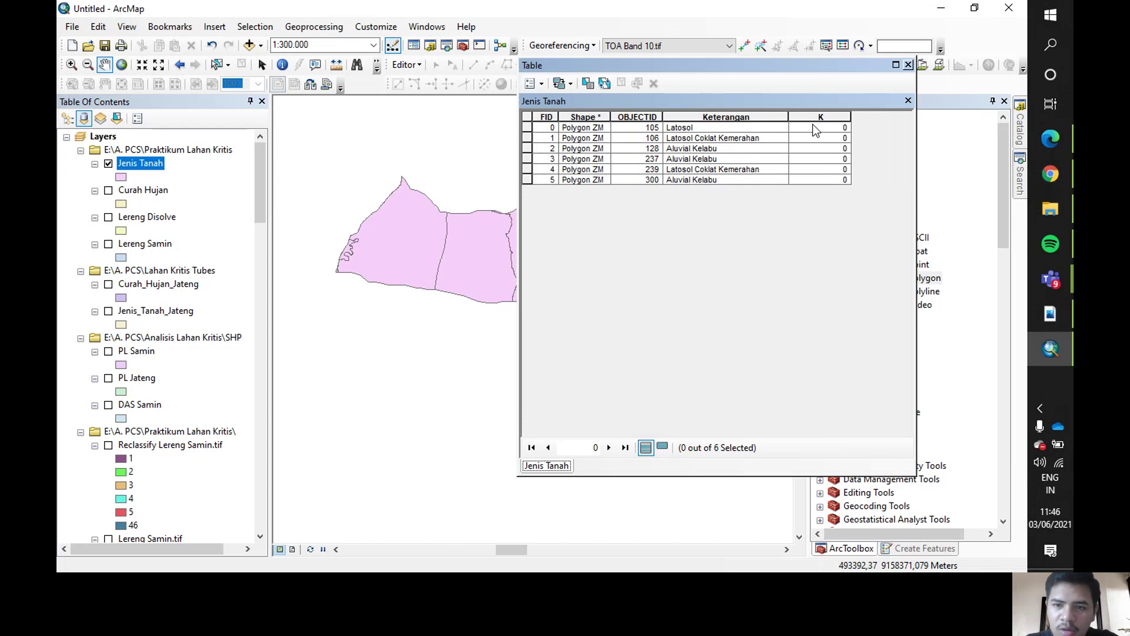
pyautogui.click(816, 129)
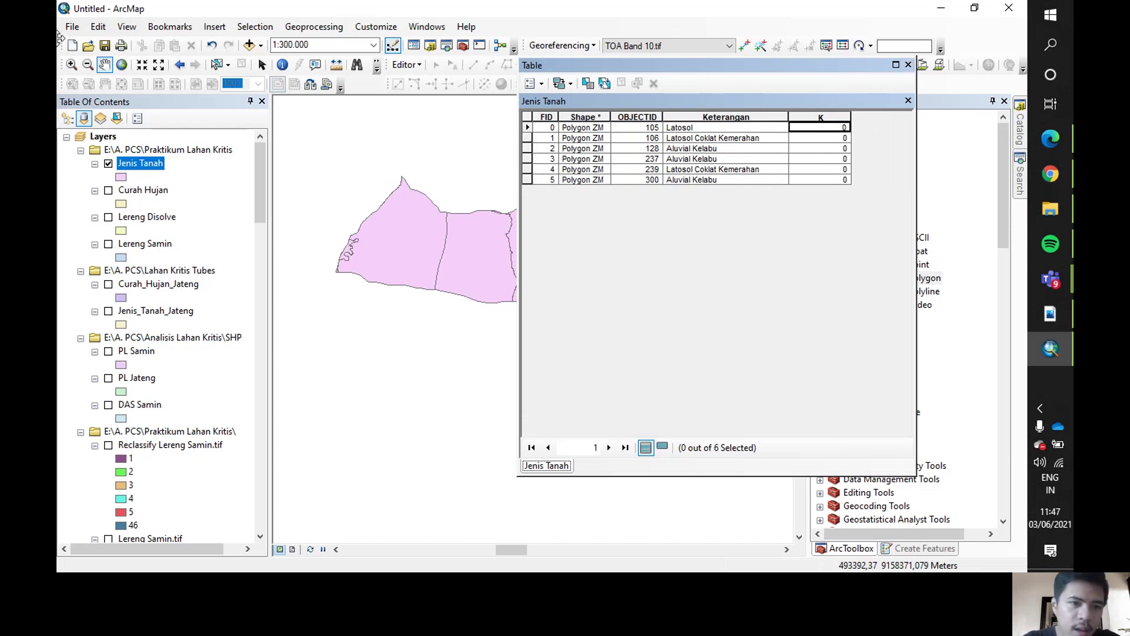
pyautogui.rightClick(134, 158)
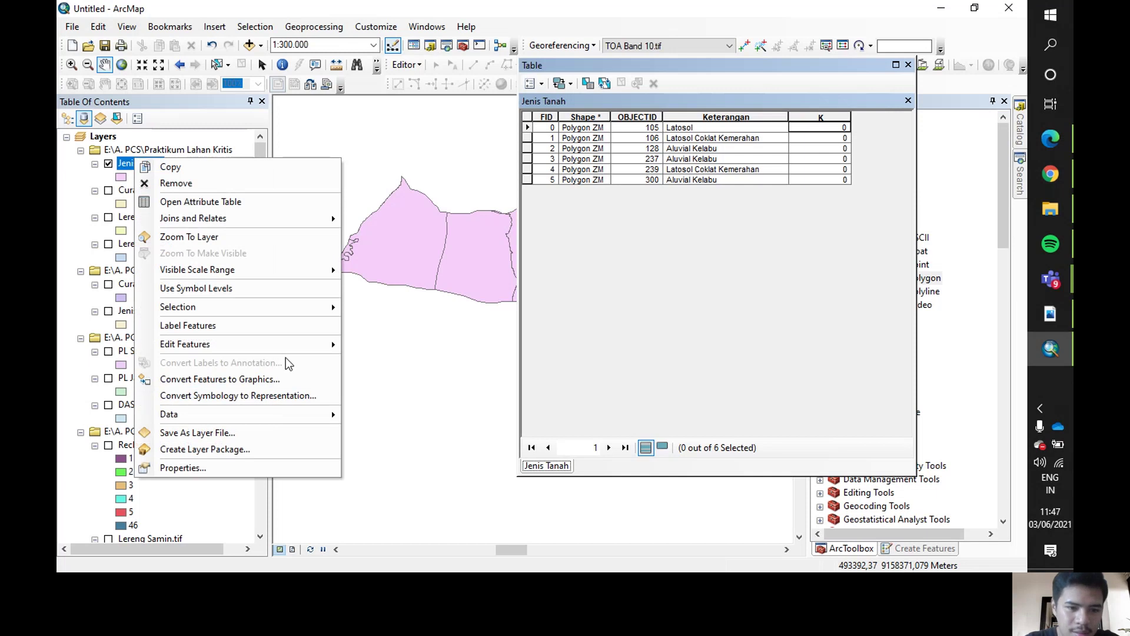
pyautogui.moveTo(294, 344)
pyautogui.click(371, 347)
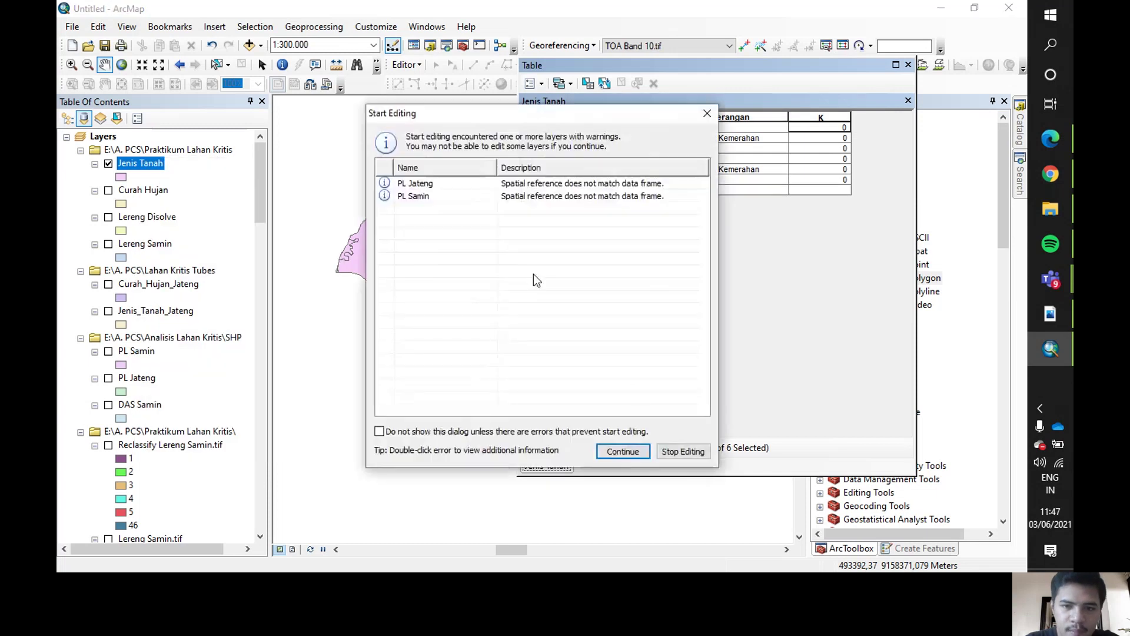
pyautogui.click(623, 452)
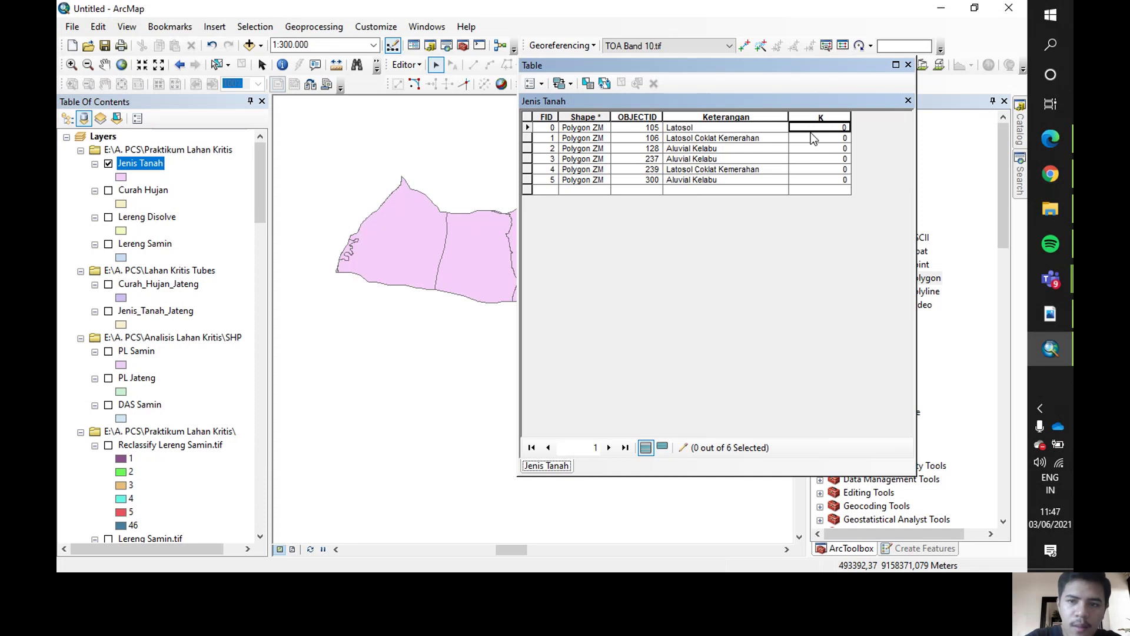
# Try to enter K values with decimal points in the first three soil rows: 0.175, 0.121 and 0.315.
pyautogui.click(842, 125)
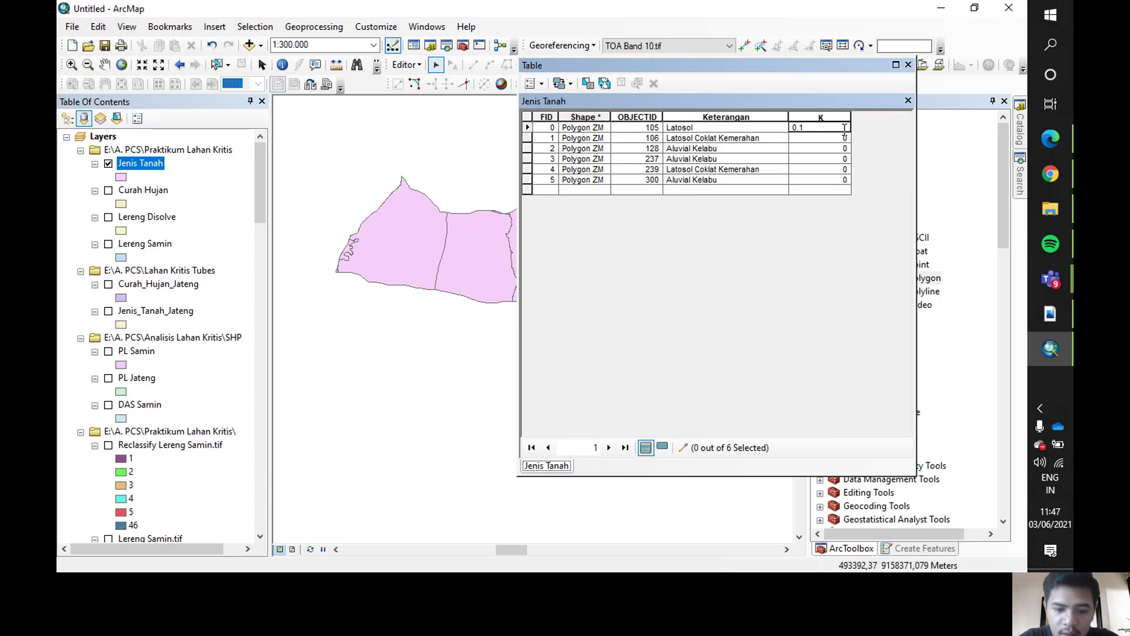
pyautogui.write('.175')
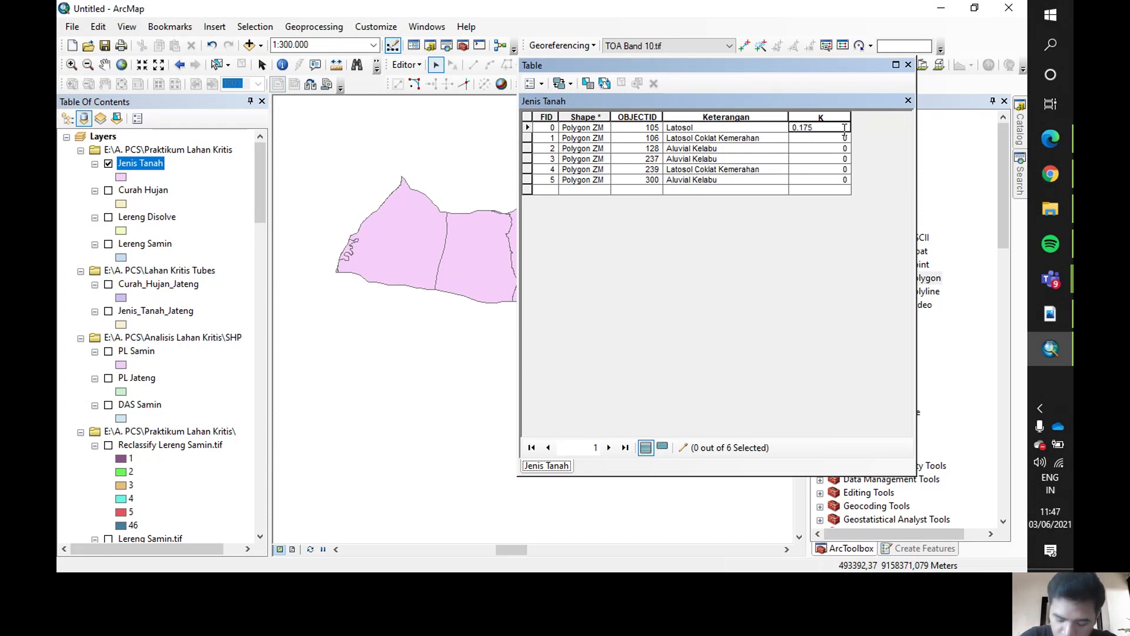
pyautogui.press('Return')
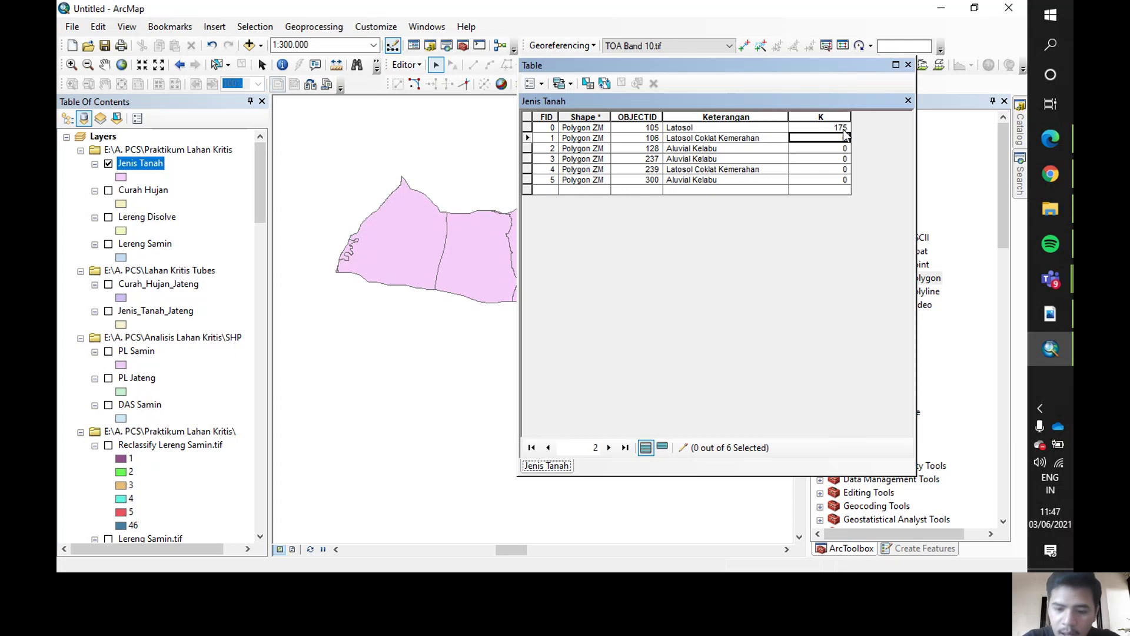
pyautogui.write('0.121')
pyautogui.press('Return')
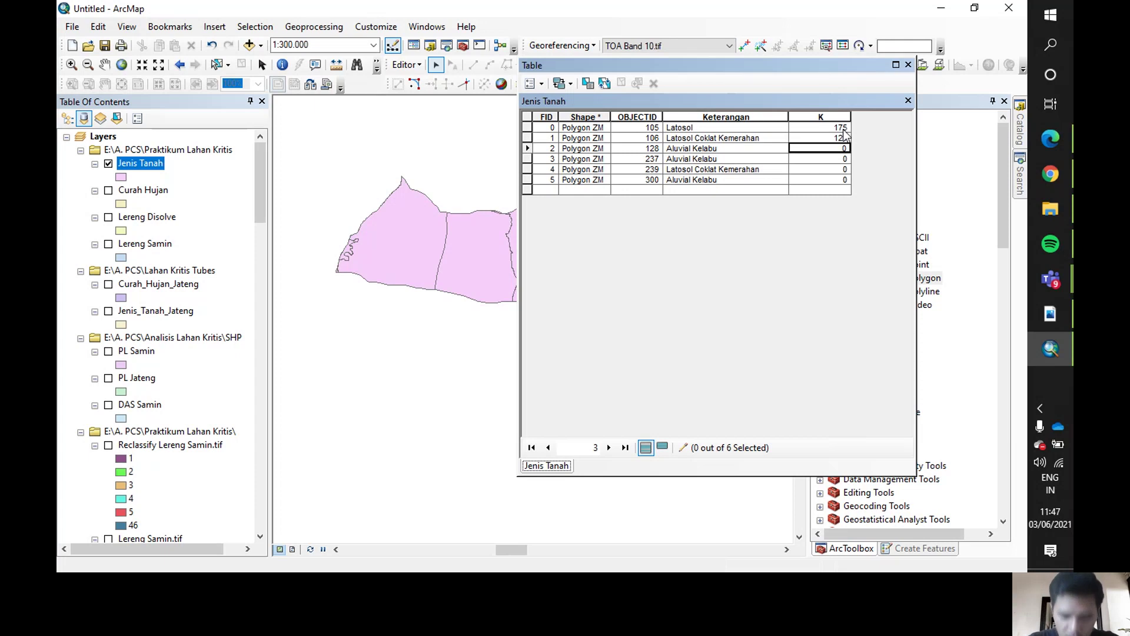
pyautogui.write('0')
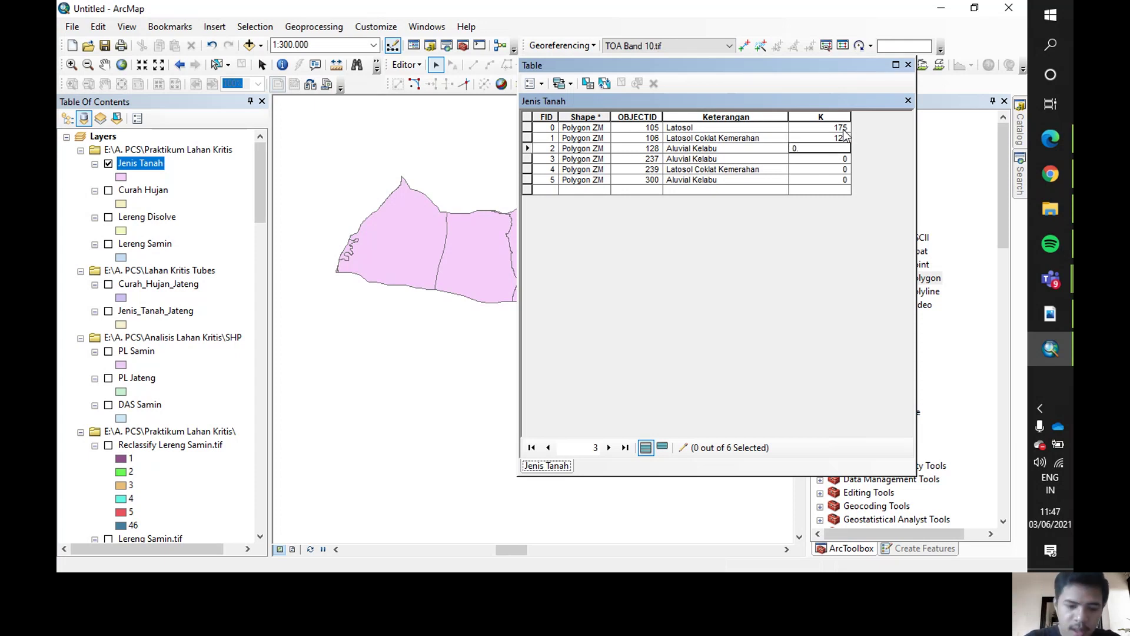
pyautogui.press('Return')
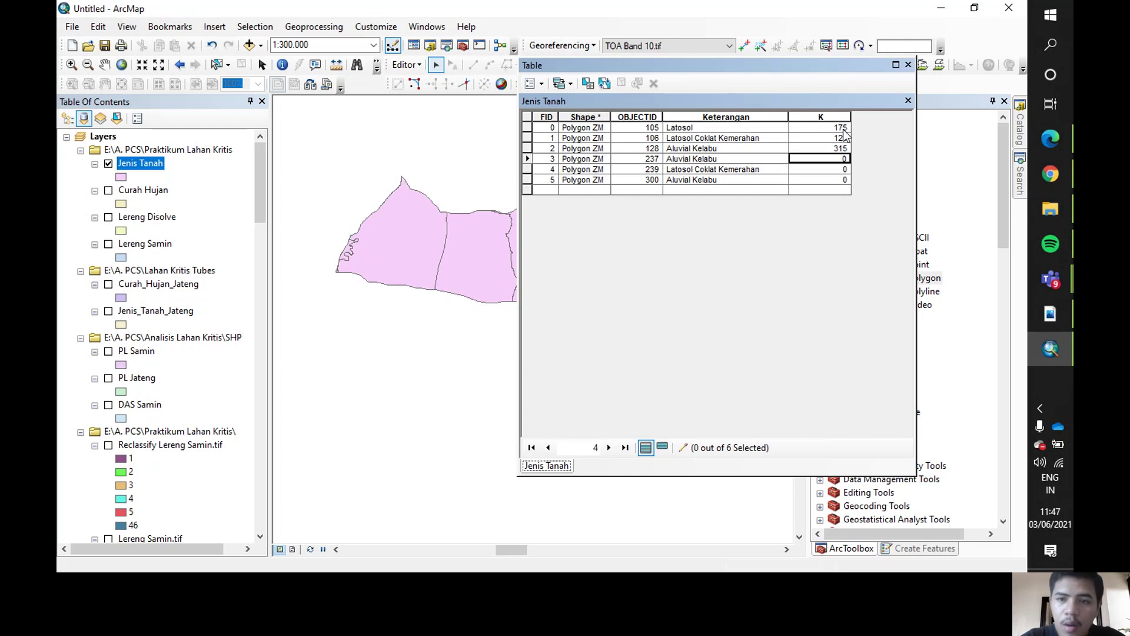
# Enter K values with decimal commas in rows FID 0 to 2: 0,175 for Latosol, 0,121 for Latosol Coklat Kemerahan, 0,315 for Aluvial Kelabu.
pyautogui.press('Up')
pyautogui.press('Up')
pyautogui.press('Up')
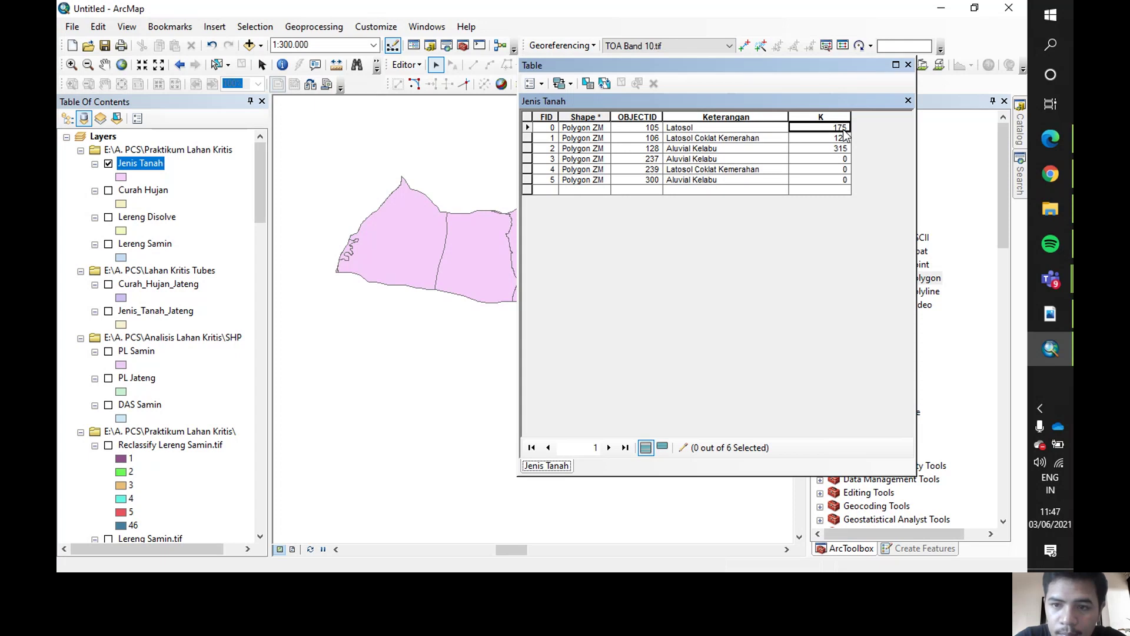
pyautogui.write('0.')
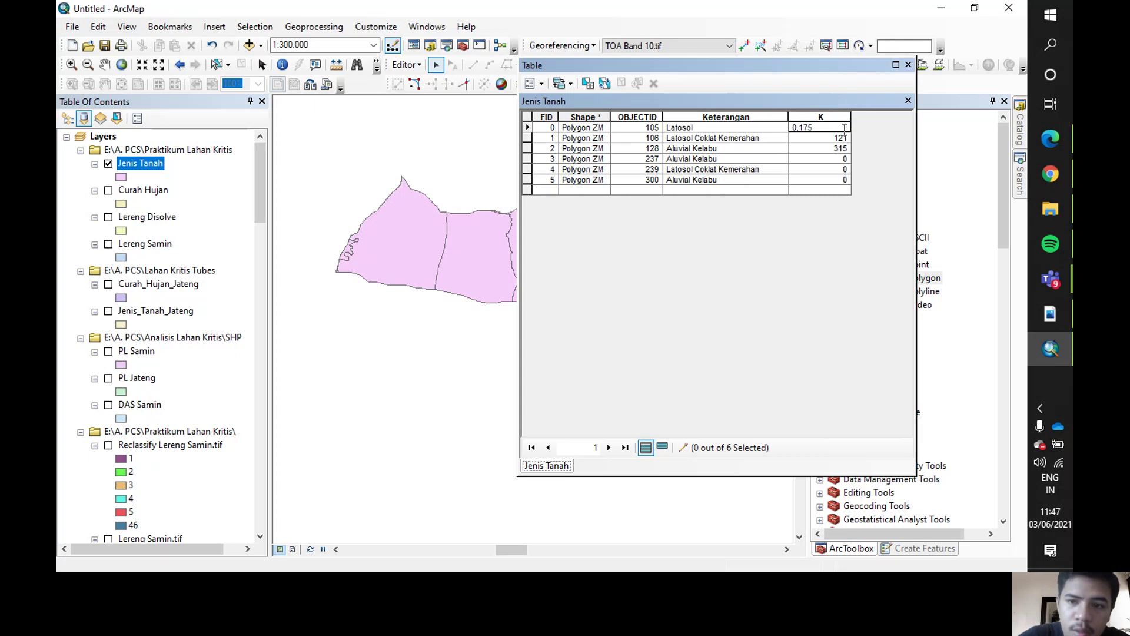
pyautogui.write('175')
pyautogui.click(846, 137)
pyautogui.write('0,')
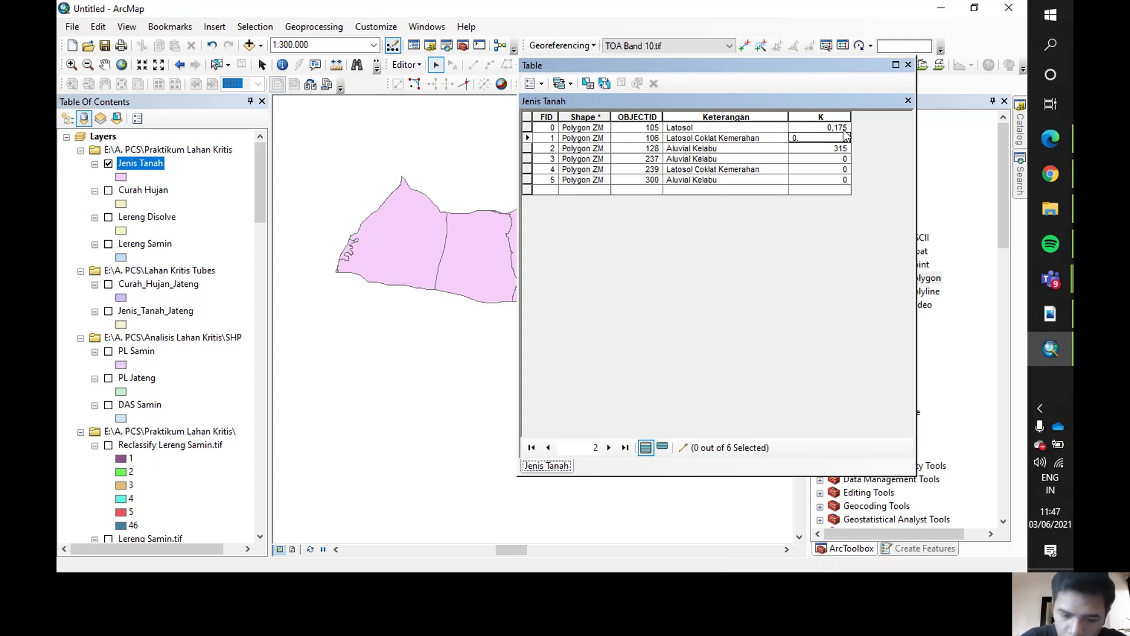
pyautogui.press('Return')
pyautogui.write('0,')
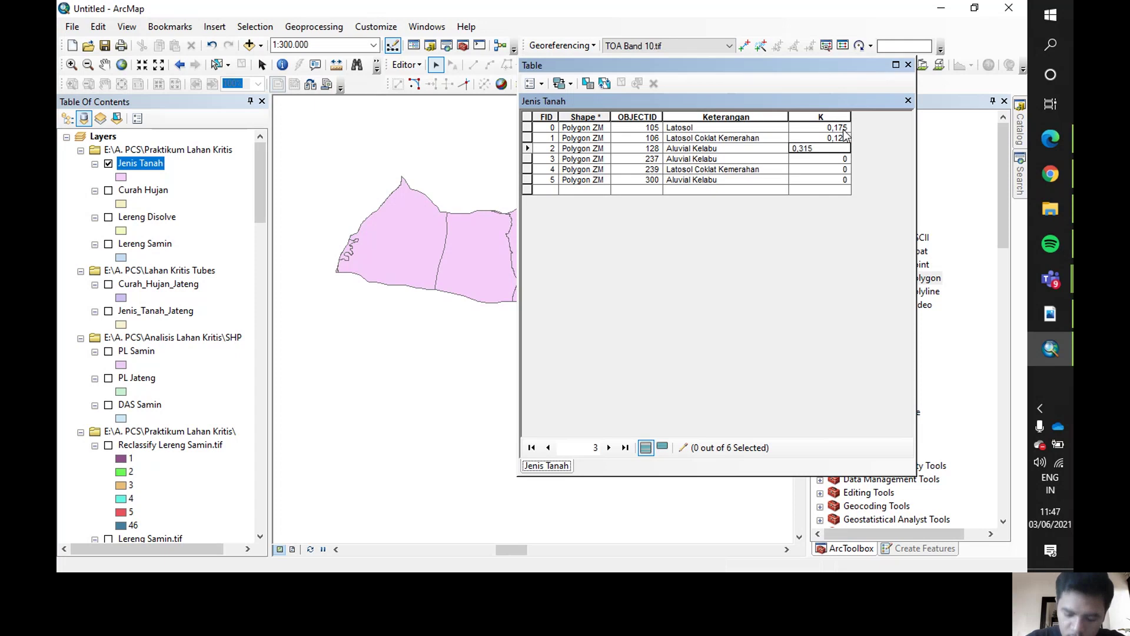
pyautogui.press('Return')
# Fill in K for rows FID 3 to 5: 0,315 for both Aluvial Kelabu rows and 0,121 for Latosol Coklat Kemerahan.
pyautogui.write('0,315')
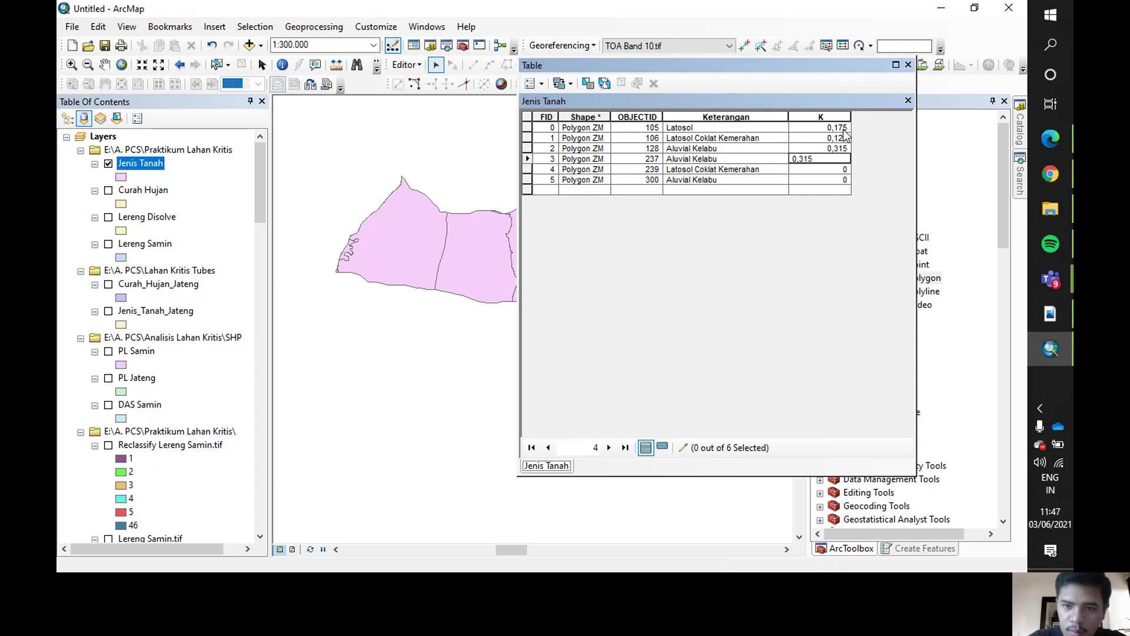
pyautogui.press('Return')
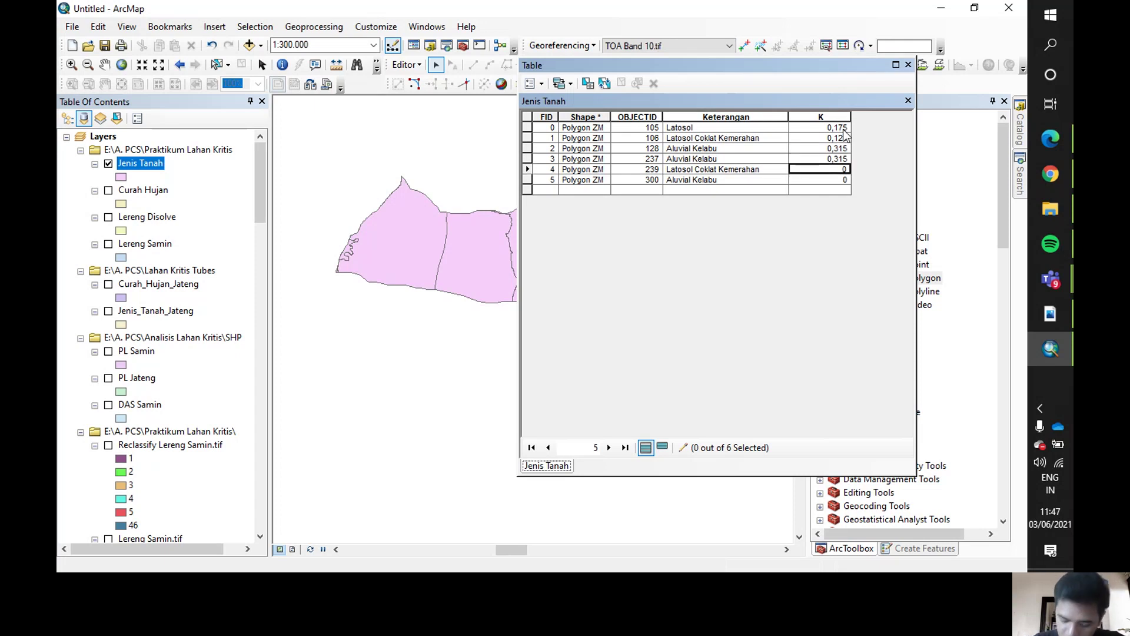
pyautogui.write('0')
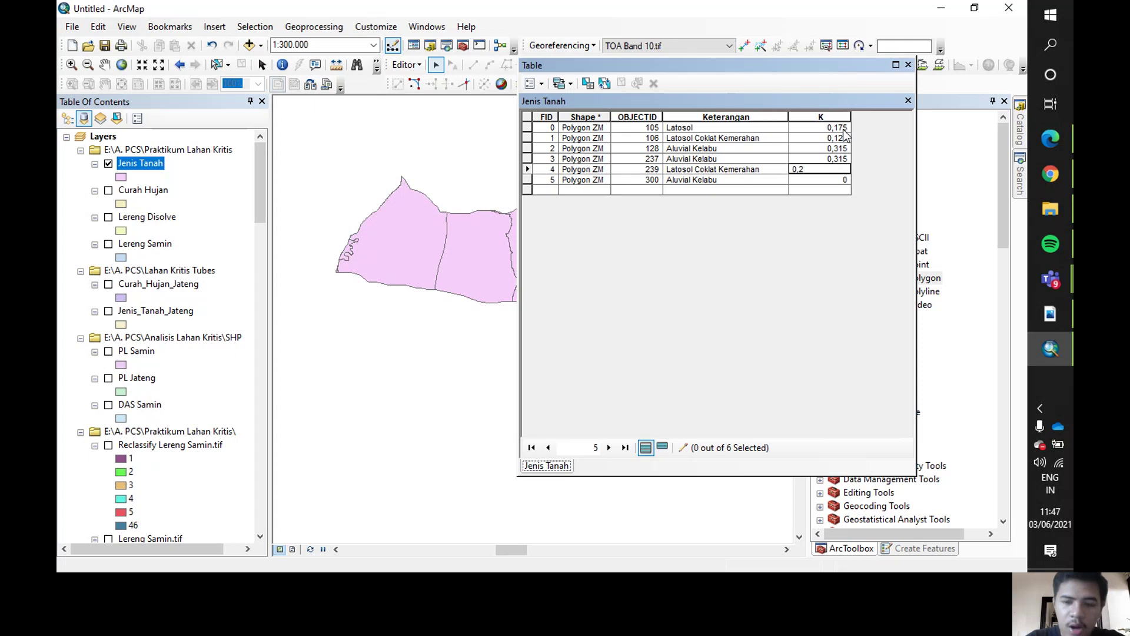
pyautogui.write(',121')
pyautogui.press('Return')
pyautogui.write('0,315')
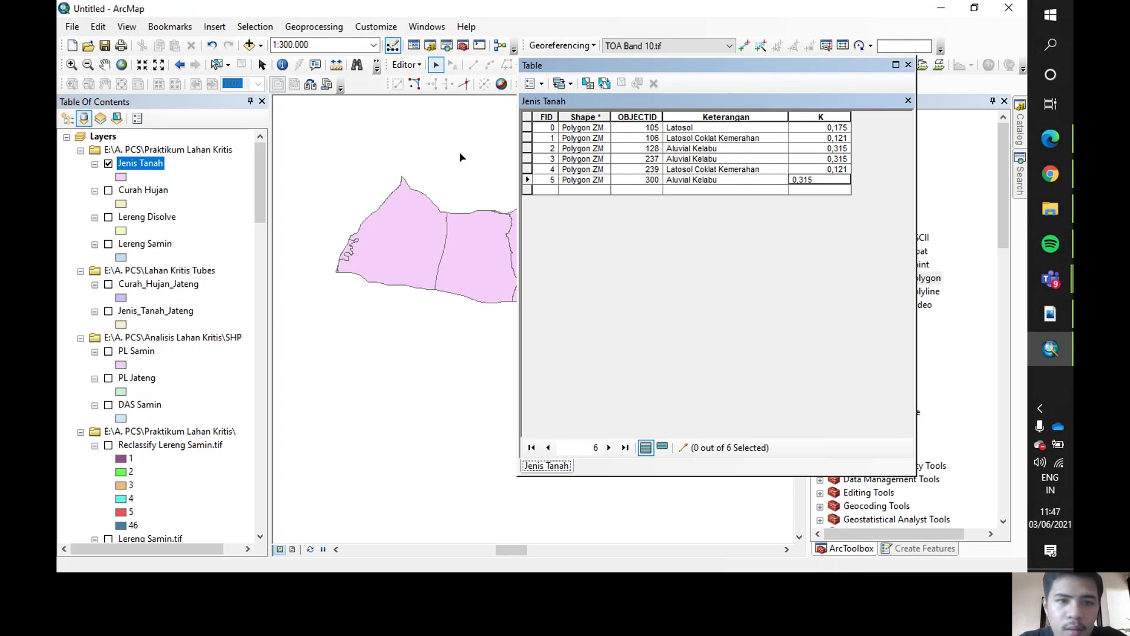
# Save the edits to the Jenis Tanah table and stop the edit session.
pyautogui.click(409, 65)
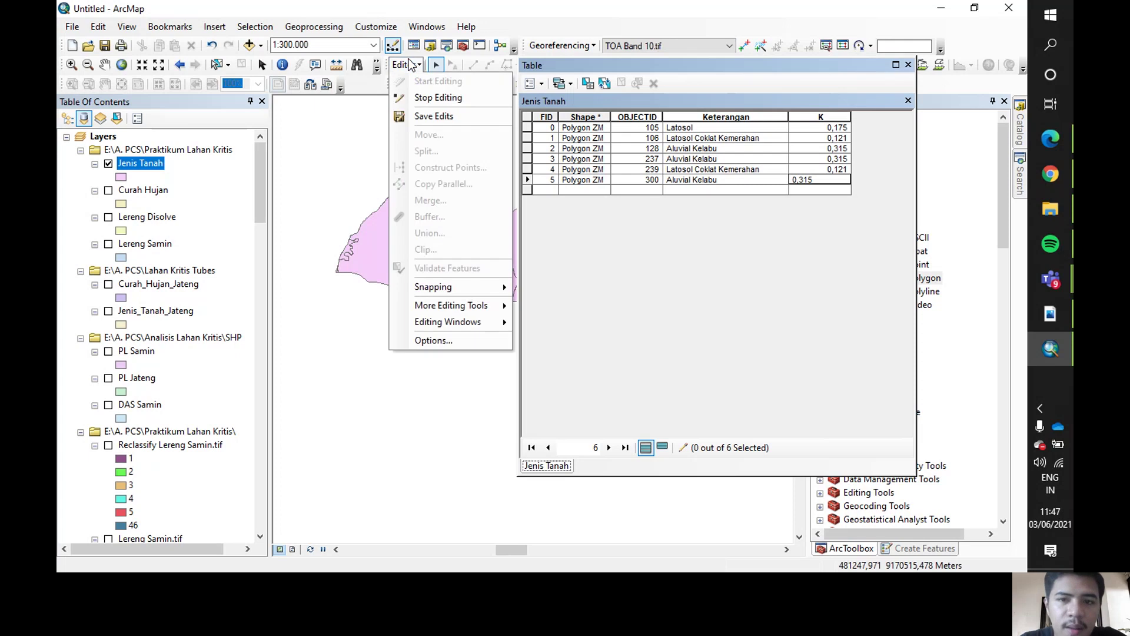
pyautogui.click(426, 119)
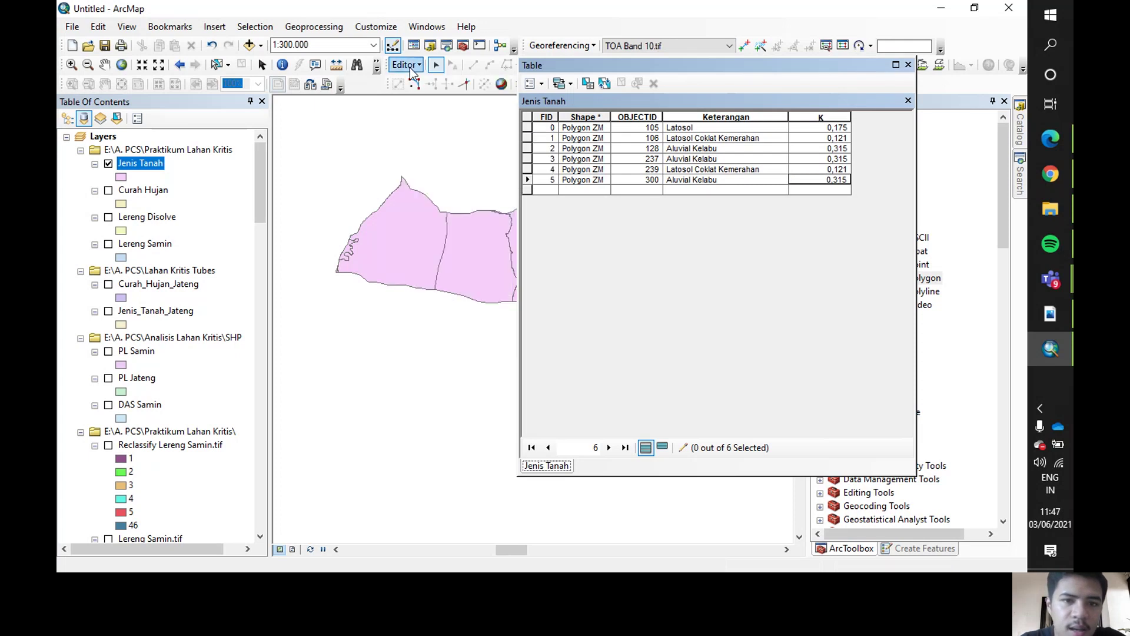
pyautogui.click(406, 65)
pyautogui.click(429, 99)
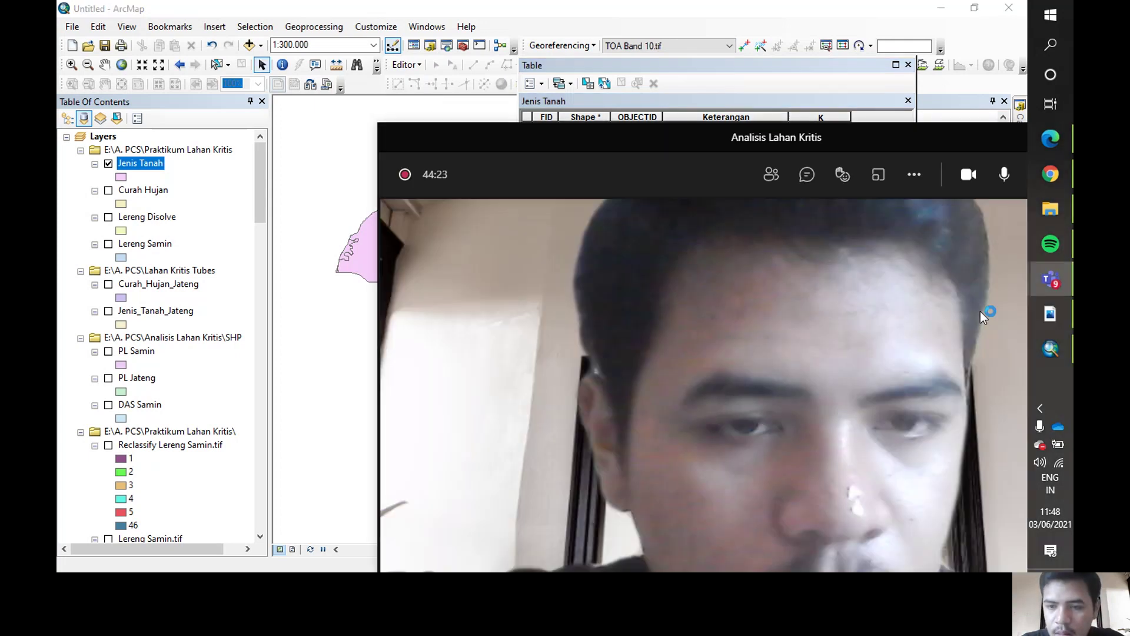
pyautogui.moveTo(966, 135); pyautogui.dragTo(895, 76)
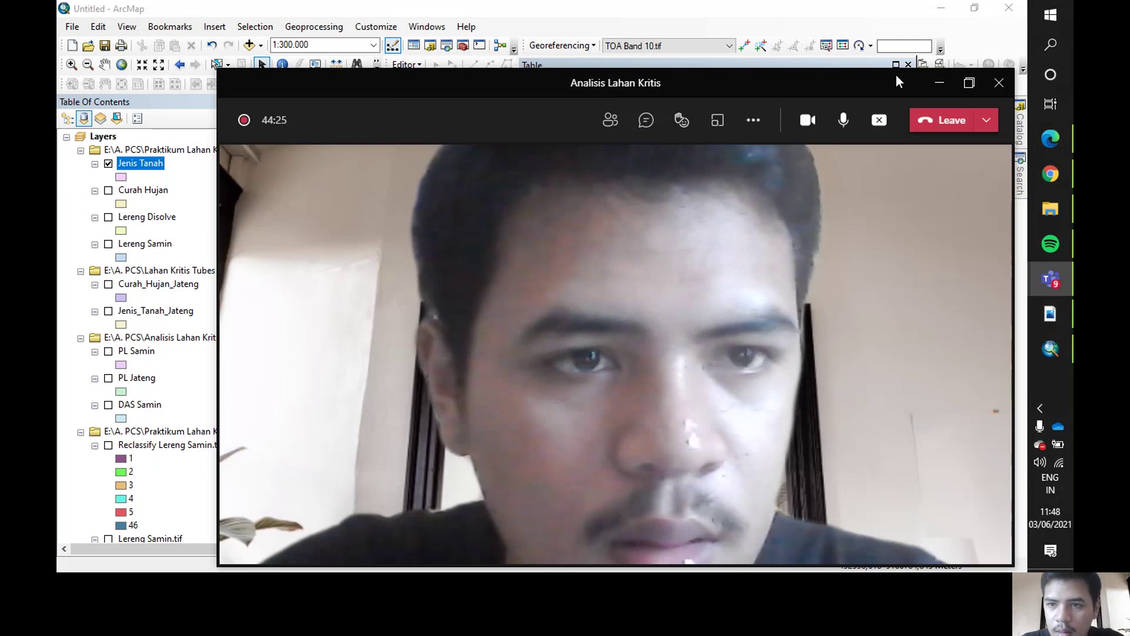
pyautogui.click(969, 83)
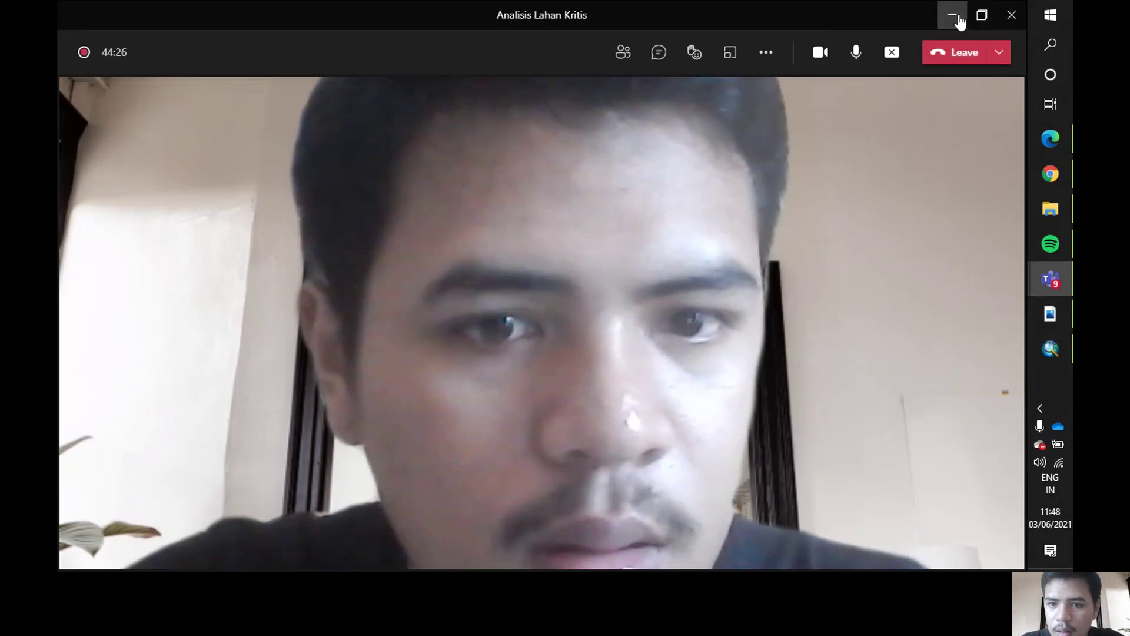
pyautogui.click(954, 15)
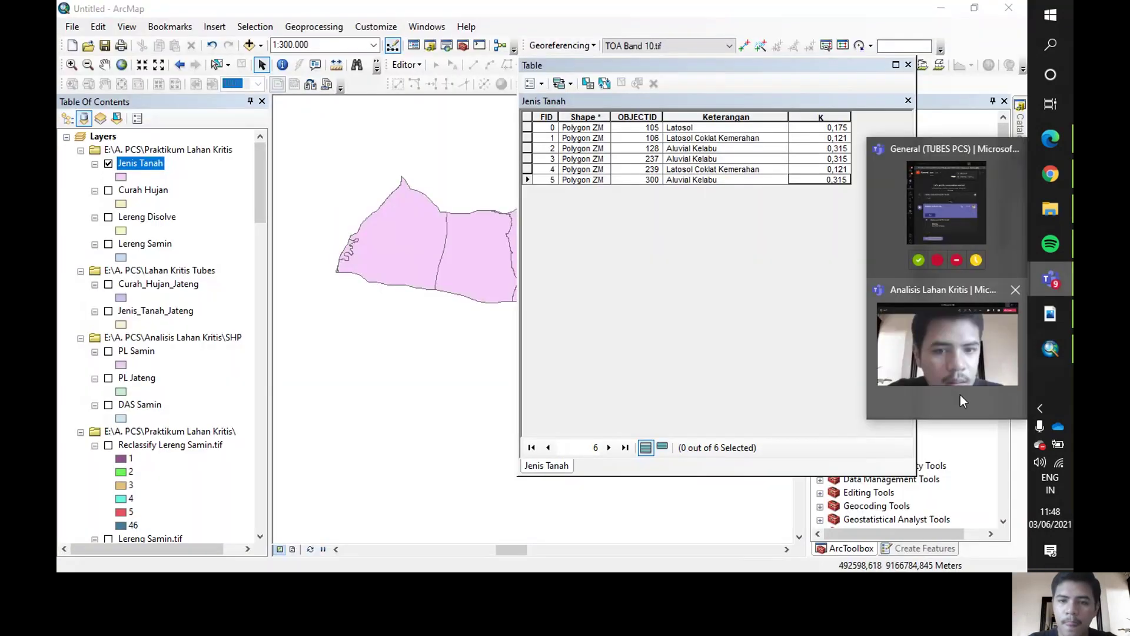
pyautogui.click(881, 206)
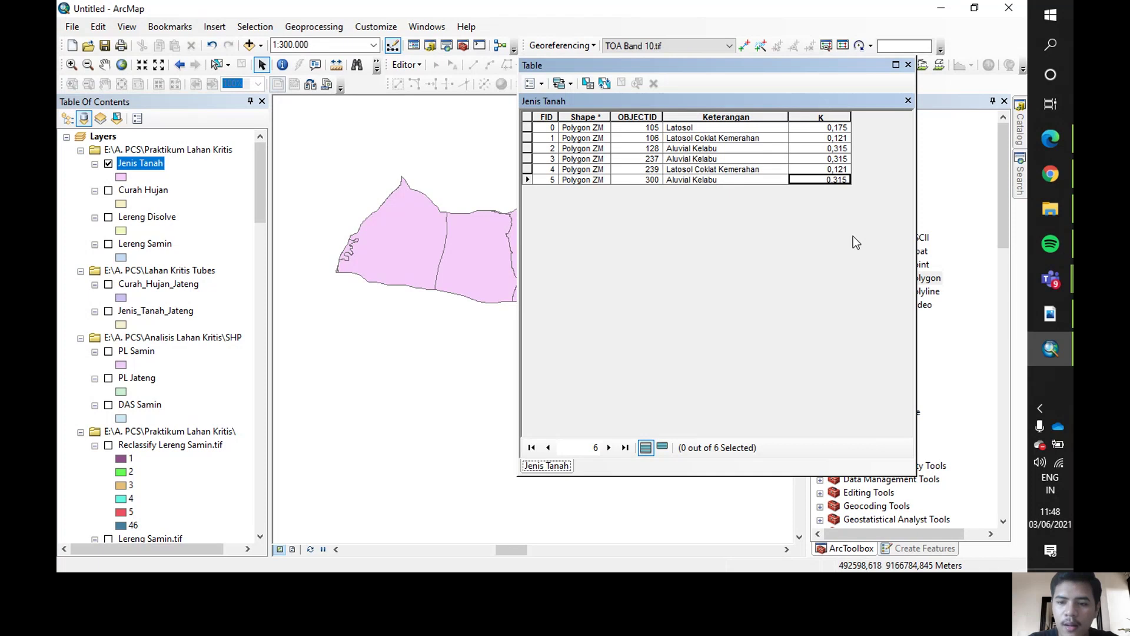
# Close the Jenis Tanah attribute table and display the PL Jateng layer on the map instead of Jenis Tanah.
pyautogui.click(909, 66)
pyautogui.click(399, 65)
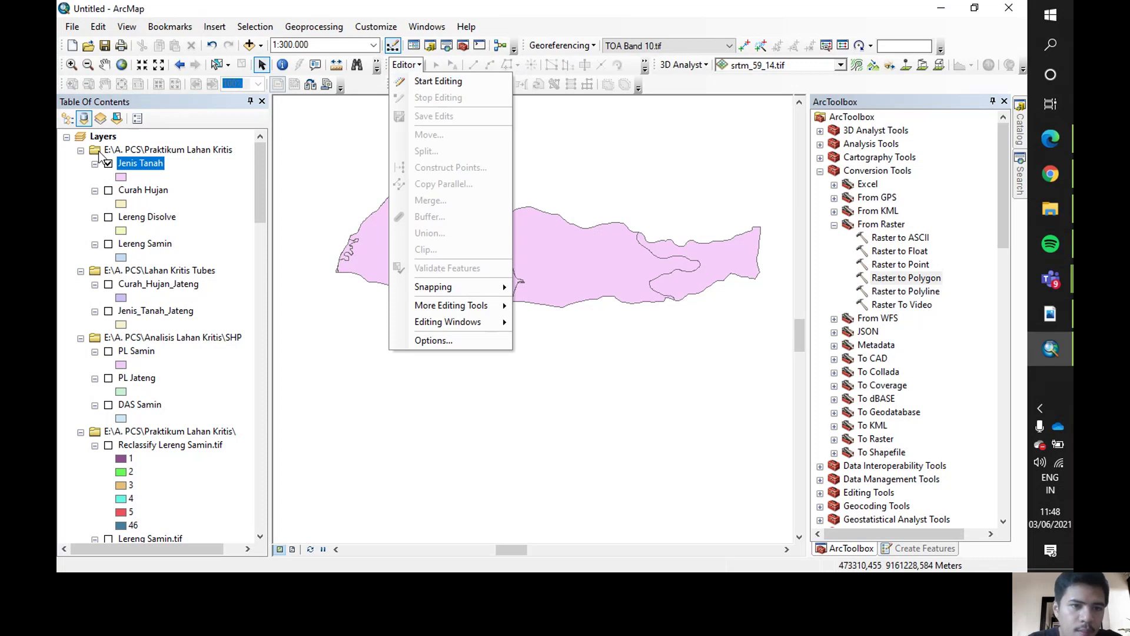
pyautogui.click(109, 165)
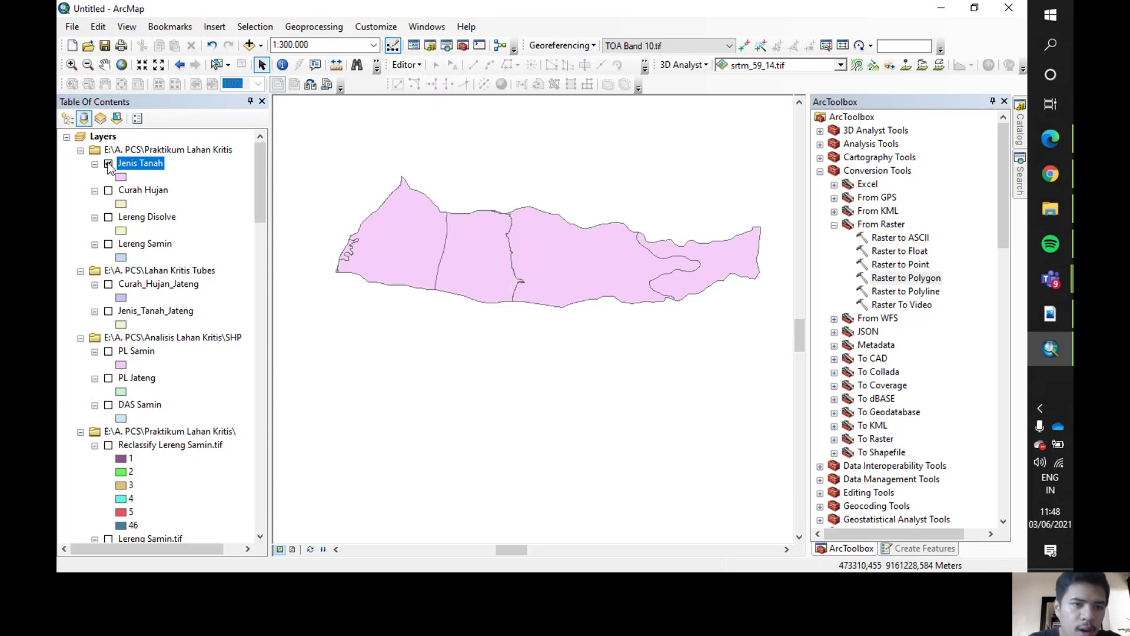
pyautogui.click(108, 378)
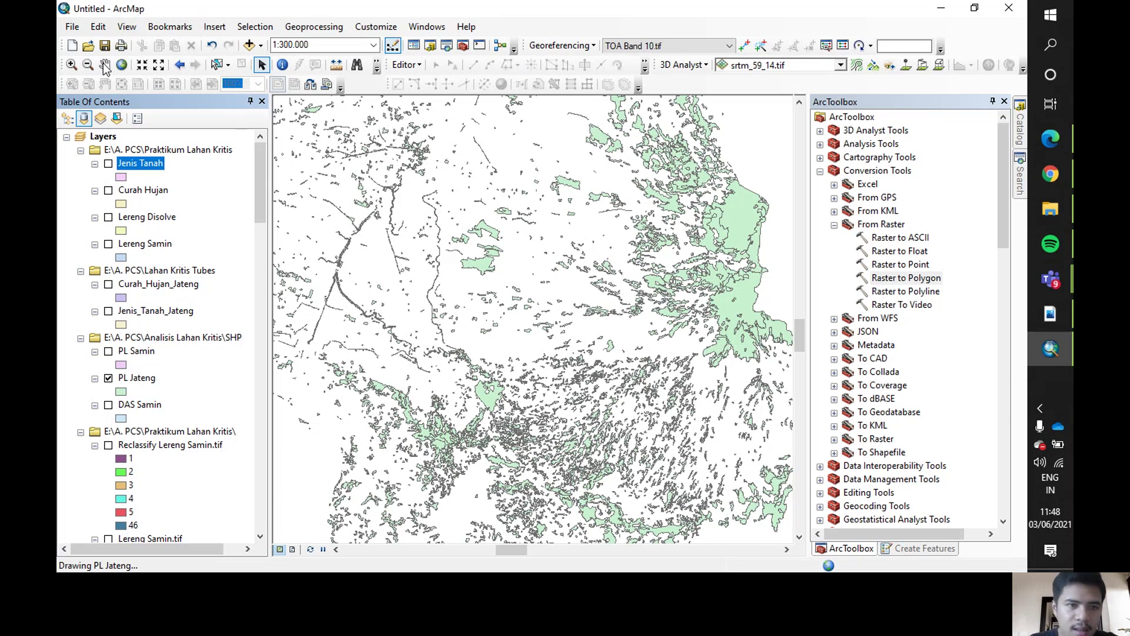
# Hide the PL Jateng layer and display the PL Samin layer on the map instead.
pyautogui.click(103, 63)
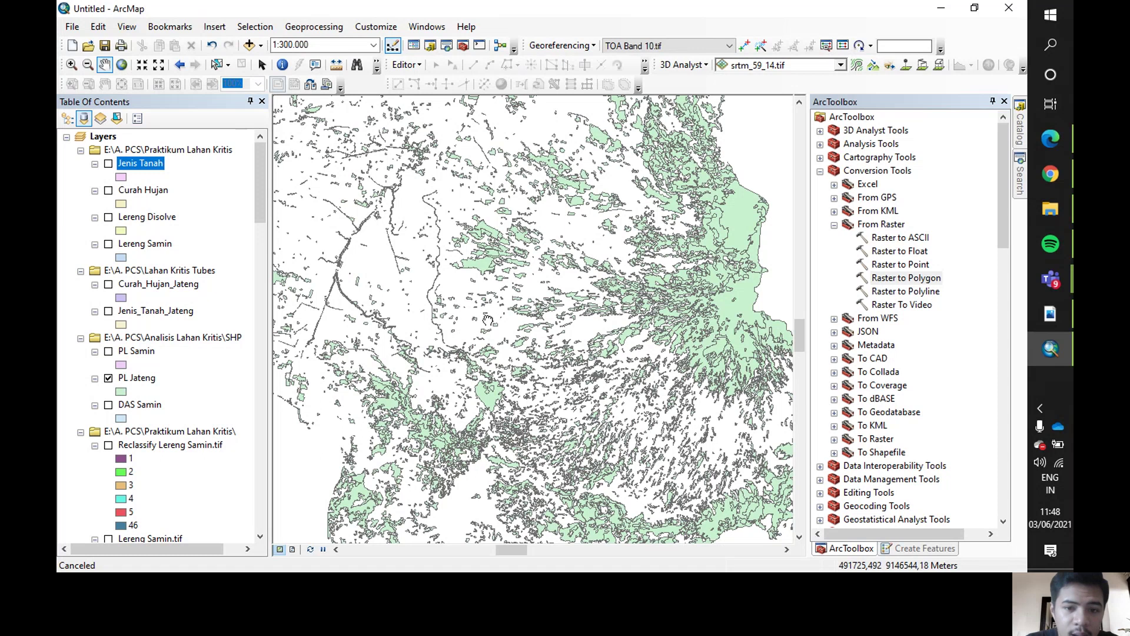
pyautogui.moveTo(488, 320); pyautogui.dragTo(479, 261)
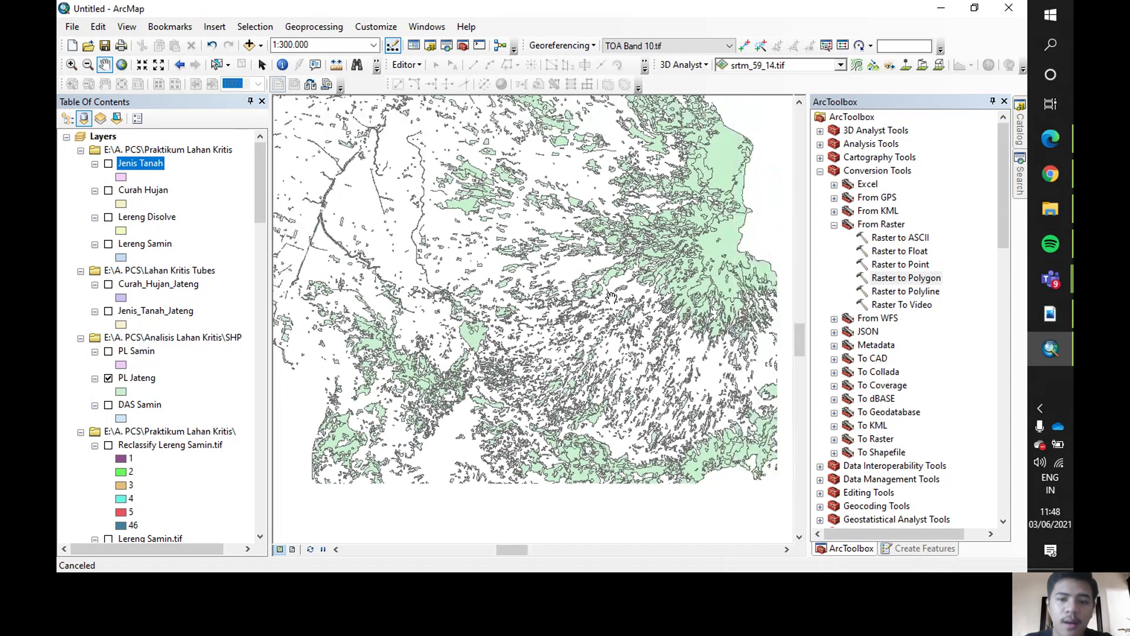
pyautogui.scroll(1, 546, 285)
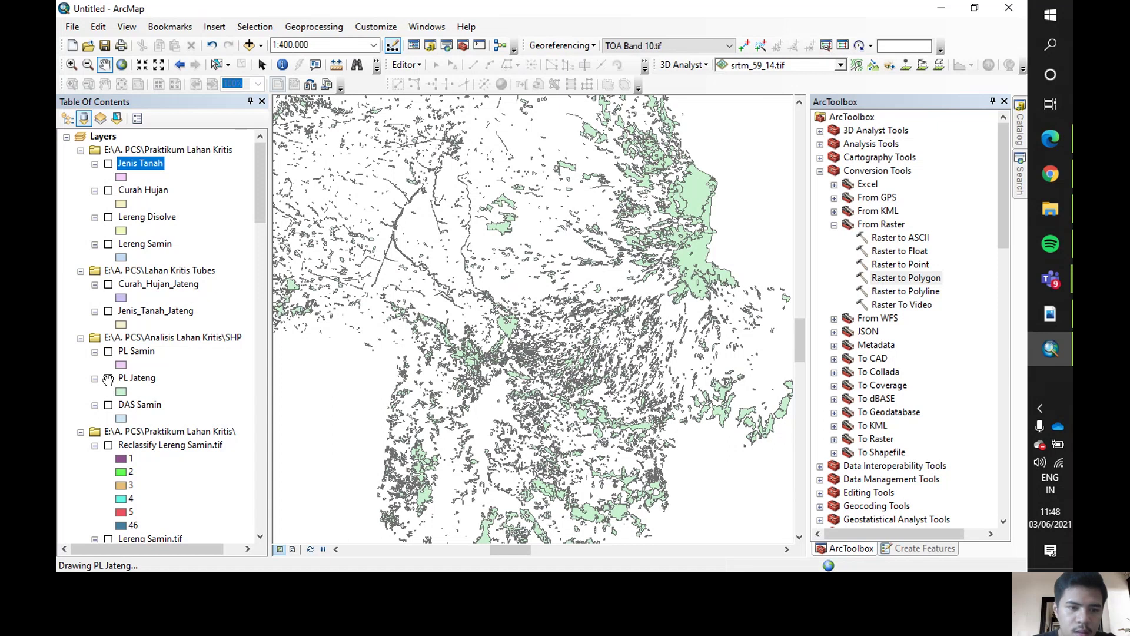
pyautogui.click(109, 378)
pyautogui.click(108, 379)
pyautogui.click(108, 352)
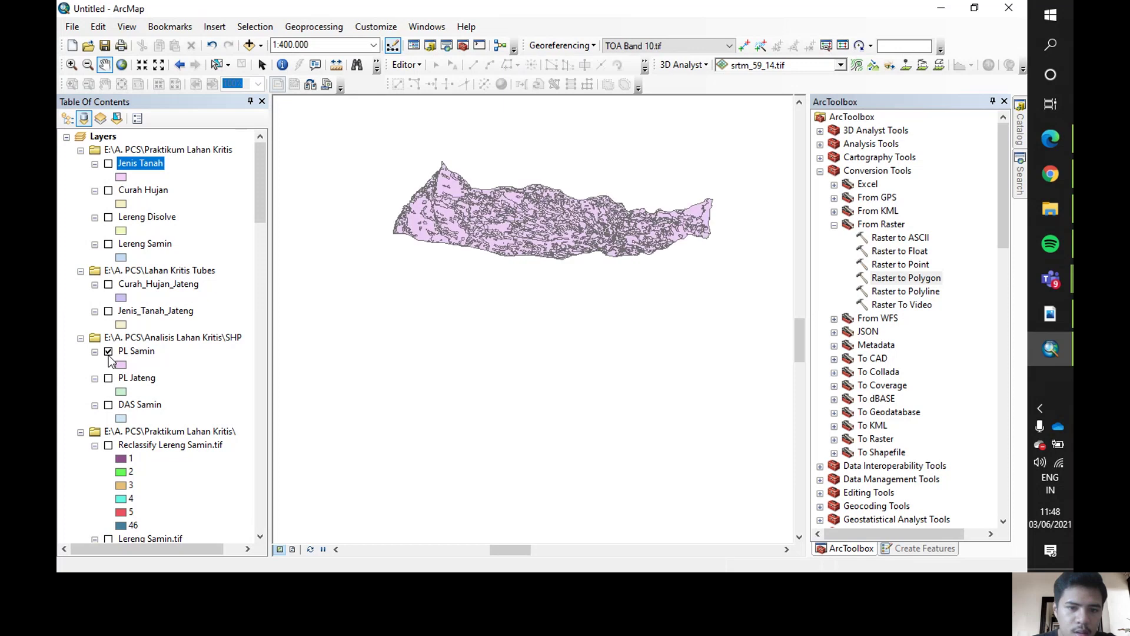
pyautogui.scroll(-1, 177, 411)
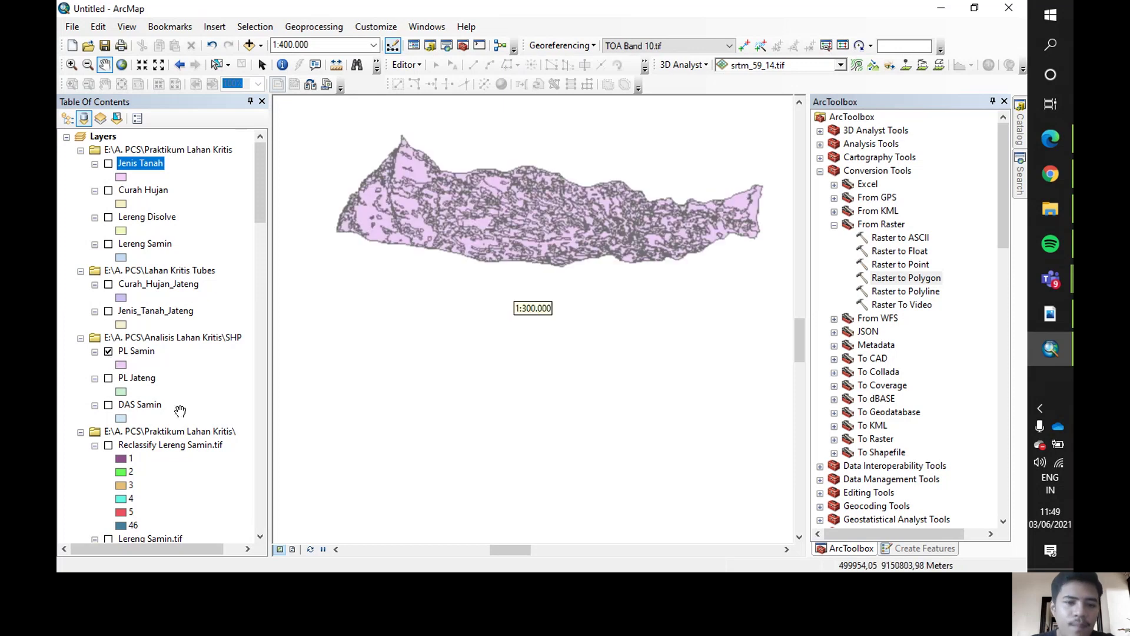
# View the land-use classes and CP field in the PL Samin attribute table, closing it to inspect the layer's polygons.
pyautogui.rightClick(157, 351)
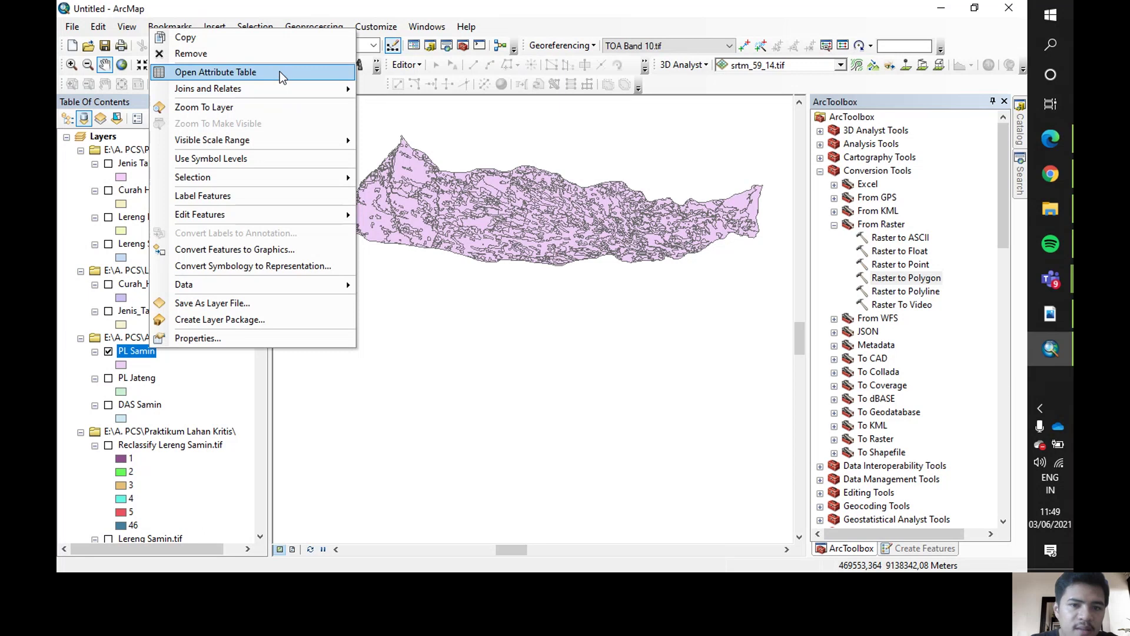
pyautogui.click(280, 72)
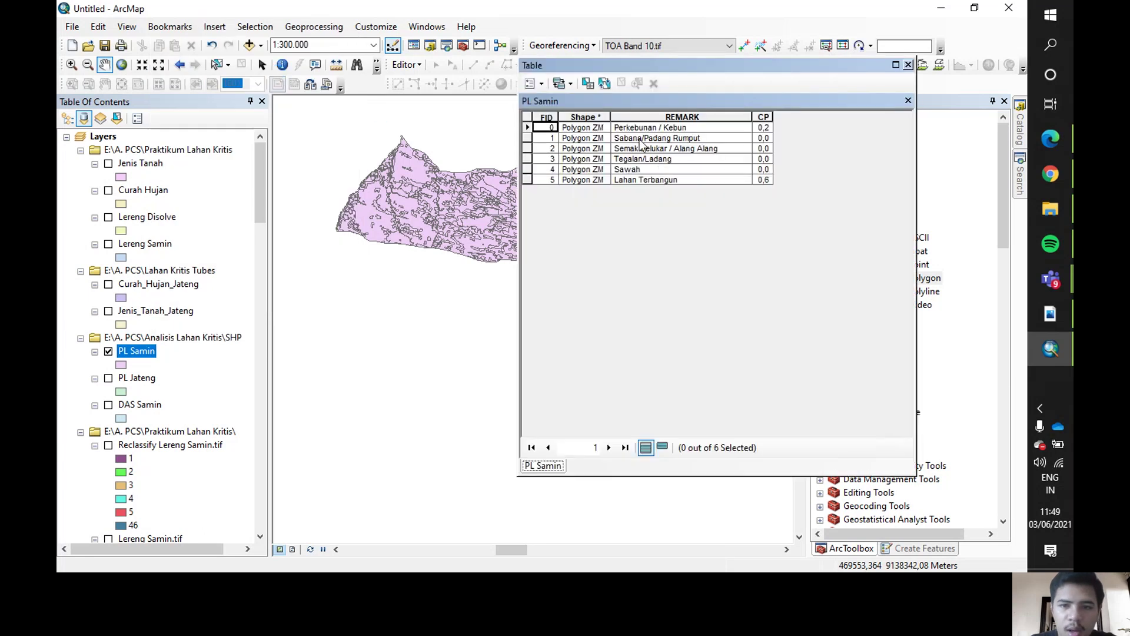
pyautogui.click(910, 65)
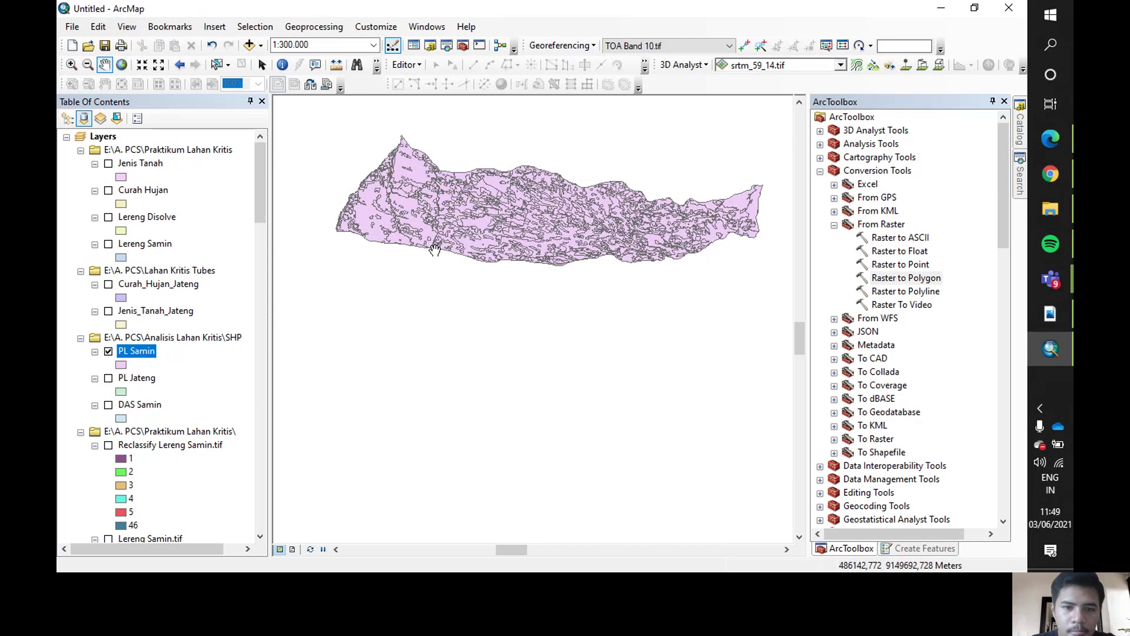
pyautogui.scroll(3, 435, 254)
pyautogui.scroll(-3, 435, 253)
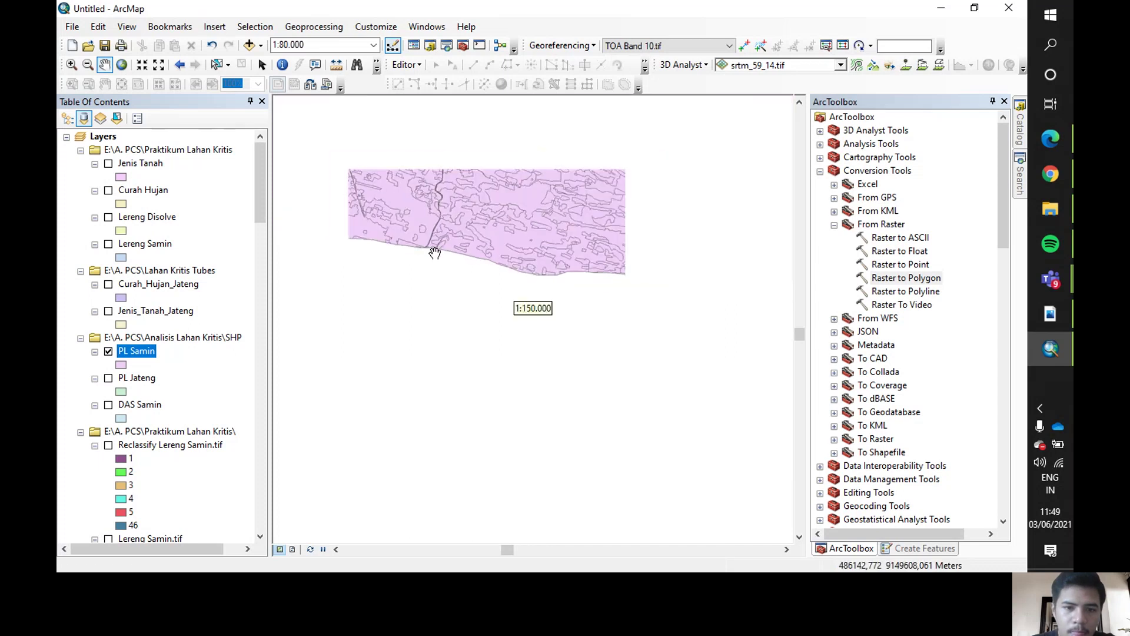
pyautogui.moveTo(564, 240); pyautogui.dragTo(527, 294)
# Reopen the PL Samin attribute table and widen and highlight the CP column to read its full values.
pyautogui.rightClick(137, 349)
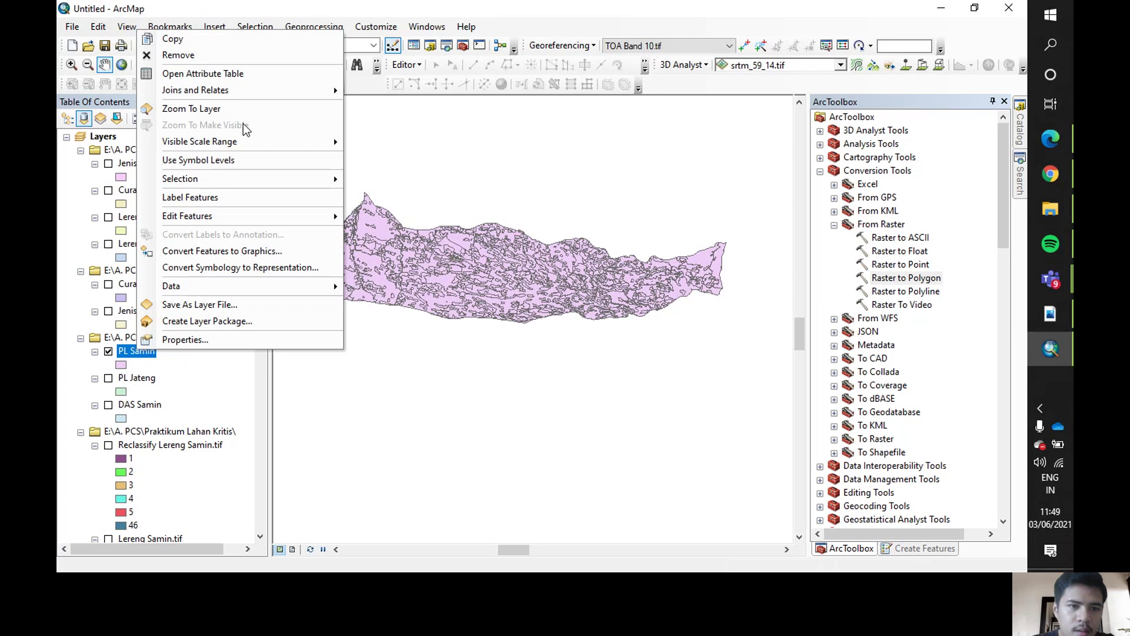
pyautogui.click(258, 73)
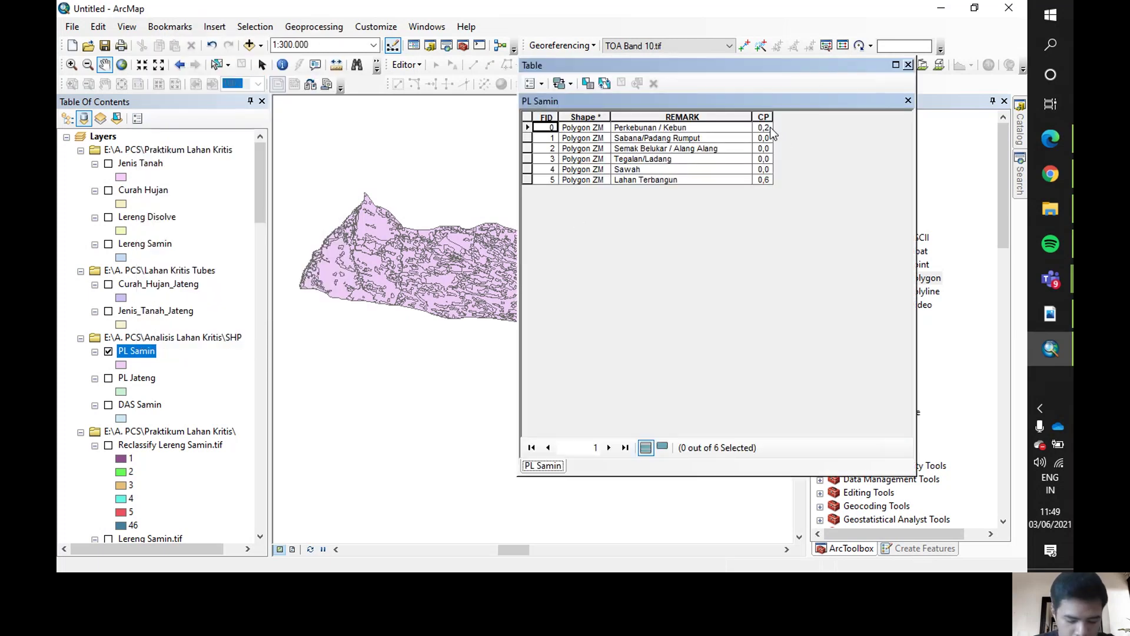
pyautogui.moveTo(774, 116); pyautogui.dragTo(787, 121)
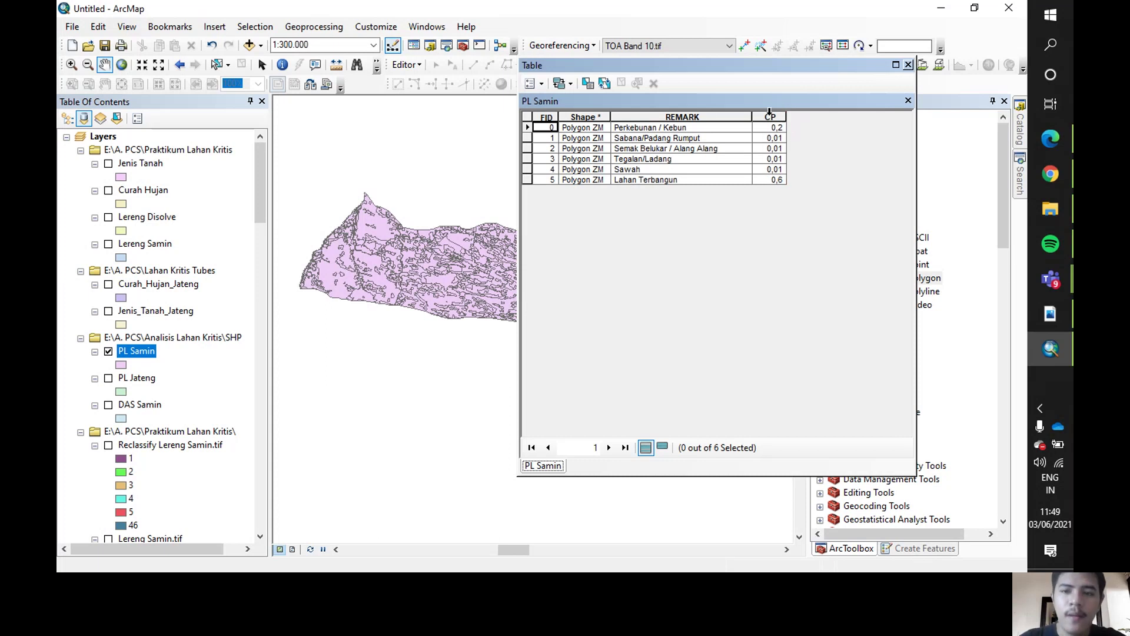
pyautogui.click(769, 113)
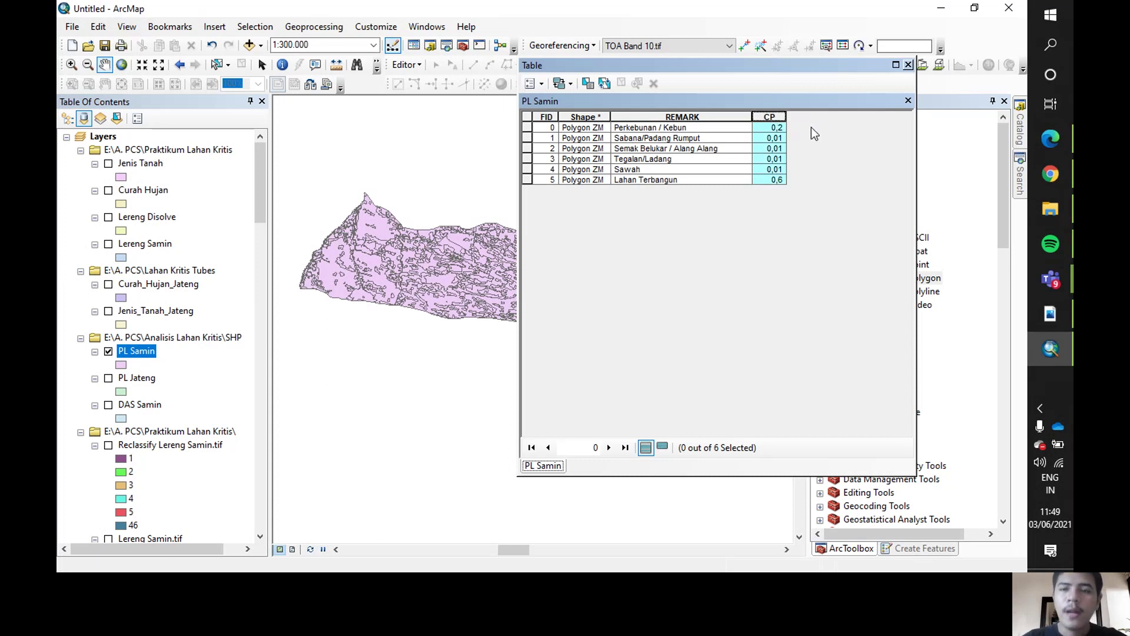
pyautogui.moveTo(793, 66); pyautogui.dragTo(614, 124)
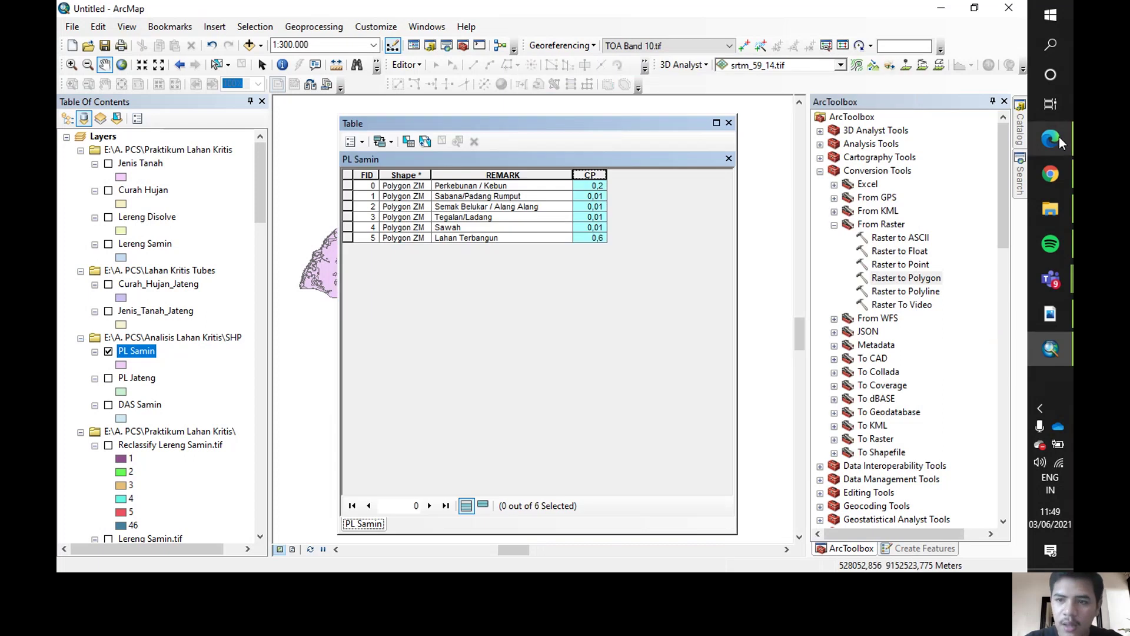
# Switch to Nitro Pro and find the crop/vegetation and management CP index table in the Per11 Analisis Lahan Kritis document.
pyautogui.click(1058, 313)
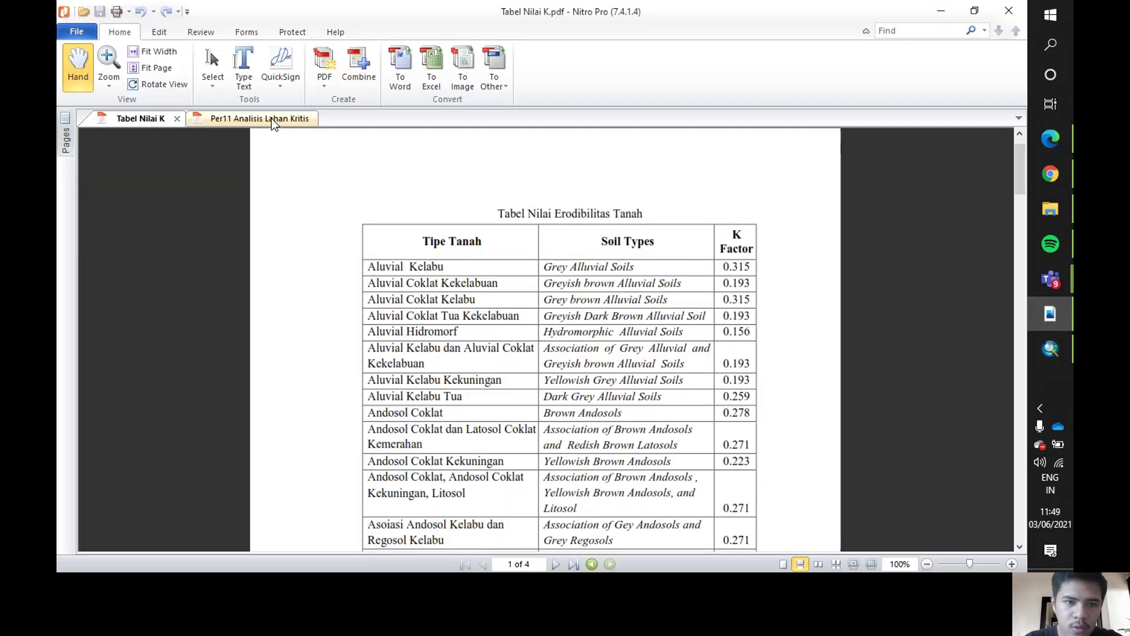
pyautogui.click(271, 119)
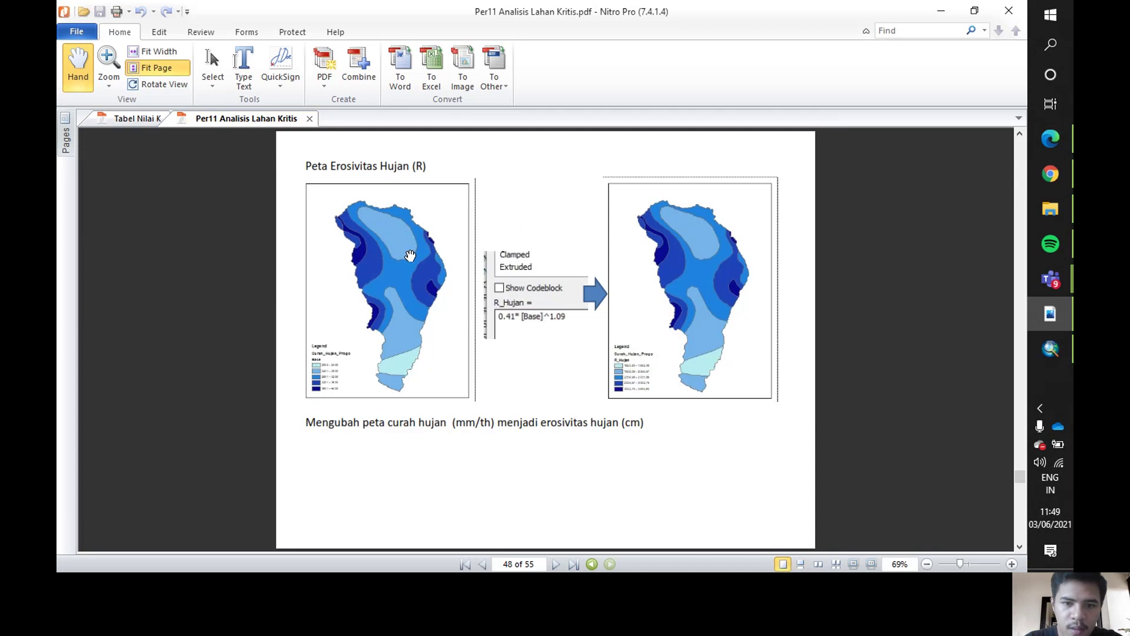
pyautogui.scroll(9, 410, 256)
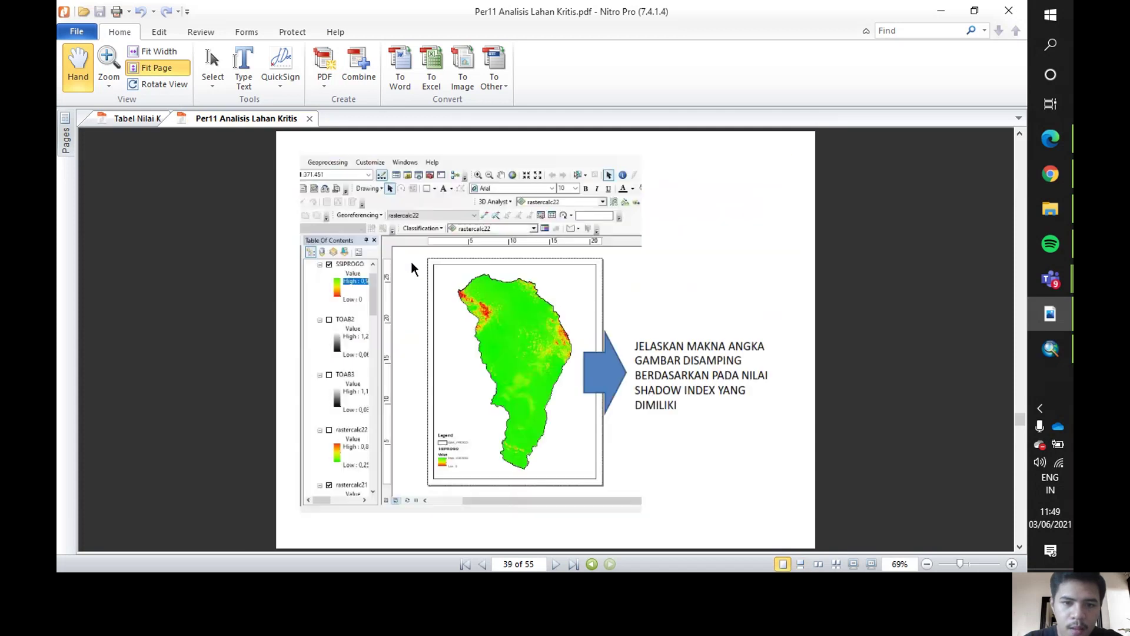
pyautogui.scroll(-6, 411, 262)
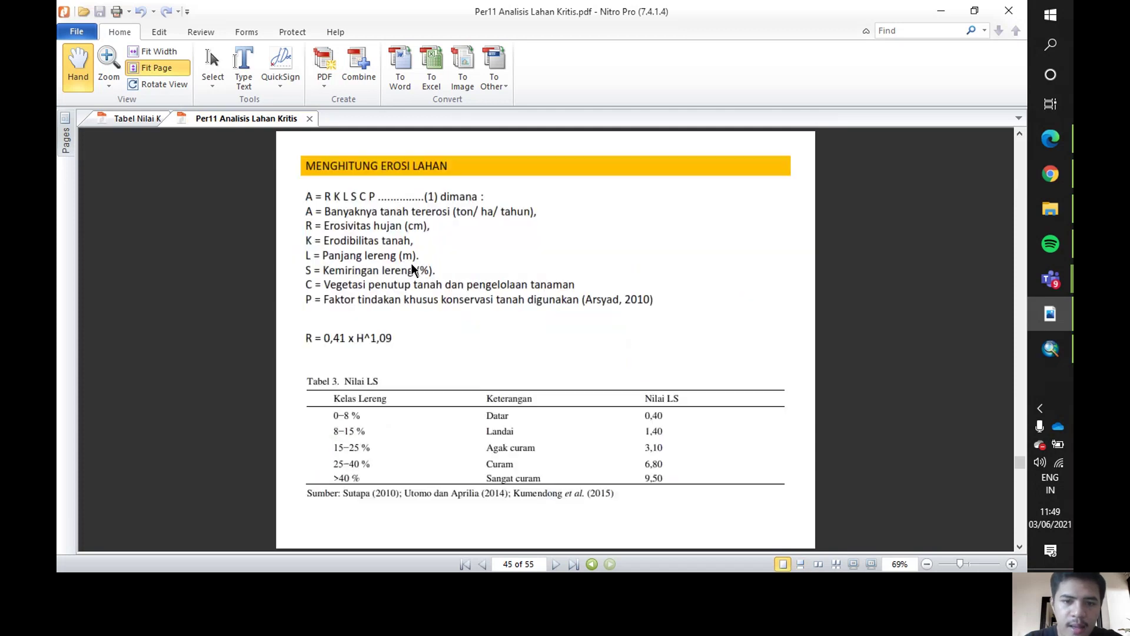
pyautogui.scroll(-1, 411, 269)
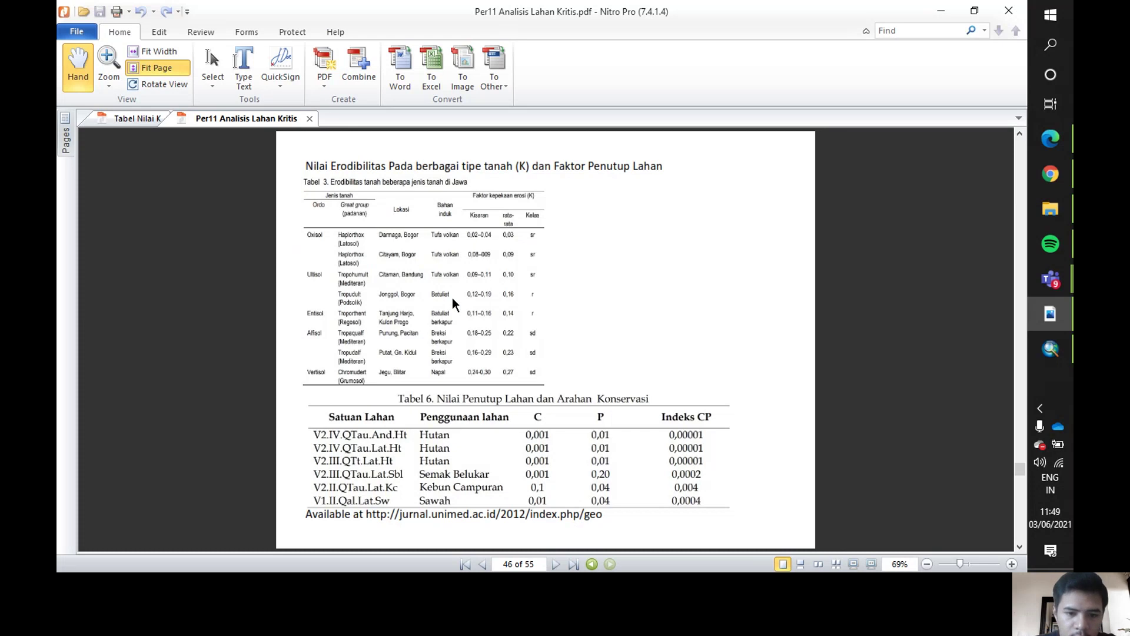
pyautogui.scroll(-1, 450, 299)
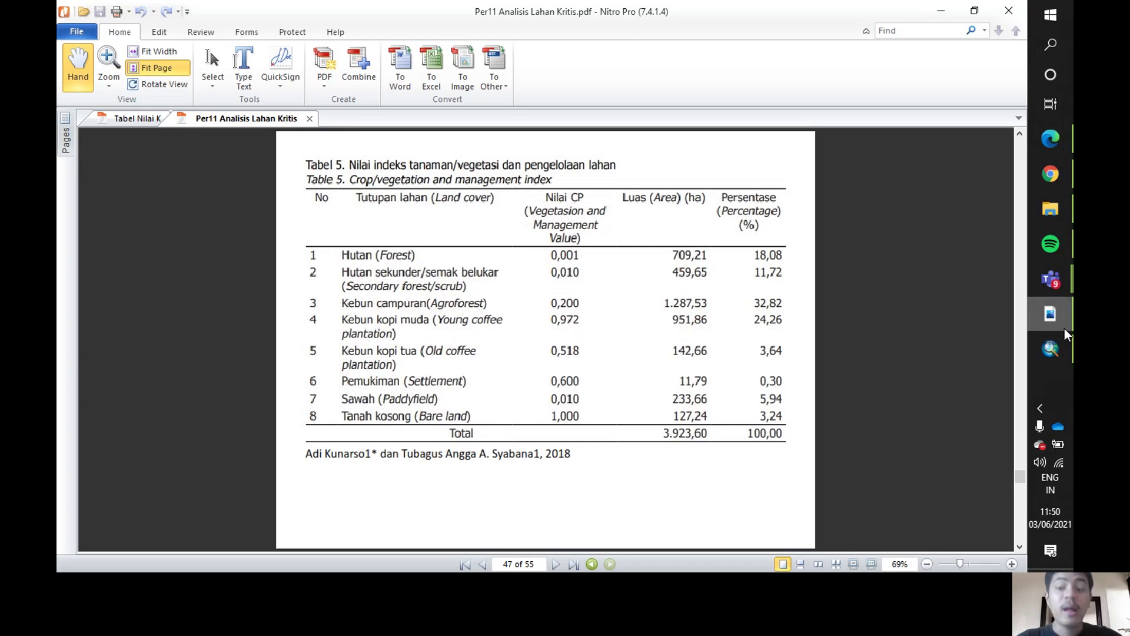
# Return to ArcMap, close the PL Samin attribute table and hide the PL Samin layer.
pyautogui.click(1050, 348)
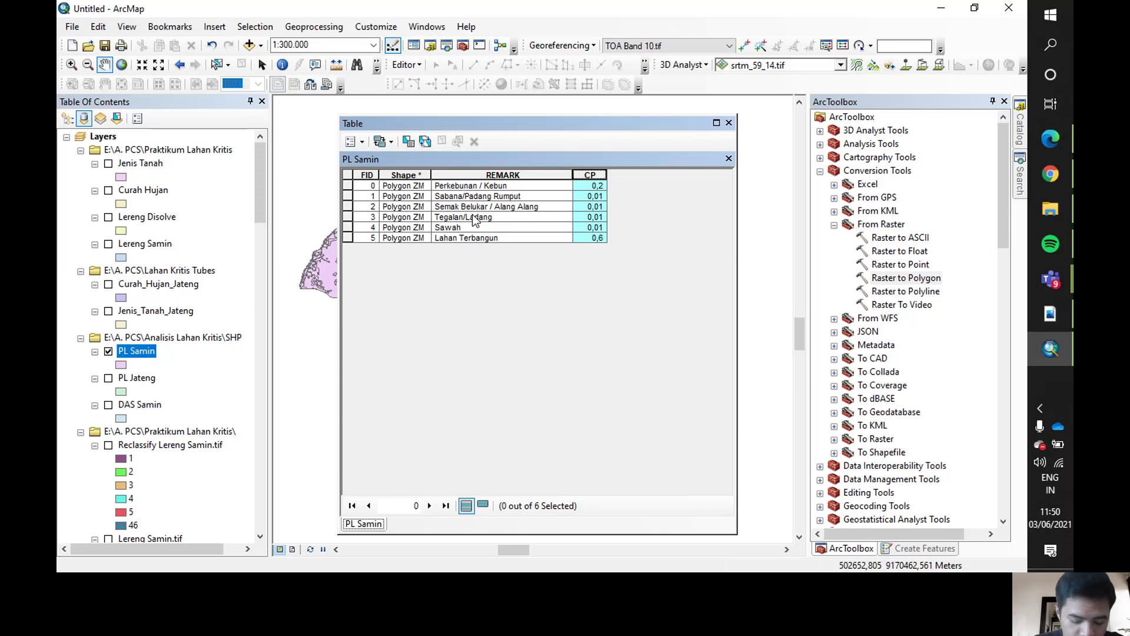
pyautogui.click(729, 123)
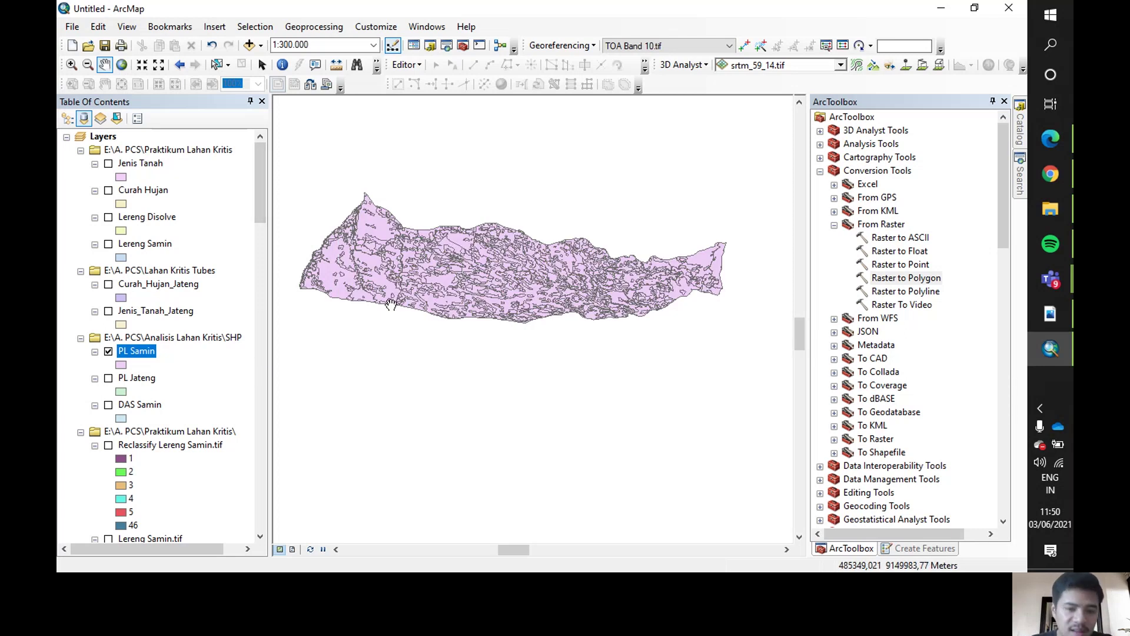
pyautogui.moveTo(392, 306); pyautogui.dragTo(401, 316)
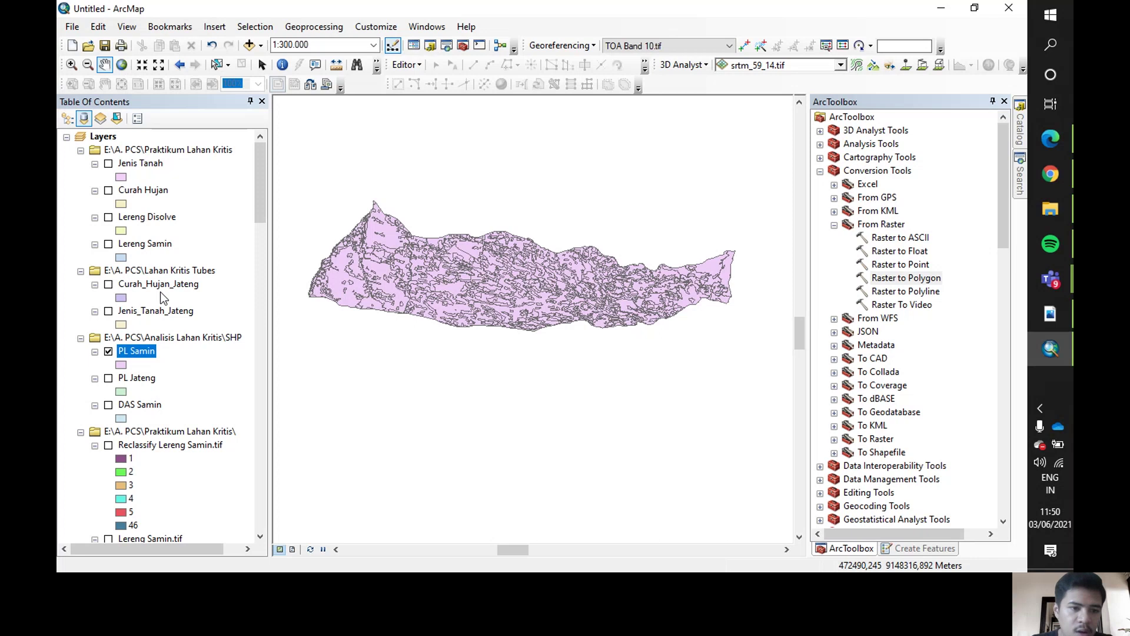
pyautogui.click(108, 351)
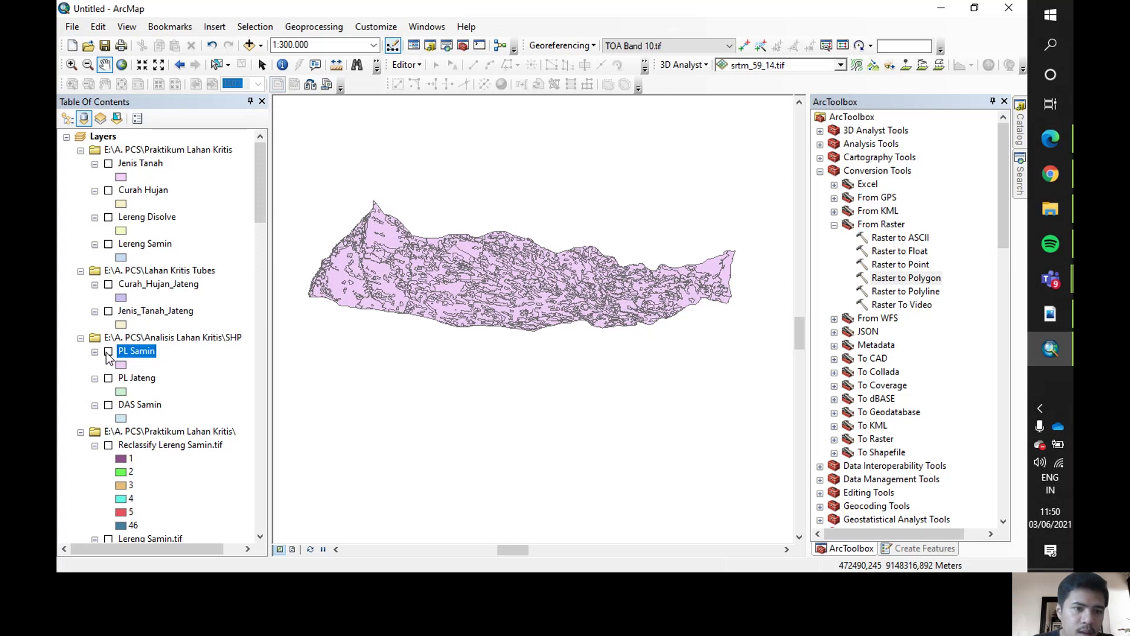
# Check the Lereng Disolve, Curah Hujan and Jenis Tanah layers by showing and hiding each one in turn.
pyautogui.click(108, 217)
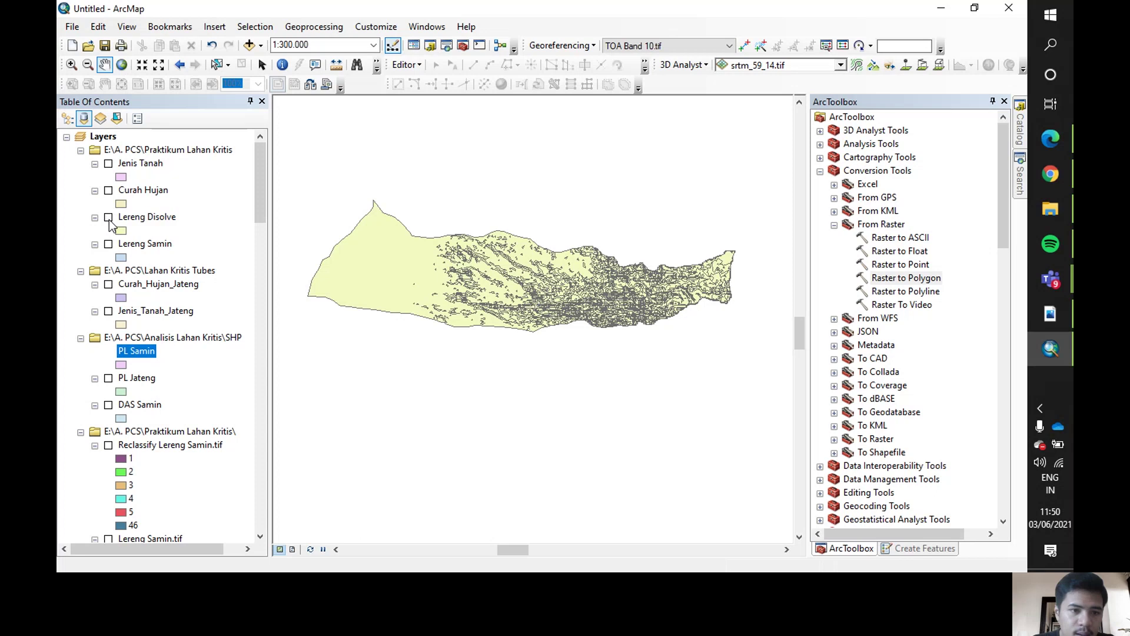
pyautogui.click(108, 218)
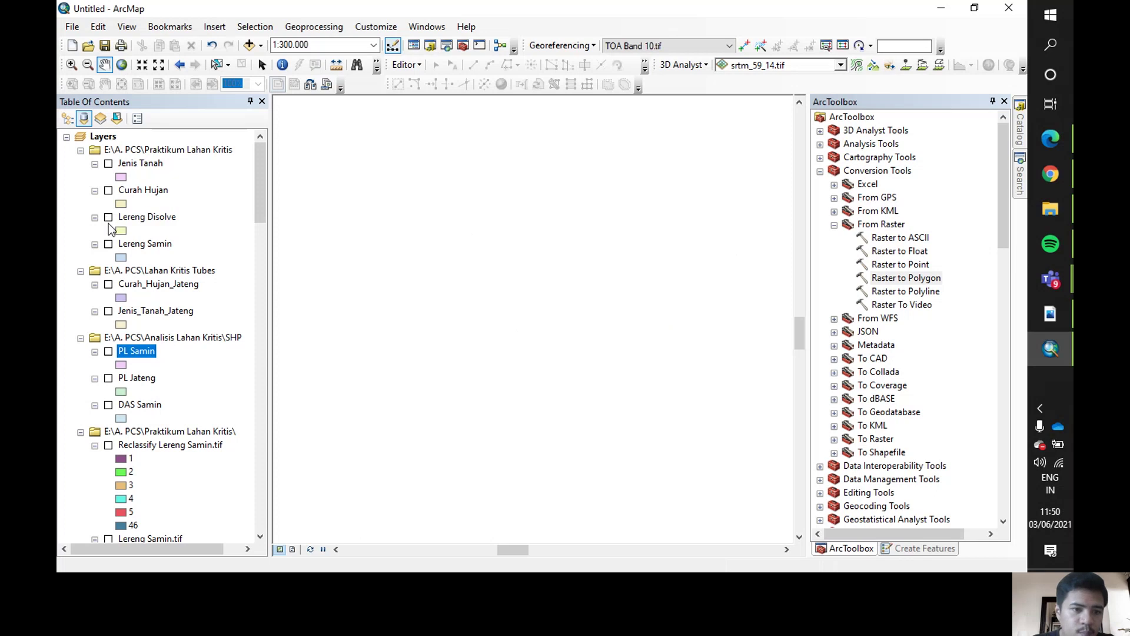
pyautogui.click(108, 190)
pyautogui.click(109, 191)
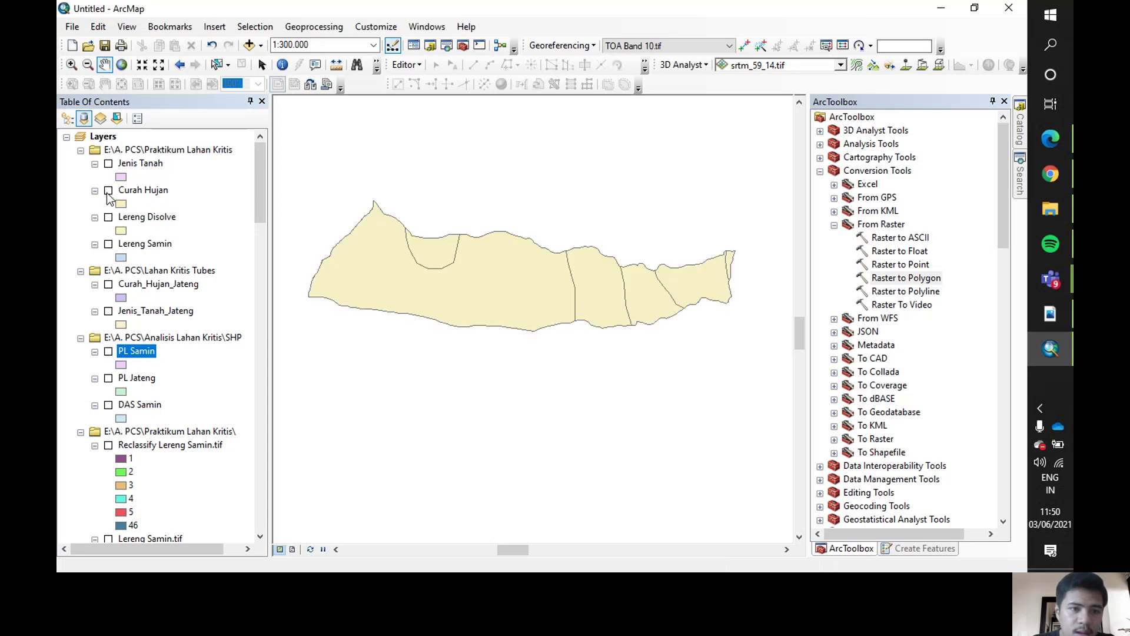
pyautogui.click(108, 164)
pyautogui.click(108, 164)
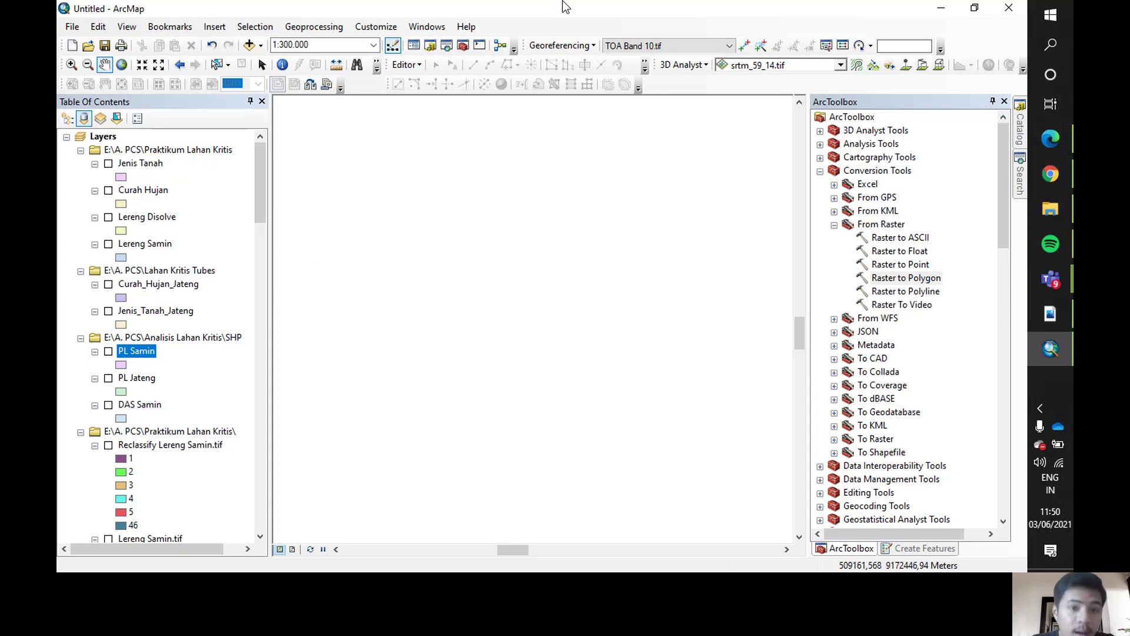
# Start the Intersect tool with Jenis Tanah, Curah Hujan, Lereng Disolve and PL Samin as input features.
pyautogui.click(314, 27)
pyautogui.click(338, 77)
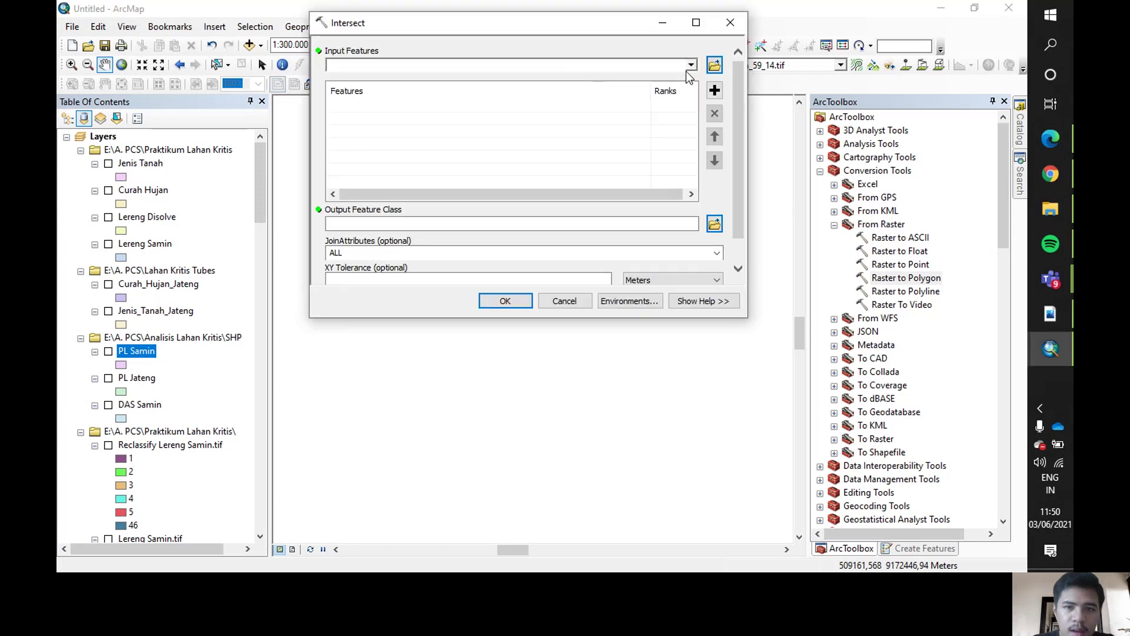
pyautogui.click(692, 65)
pyautogui.click(588, 80)
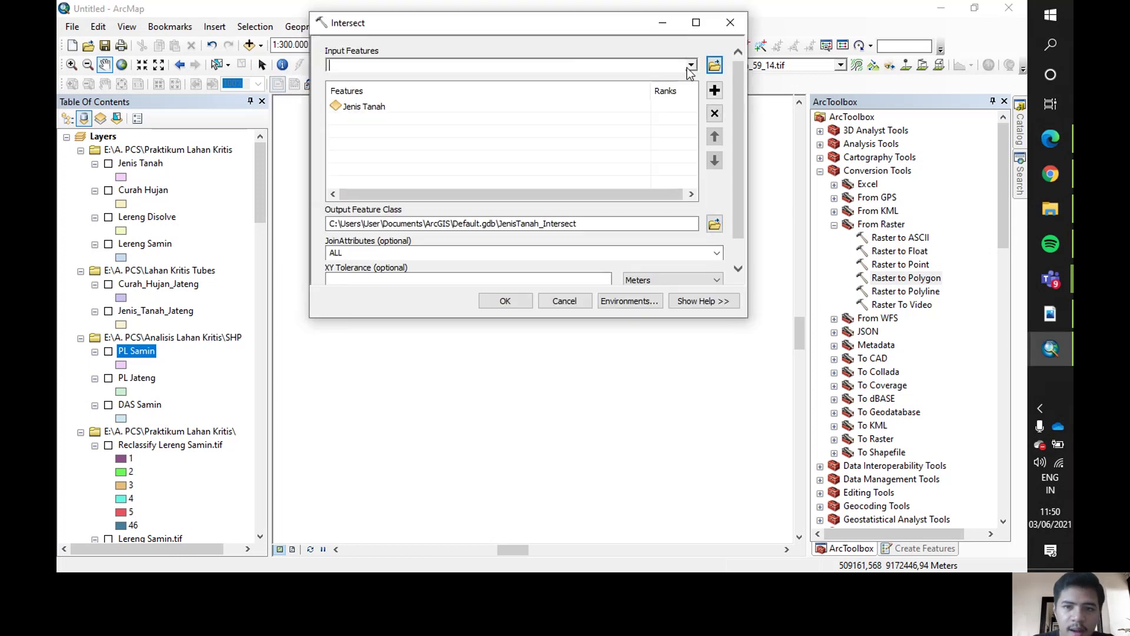
pyautogui.click(692, 64)
pyautogui.click(532, 92)
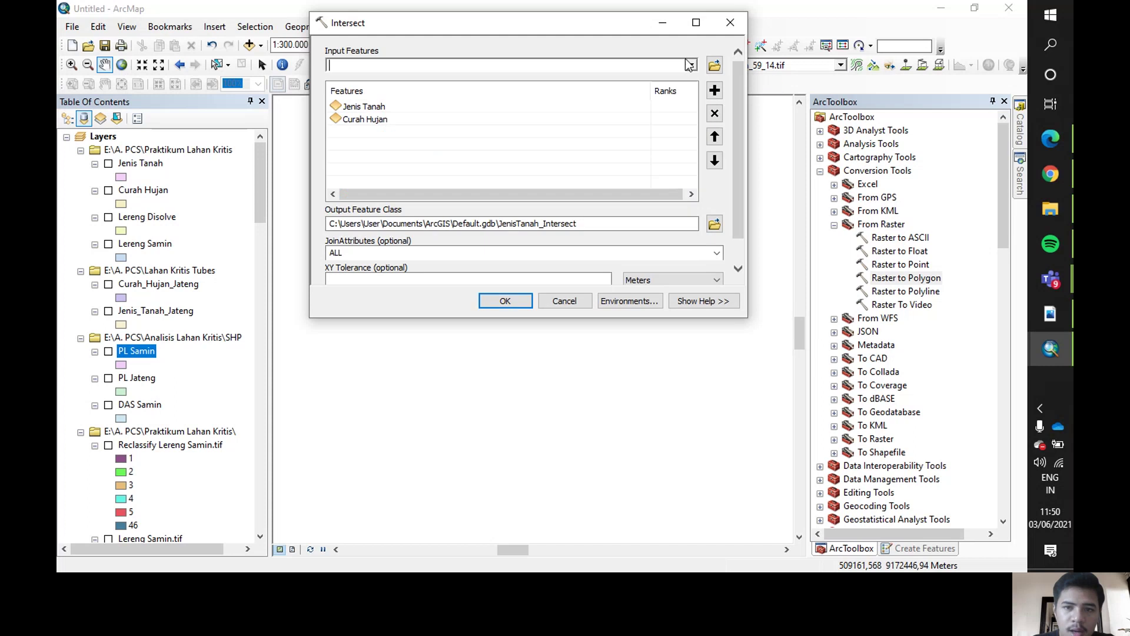
pyautogui.click(692, 64)
pyautogui.click(565, 105)
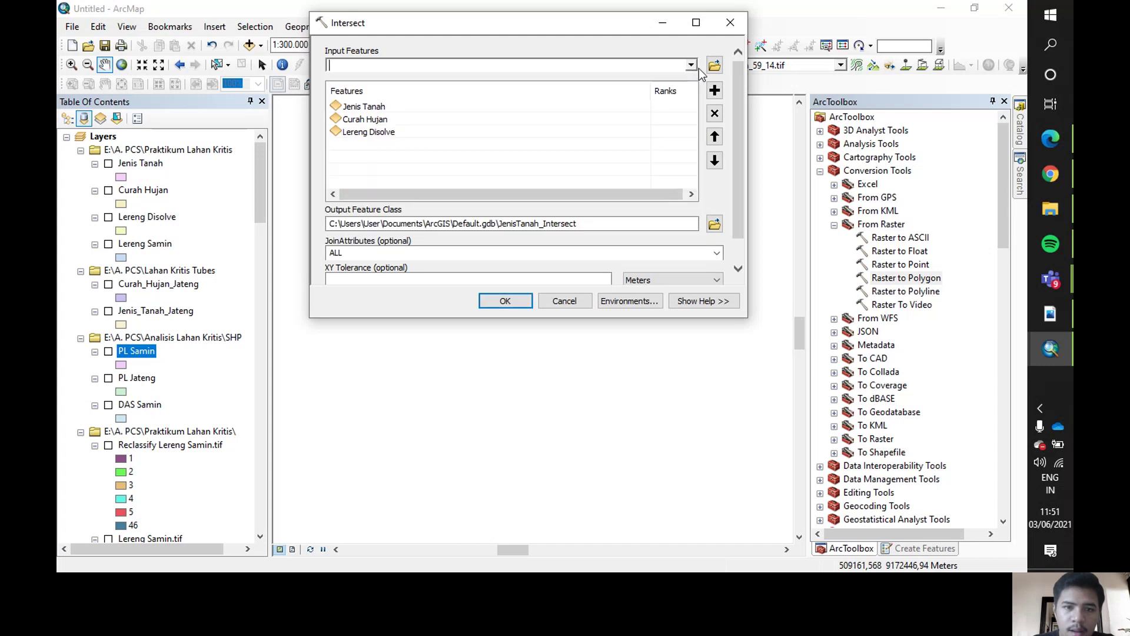
pyautogui.click(692, 65)
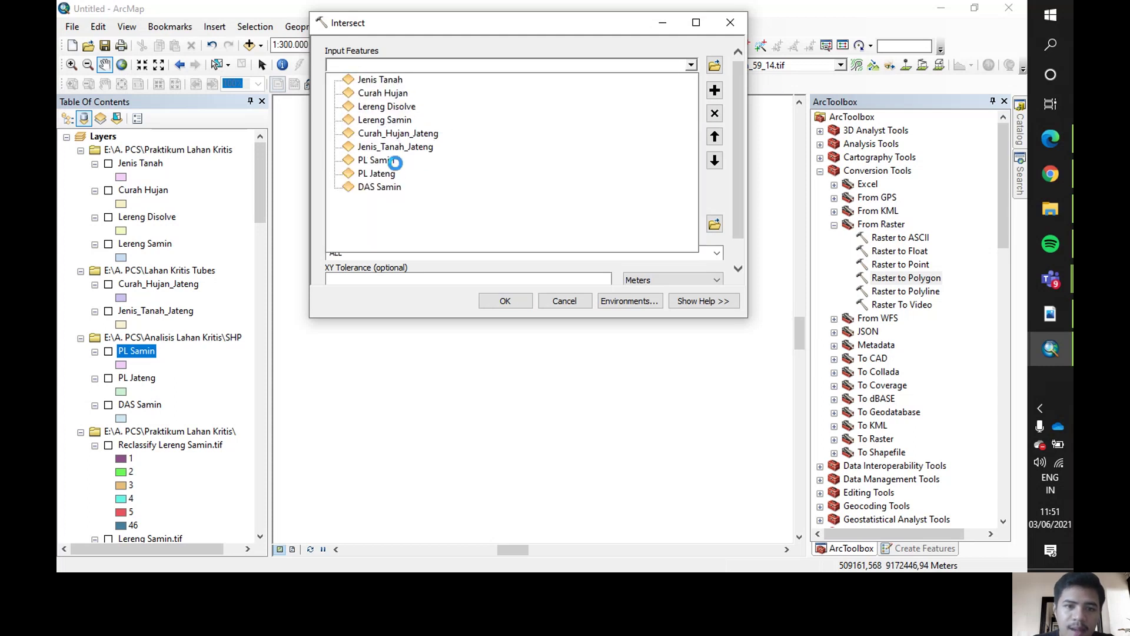
pyautogui.click(397, 161)
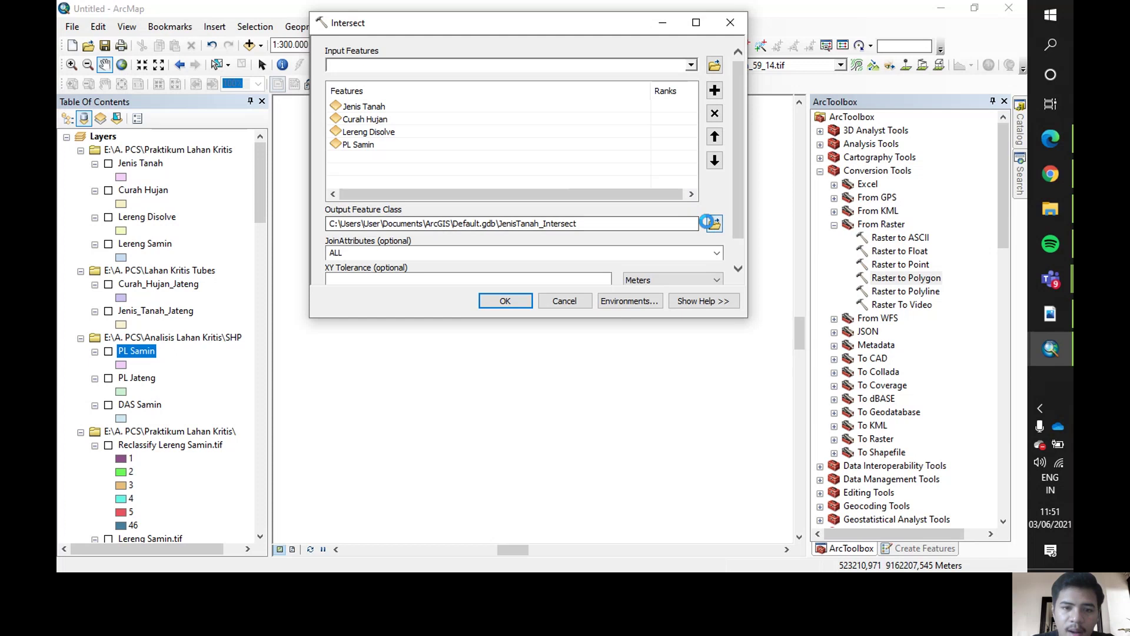
# Set the Intersect output to Erosi Lahan in the Praktikum Lahan Kritis folder and run the tool.
pyautogui.click(713, 225)
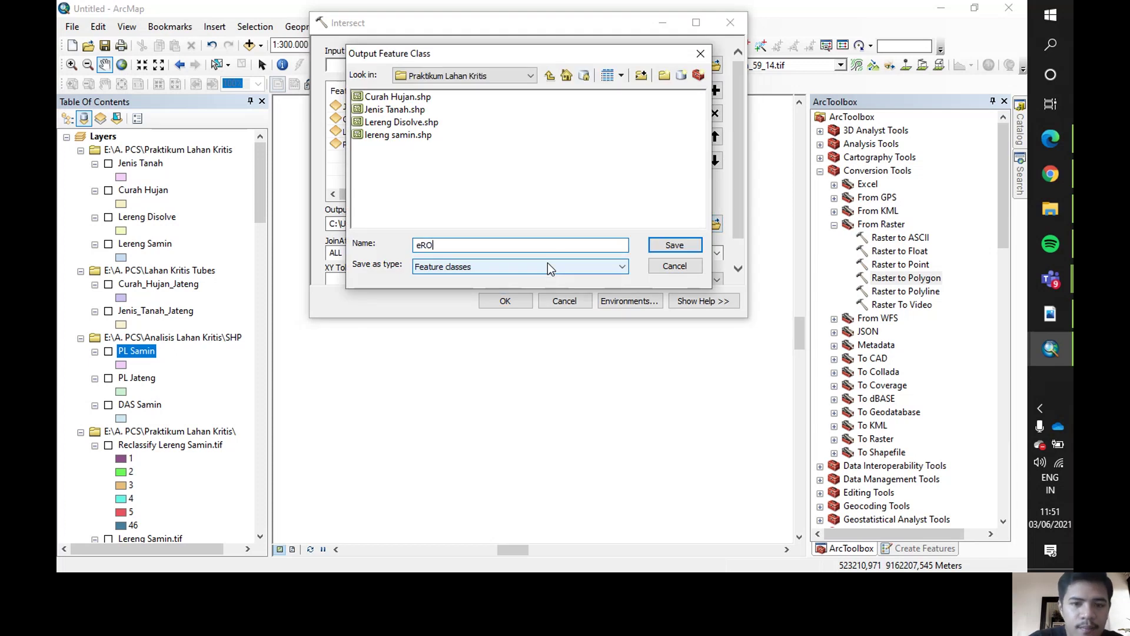
pyautogui.write('Ero')
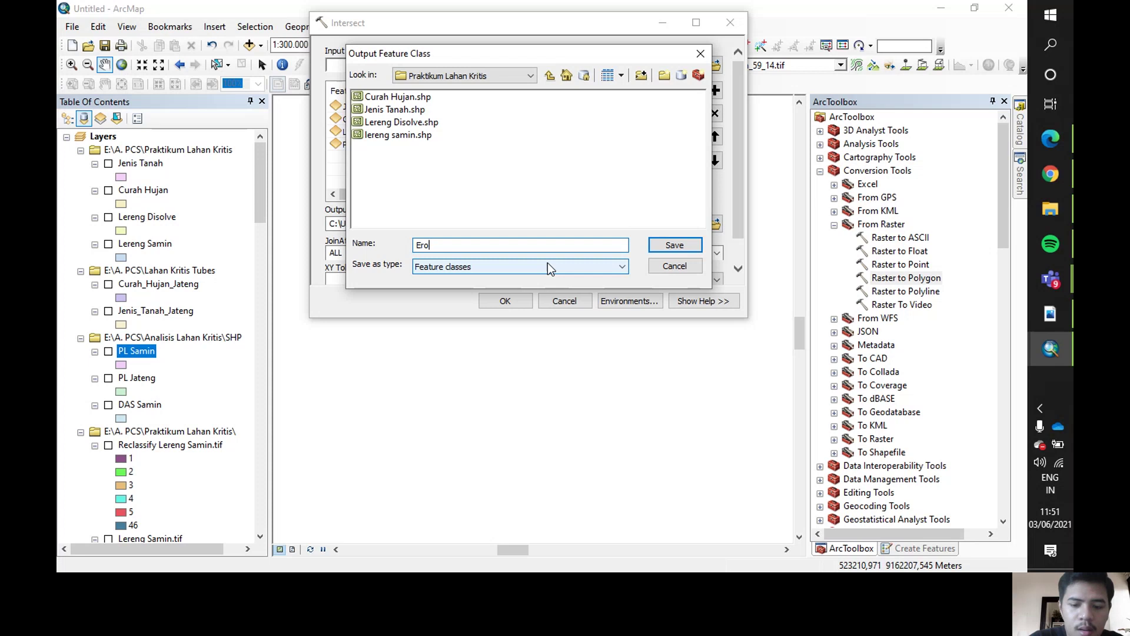
pyautogui.write('si Lahan')
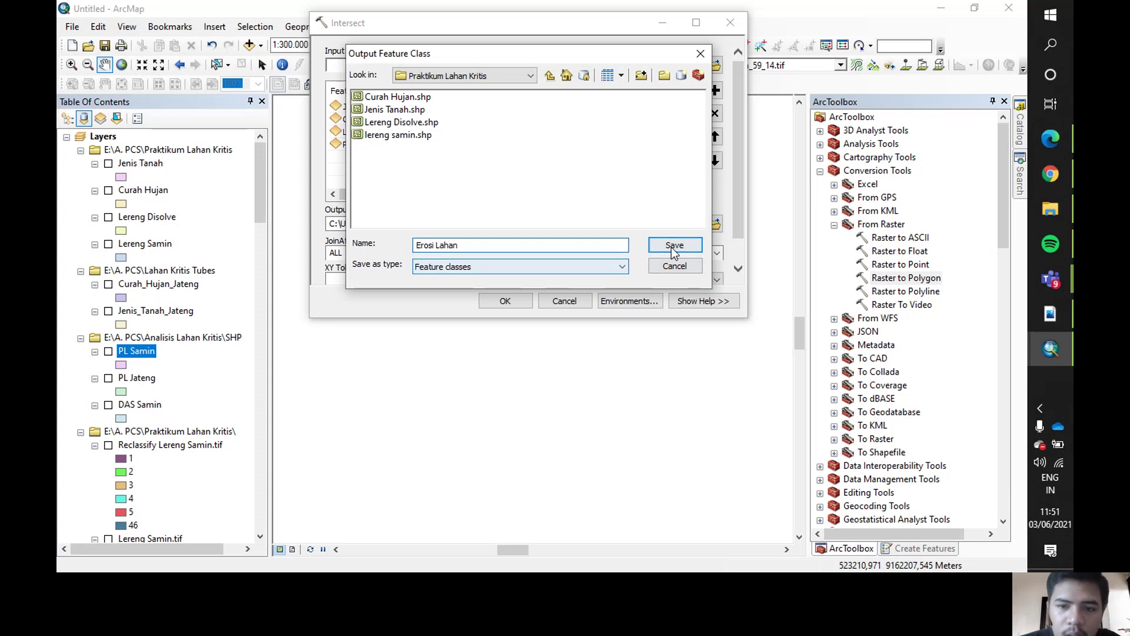
pyautogui.click(674, 246)
pyautogui.click(505, 301)
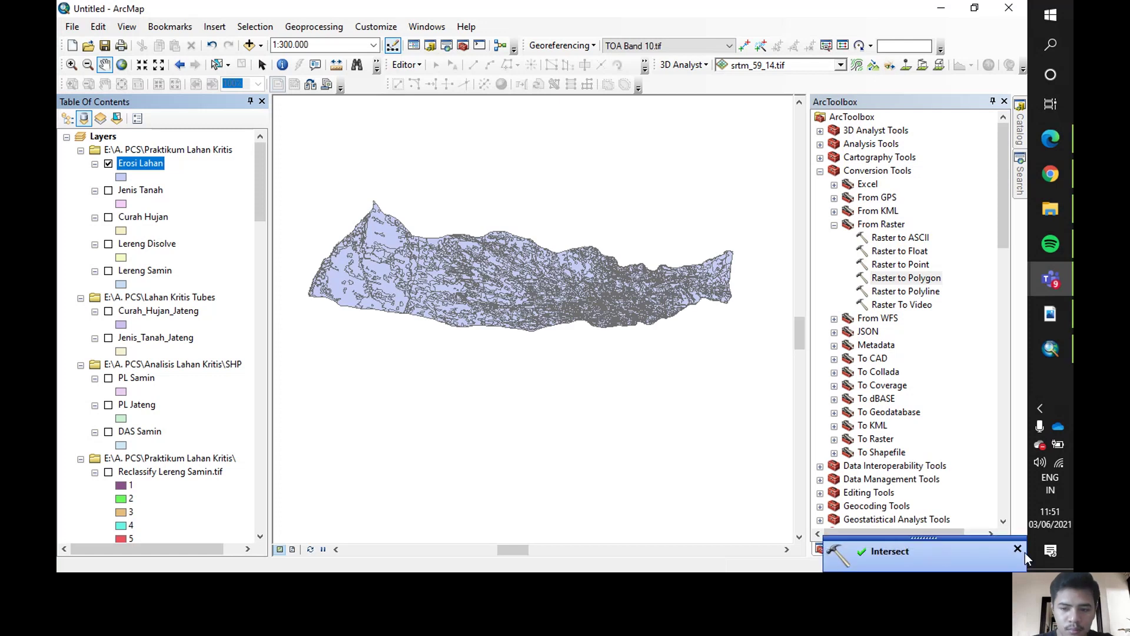
pyautogui.click(1018, 550)
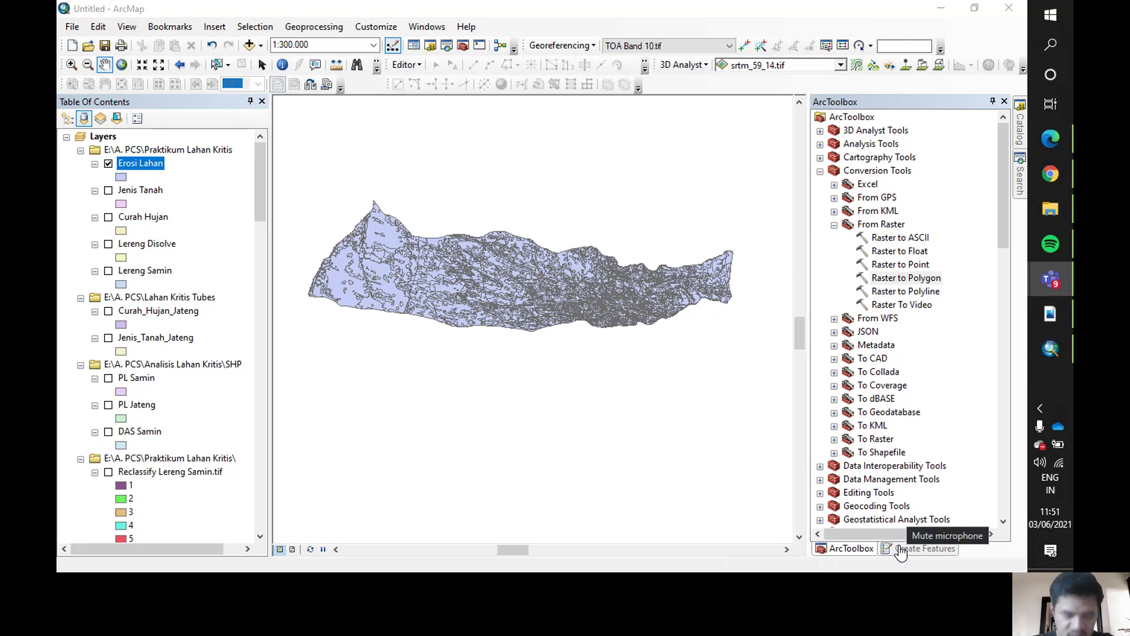
# Open the Erosi Lahan attribute table, maximize it and look through its combined fields and records.
pyautogui.rightClick(141, 166)
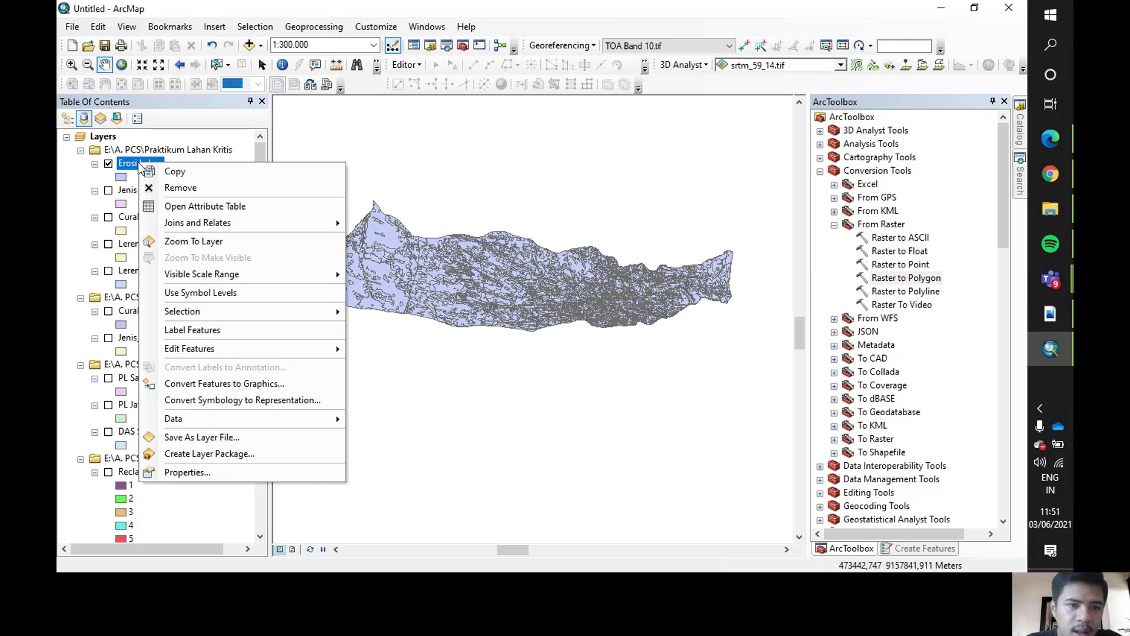
pyautogui.click(179, 207)
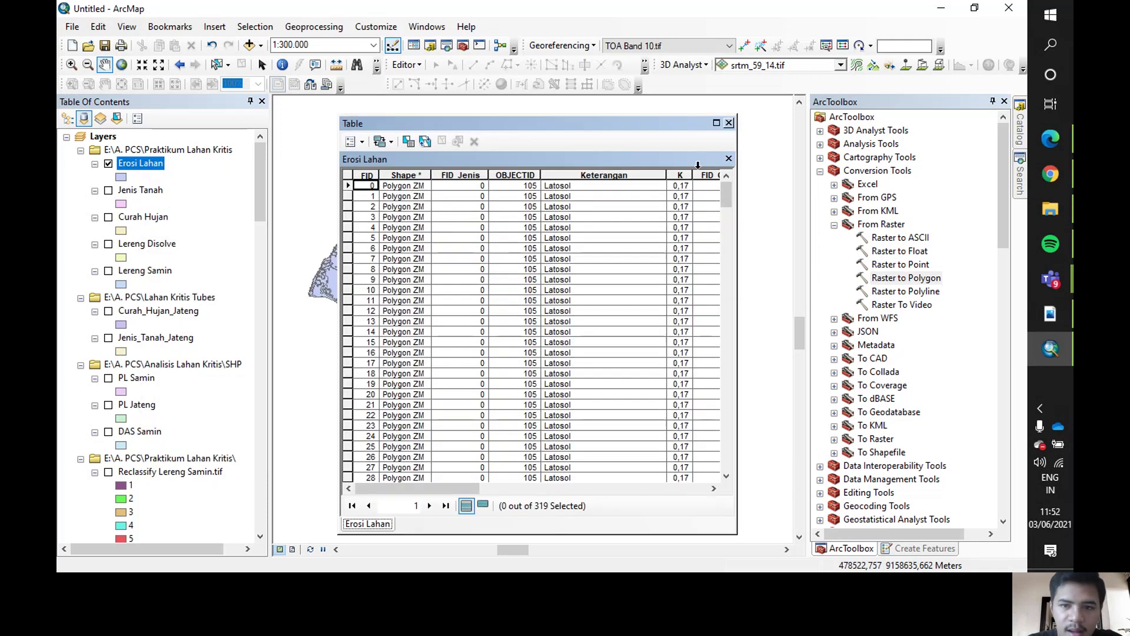
pyautogui.click(715, 124)
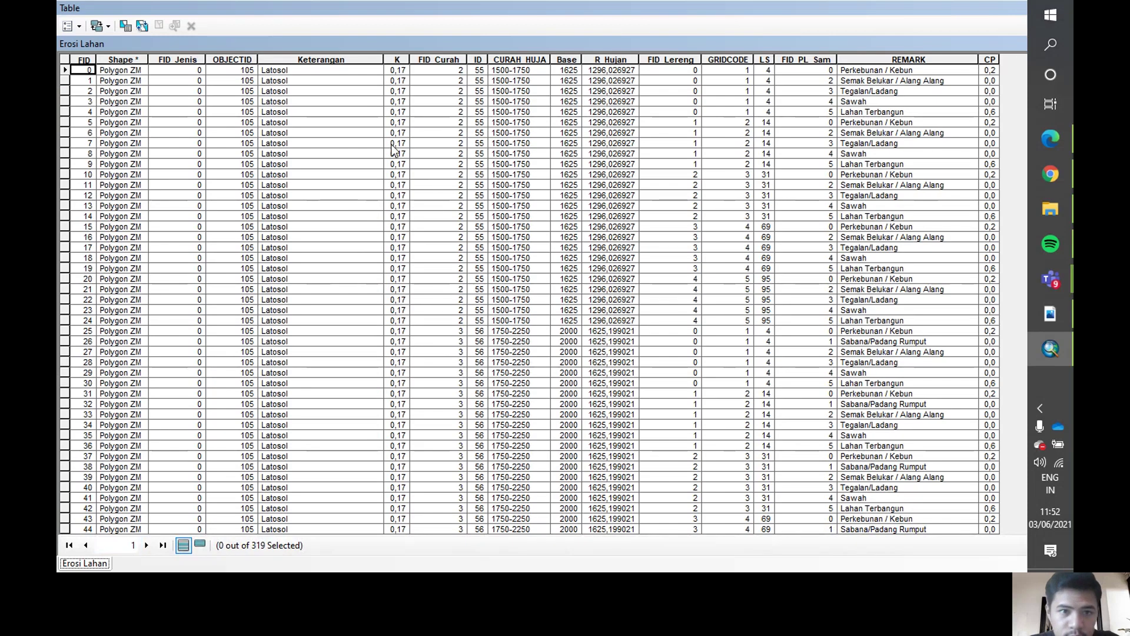
pyautogui.scroll(-5, 210, 175)
pyautogui.scroll(5, 211, 177)
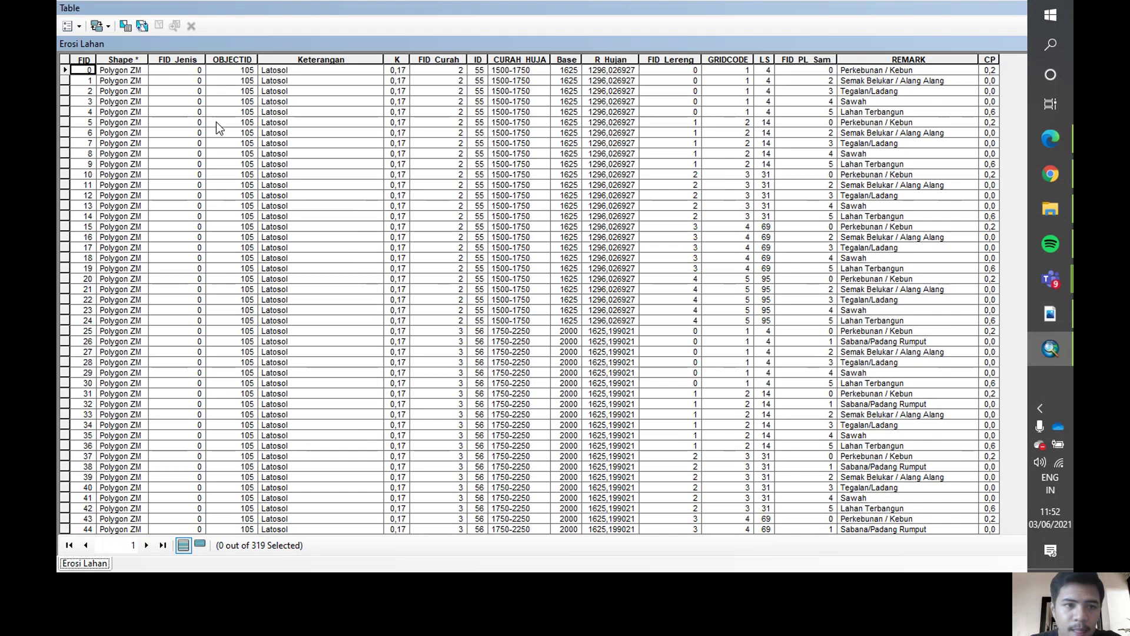
# Add a field named A with type Double to the Erosi Lahan attribute table.
pyautogui.click(79, 29)
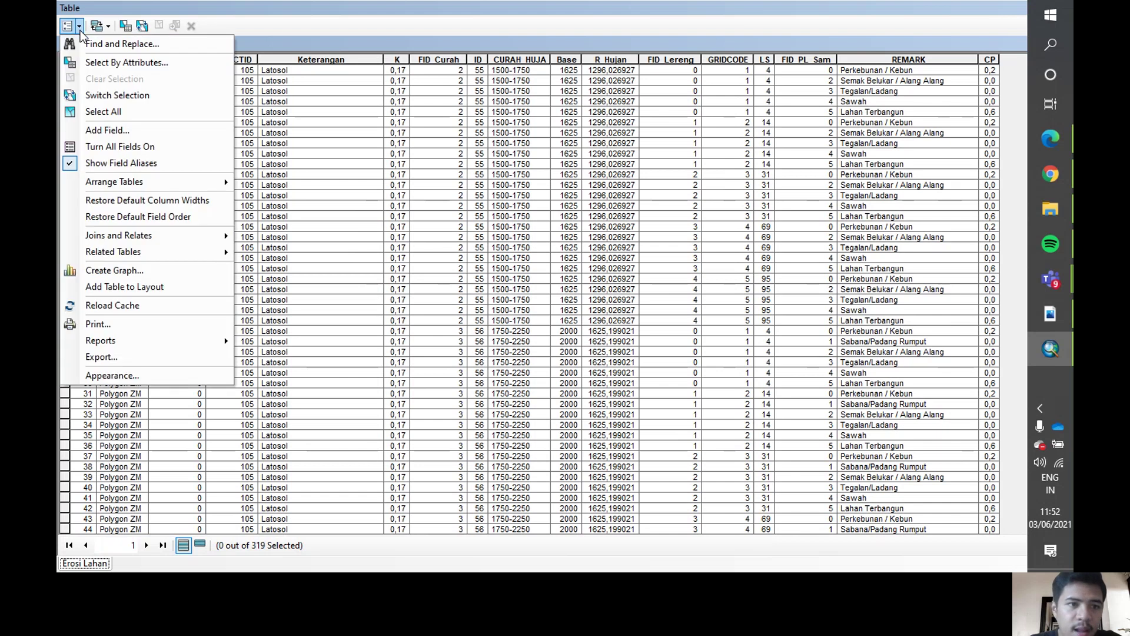
pyautogui.click(123, 131)
pyautogui.write('A')
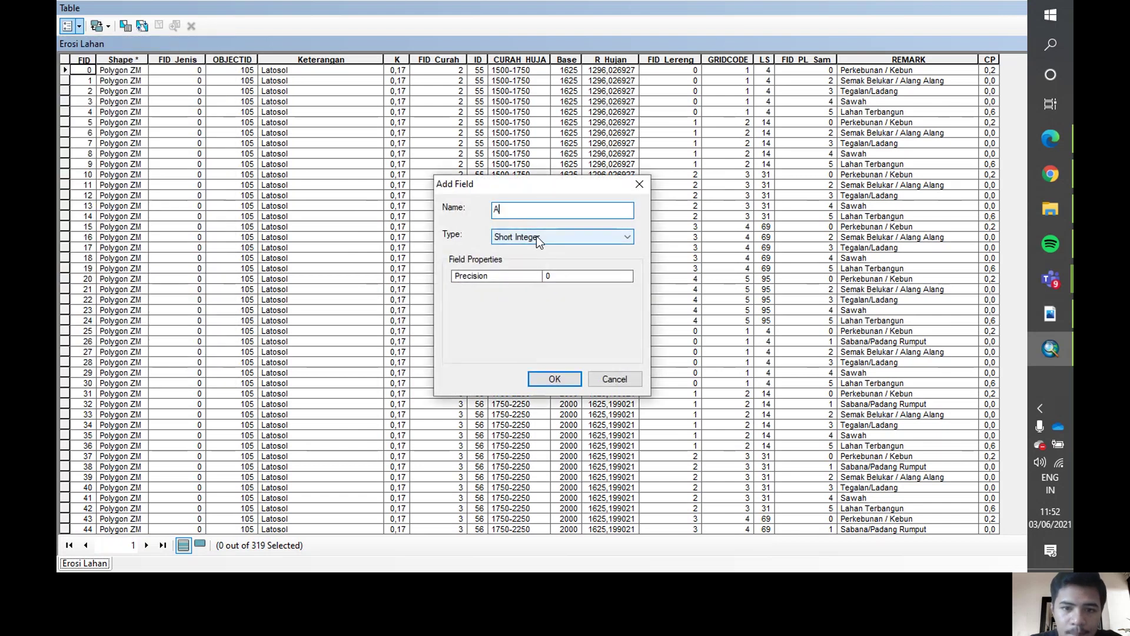
pyautogui.click(536, 235)
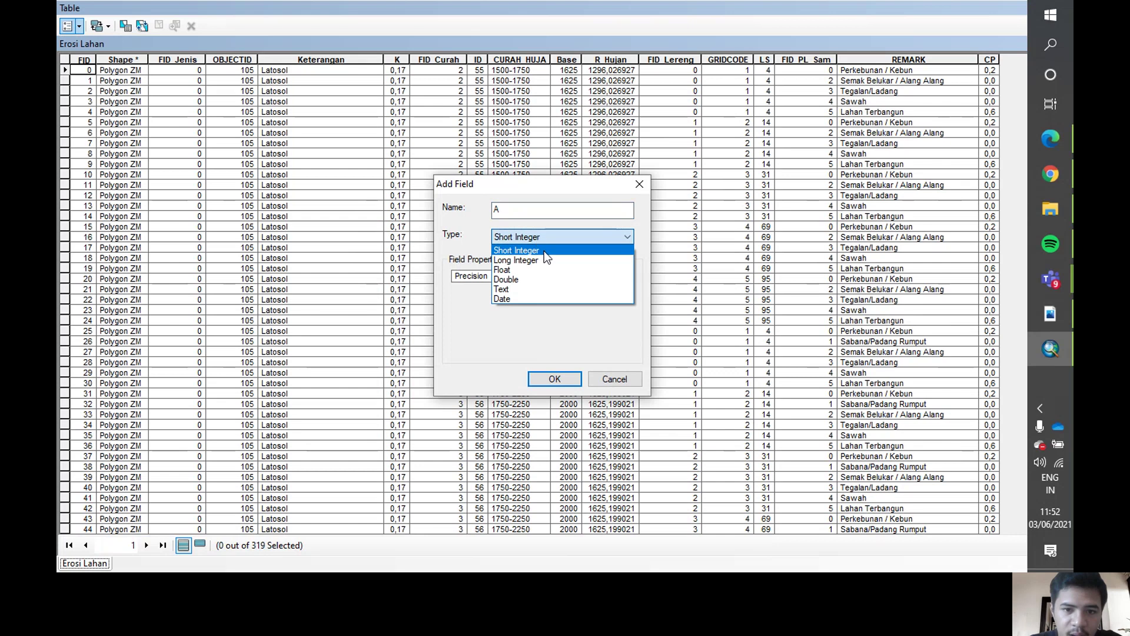
pyautogui.click(545, 279)
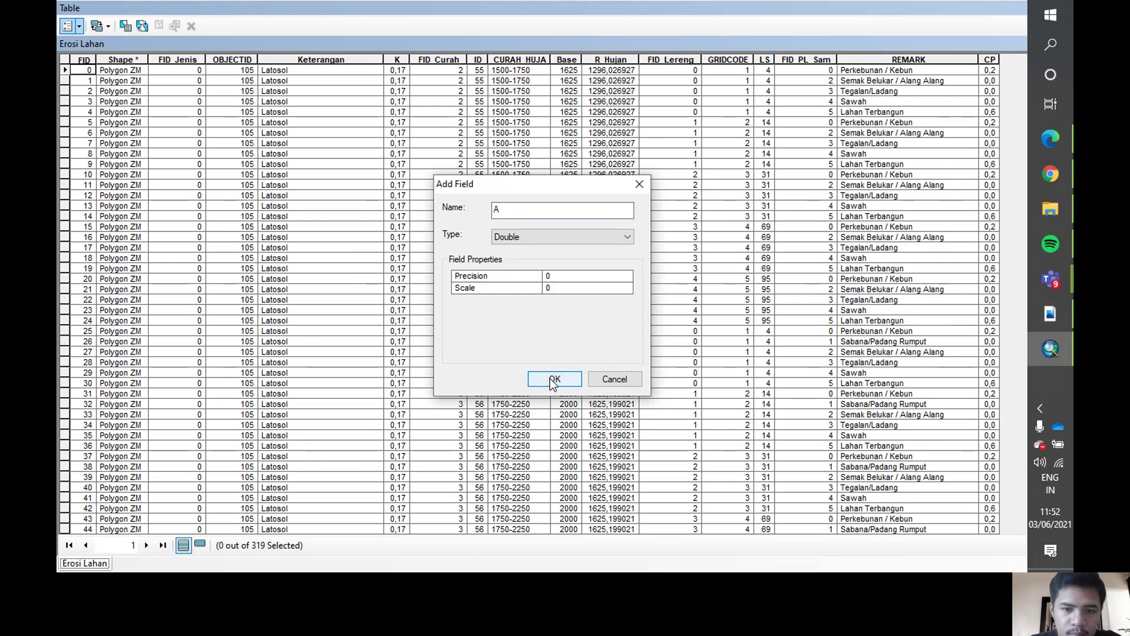
pyautogui.click(553, 379)
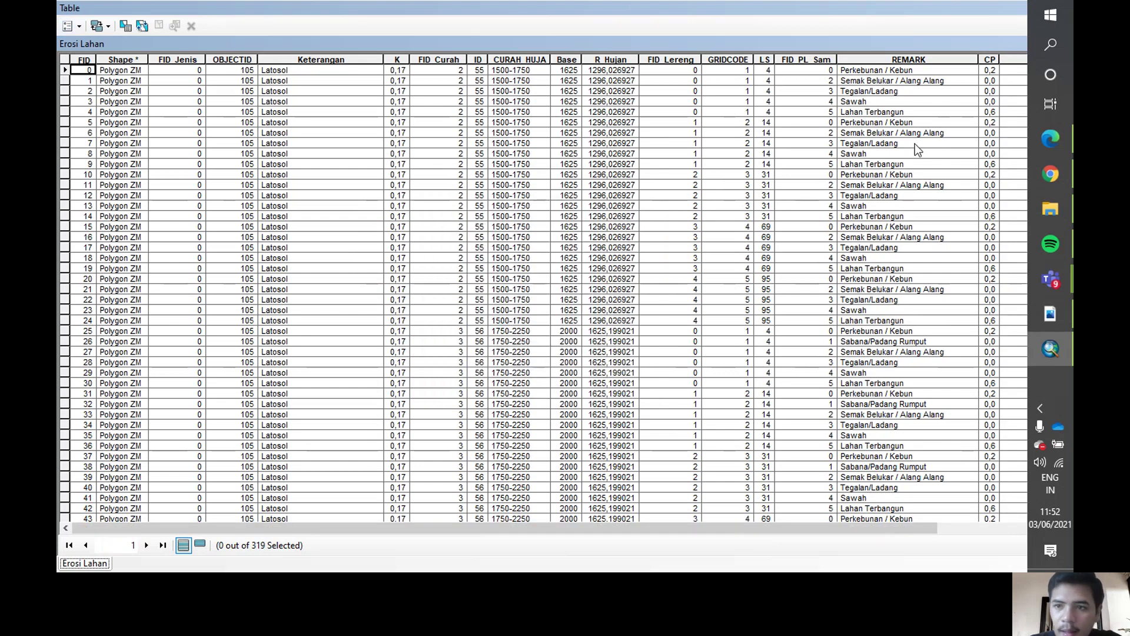
# Switch to Nitro Pro and look up the land erosion formula and its factors in the Per11 Analisis Lahan Kritis document.
pyautogui.click(1051, 313)
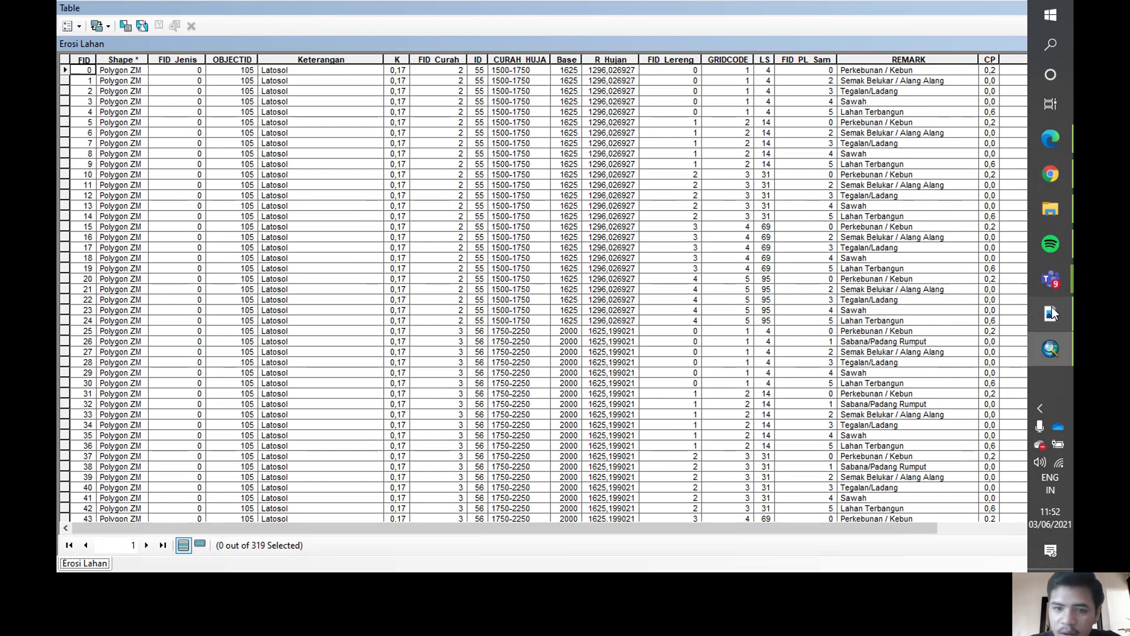
pyautogui.scroll(3, 557, 277)
pyautogui.scroll(3, 557, 277)
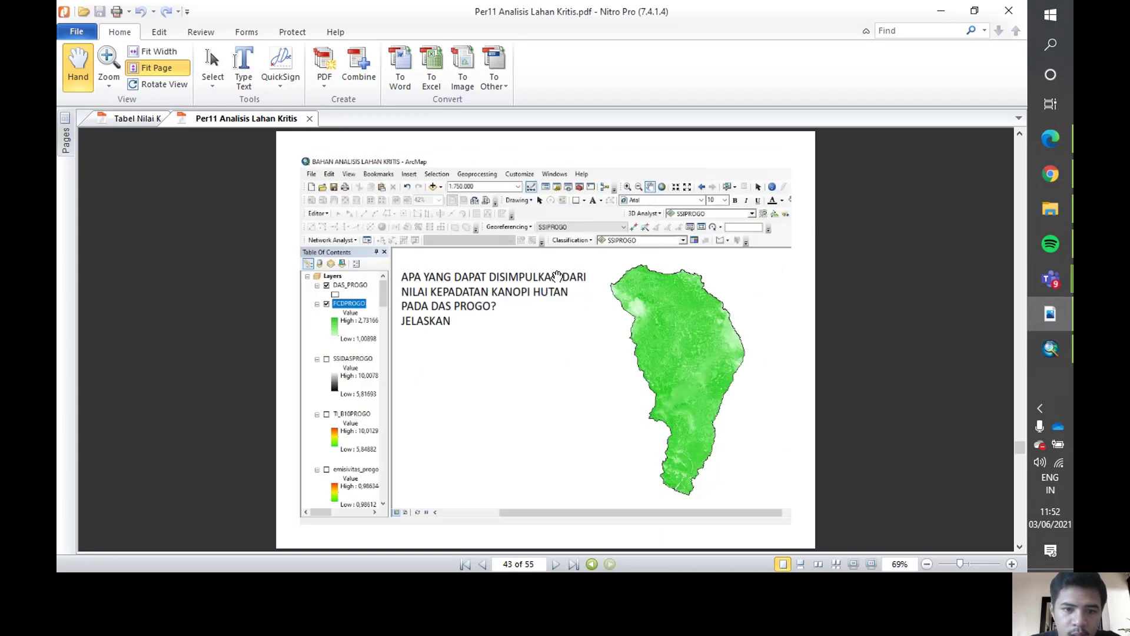
pyautogui.scroll(3, 448, 270)
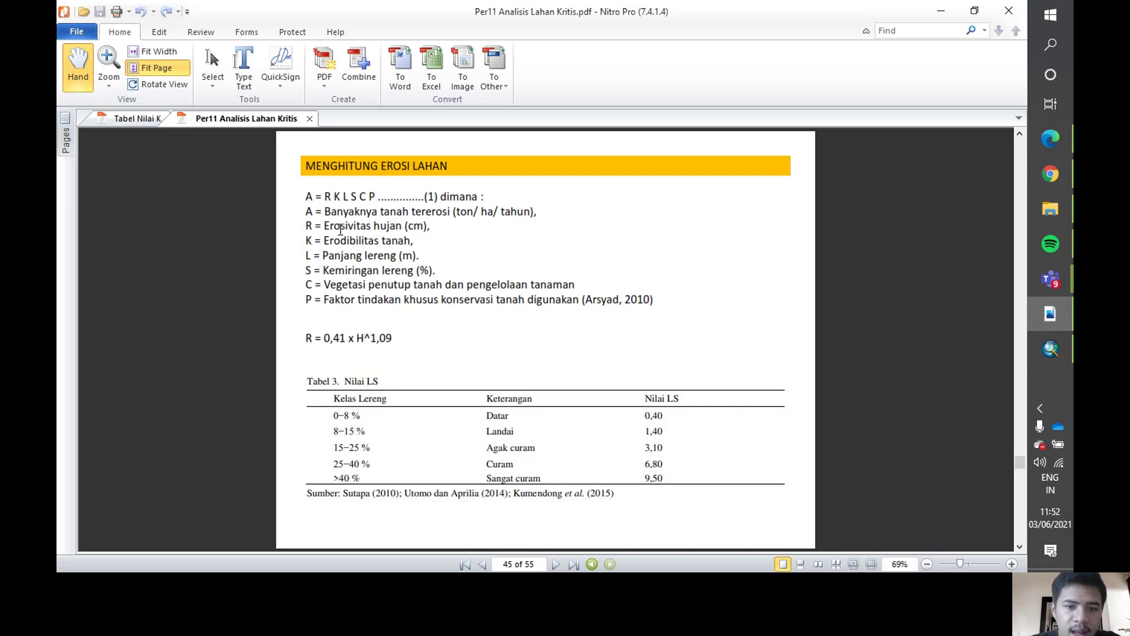
pyautogui.scroll(-15, 347, 233)
pyautogui.scroll(-4, 349, 234)
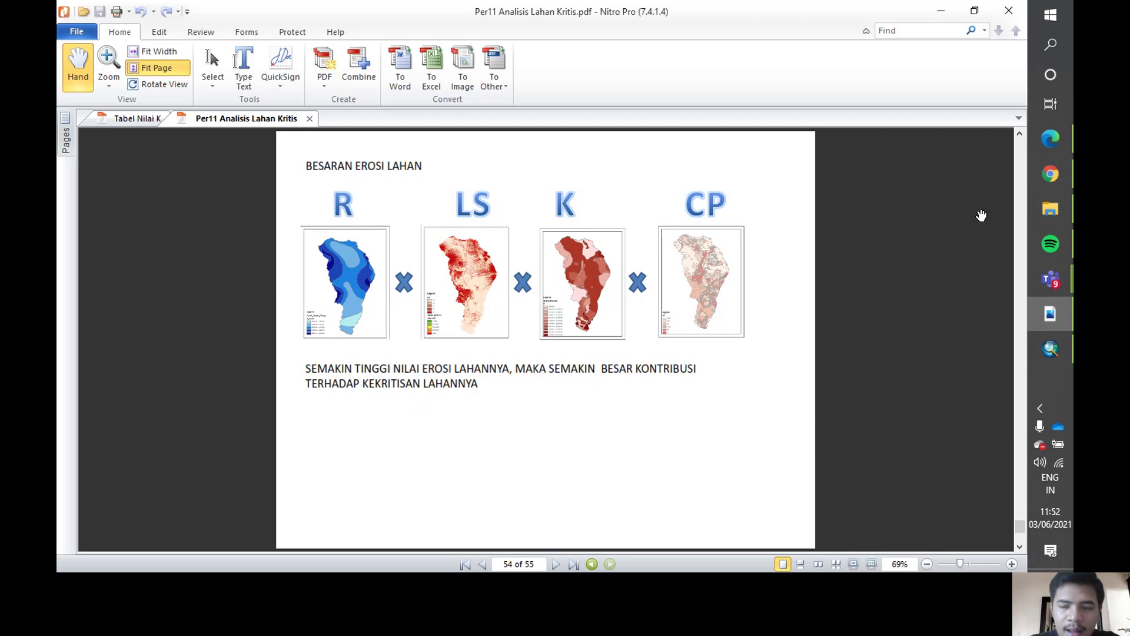
# Return to ArcMap and calculate field A of Erosi Lahan as [K] * [R_Hujan] * [LS] * [CP].
pyautogui.click(1043, 349)
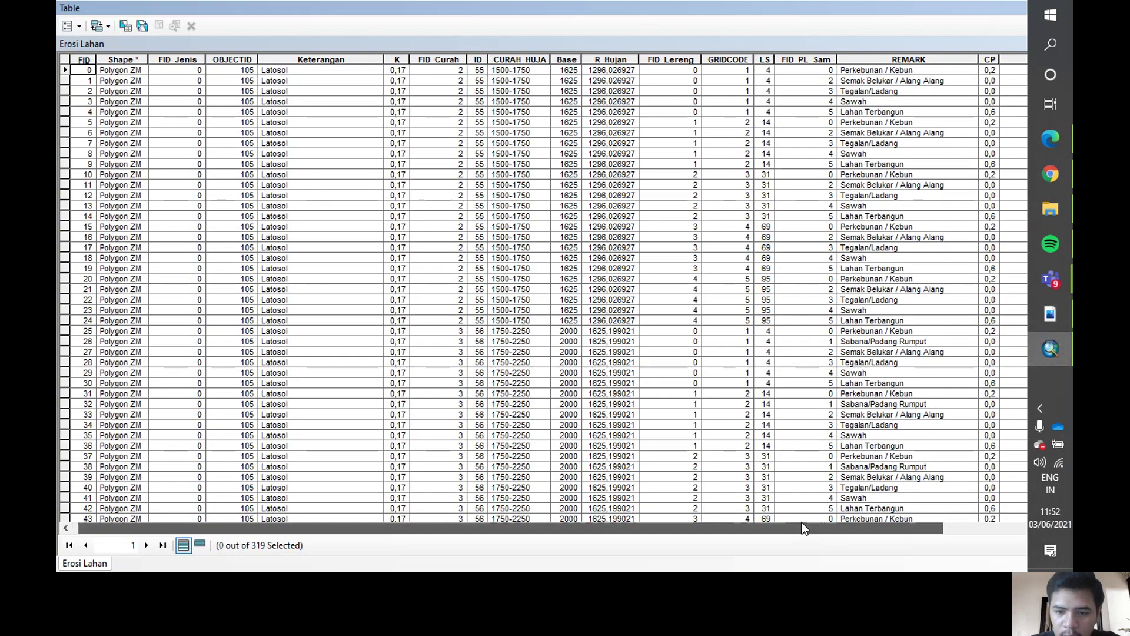
pyautogui.click(802, 525)
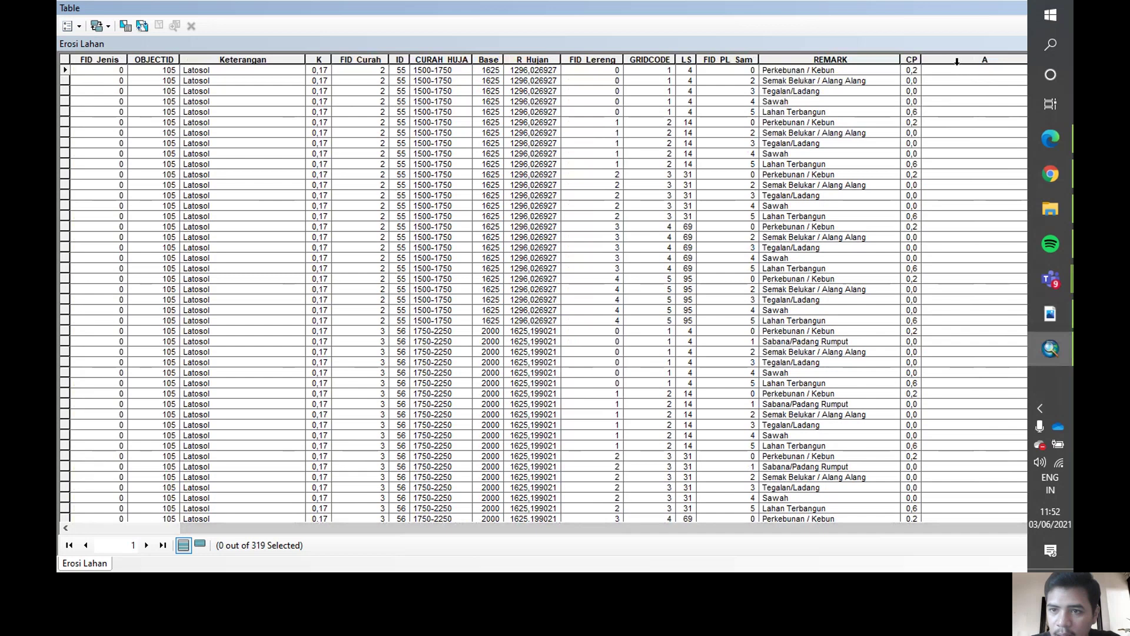
pyautogui.click(957, 61)
pyautogui.rightClick(956, 61)
pyautogui.click(960, 156)
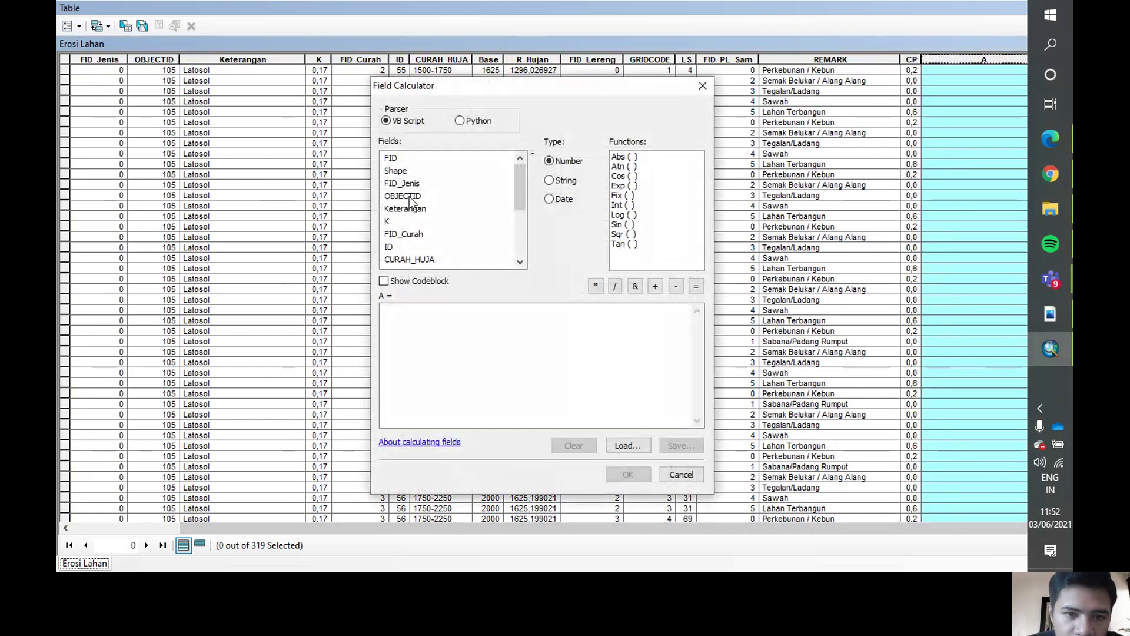
pyautogui.doubleClick(389, 222)
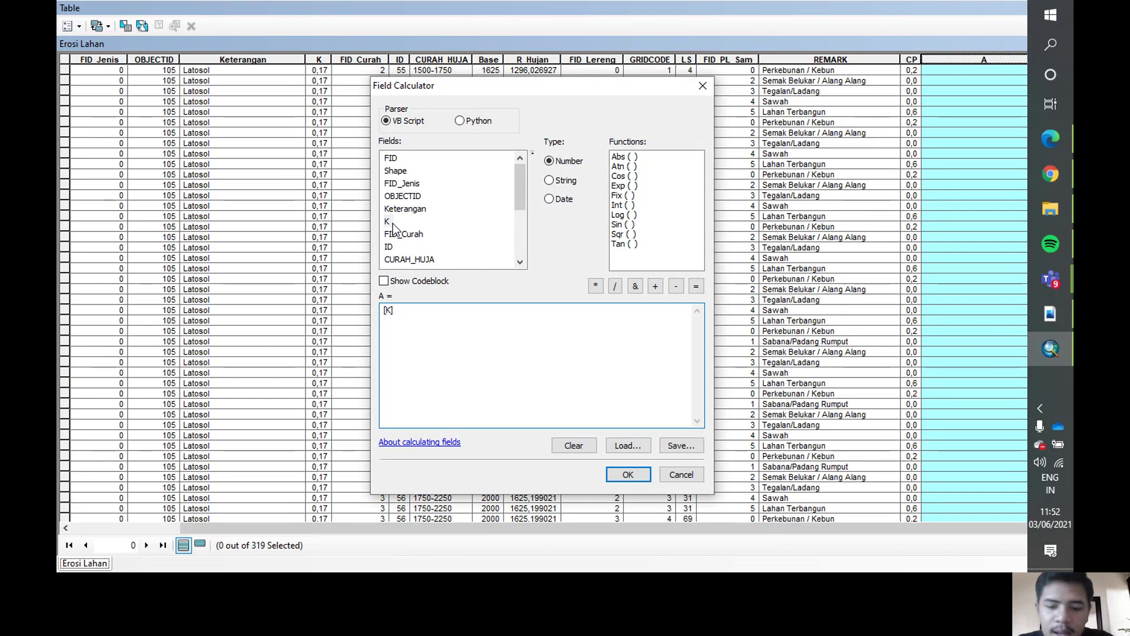
pyautogui.write('*')
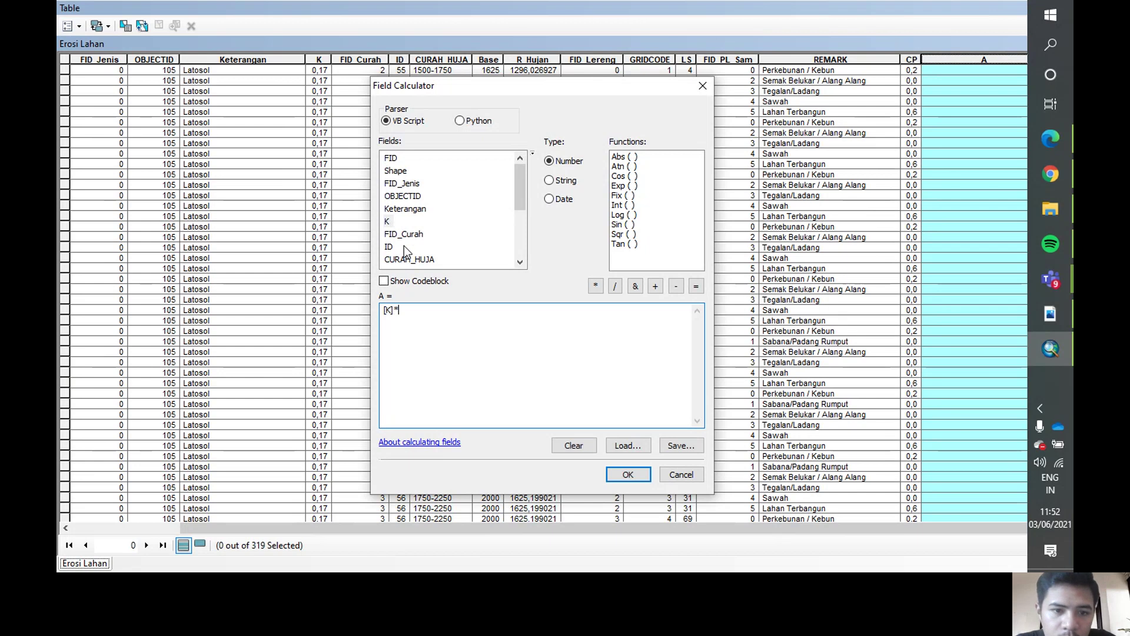
pyautogui.scroll(-1, 410, 243)
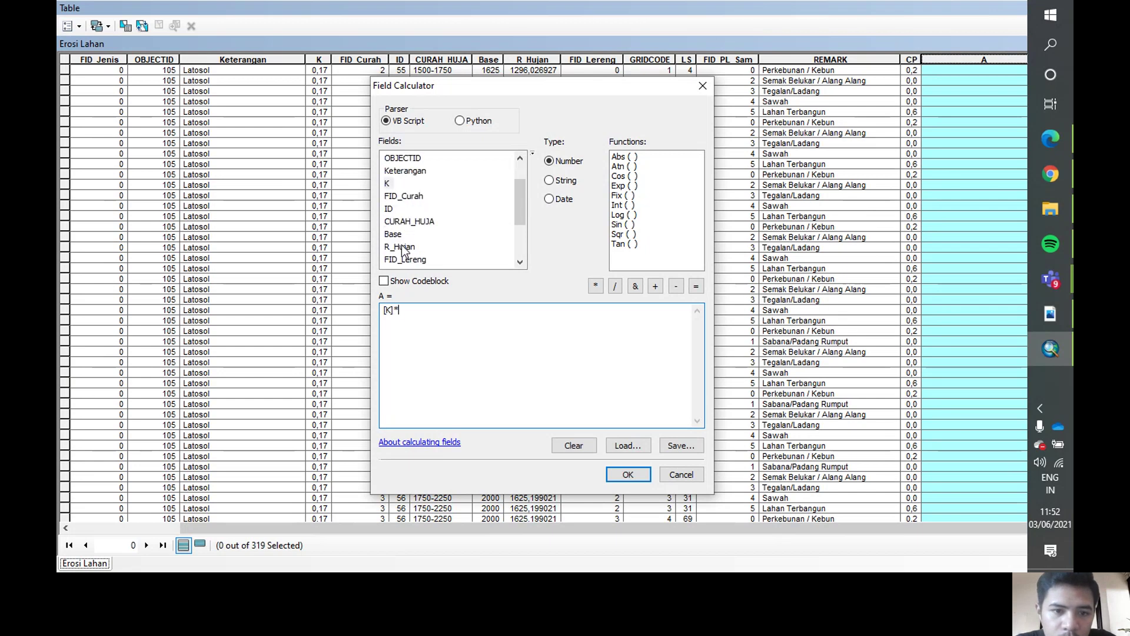
pyautogui.doubleClick(405, 248)
pyautogui.write('*')
pyautogui.scroll(-1, 407, 253)
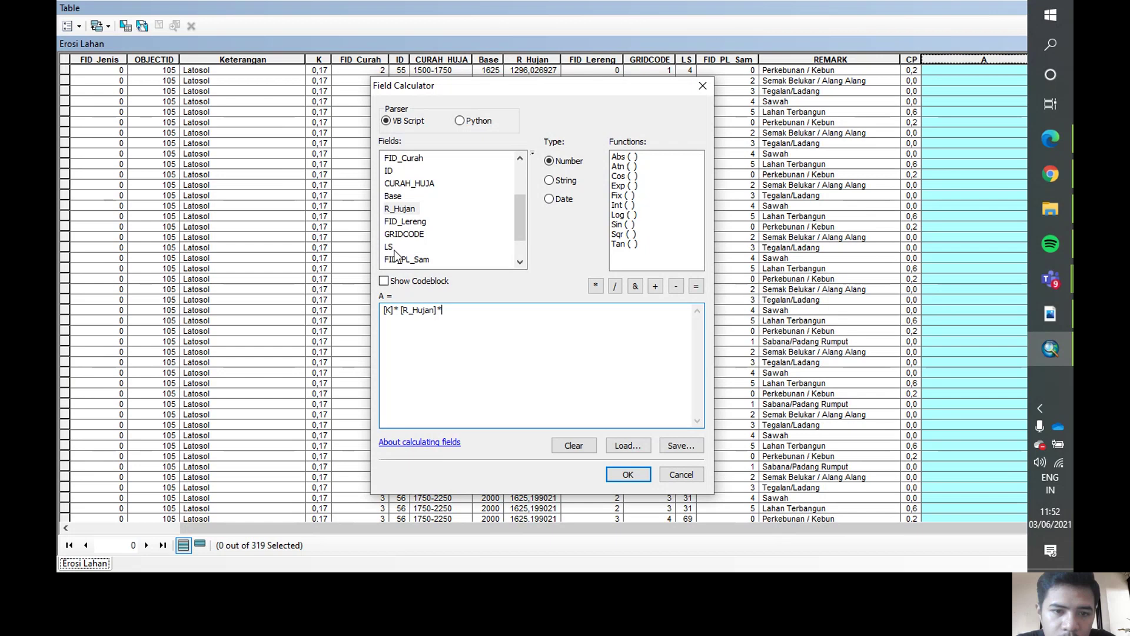
pyautogui.doubleClick(391, 248)
pyautogui.write('*')
pyautogui.scroll(-1, 412, 241)
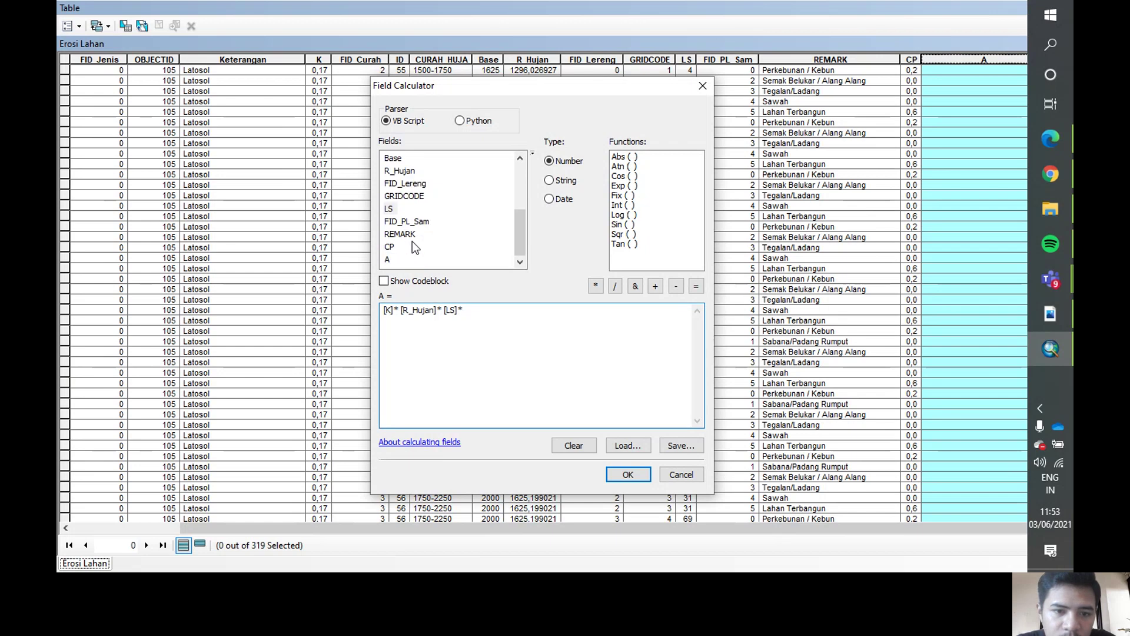
pyautogui.doubleClick(394, 248)
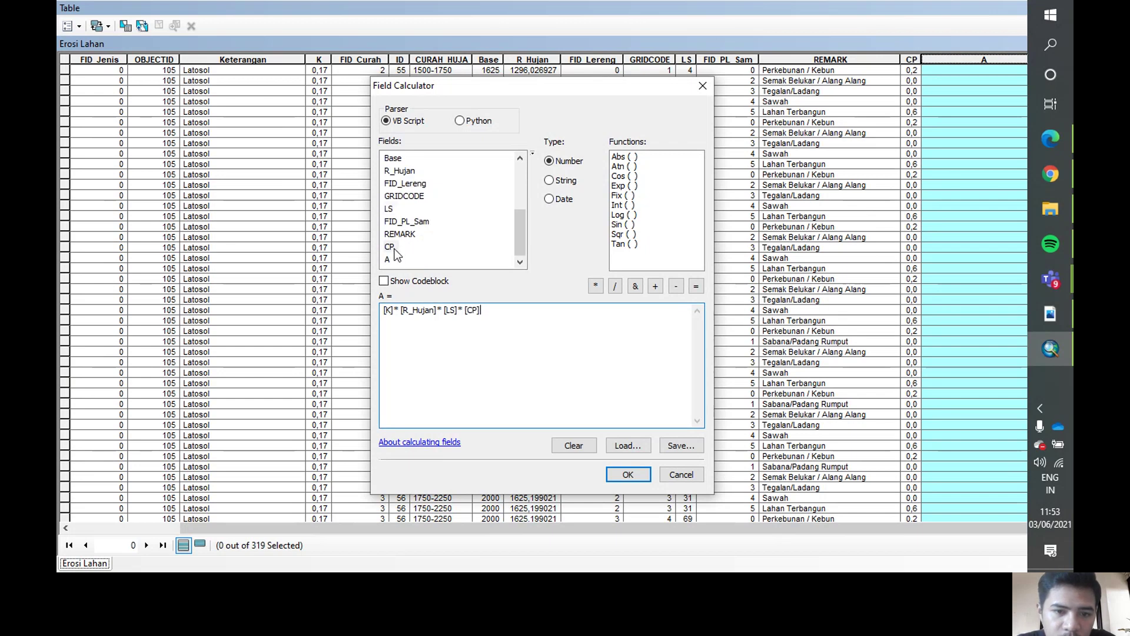
pyautogui.click(626, 474)
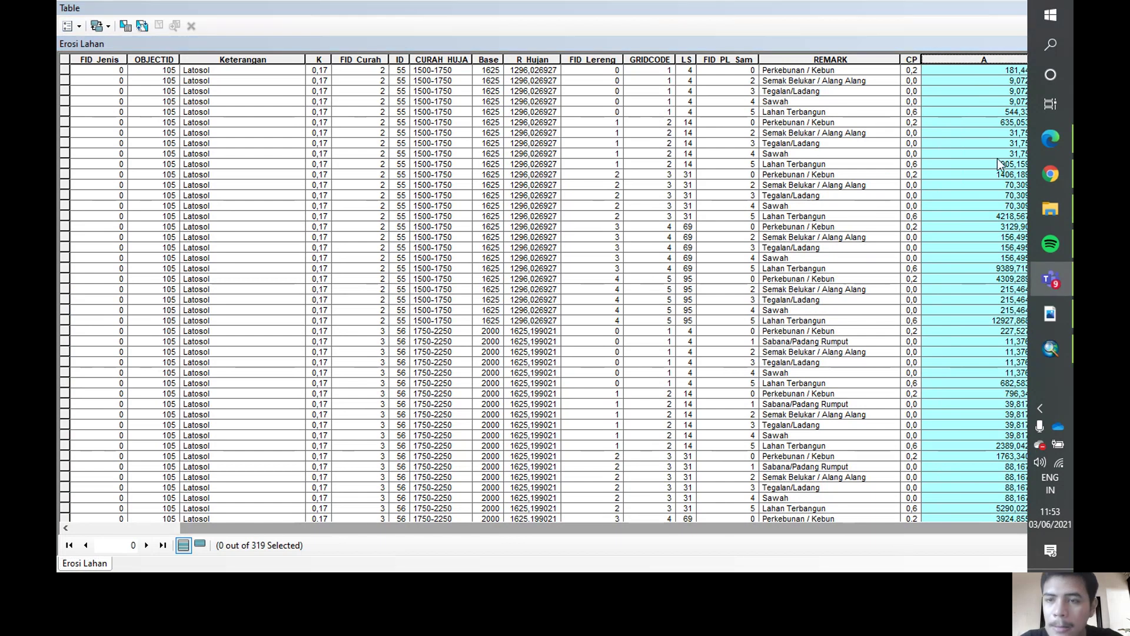
# Bring ArcMap to the front and close the Erosi Lahan attribute table.
pyautogui.click(1050, 349)
pyautogui.click(1050, 348)
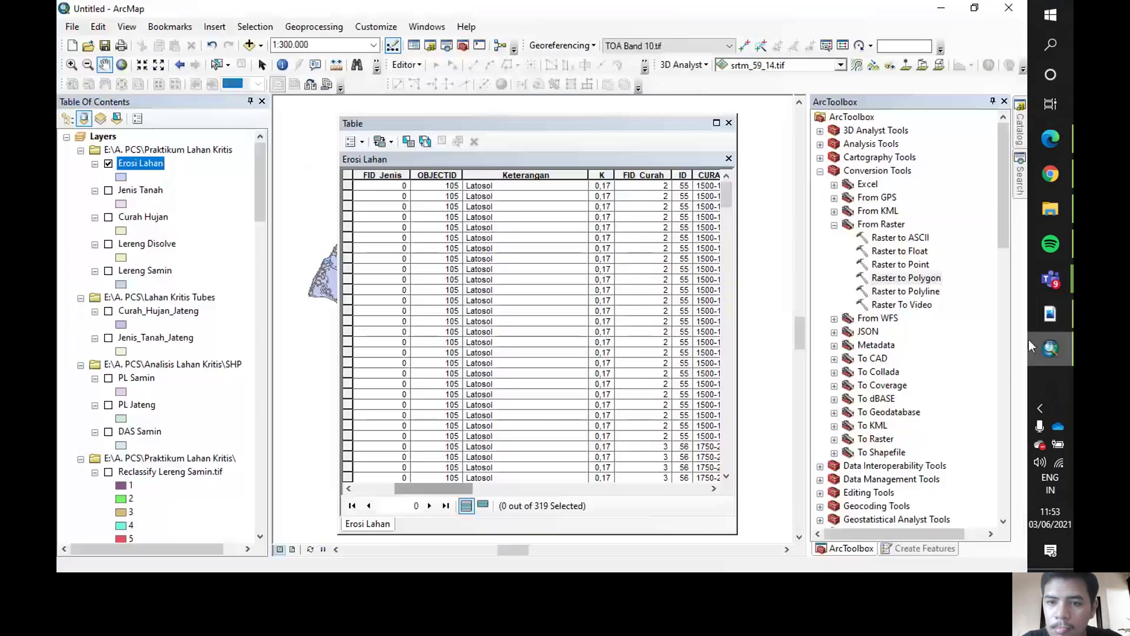
pyautogui.click(728, 122)
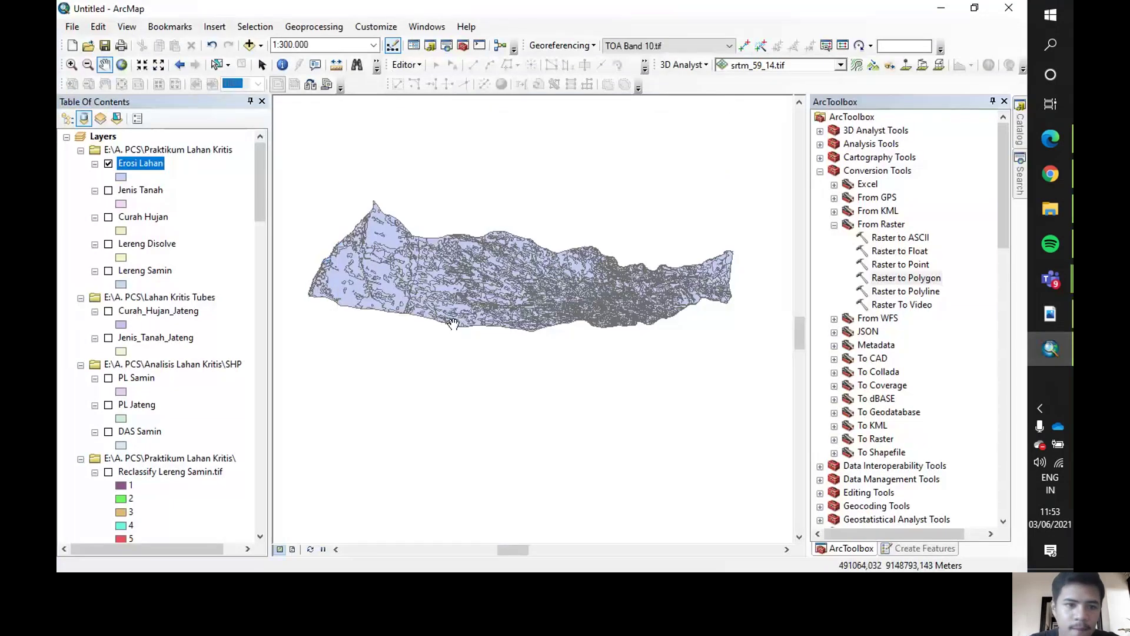
pyautogui.click(406, 65)
pyautogui.click(406, 65)
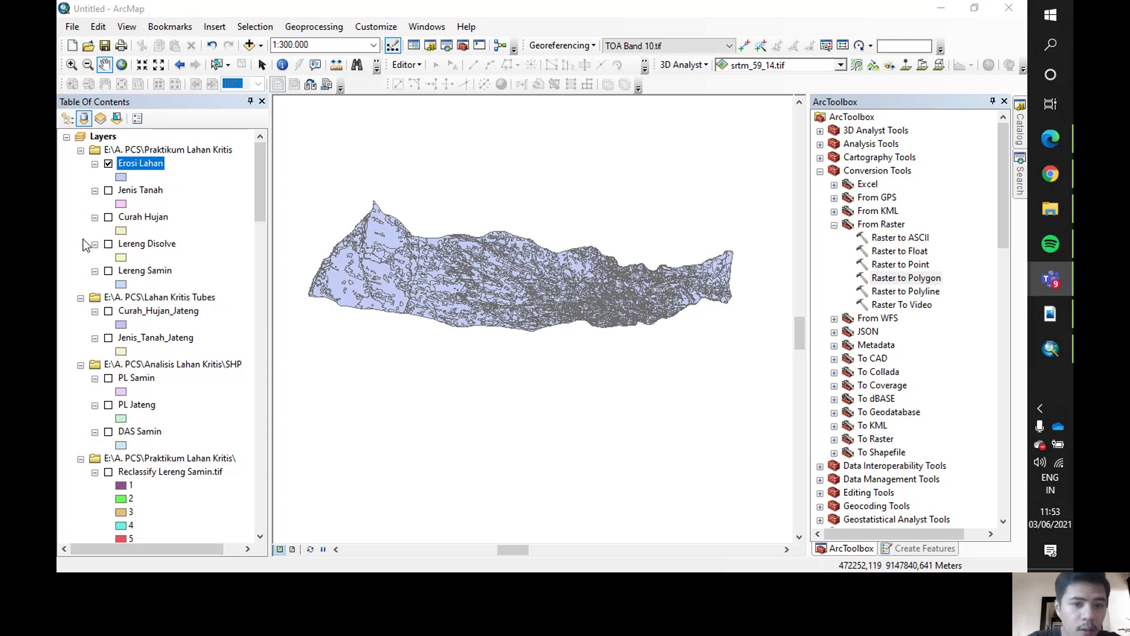
pyautogui.rightClick(148, 169)
pyautogui.moveTo(268, 227)
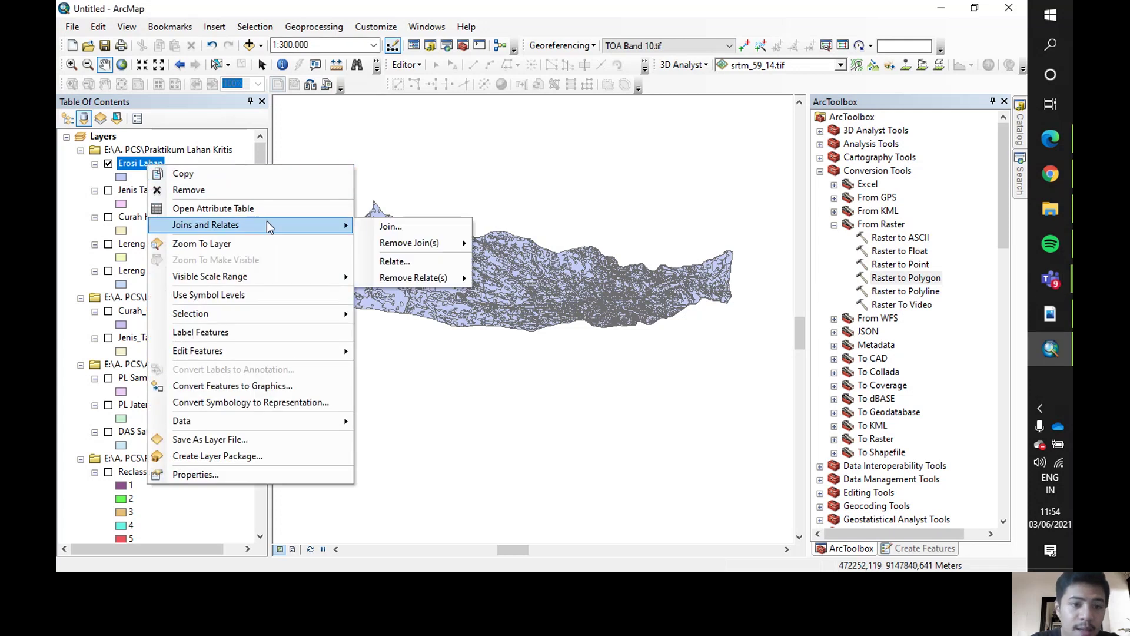
# Dissolve Erosi Lahan by field A into a shapefile named Erosi Lahan Disolve in the Praktikum Lahan Kritis folder.
pyautogui.click(313, 27)
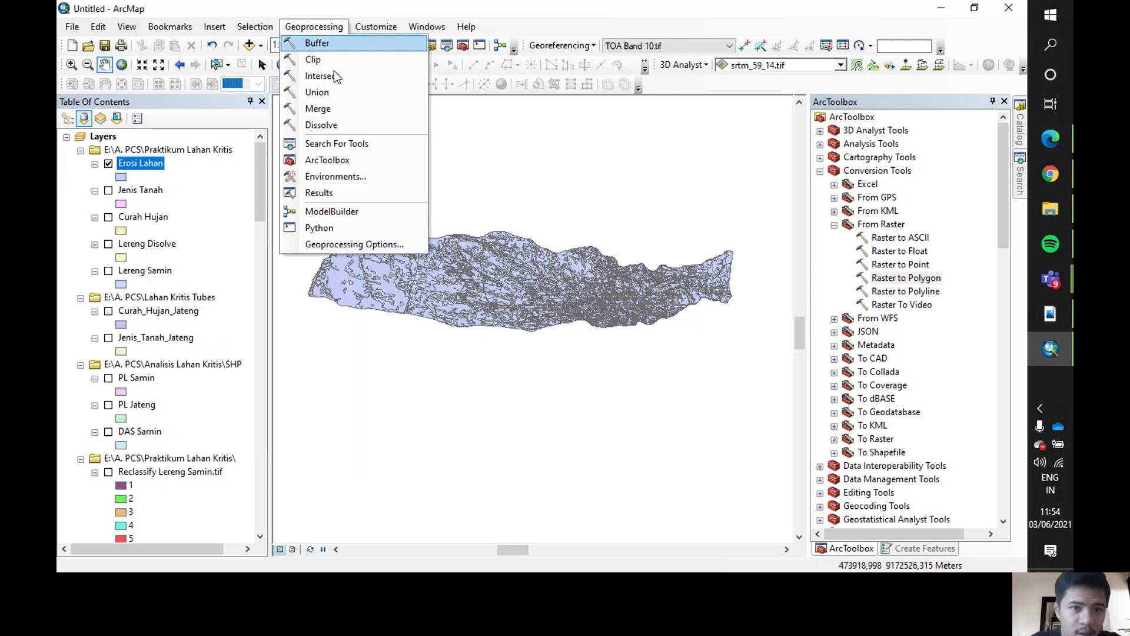
pyautogui.click(353, 127)
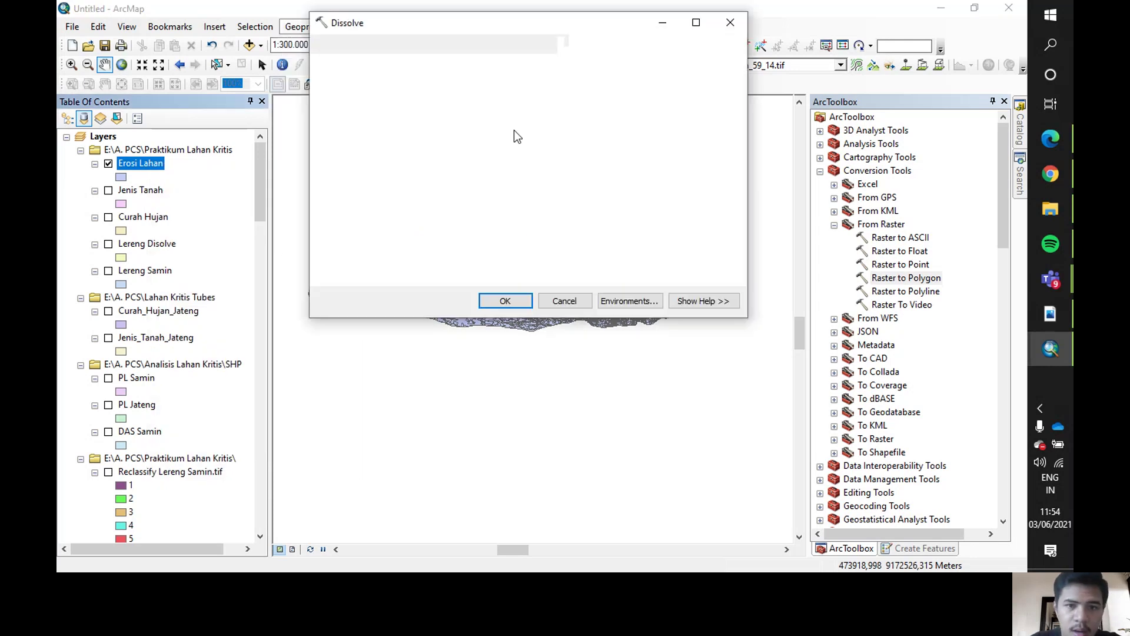
pyautogui.click(691, 67)
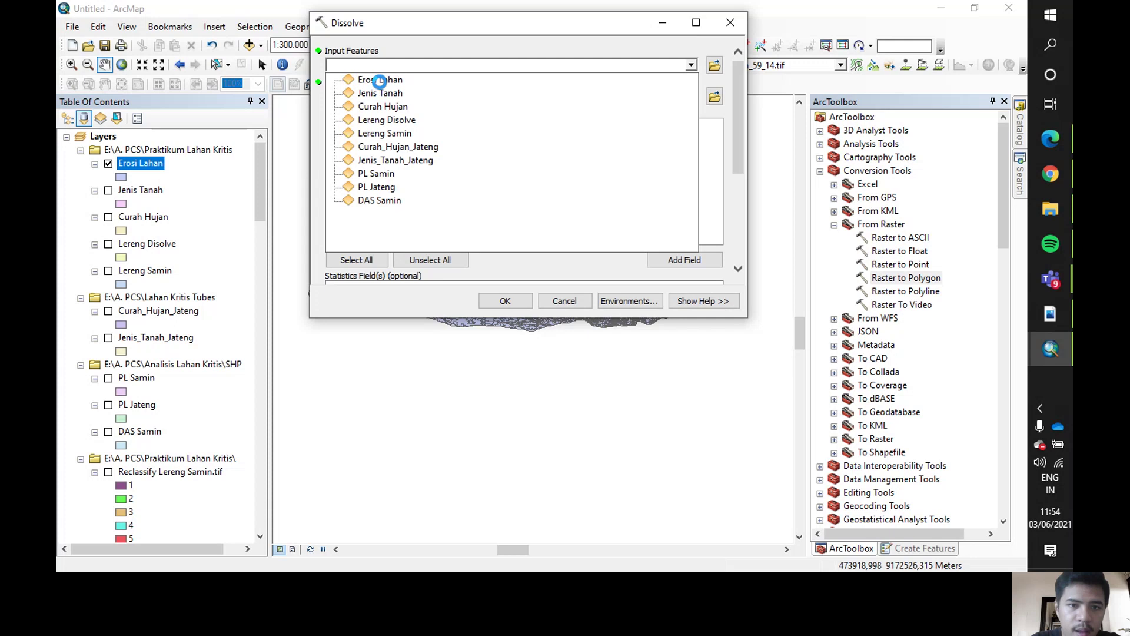
pyautogui.click(379, 80)
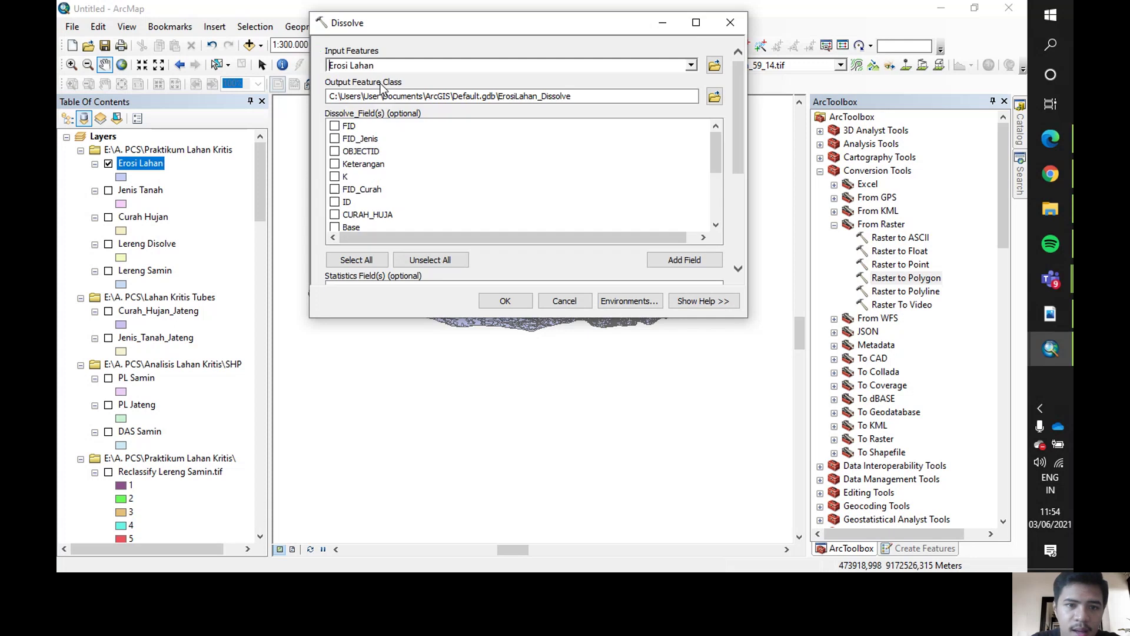
pyautogui.click(714, 97)
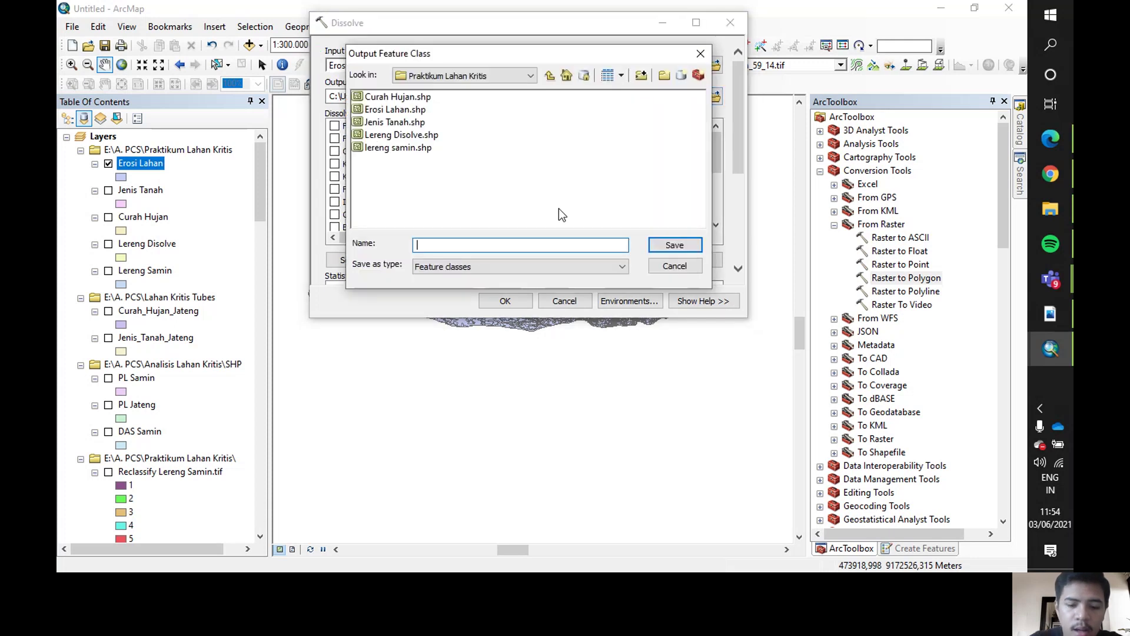
pyautogui.write('Erosi Lahan ')
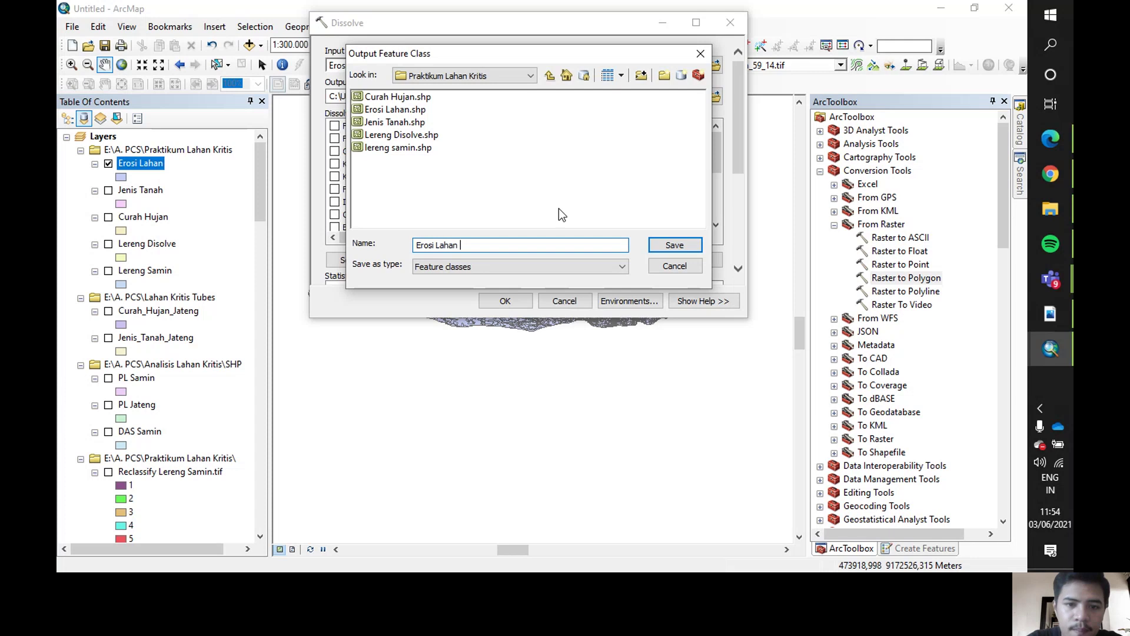
pyautogui.write('Disolve')
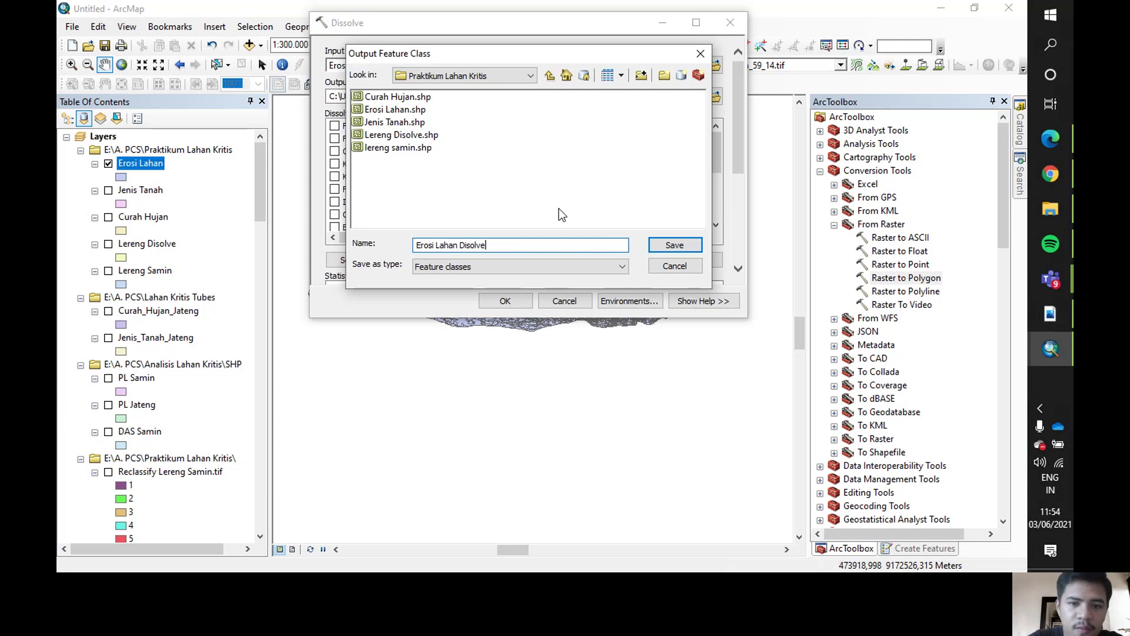
pyautogui.click(673, 245)
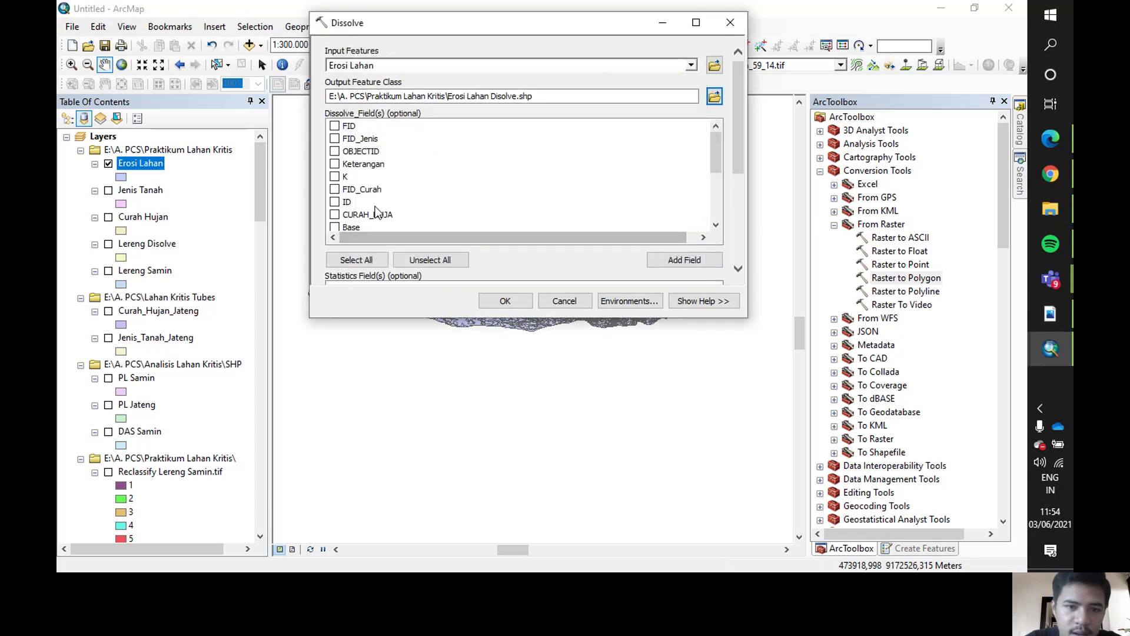
pyautogui.scroll(-4, 362, 215)
pyautogui.click(335, 214)
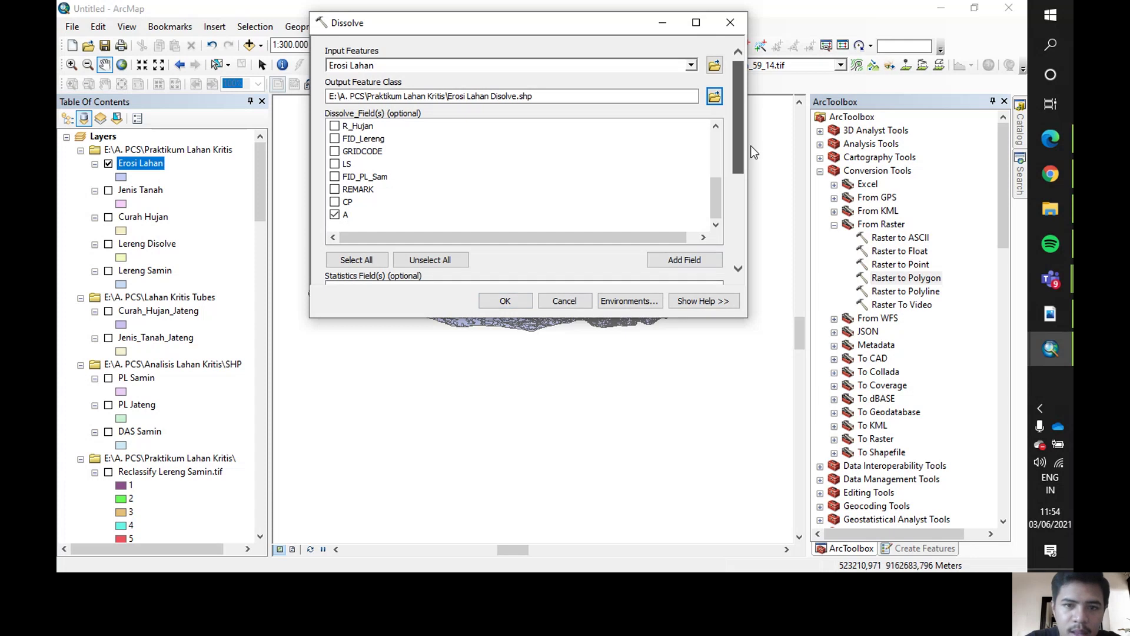
pyautogui.click(506, 302)
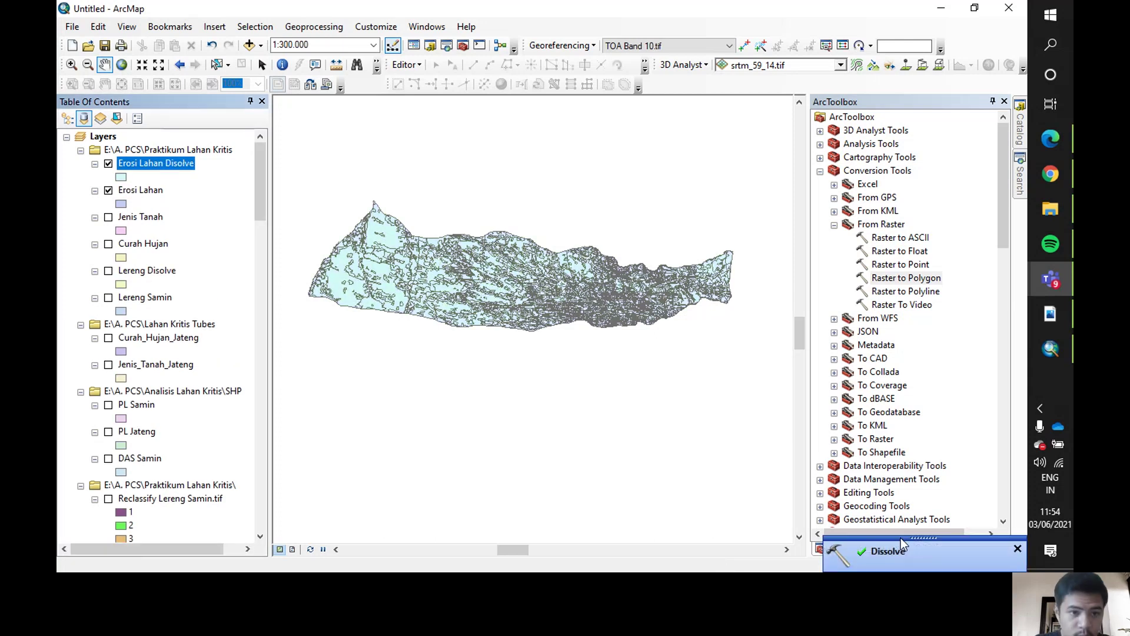
# Hide the Erosi Lahan layer and review the attribute table of Erosi Lahan Disolve, closing it when done.
pyautogui.click(108, 190)
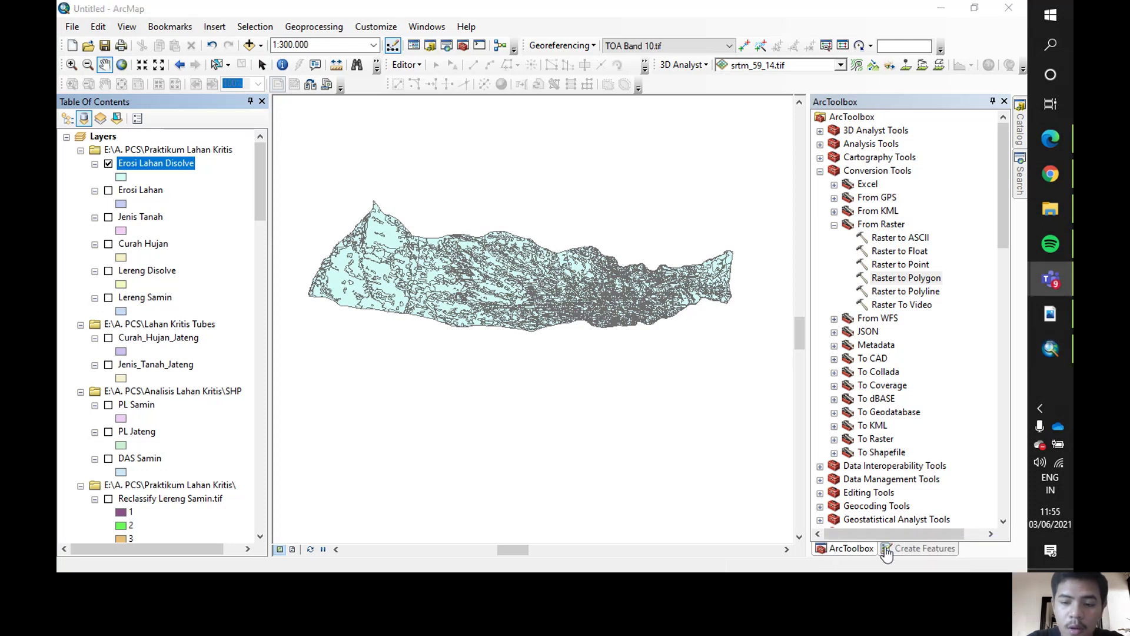
pyautogui.rightClick(169, 164)
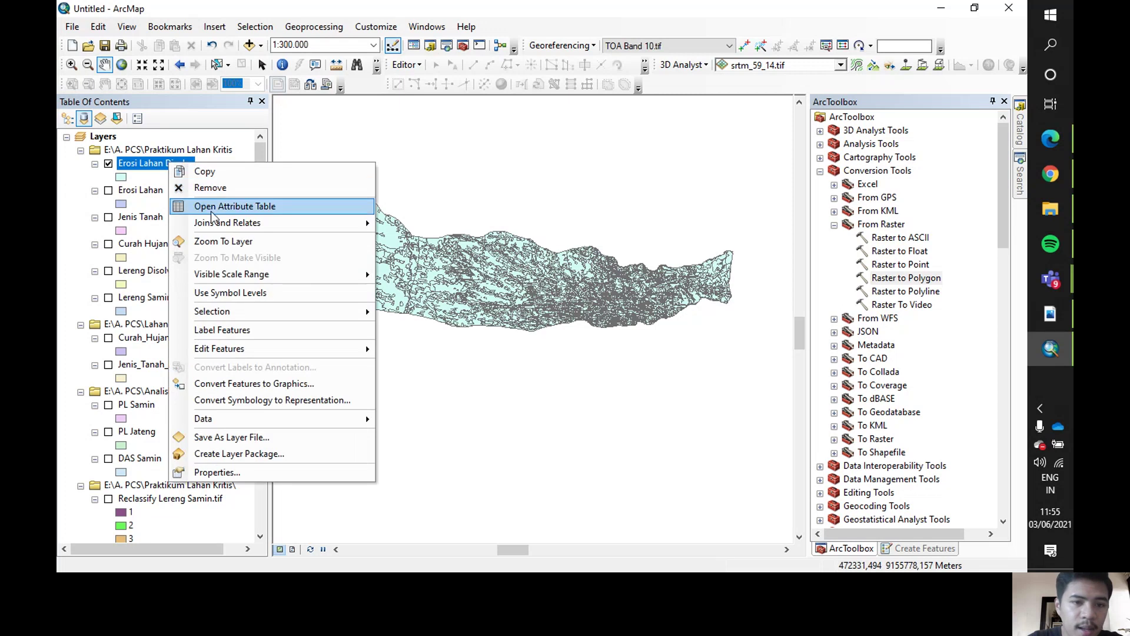
pyautogui.click(213, 207)
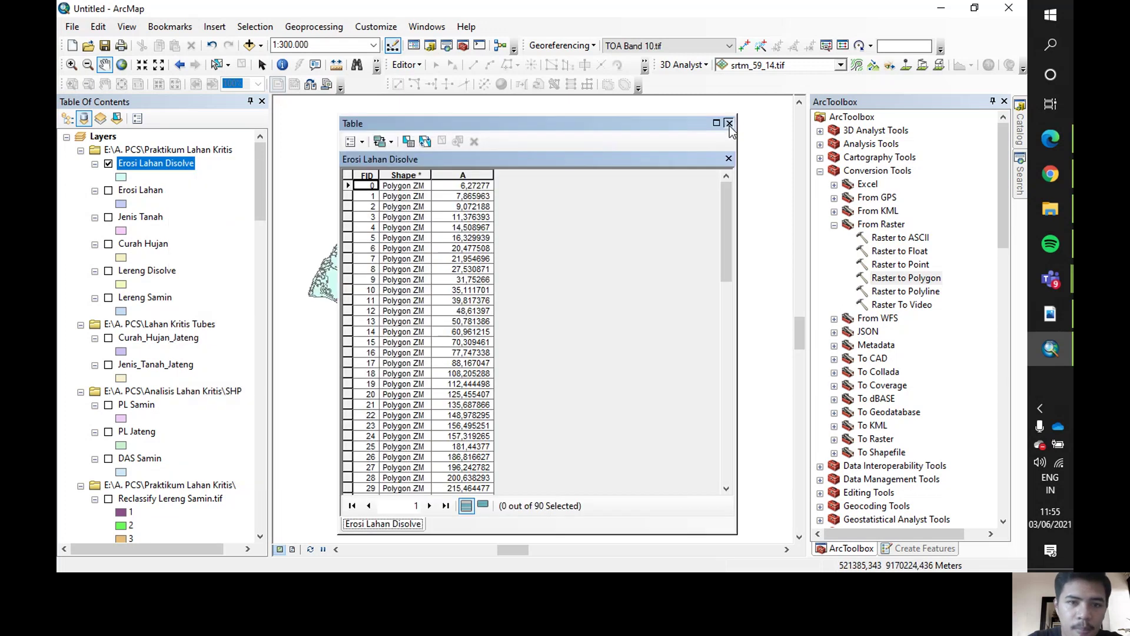
pyautogui.click(728, 122)
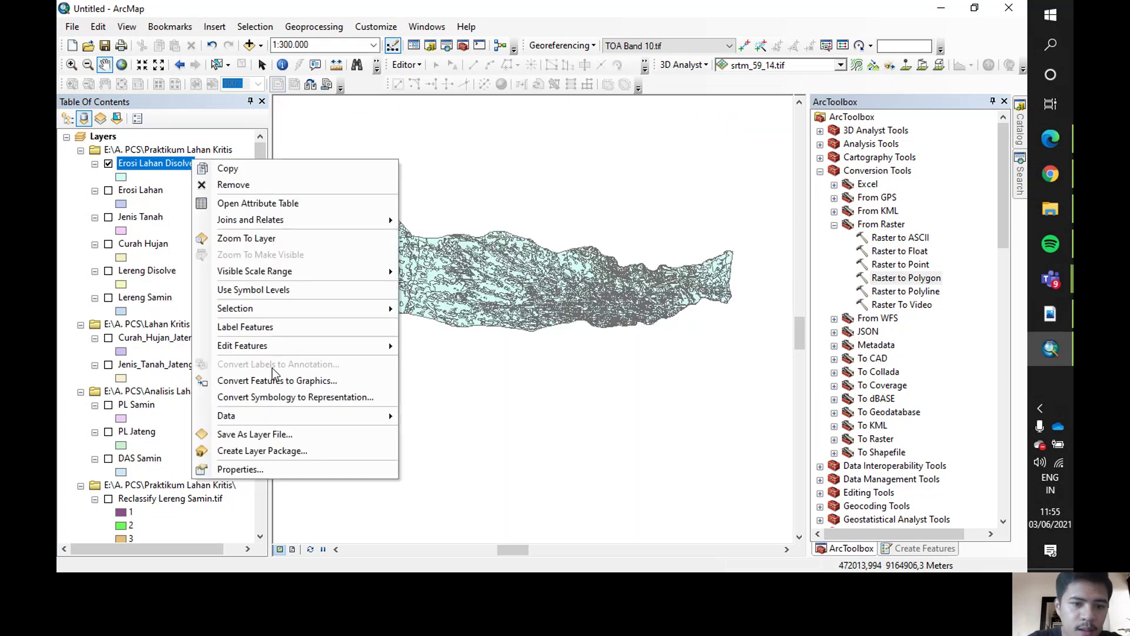
# Symbolize the Erosi Lahan Disolve layer with graduated colors, using A as the value field.
pyautogui.click(287, 463)
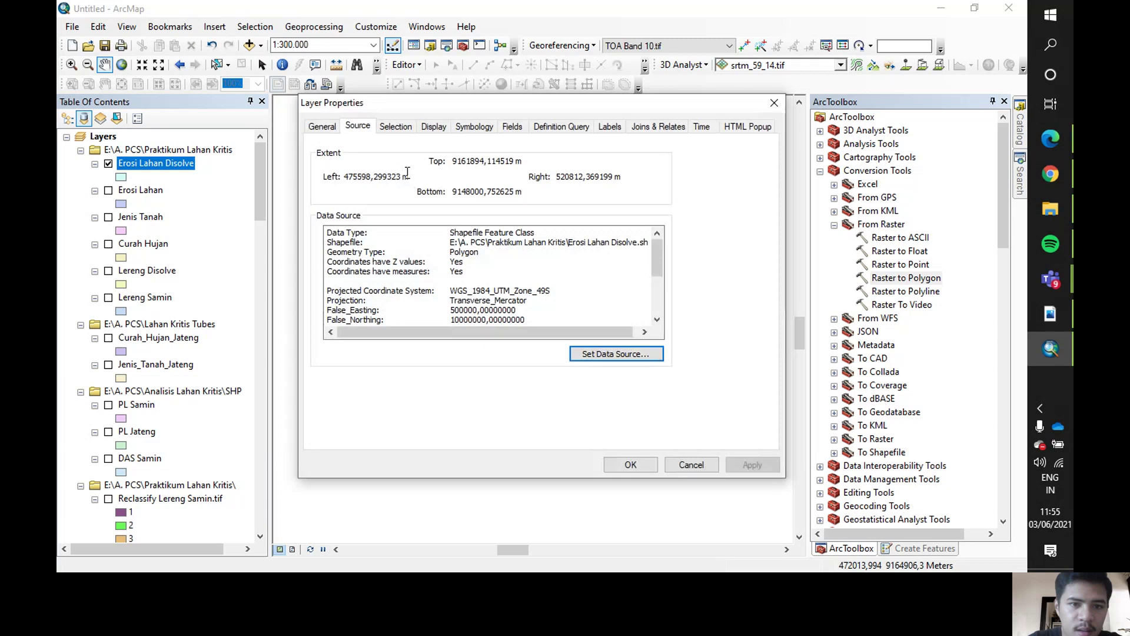
pyautogui.click(466, 128)
pyautogui.click(341, 189)
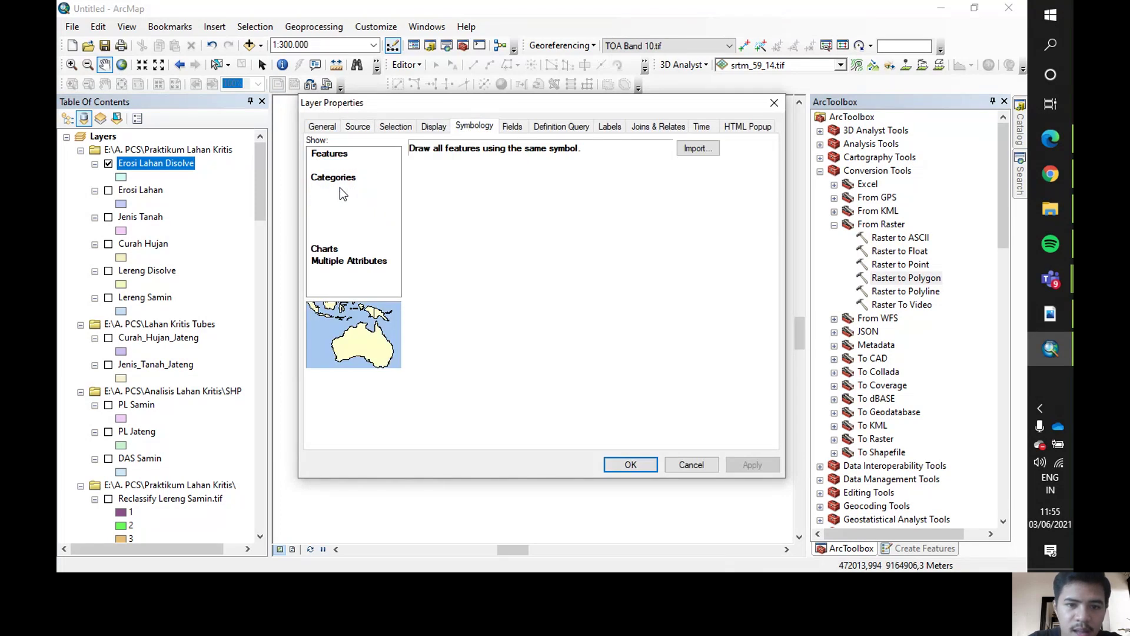
pyautogui.click(567, 179)
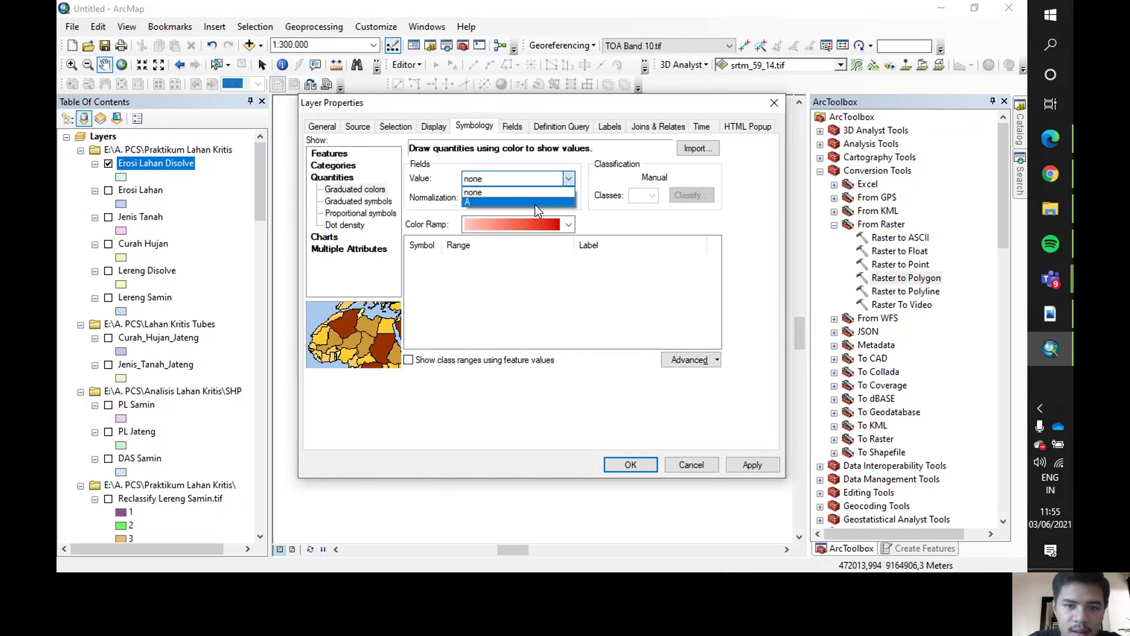
pyautogui.click(533, 194)
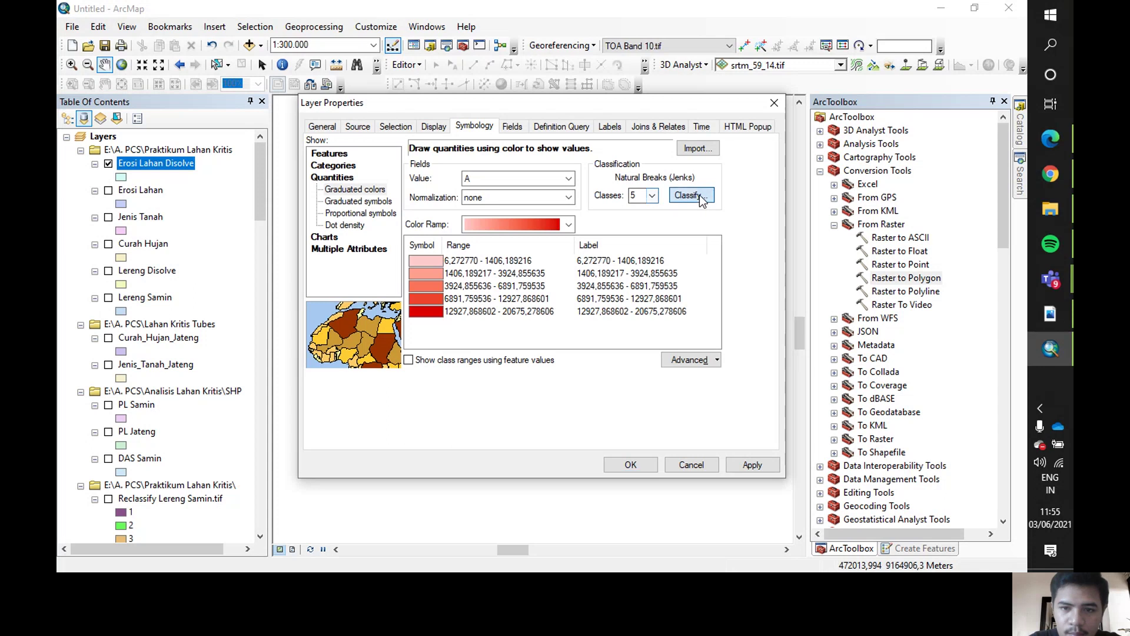
# Classify the graduated colors by Equal Interval in 5 classes and apply the symbology to the layer.
pyautogui.click(689, 196)
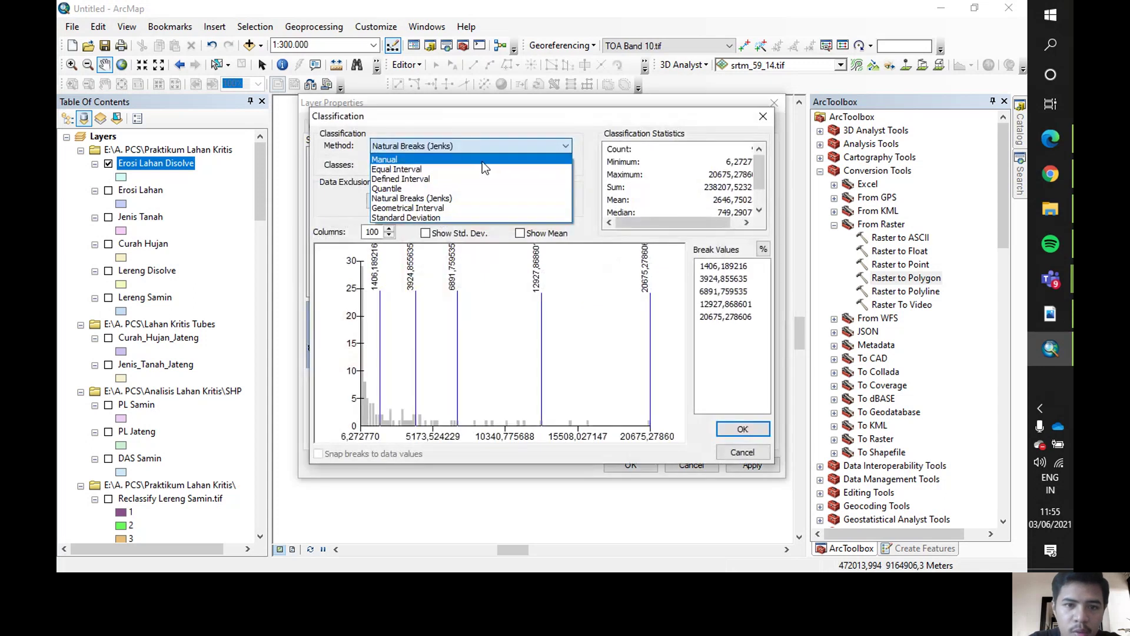
pyautogui.click(448, 172)
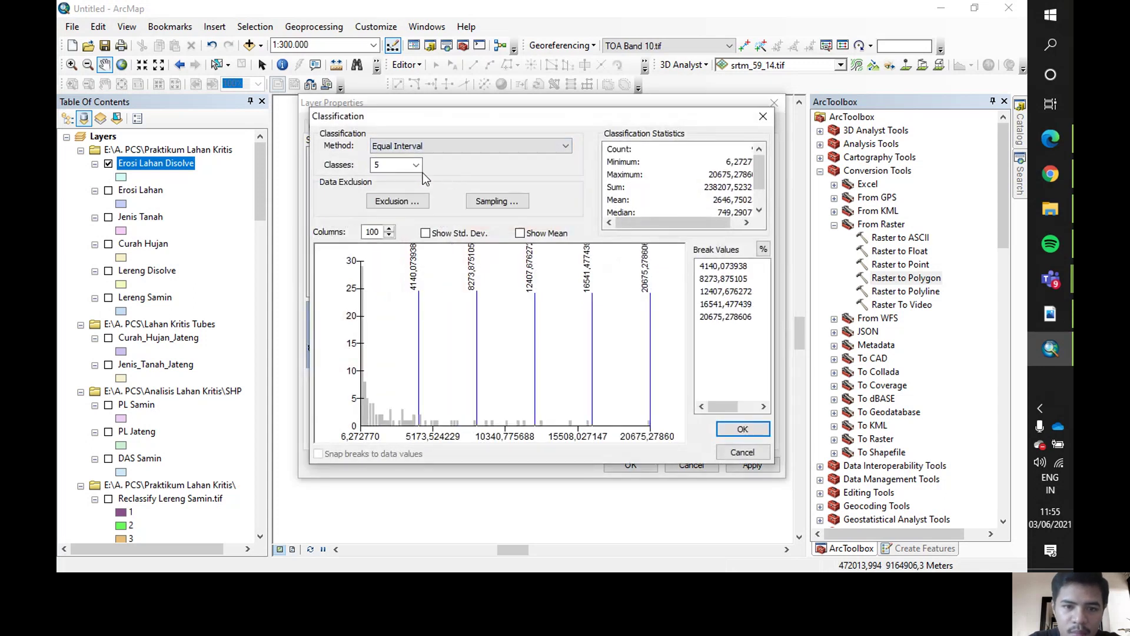
pyautogui.click(743, 428)
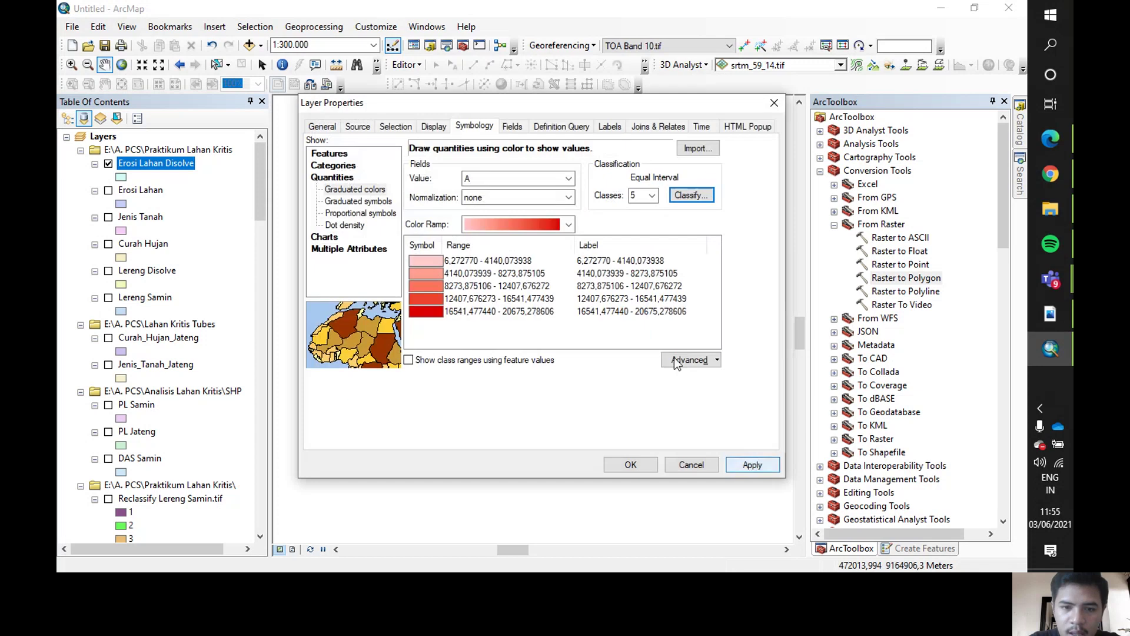
pyautogui.click(752, 465)
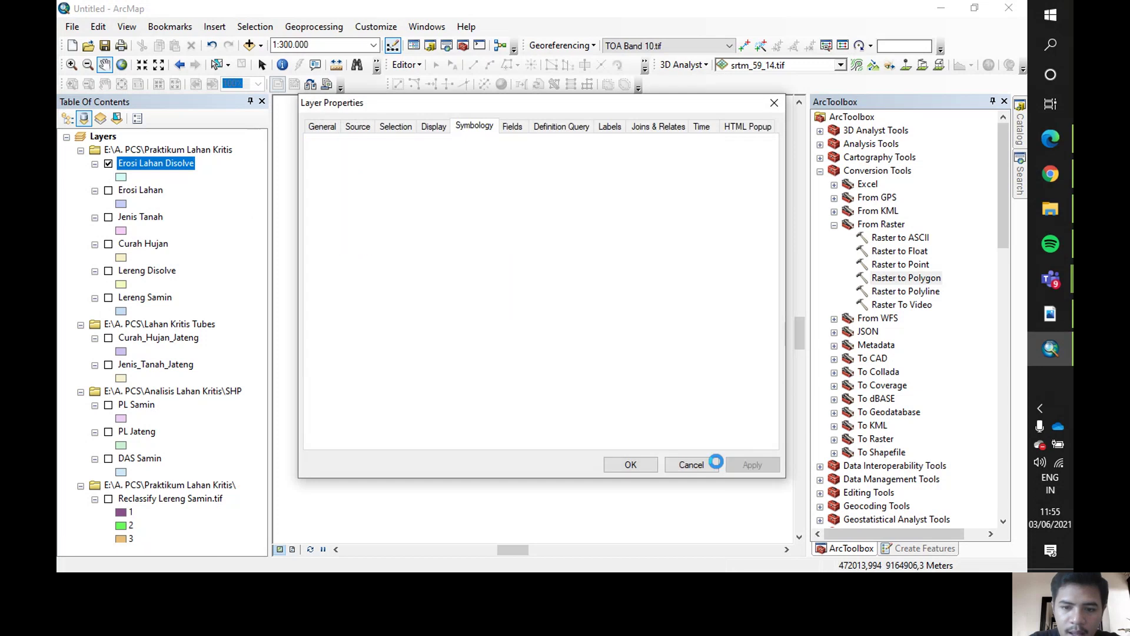
pyautogui.click(630, 465)
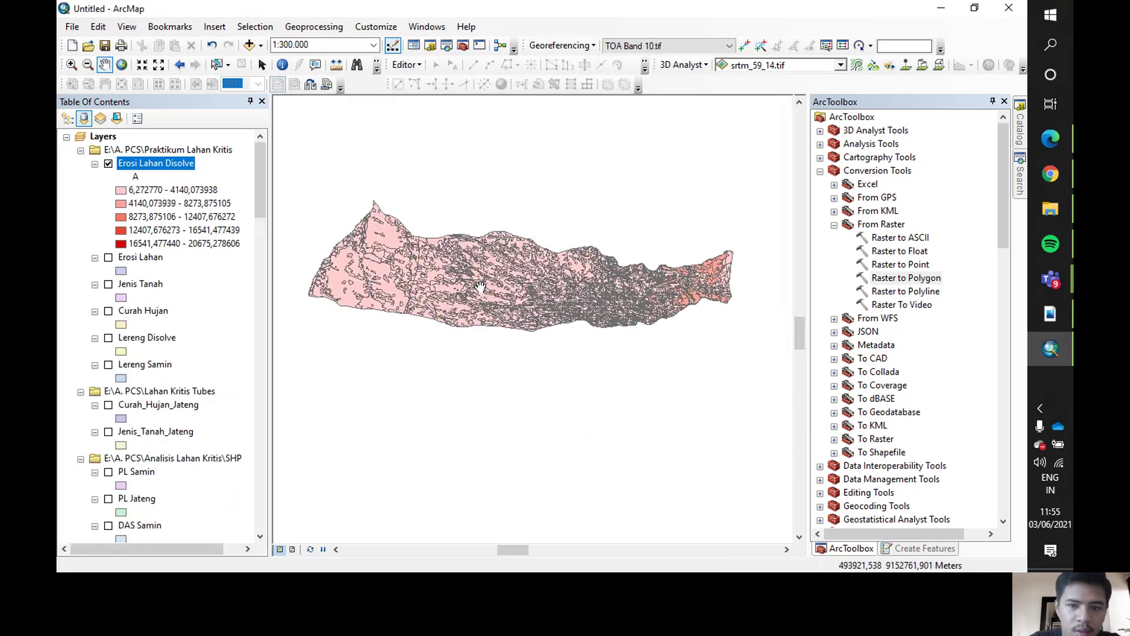
# Add a field named Skor_A with type Double to the Erosi Lahan Disolve attribute table.
pyautogui.rightClick(173, 164)
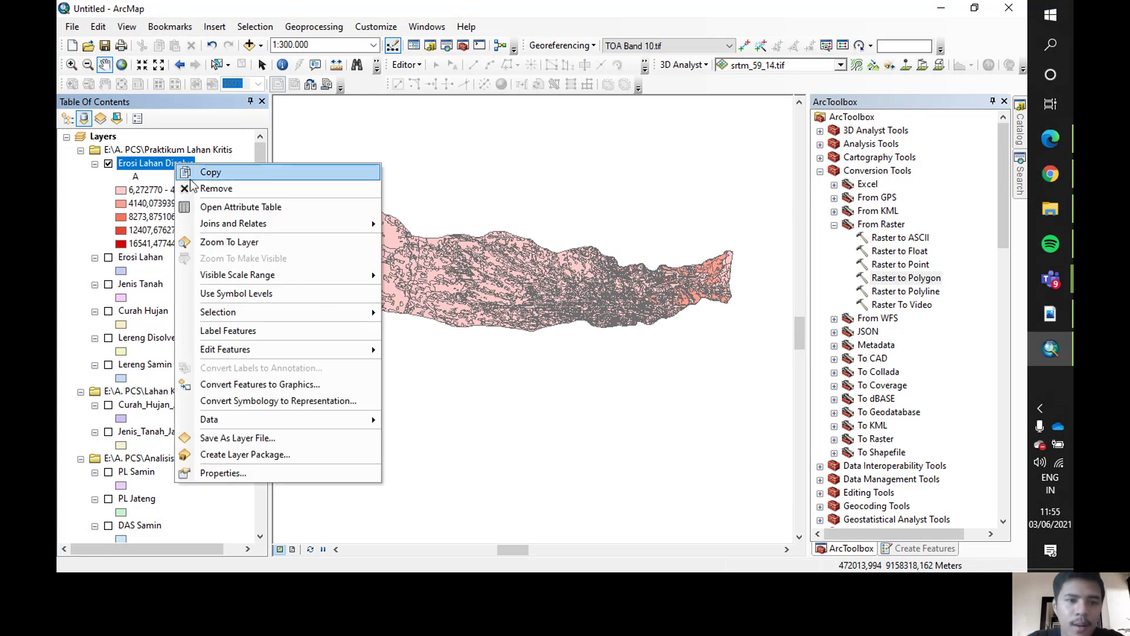
pyautogui.click(208, 206)
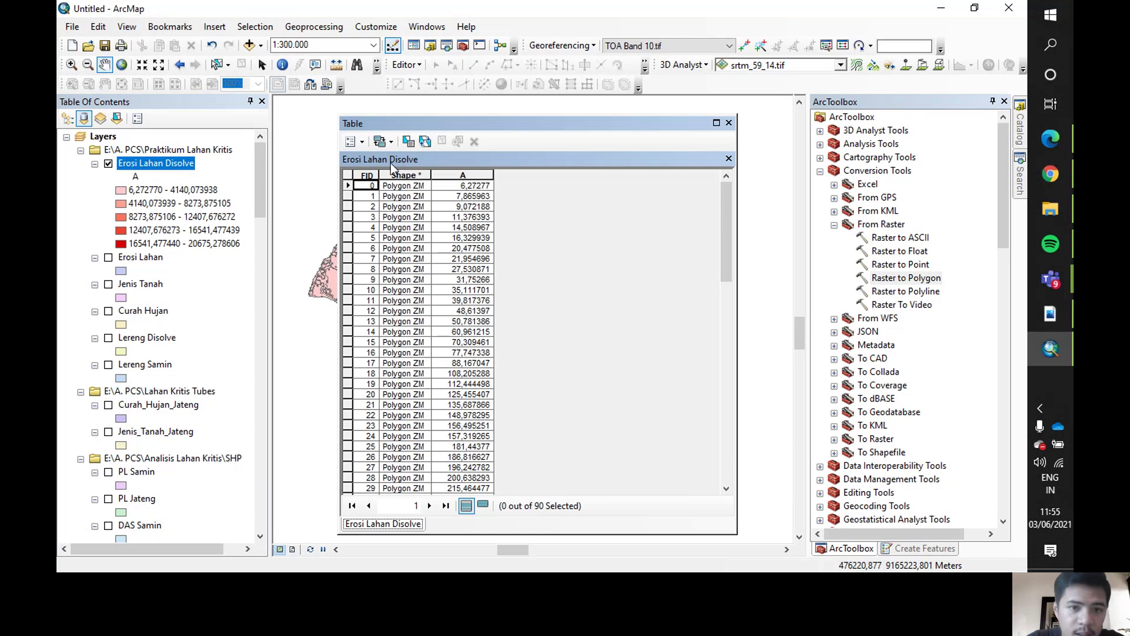
pyautogui.click(361, 142)
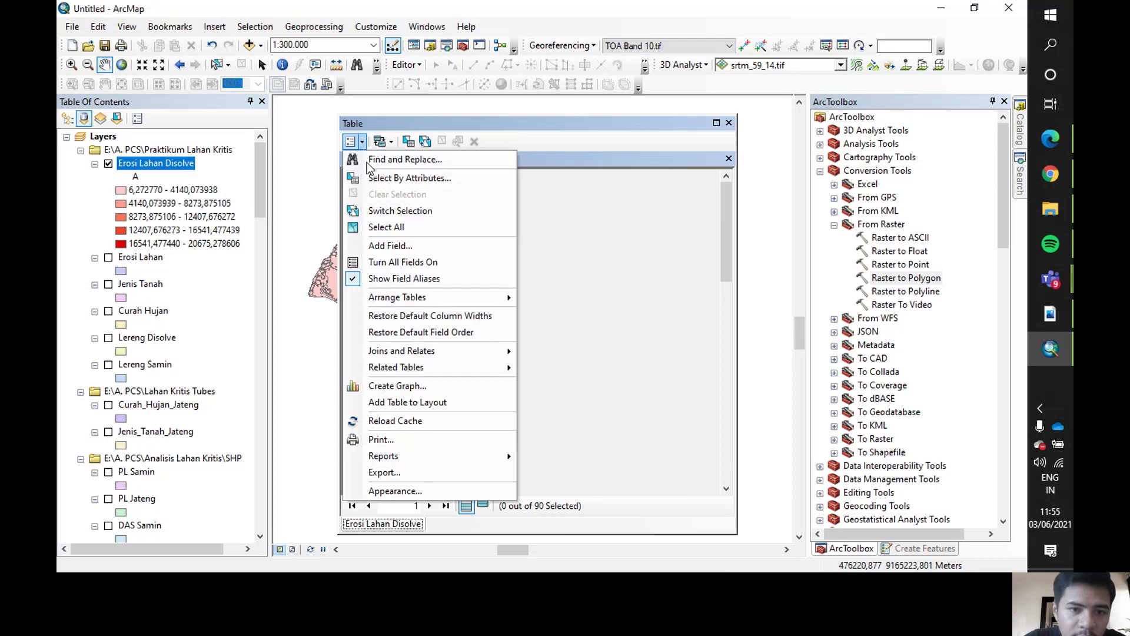
pyautogui.click(400, 248)
pyautogui.write('Skor A')
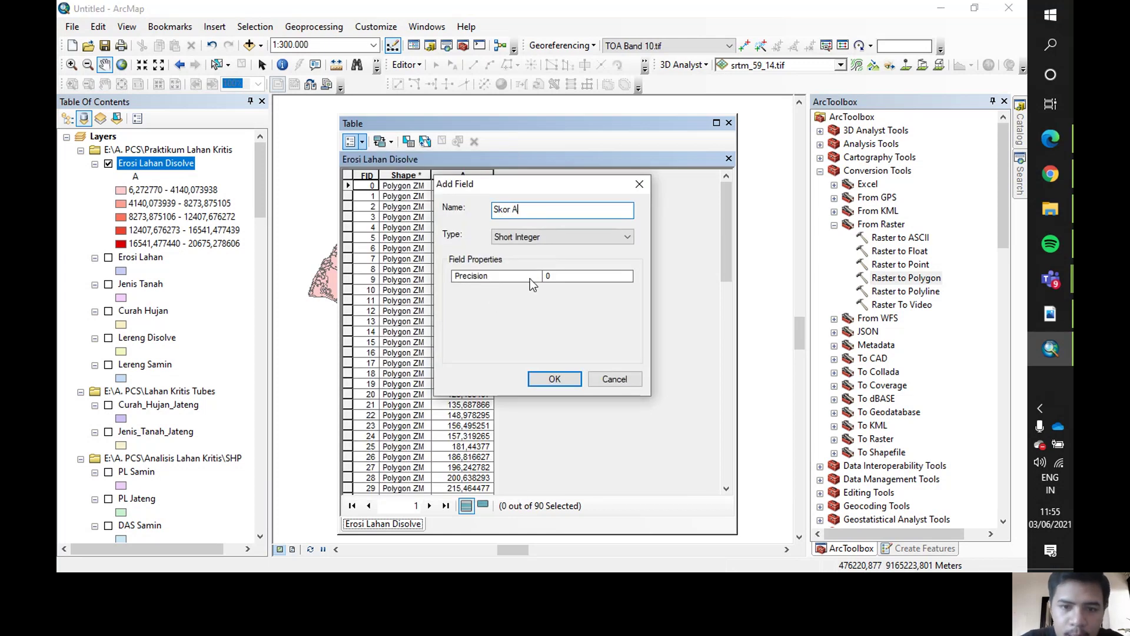
pyautogui.click(565, 237)
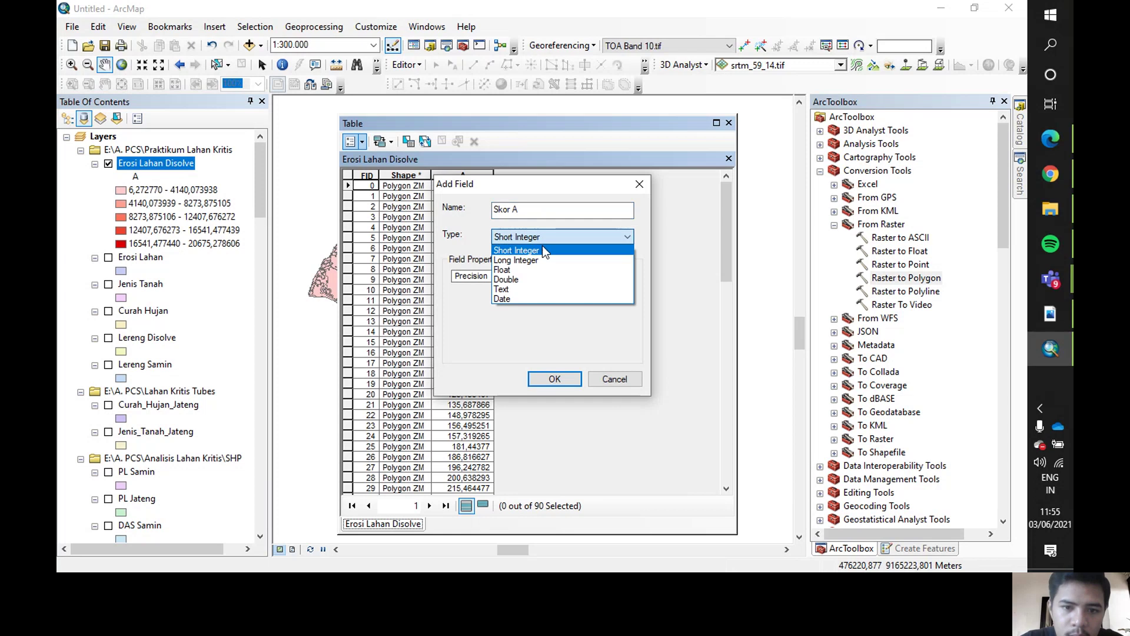
pyautogui.click(549, 280)
pyautogui.click(555, 380)
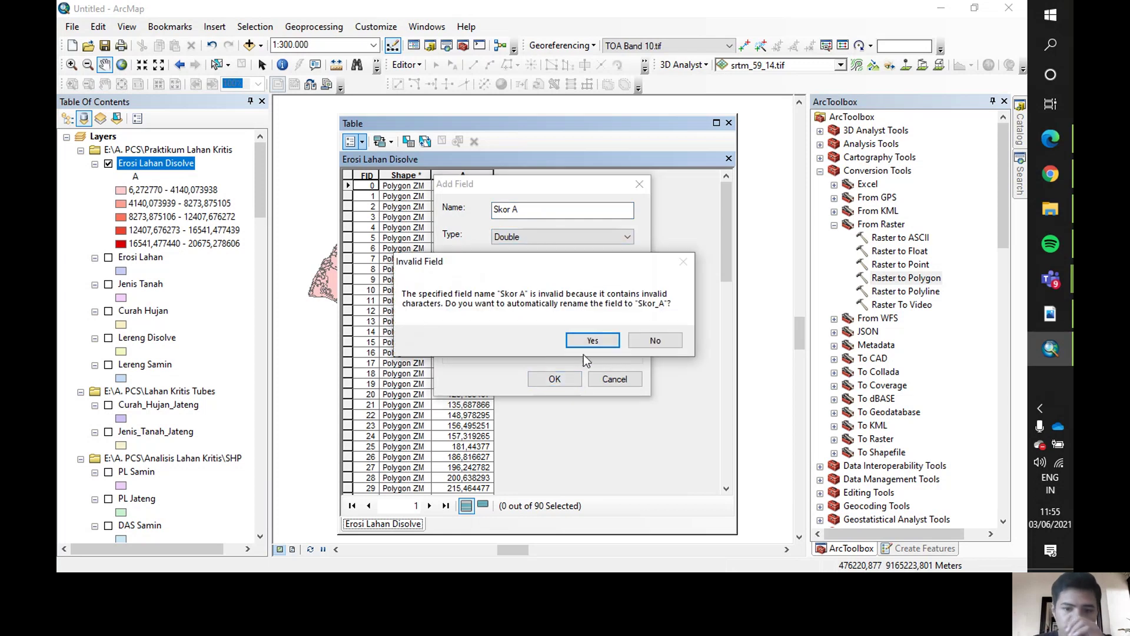
pyautogui.click(592, 341)
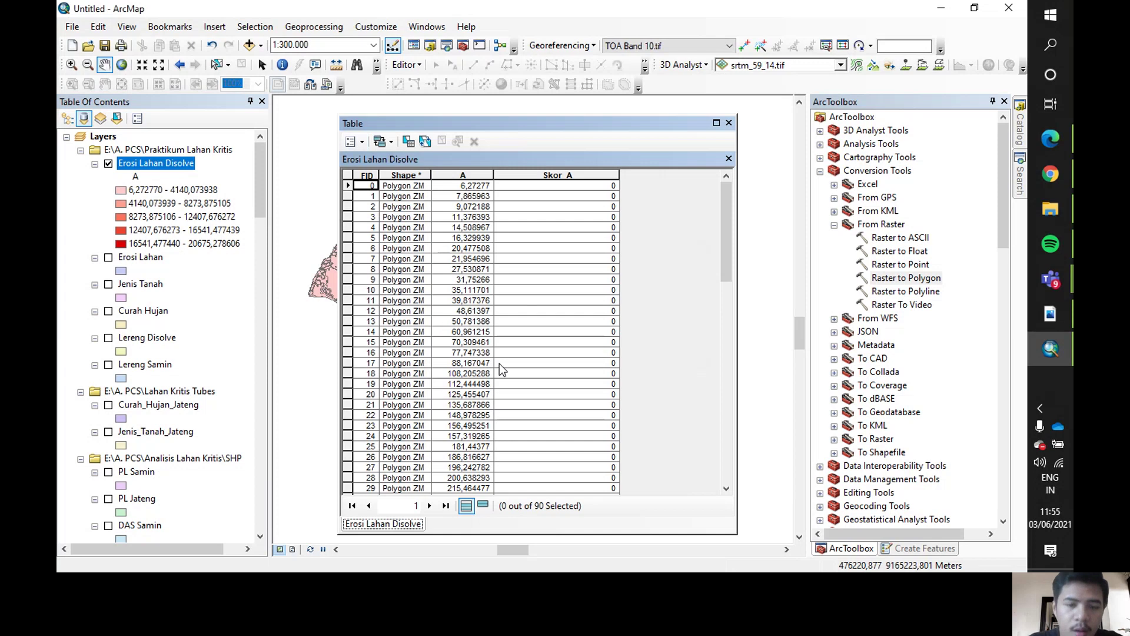
# Sort the Erosi Lahan Disolve attribute table by field A in ascending order.
pyautogui.click(462, 175)
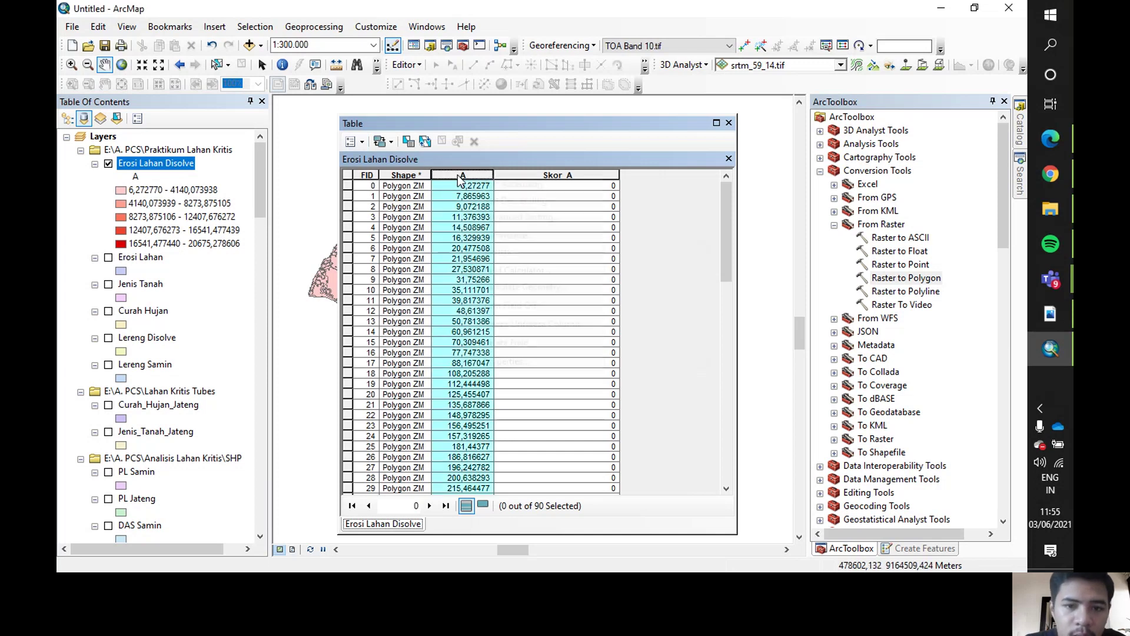
pyautogui.rightClick(465, 174)
pyautogui.click(467, 186)
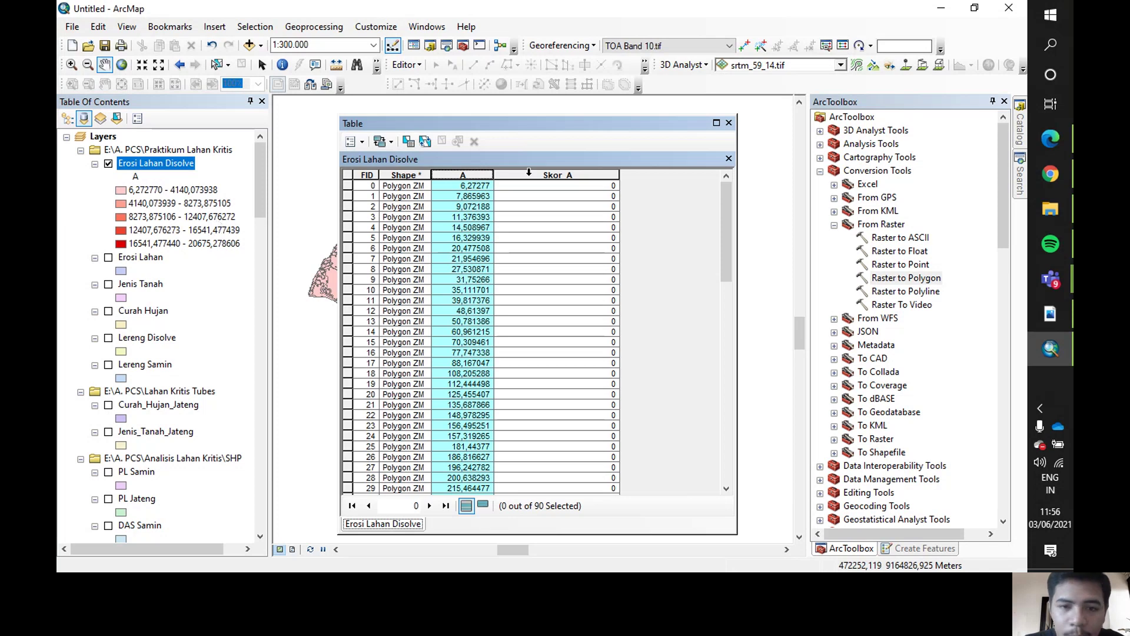
# Select the records with FID 0 through 36 and set their Skor_A to 1 with the Field Calculator.
pyautogui.click(350, 189)
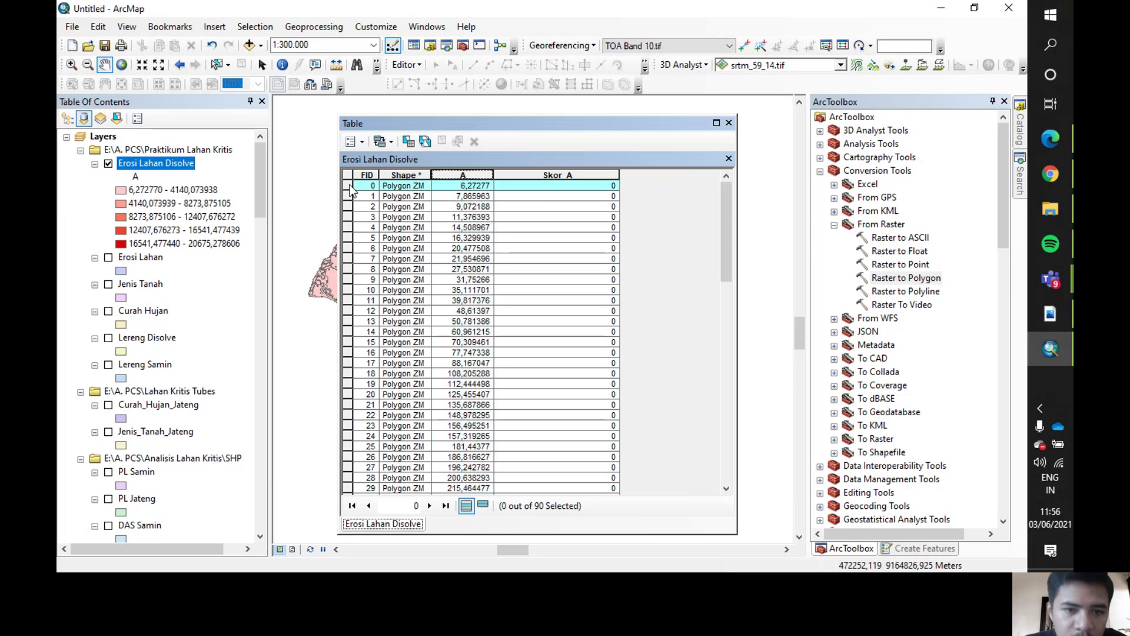
pyautogui.scroll(-1, 382, 233)
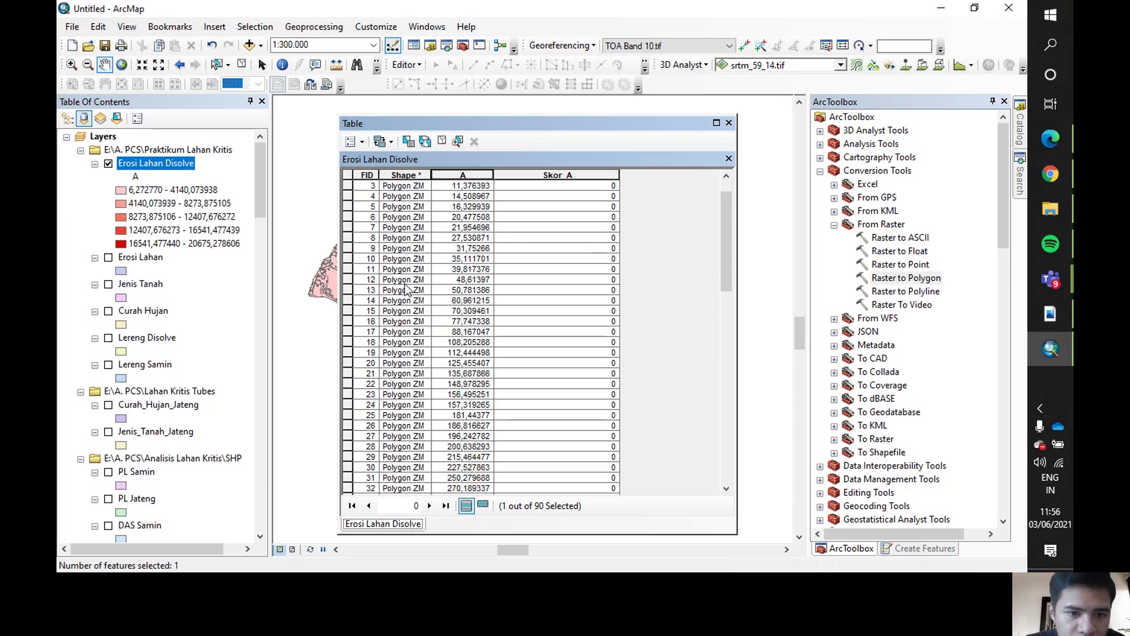
pyautogui.scroll(-6, 406, 288)
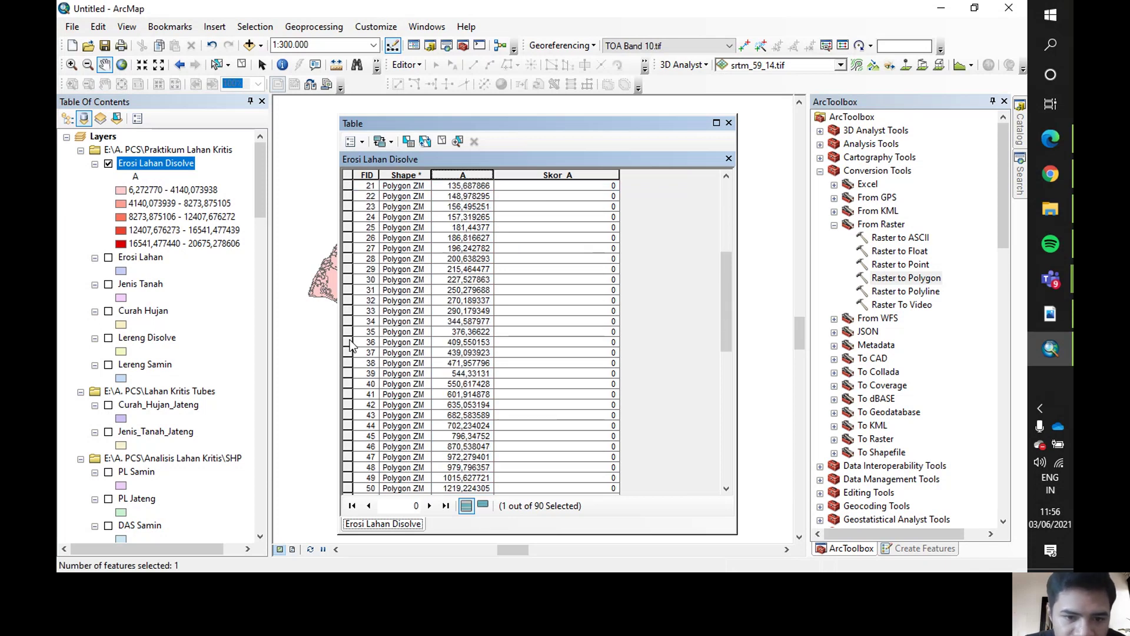
pyautogui.click(347, 342)
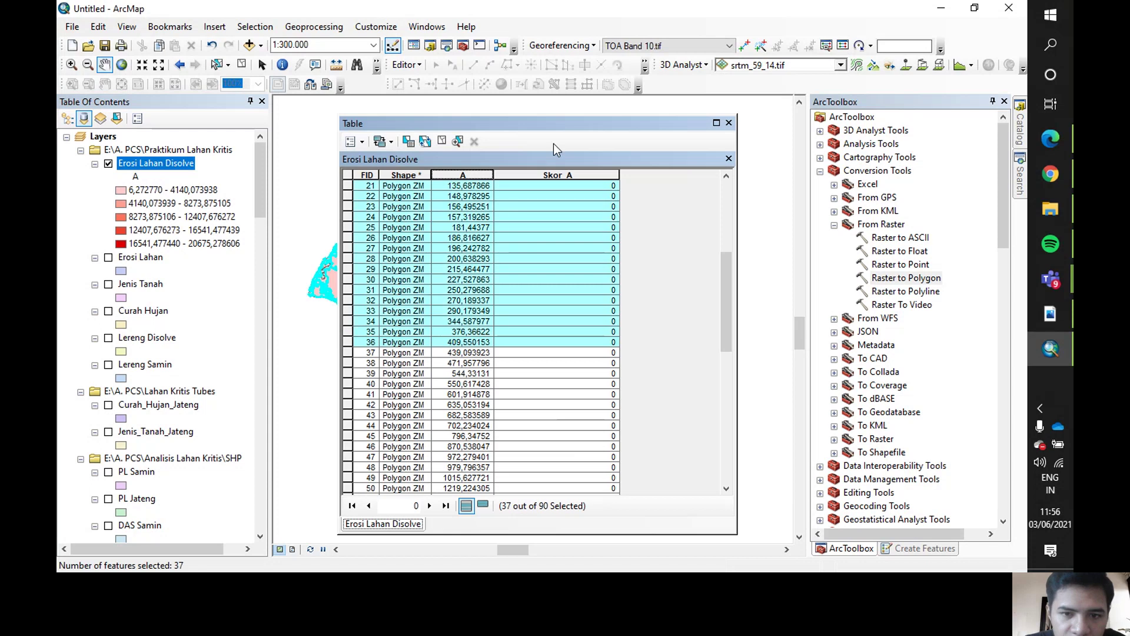
pyautogui.click(582, 175)
pyautogui.rightClick(582, 178)
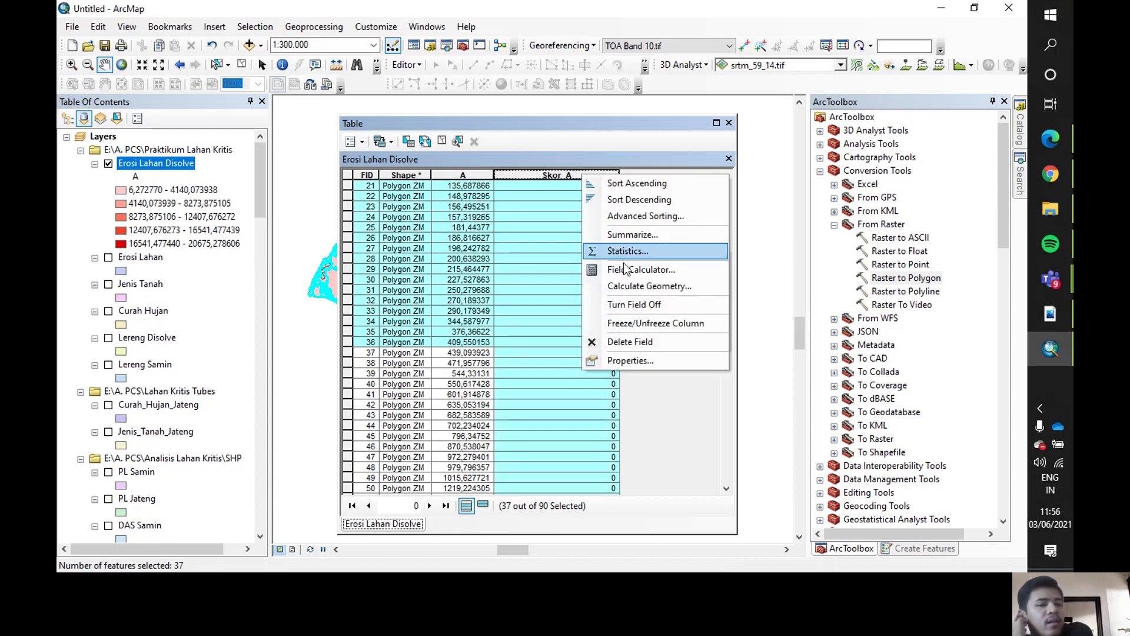
pyautogui.click(630, 265)
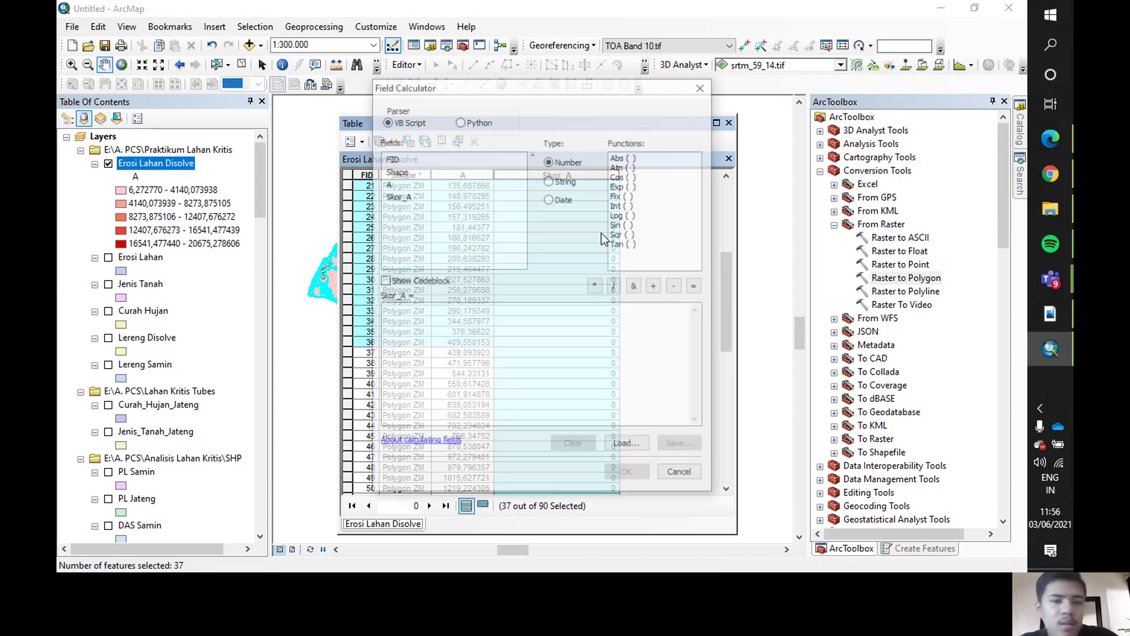
pyautogui.write('1')
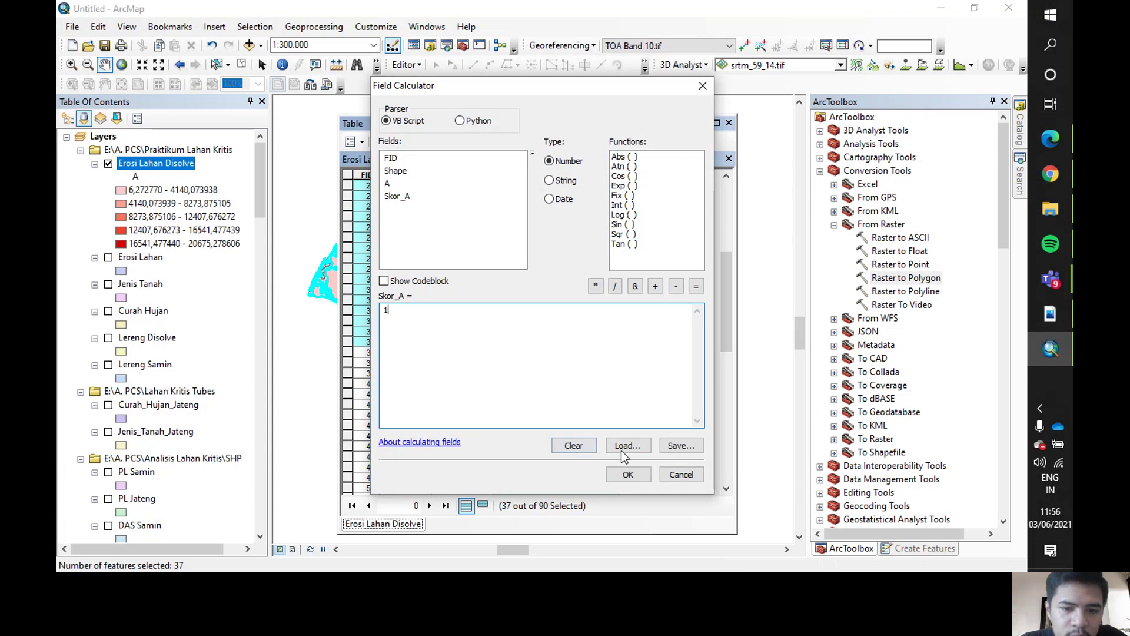
pyautogui.click(640, 474)
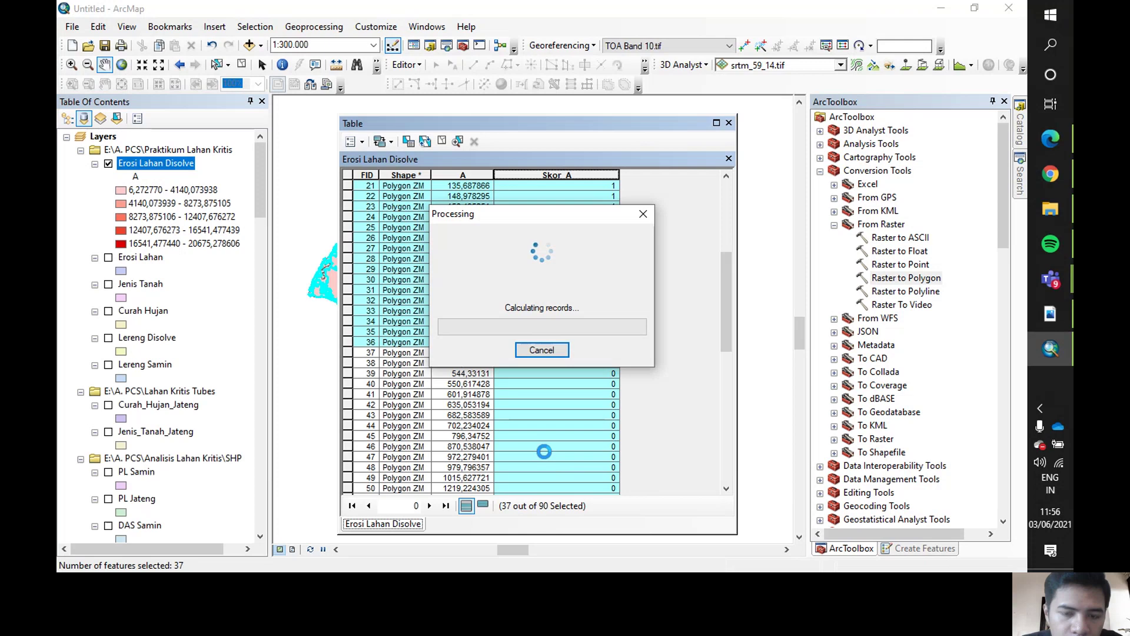
# Compare the sorted A values in the attribute table with the layer's class ranges, closing the table and clearing the selection when finished.
pyautogui.click(347, 353)
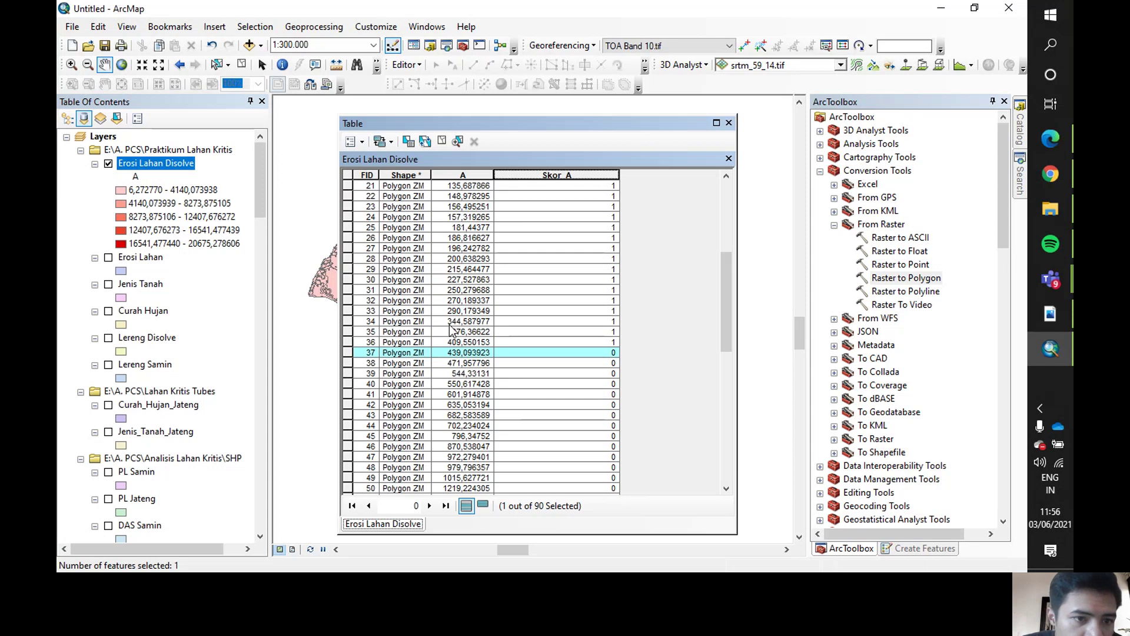
pyautogui.scroll(-13, 451, 330)
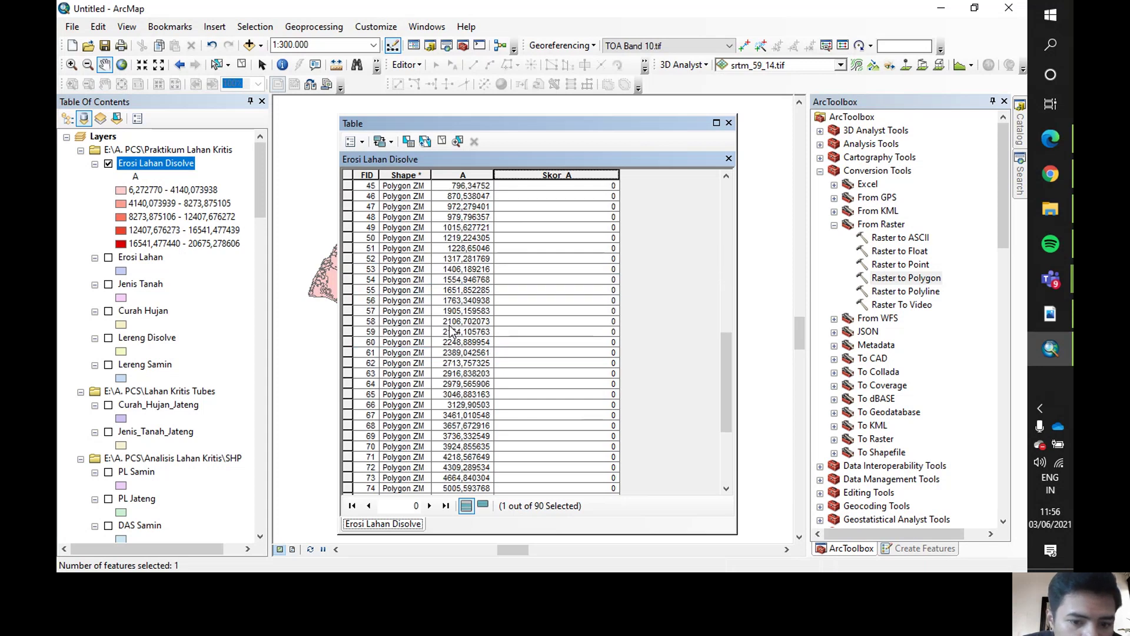
pyautogui.scroll(11, 450, 330)
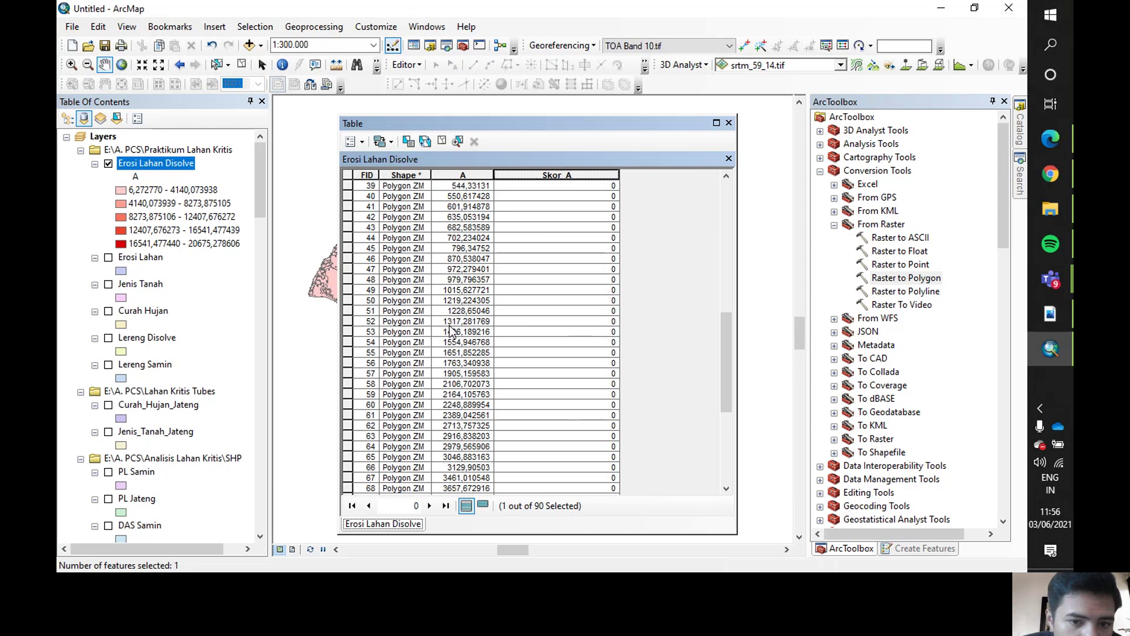
pyautogui.scroll(4, 451, 331)
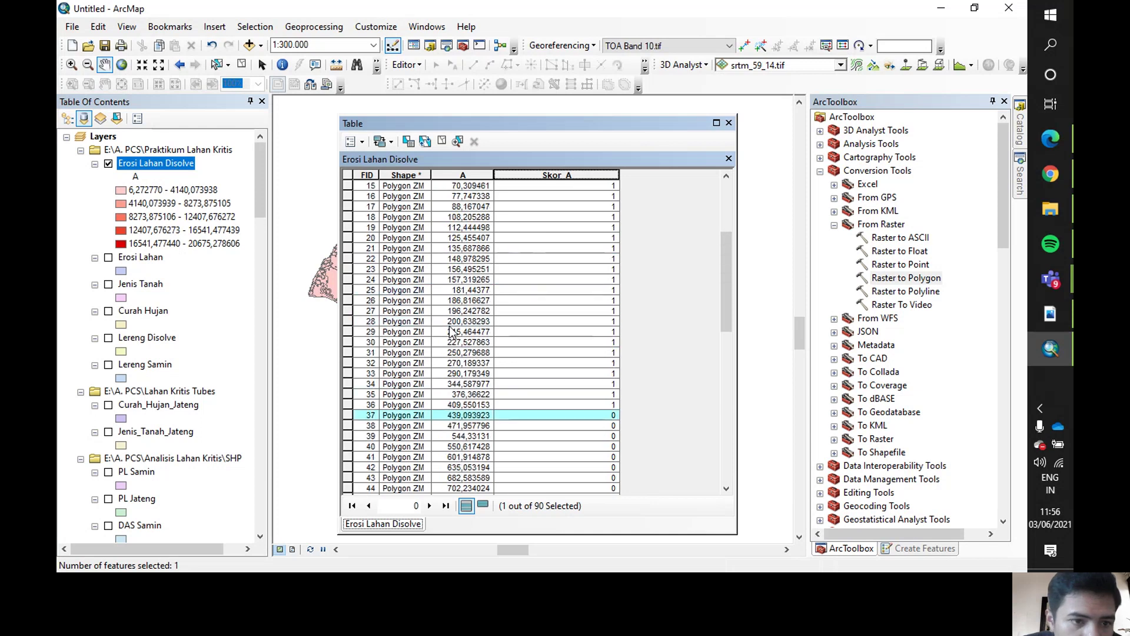
pyautogui.scroll(-9, 449, 359)
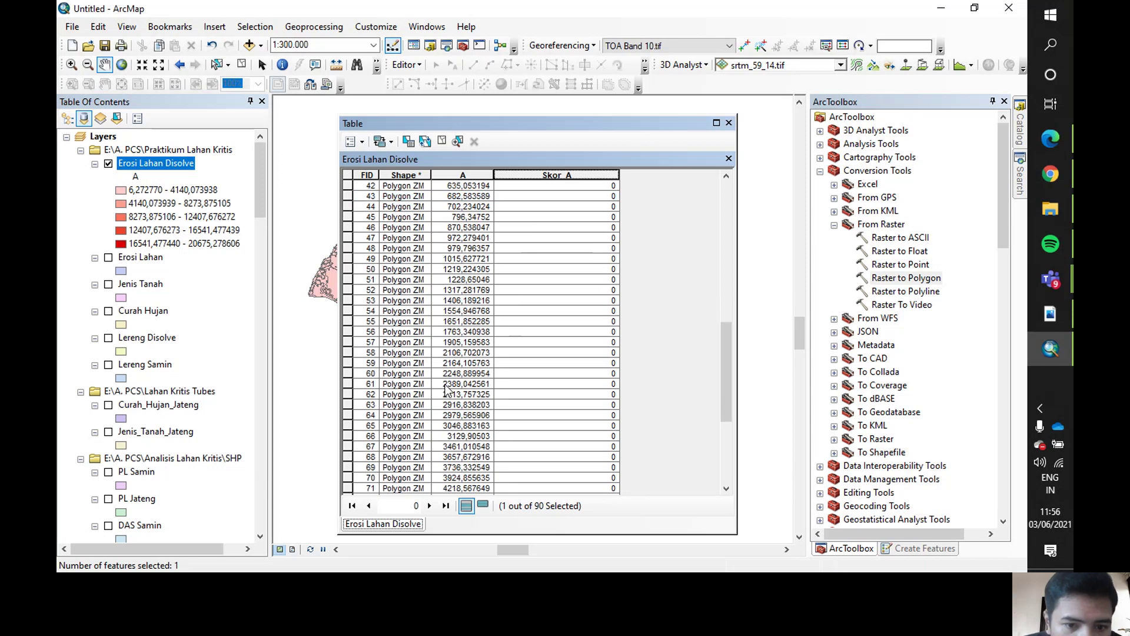
pyautogui.scroll(-4, 457, 398)
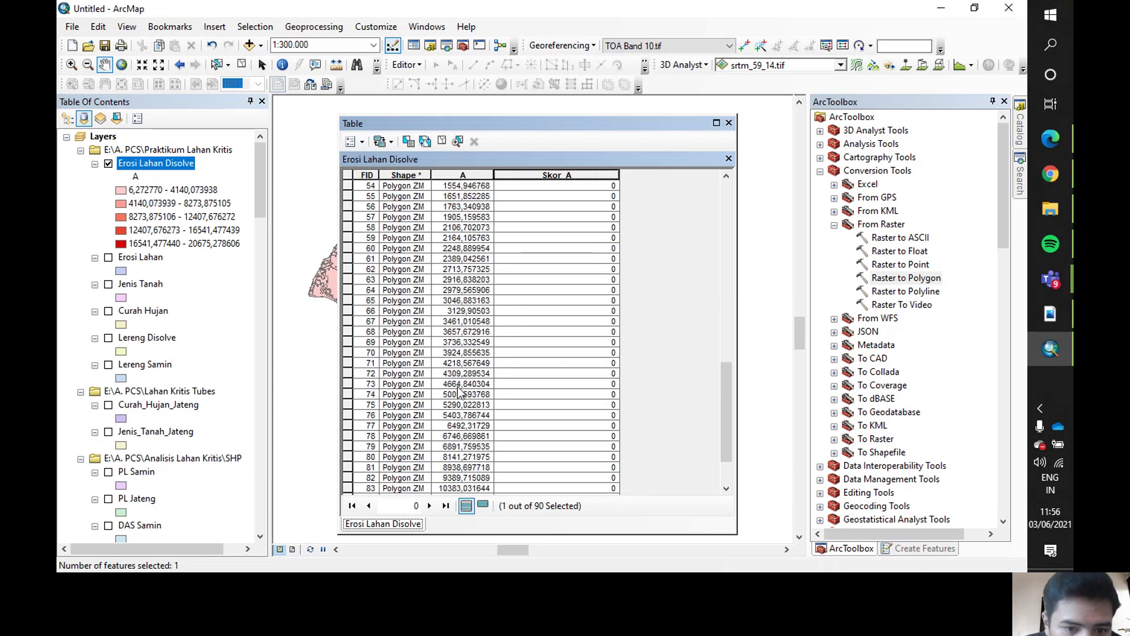
pyautogui.scroll(-2, 459, 393)
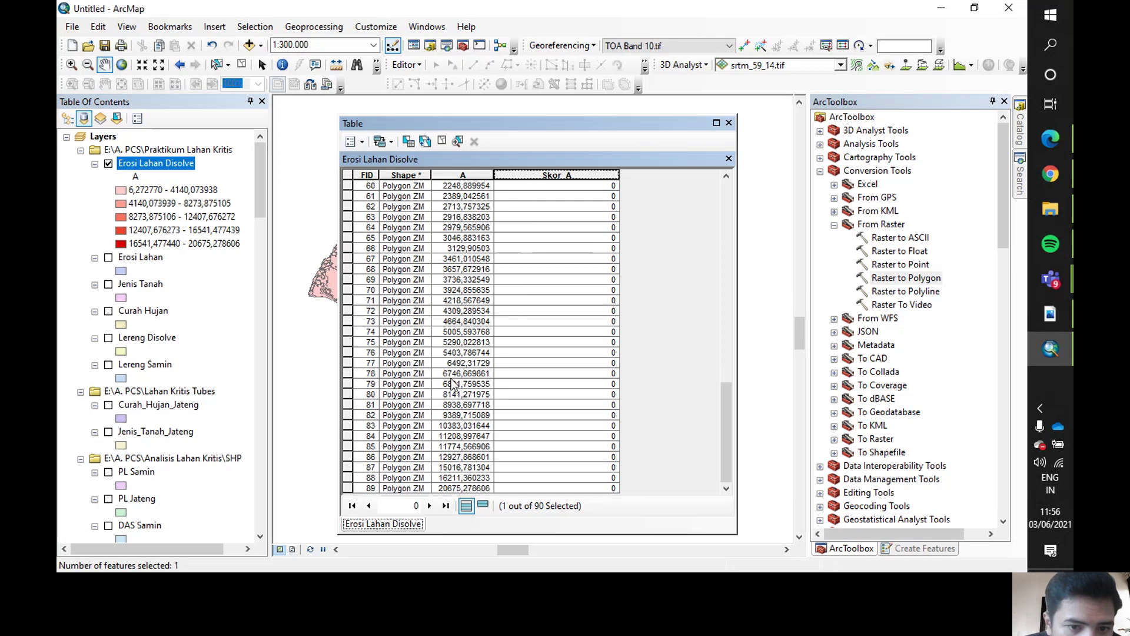
pyautogui.scroll(9, 458, 352)
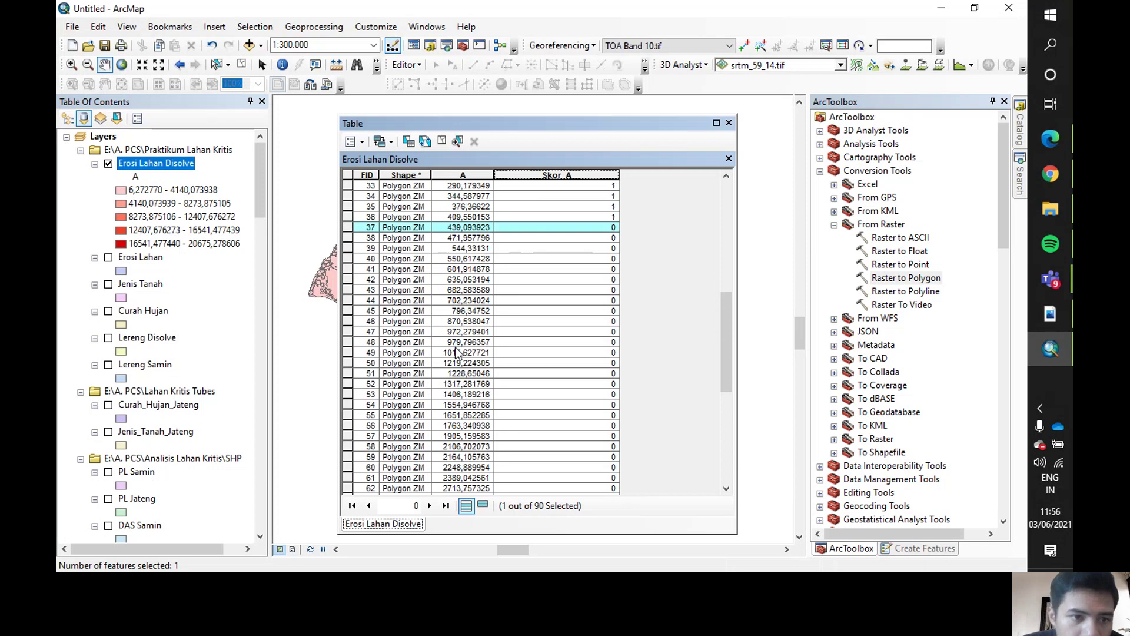
pyautogui.scroll(4, 458, 352)
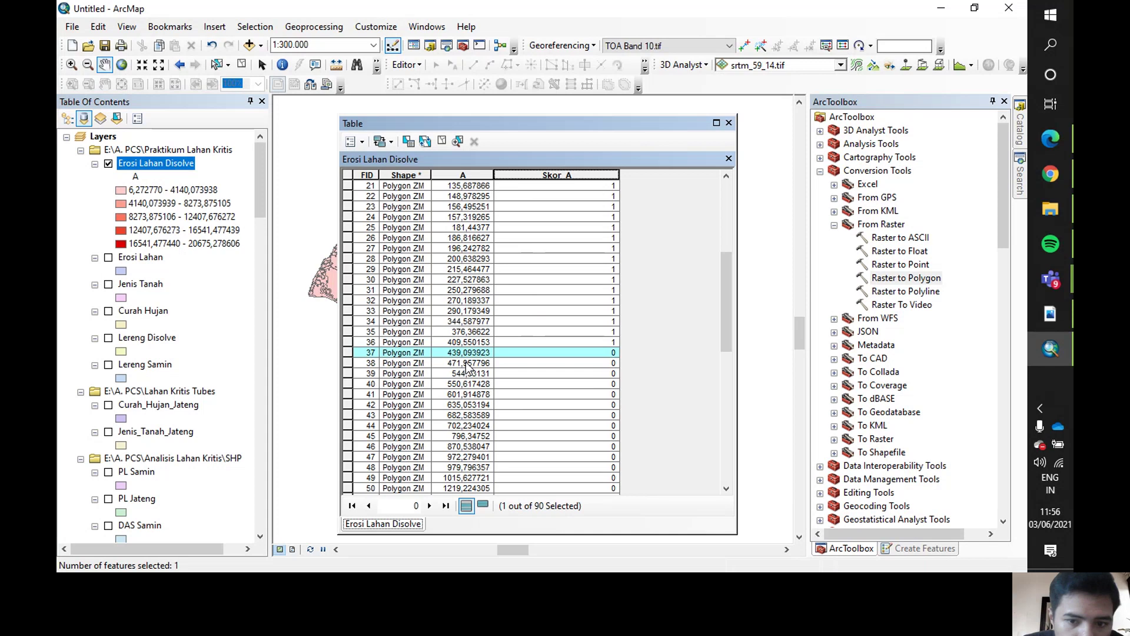
pyautogui.scroll(7, 433, 349)
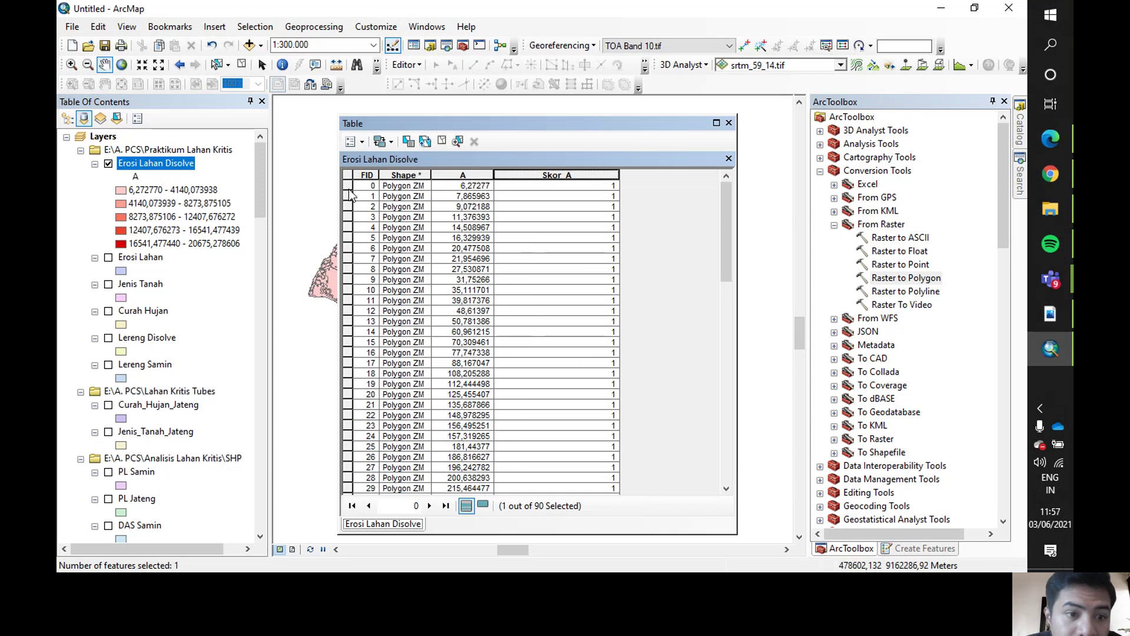
pyautogui.scroll(-15, 353, 200)
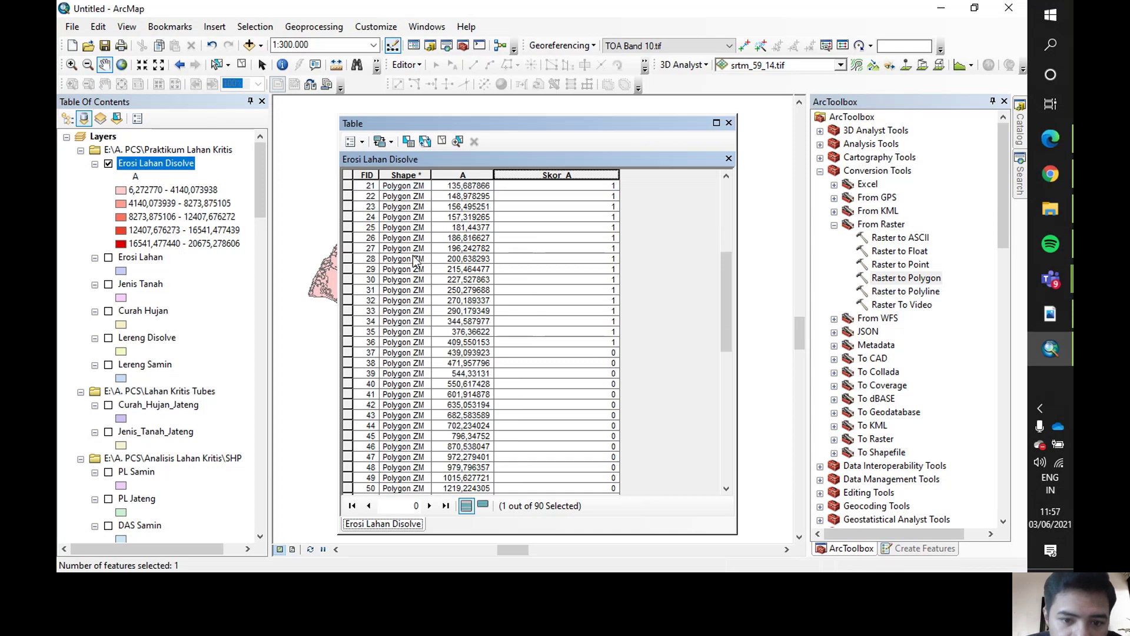
pyautogui.scroll(-3, 459, 406)
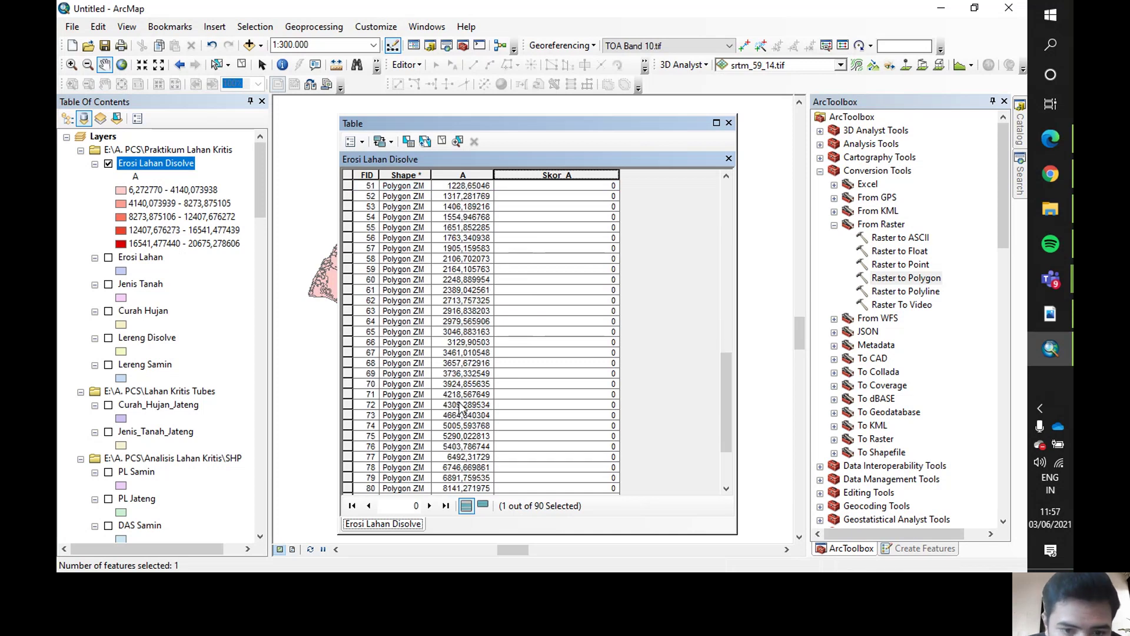
pyautogui.click(729, 122)
pyautogui.click(241, 65)
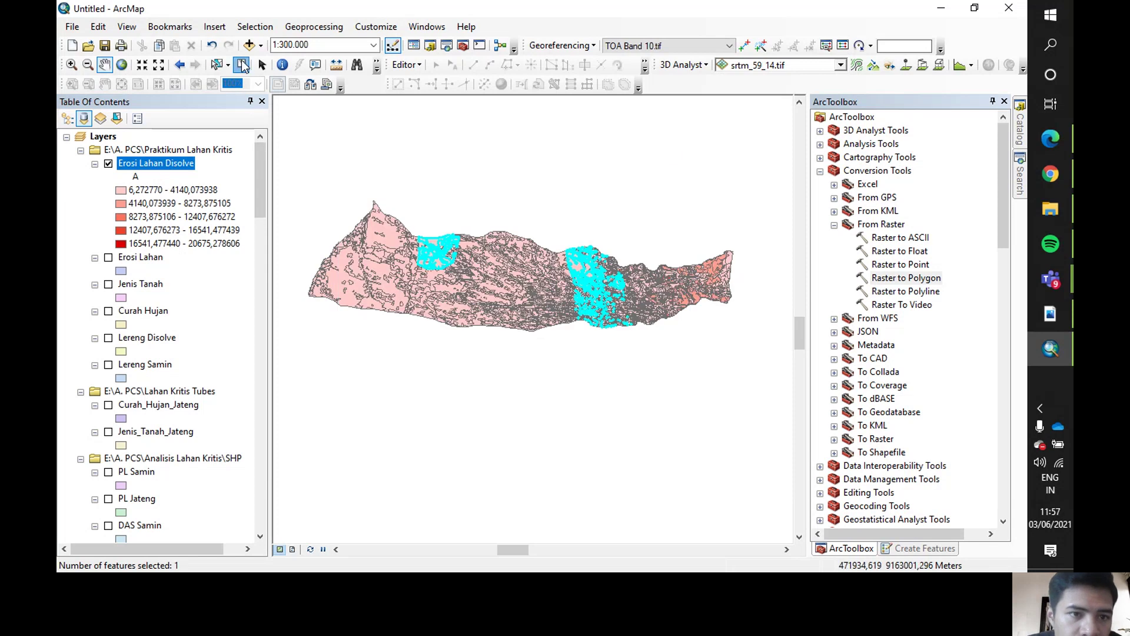
# Reselect A as the graduated colors value field and reapply the Equal Interval classification with 5 classes to Erosi Lahan Disolve.
pyautogui.rightClick(177, 163)
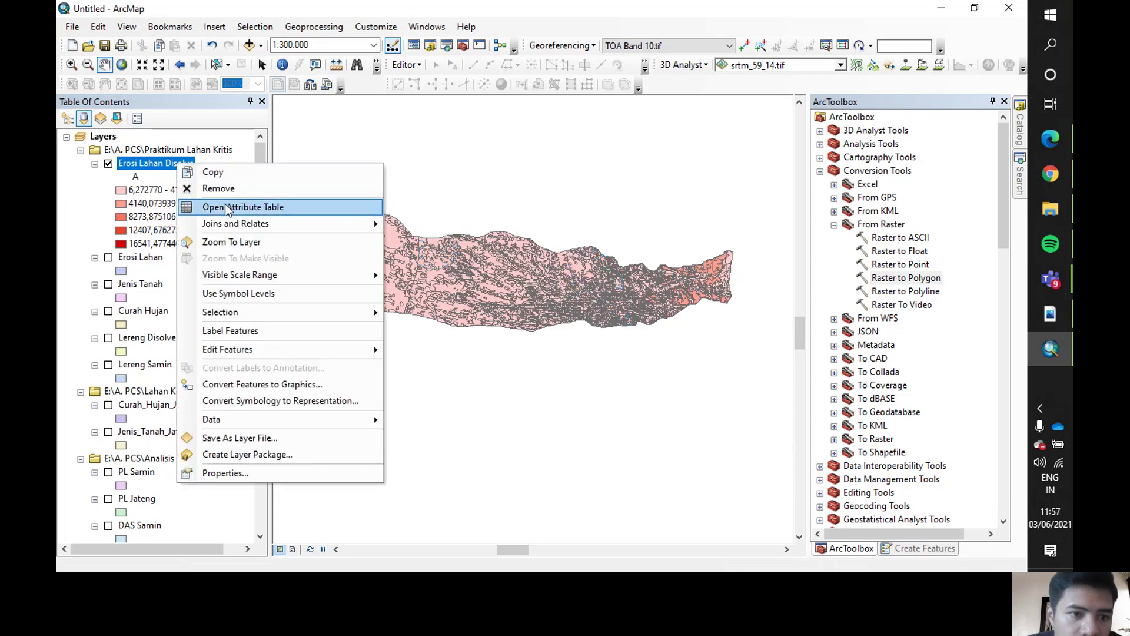
pyautogui.click(307, 472)
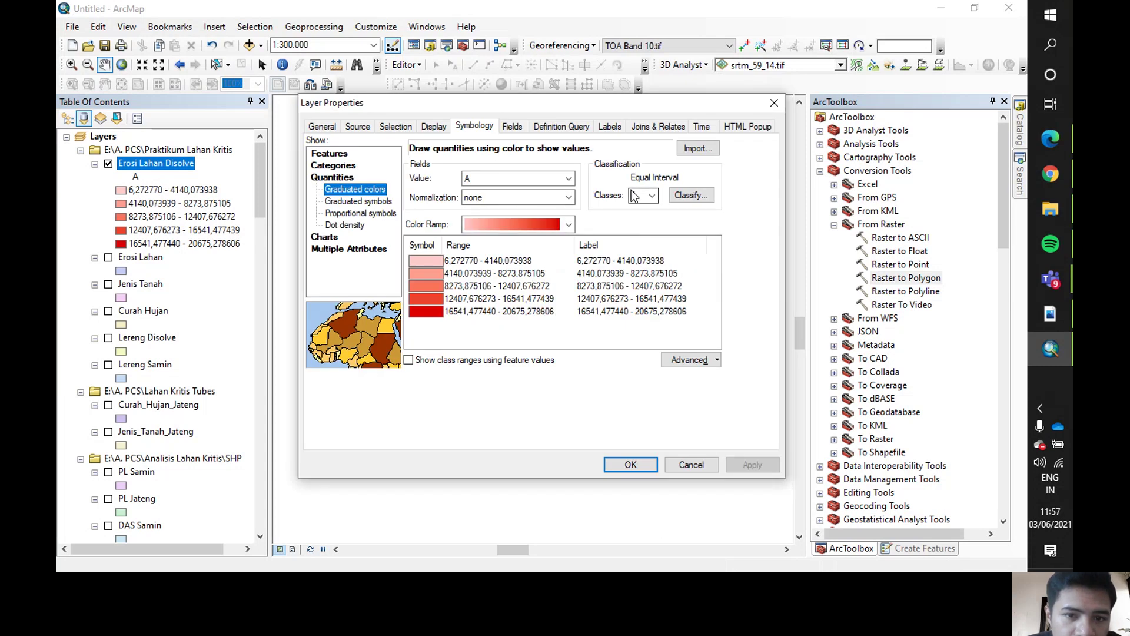
pyautogui.click(559, 184)
pyautogui.click(538, 200)
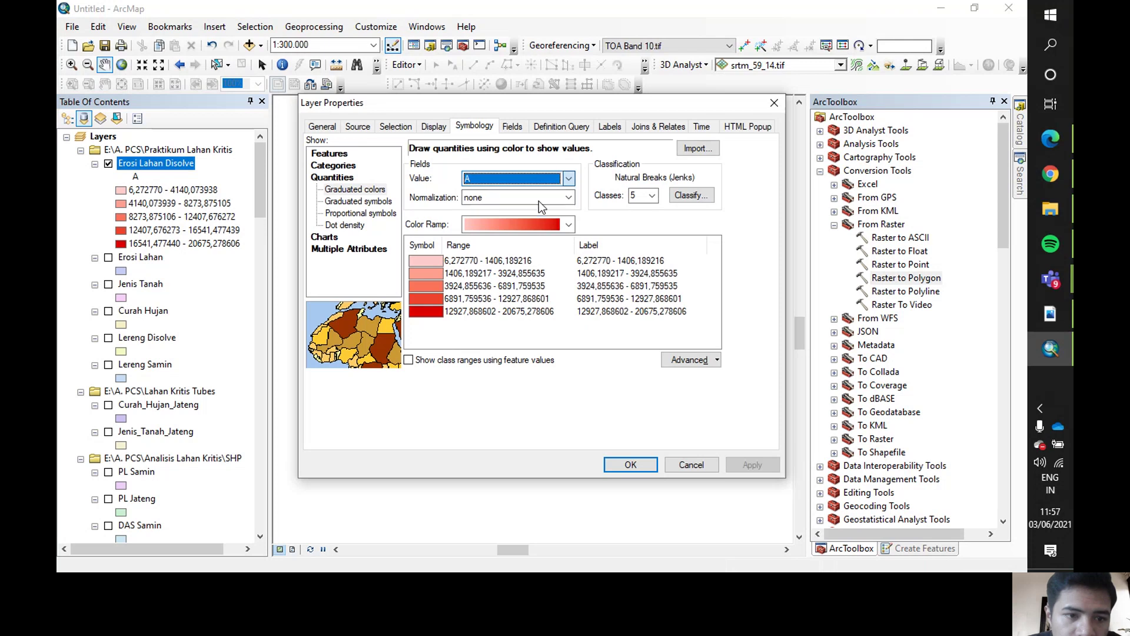
pyautogui.click(652, 196)
pyautogui.click(652, 196)
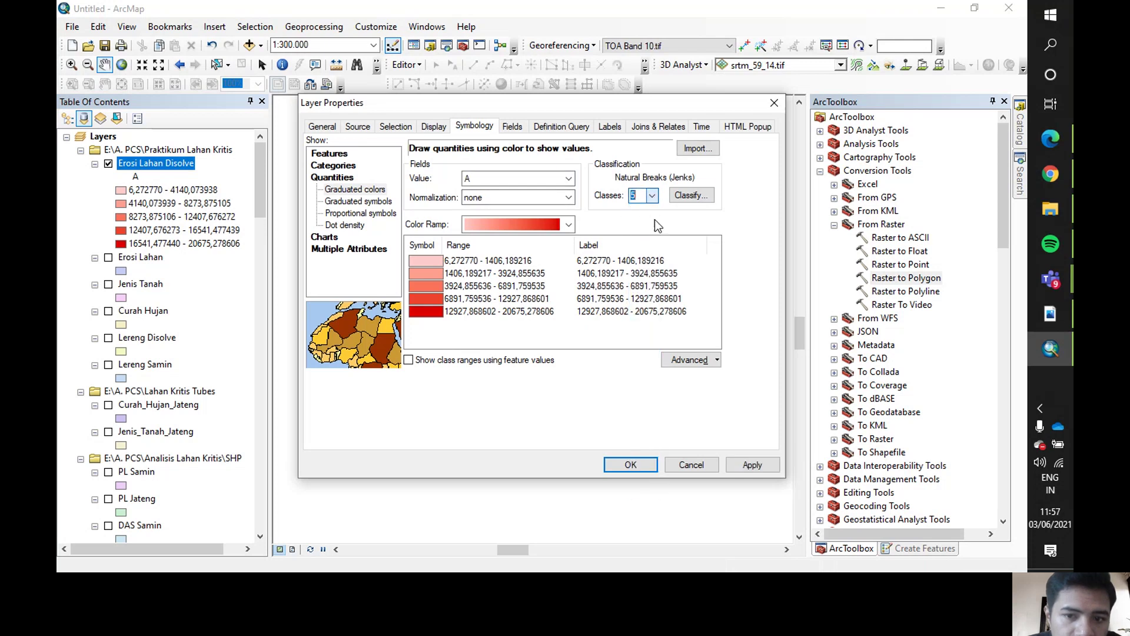
pyautogui.click(699, 199)
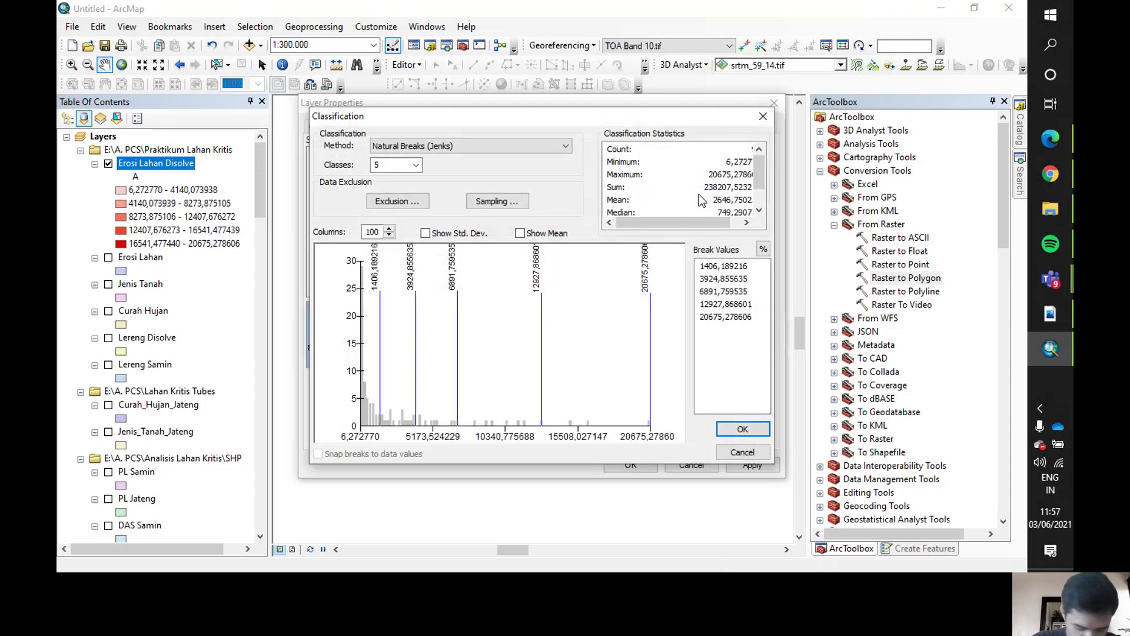
pyautogui.click(493, 150)
pyautogui.click(482, 168)
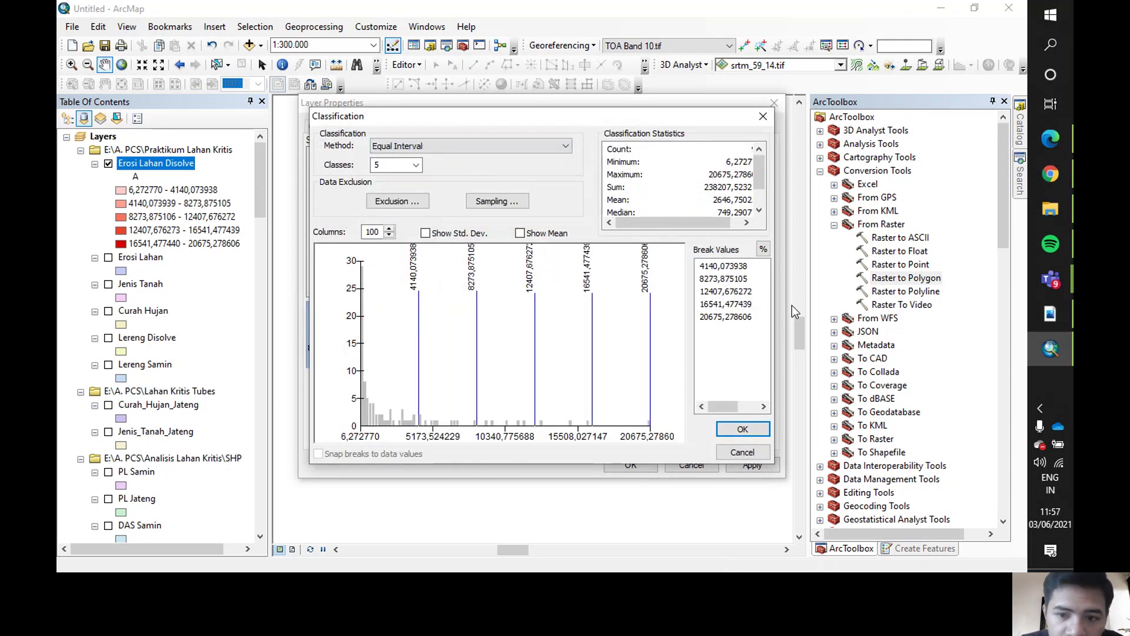
pyautogui.click(744, 429)
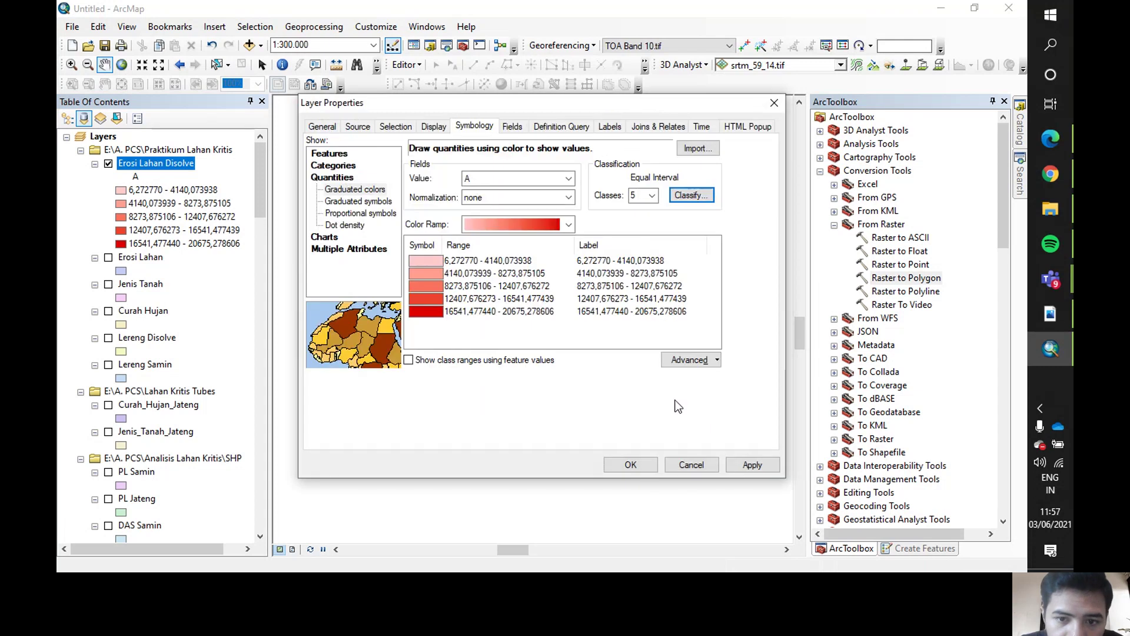
pyautogui.click(751, 464)
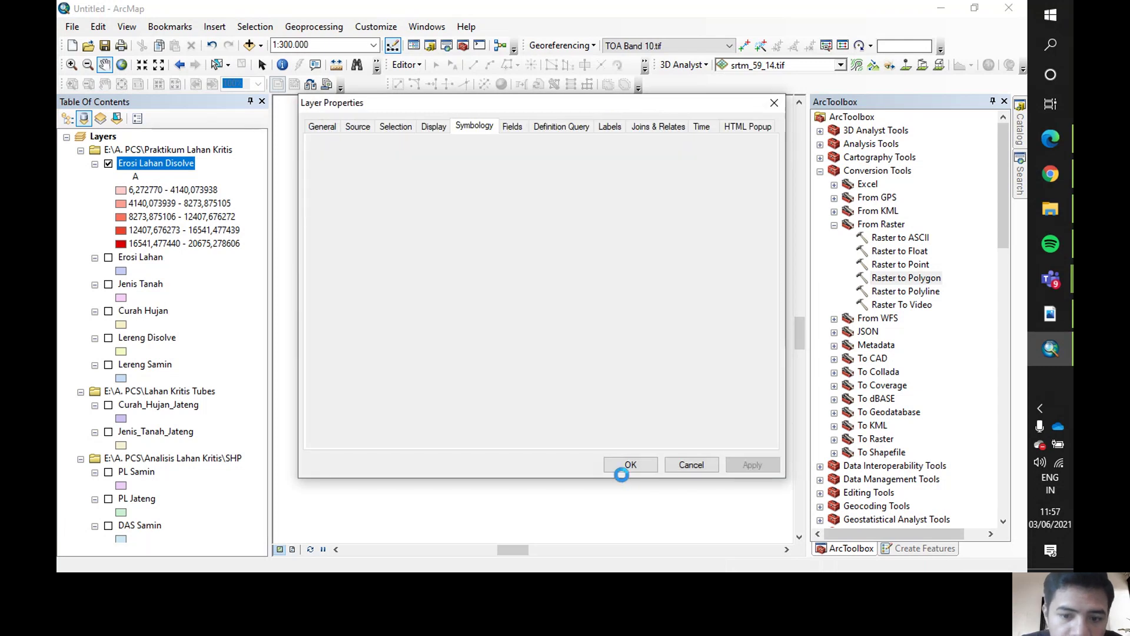
pyautogui.click(629, 466)
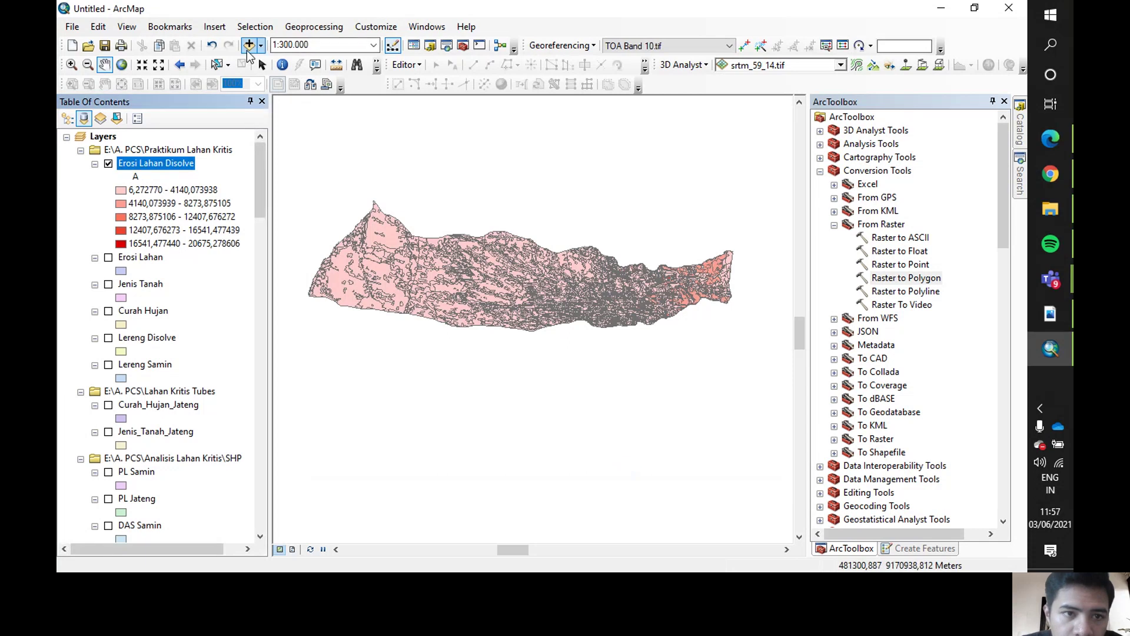
# Select the records with FID 0 through 70 in the Erosi Lahan Disolve table and calculate their Skor_A as 1.
pyautogui.rightClick(187, 164)
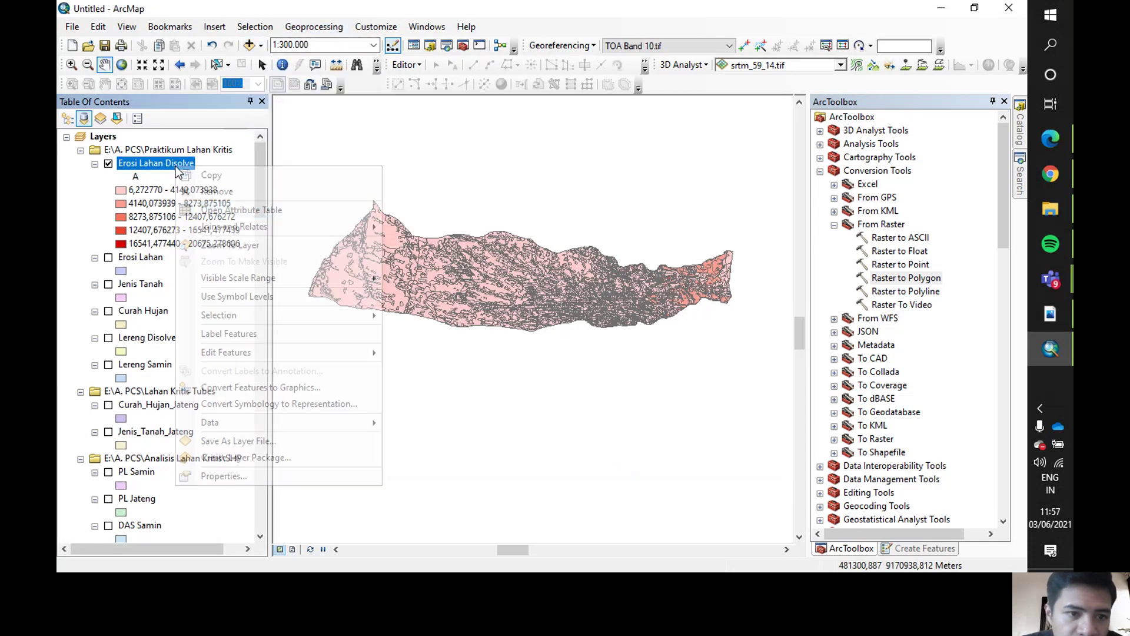
pyautogui.click(203, 210)
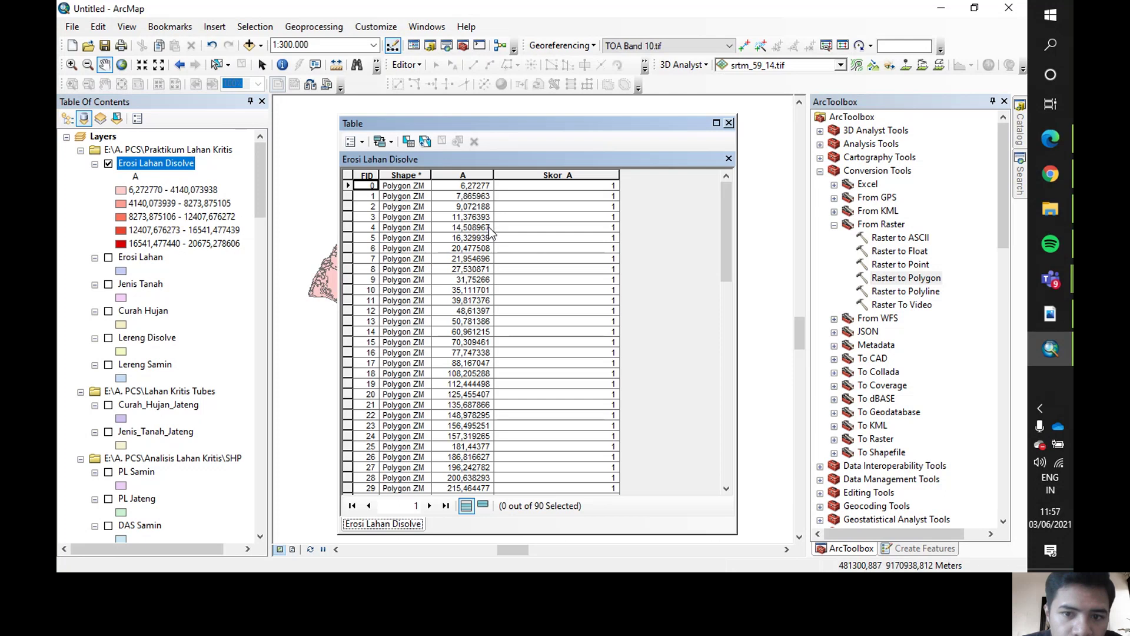
pyautogui.click(347, 187)
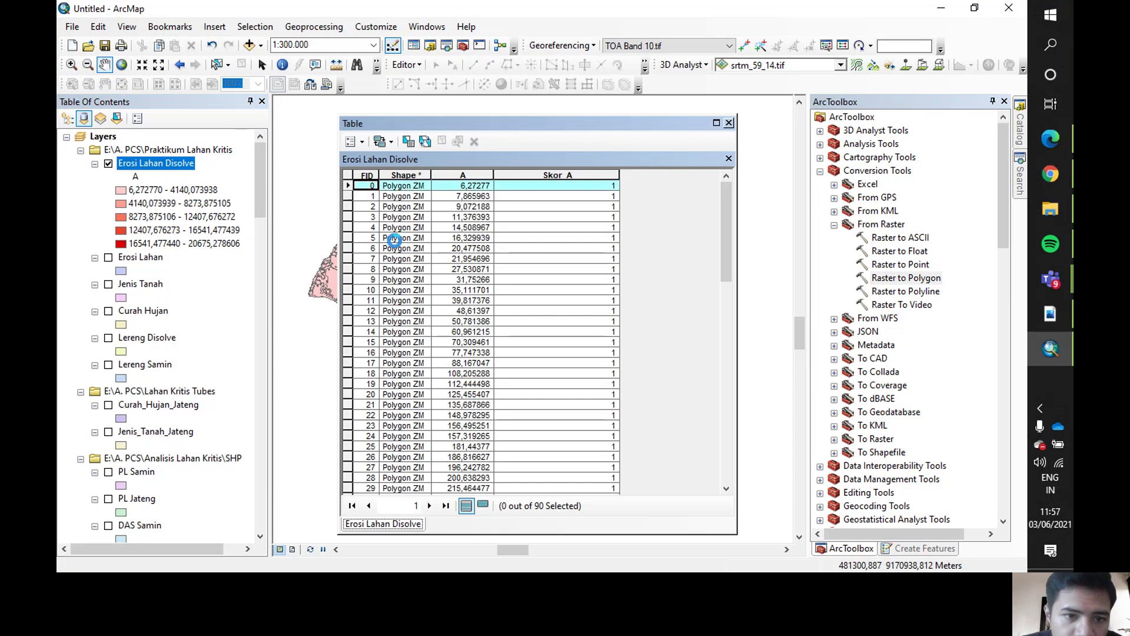
pyautogui.scroll(-18, 395, 259)
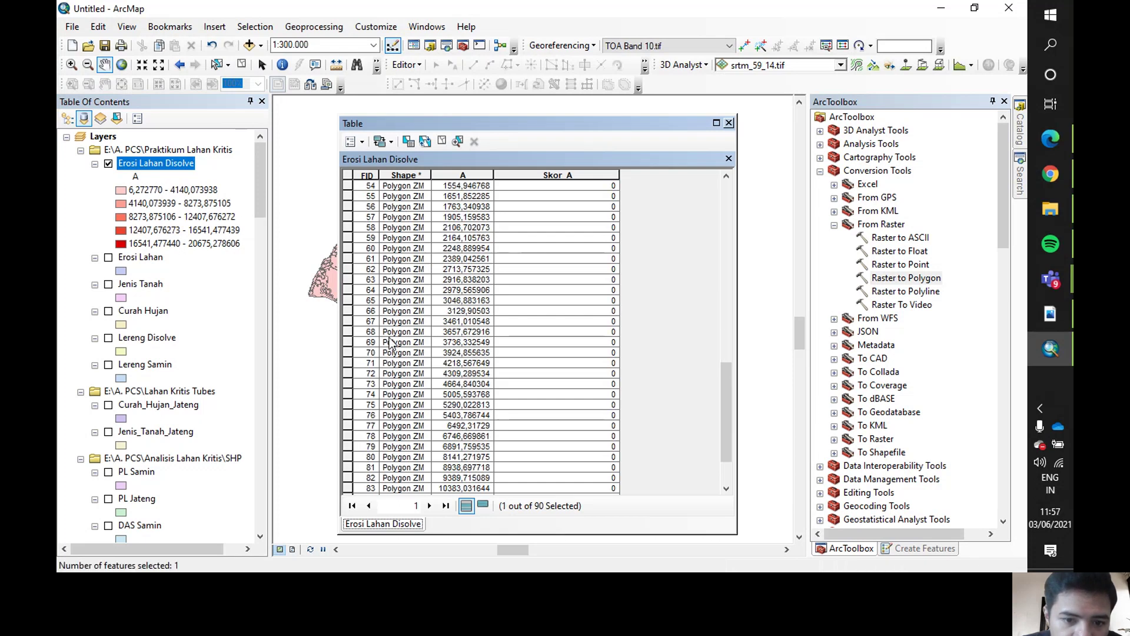
pyautogui.keyDown('shift'); pyautogui.click(348, 356); pyautogui.keyUp('shift')
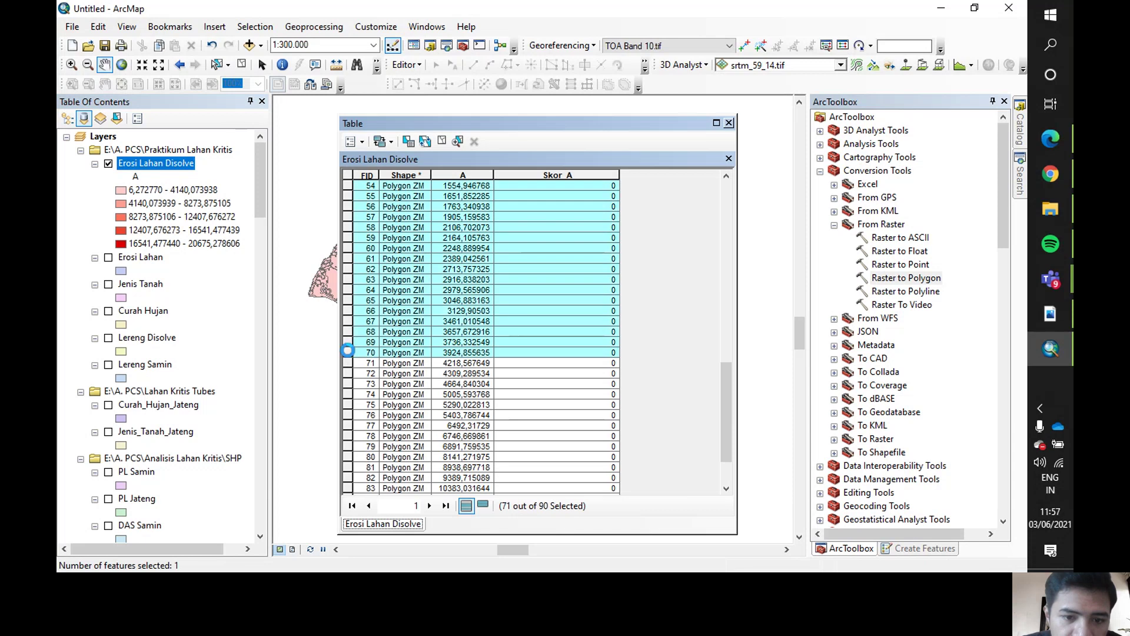
pyautogui.click(600, 175)
pyautogui.rightClick(601, 177)
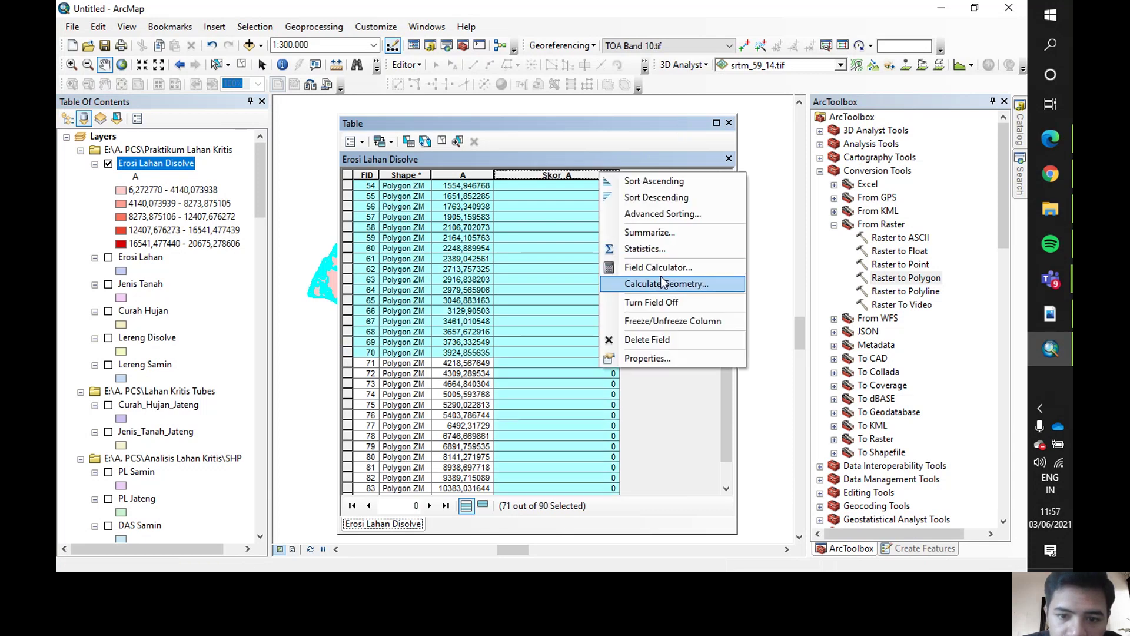
pyautogui.click(656, 265)
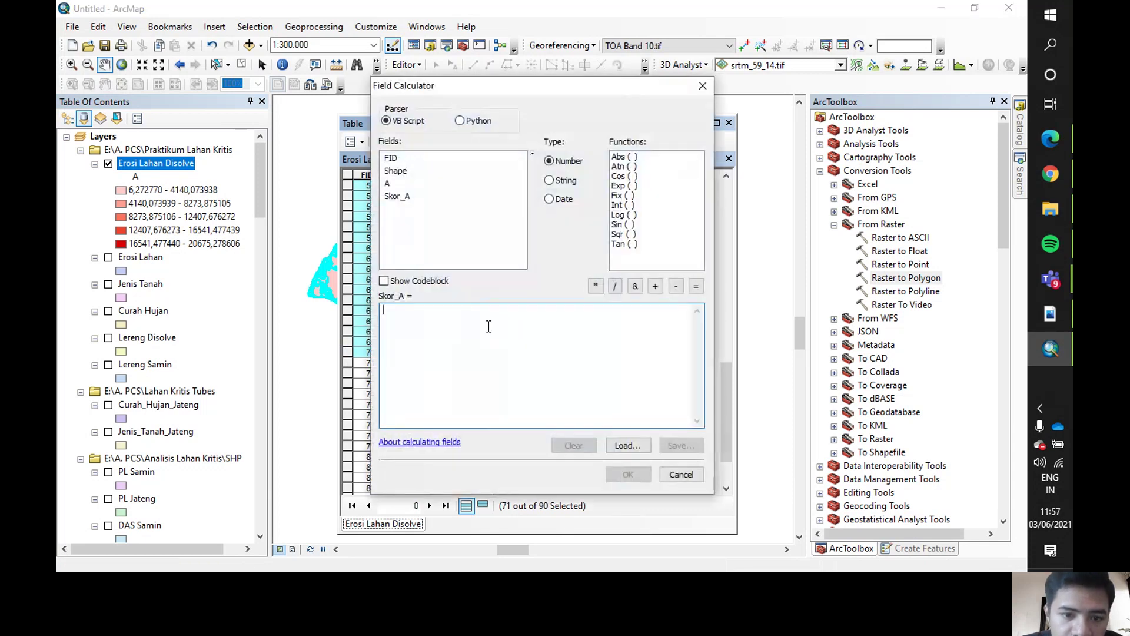
pyautogui.write('1')
pyautogui.click(627, 474)
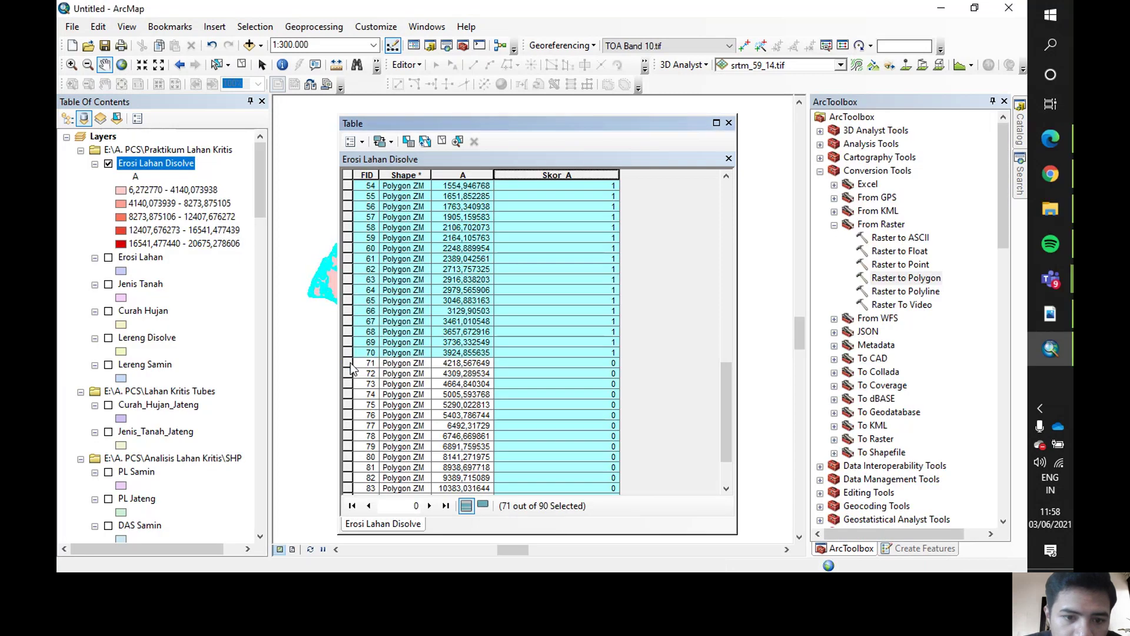
# Select the records with FID 71 through 80 and calculate their Skor_A as 2.
pyautogui.click(348, 363)
pyautogui.scroll(-2, 353, 369)
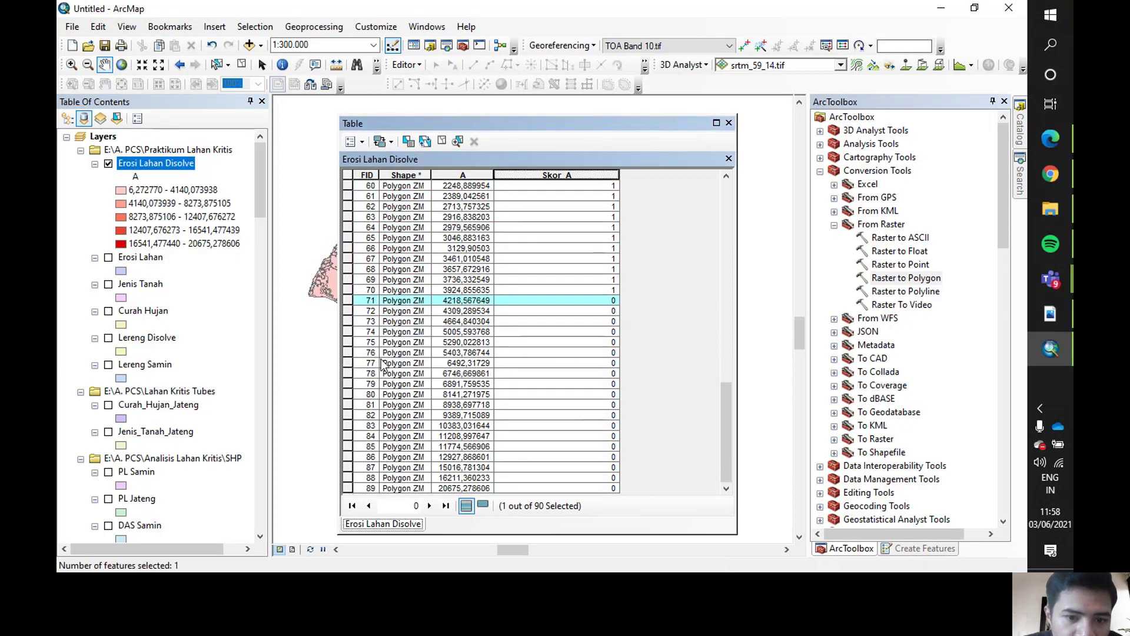
pyautogui.keyDown('shift'); pyautogui.click(349, 395); pyautogui.keyUp('shift')
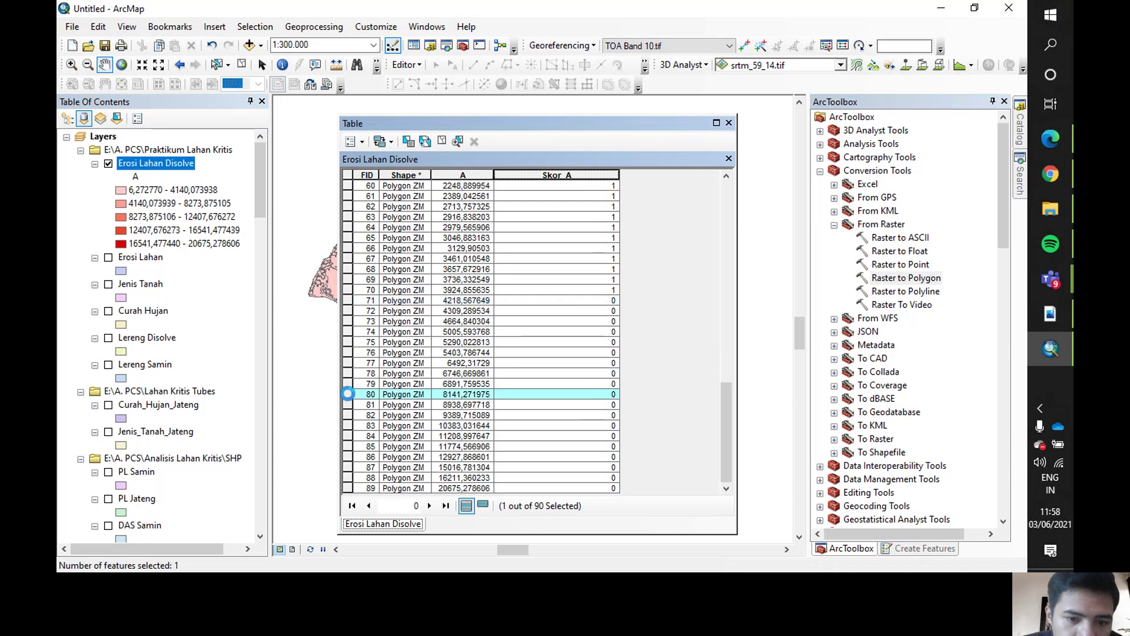
pyautogui.rightClick(565, 175)
pyautogui.click(606, 275)
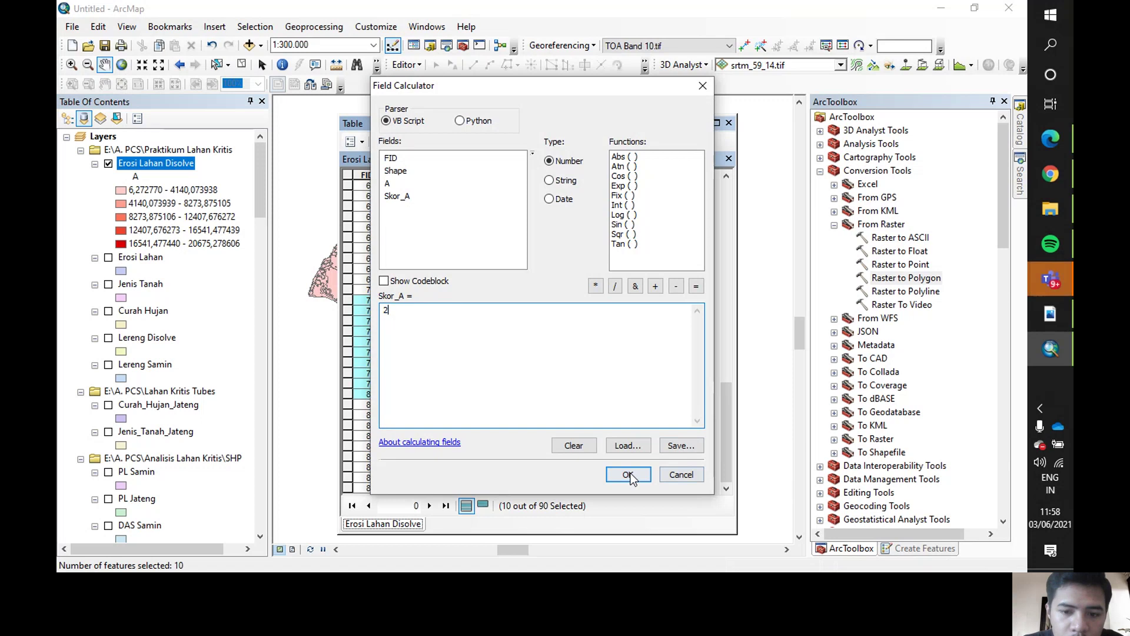
pyautogui.click(628, 474)
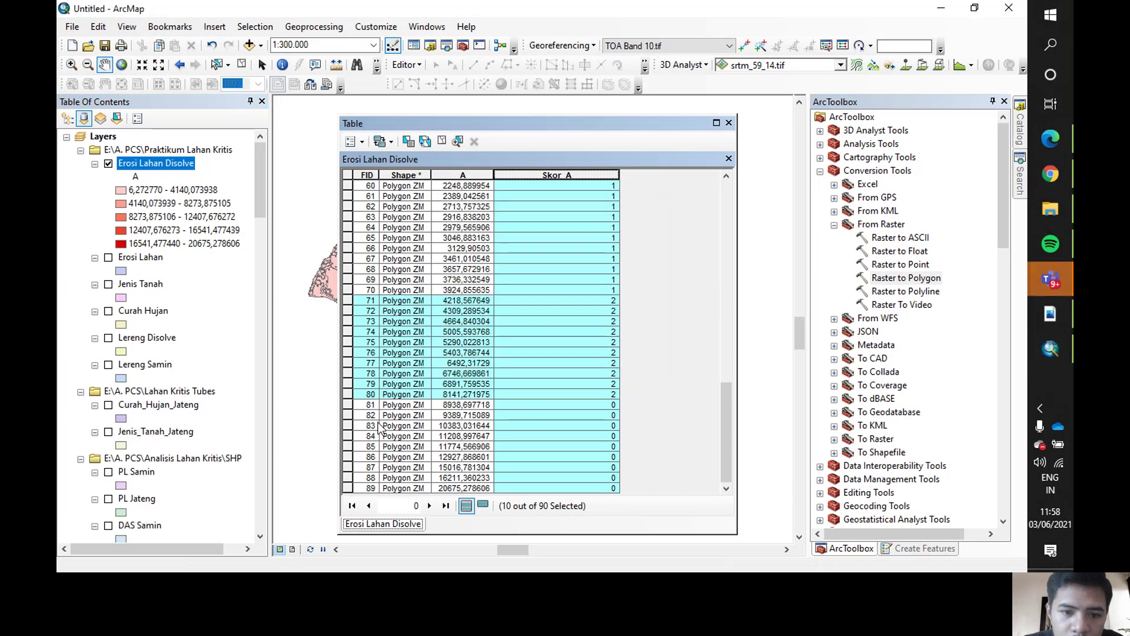
# Select the records with FID 81 through 85 and calculate their Skor_A as 3.
pyautogui.click(348, 405)
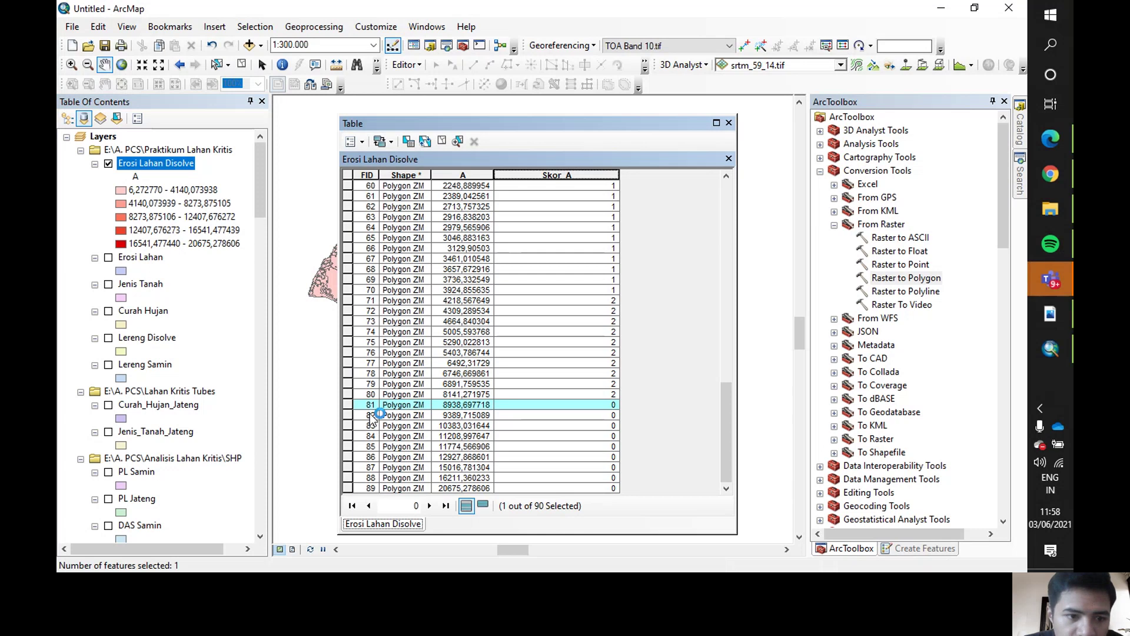
pyautogui.keyDown('shift'); pyautogui.click(348, 447); pyautogui.keyUp('shift')
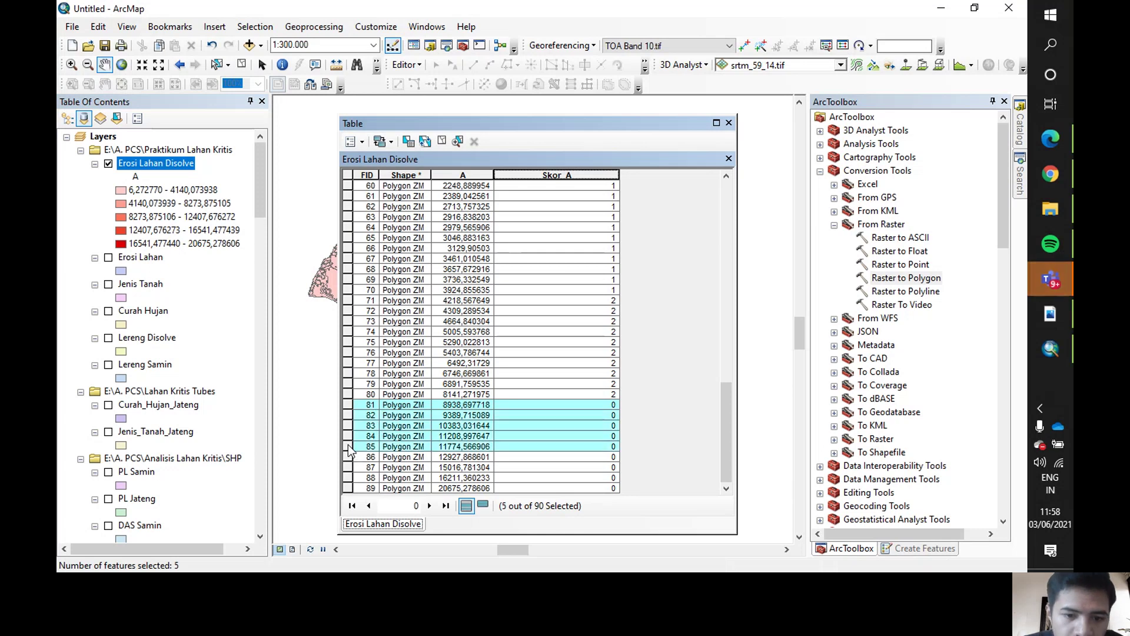
pyautogui.click(561, 176)
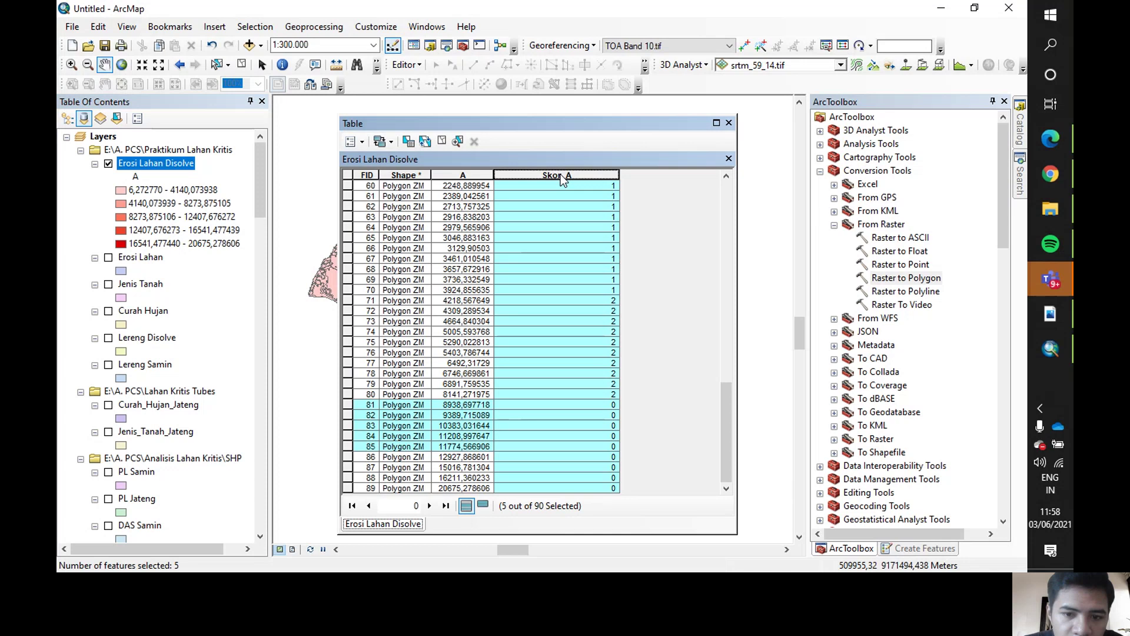
pyautogui.rightClick(561, 176)
pyautogui.click(596, 266)
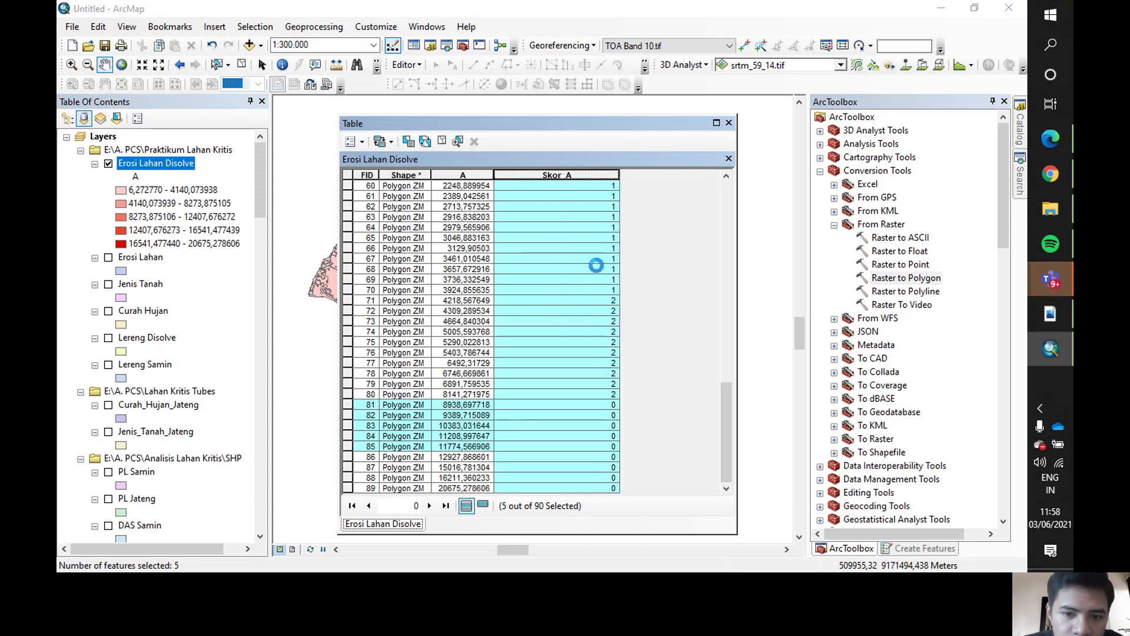
pyautogui.click(459, 310)
pyautogui.write('3')
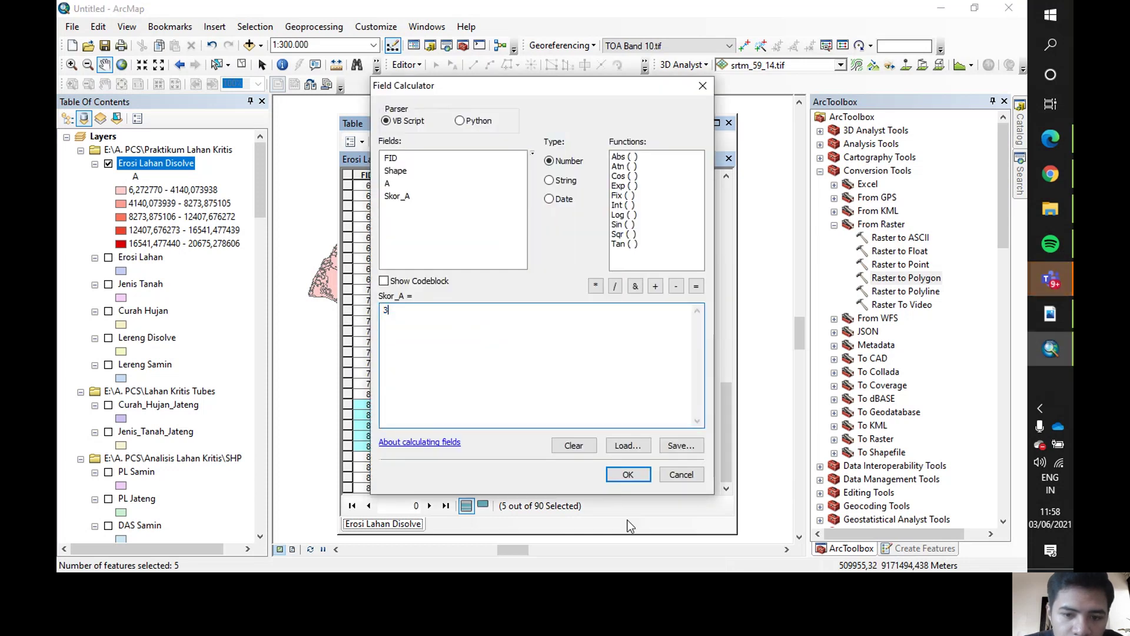
pyautogui.click(628, 476)
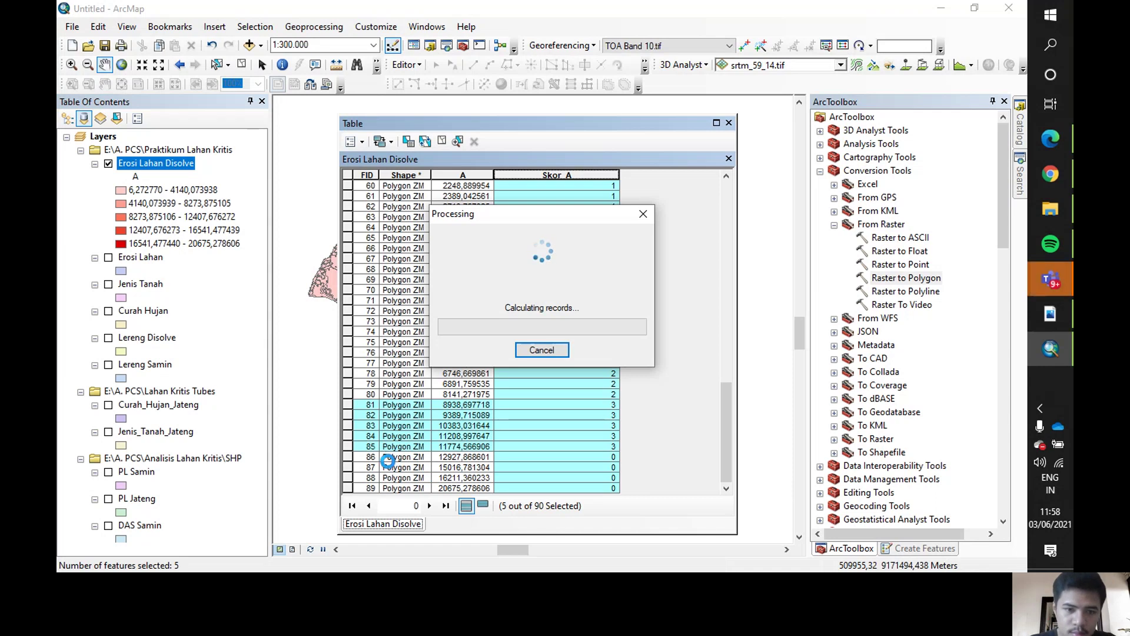
# Select the records with FID 86 through 88 and calculate their Skor_A as 4.
pyautogui.click(348, 457)
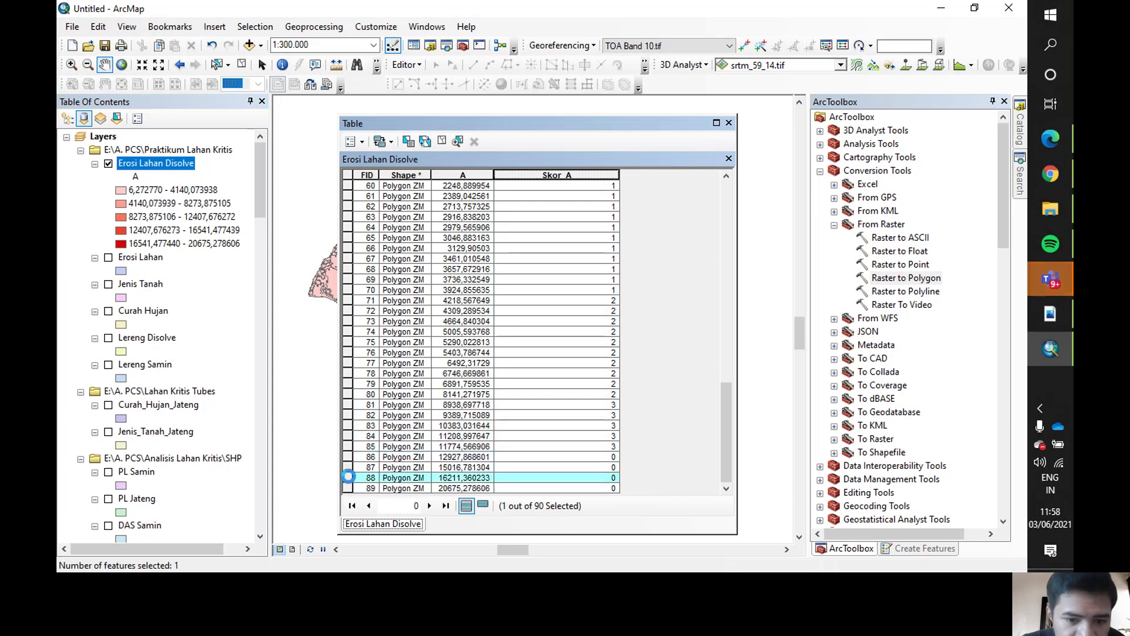
pyautogui.keyDown('shift'); pyautogui.click(350, 478); pyautogui.keyUp('shift')
pyautogui.click(558, 173)
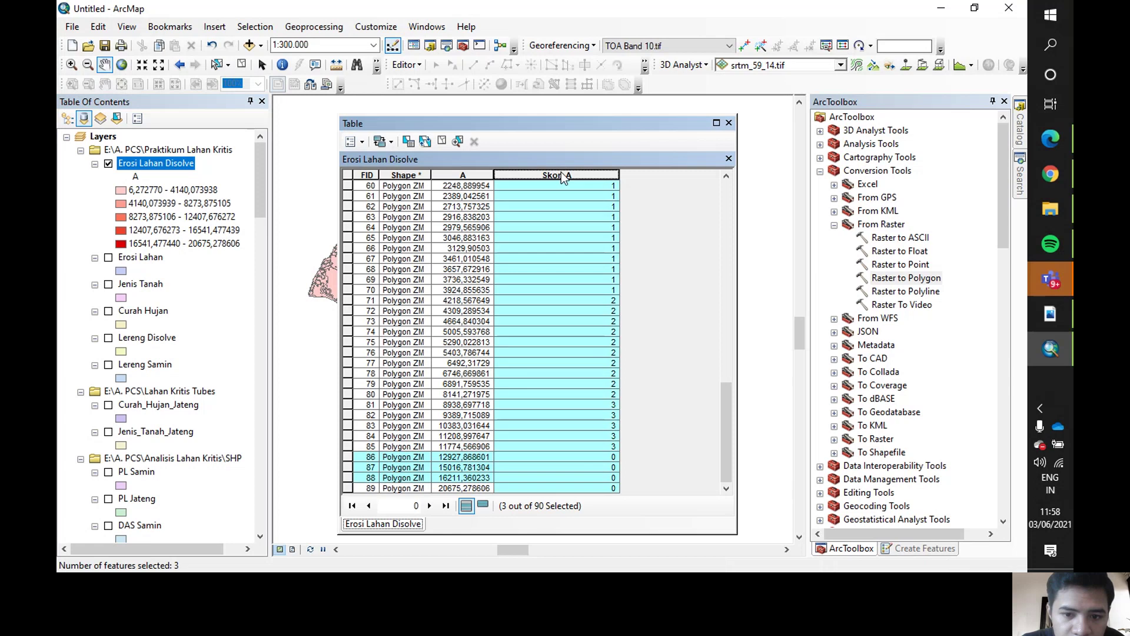
pyautogui.rightClick(560, 173)
pyautogui.click(620, 267)
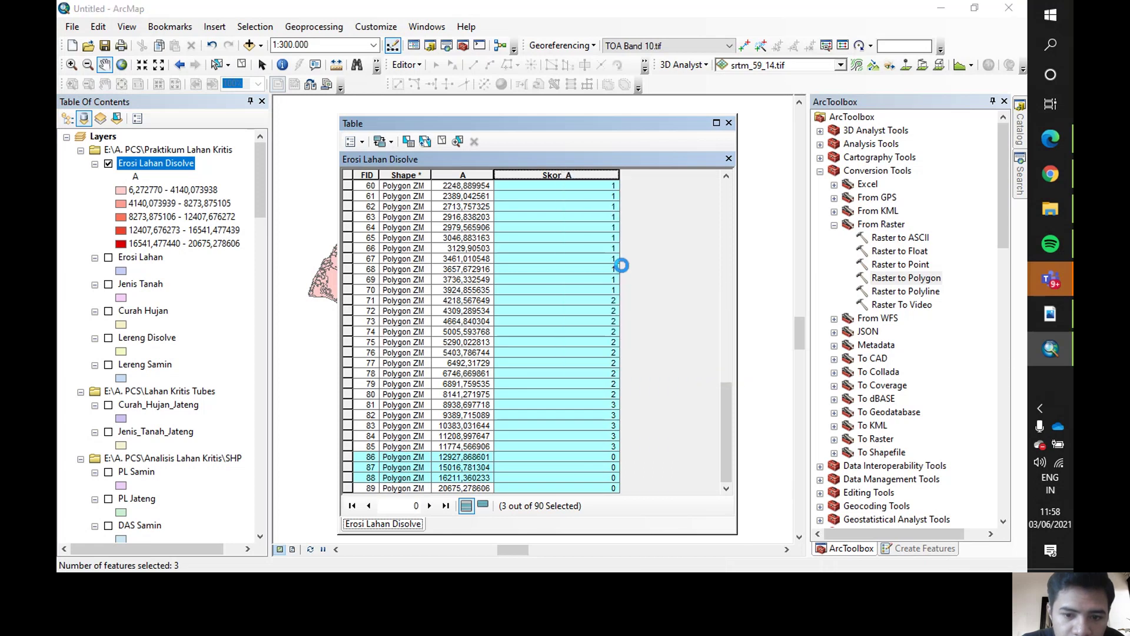
pyautogui.click(624, 472)
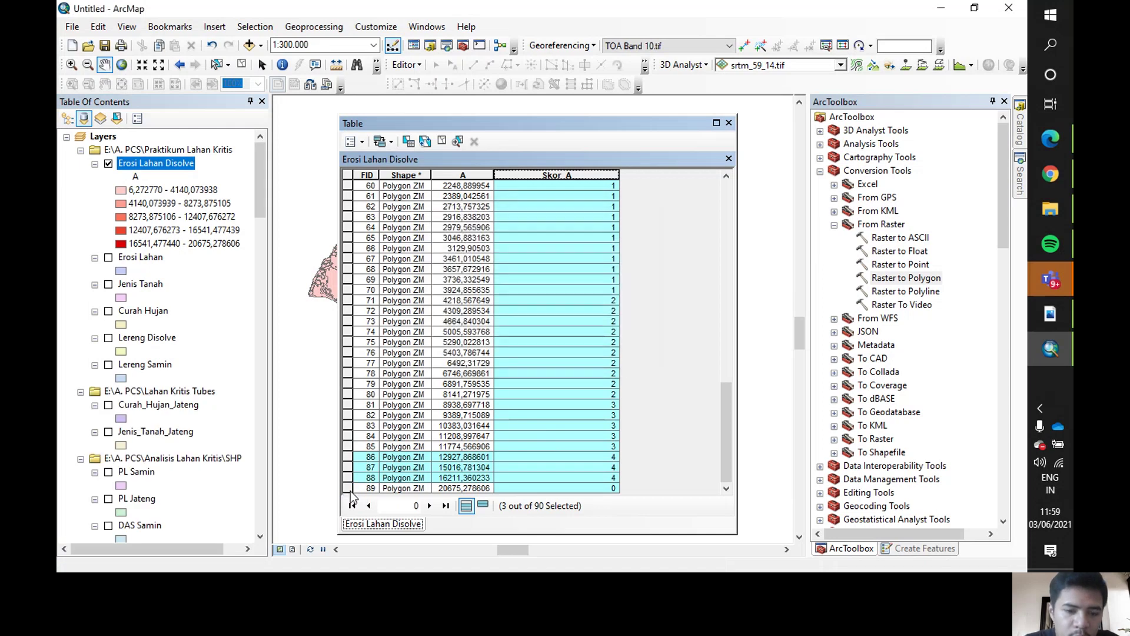
# Set Skor_A to 5 for the record with FID 89 using the Field Calculator, and close the attribute table.
pyautogui.click(348, 489)
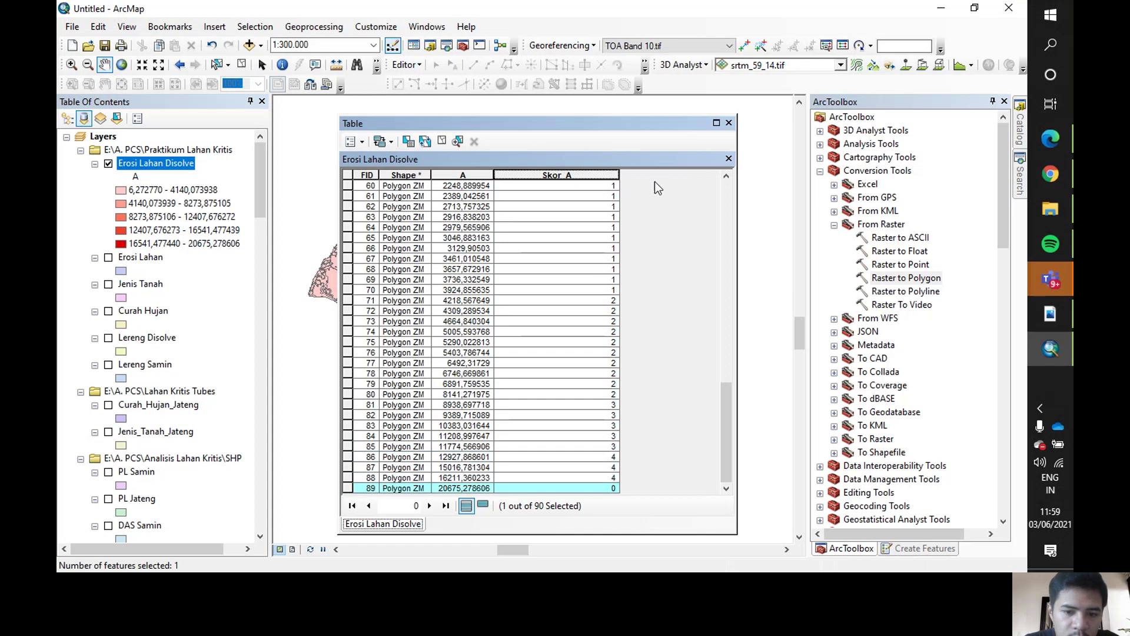
pyautogui.click(593, 175)
pyautogui.rightClick(595, 180)
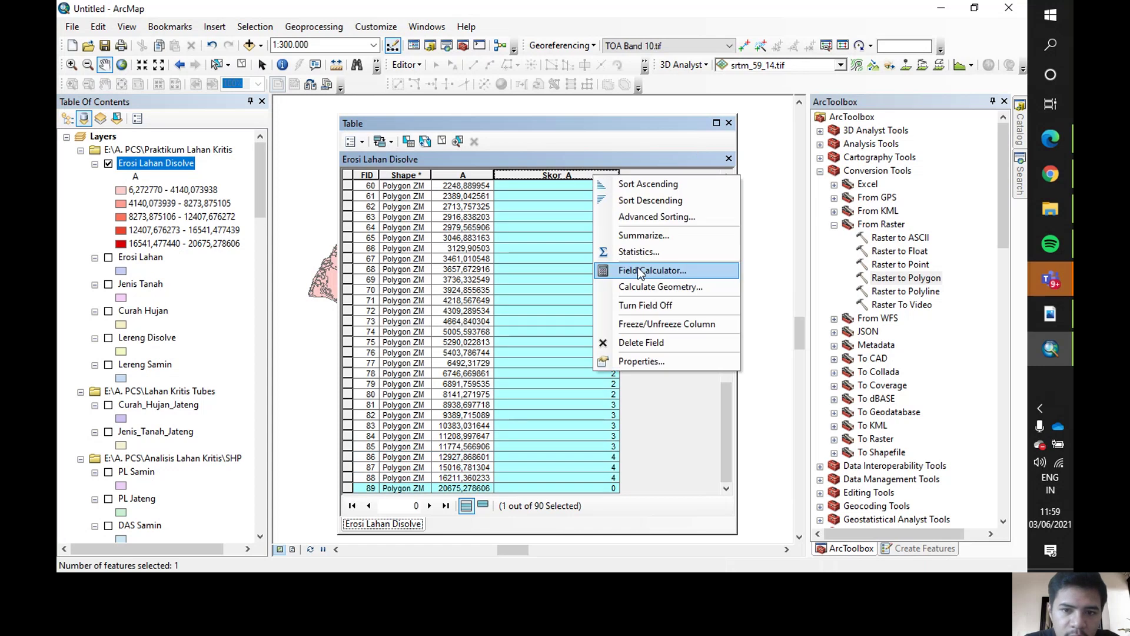
pyautogui.click(646, 271)
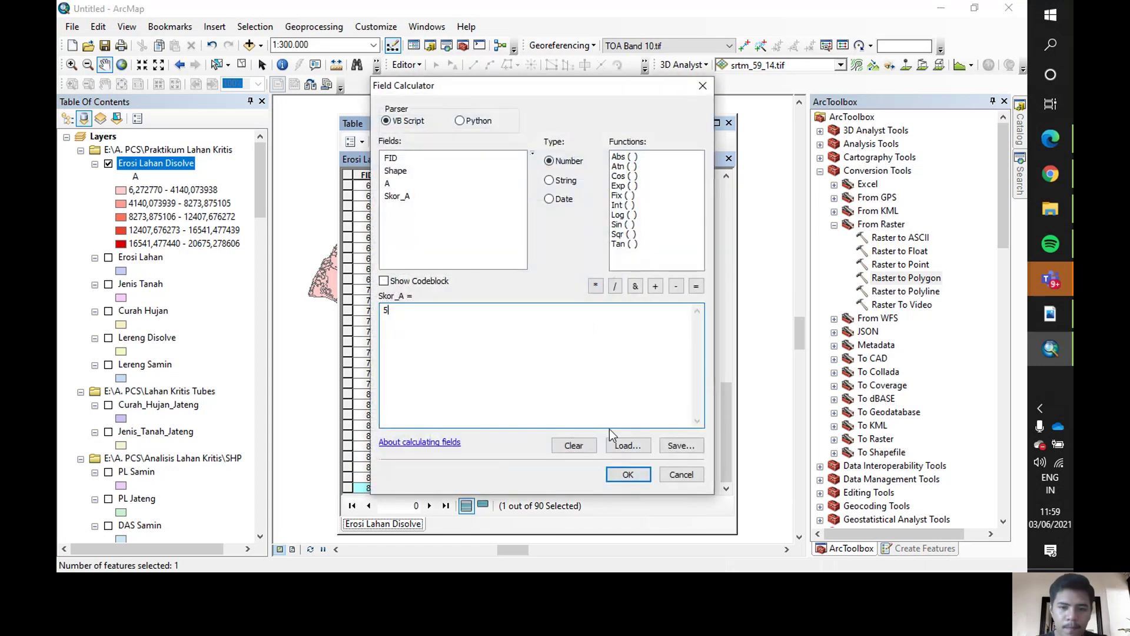
pyautogui.click(641, 471)
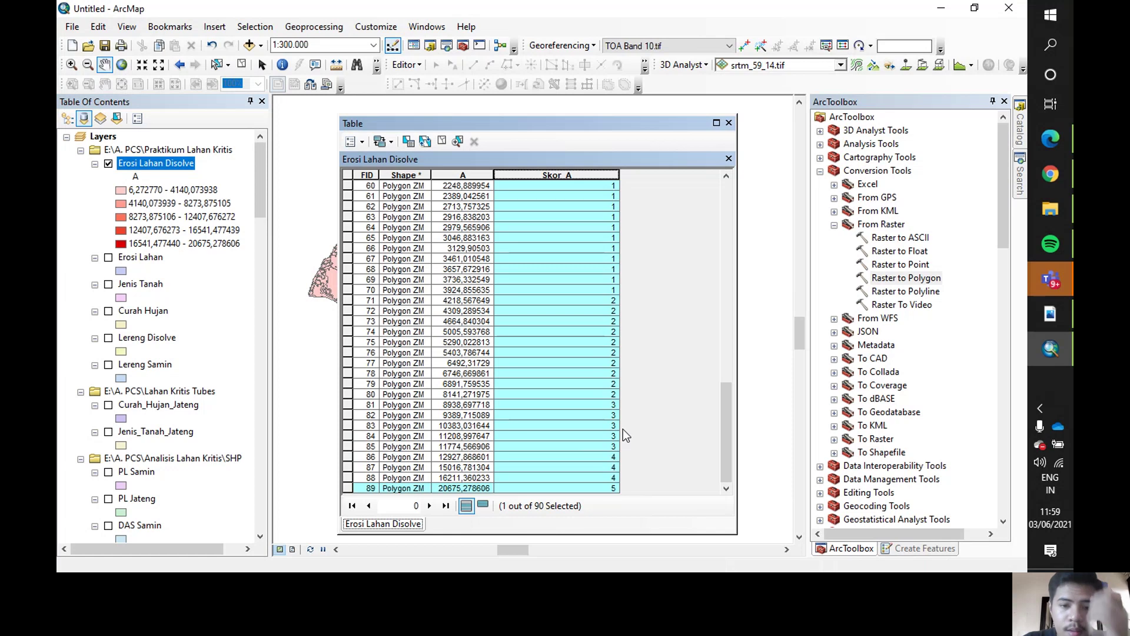
pyautogui.click(728, 124)
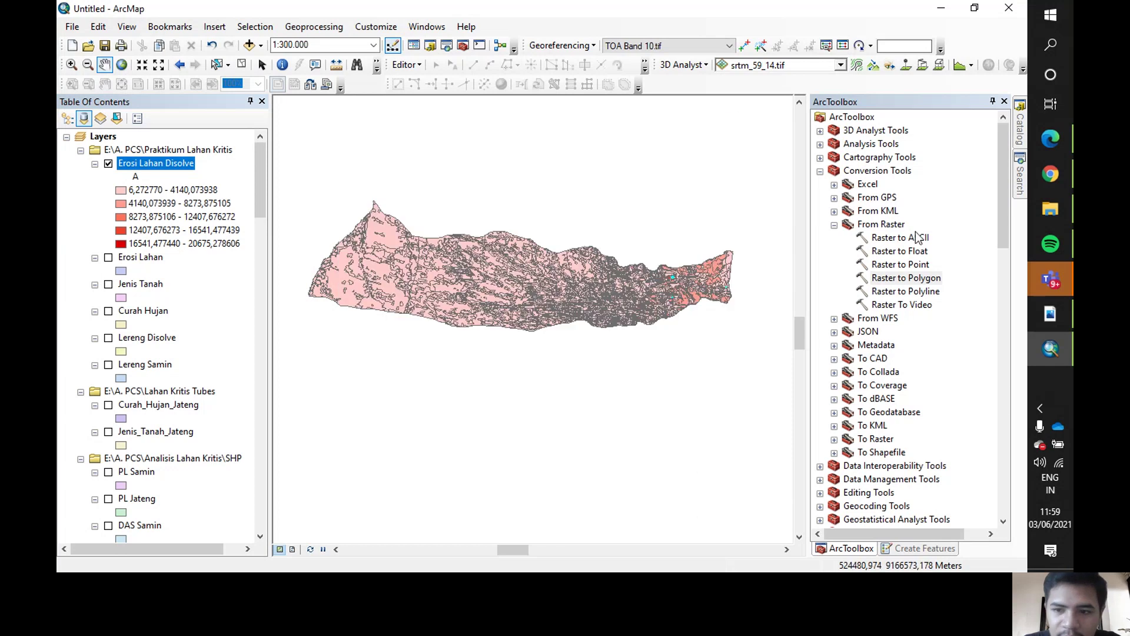
# Set up the Polygon to Raster conversion tool with Erosi Lahan Disolve as input features and Skor_A as value field.
pyautogui.scroll(-6, 907, 296)
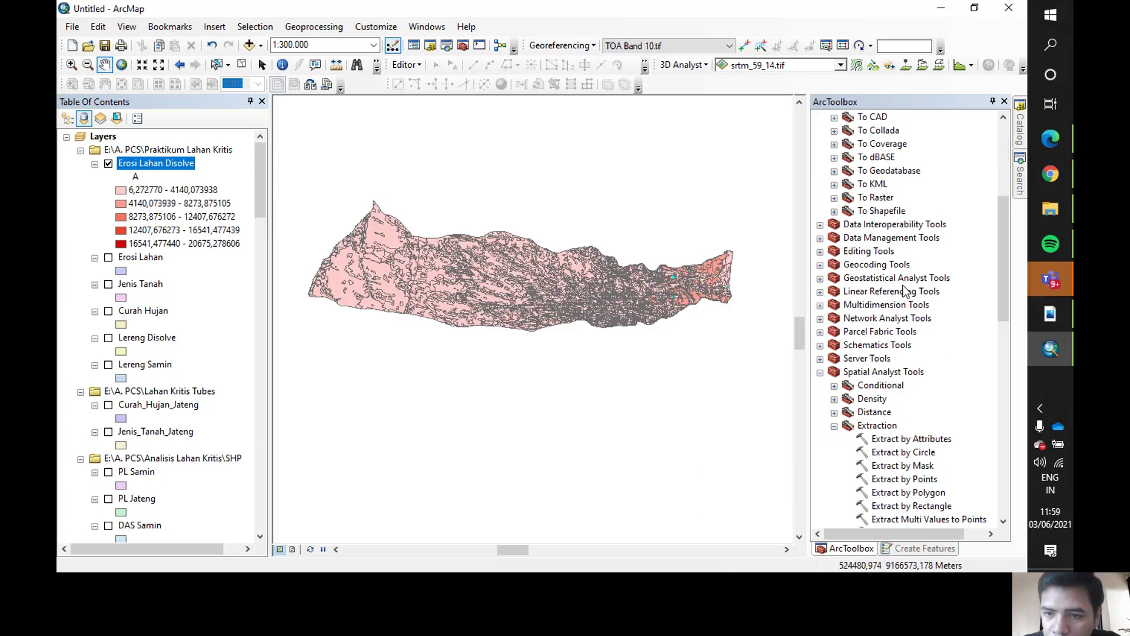
pyautogui.doubleClick(875, 197)
pyautogui.doubleClick(907, 304)
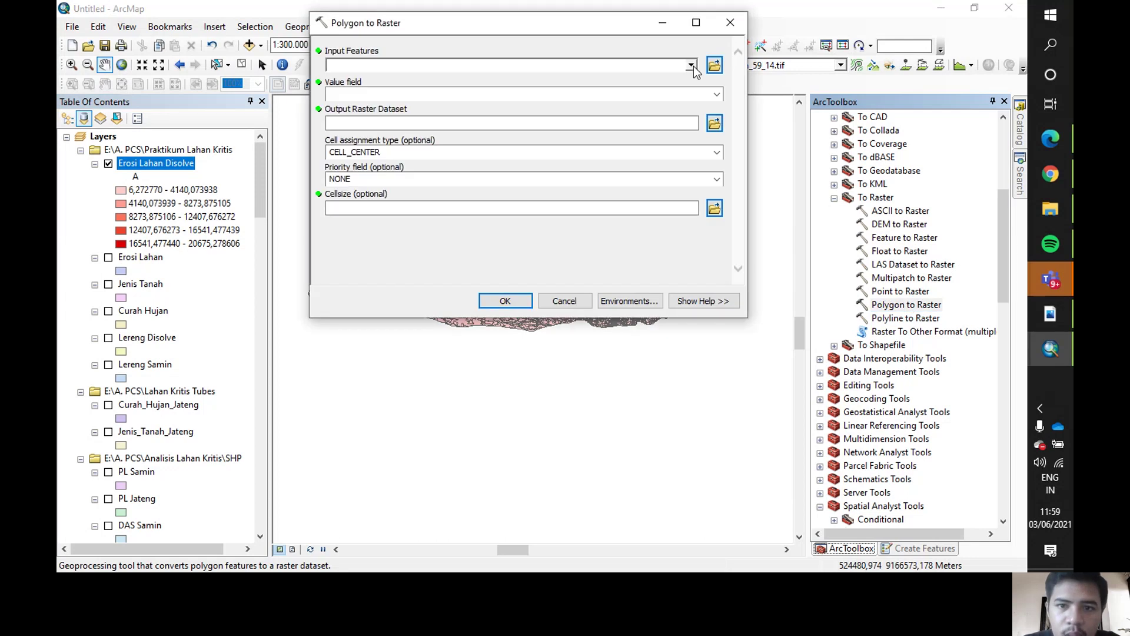
pyautogui.click(692, 65)
pyautogui.click(415, 81)
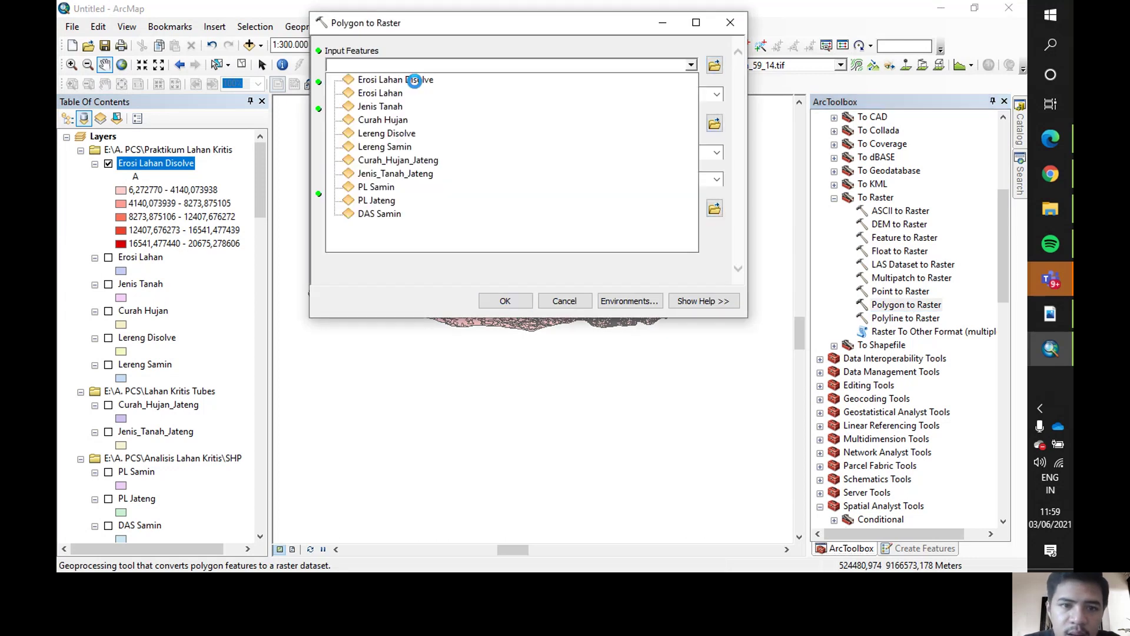
pyautogui.click(716, 94)
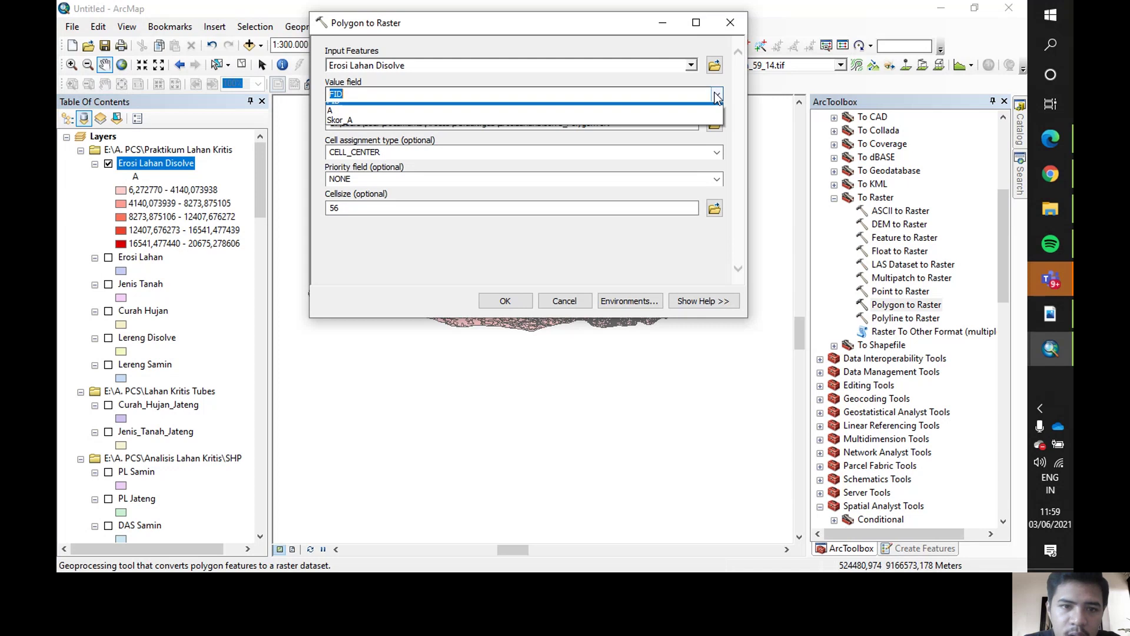
pyautogui.click(513, 130)
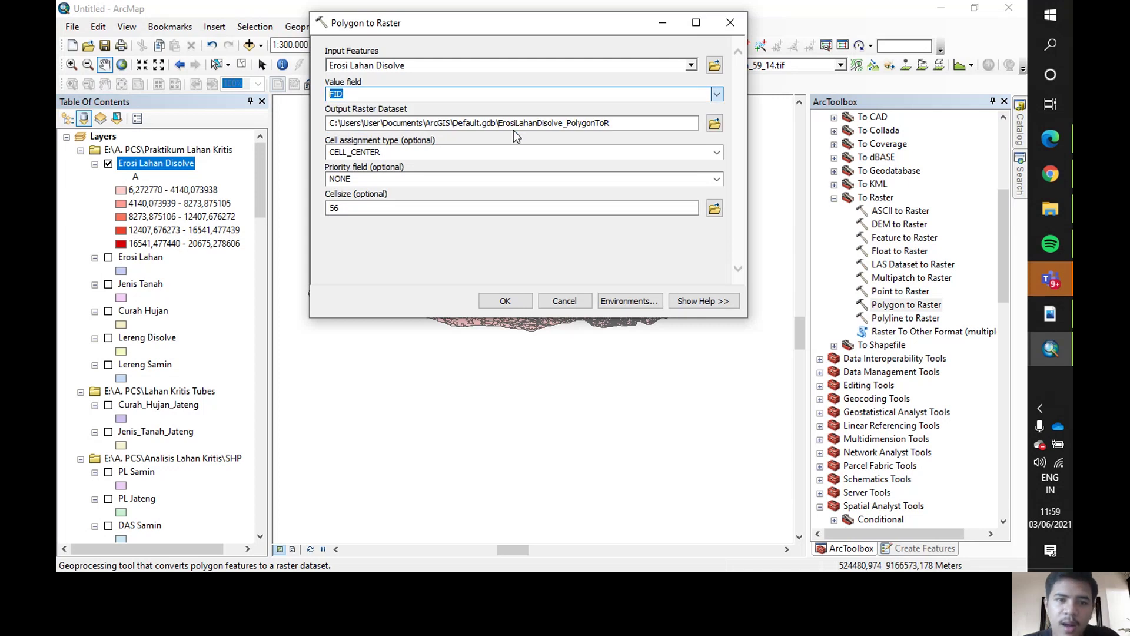
# Set the output raster to Erosi Lahan.tif in the Praktikum Lahan Kritis folder and run the Polygon to Raster conversion.
pyautogui.click(715, 124)
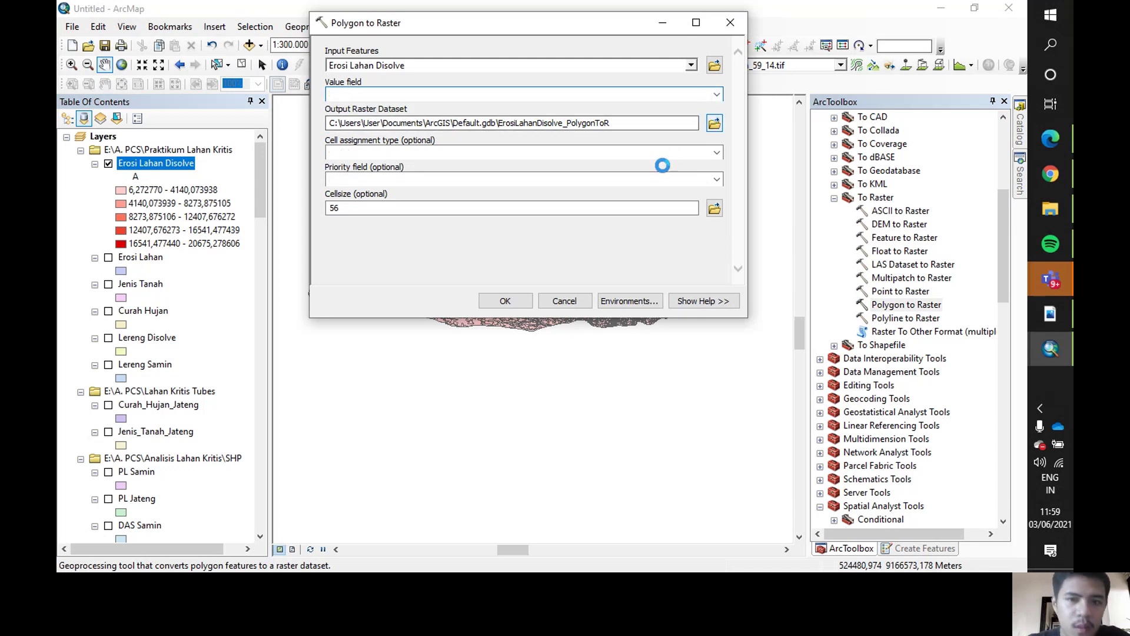
pyautogui.write('Erosi L')
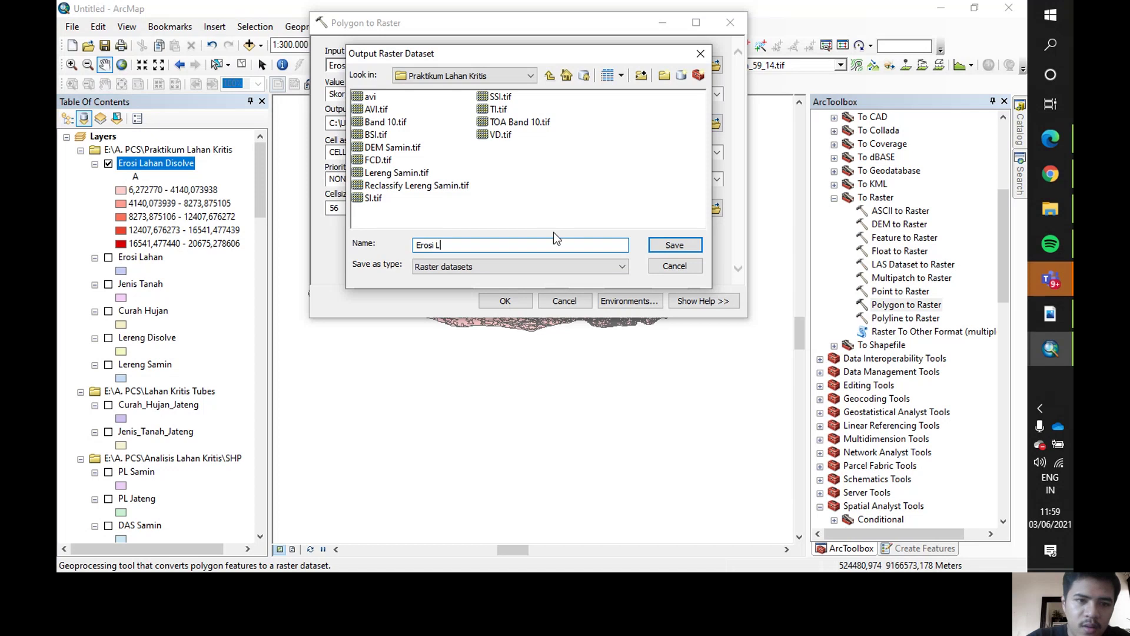
pyautogui.write('ahan')
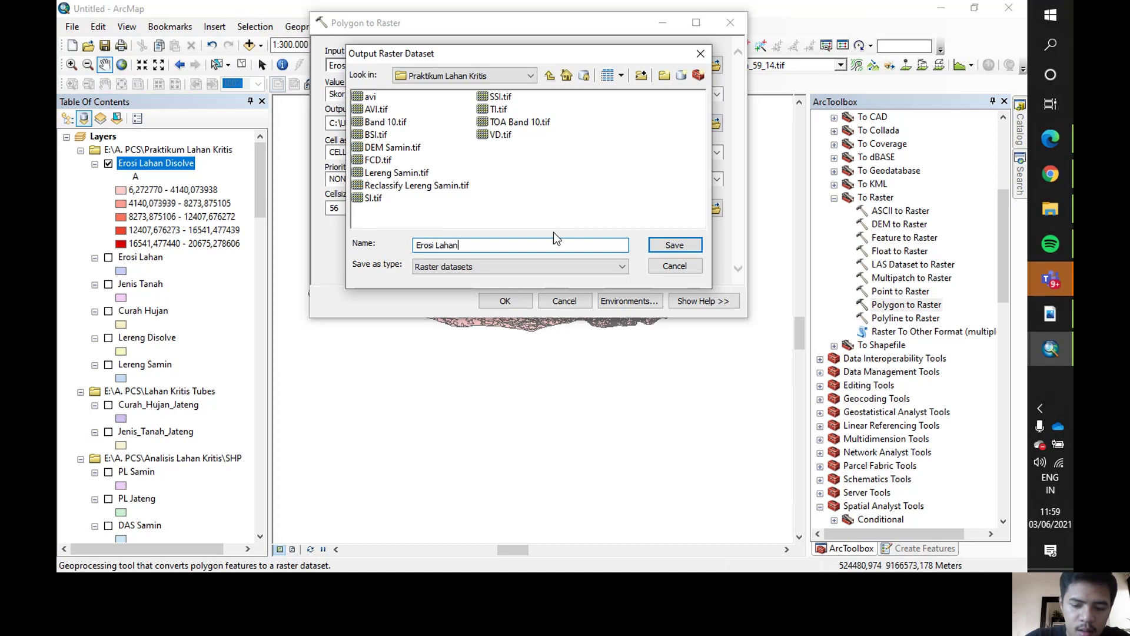
pyautogui.write('.tif')
pyautogui.press('Return')
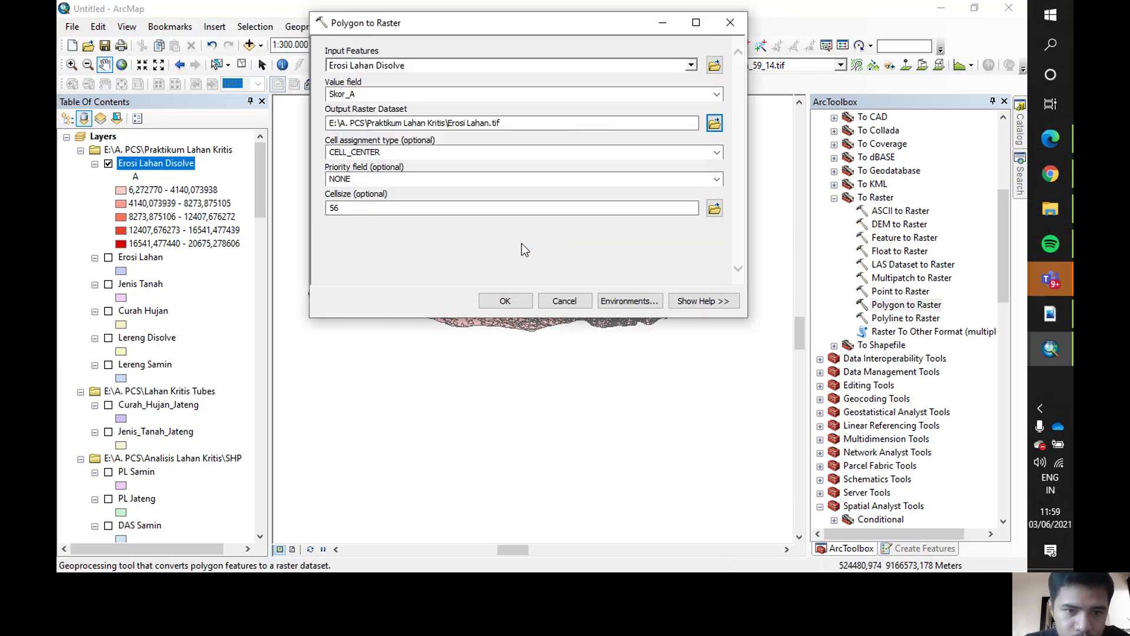
pyautogui.click(505, 302)
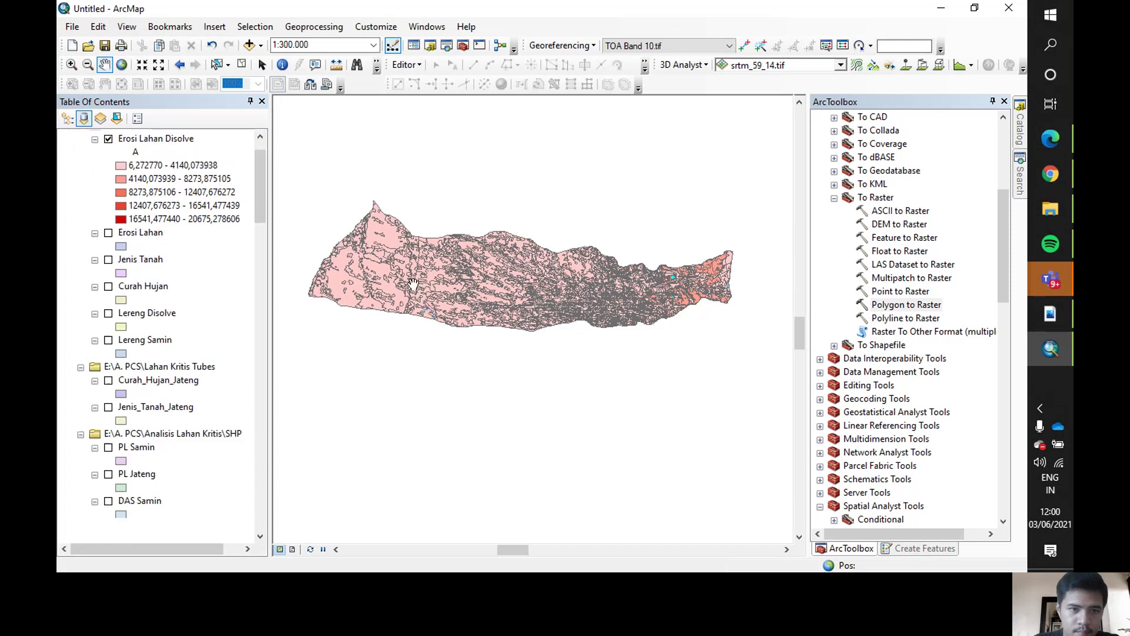
# Inspect the Erosi Lahan.tif raster by hiding Erosi Lahan Disolve and zooming to the raster, and restore the polygon layer's display.
pyautogui.scroll(3, 179, 256)
pyautogui.click(108, 164)
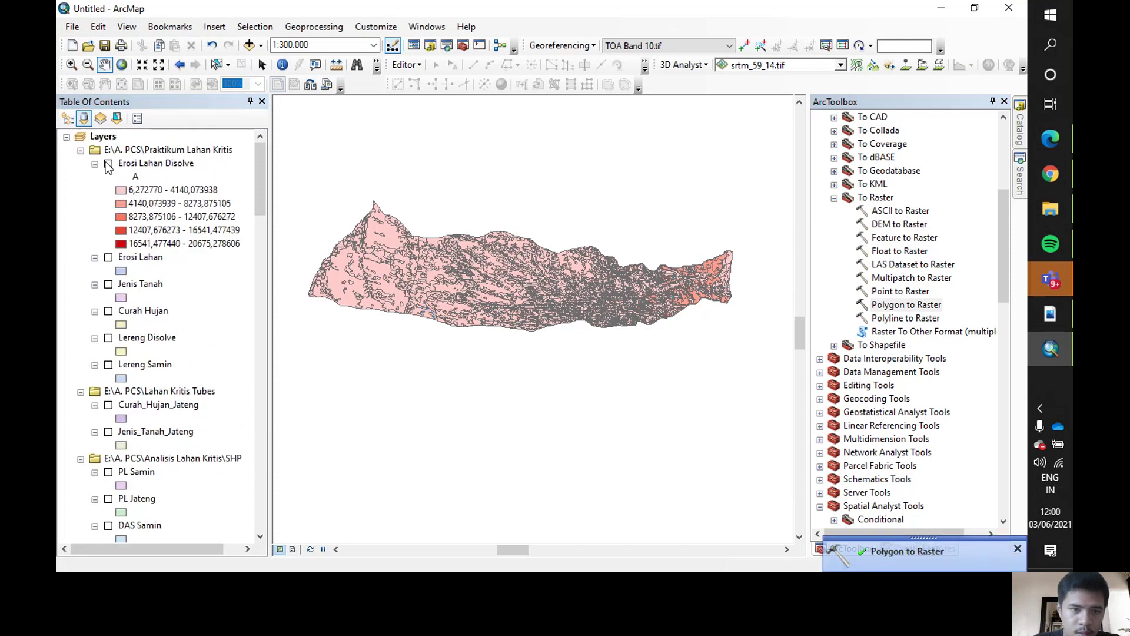
pyautogui.scroll(-3, 108, 168)
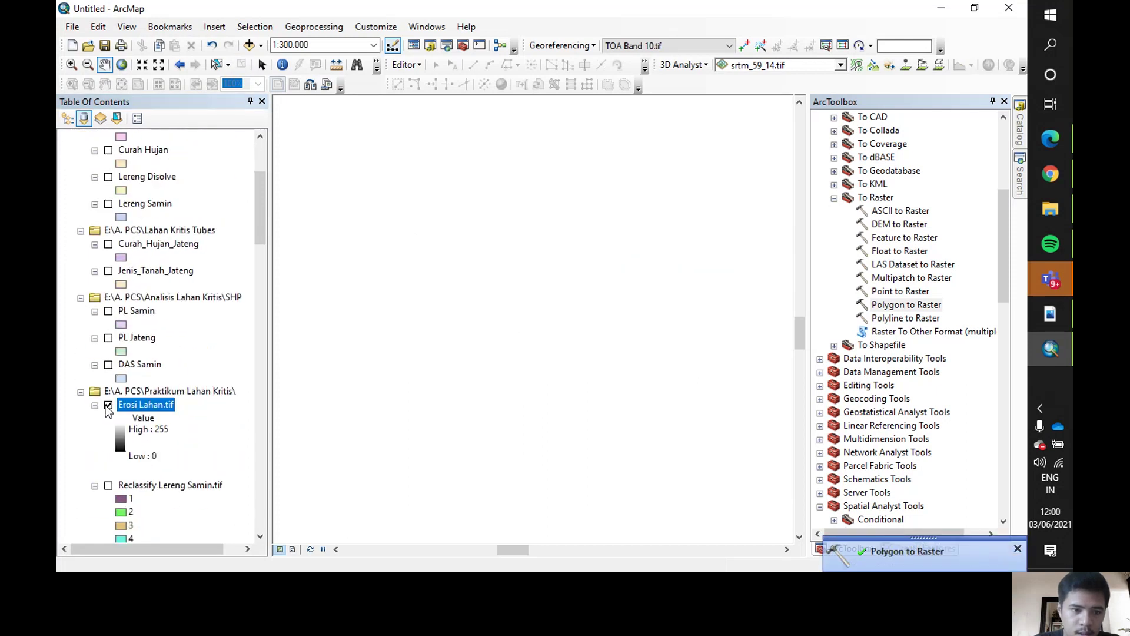
pyautogui.rightClick(130, 409)
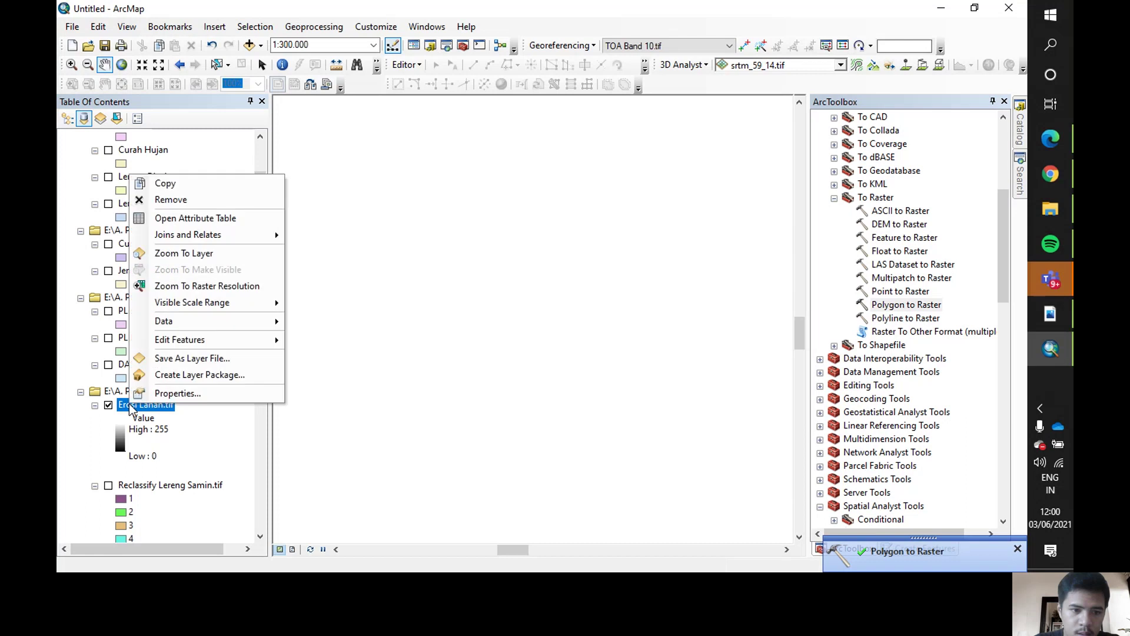
pyautogui.click(199, 257)
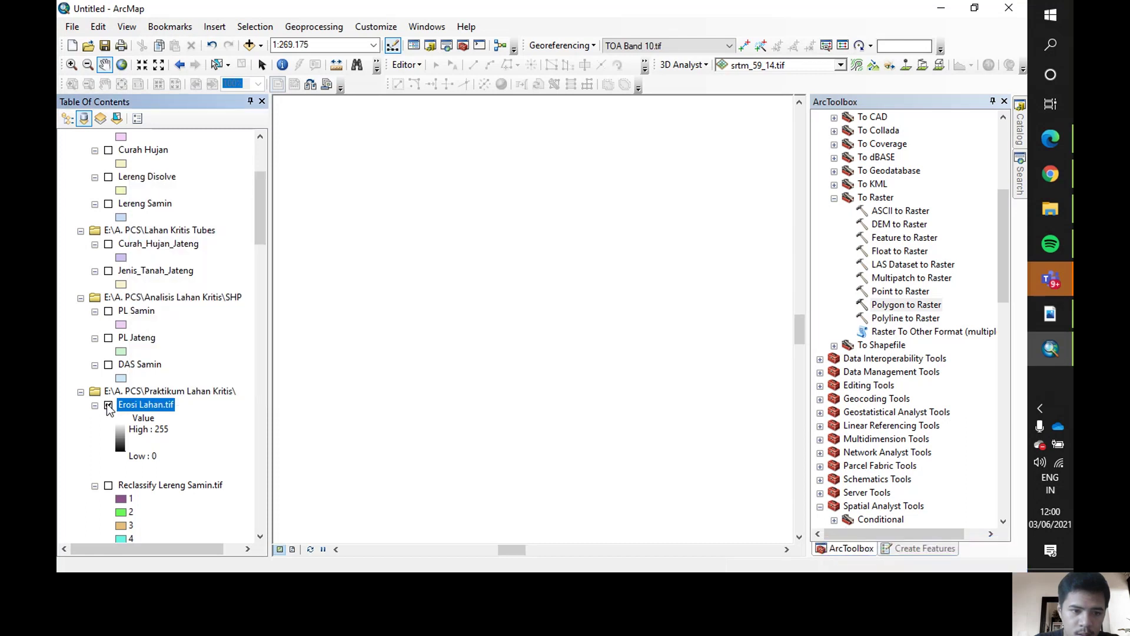
pyautogui.scroll(4, 170, 299)
pyautogui.click(108, 163)
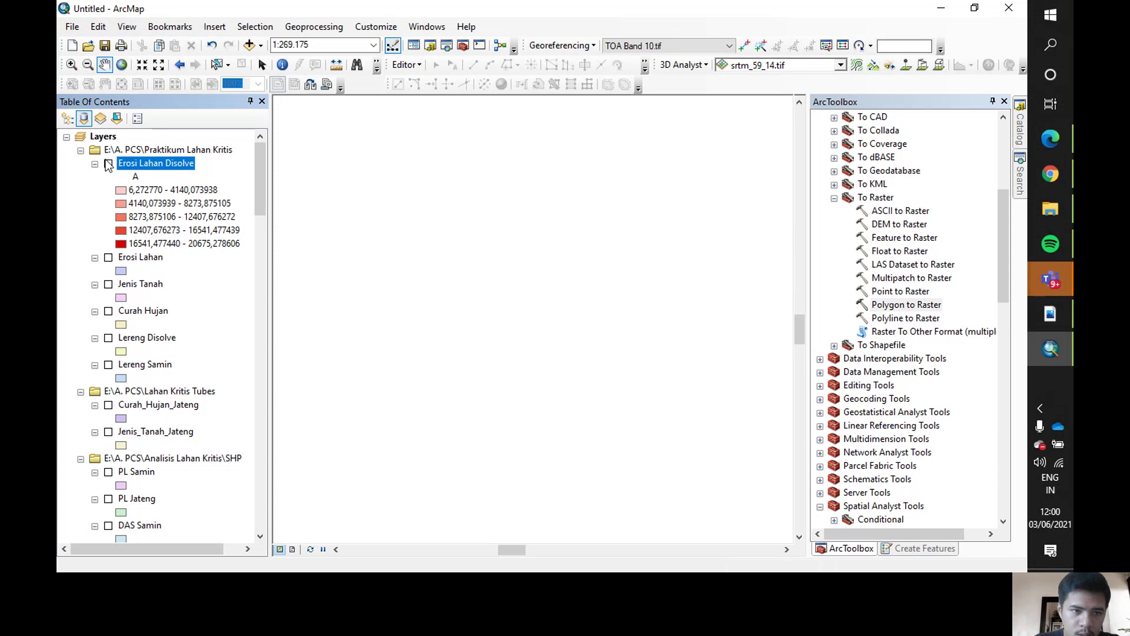
pyautogui.doubleClick(895, 306)
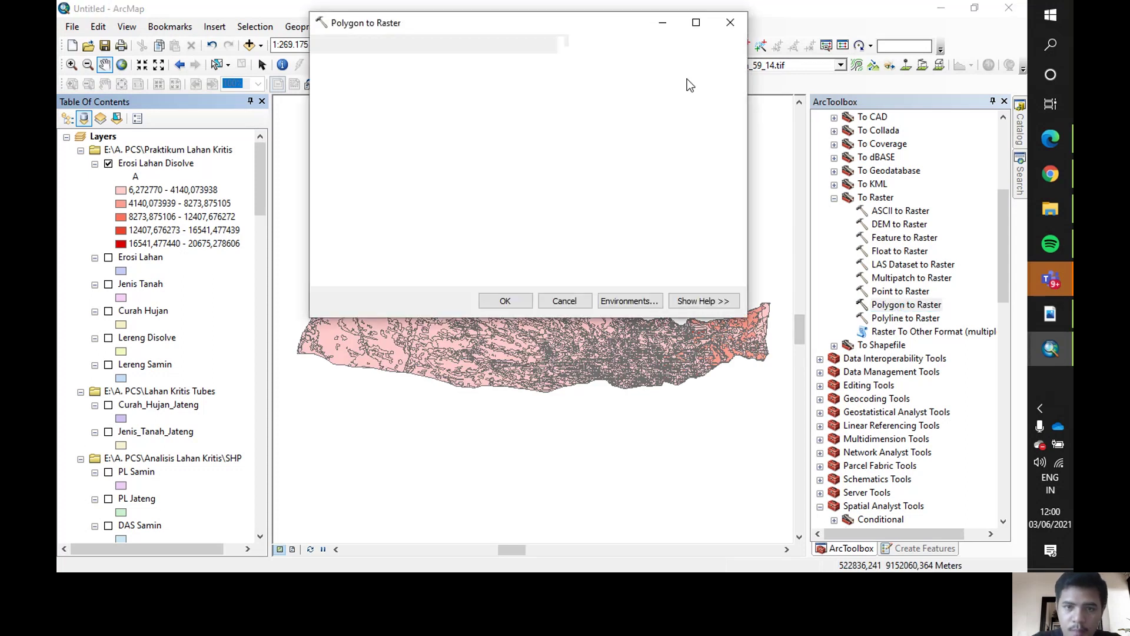
pyautogui.click(691, 65)
pyautogui.click(391, 79)
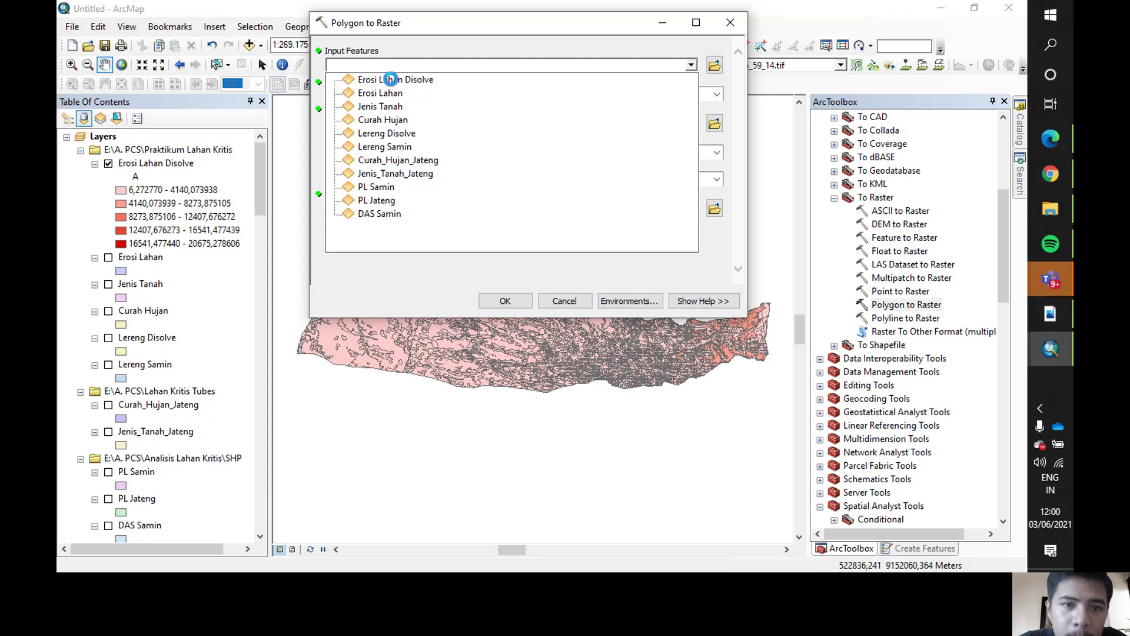
pyautogui.click(683, 96)
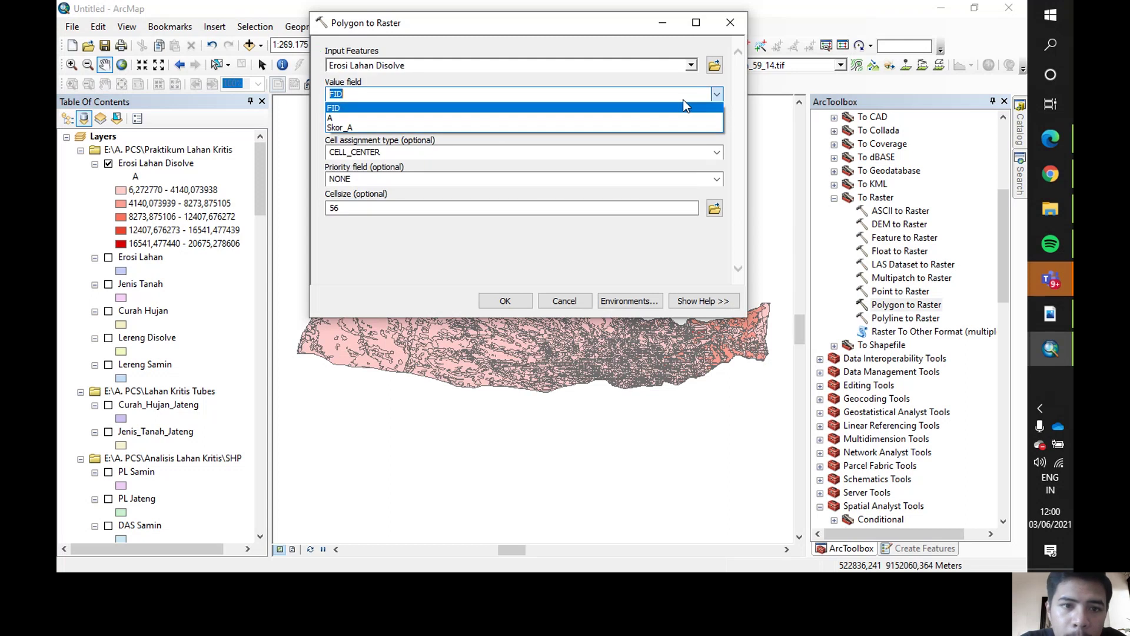
pyautogui.click(457, 259)
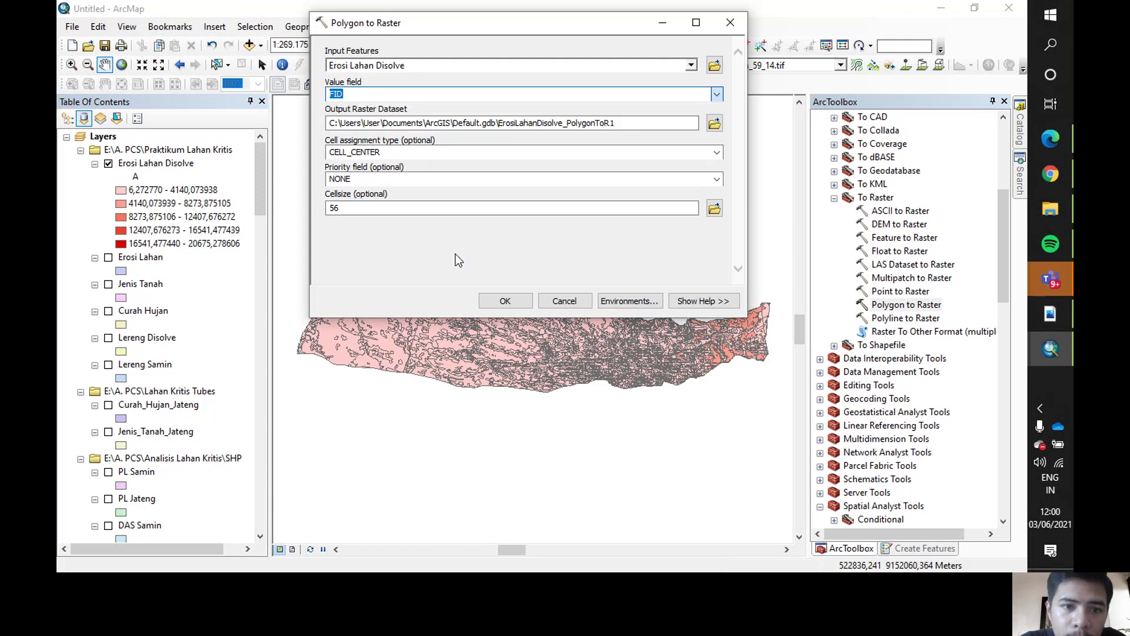
pyautogui.click(716, 29)
pyautogui.scroll(-3, 114, 468)
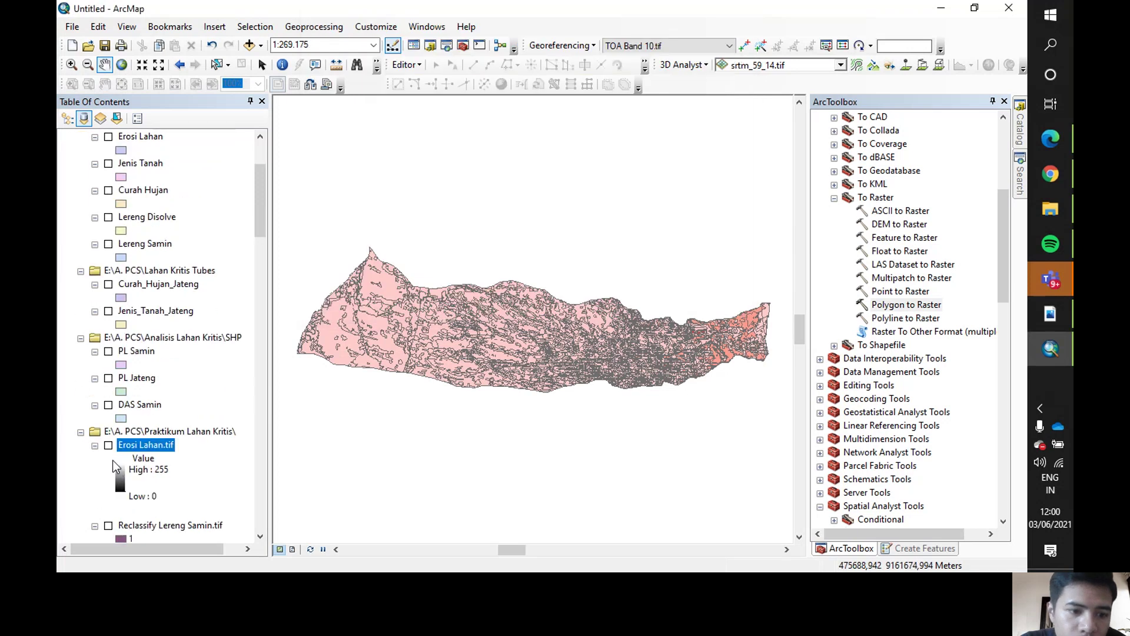
pyautogui.scroll(3, 112, 460)
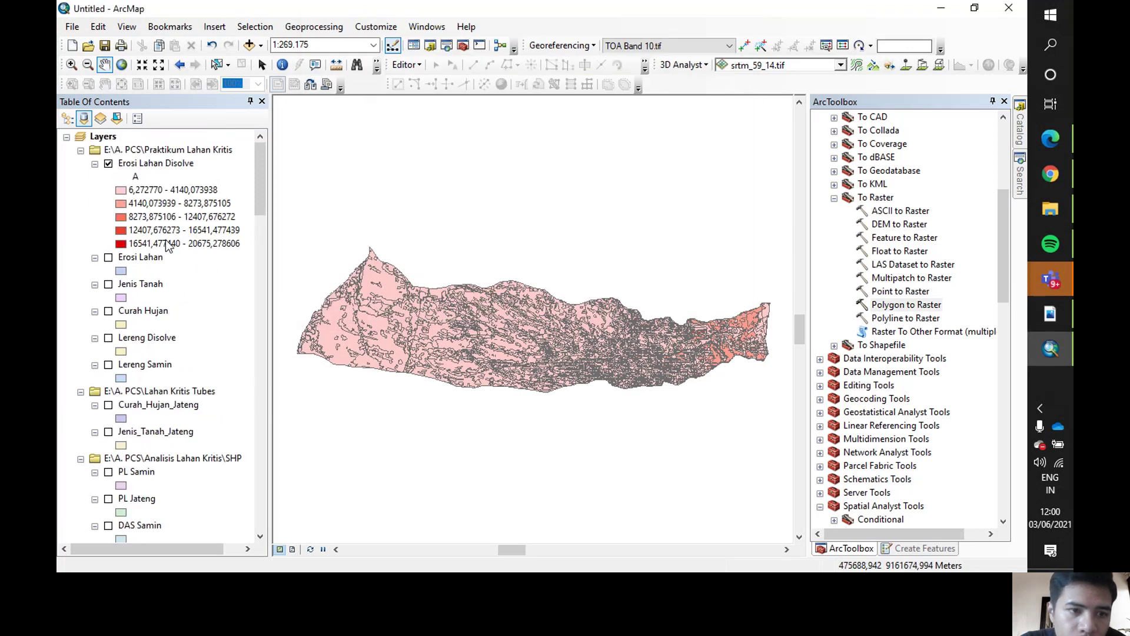
# Set up Polygon to Raster with Erosi Lahan Disolve as input, Skor_A as value field and Erosi Lahan new.tif as output.
pyautogui.doubleClick(906, 307)
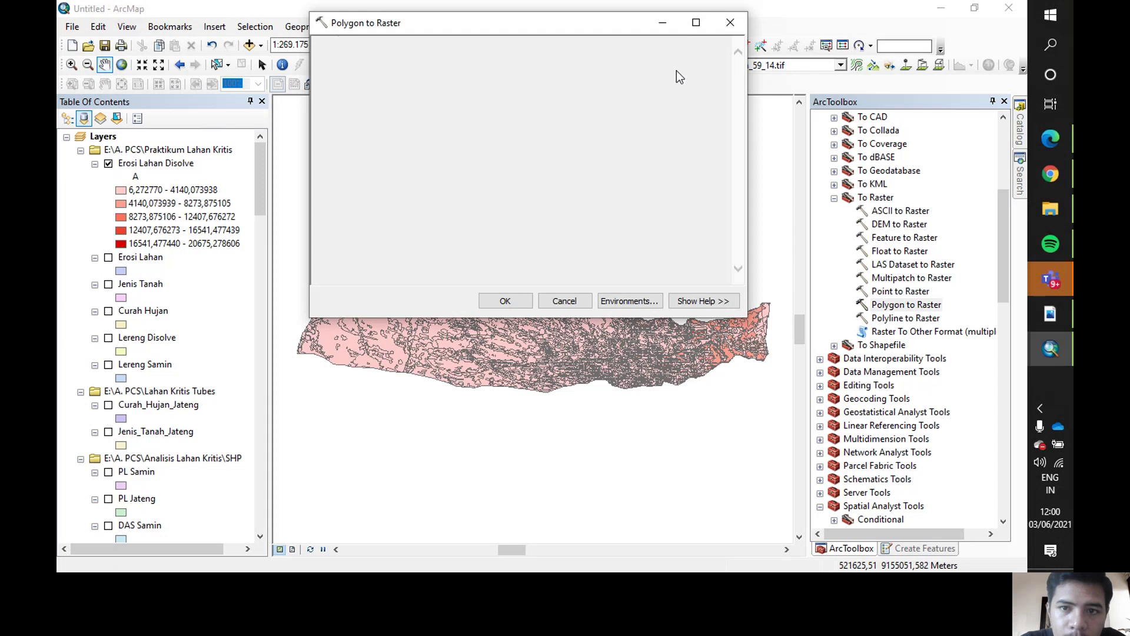
pyautogui.click(691, 66)
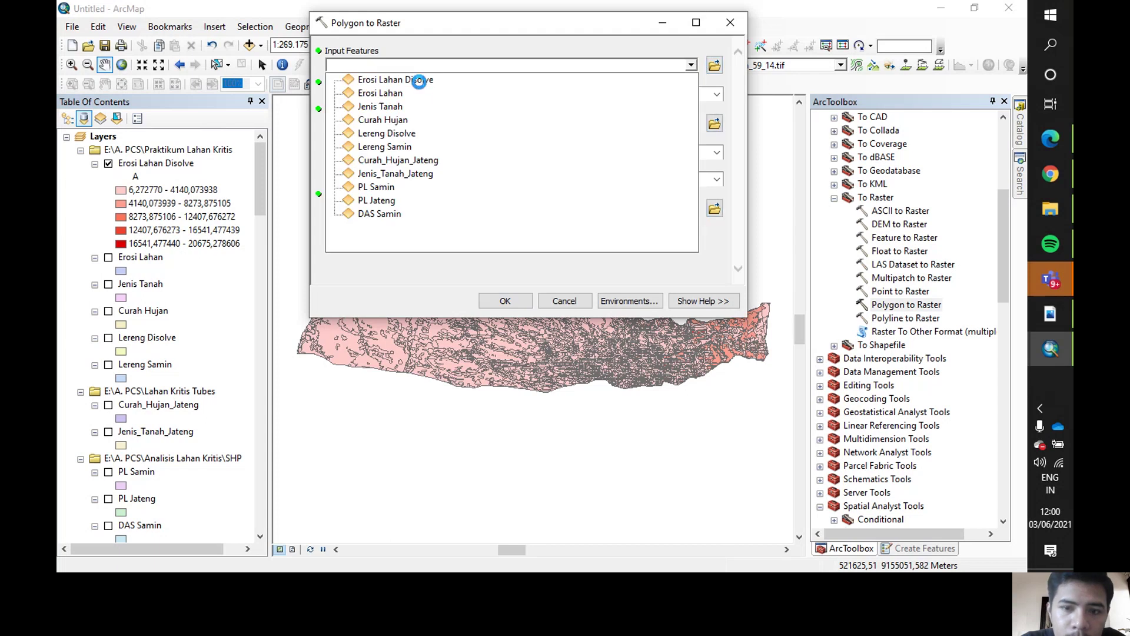
pyautogui.click(419, 81)
pyautogui.click(716, 94)
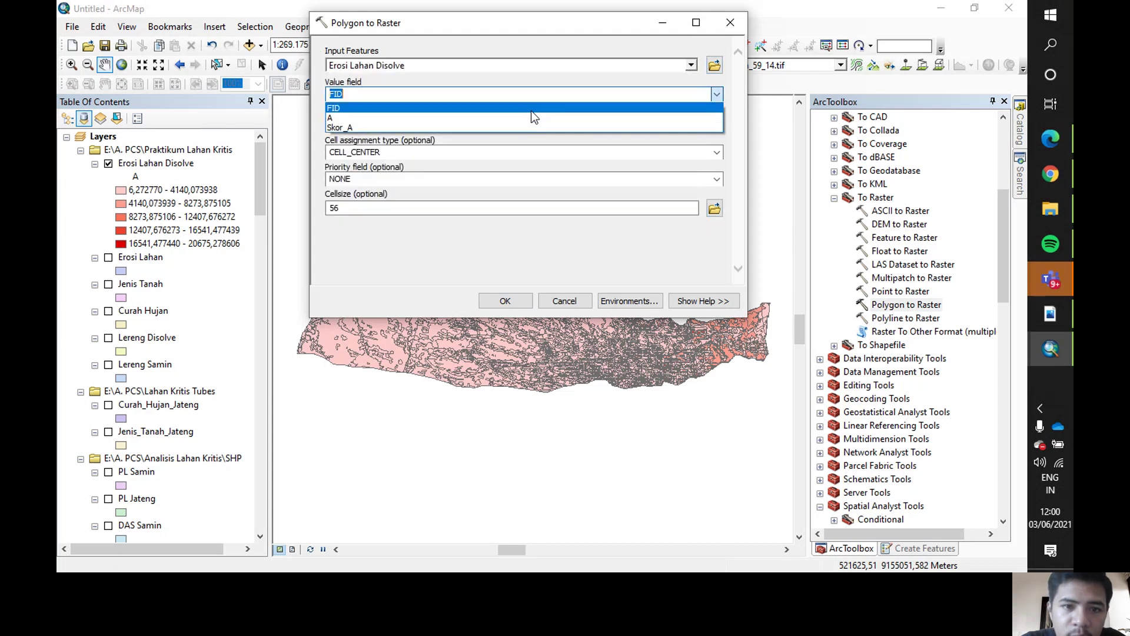
pyautogui.click(533, 127)
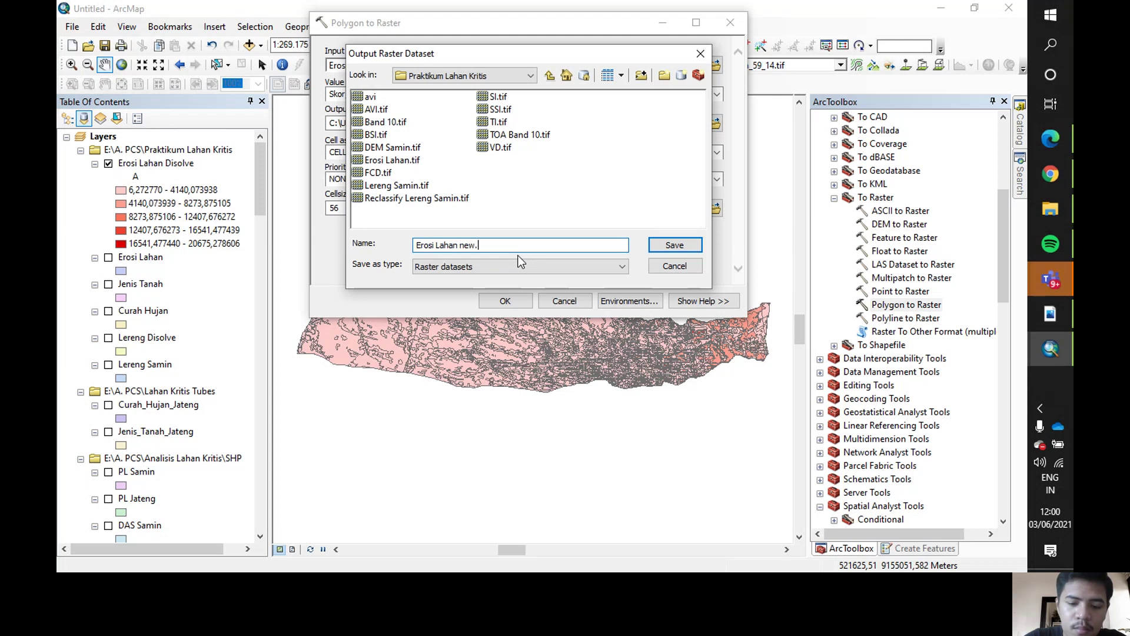
pyautogui.click(667, 243)
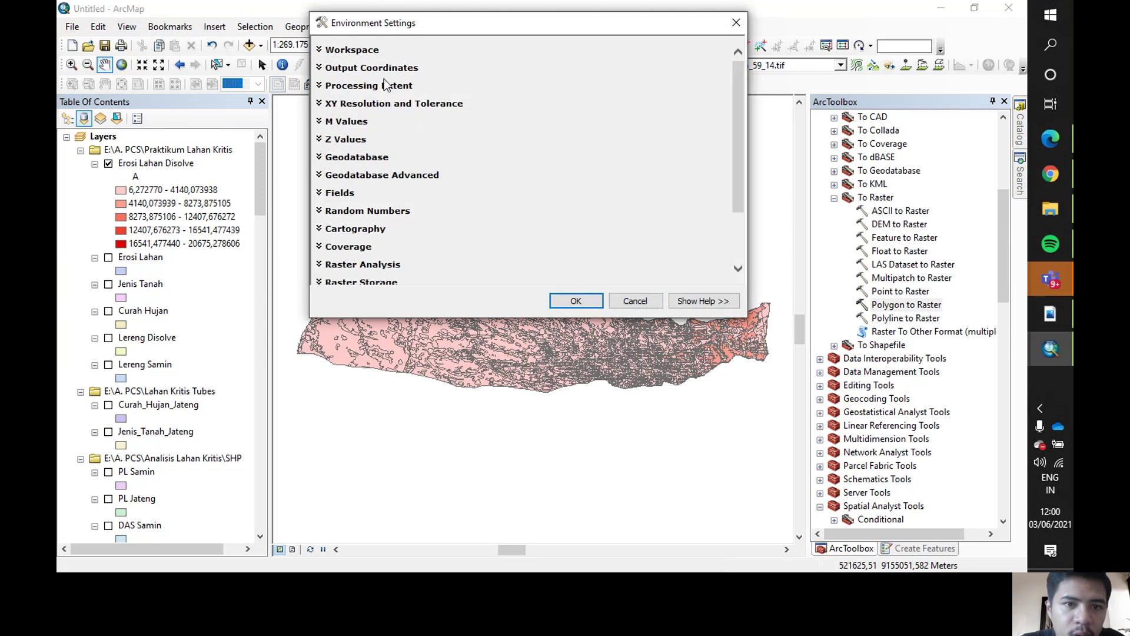
# Set the environment's output coordinate system to WGS 1984 UTM Zone 49S and run the Polygon to Raster conversion.
pyautogui.click(378, 68)
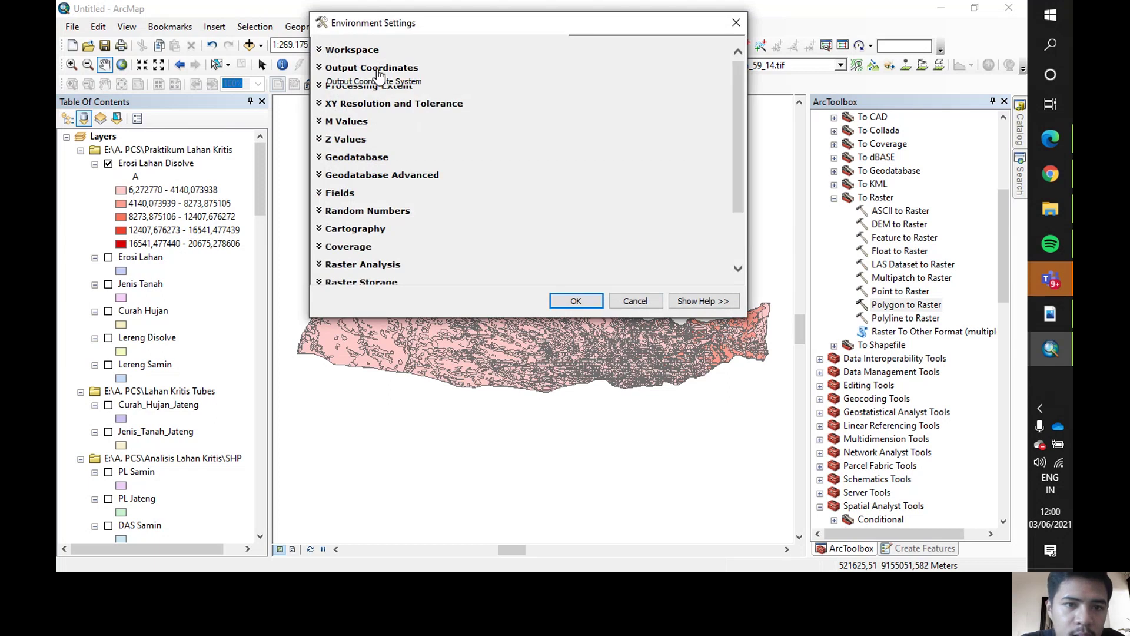
pyautogui.click(369, 96)
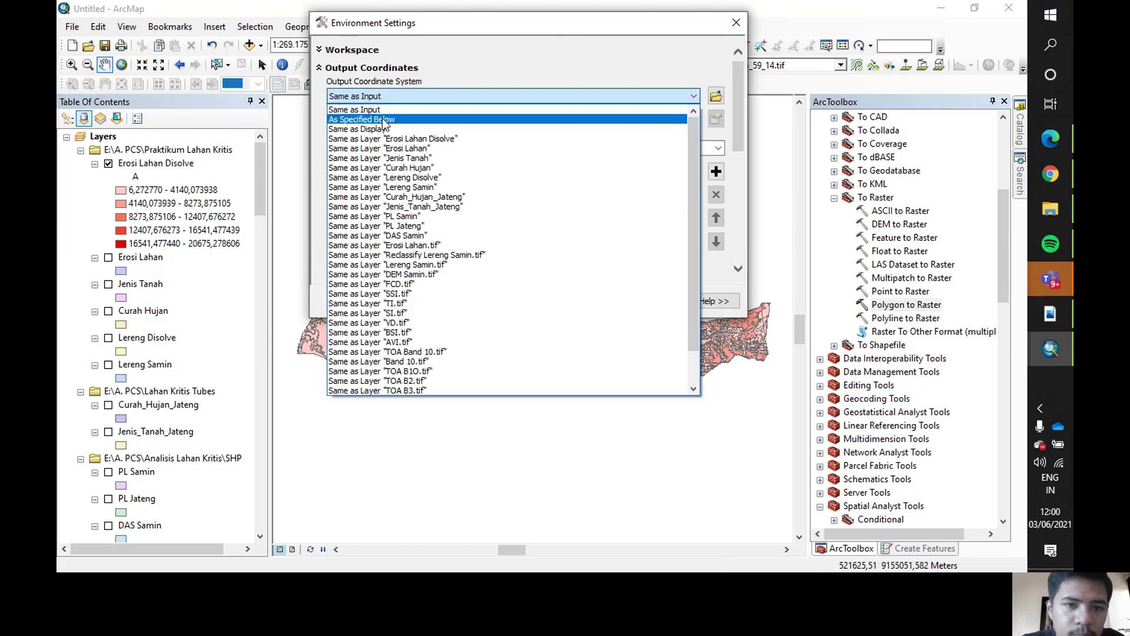
pyautogui.click(383, 117)
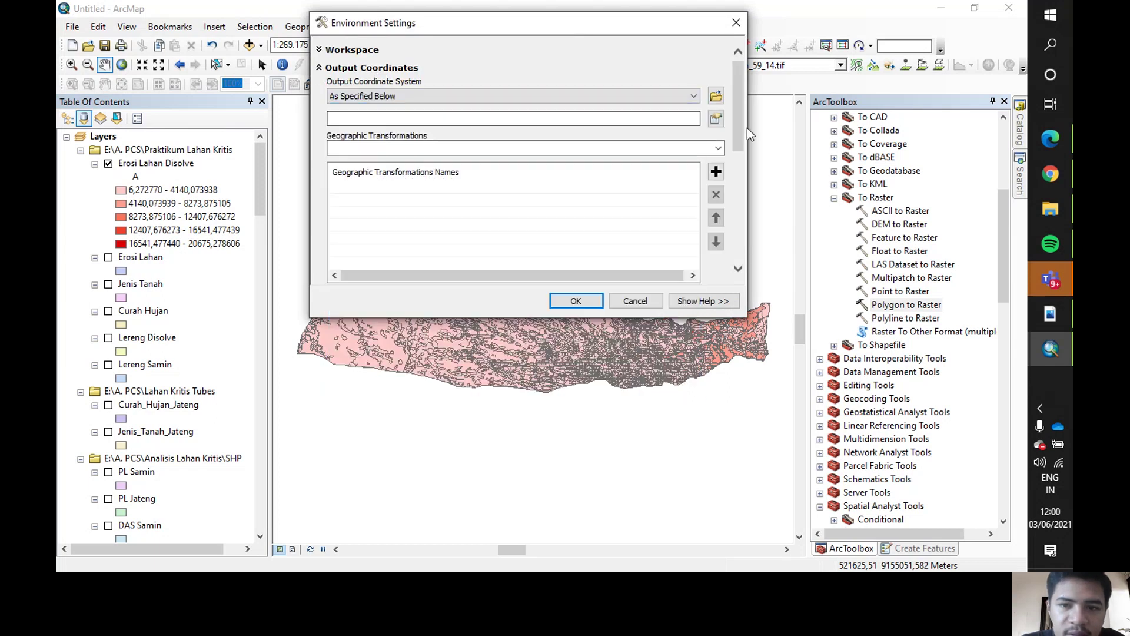
pyautogui.click(715, 119)
pyautogui.click(472, 112)
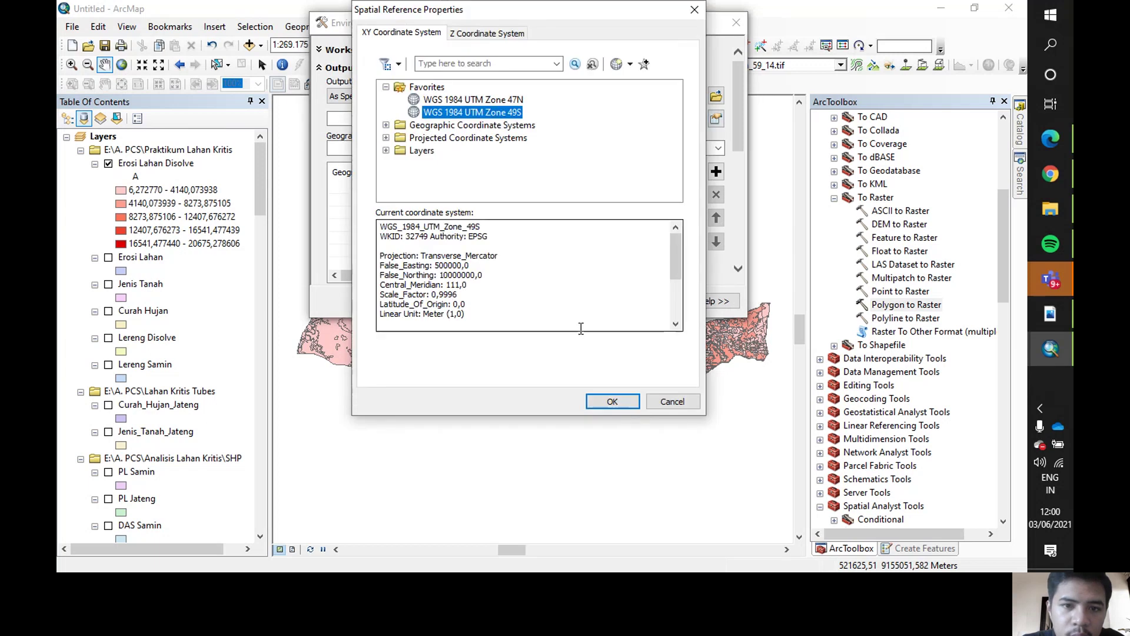
pyautogui.click(613, 401)
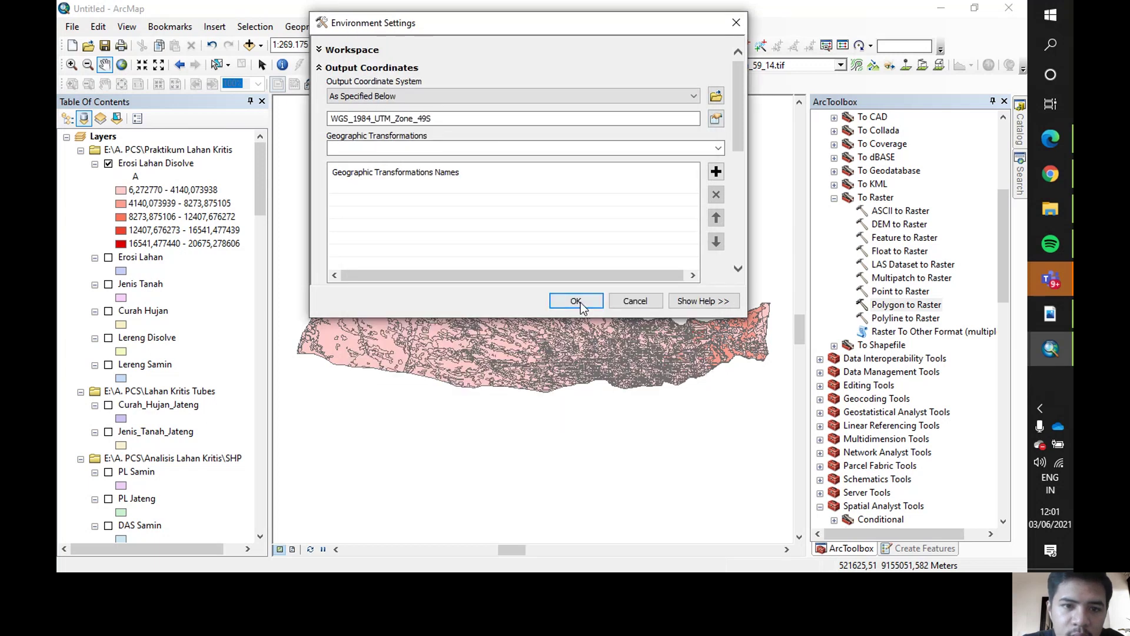
pyautogui.click(576, 301)
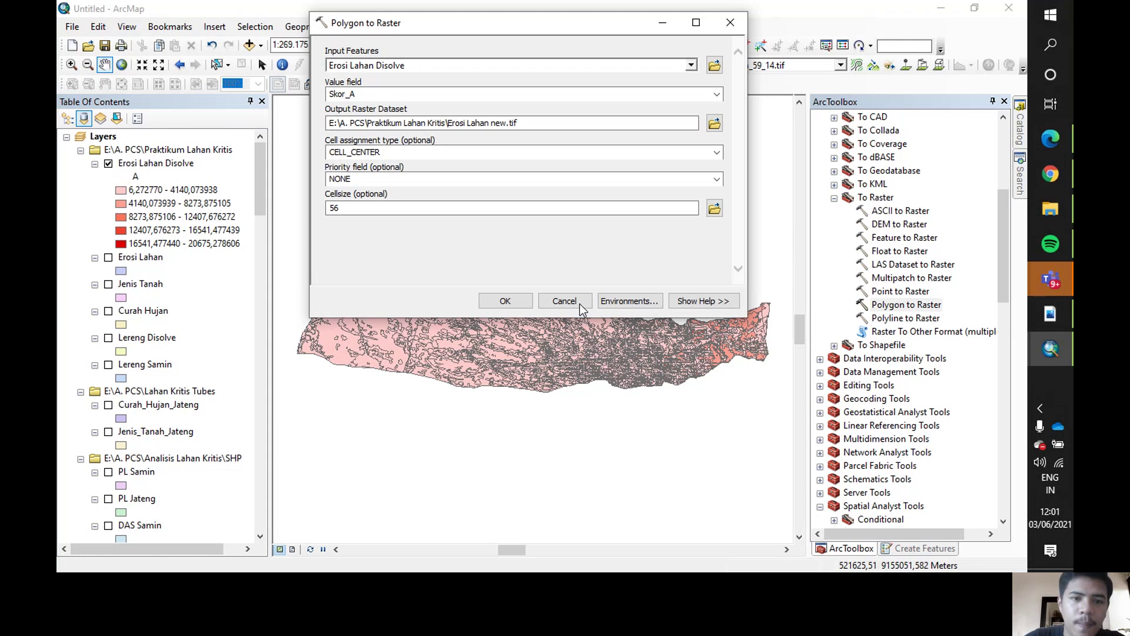
pyautogui.click(506, 301)
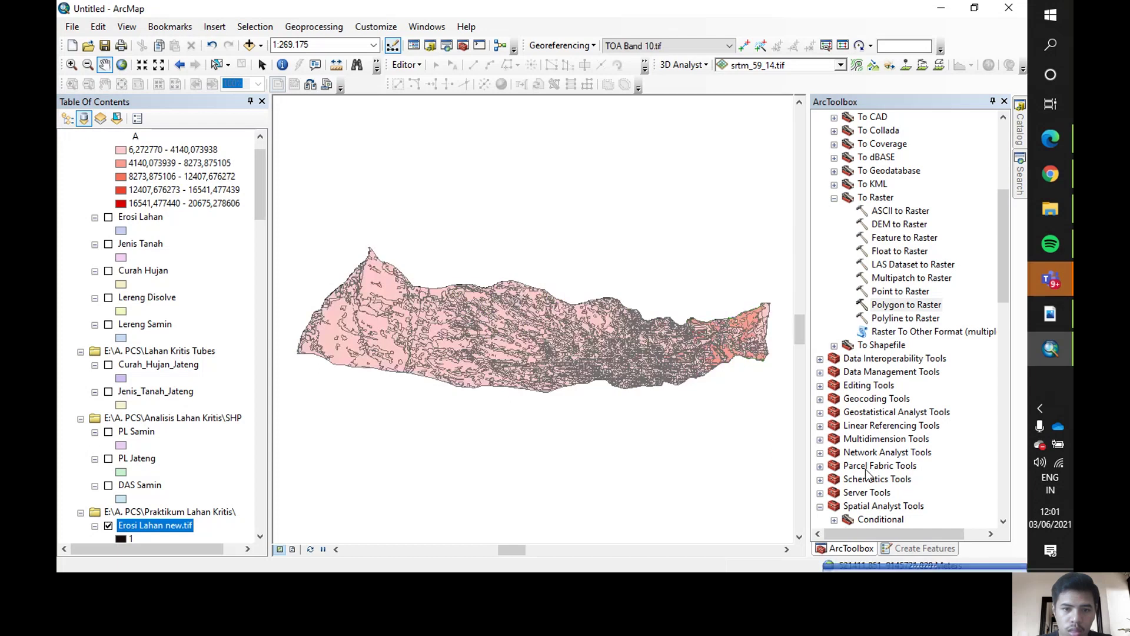
pyautogui.click(894, 539)
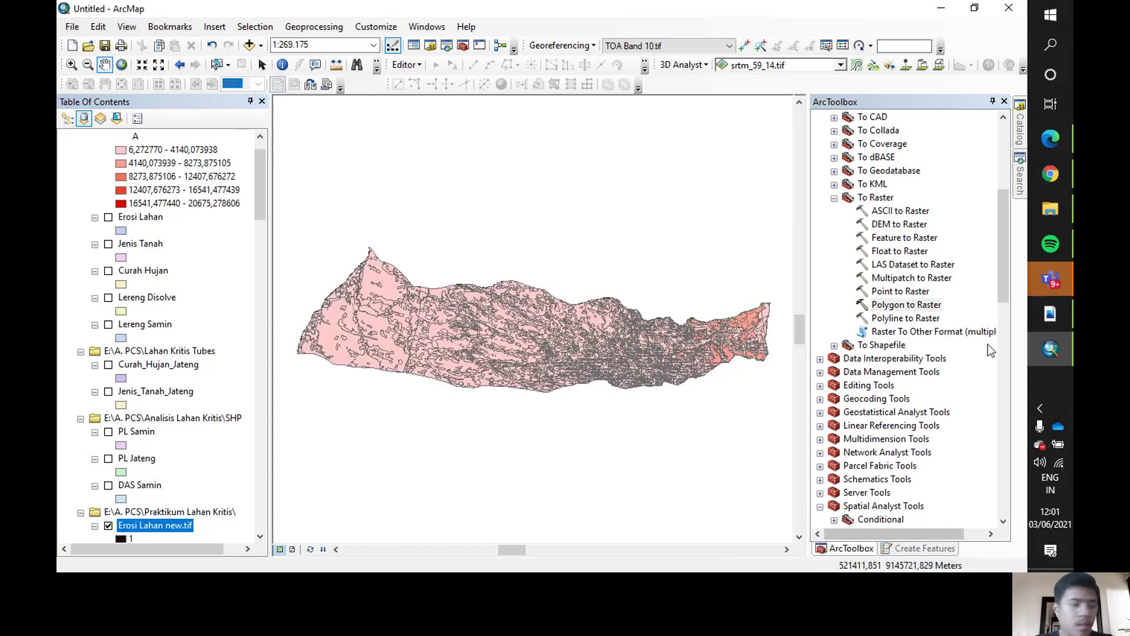
# Switch to the Analisis Lahan Kritis meeting in Microsoft Teams, mute the microphone, and return to ArcMap.
pyautogui.click(1050, 280)
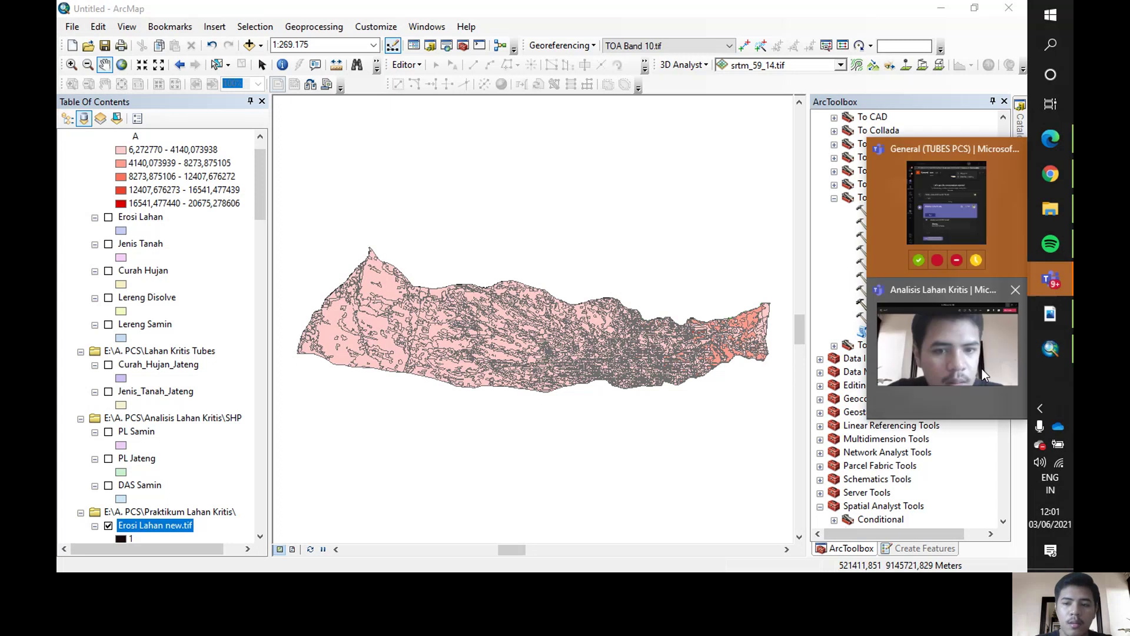
pyautogui.click(982, 369)
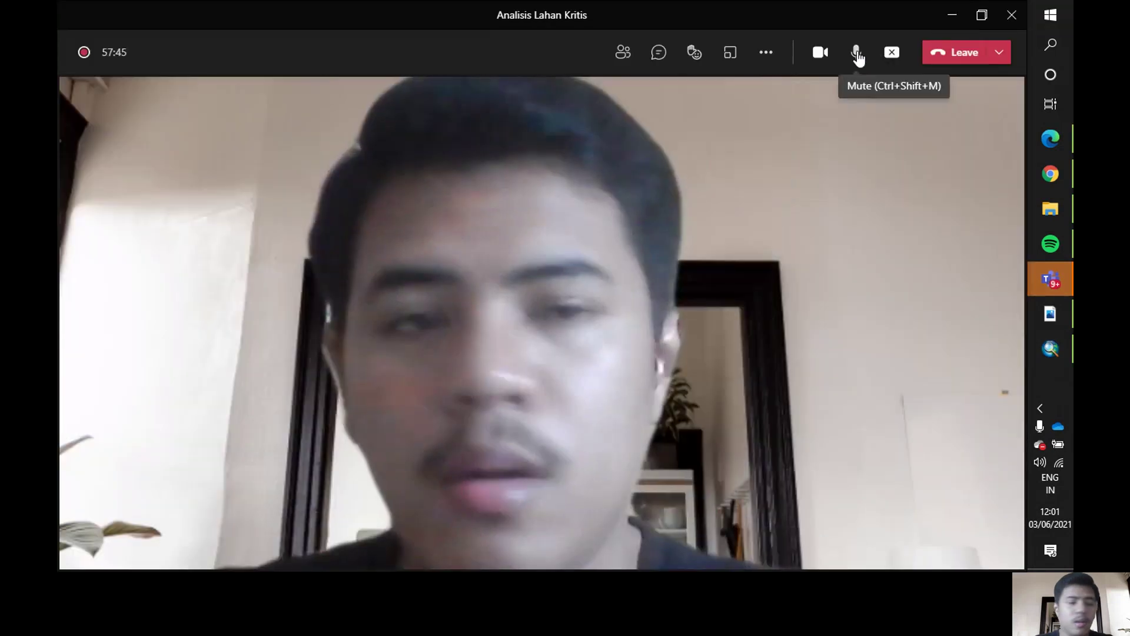
pyautogui.click(857, 54)
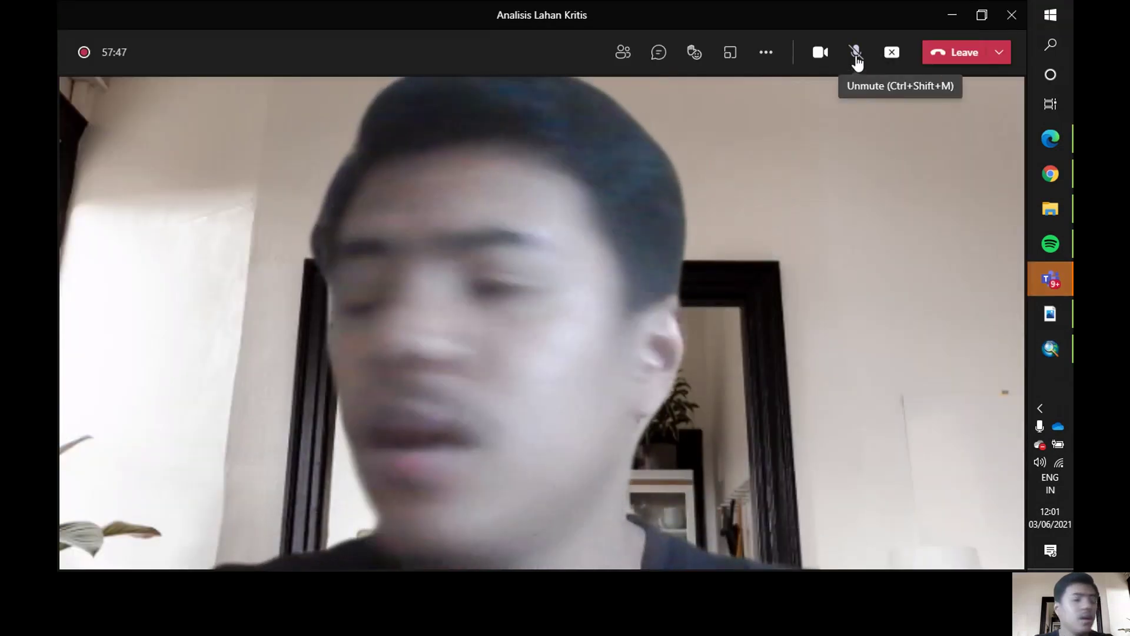
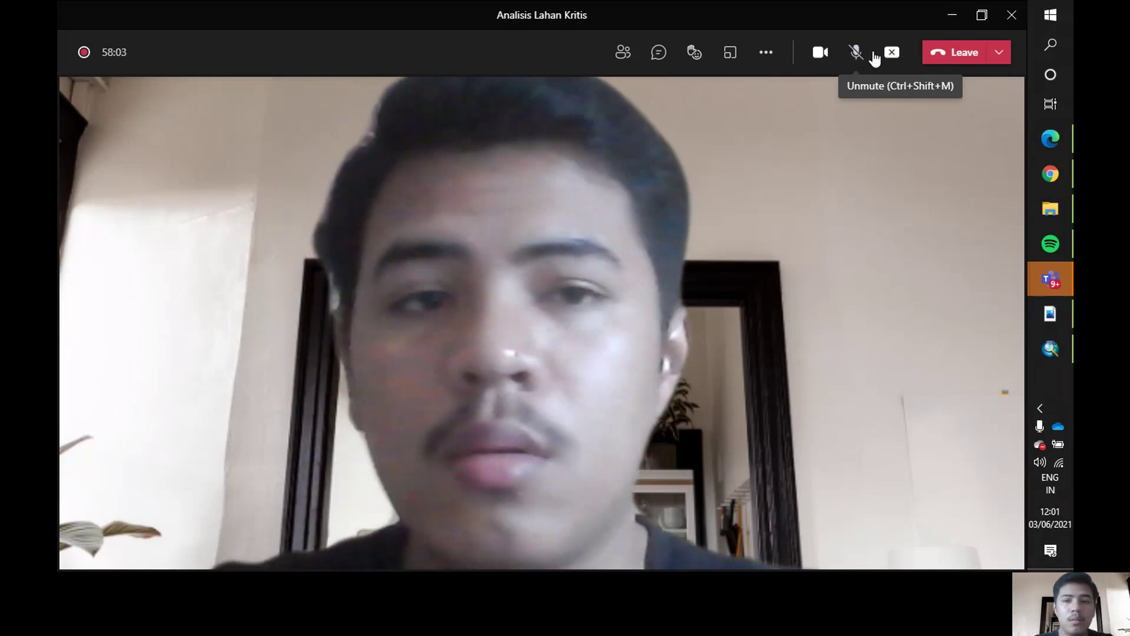
pyautogui.click(950, 15)
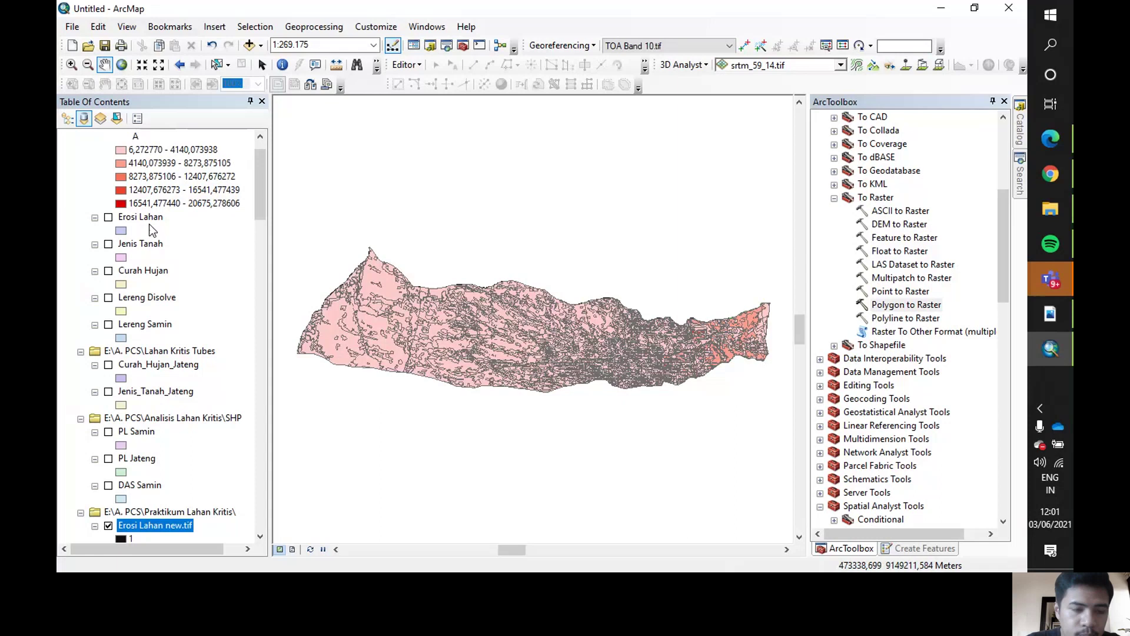
# Hide the Erosi Lahan Disolve layer to view the Erosi Lahan new.tif raster on the map.
pyautogui.scroll(3, 152, 229)
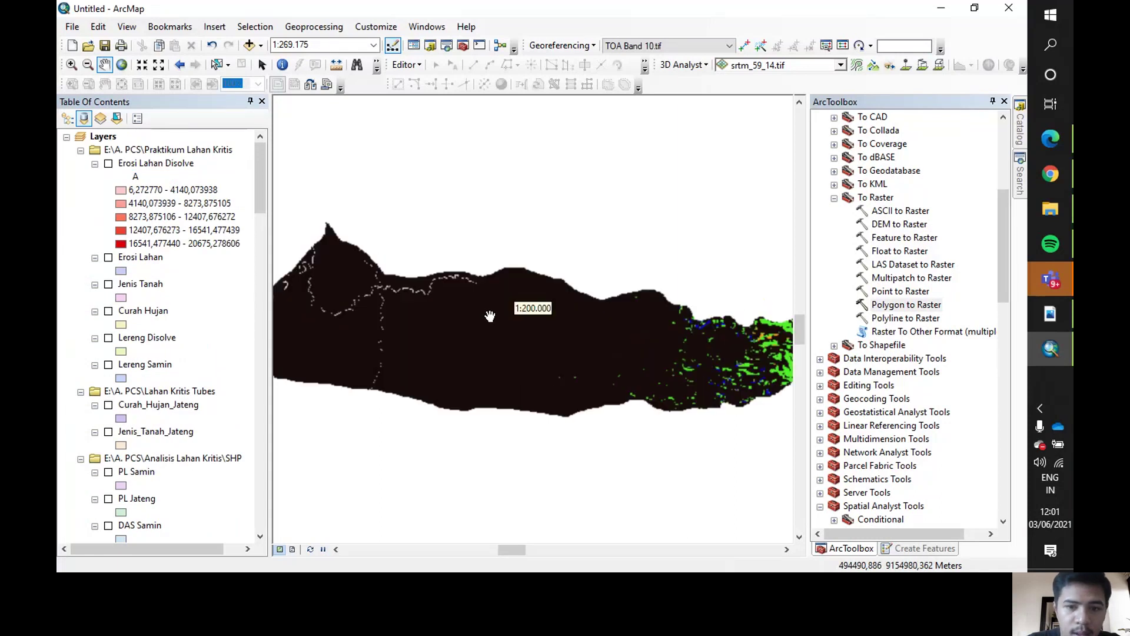
# Start the Reclassify tool with FCD.tif as the input raster and Value as the reclass field.
pyautogui.scroll(-1, 186, 344)
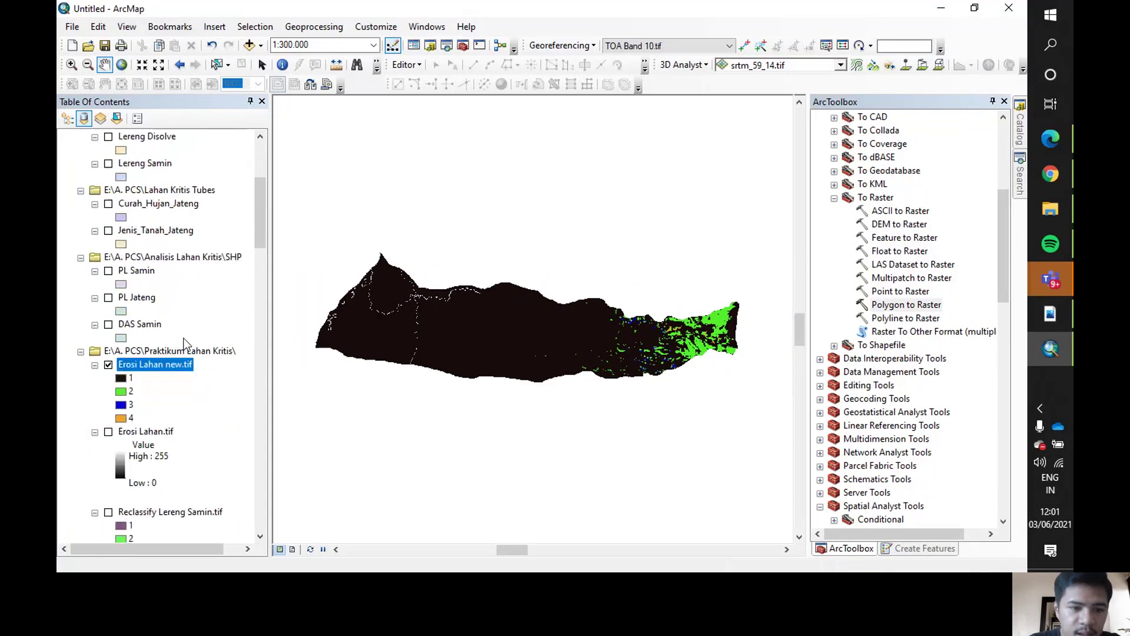
pyautogui.scroll(5, 186, 344)
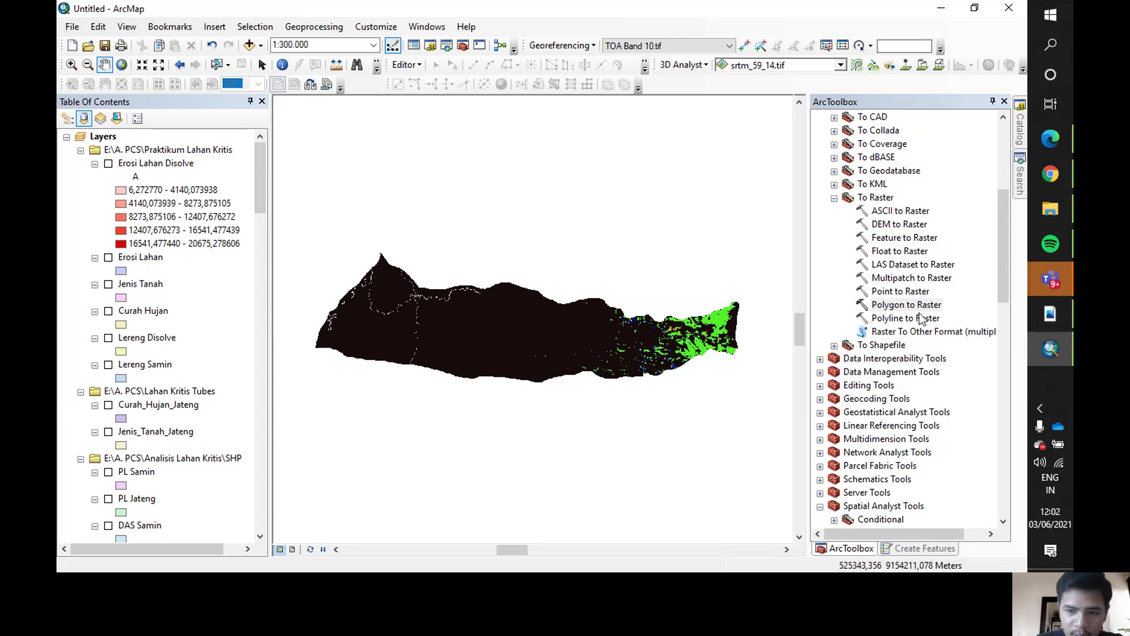
pyautogui.scroll(-17, 921, 318)
pyautogui.click(899, 346)
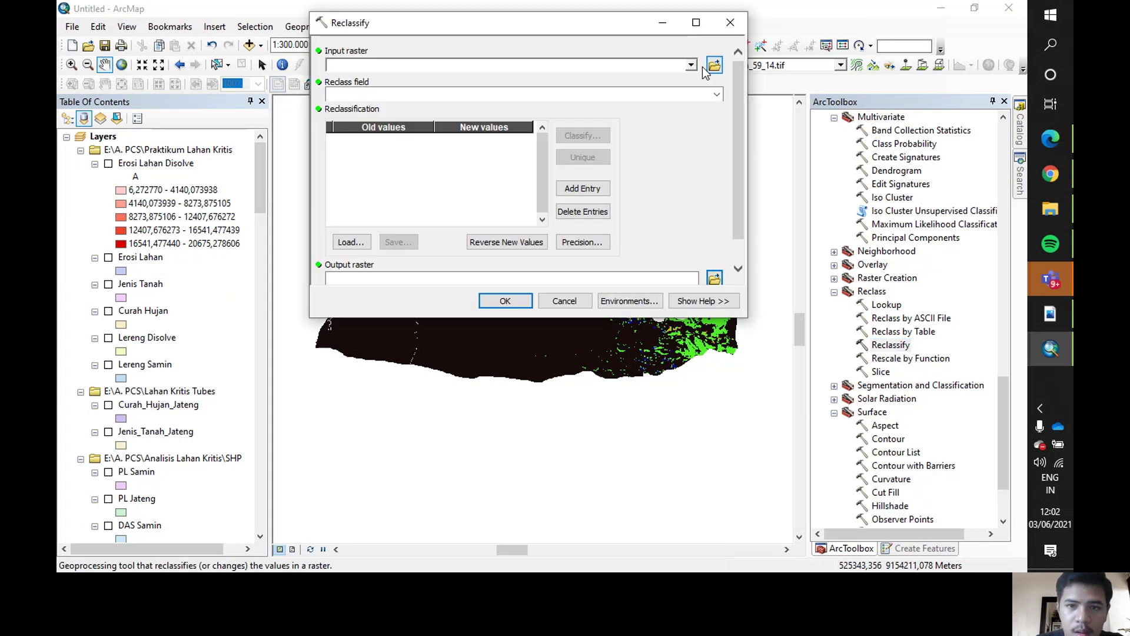
pyautogui.click(691, 65)
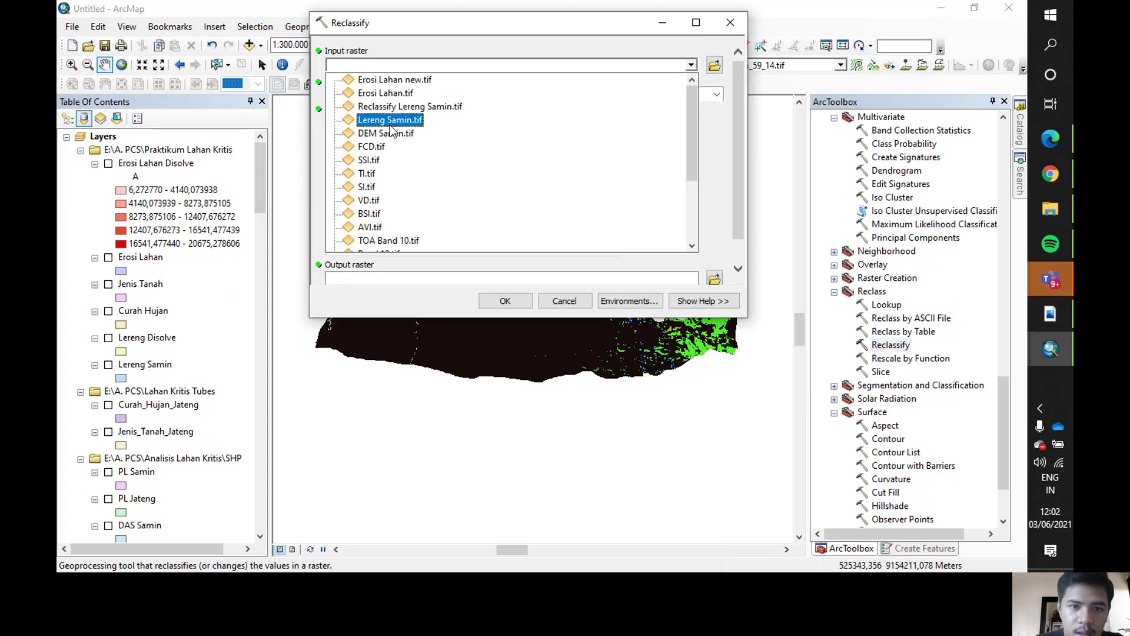
pyautogui.click(374, 147)
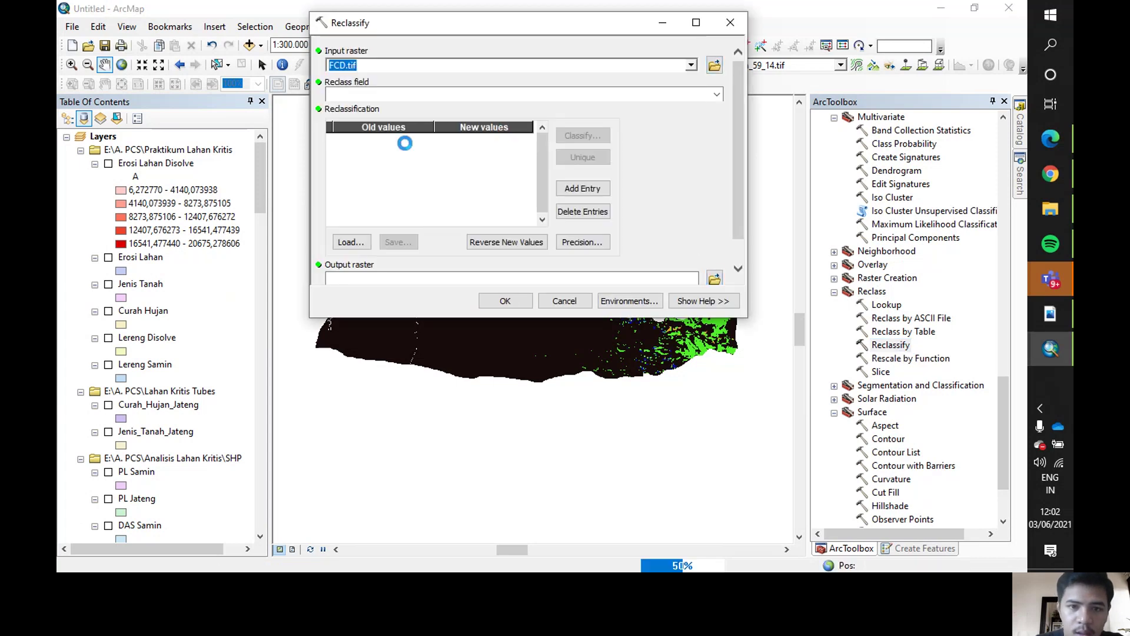
pyautogui.click(716, 96)
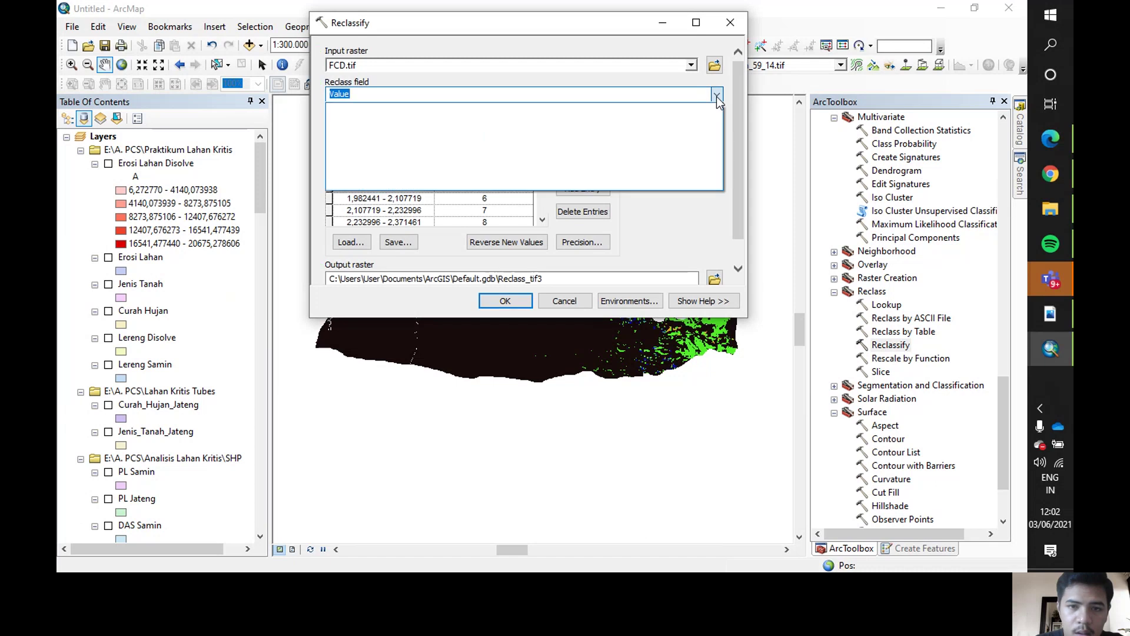
pyautogui.click(717, 96)
pyautogui.click(716, 96)
pyautogui.click(717, 96)
# Classify the FCD.tif values into 5 classes using the Equal Interval method.
pyautogui.click(597, 143)
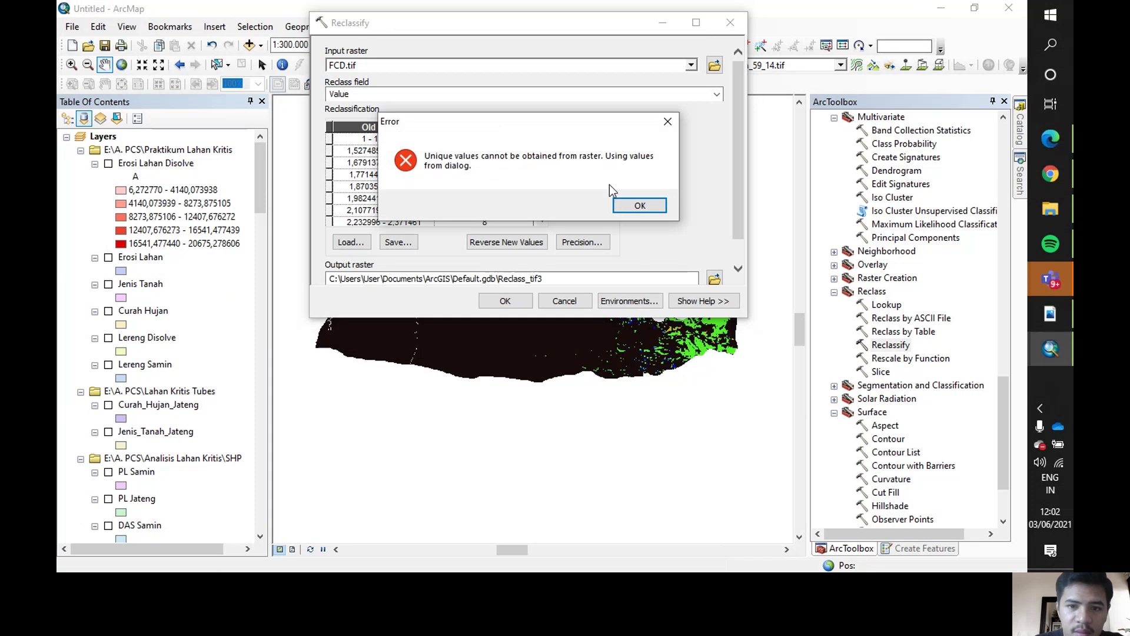
pyautogui.click(627, 201)
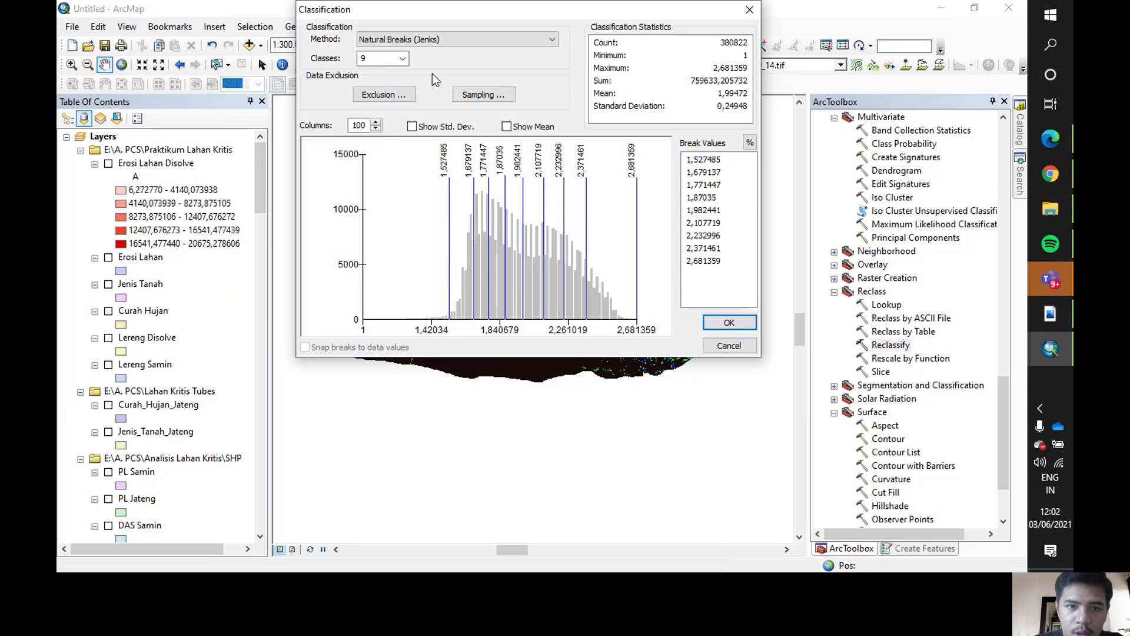
pyautogui.click(403, 59)
pyautogui.click(369, 92)
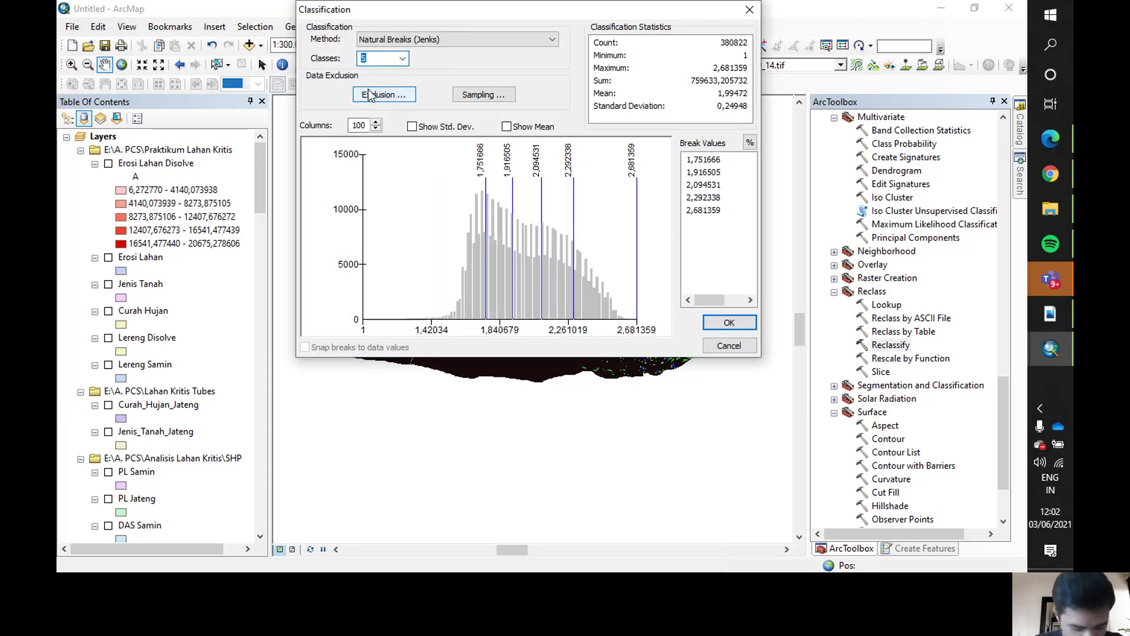
pyautogui.click(552, 39)
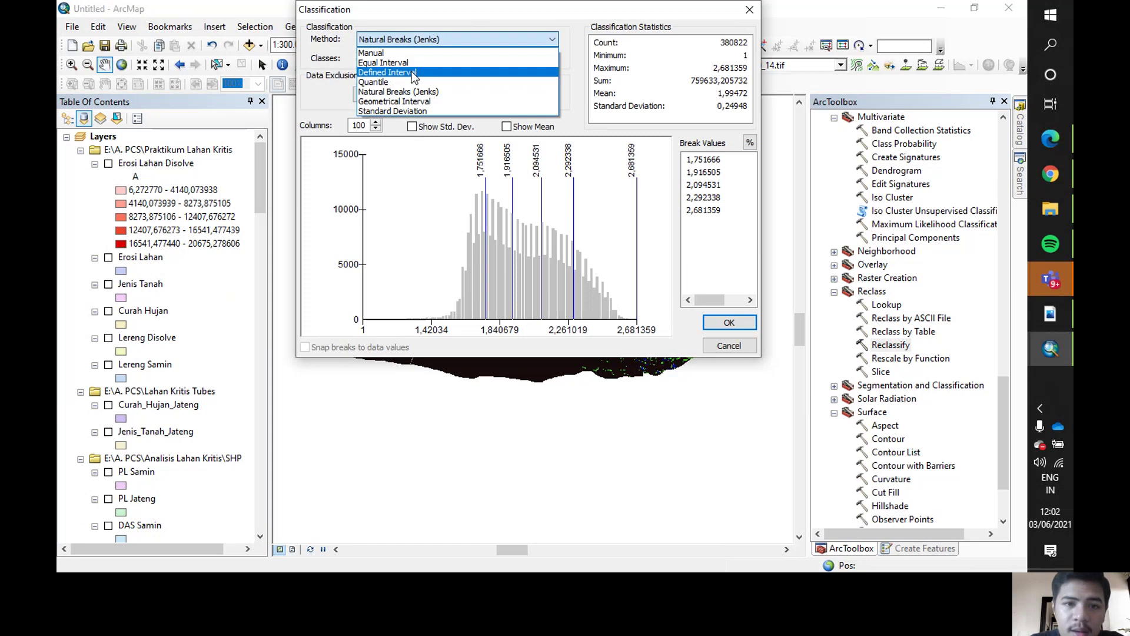
pyautogui.click(409, 66)
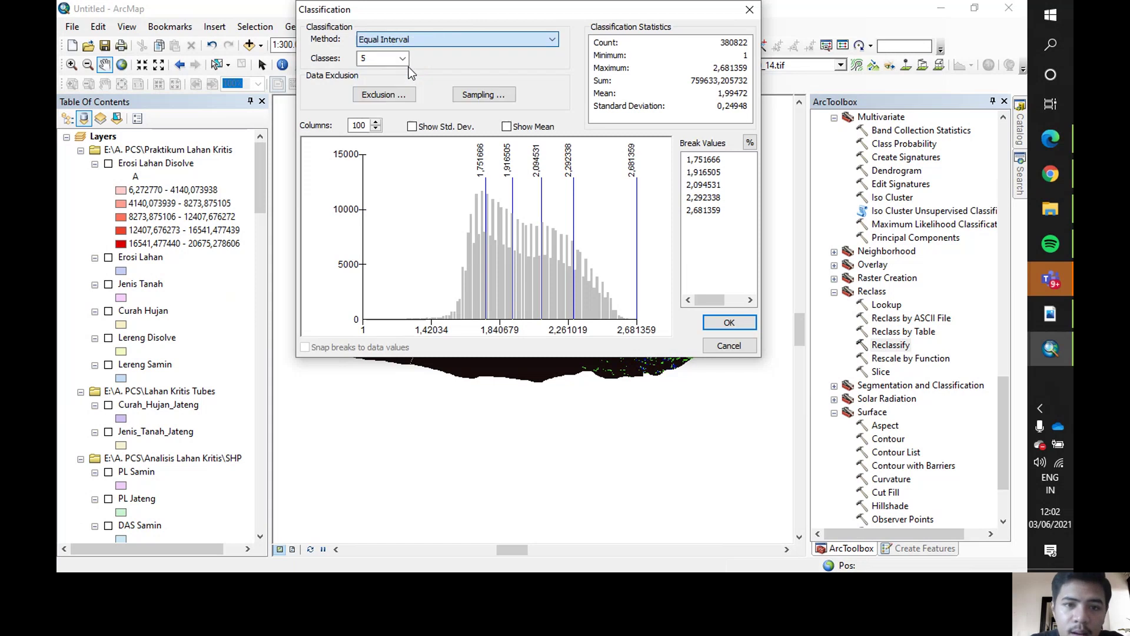
pyautogui.click(729, 325)
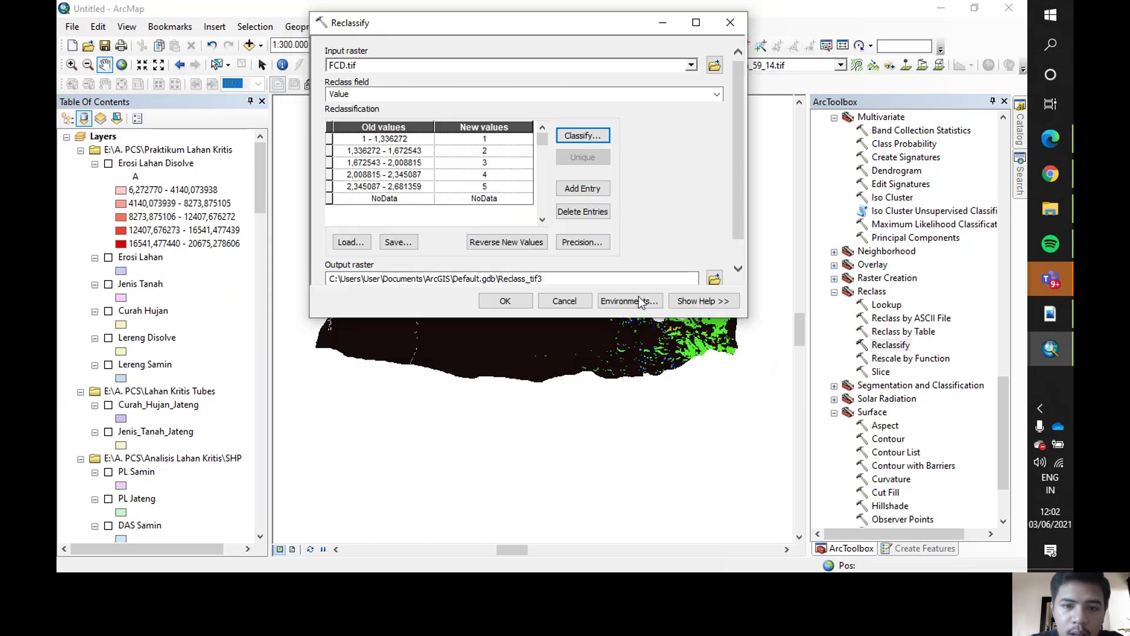
# Save the output raster as Reclassify FCD.tif in the Praktikum Lahan Kritis folder and run the reclassification.
pyautogui.click(716, 278)
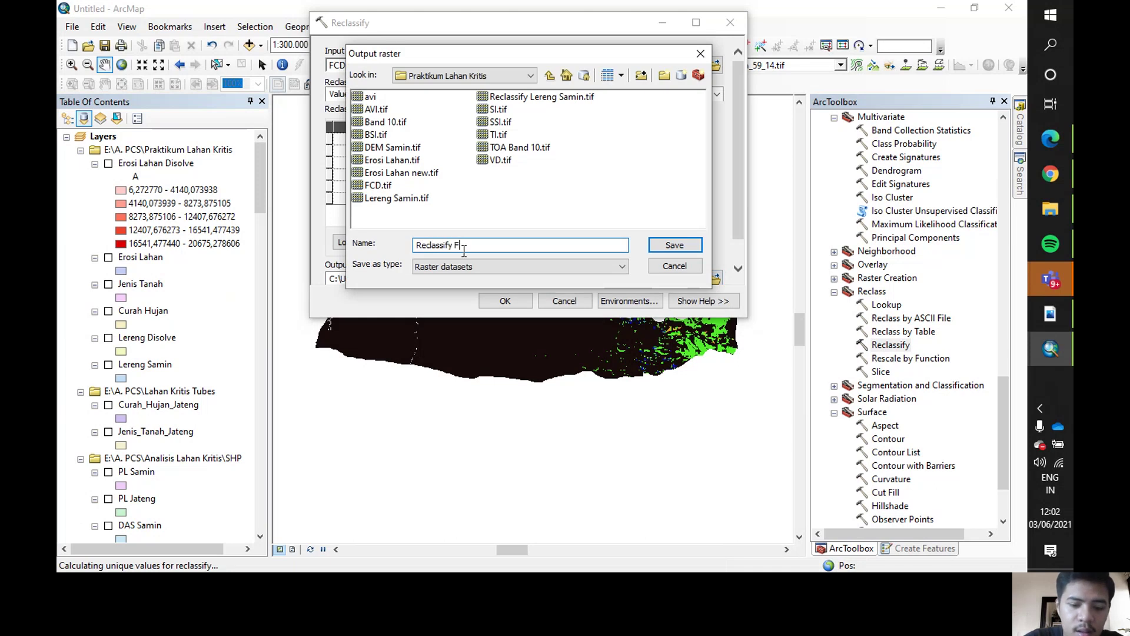
pyautogui.press('Return')
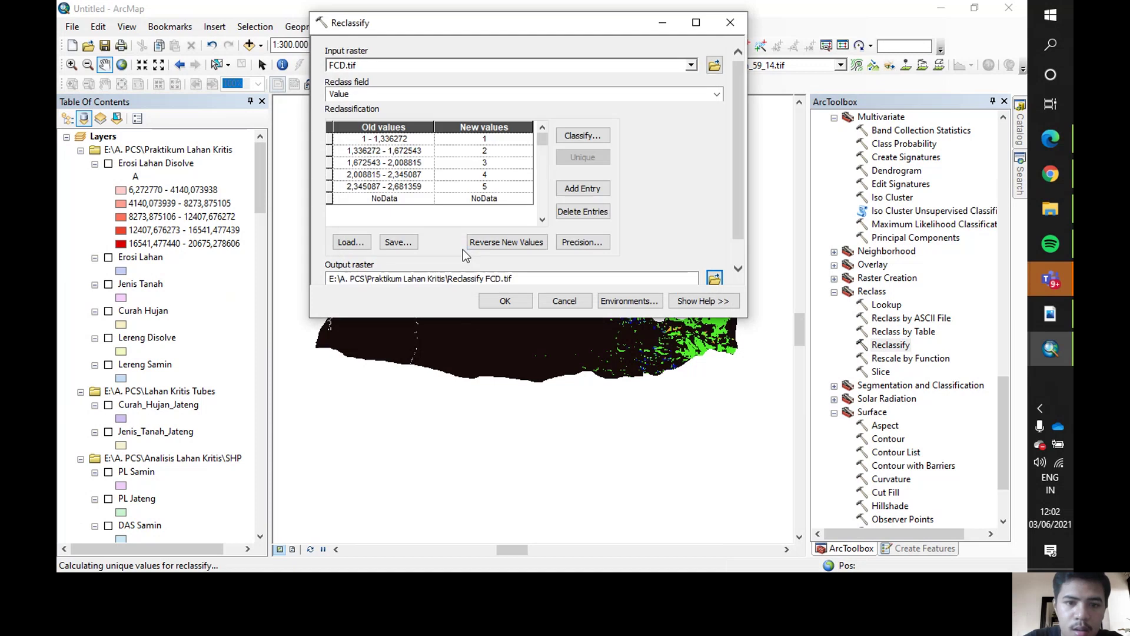
pyautogui.click(505, 301)
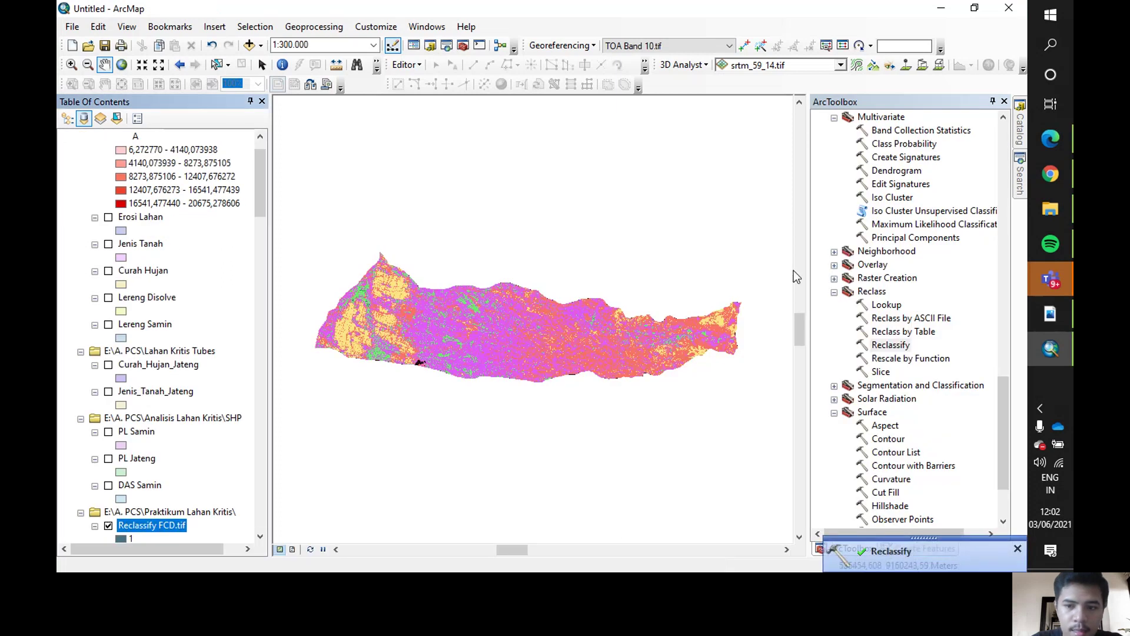
# Turn on the Reclassify Lereng Samin.tif layer alongside the reclassified FCD and new erosion rasters.
pyautogui.scroll(-1, 890, 257)
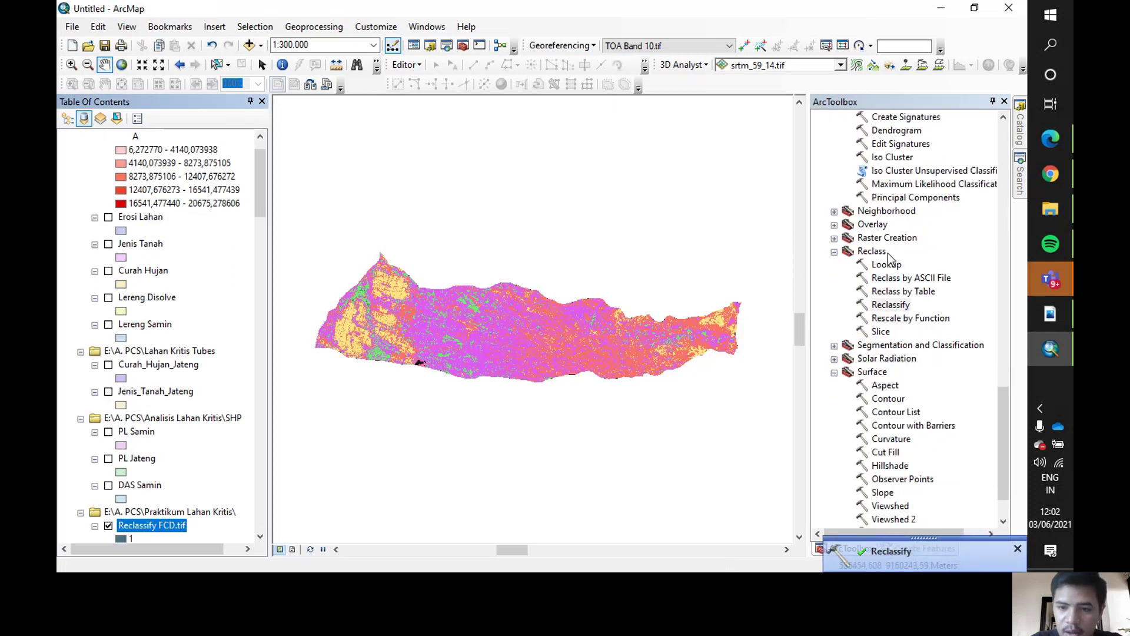
pyautogui.scroll(1, 246, 211)
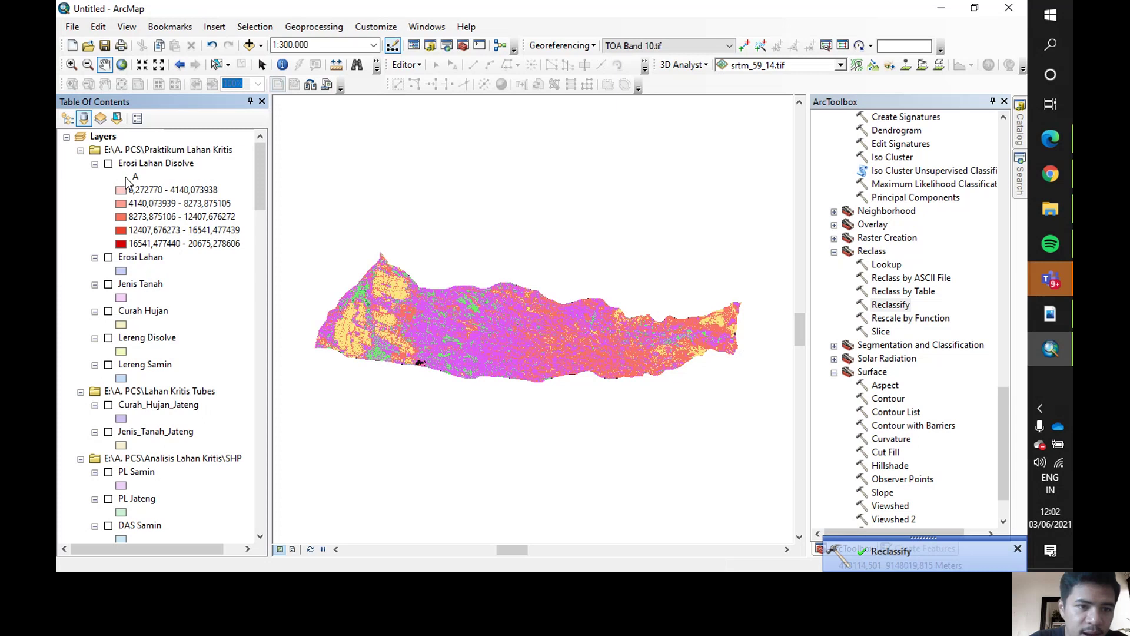
pyautogui.scroll(-8, 171, 238)
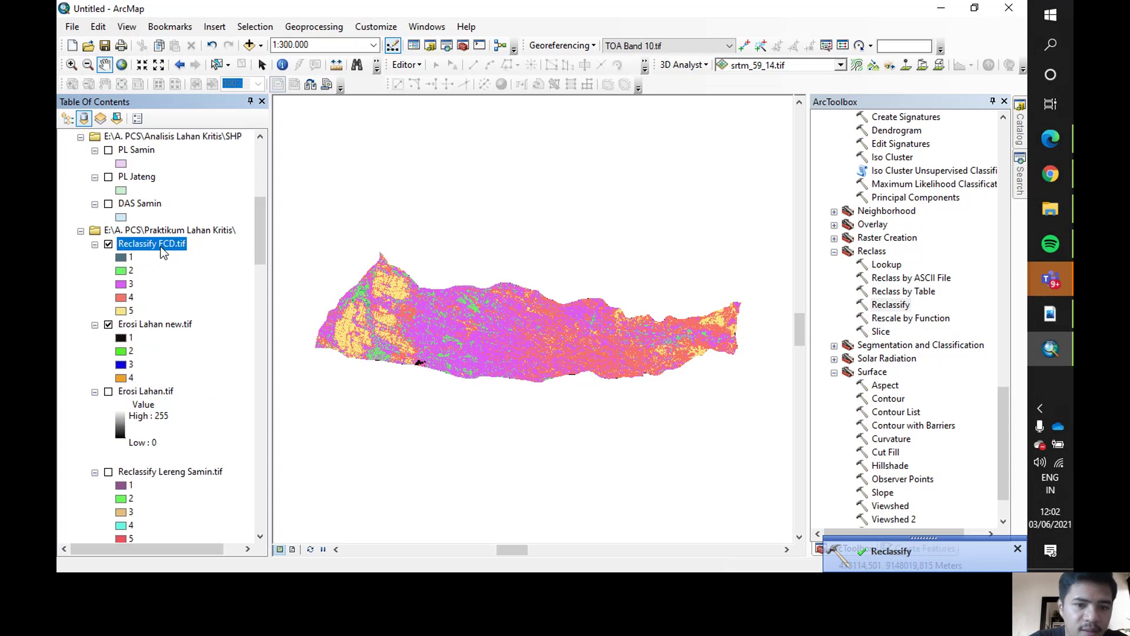
pyautogui.scroll(-2, 165, 246)
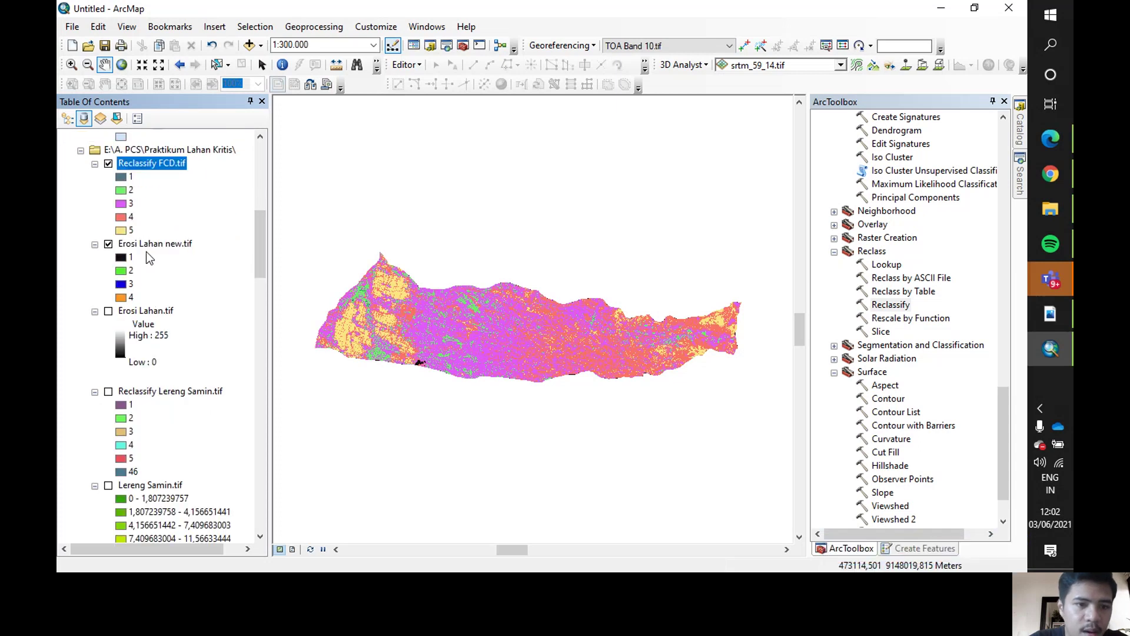
pyautogui.scroll(-3, 185, 258)
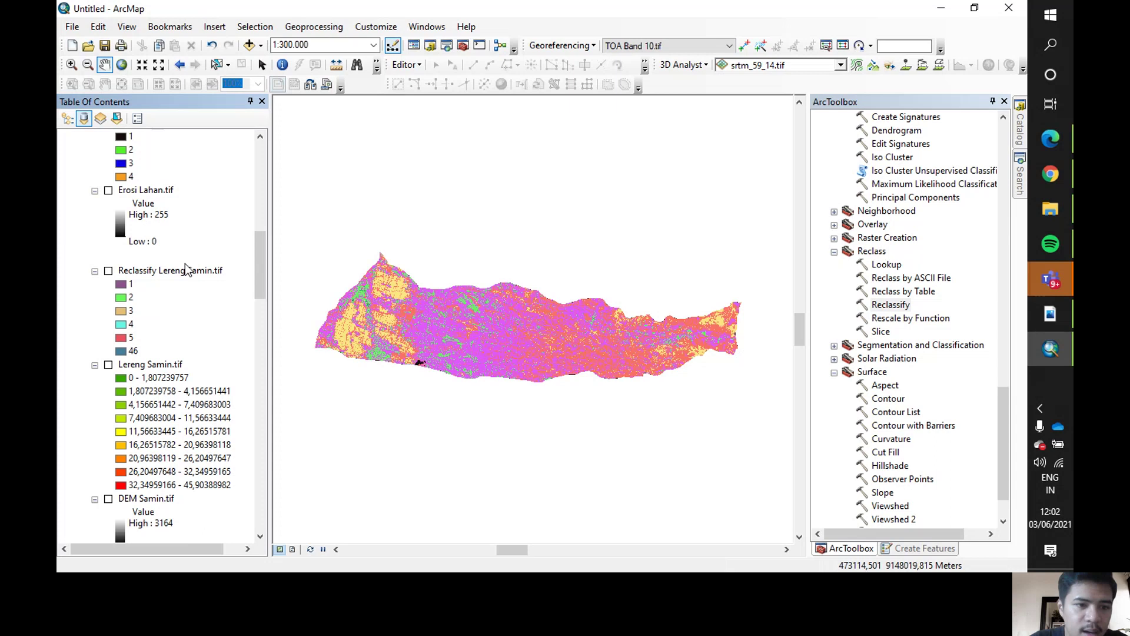
pyautogui.click(108, 271)
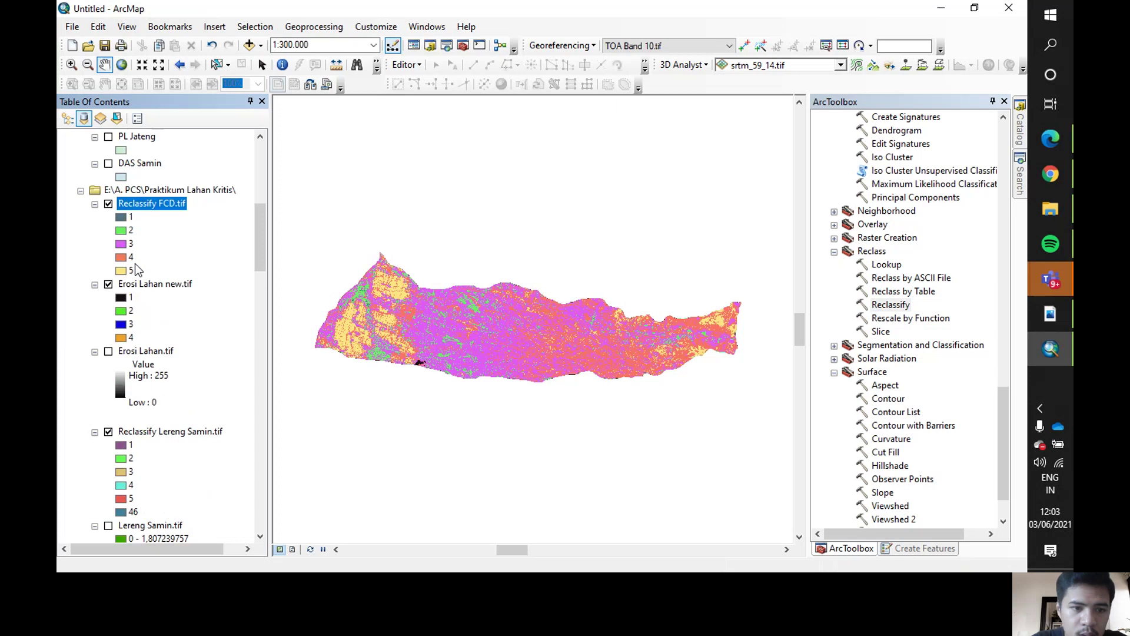
pyautogui.scroll(2, 135, 263)
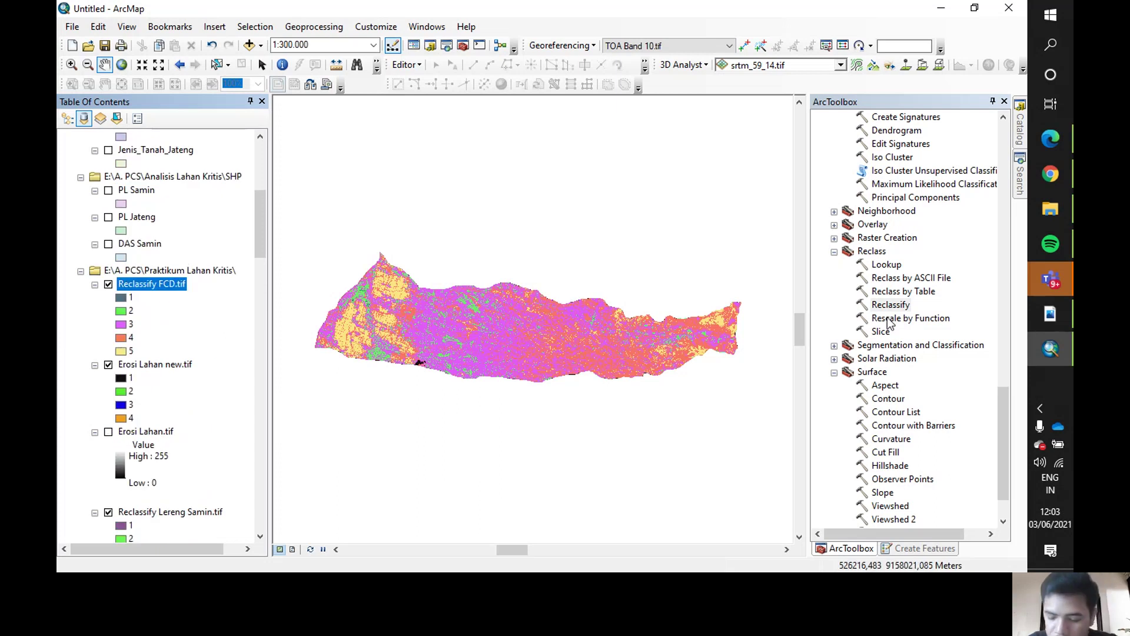
# Start the Spatial Analyst Weighted Overlay tool and add Erosi Lahan new.tif to its table with the Value field.
pyautogui.scroll(-2, 890, 324)
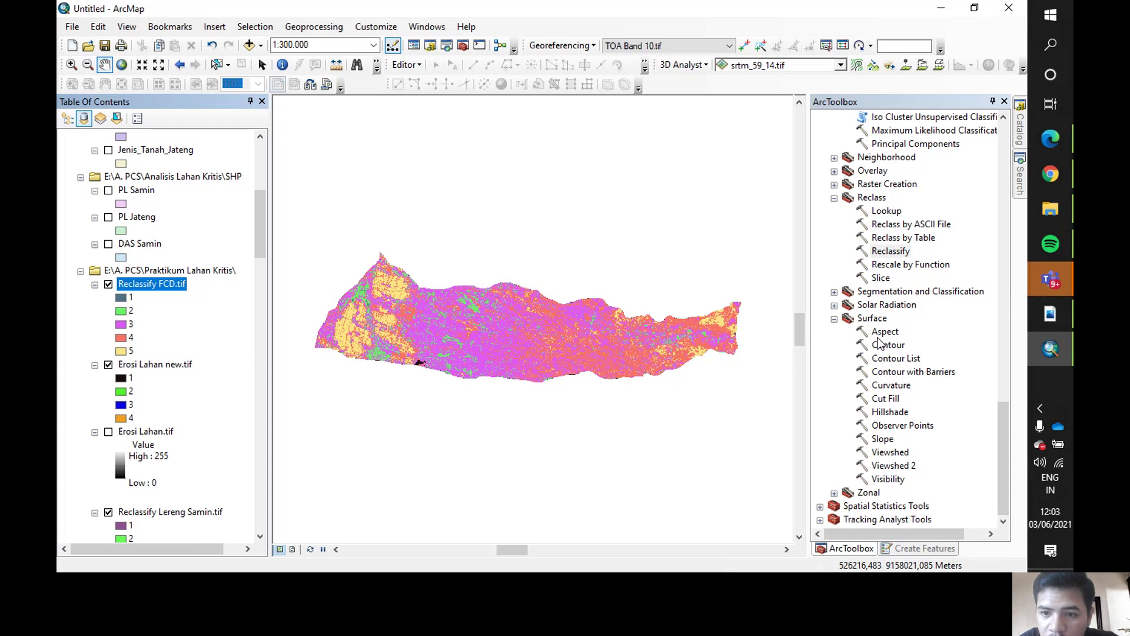
pyautogui.scroll(3, 878, 342)
pyautogui.doubleClick(873, 292)
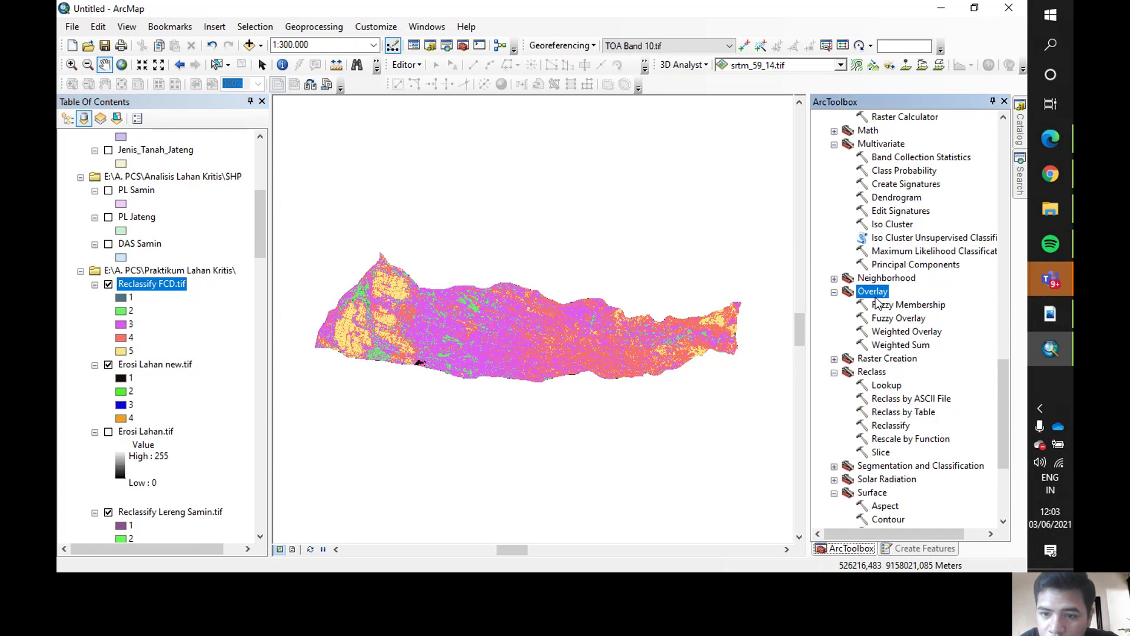
pyautogui.click(906, 332)
pyautogui.doubleClick(906, 334)
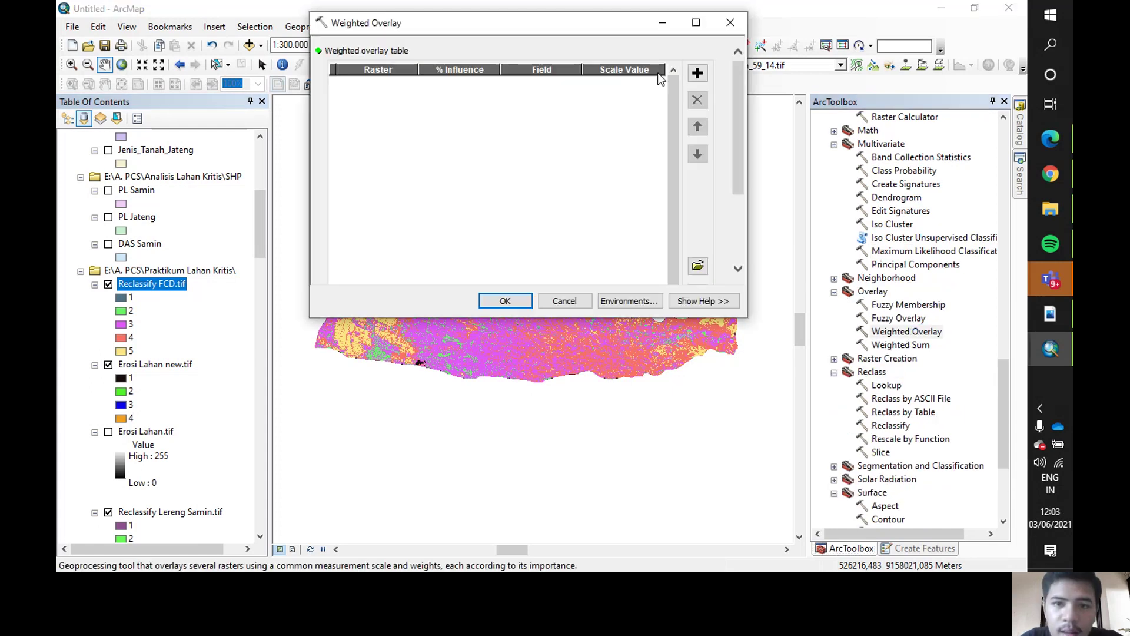
pyautogui.click(695, 74)
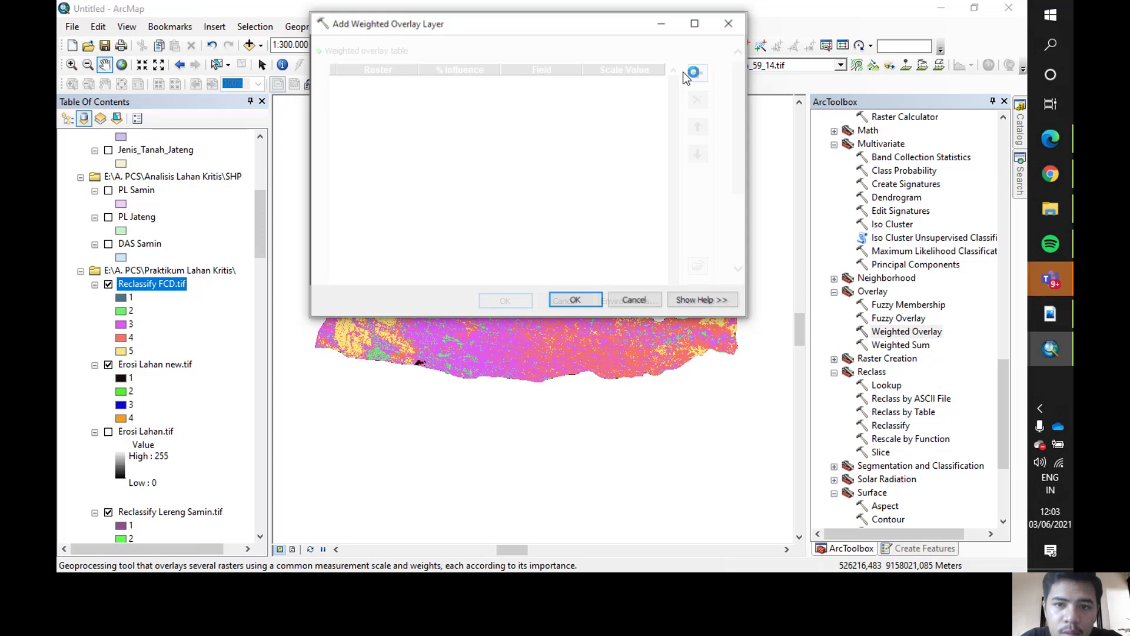
pyautogui.click(692, 66)
pyautogui.click(394, 93)
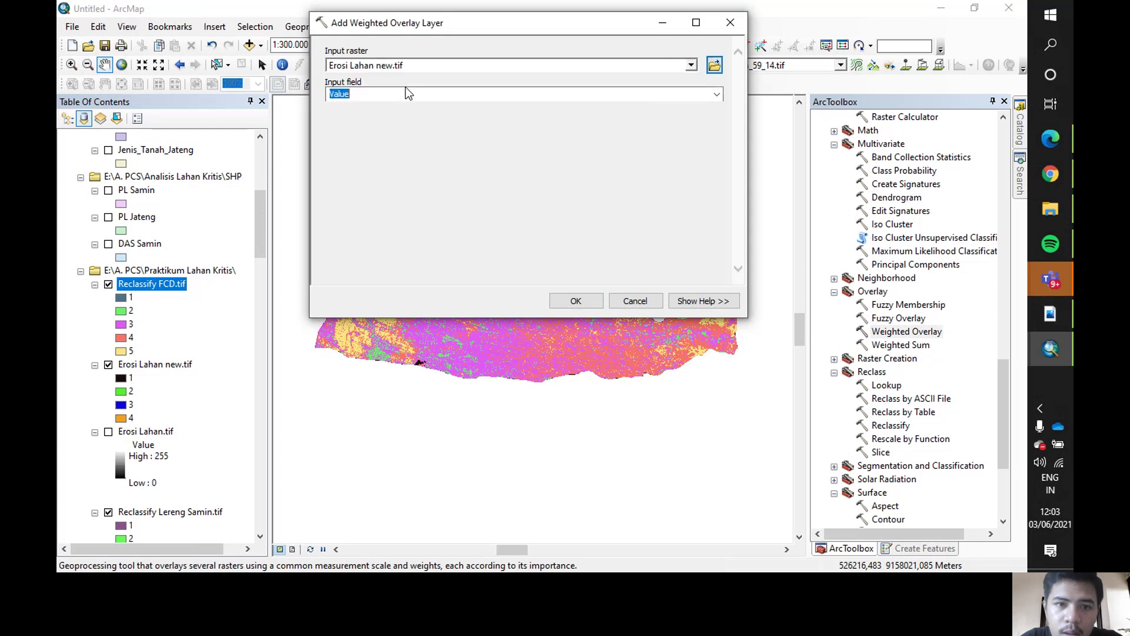
pyautogui.click(582, 303)
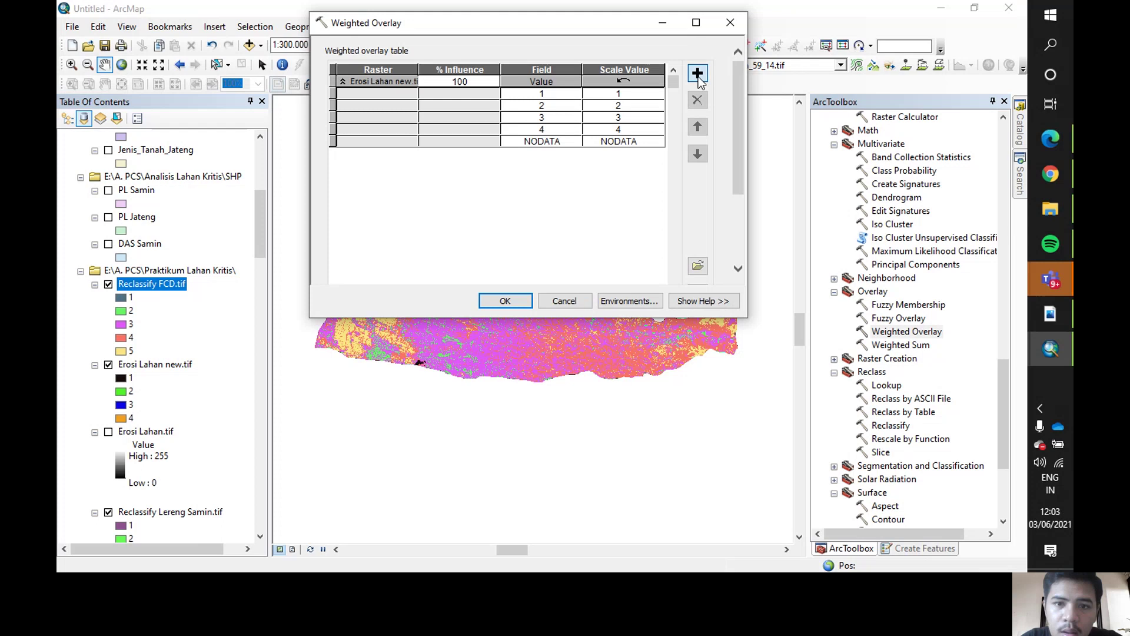
# Add Reclassify FCD.tif to the weighted overlay table.
pyautogui.click(698, 76)
pyautogui.click(689, 66)
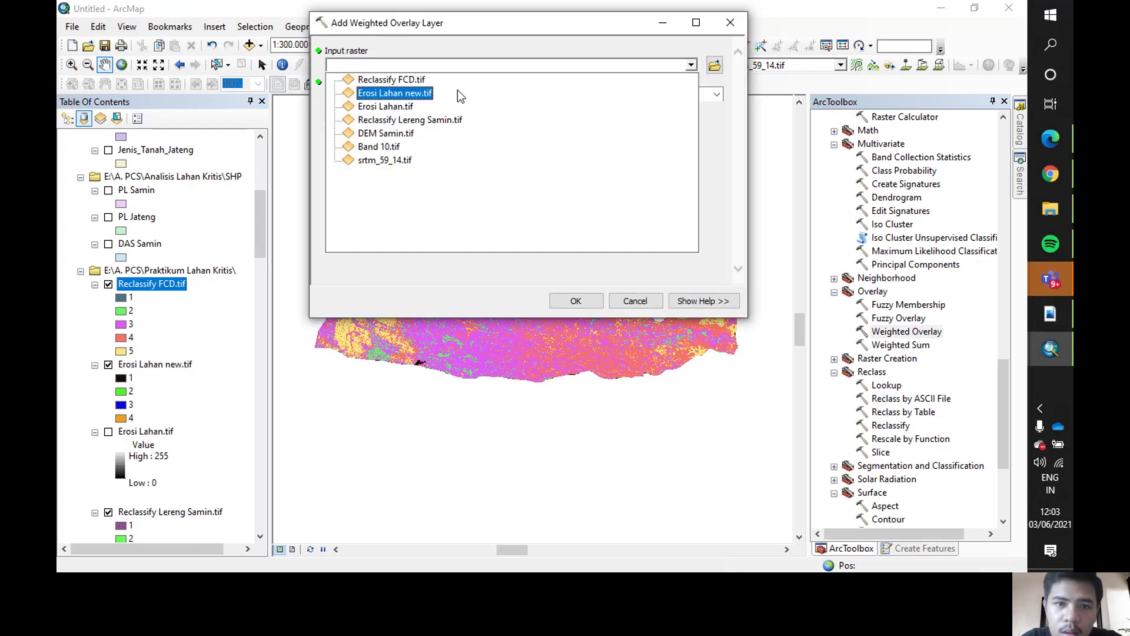
pyautogui.click(416, 81)
pyautogui.click(576, 302)
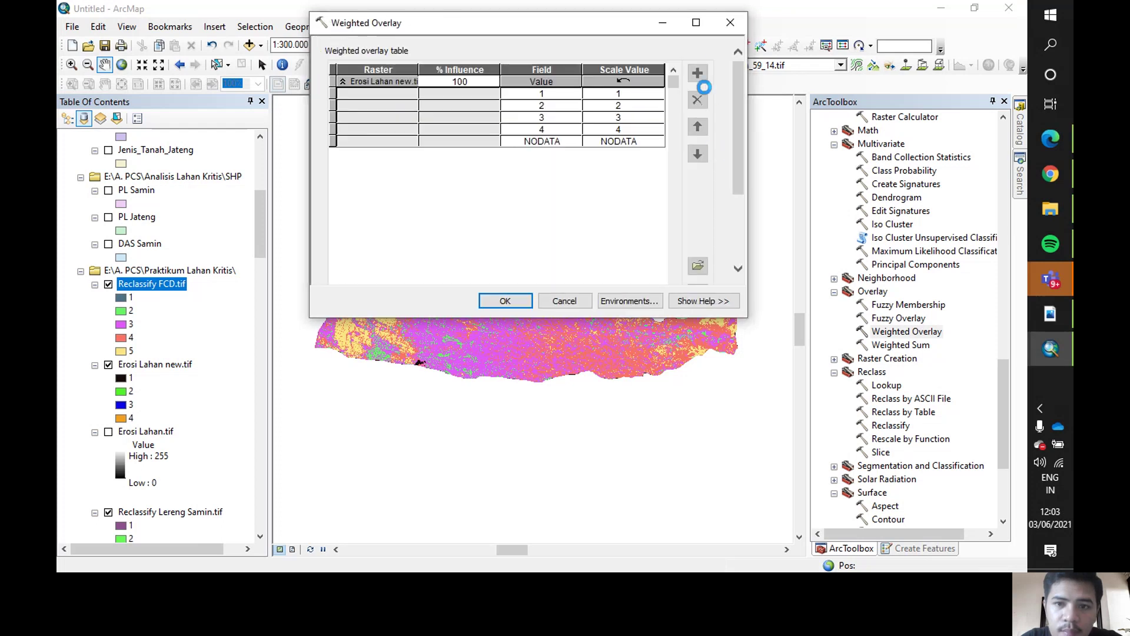
# Add Reclassify Lereng Samin.tif to the weighted overlay table using the Value field.
pyautogui.click(698, 75)
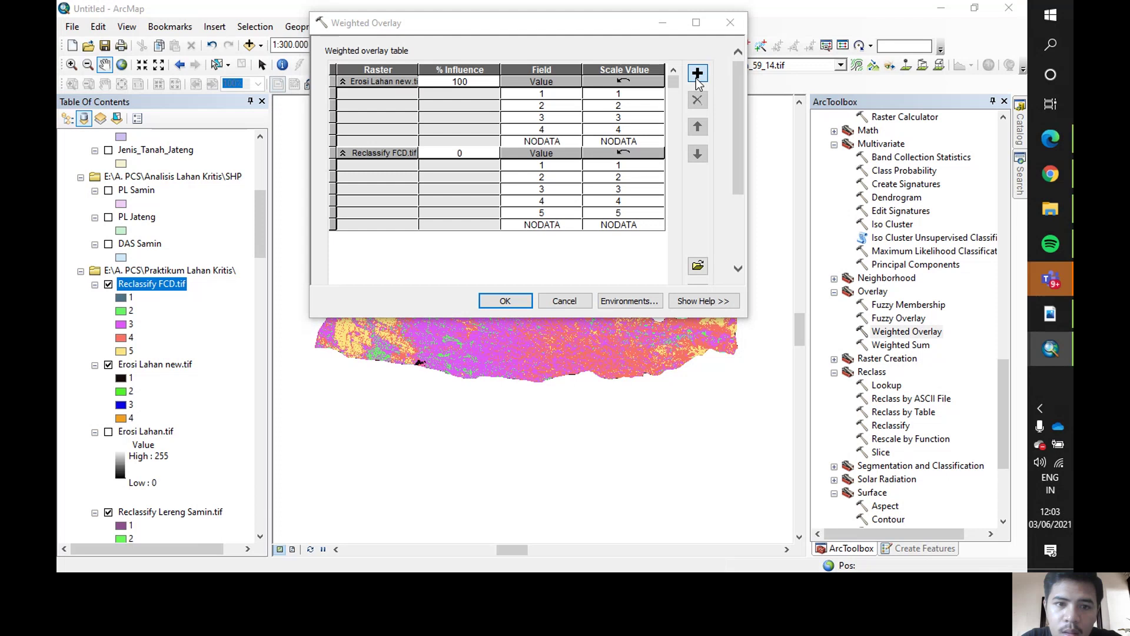
pyautogui.click(690, 65)
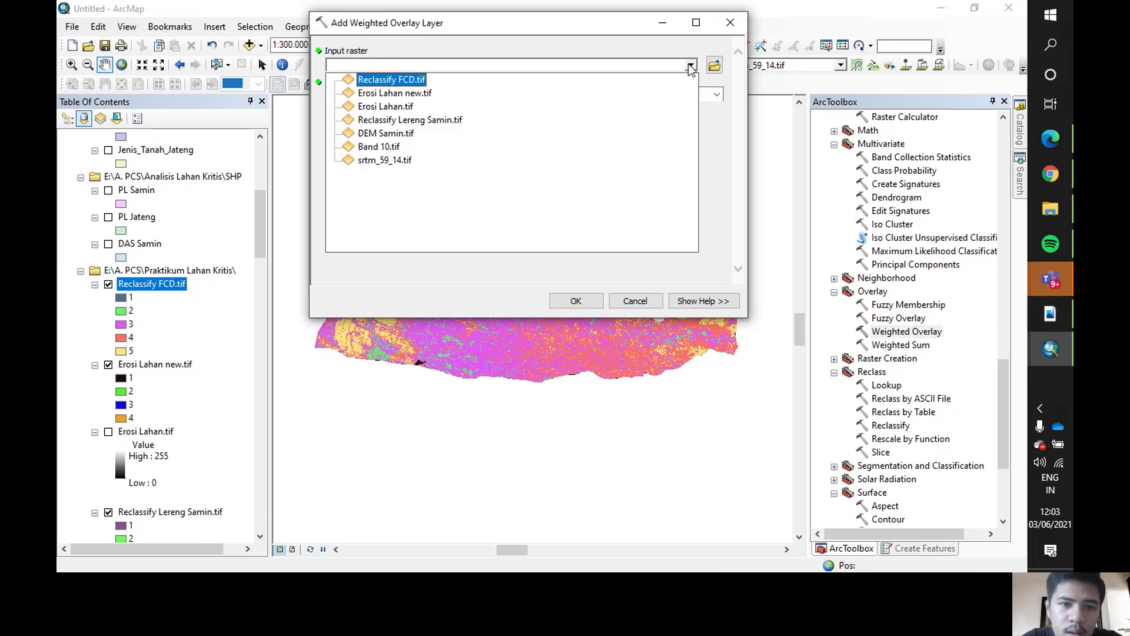
pyautogui.click(419, 116)
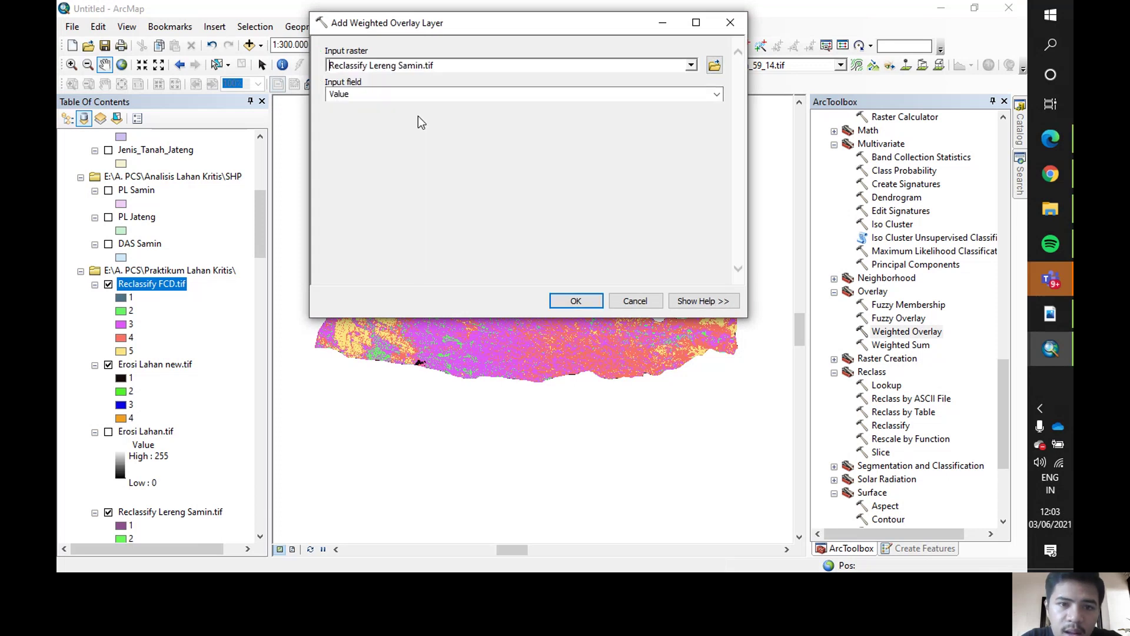
pyautogui.click(583, 301)
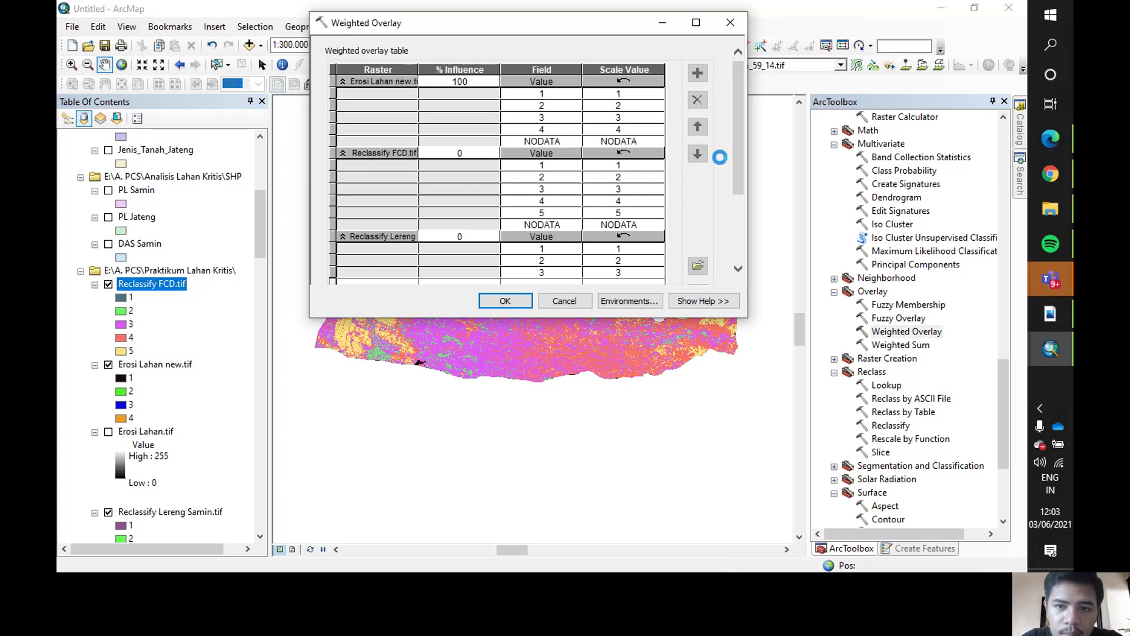
pyautogui.scroll(-1, 729, 192)
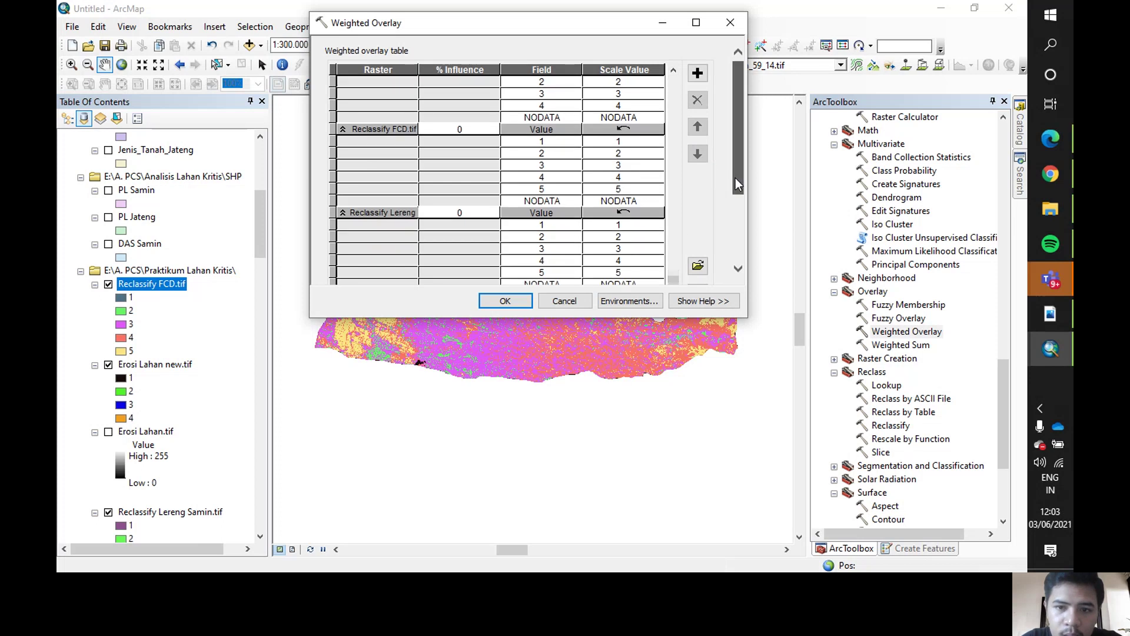
# Give the three overlay rasters equal influence and set the evaluation scale from 1 to 5.
pyautogui.scroll(-3, 736, 178)
pyautogui.click(601, 199)
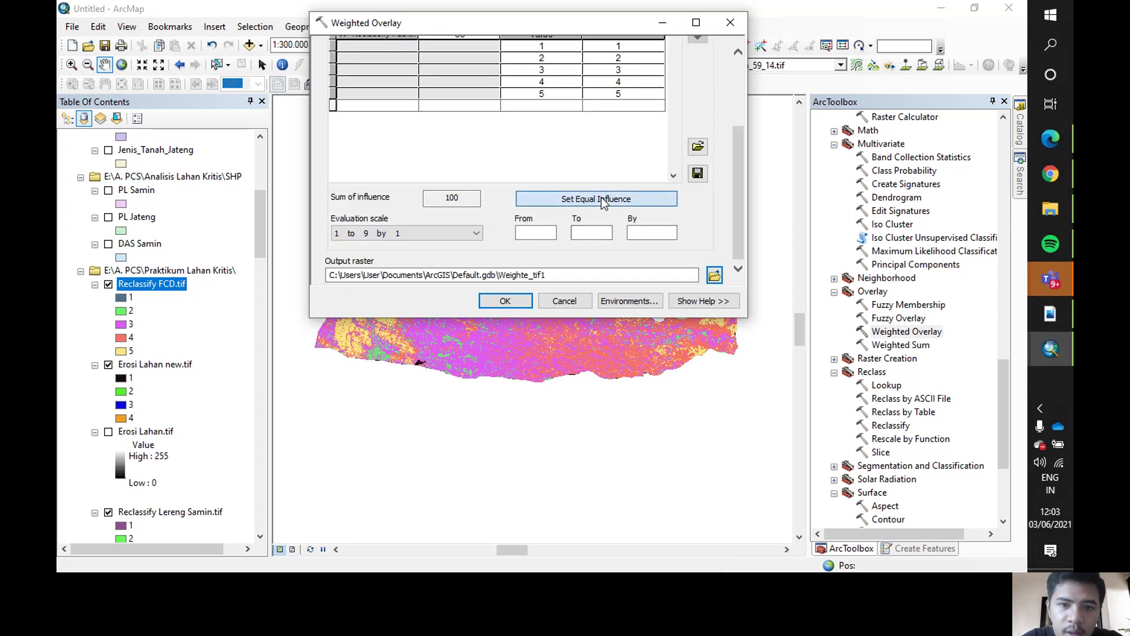
pyautogui.click(526, 232)
pyautogui.write('1')
pyautogui.click(595, 233)
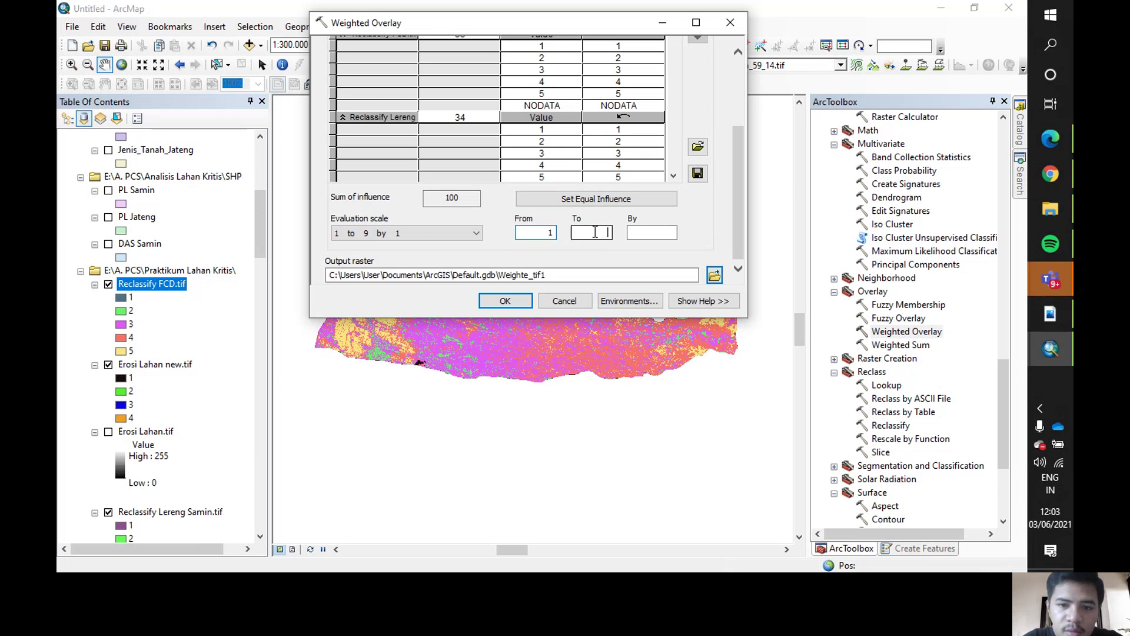
pyautogui.write('5')
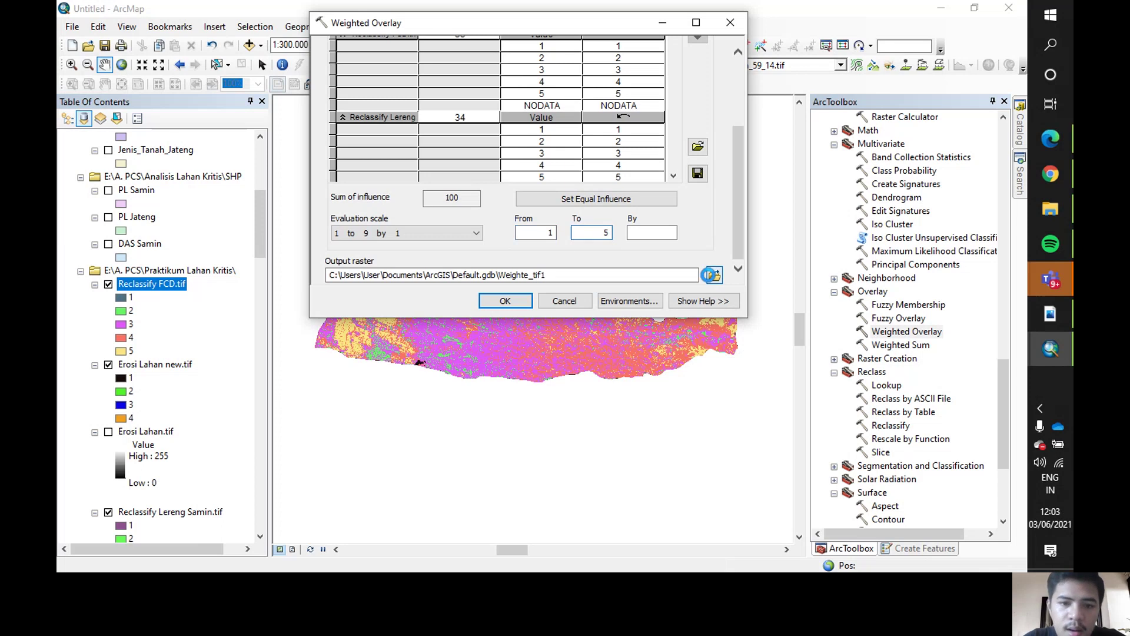
# Set the output raster to Kekritisan Lahan.tif in the Praktikum Lahan Kritis folder and run the Weighted Overlay.
pyautogui.click(711, 275)
pyautogui.write('Ana')
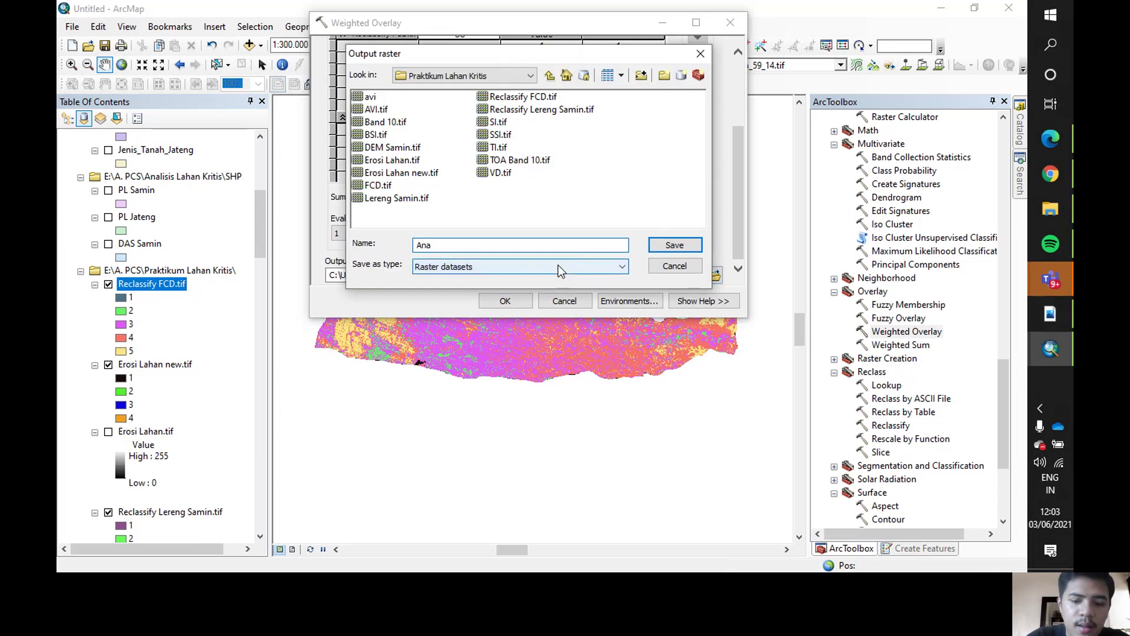
pyautogui.press('BackSpace')
pyautogui.press('BackSpace')
pyautogui.press('BackSpace')
pyautogui.write('Kekriti')
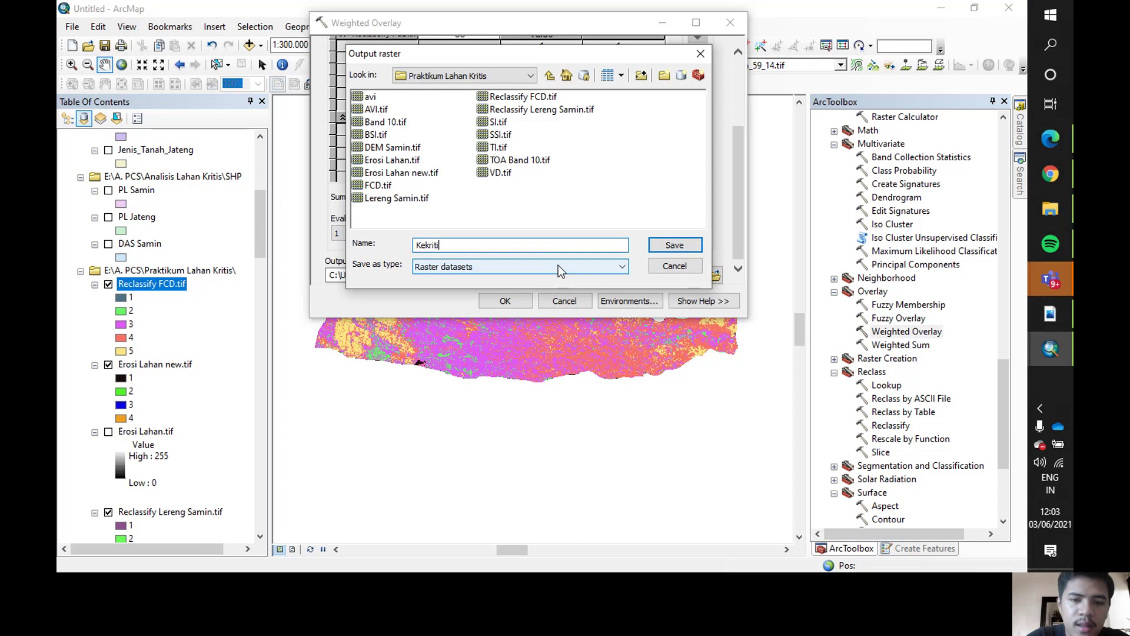
pyautogui.write('san Lah')
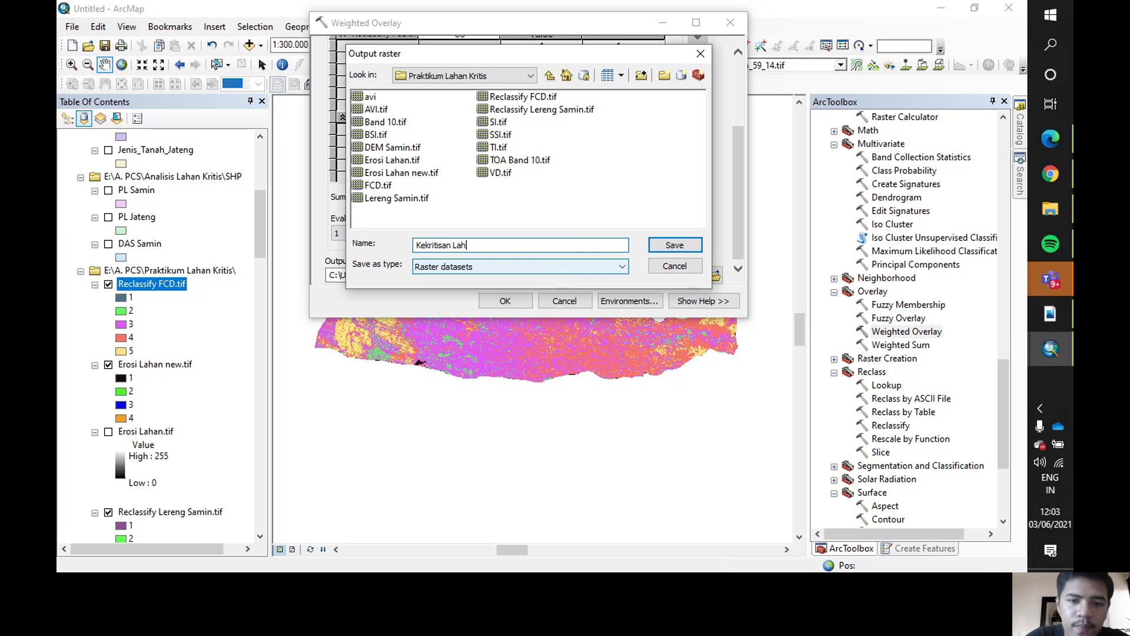
pyautogui.write('an.tif')
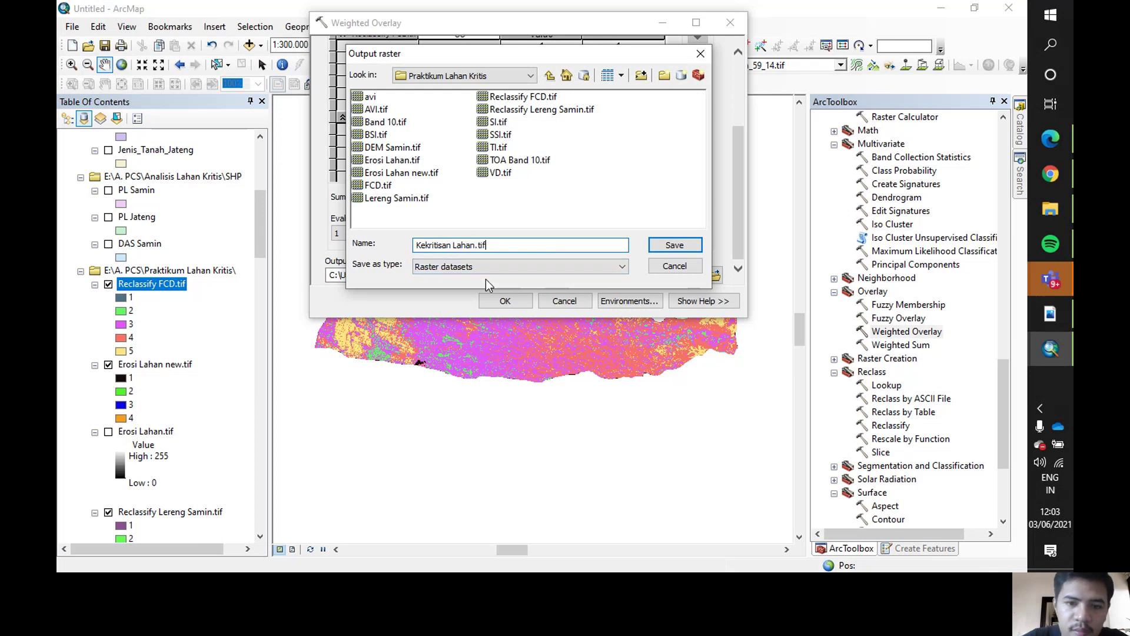
pyautogui.click(672, 245)
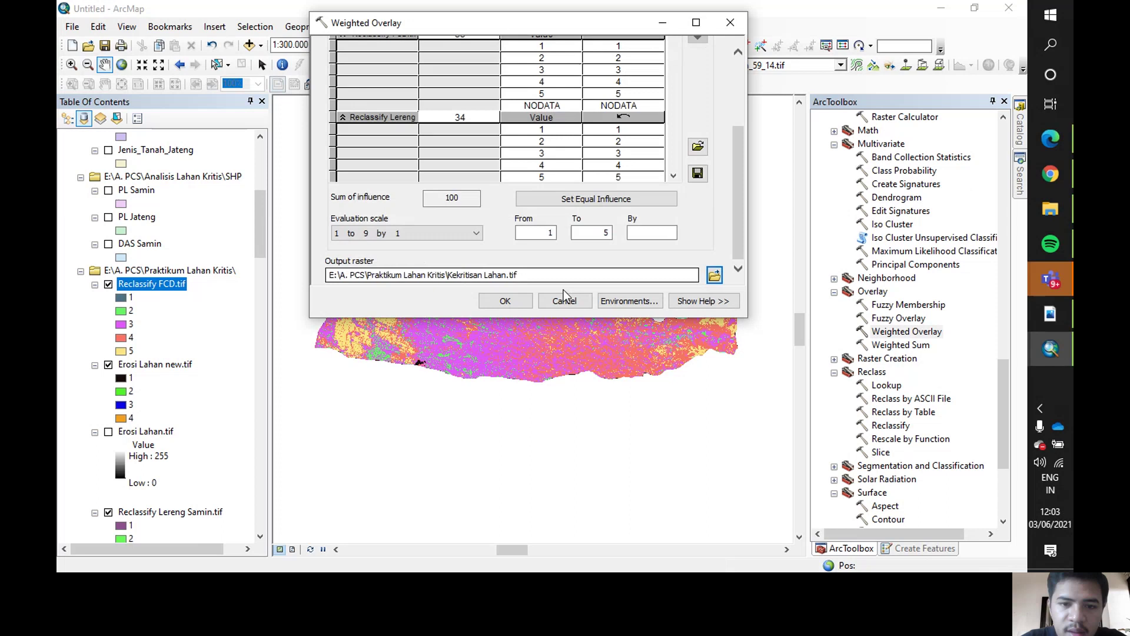
pyautogui.click(528, 301)
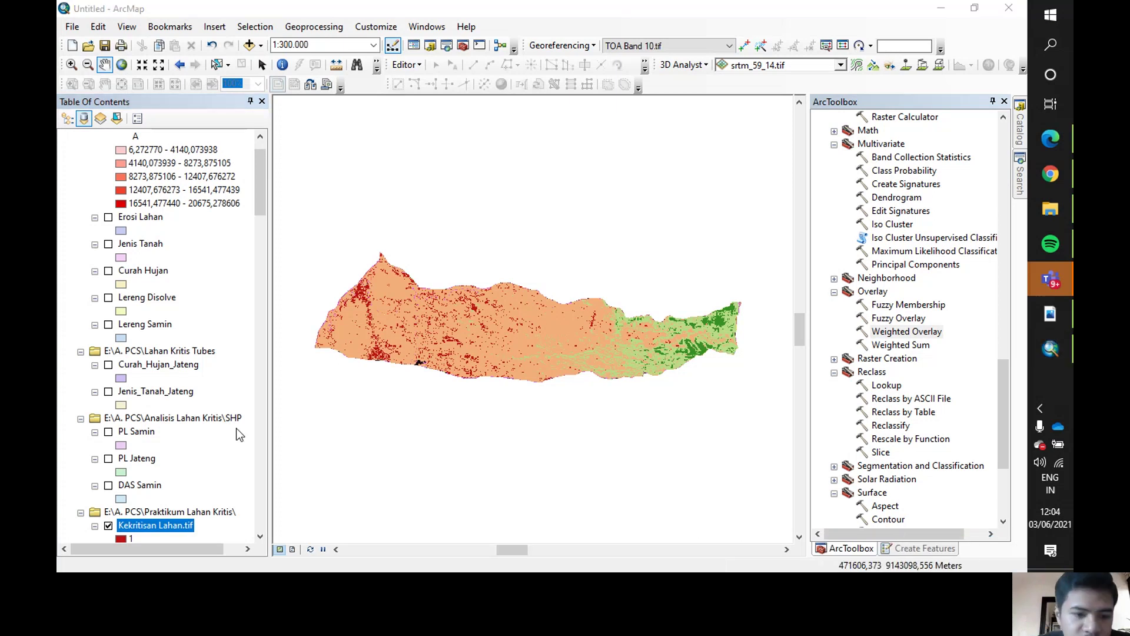
# Turn off the Reclassify FCD.tif, Erosi Lahan new.tif and Reclassify Lereng Samin.tif layers, leaving Kekritisan Lahan.tif on.
pyautogui.scroll(-4, 196, 350)
pyautogui.scroll(5, 168, 359)
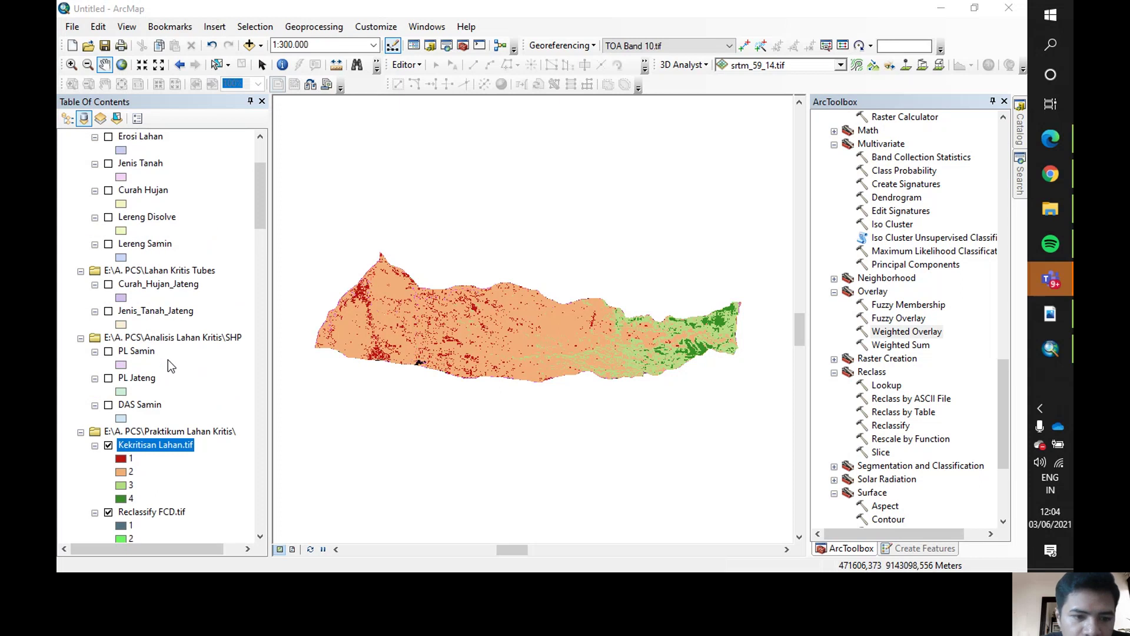
pyautogui.scroll(-5, 187, 370)
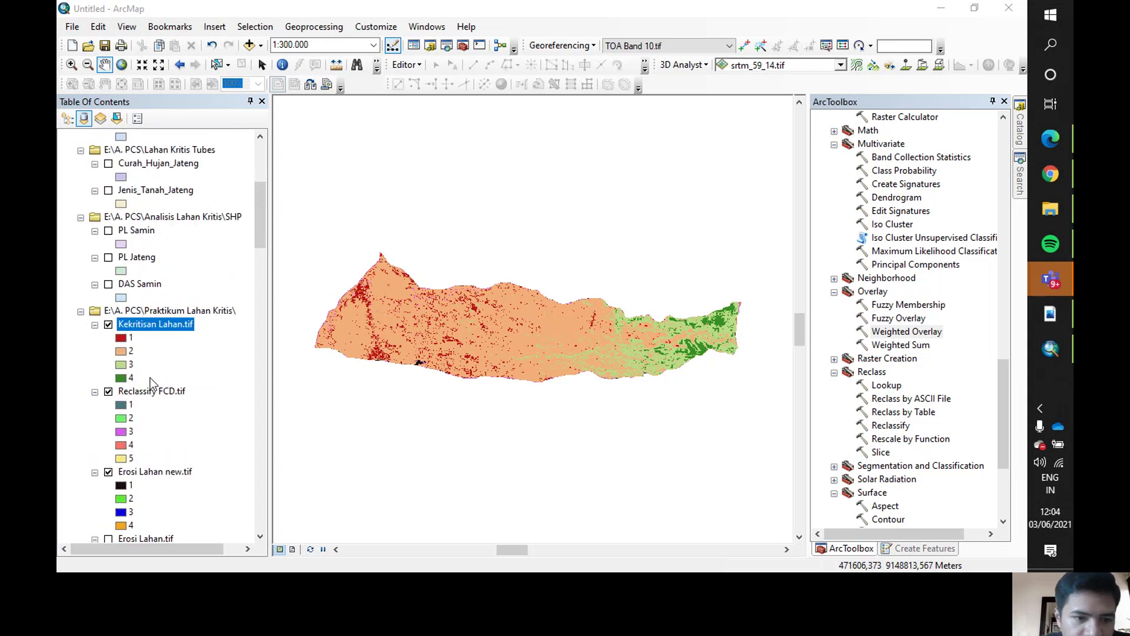
pyautogui.click(108, 390)
pyautogui.click(108, 471)
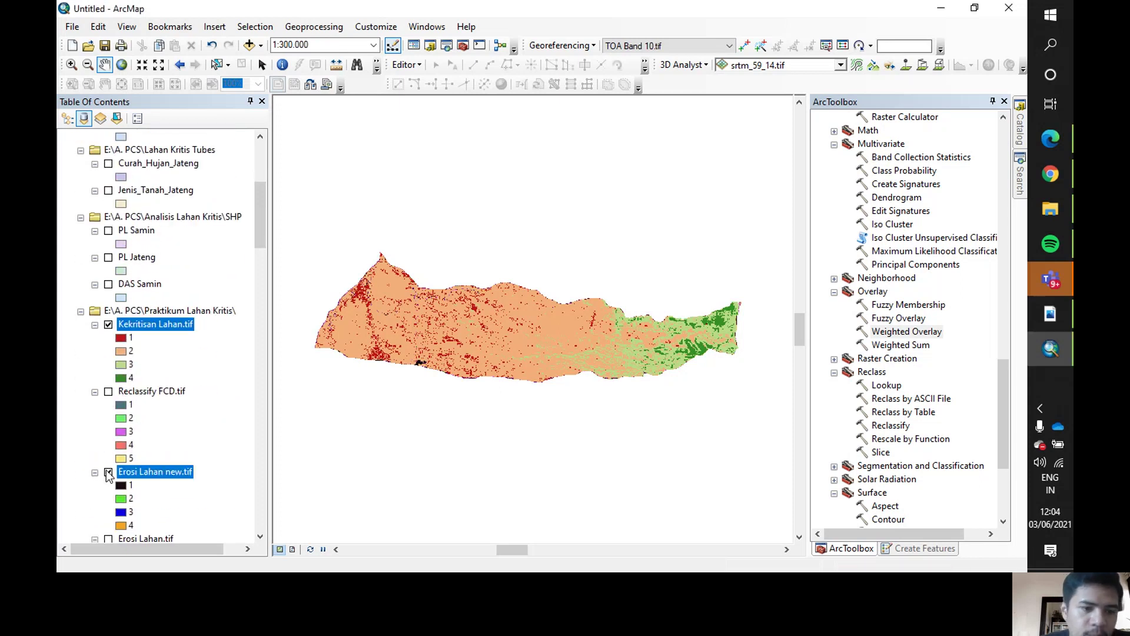
pyautogui.scroll(-2, 134, 397)
pyautogui.scroll(-1, 134, 396)
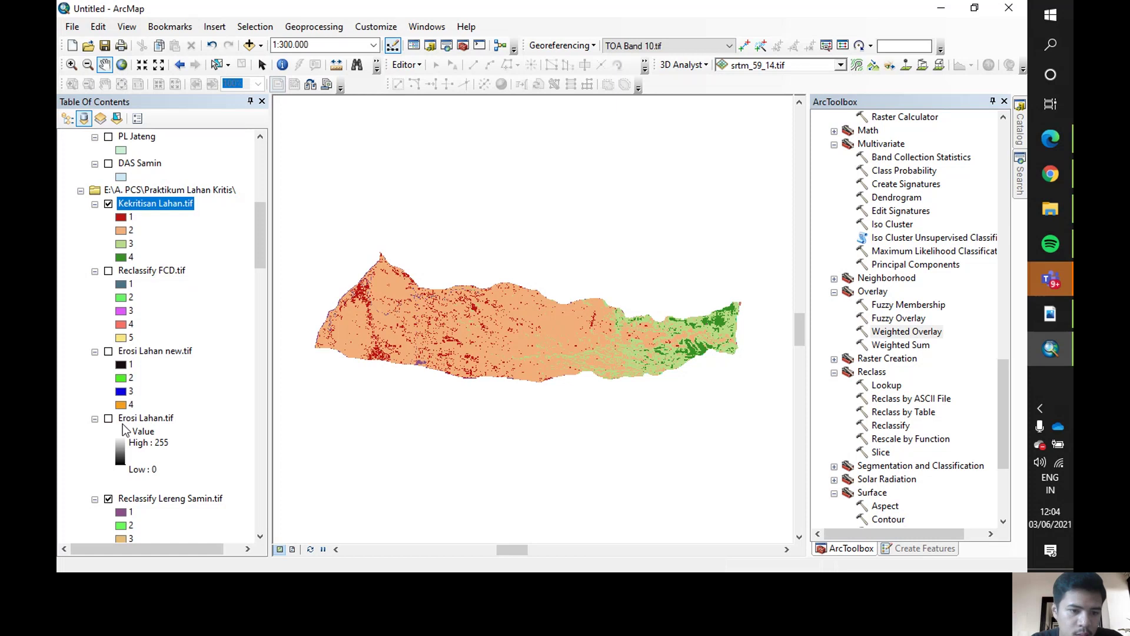
pyautogui.click(108, 501)
pyautogui.click(108, 499)
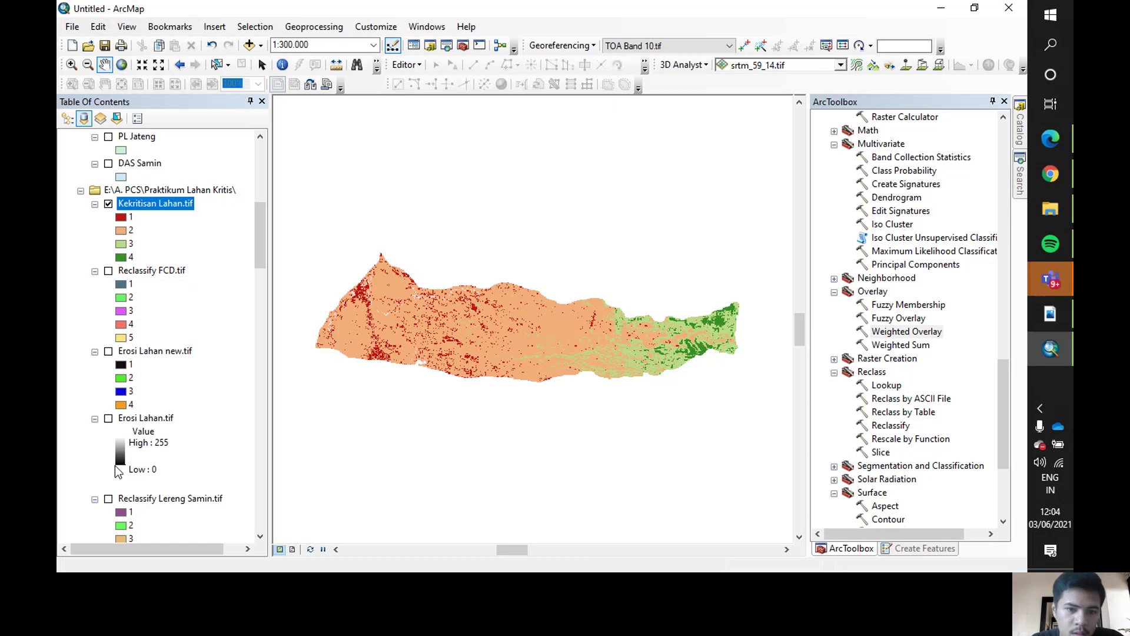
# Inspect the Kekritisan Lahan.tif raster on the map and check the class counts in its attribute table.
pyautogui.moveTo(491, 348); pyautogui.dragTo(513, 383)
pyautogui.scroll(2, 396, 368)
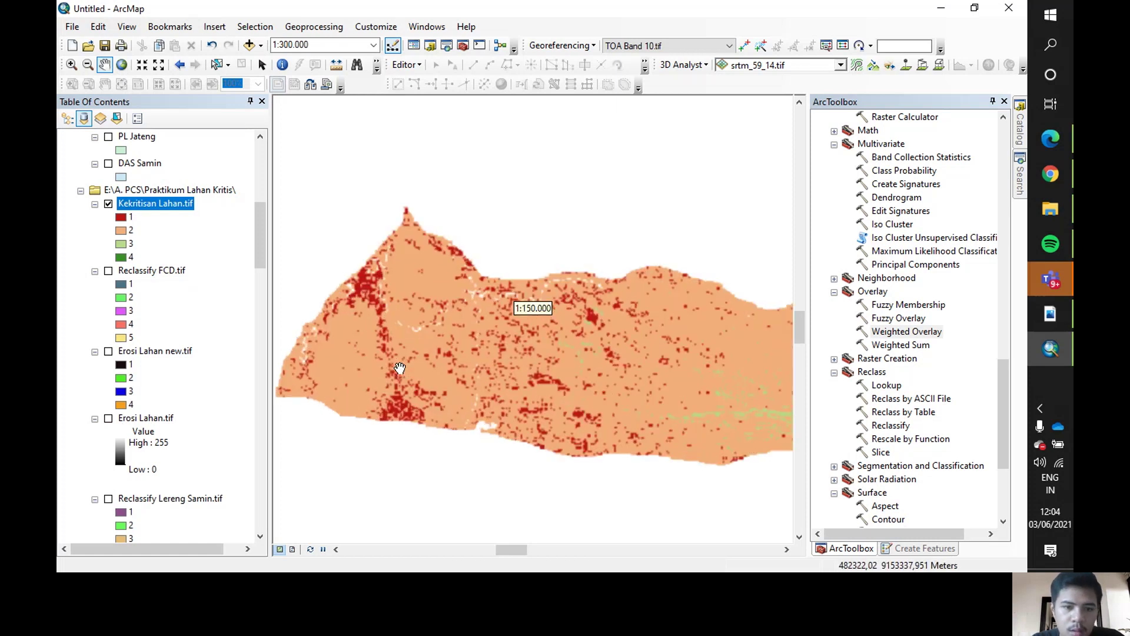
pyautogui.scroll(-1, 396, 369)
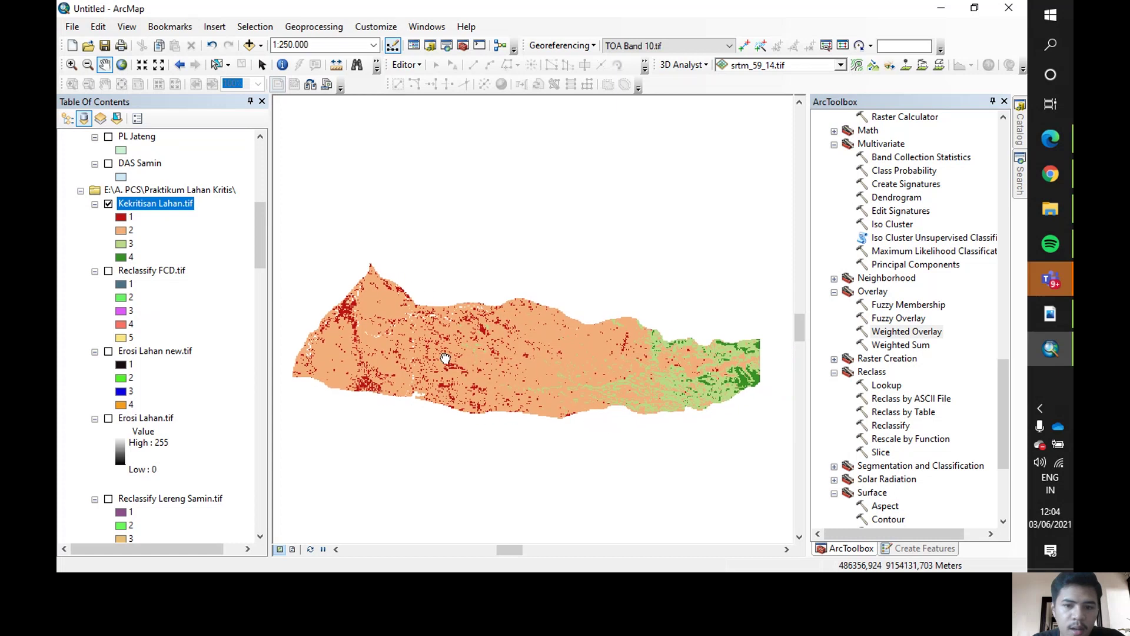
pyautogui.scroll(-1, 450, 368)
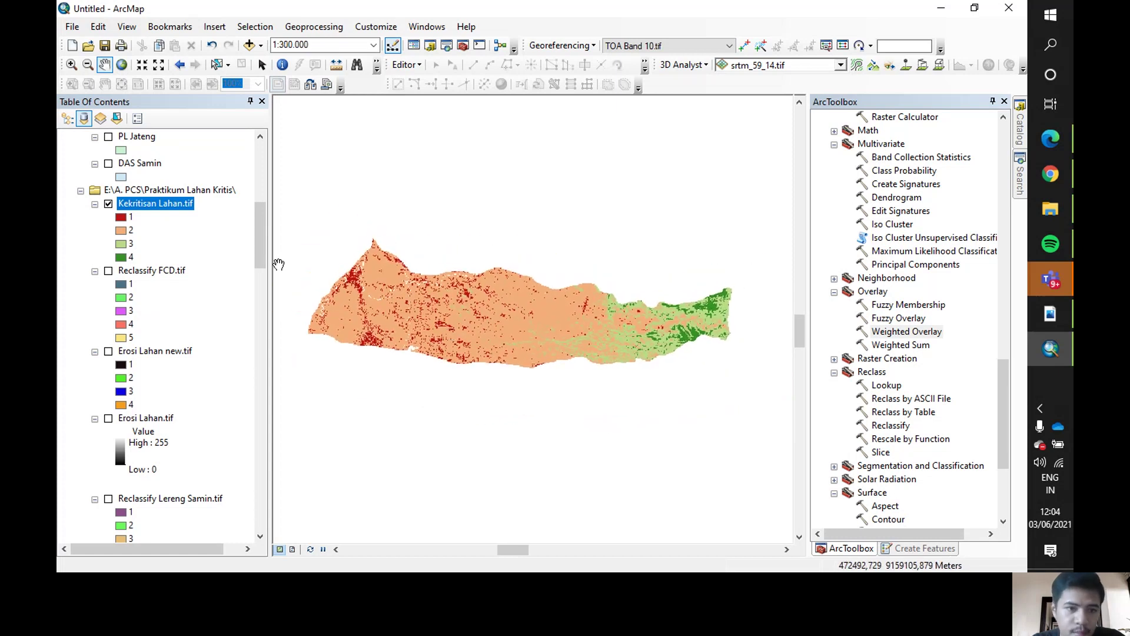
pyautogui.rightClick(179, 205)
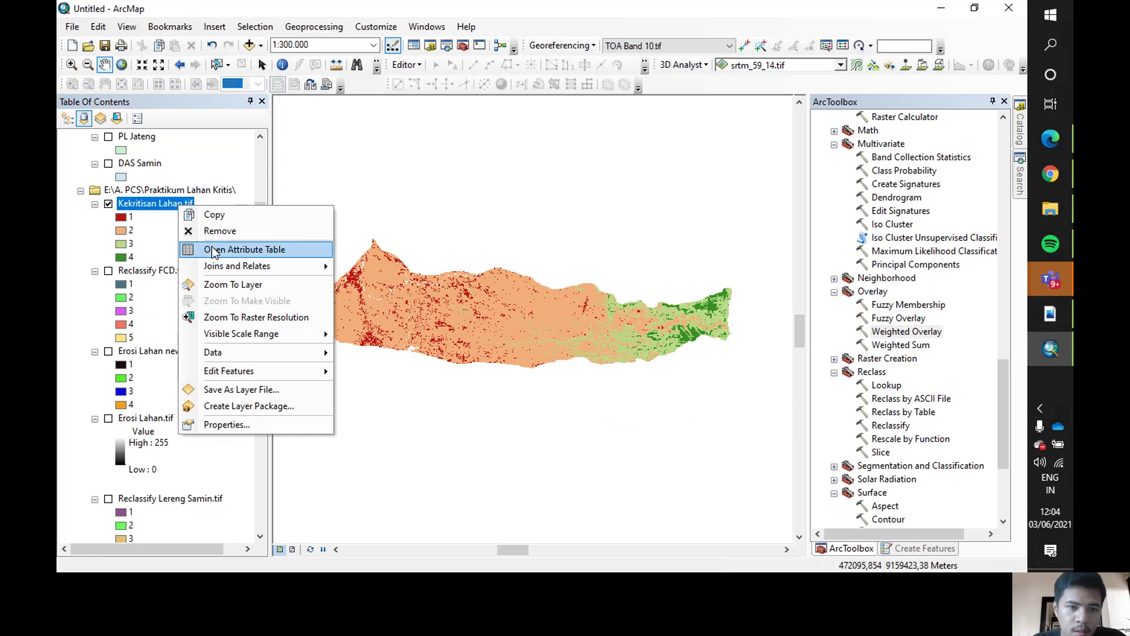
pyautogui.click(211, 249)
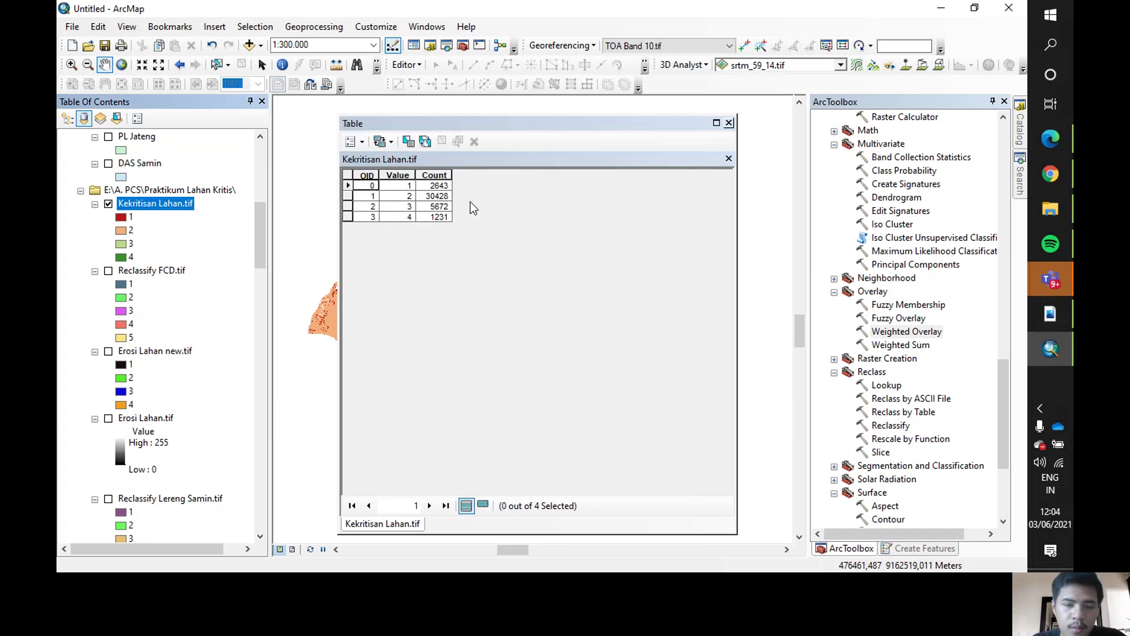
pyautogui.click(729, 122)
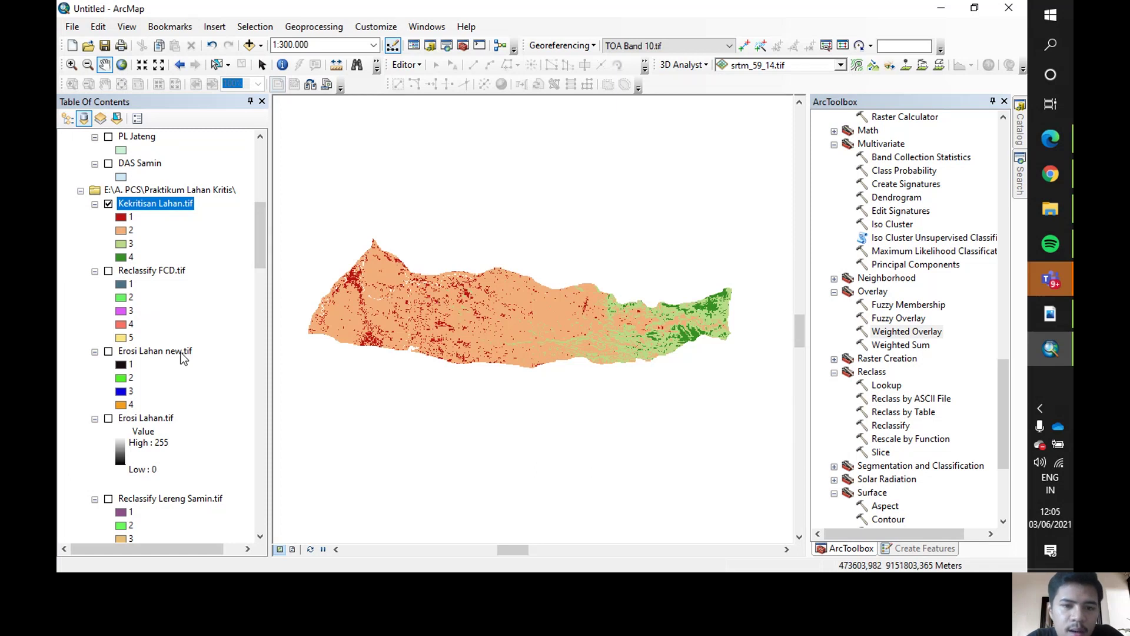
# Review the critical land result layer, its classified input rasters and the source shapefile layers in the layer list.
pyautogui.scroll(-5, 182, 358)
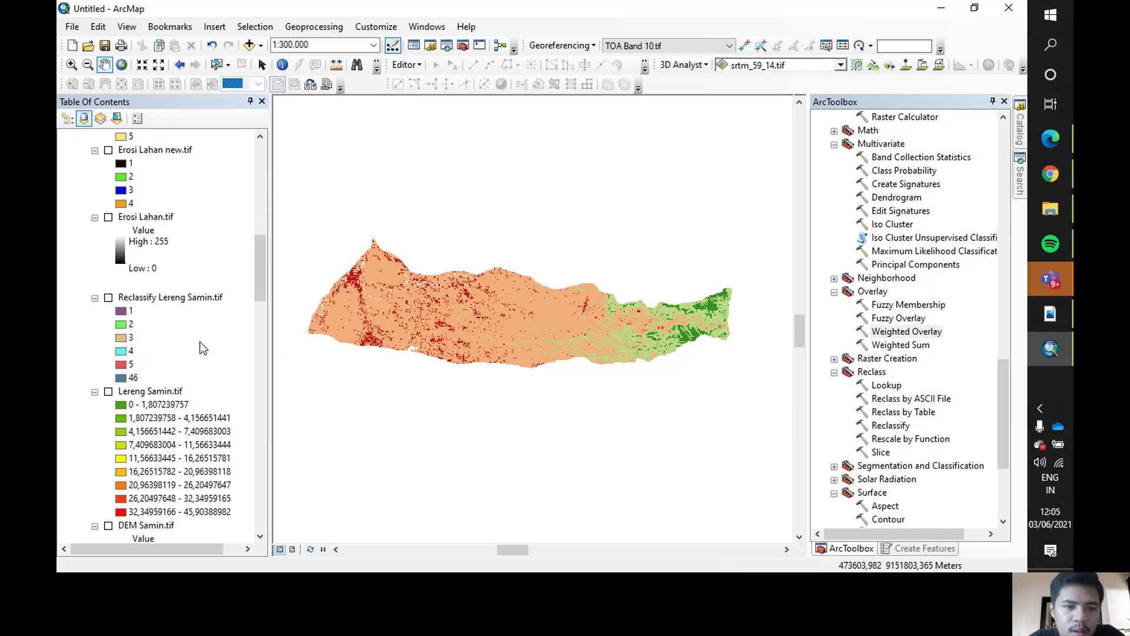
pyautogui.scroll(5, 200, 347)
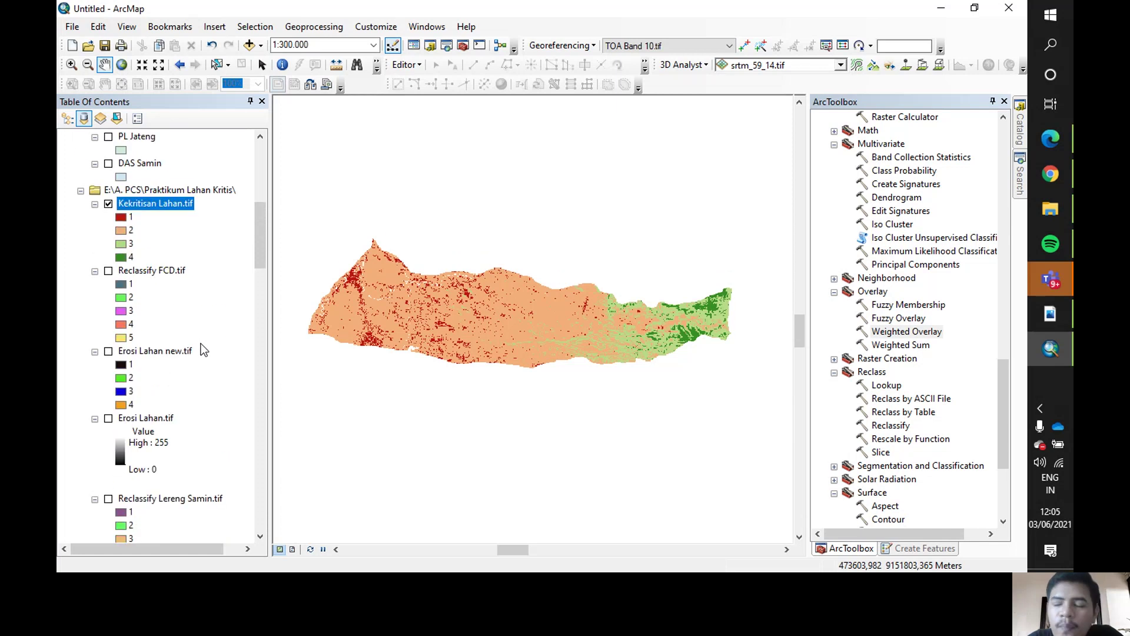
pyautogui.scroll(1, 200, 343)
pyautogui.scroll(1, 197, 346)
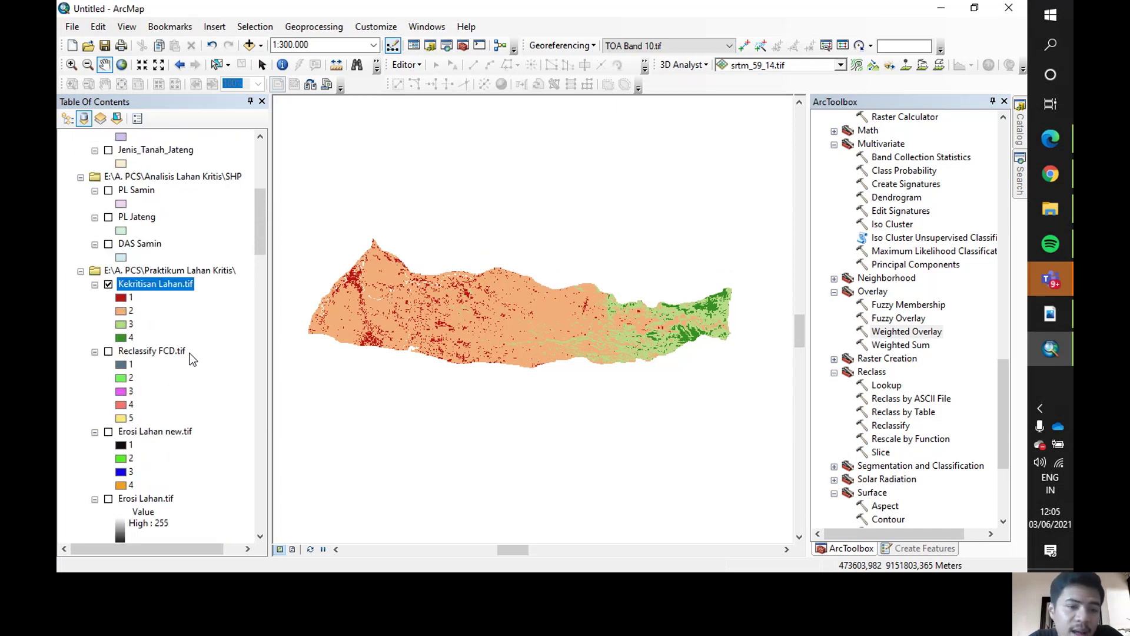
pyautogui.scroll(-3, 190, 355)
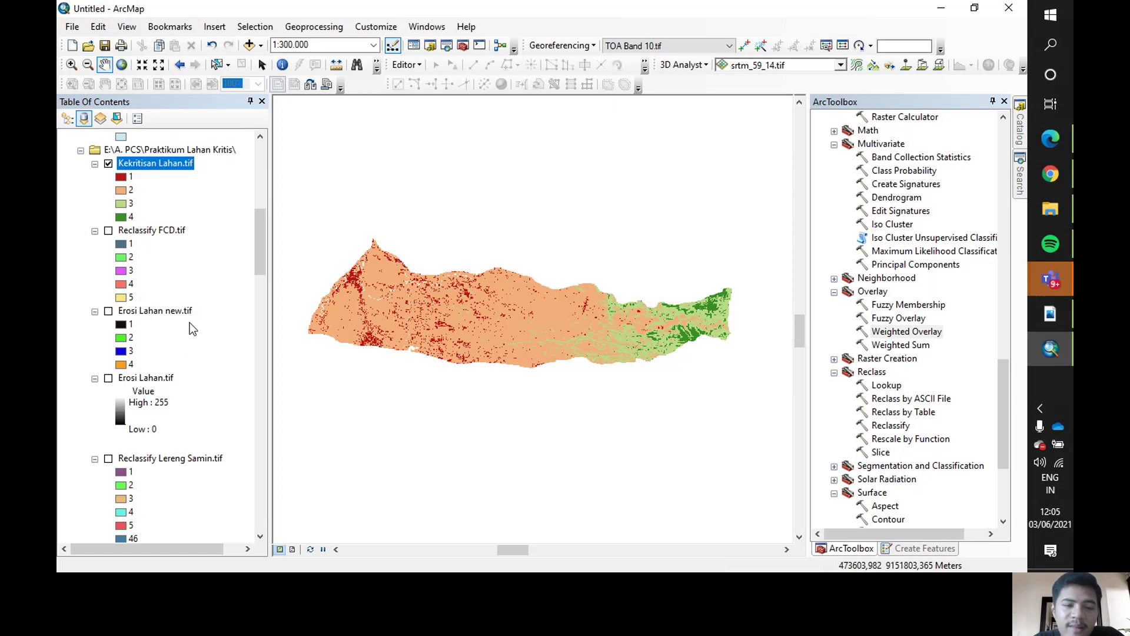
pyautogui.scroll(7, 190, 322)
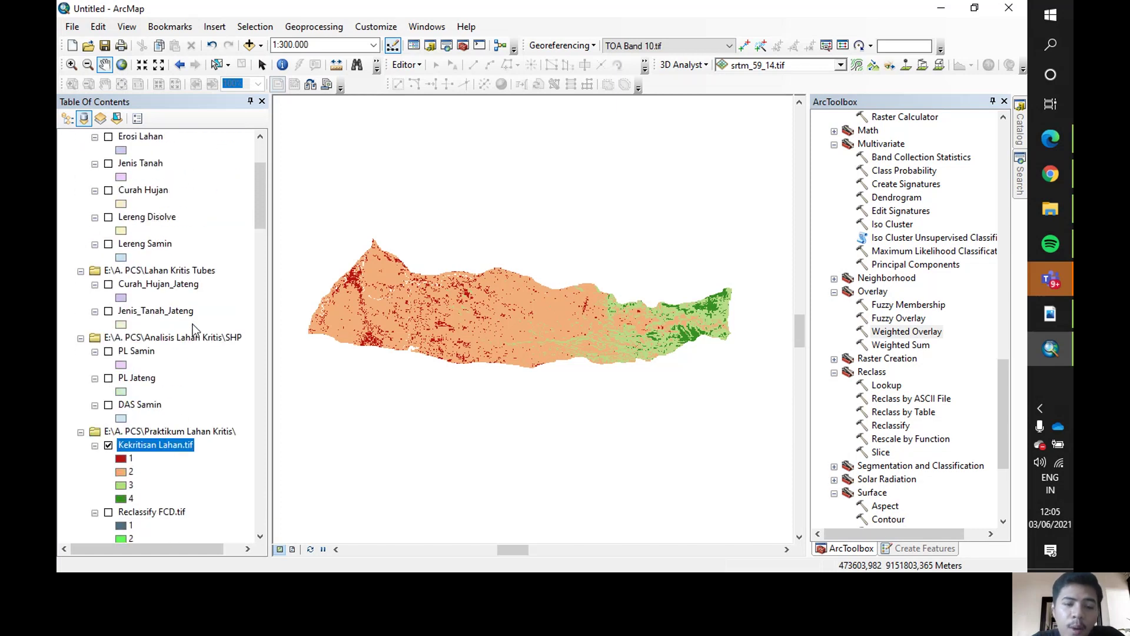
pyautogui.scroll(3, 194, 327)
pyautogui.scroll(-1, 200, 331)
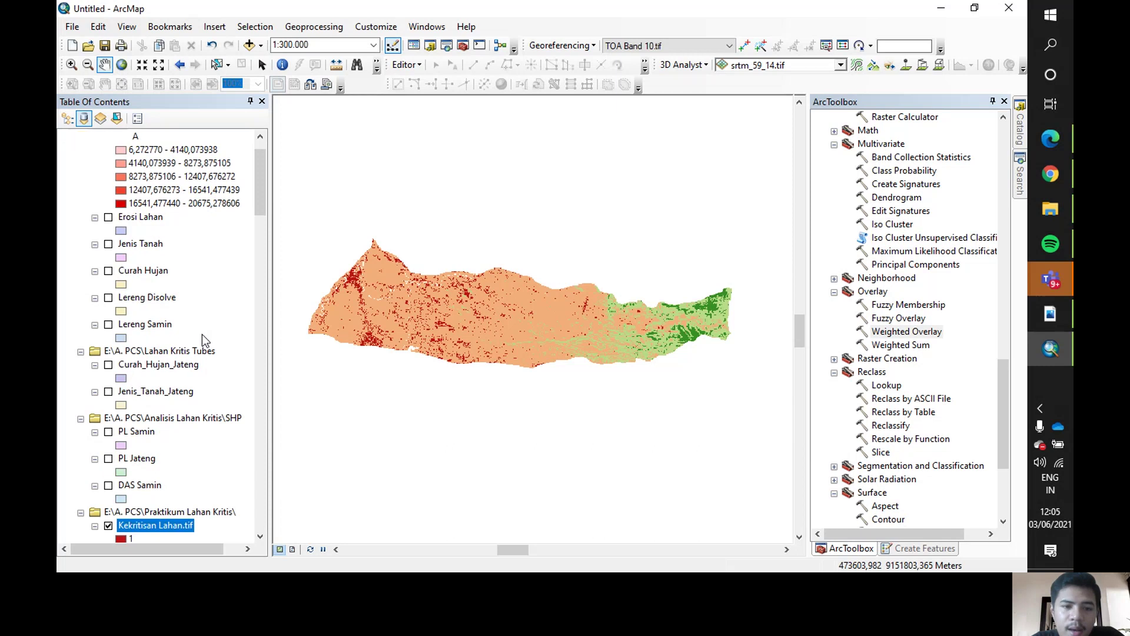
pyautogui.scroll(-2, 202, 336)
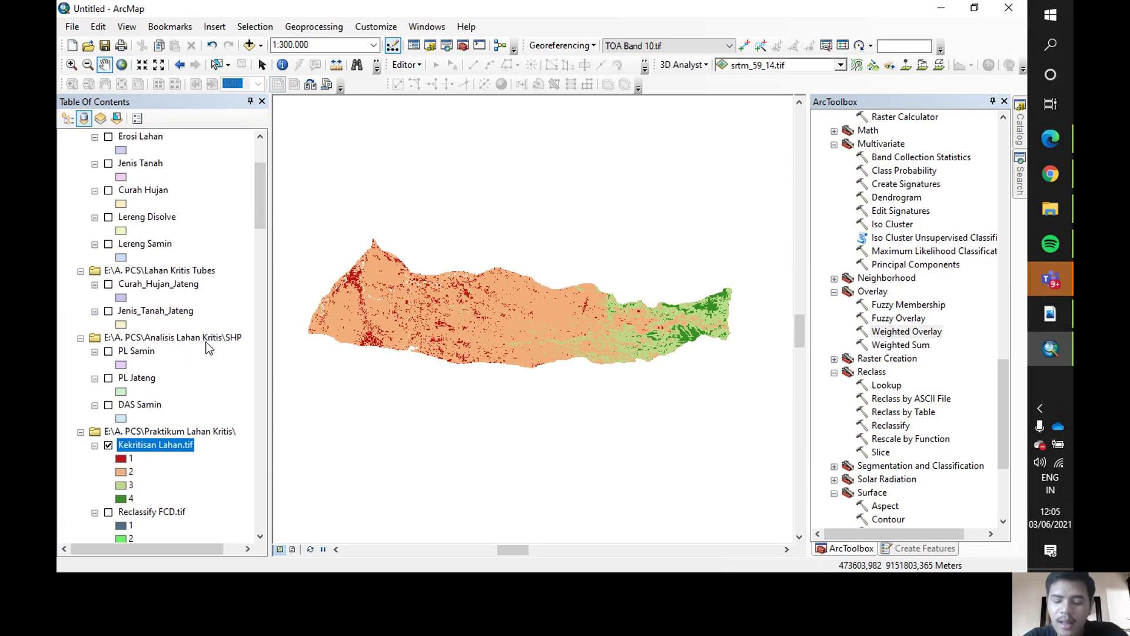